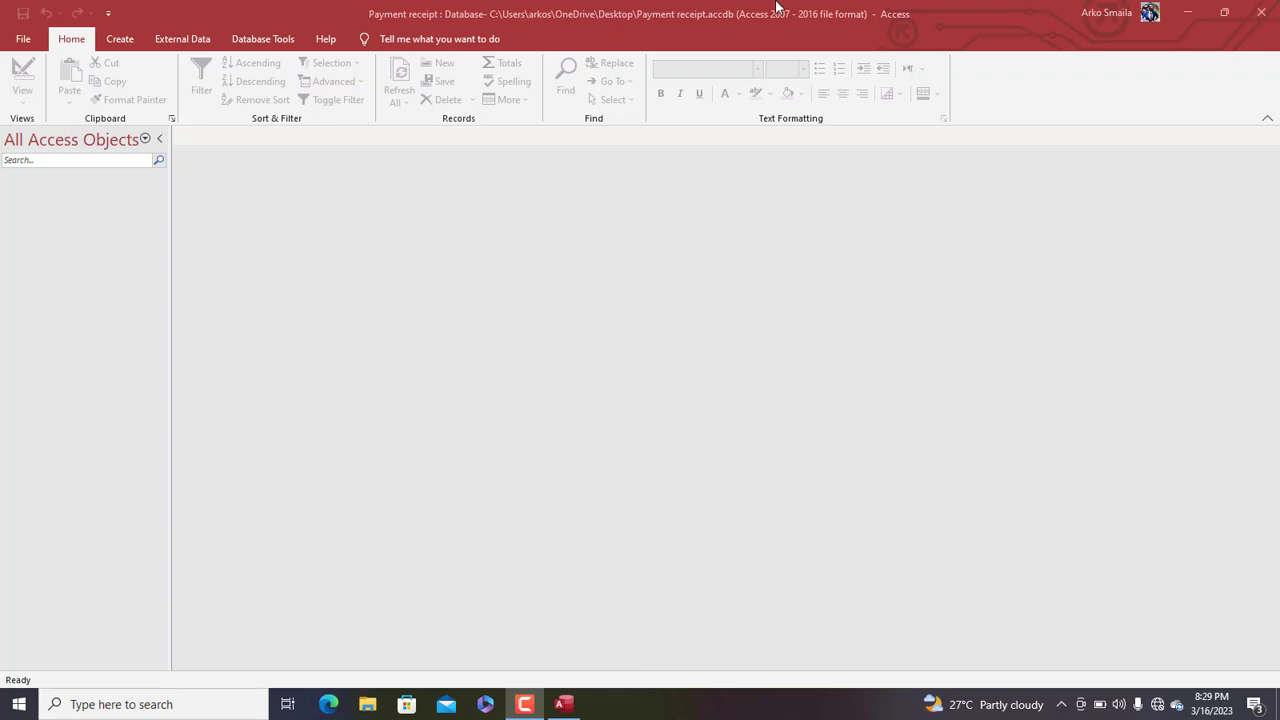
Create a new blank table in Design View using Table Design on the Create tab
click(120, 40)
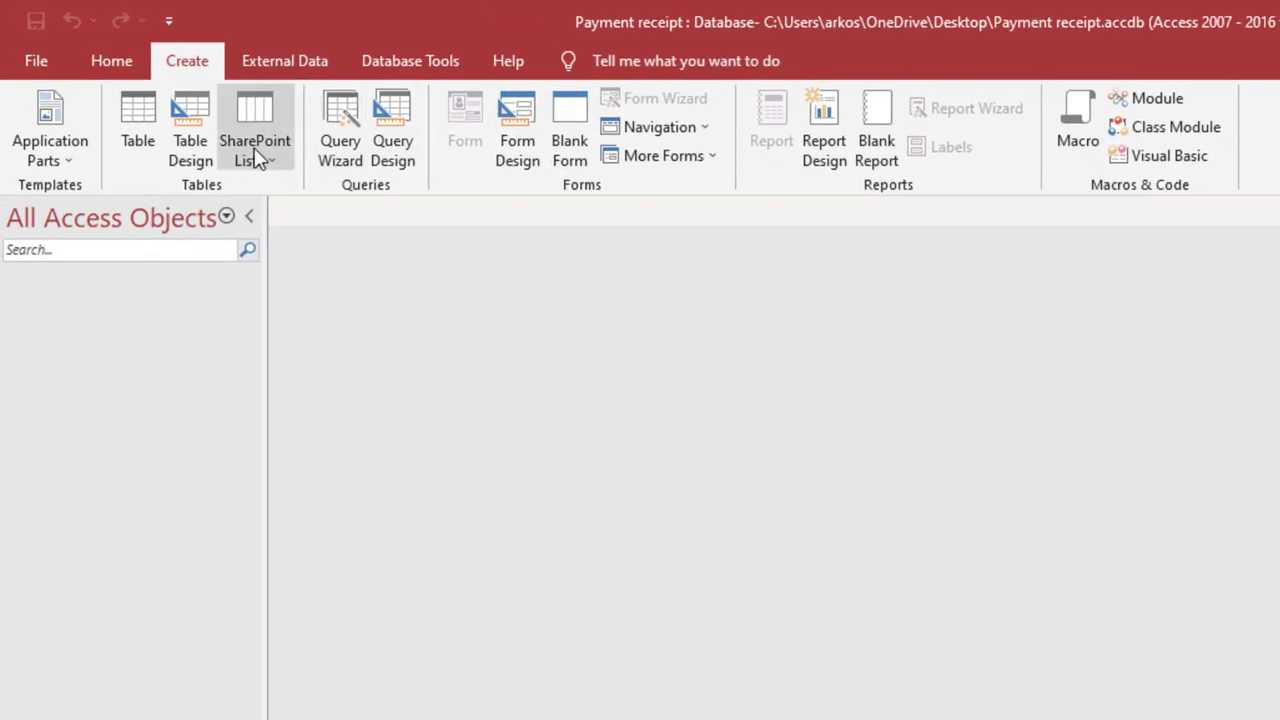
click(200, 147)
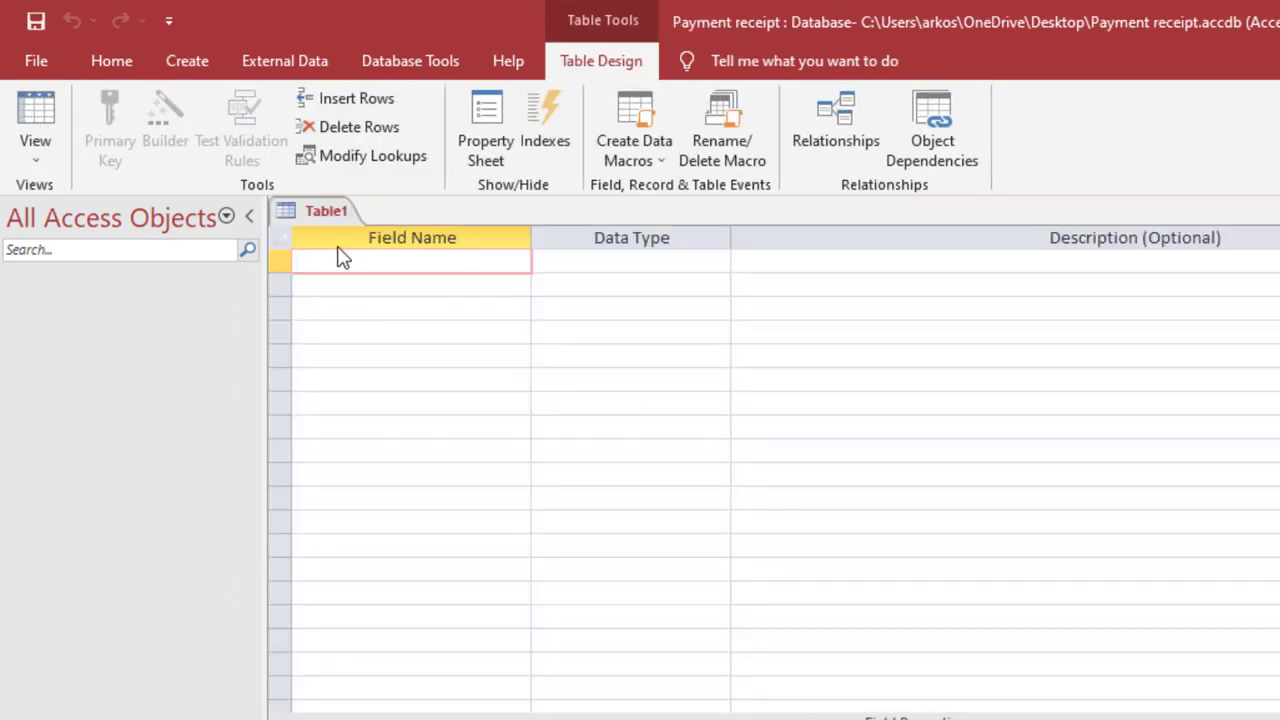
Add a CustomerID field of type AutoNumber with the 000 format
text(Cust)
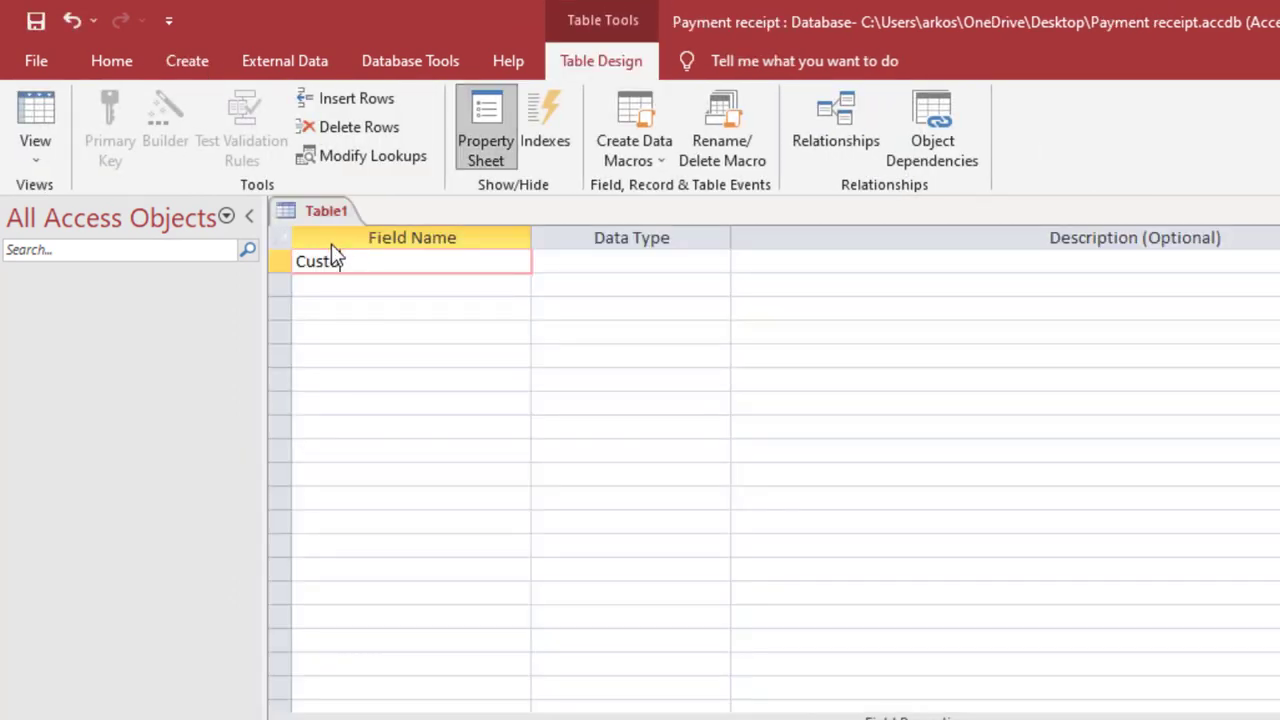
text(omerID)
key(Tab)
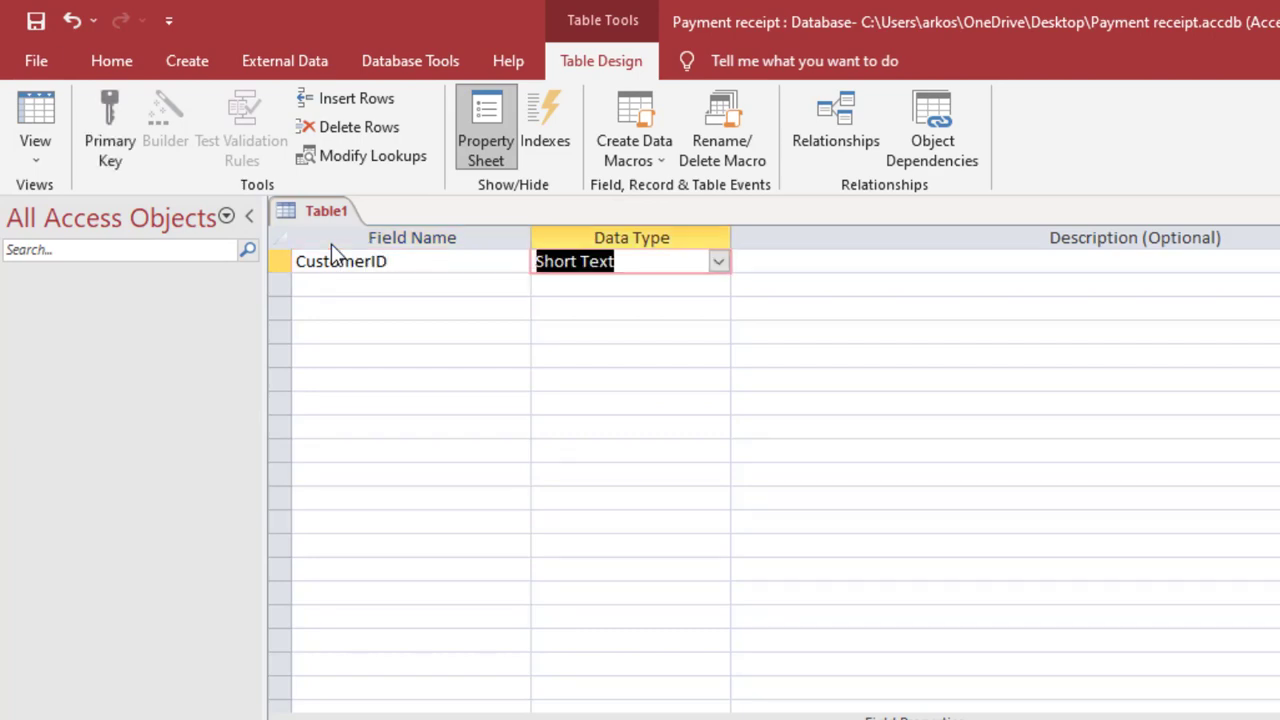
text(autoNumber)
key(Tab)
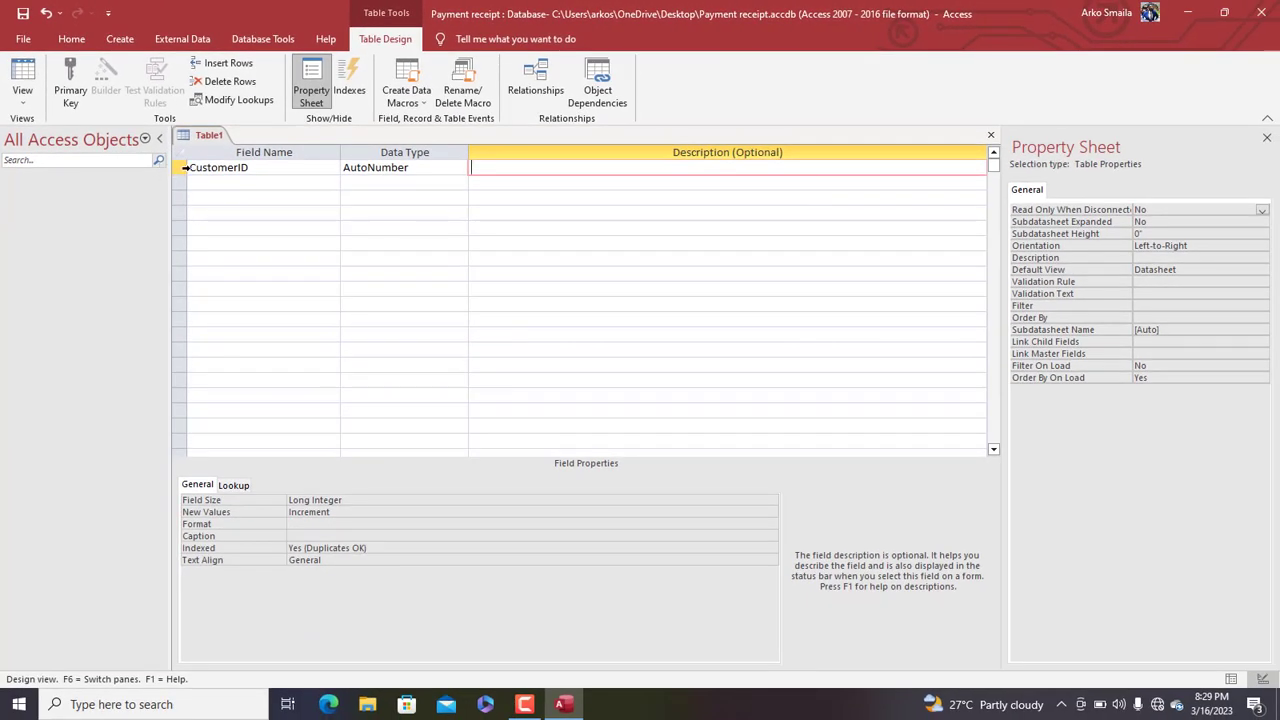
click(184, 168)
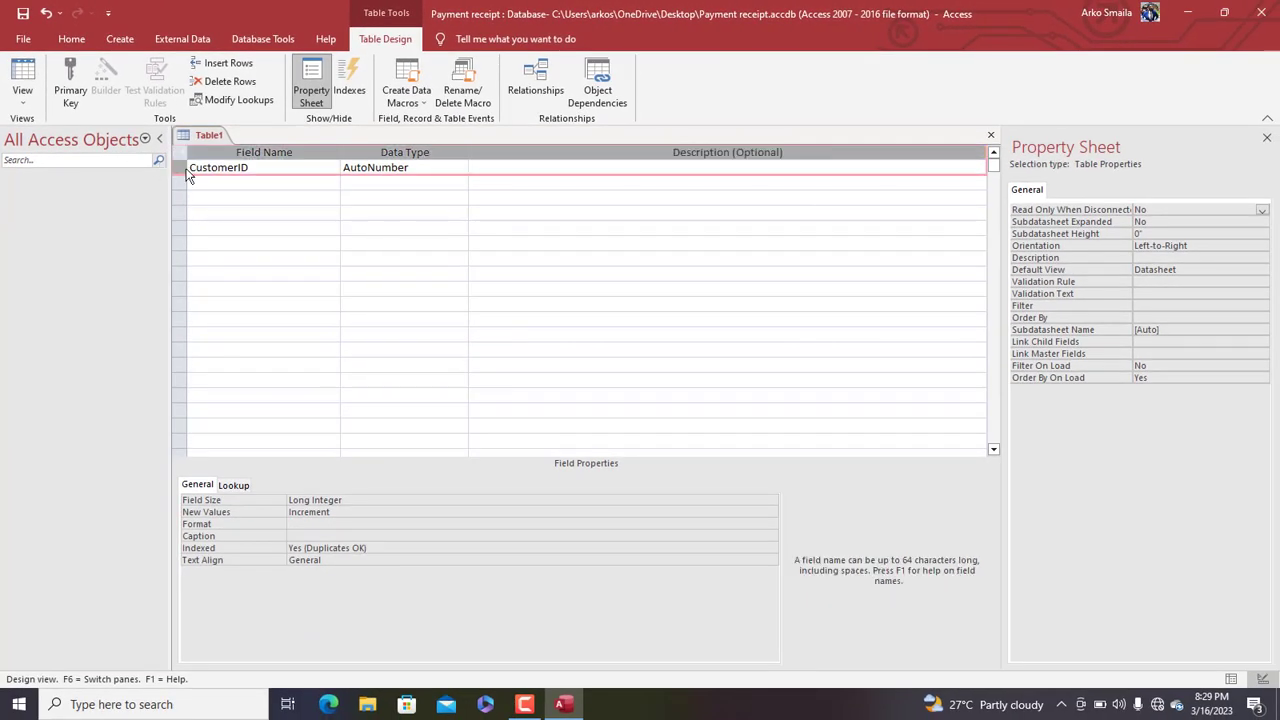
click(299, 525)
text(000)
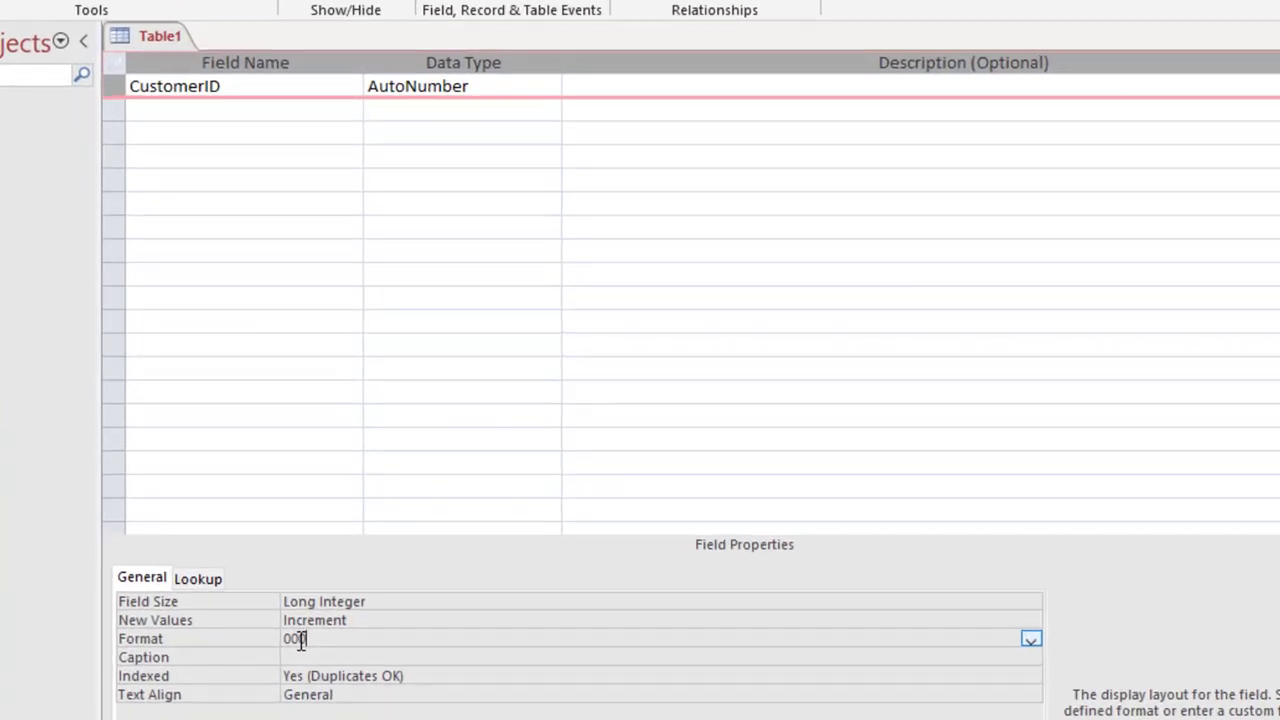
key(Return)
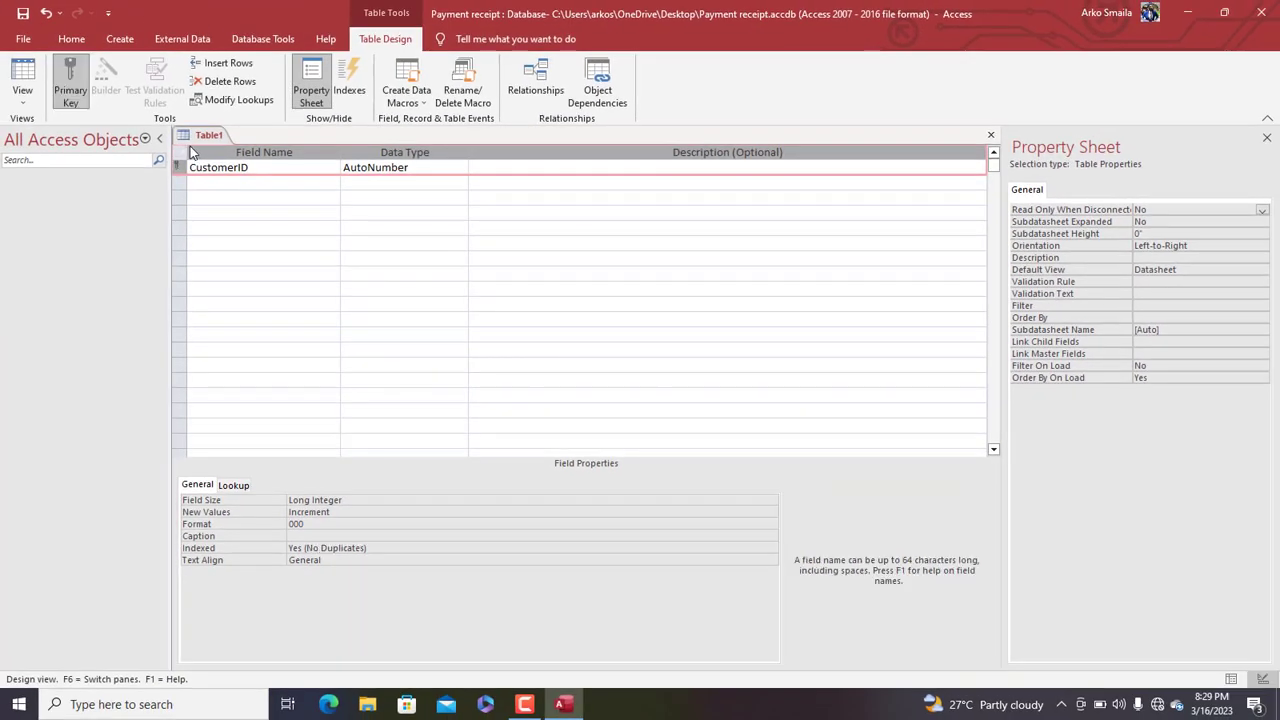
Save the table as tbl_customers
right_click(205, 136)
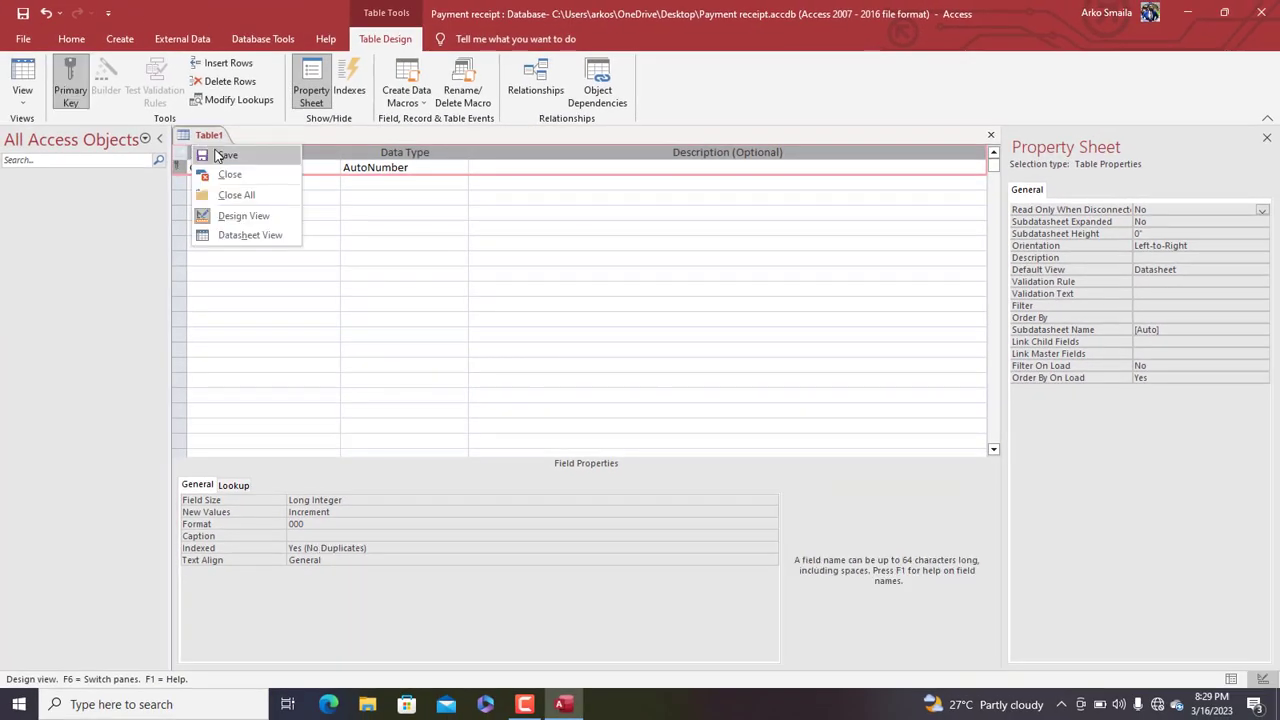
click(215, 158)
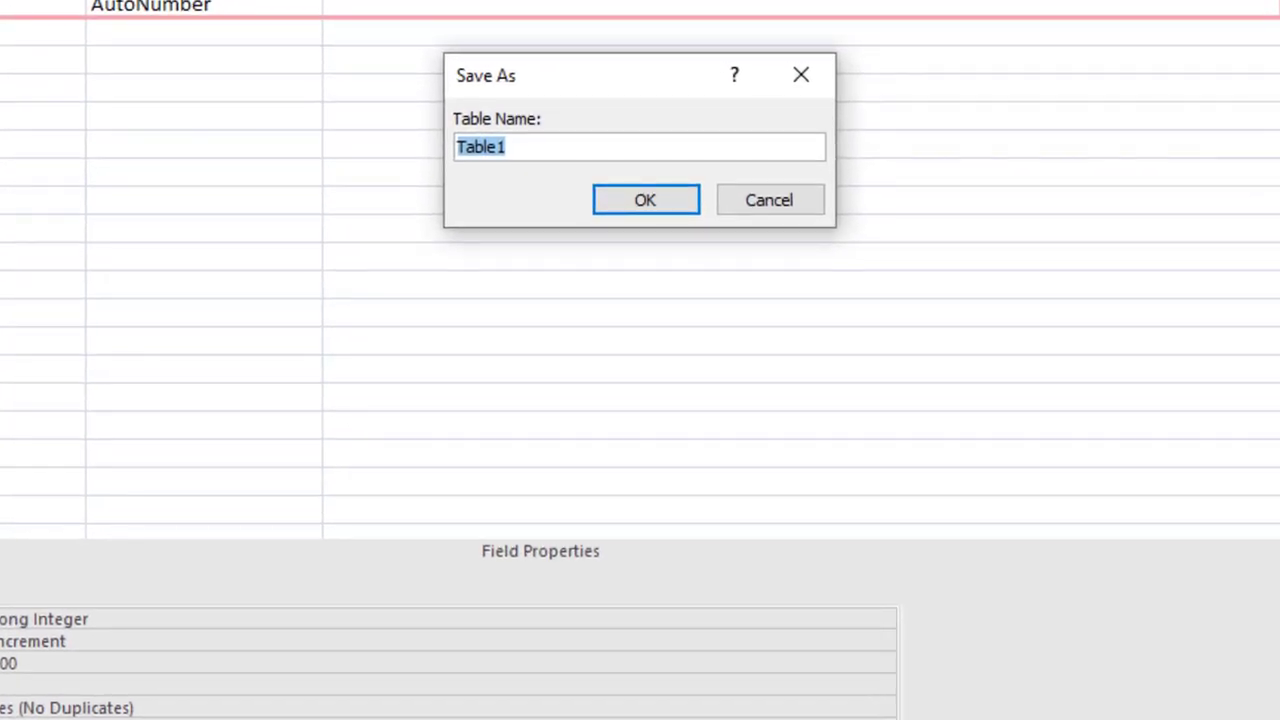
text(tbl_customer)
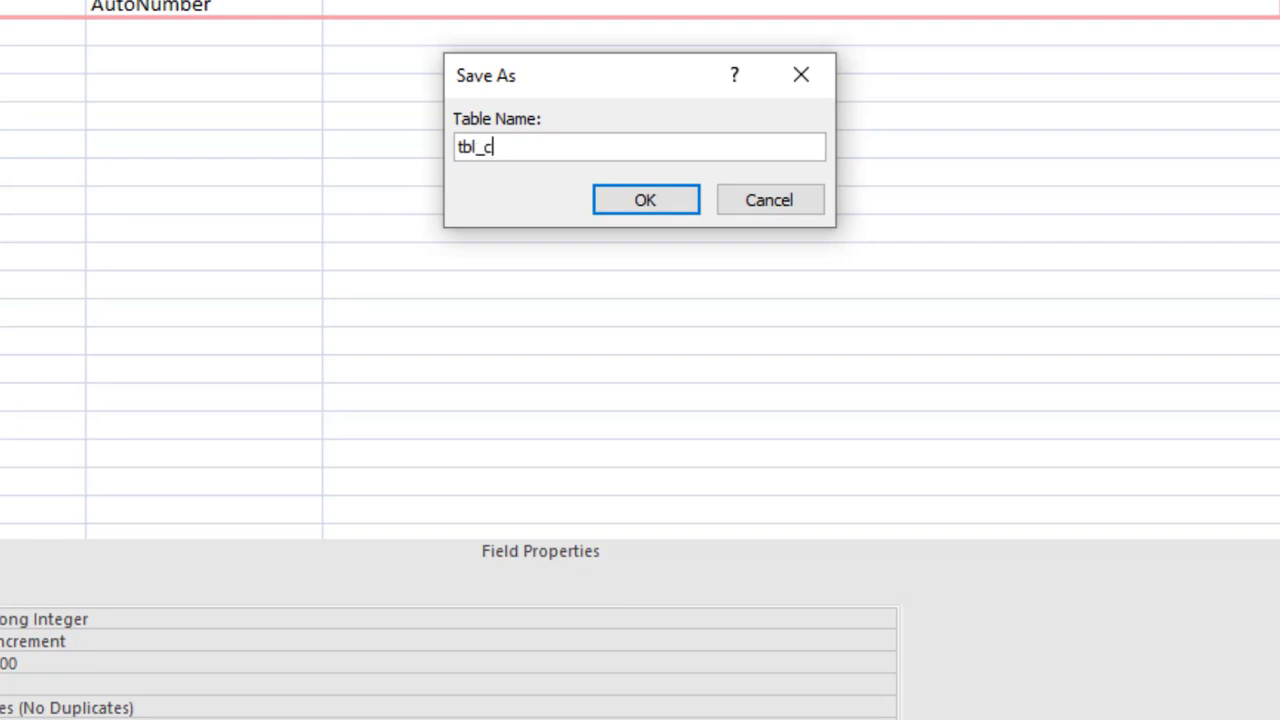
text(s)
key(Return)
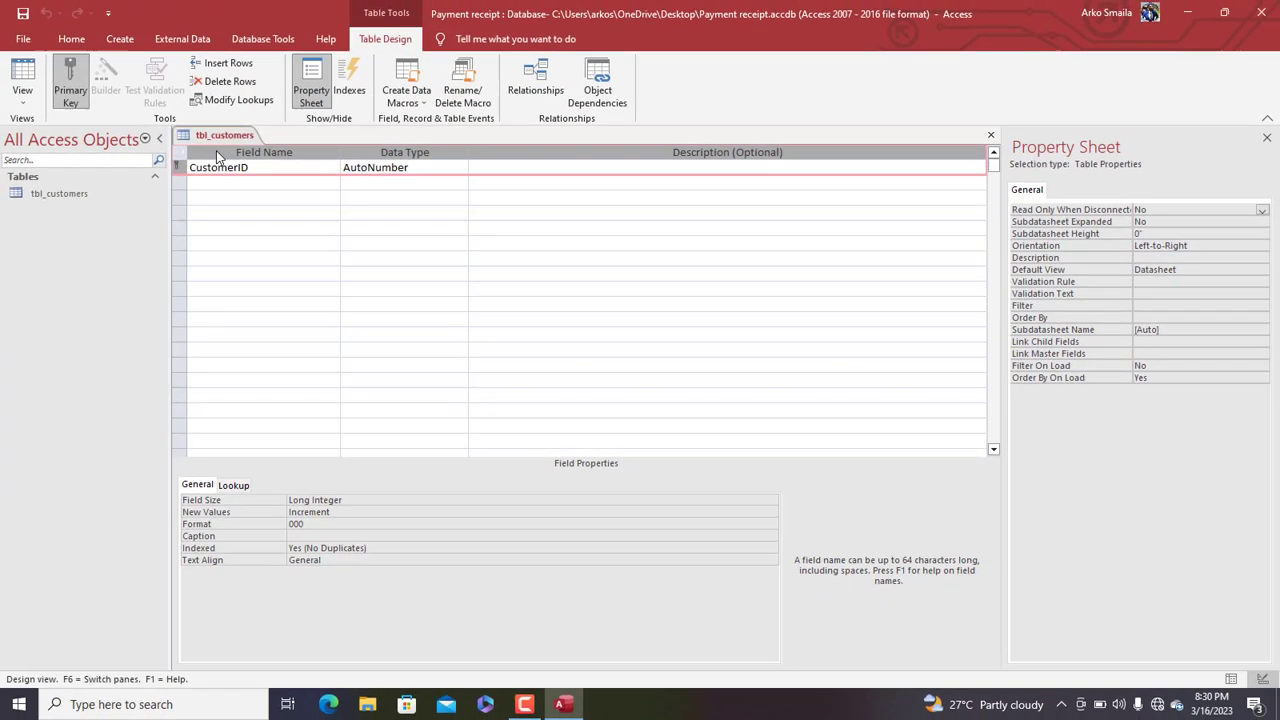
Add a CustomerName field, replacing the reserved word Name, and set its field size to 30
click(228, 181)
text(Na)
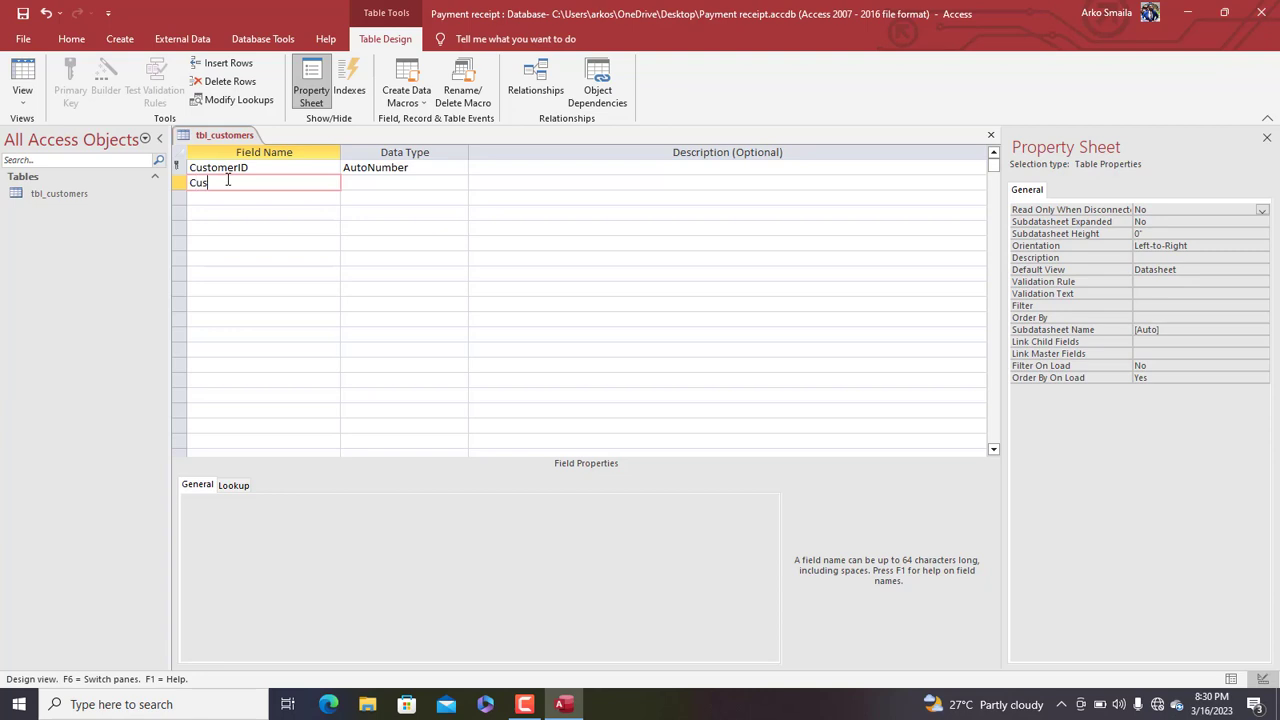
text(me)
key(Tab)
click(649, 401)
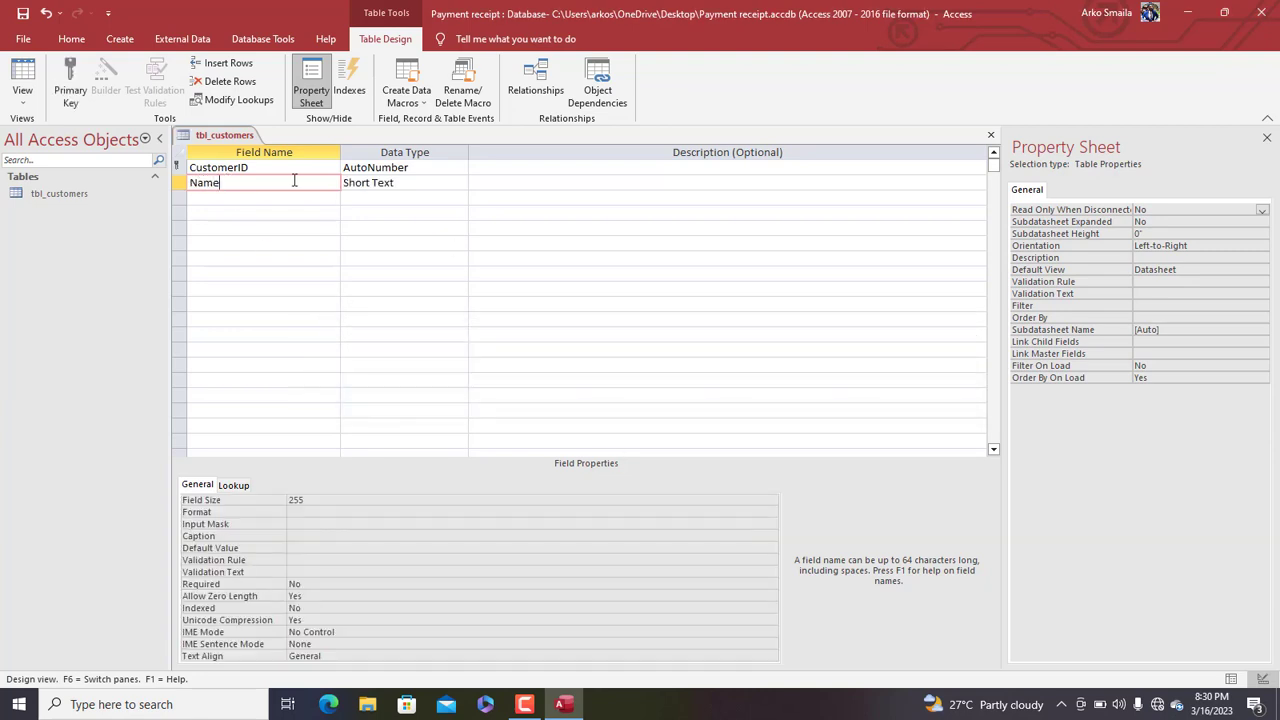
key(shift+Home)
text(Customer)
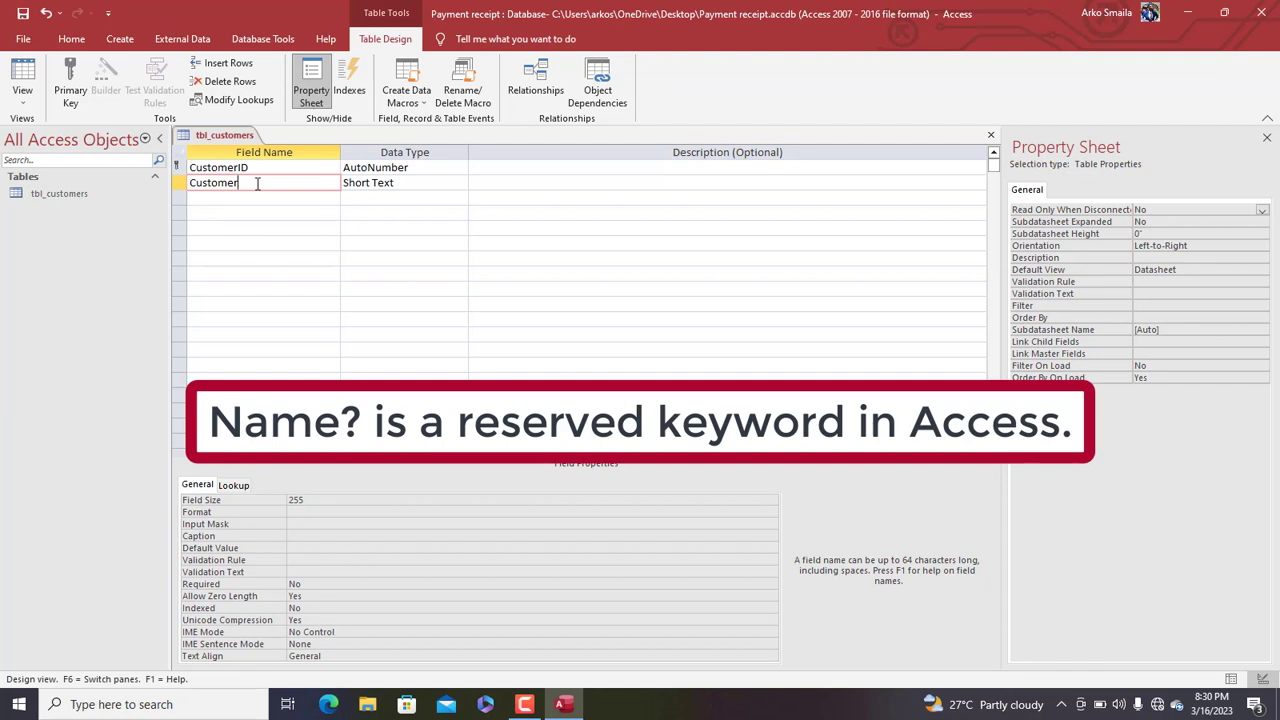
text(Name)
key(Tab)
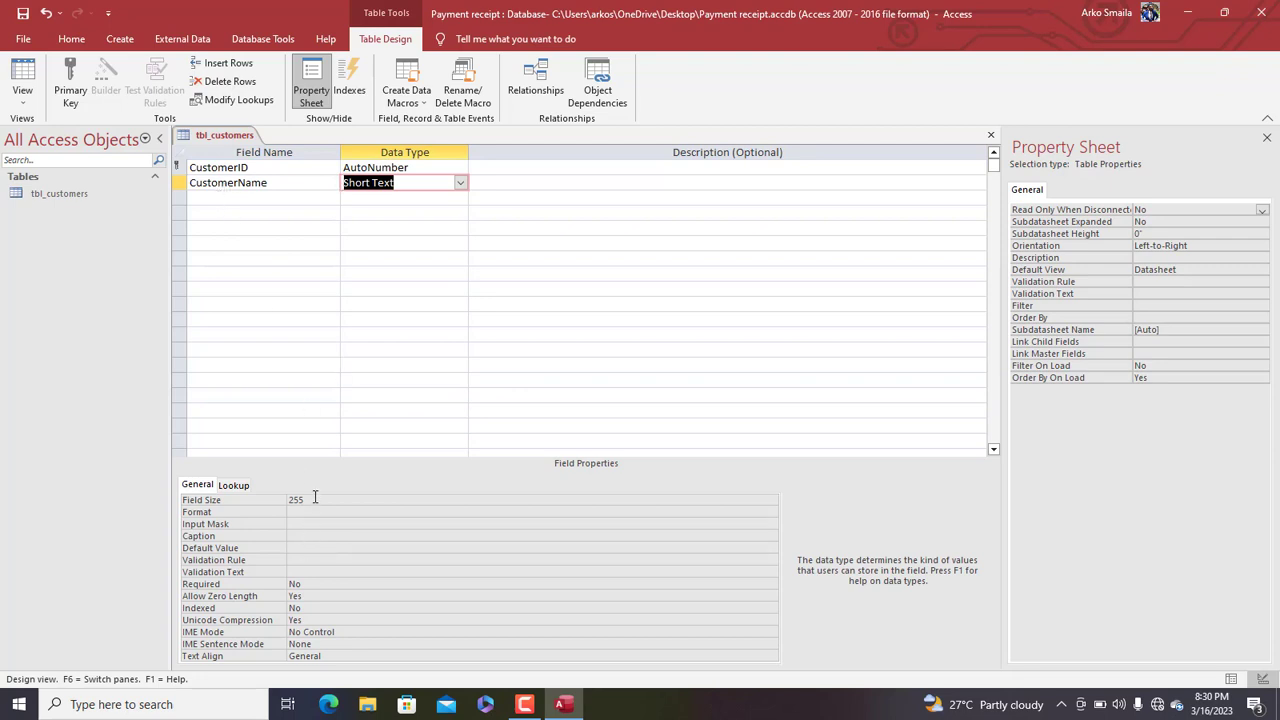
drag(314, 498, 255, 485)
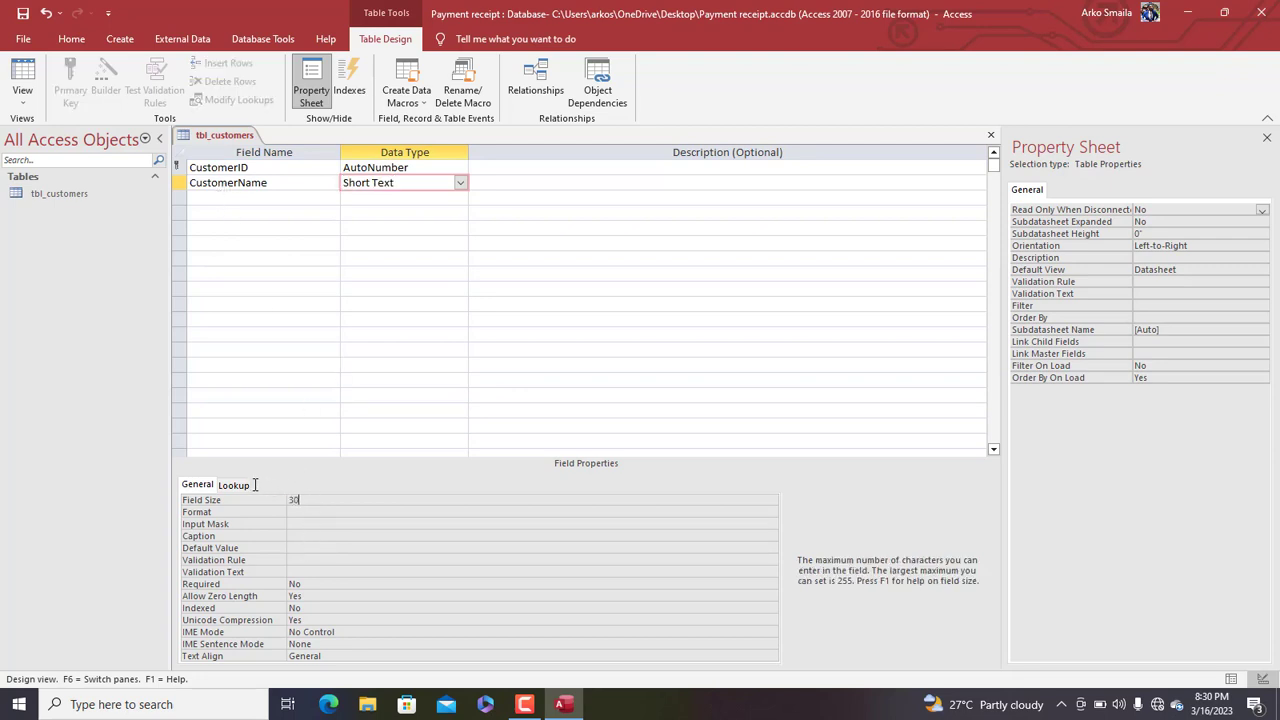
Add Telephone, Address and Gender as Short Text fields, adjusting Telephone's field size
click(217, 199)
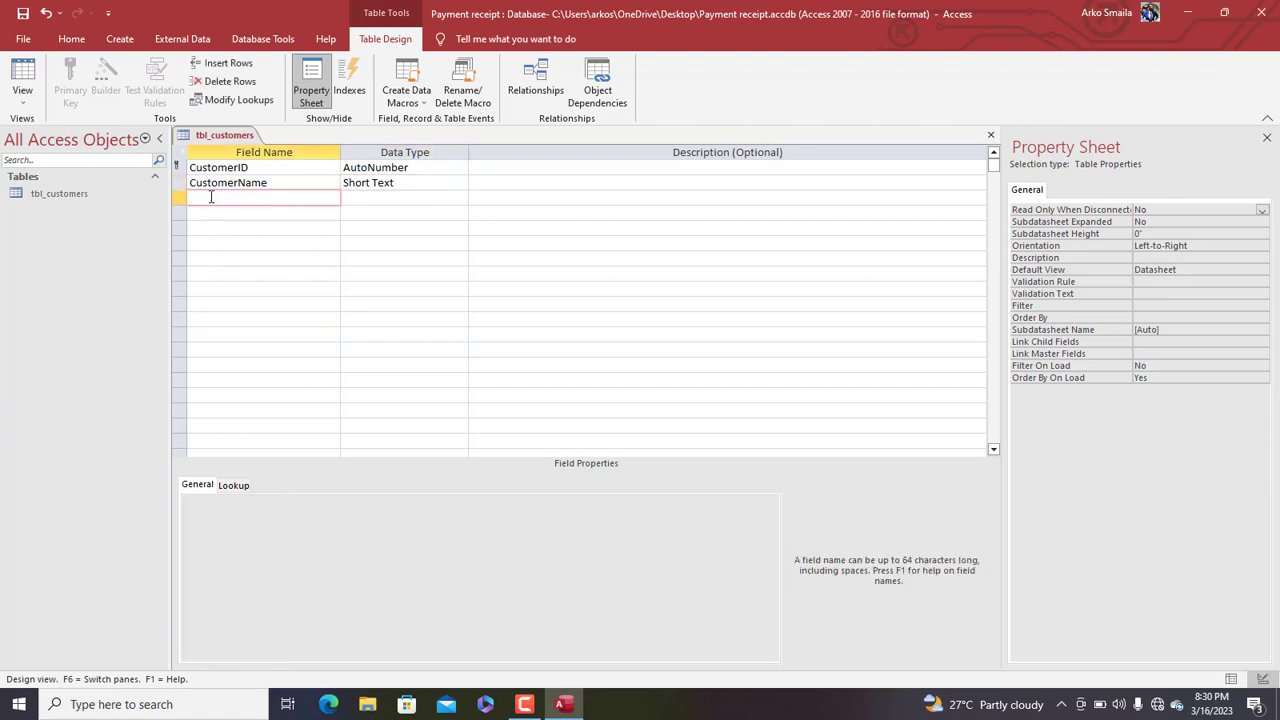
text(Telephone)
key(Tab)
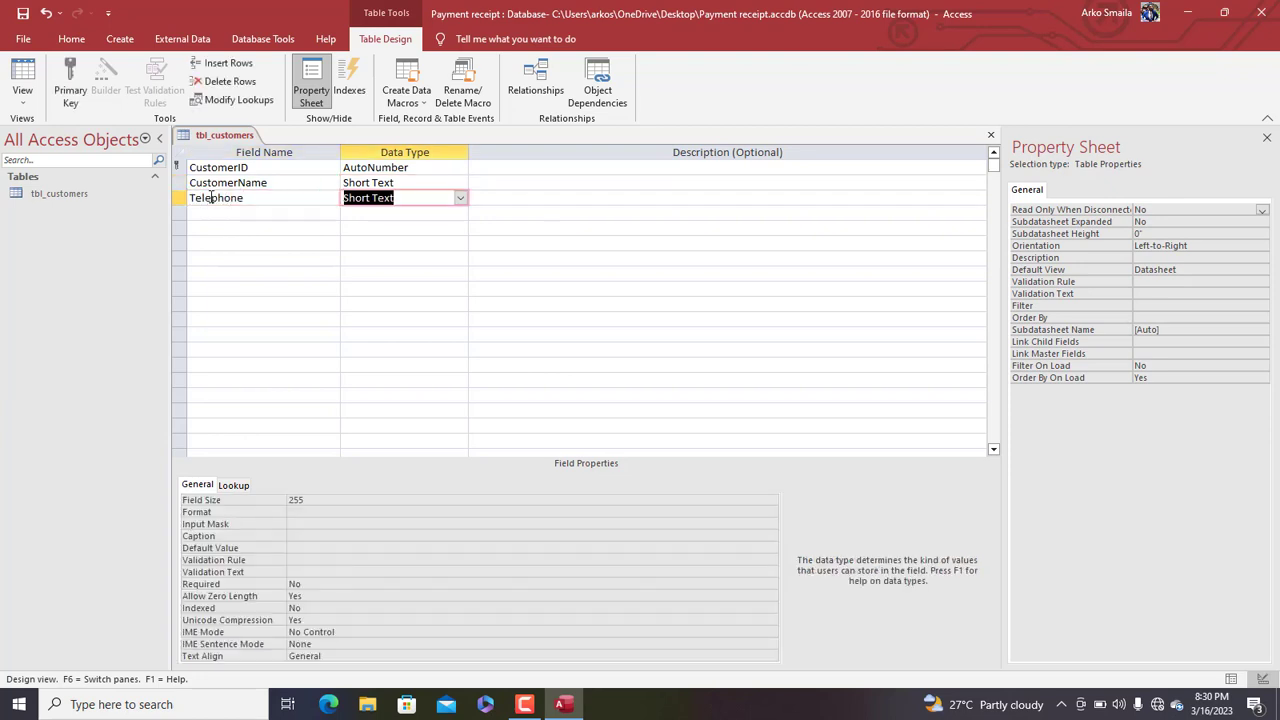
click(320, 498)
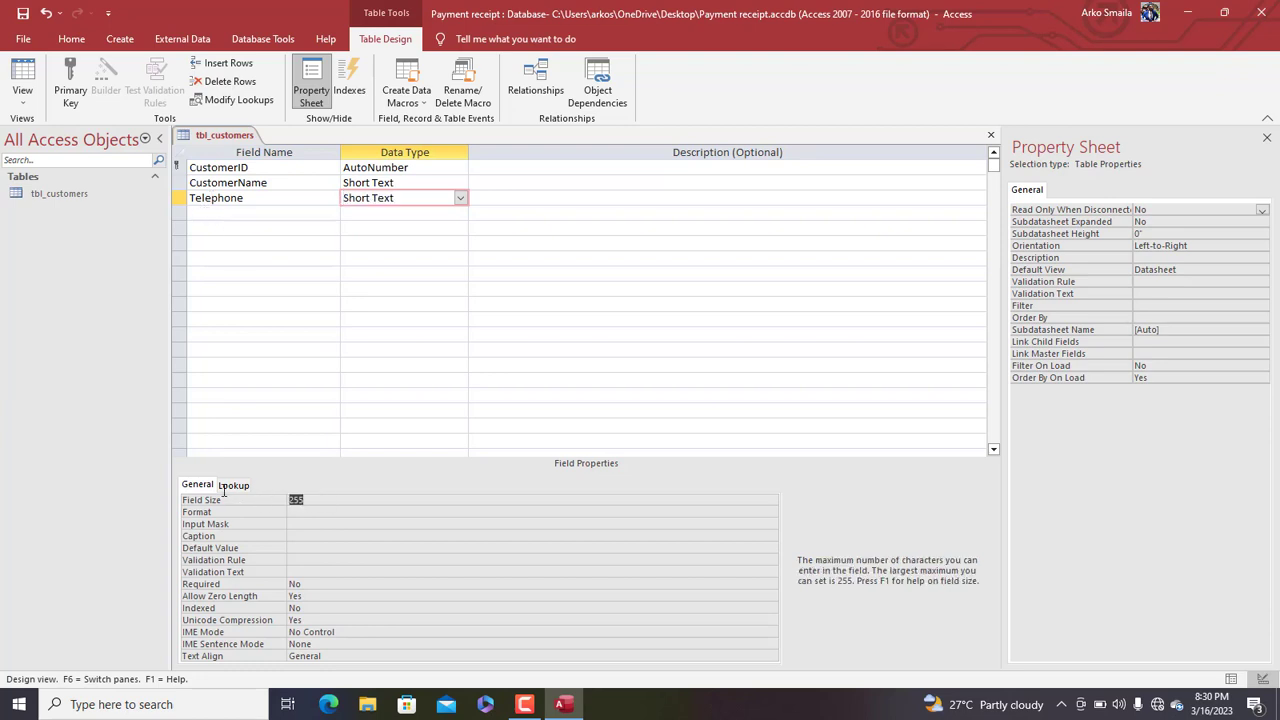
text(15)
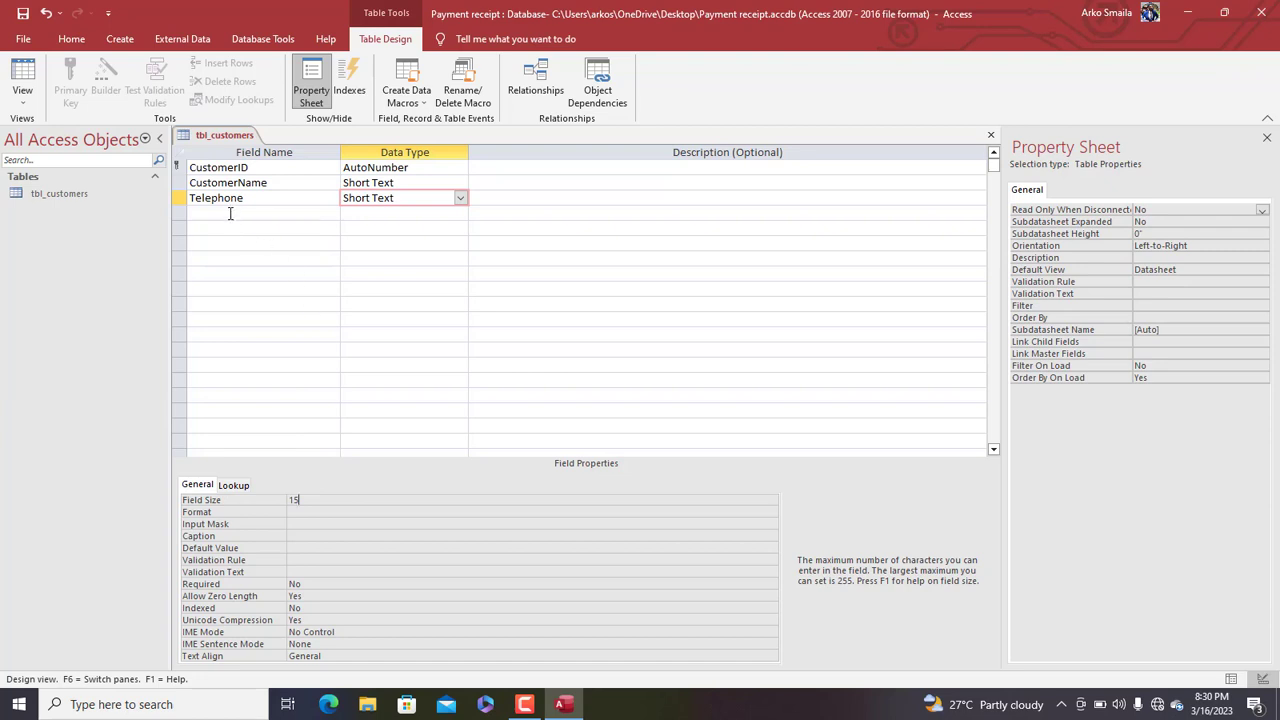
click(230, 213)
text(Address)
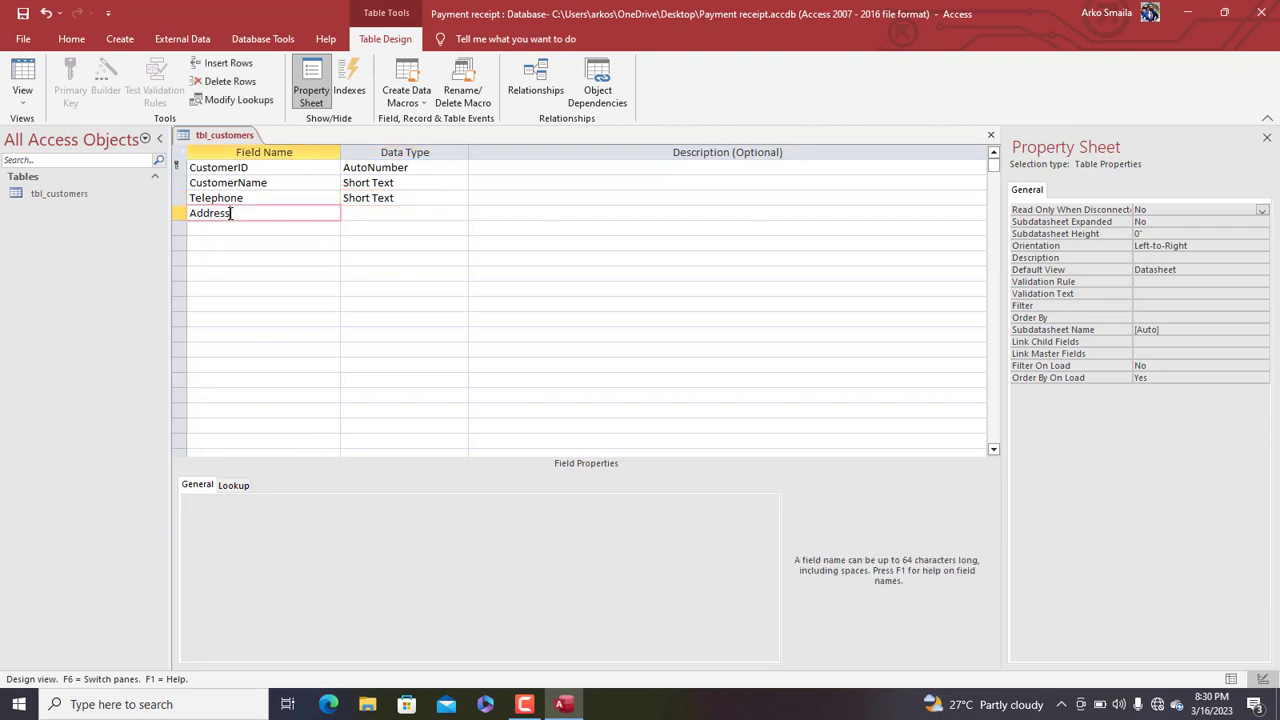
key(Tab)
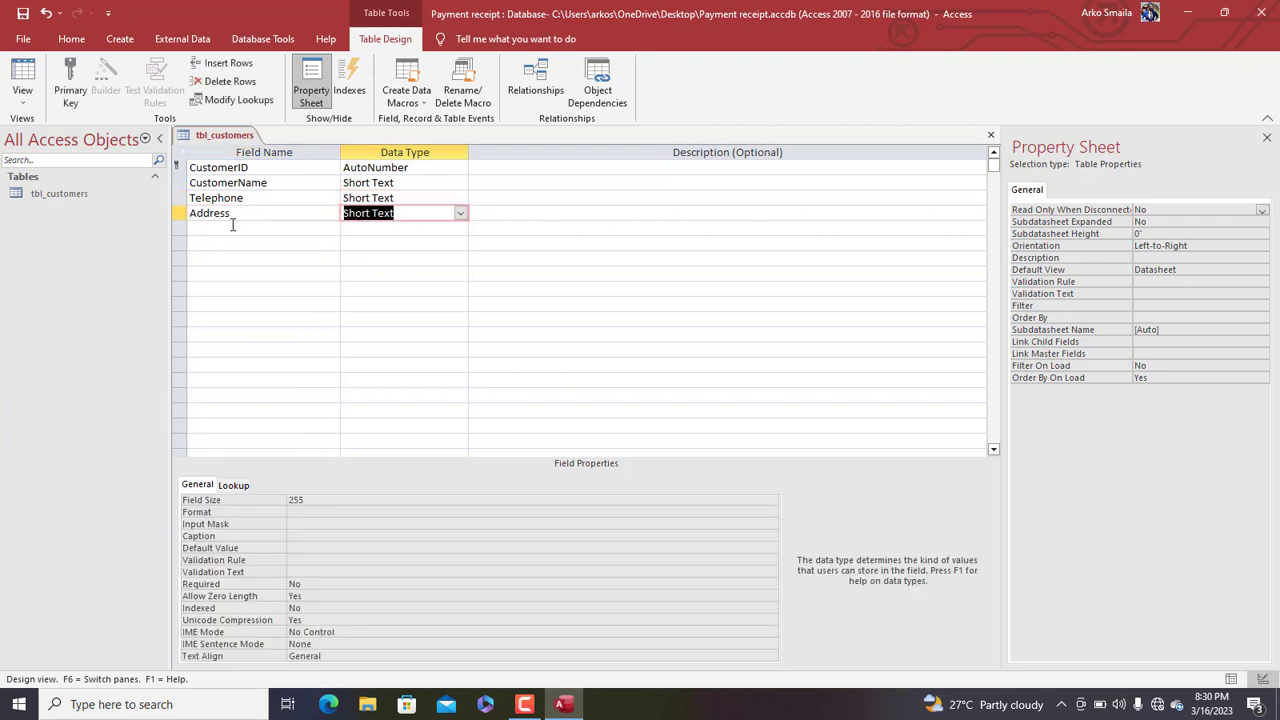
click(233, 227)
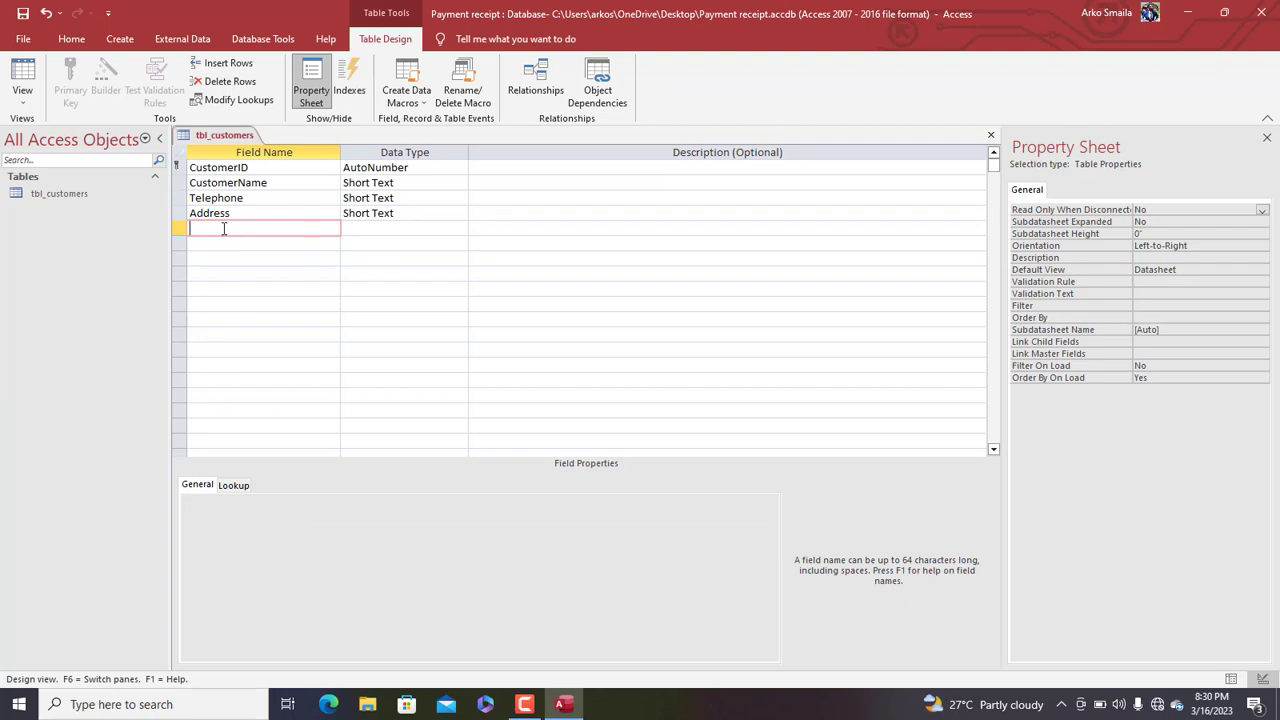
text(Gender)
key(Tab)
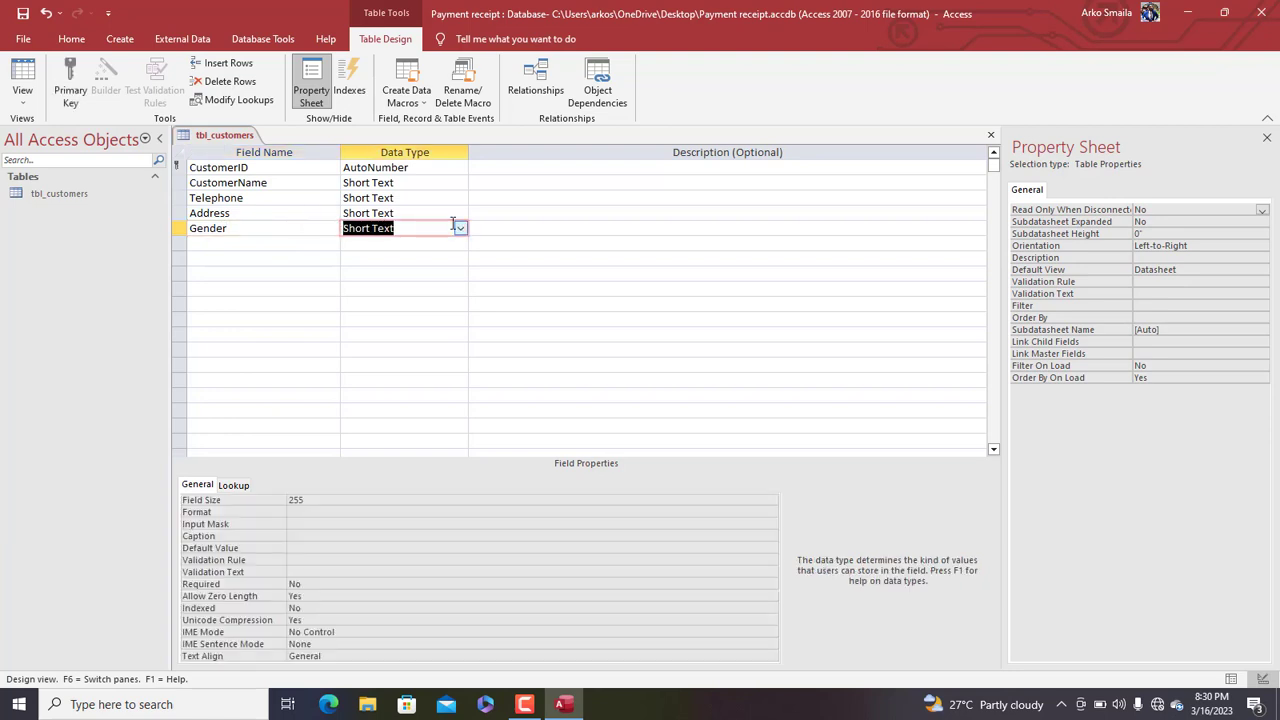
Start the Lookup Wizard for Gender, choosing to type in the values yourself
click(458, 227)
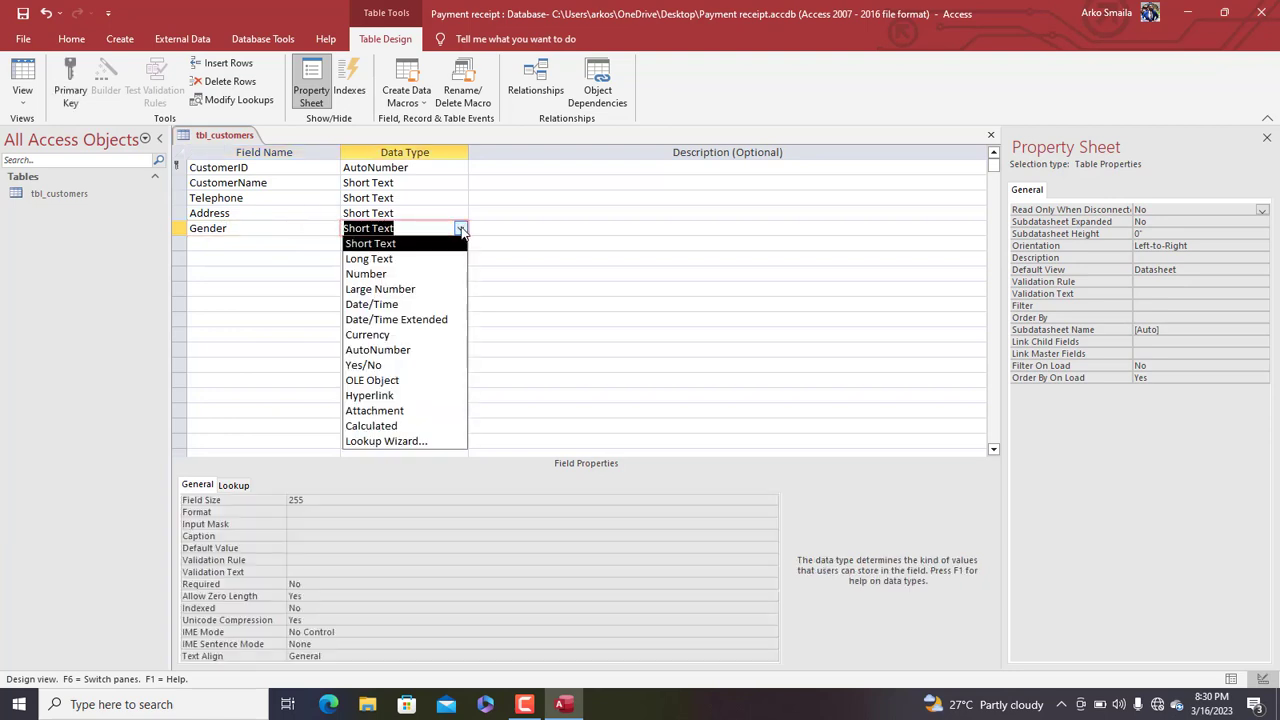
click(383, 442)
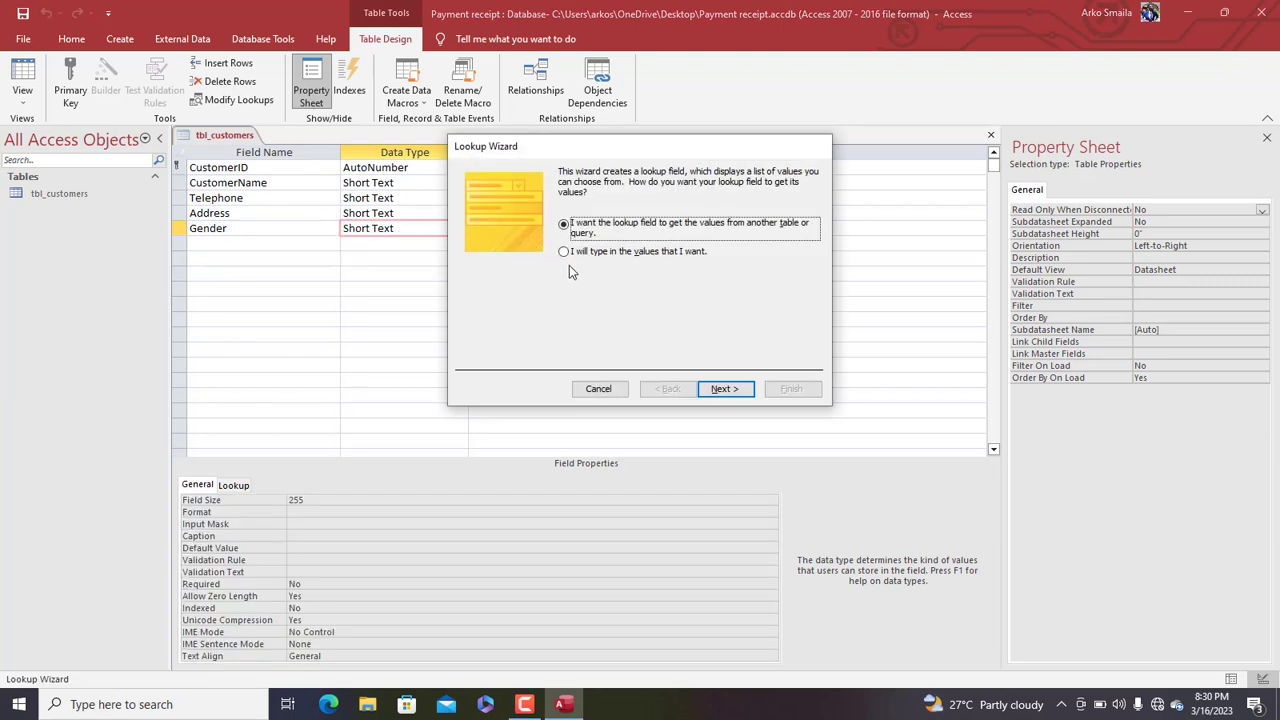
click(605, 260)
click(722, 389)
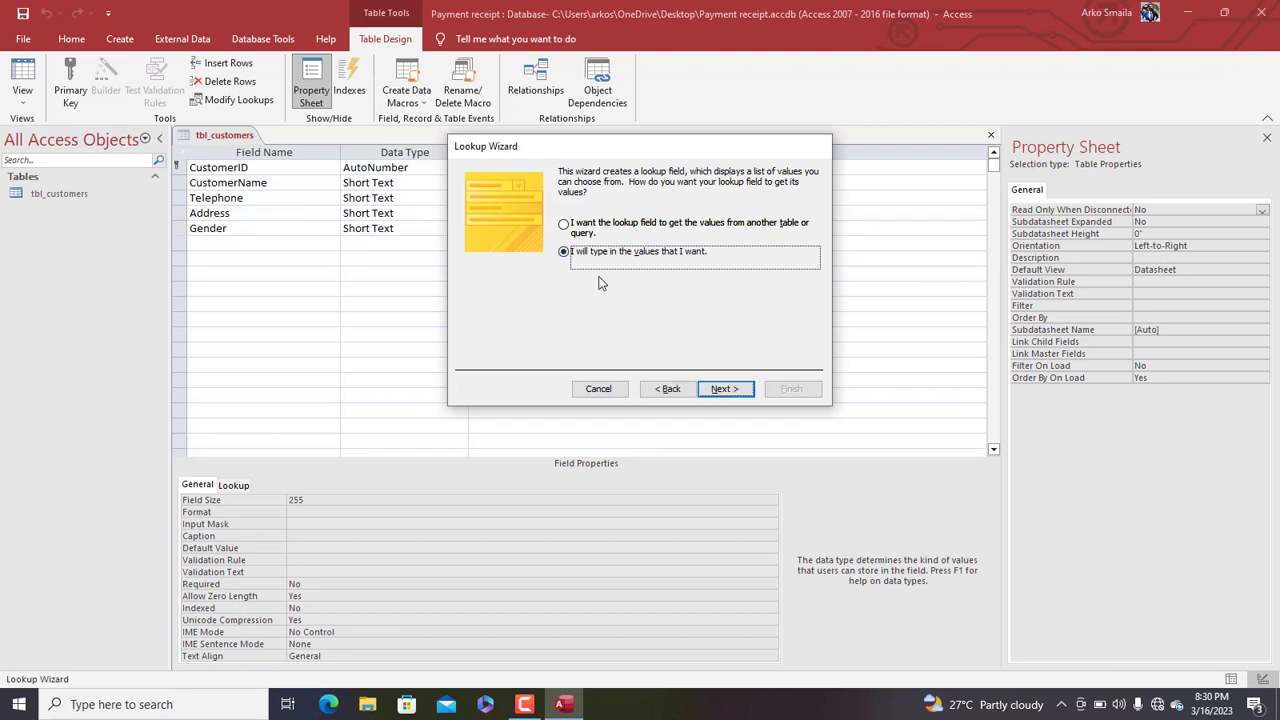
Enter MALE and FEMALE as the lookup values, correcting the MALAE typo
click(528, 268)
text(M)
key(Caps_Lock)
text(ALAE)
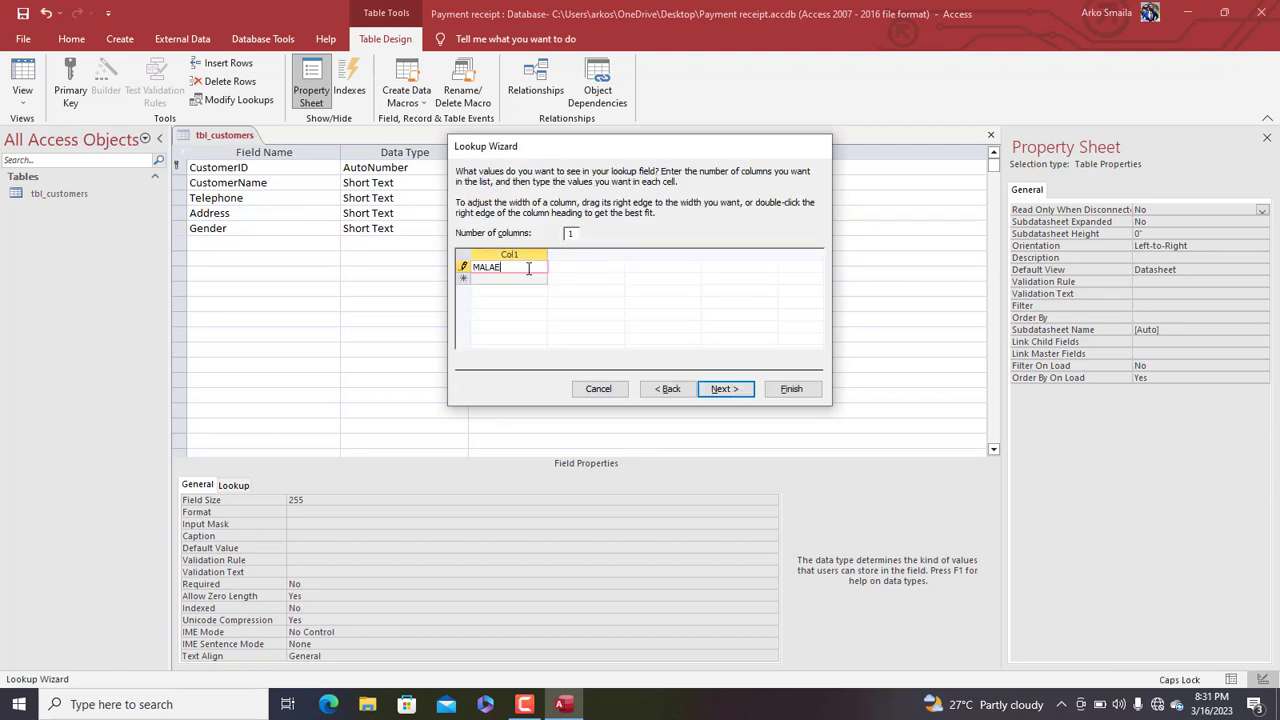
key(Return)
click(524, 258)
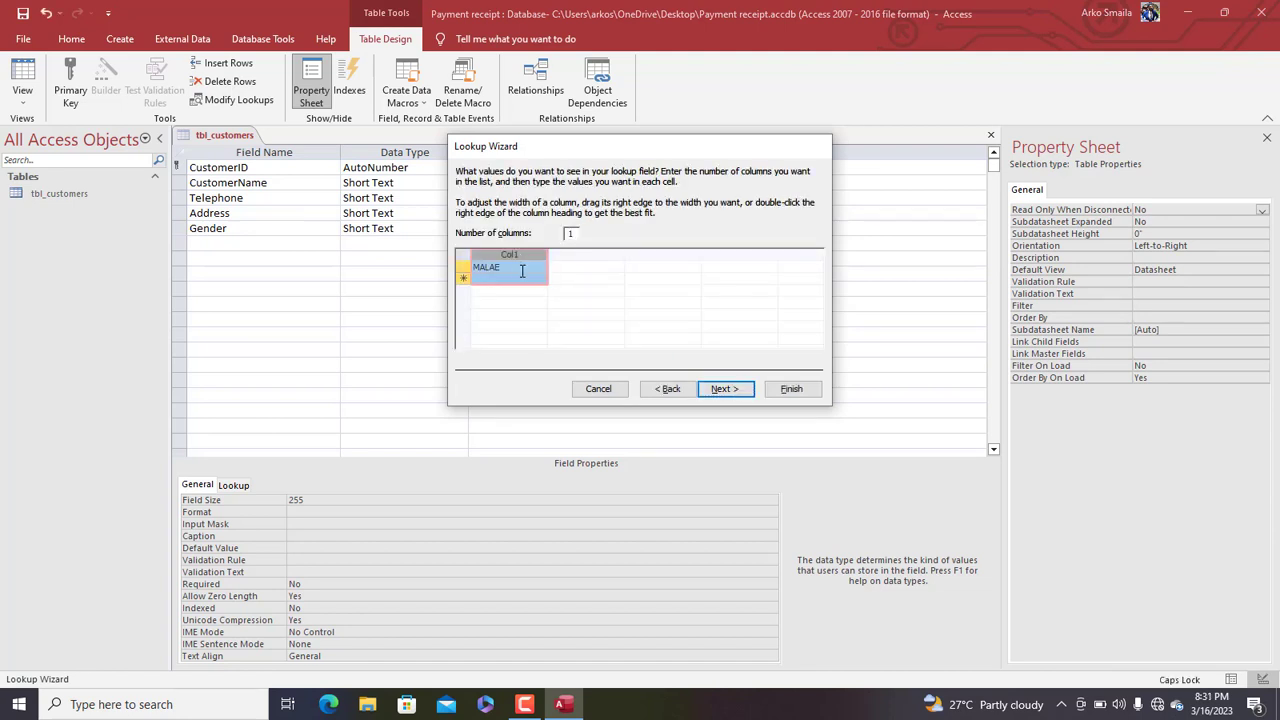
click(521, 267)
key(BackSpace)
key(BackSpace)
text(E)
key(Return)
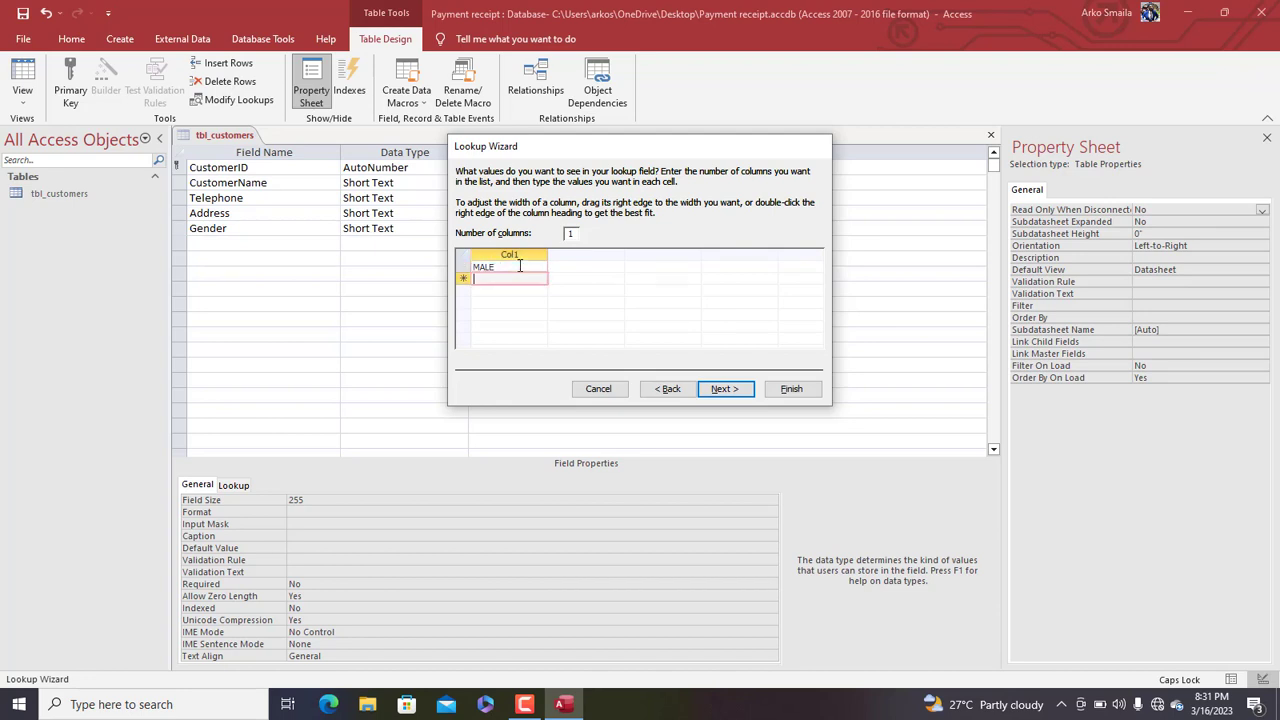
text(FEMALE)
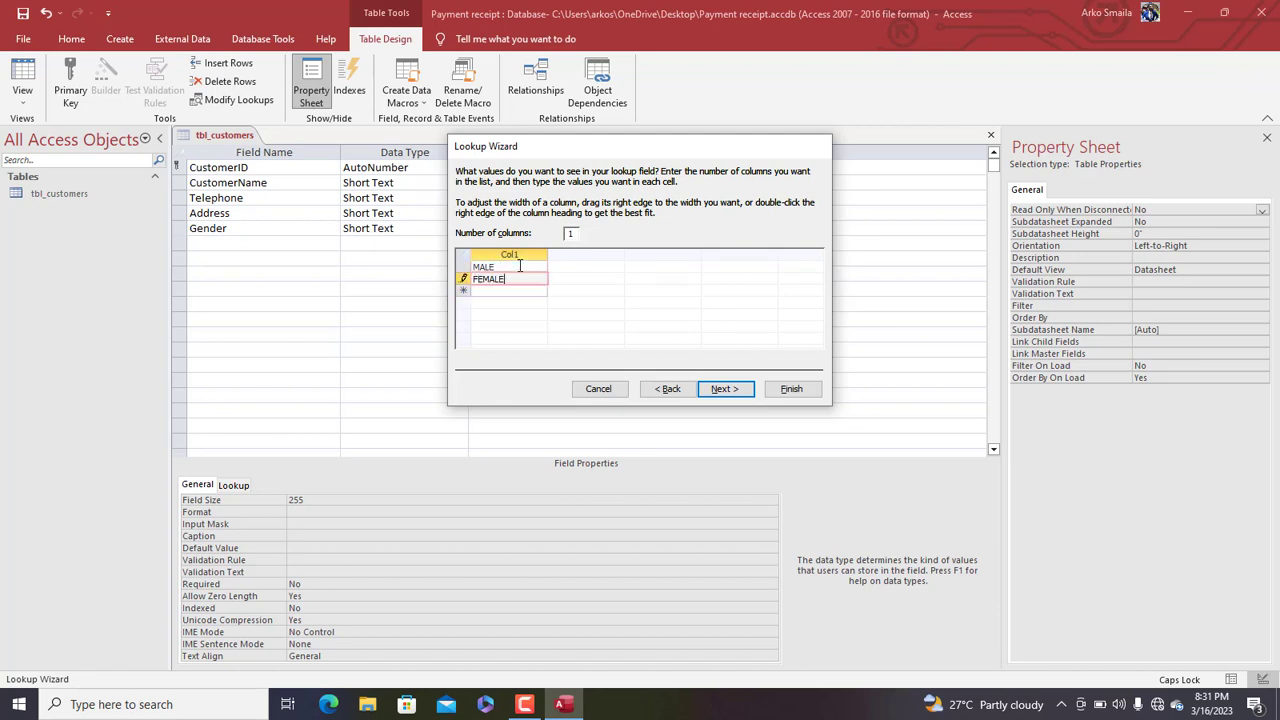
Enable Limit To List and finish the Gender lookup
click(736, 393)
click(577, 228)
click(790, 389)
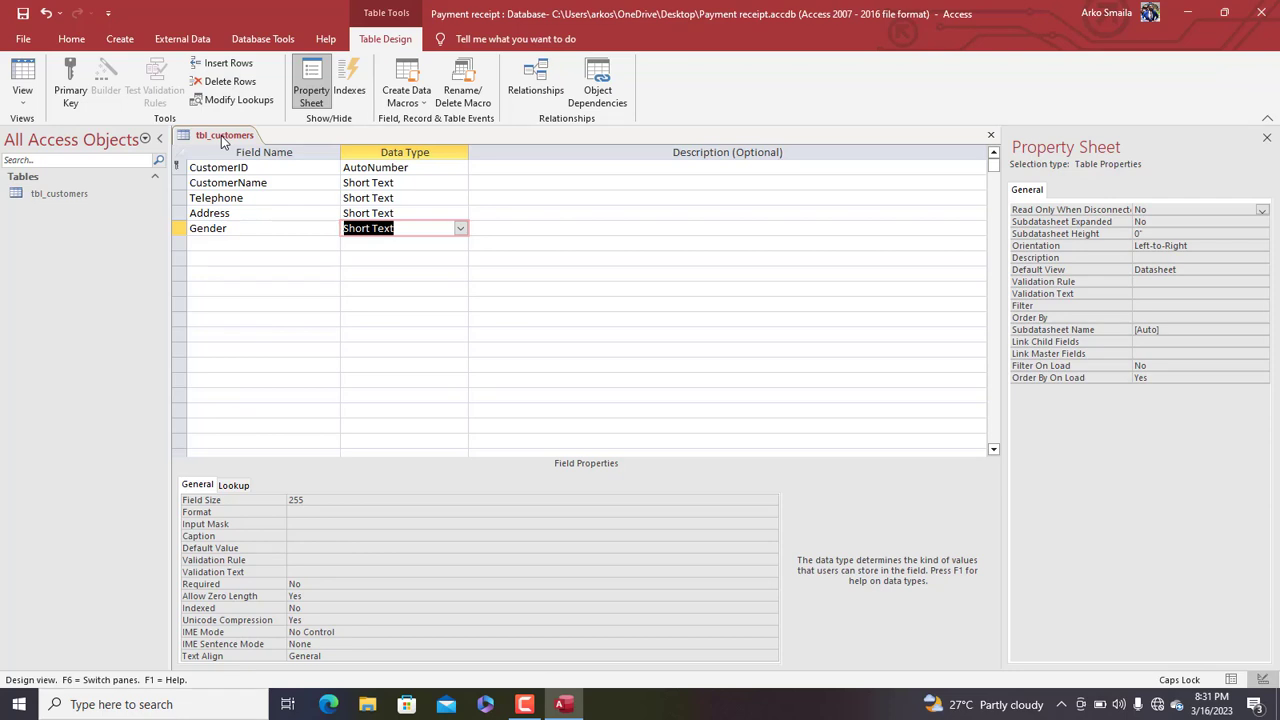
Save tbl_customers, switch to Datasheet view, and widen the CustomerName column
right_click(222, 140)
click(240, 149)
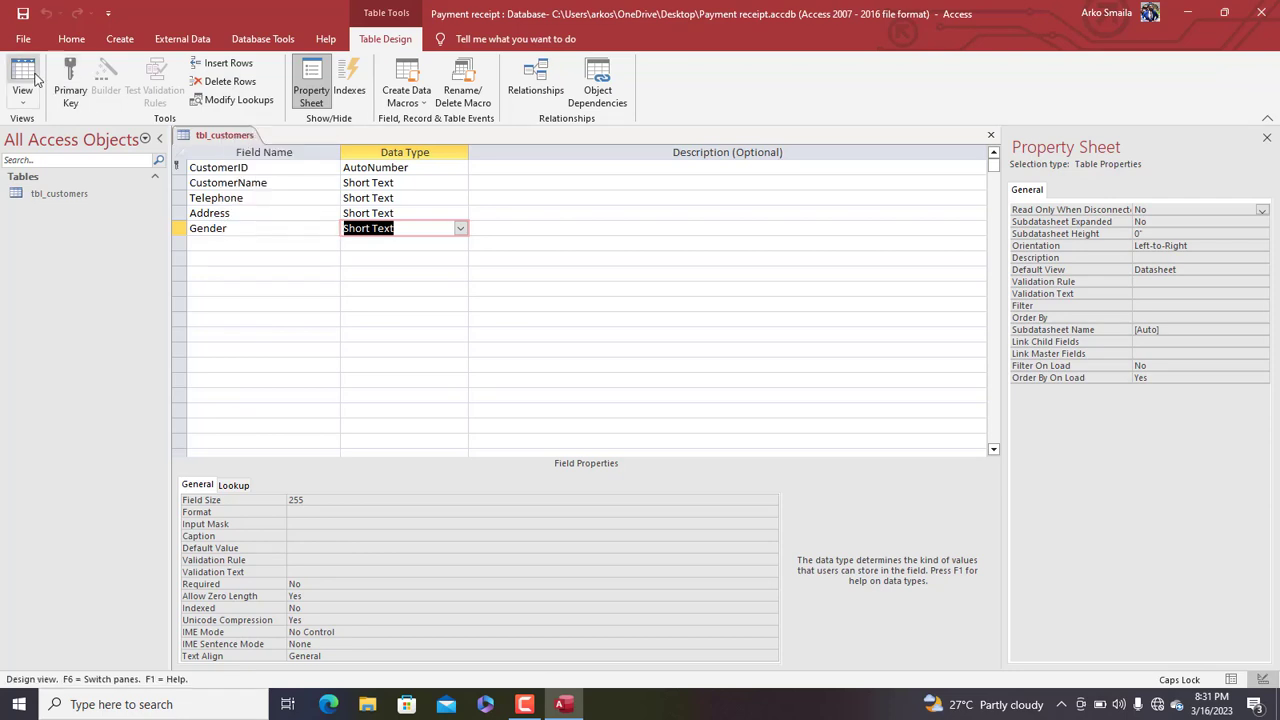
click(34, 80)
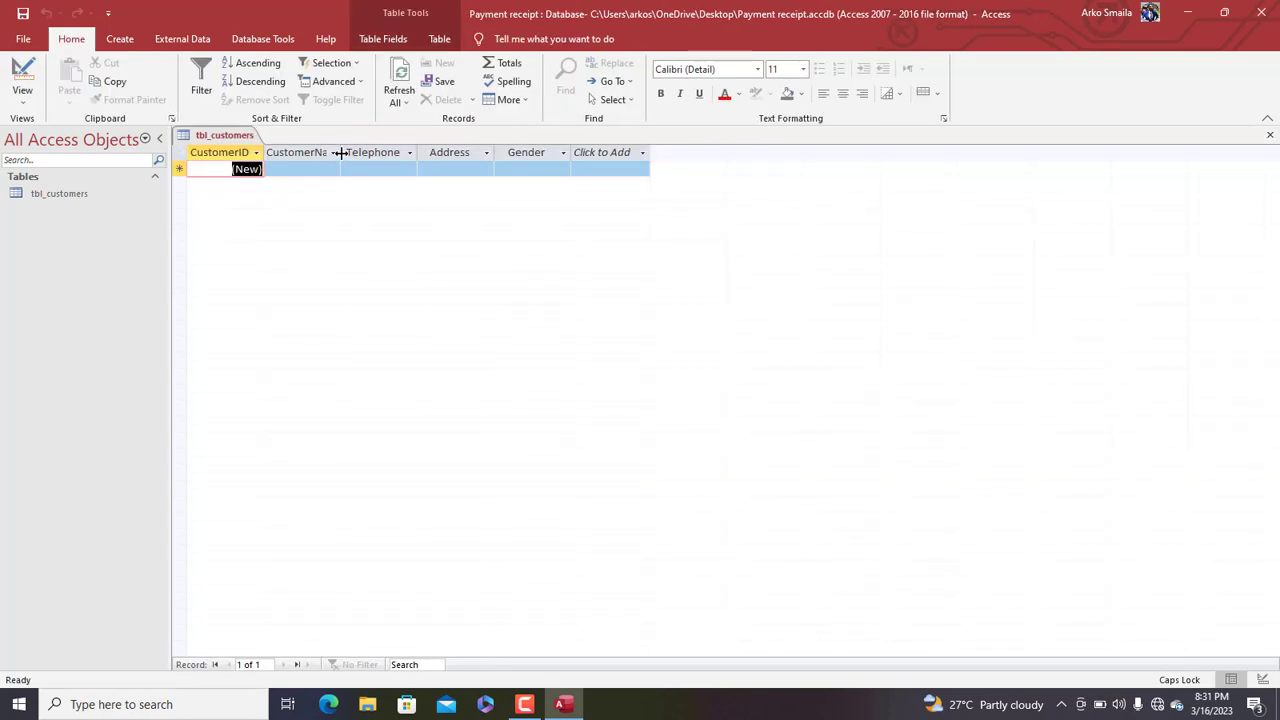
double_click(340, 152)
Enter the first customer's name, telephone and address, with gender FEMALE
click(325, 169)
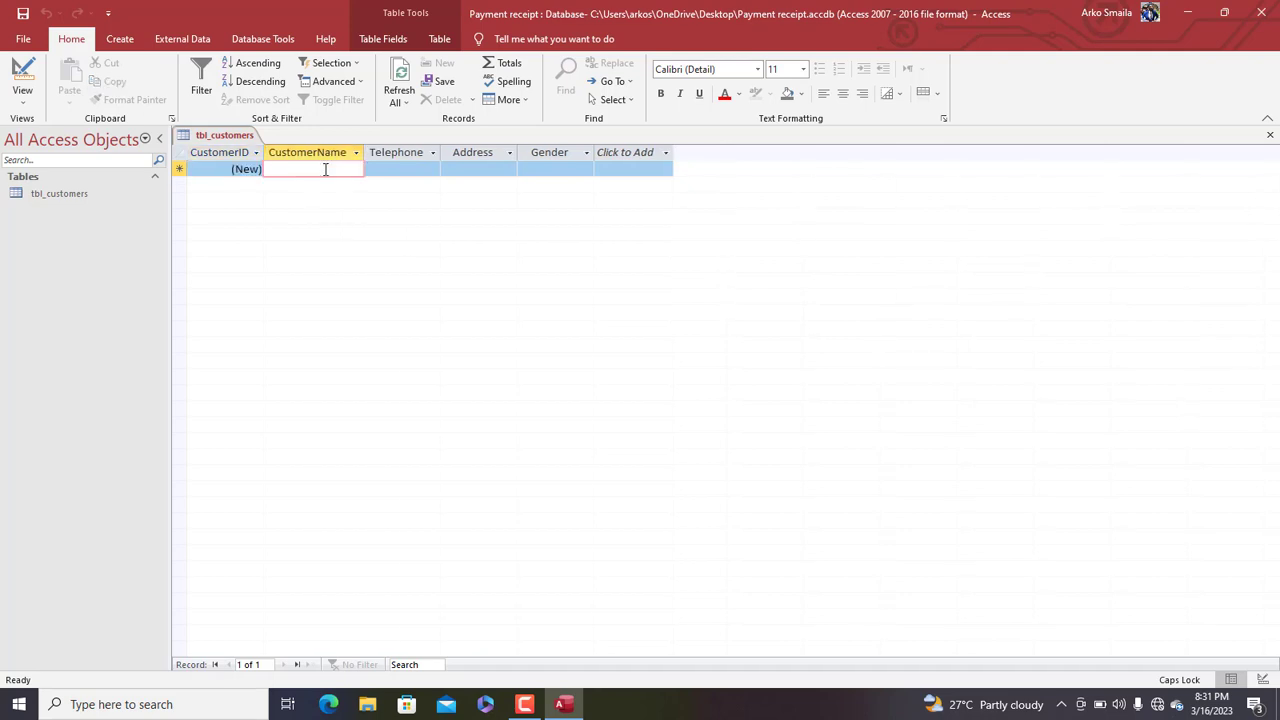
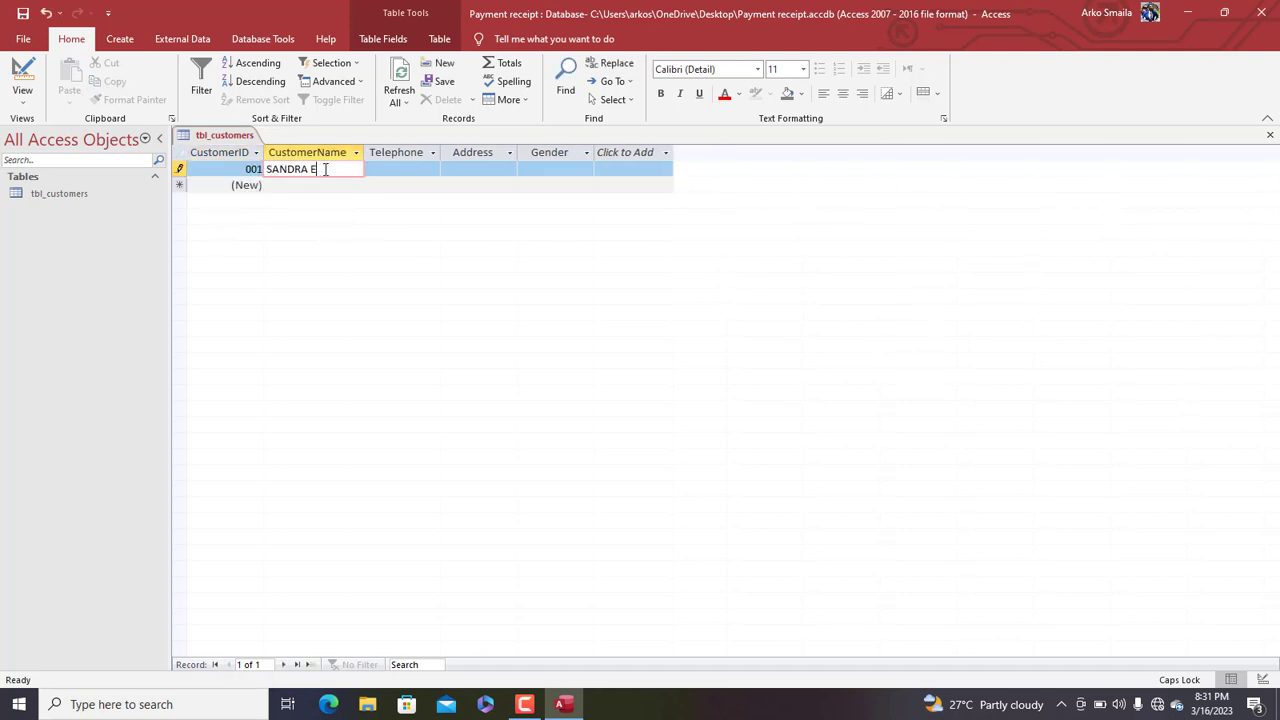
key(Tab)
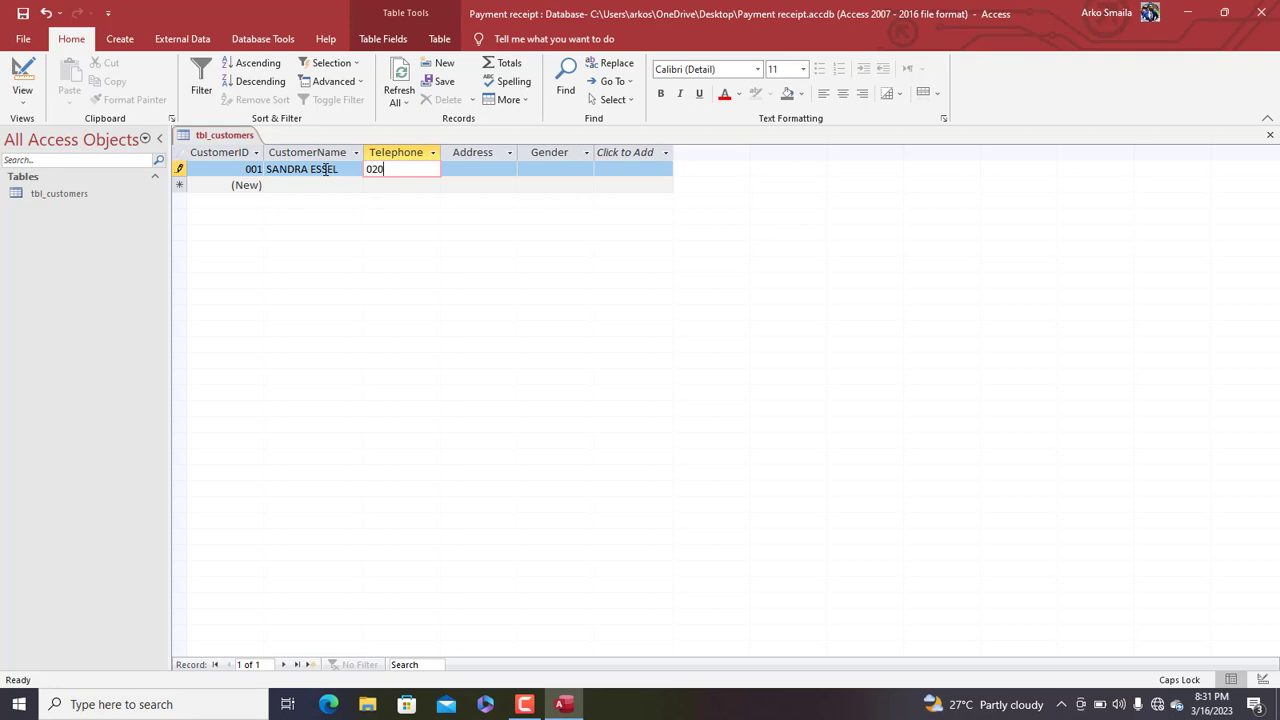
key(Tab)
text(BAWJIASE ST)
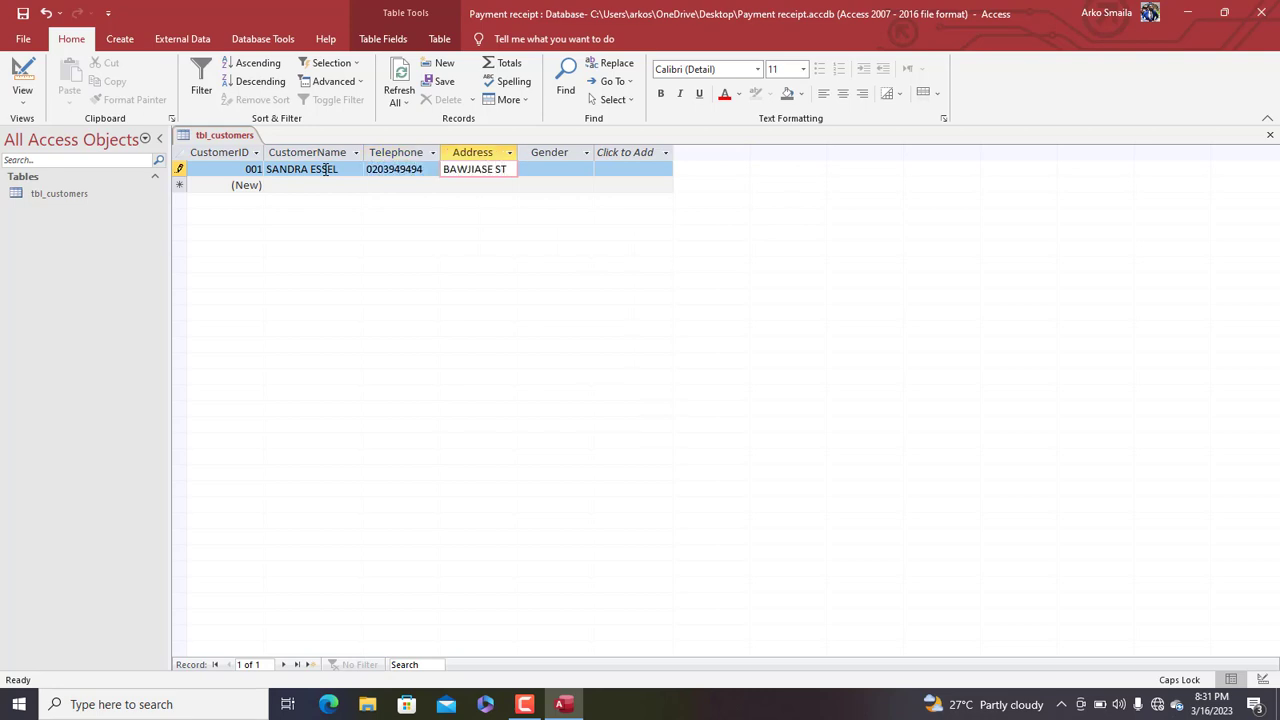
text(REET)
key(Tab)
text(M)
key(BackSpace)
key(BackSpace)
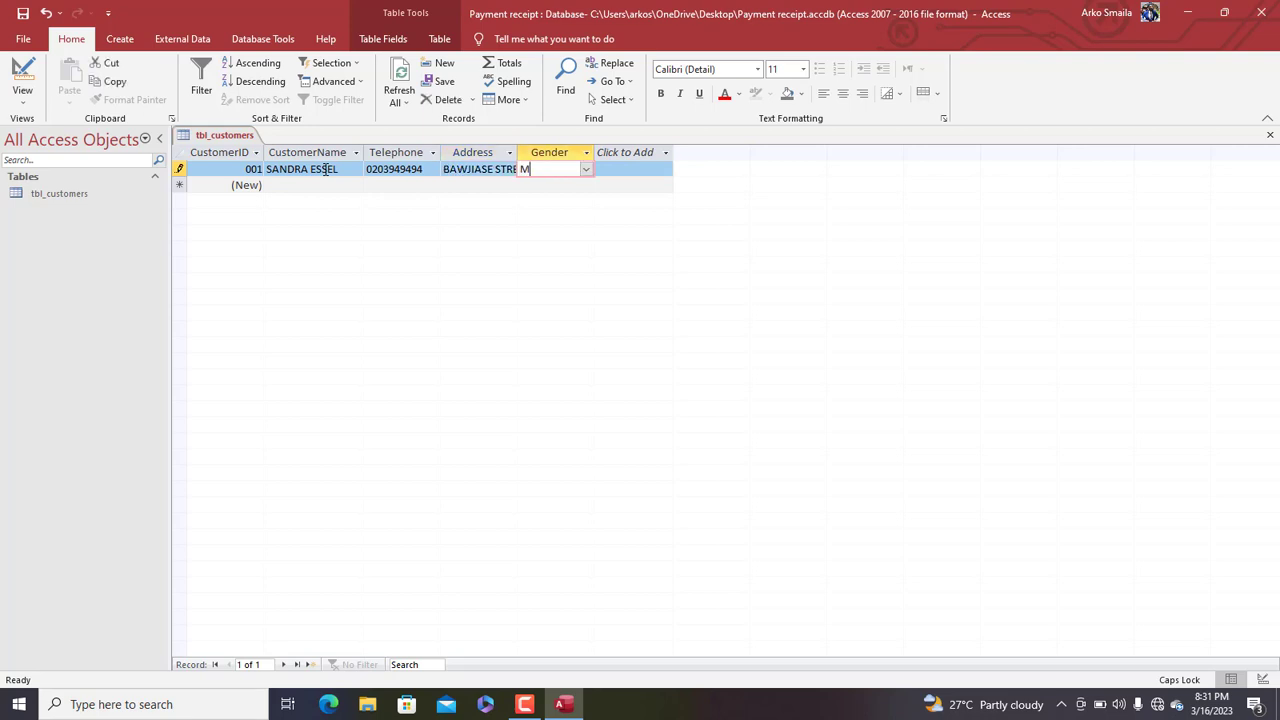
text(FEMALE)
key(Tab)
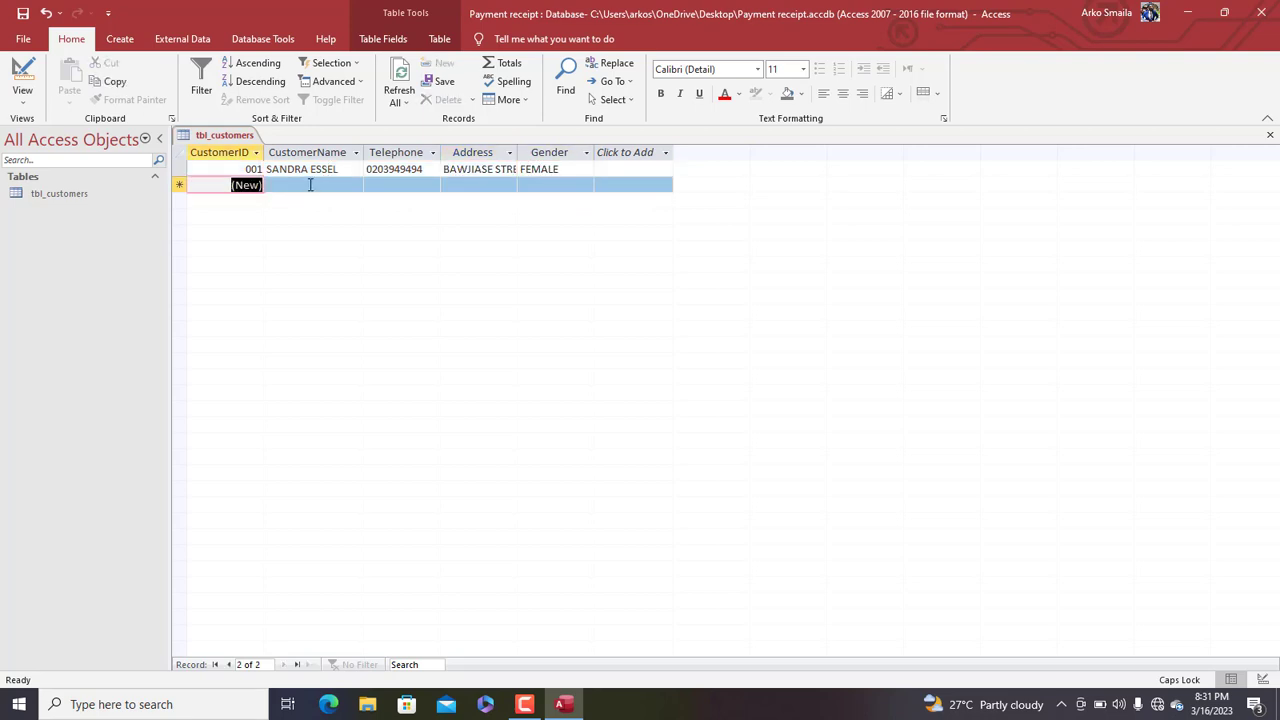
Enter the second customer's name, telephone and address, with gender MALE
click(310, 185)
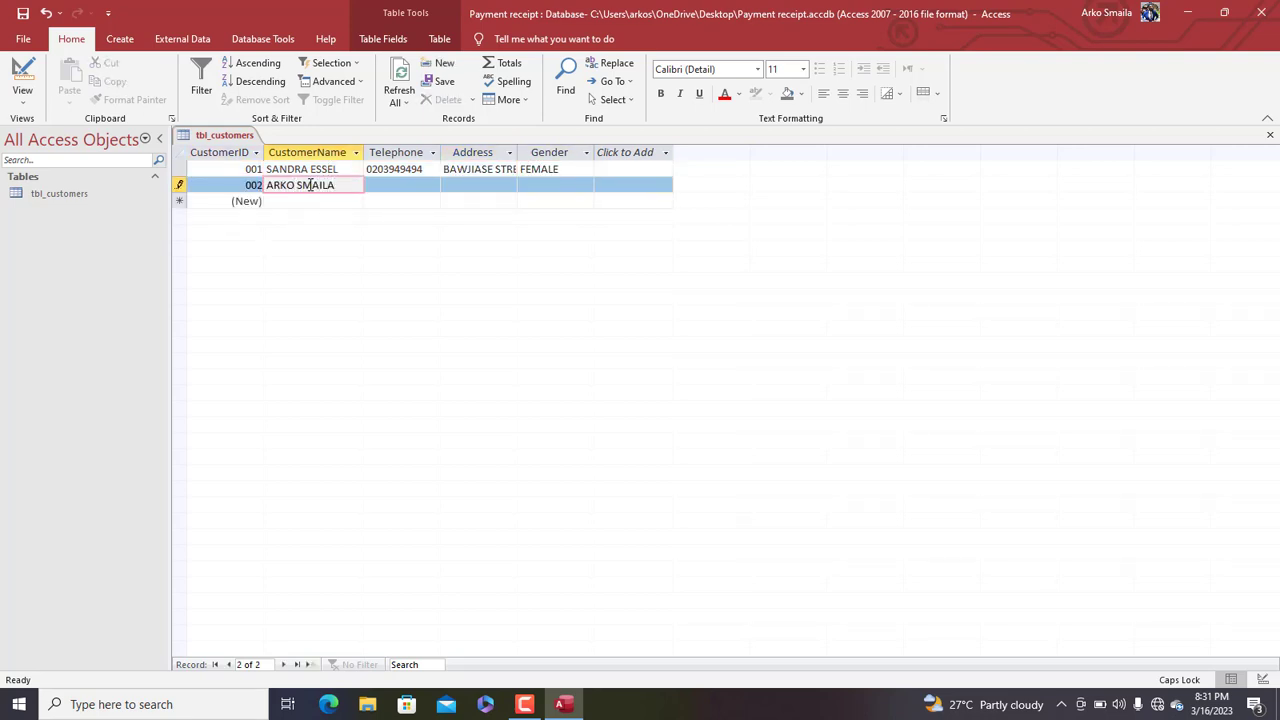
key(Tab)
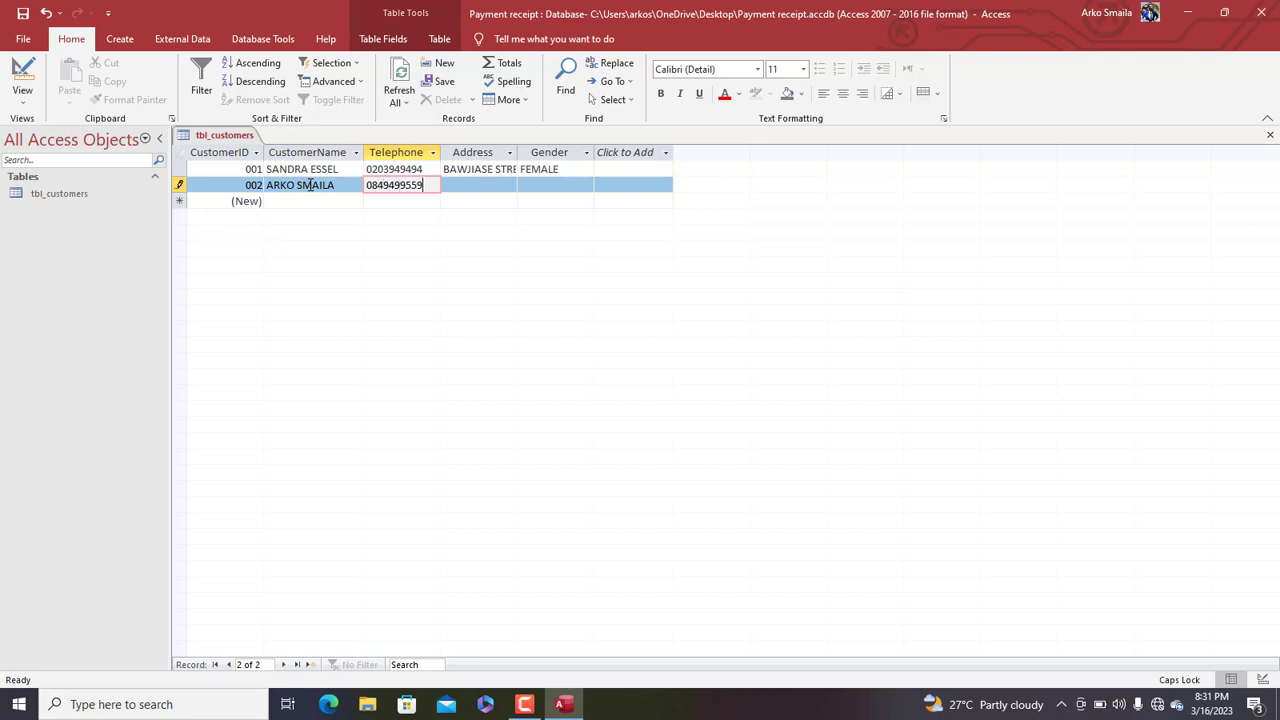
key(Tab)
text(KASOE)
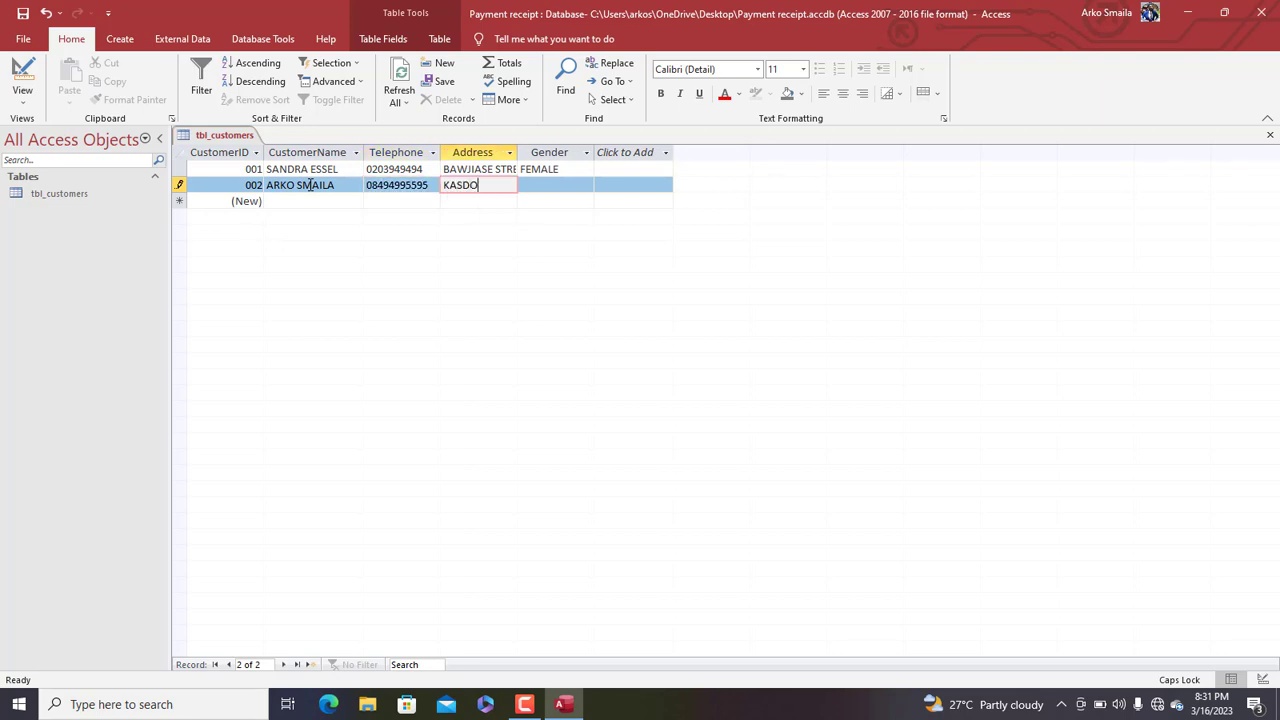
key(BackSpace)
key(BackSpace)
text(OA, POKUA)
key(Tab)
text(MALE)
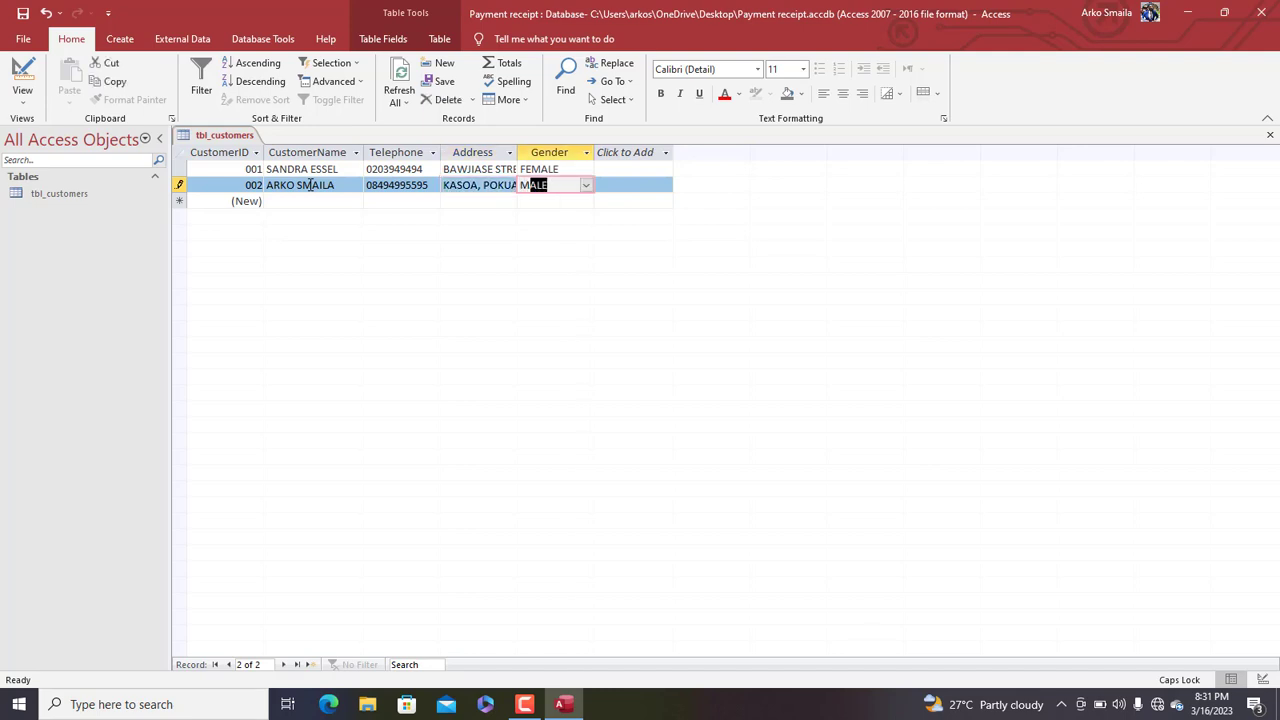
Enter the third customer's name, telephone and address, with gender MALE
click(284, 201)
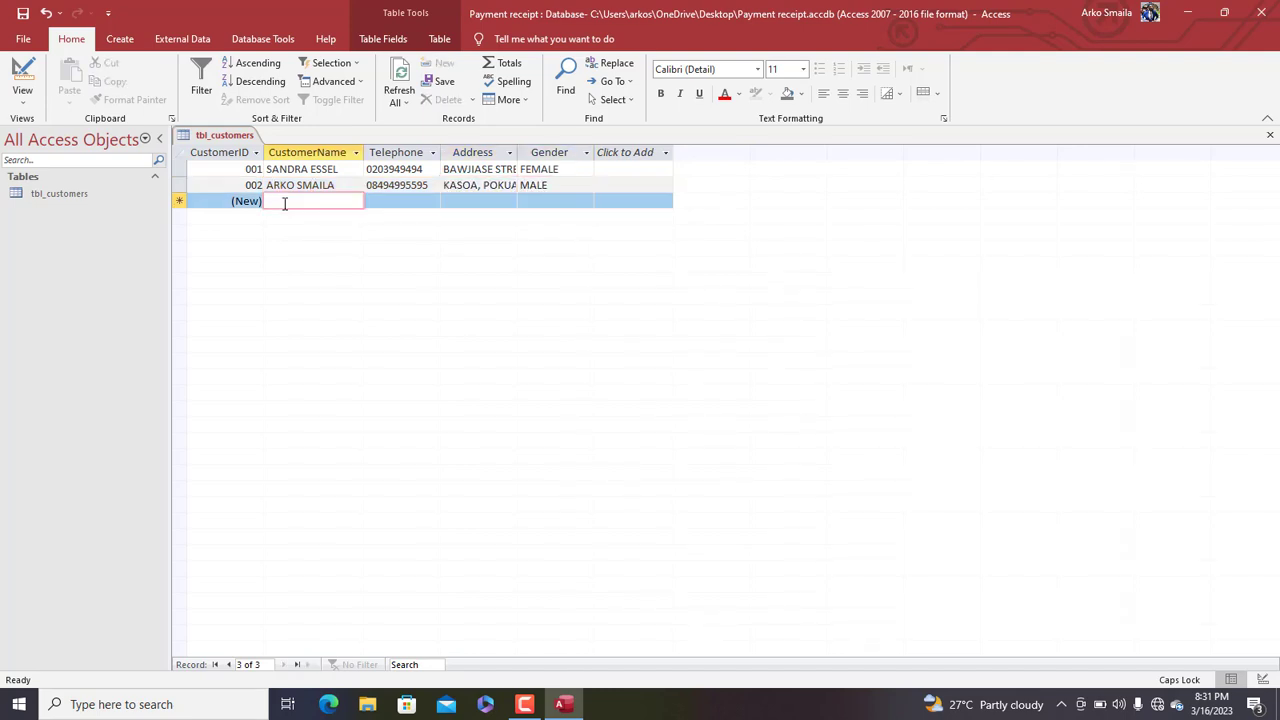
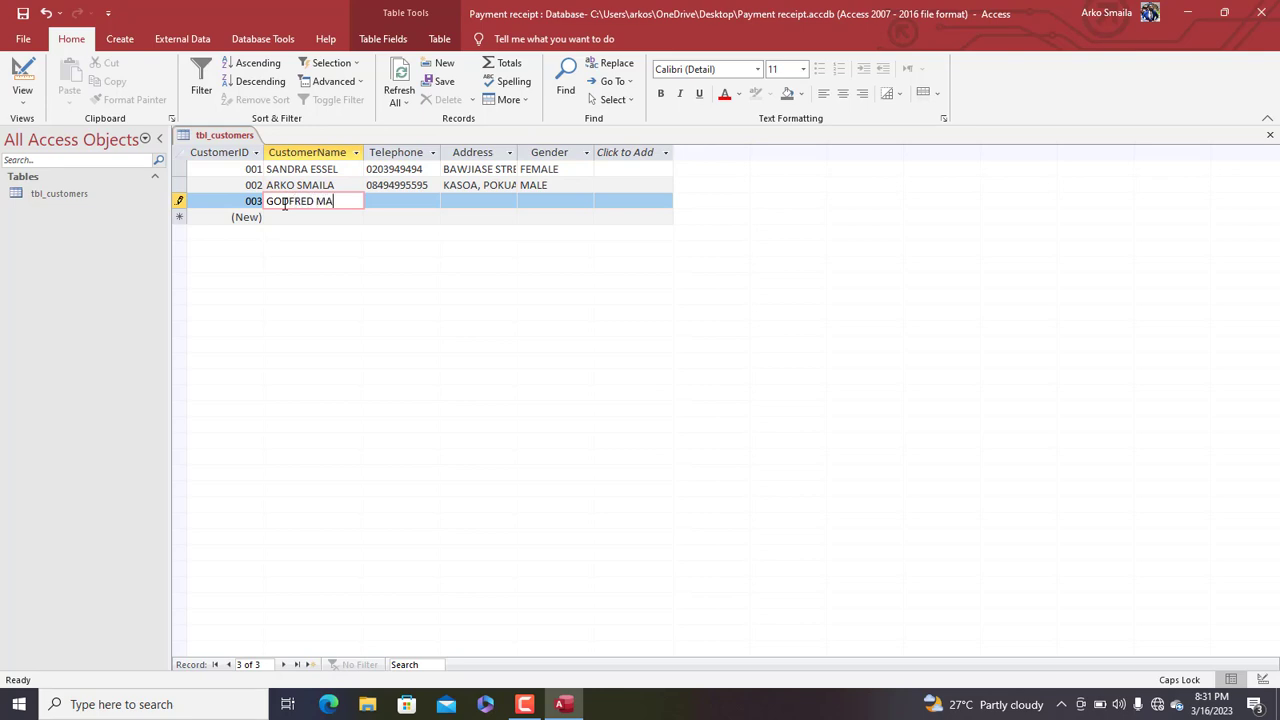
key(Tab)
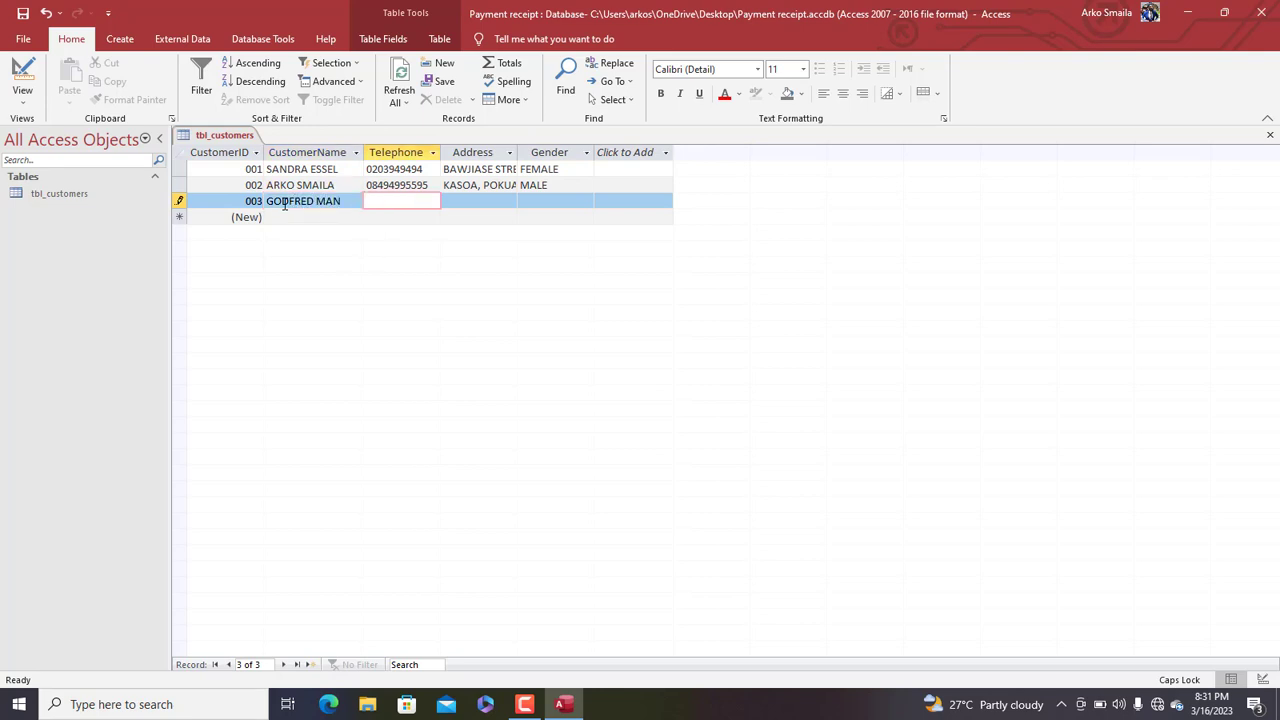
click(349, 201)
text(U)
key(Tab)
key(Tab)
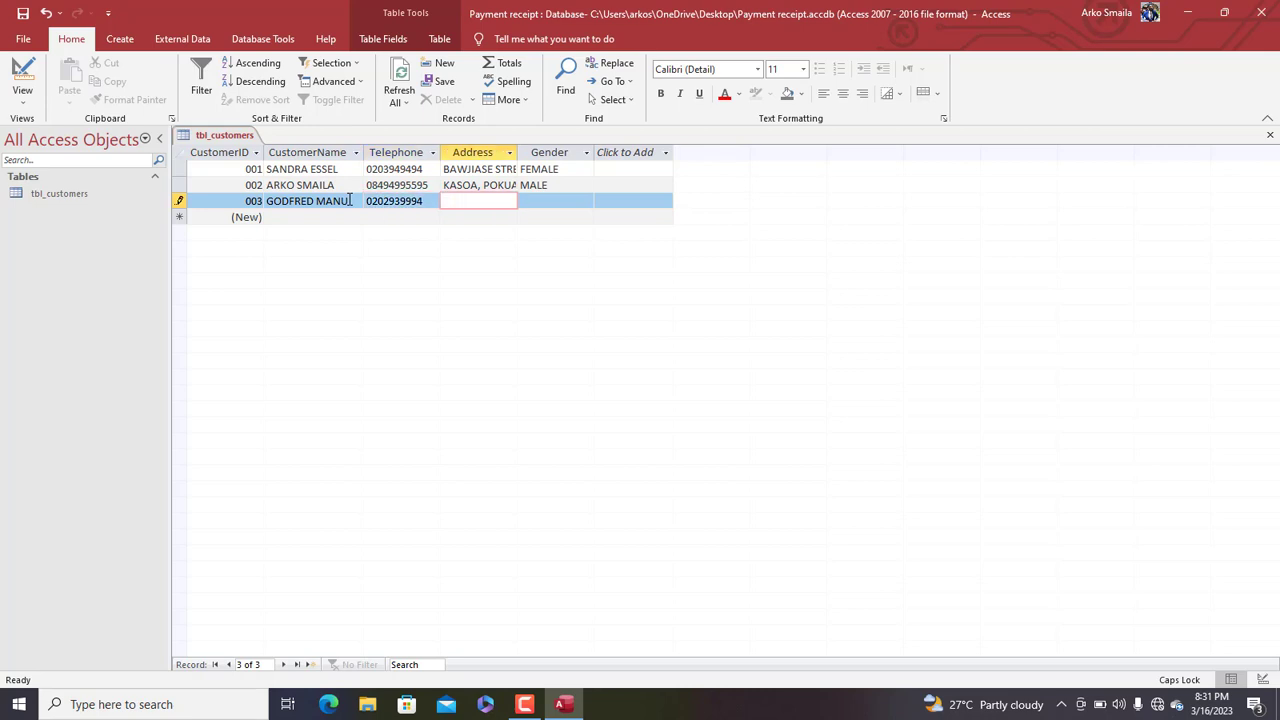
text(KOTEI, NEW SITE)
key(Tab)
text(MALE)
key(Tab)
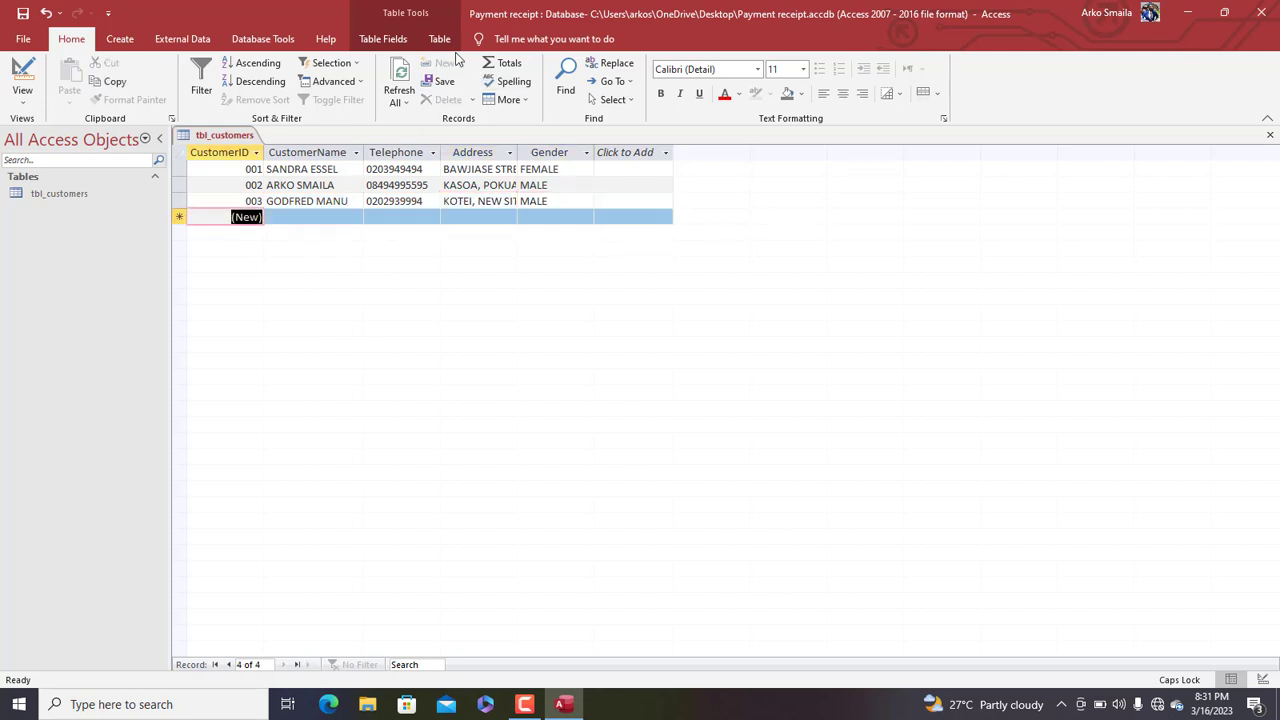
Refresh the datasheet and widen the Address column to fit its entries
click(399, 78)
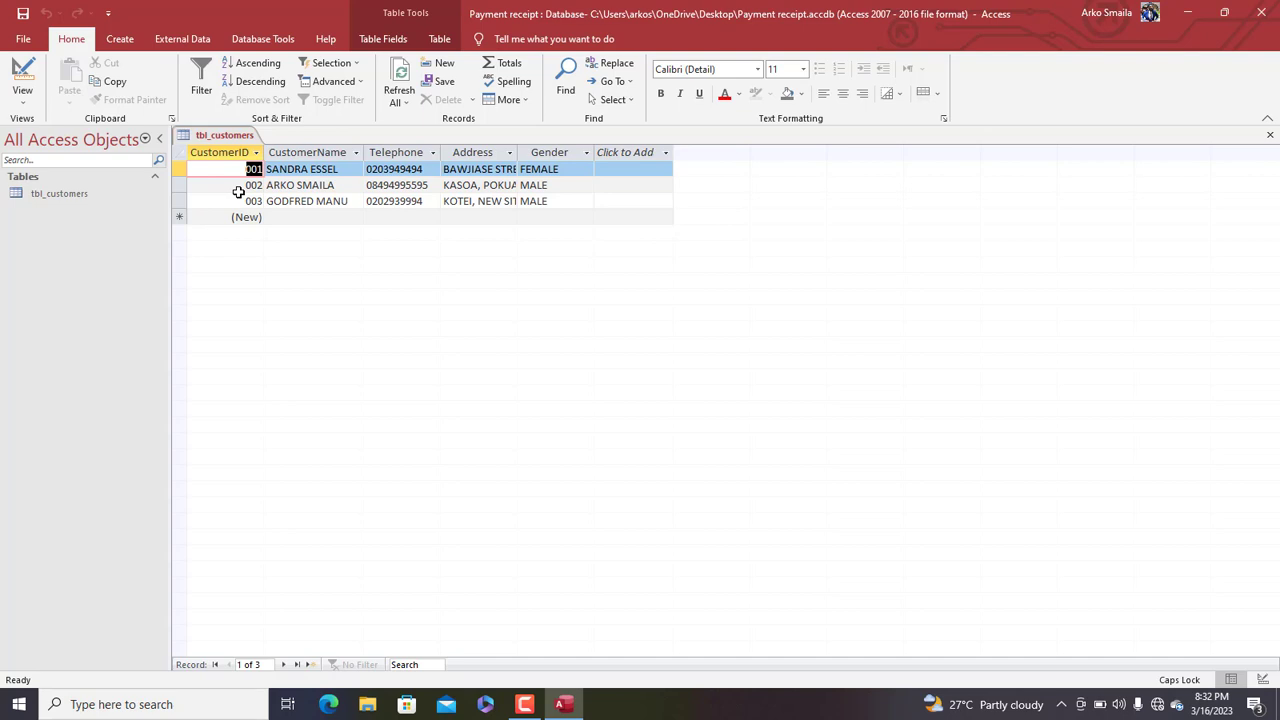
double_click(517, 152)
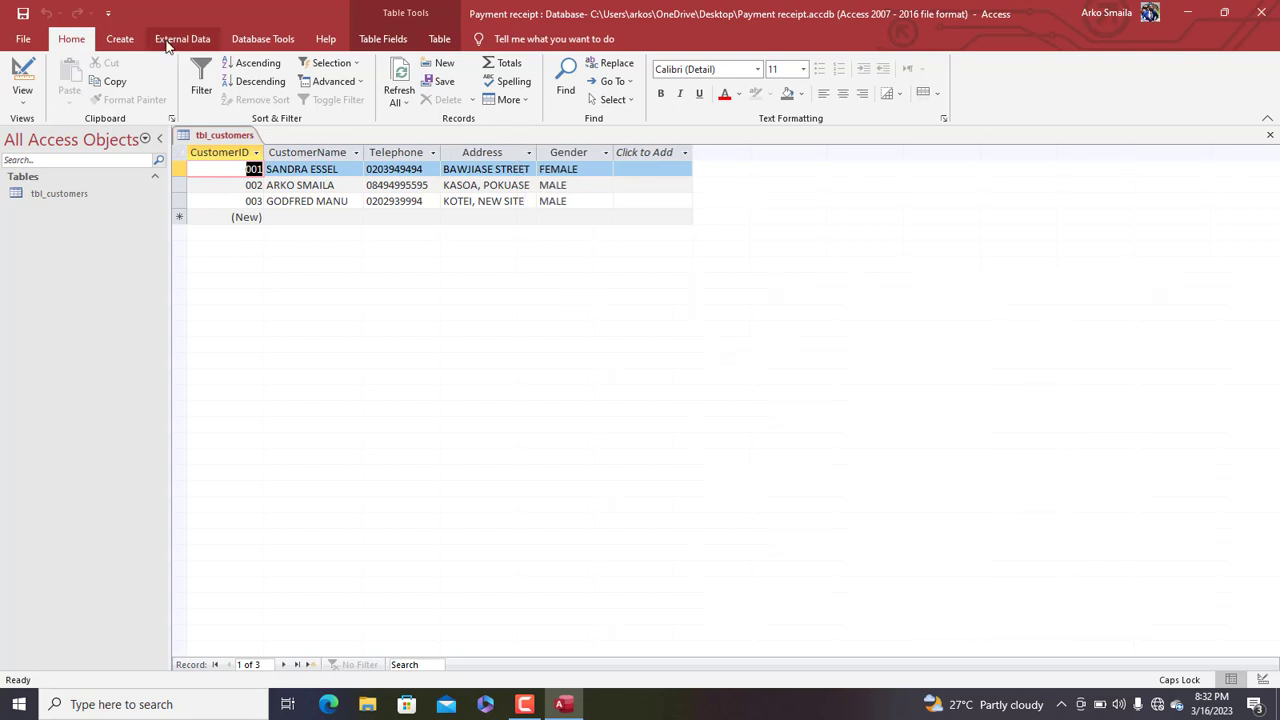
click(124, 40)
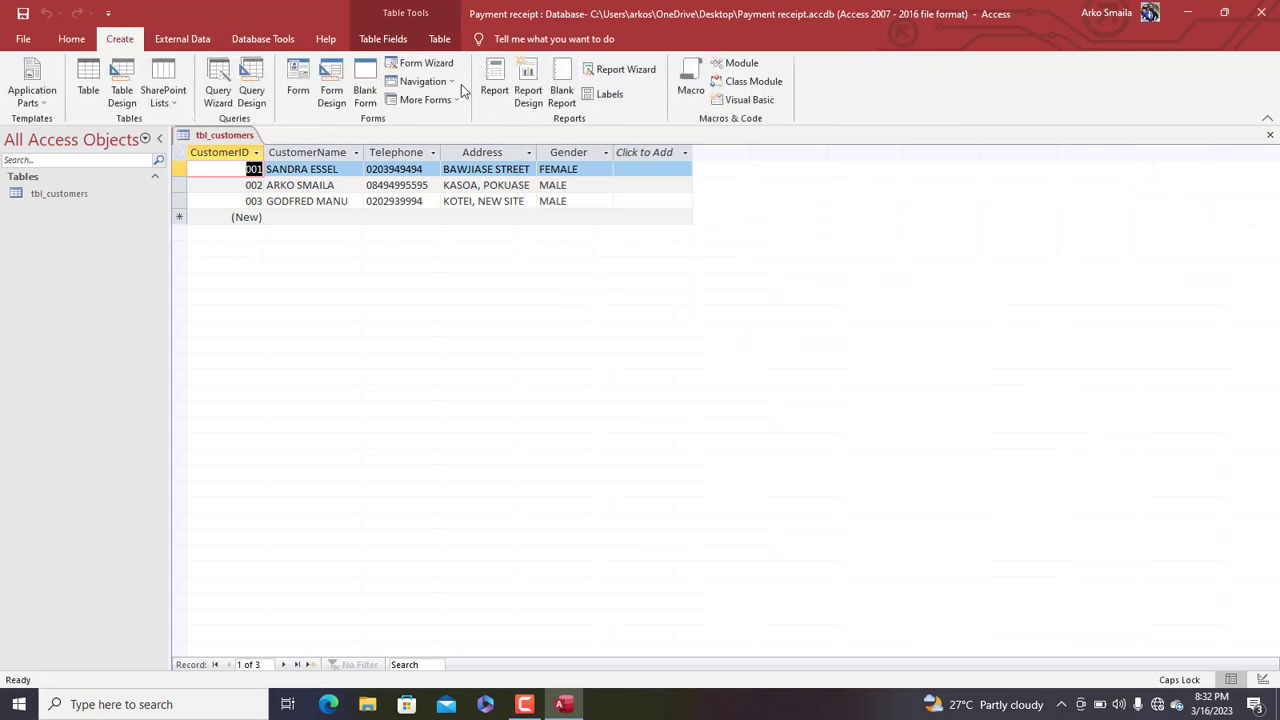
Build a columnar form with all tbl_customers fields via the Form Wizard, titled frm_customers
click(422, 63)
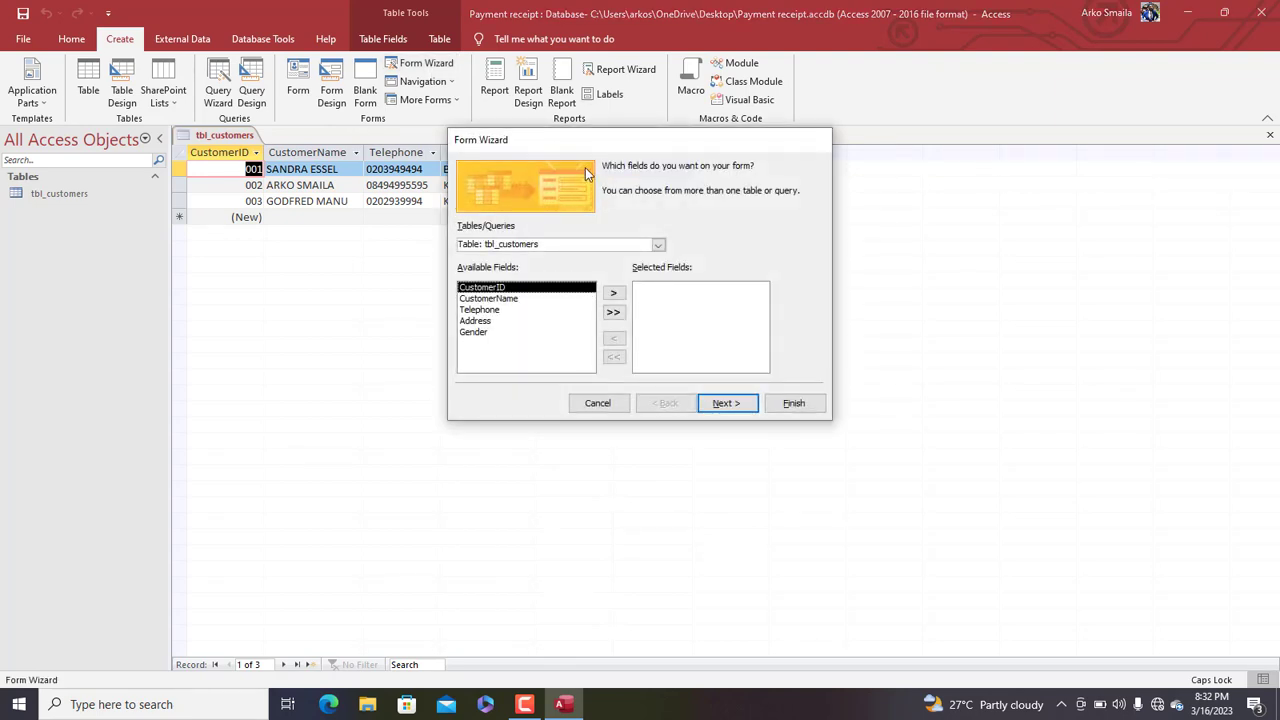
drag(584, 139, 606, 76)
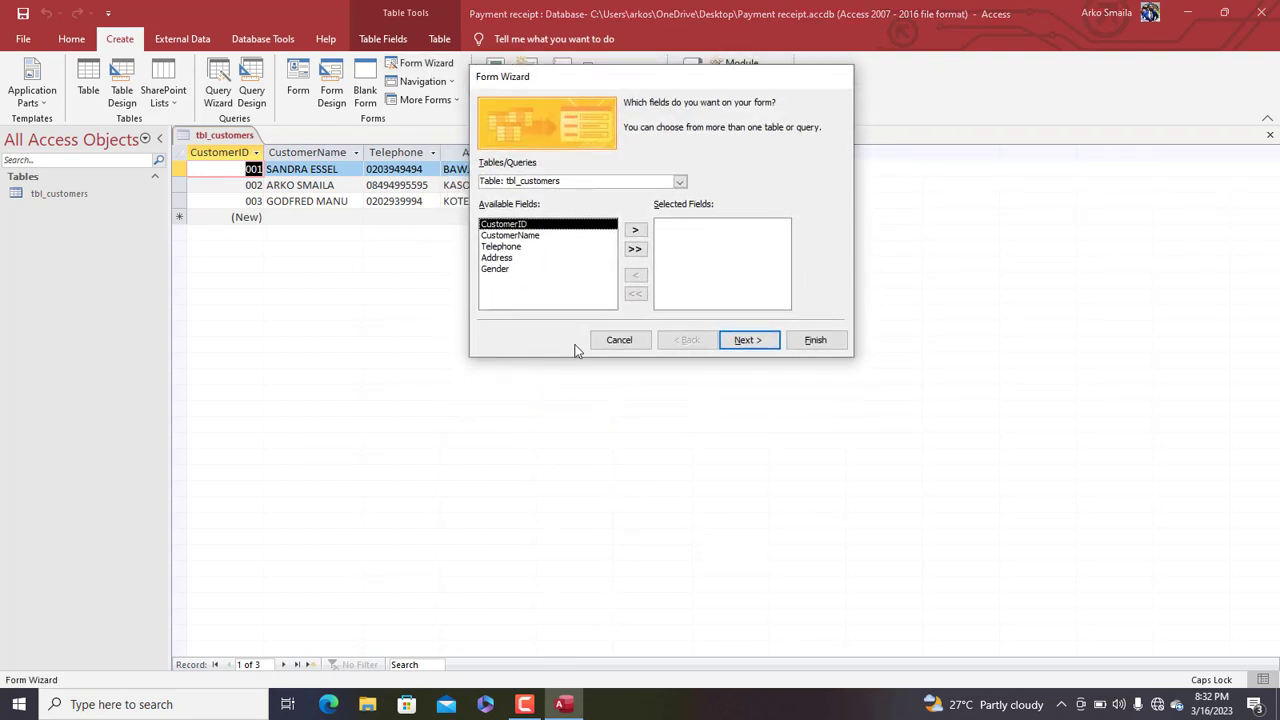
click(634, 248)
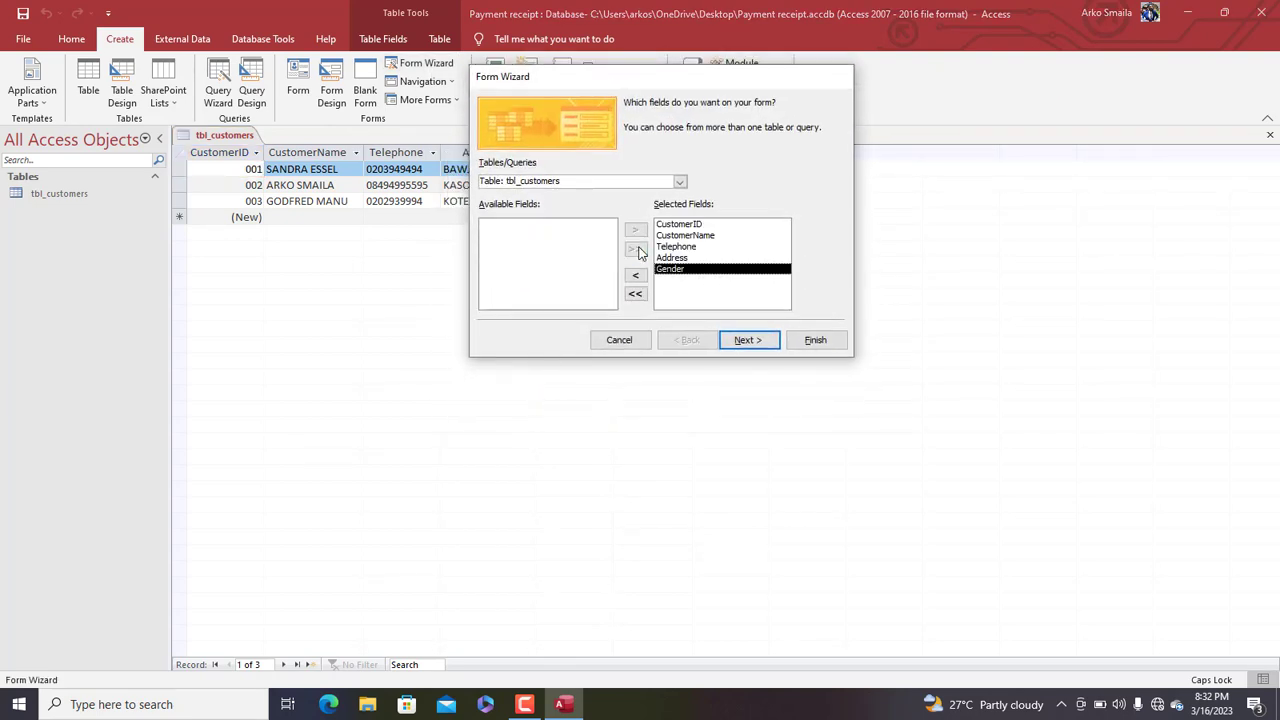
click(745, 339)
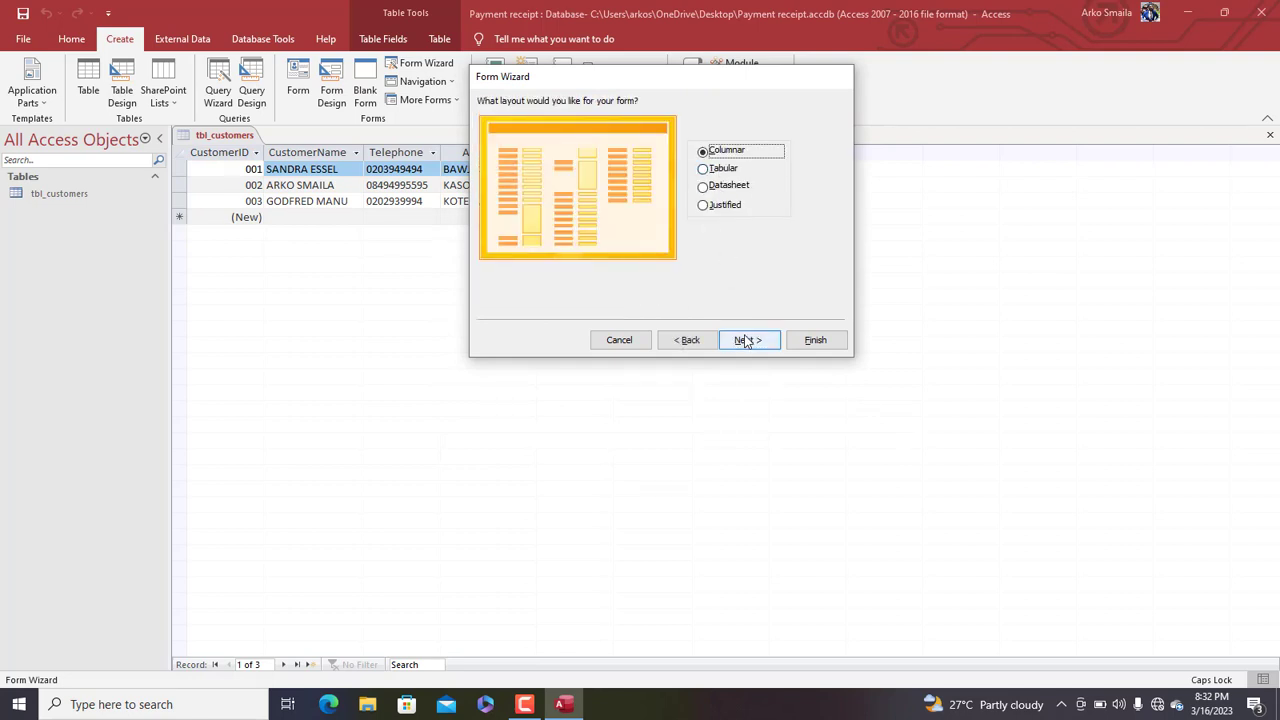
click(746, 340)
drag(668, 122, 560, 94)
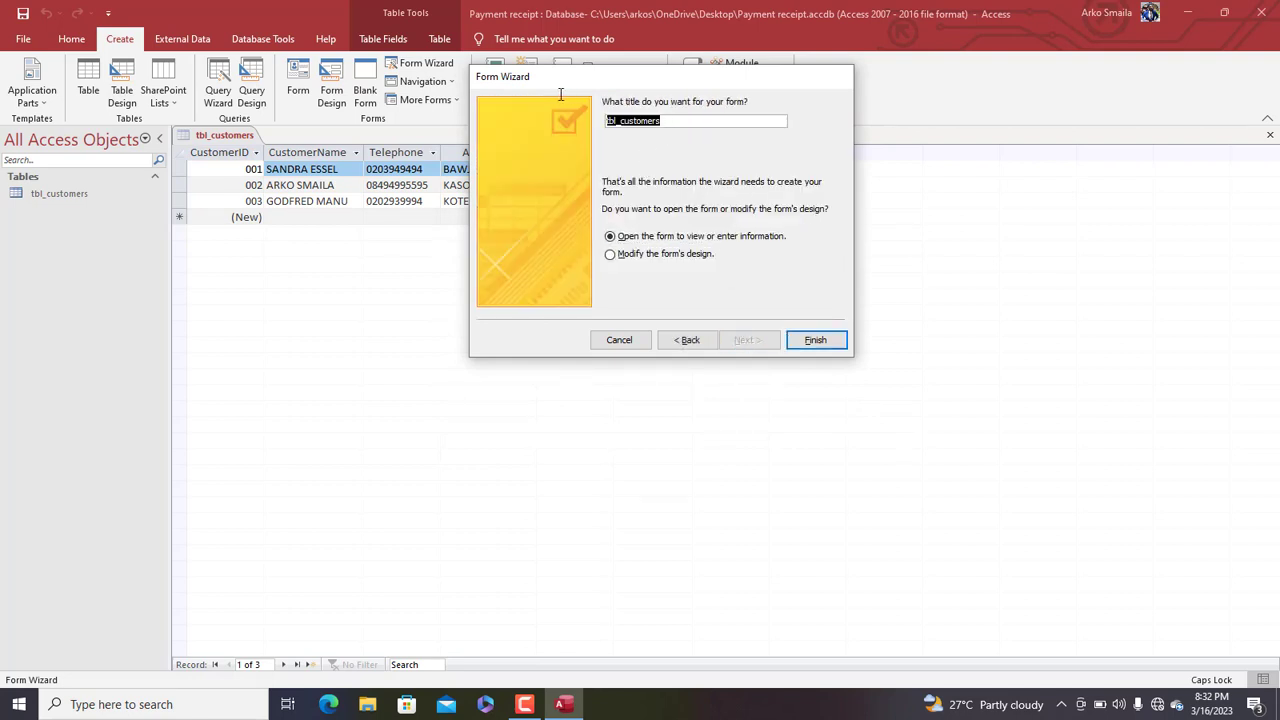
text(F)
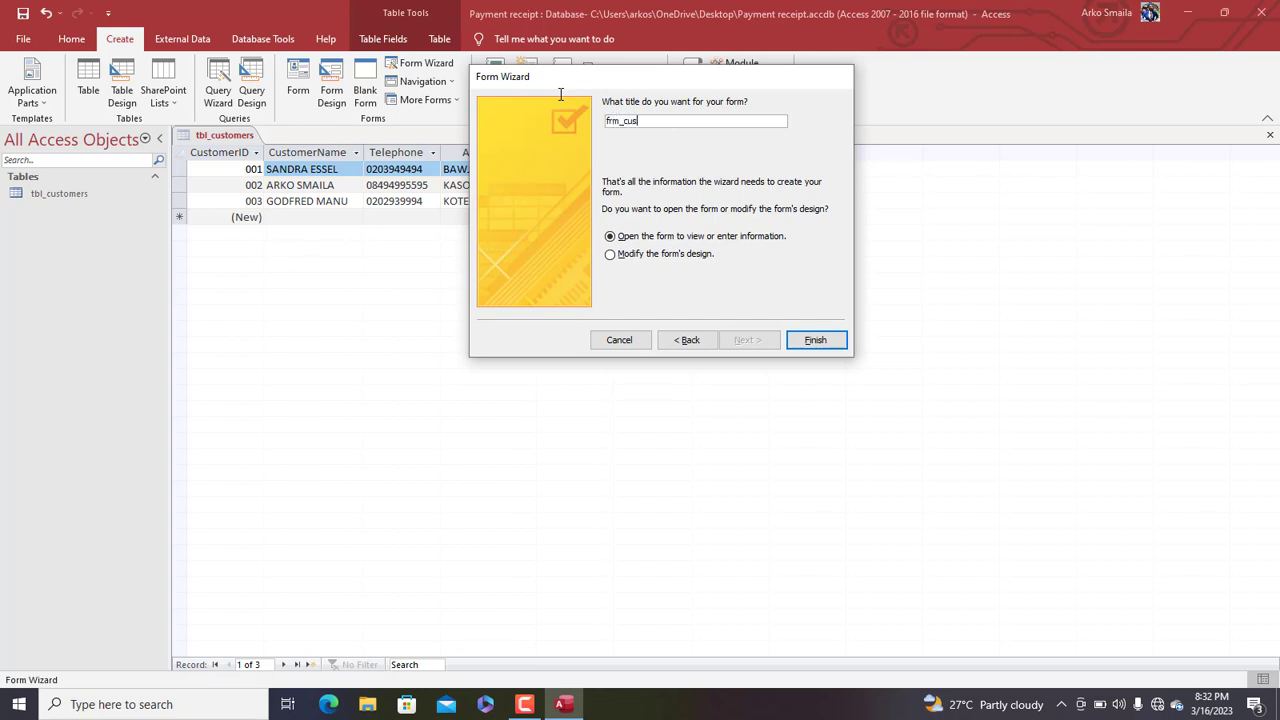
key(Return)
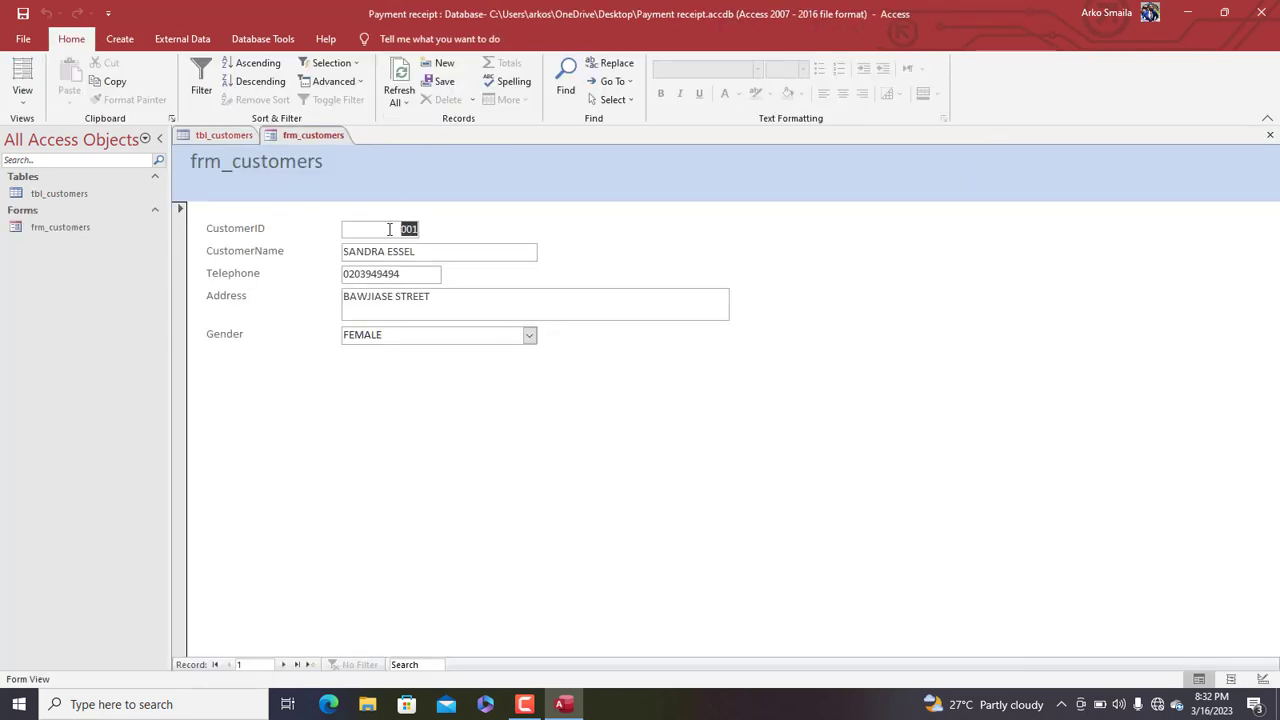
In Design View, change the form header title to Customers
right_click(281, 166)
click(336, 216)
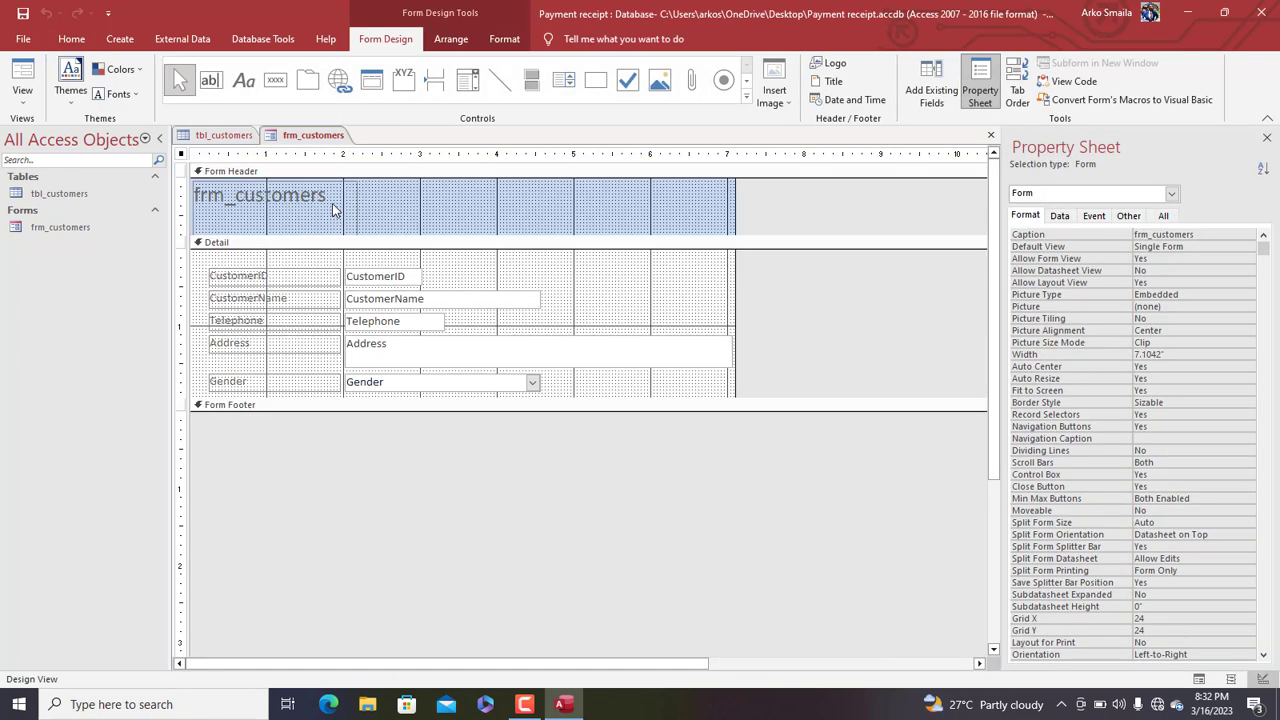
click(350, 204)
double_click(350, 204)
text(Customers)
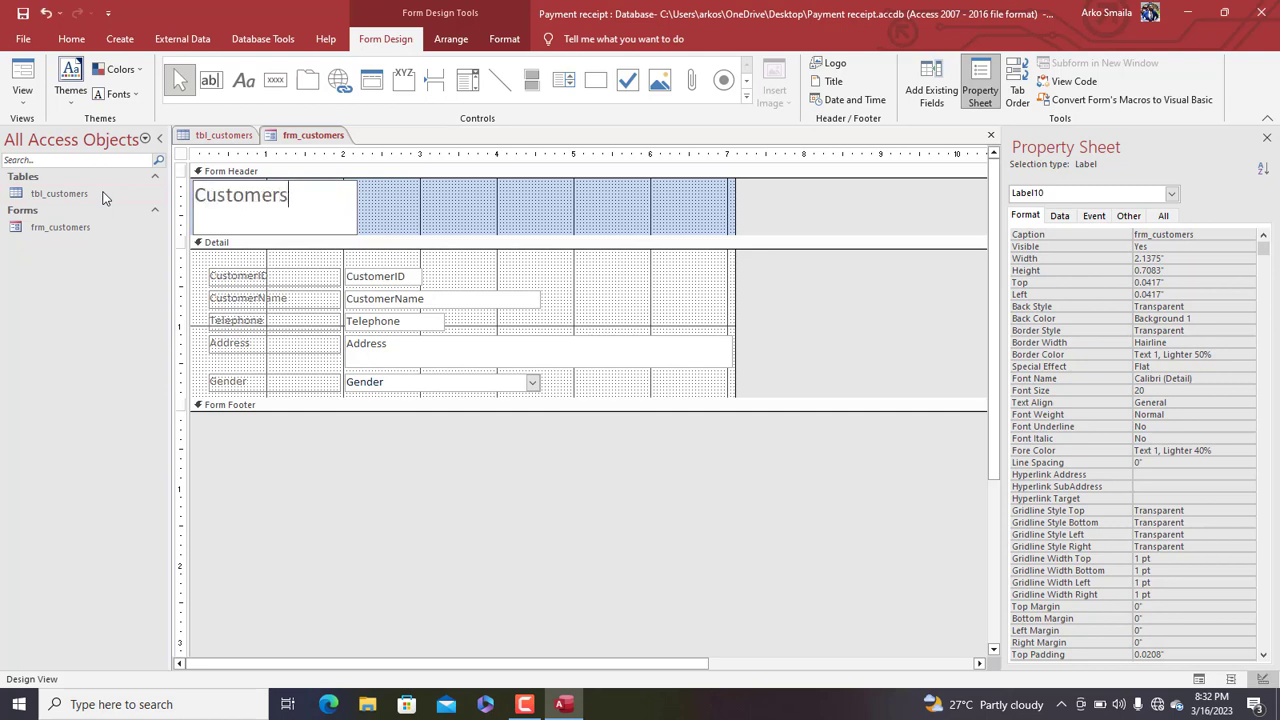
key(Tab)
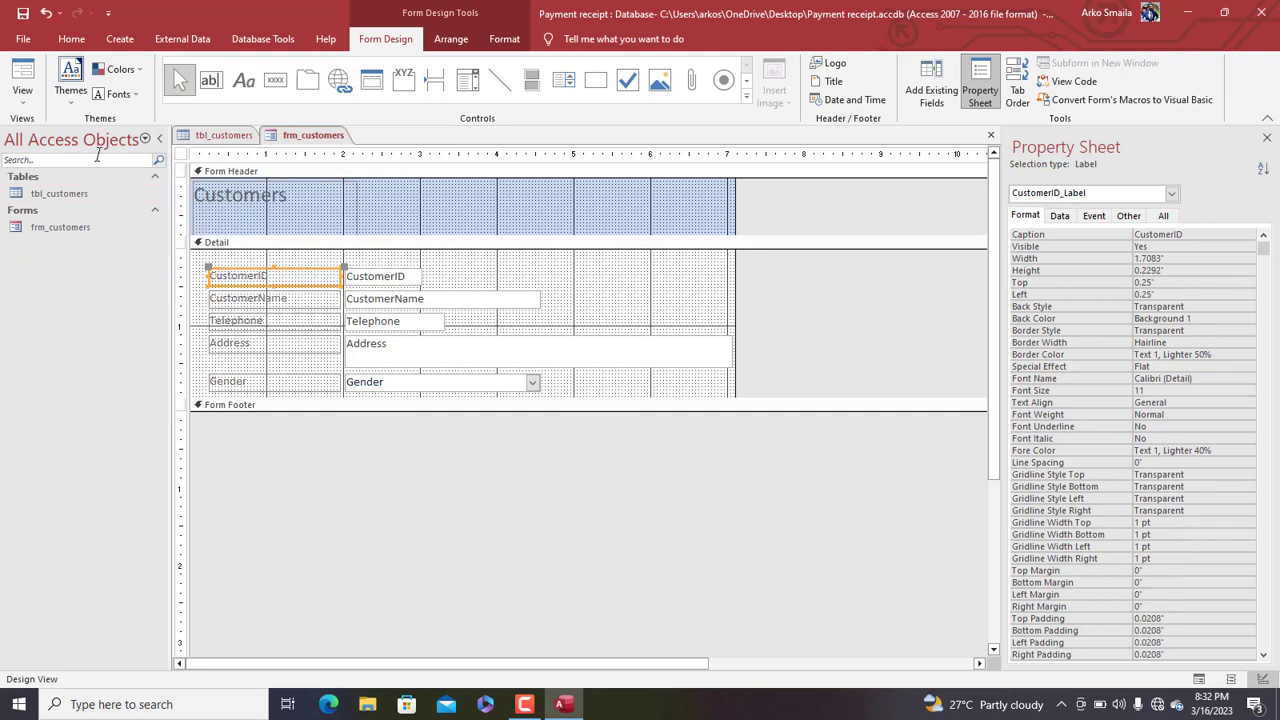
Set the form's Pop Up property to Yes on the Property Sheet's Other tab
click(183, 154)
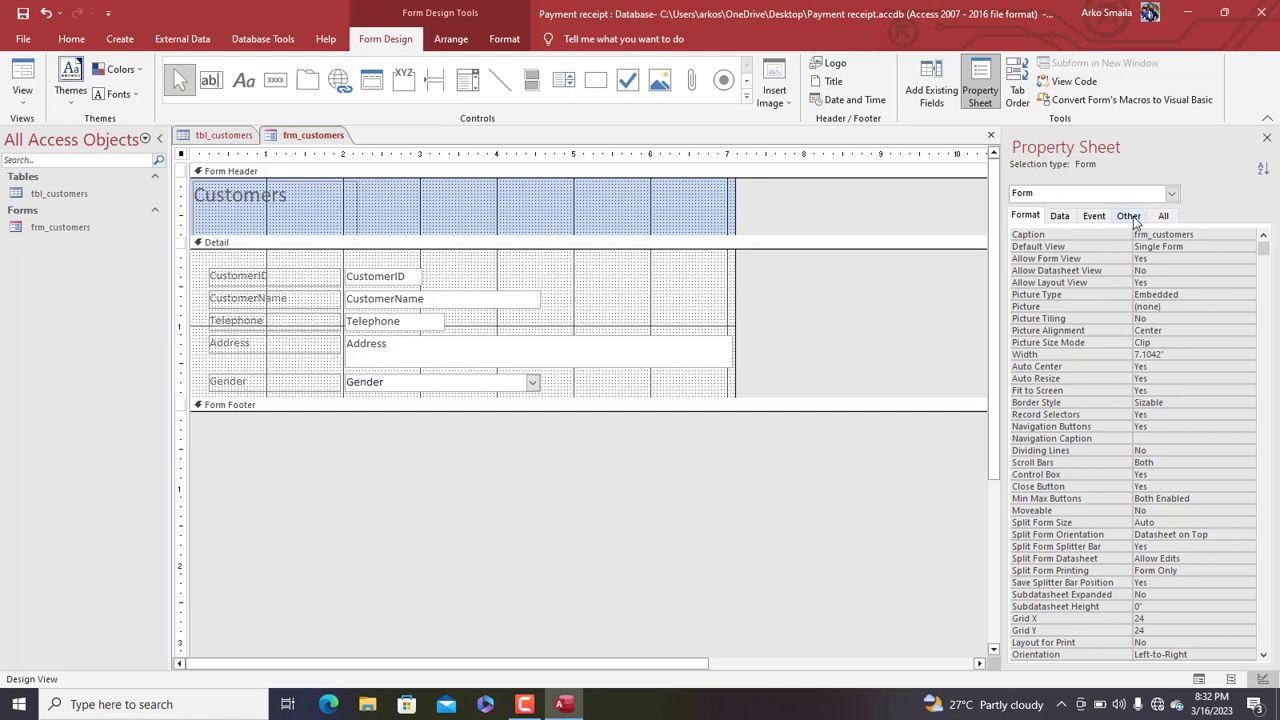
click(1128, 216)
double_click(1166, 234)
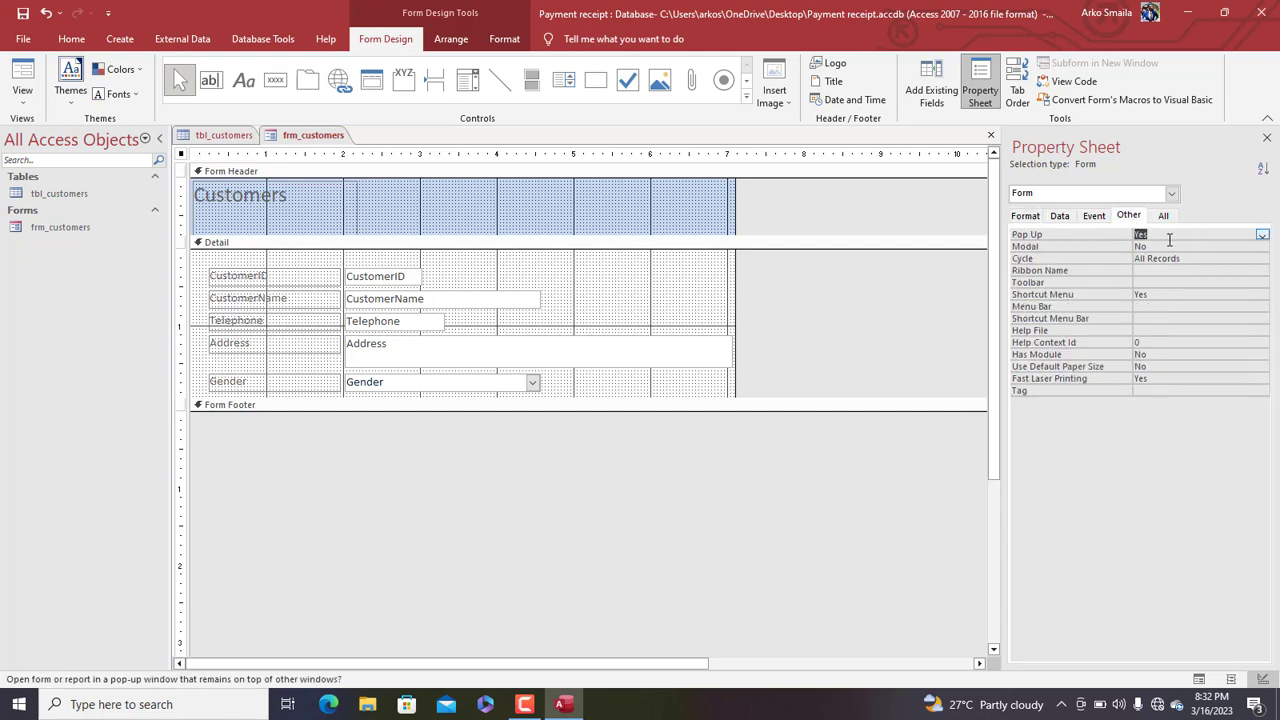
right_click(310, 136)
Open frm_customers in Form View as a floating pop-up, reposition it, then return to Design View
click(358, 206)
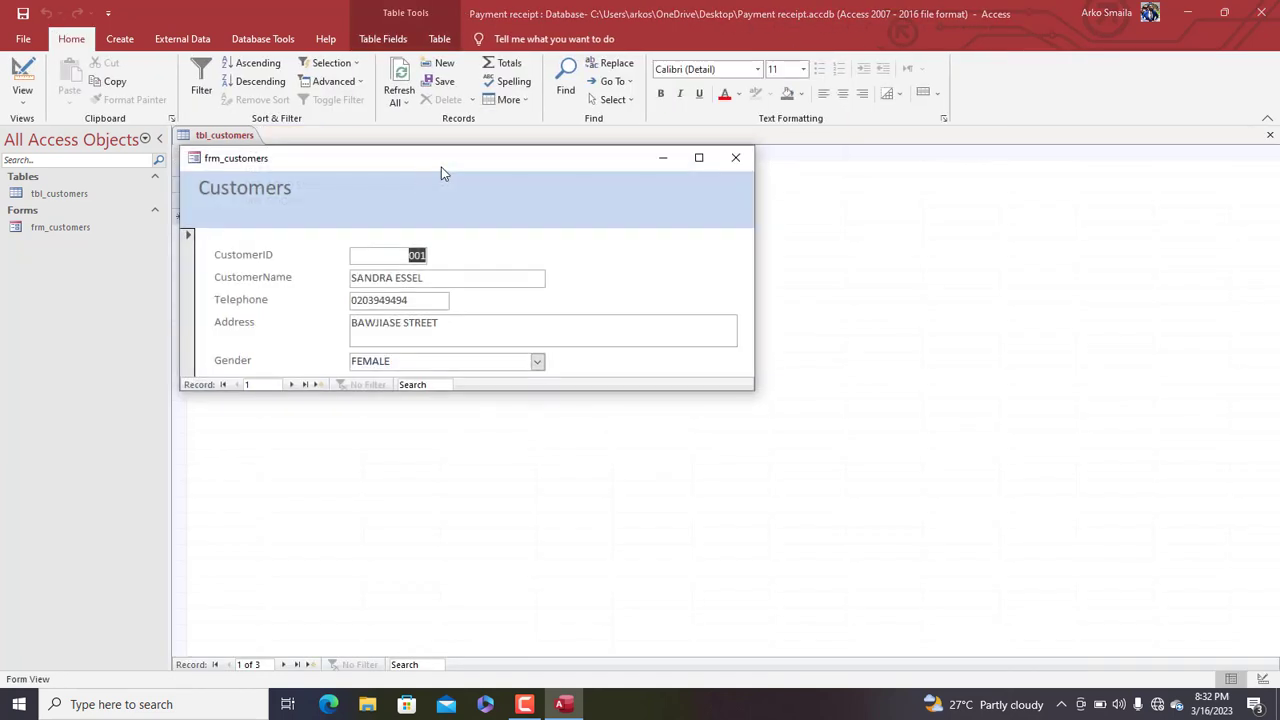
drag(443, 168, 579, 127)
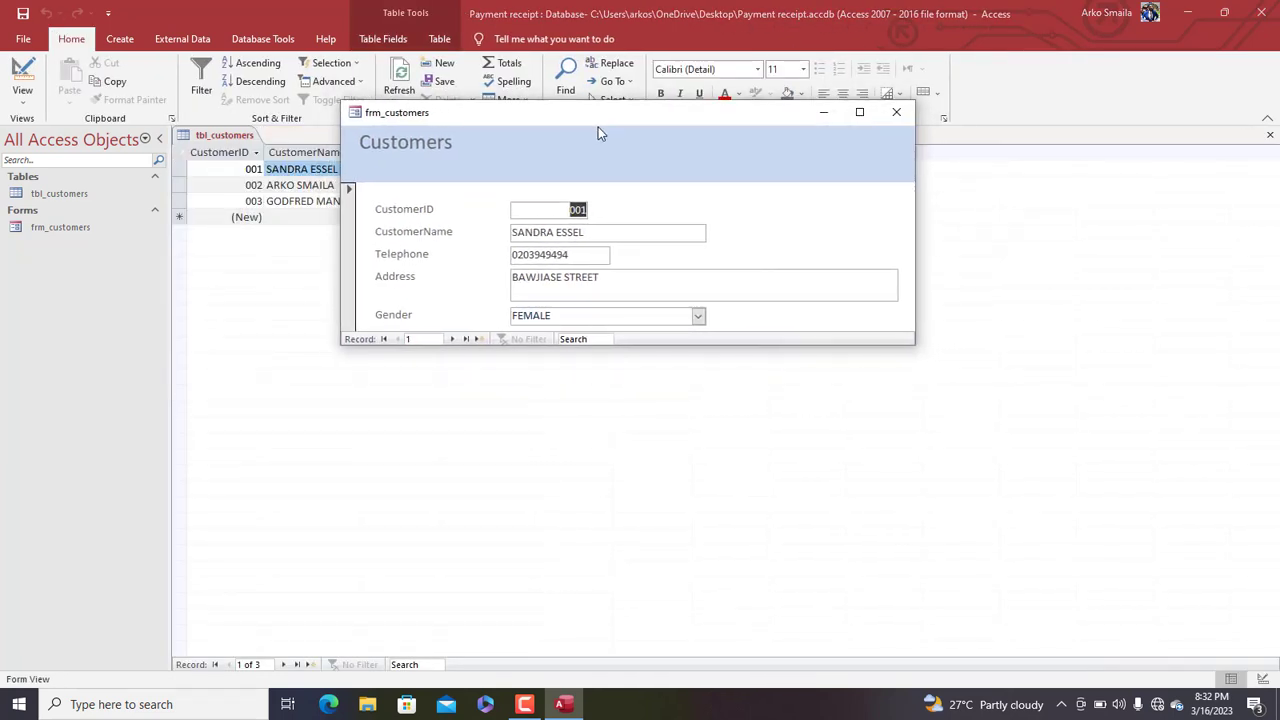
right_click(598, 127)
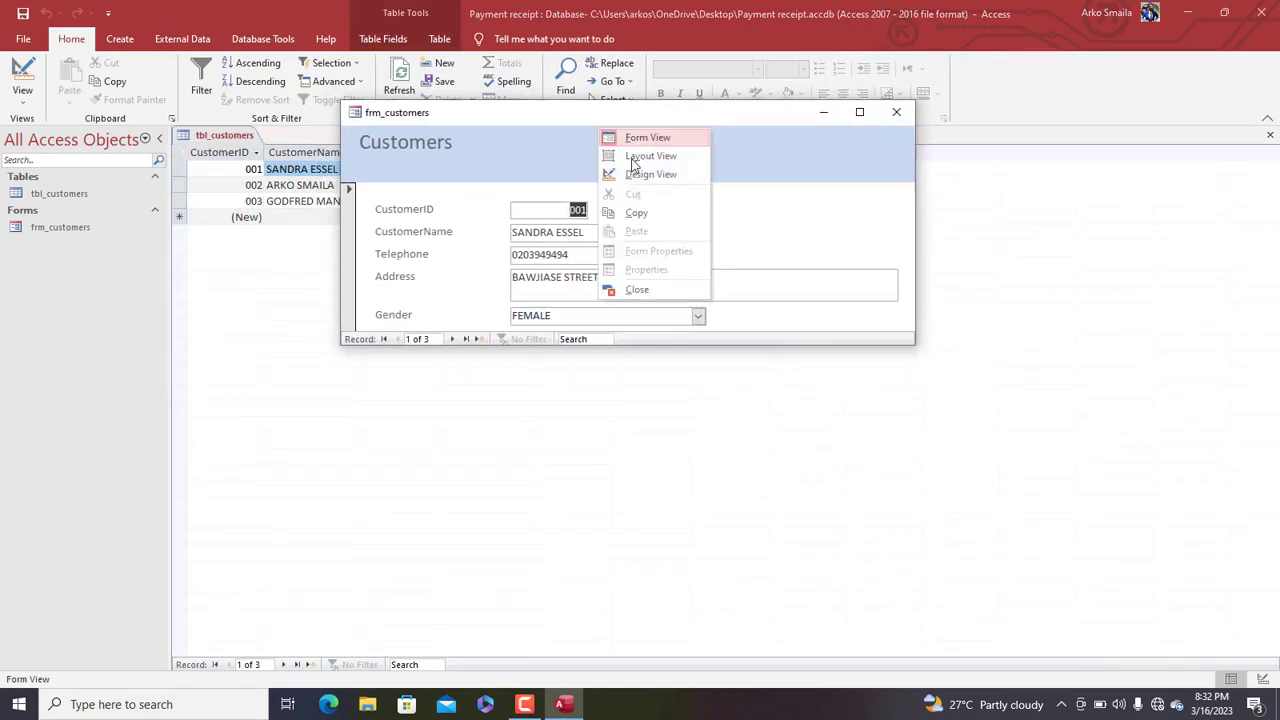
click(441, 116)
mouse_move(441, 116)
mouse_down()
mouse_move(469, 116)
mouse_move(441, 120)
mouse_up()
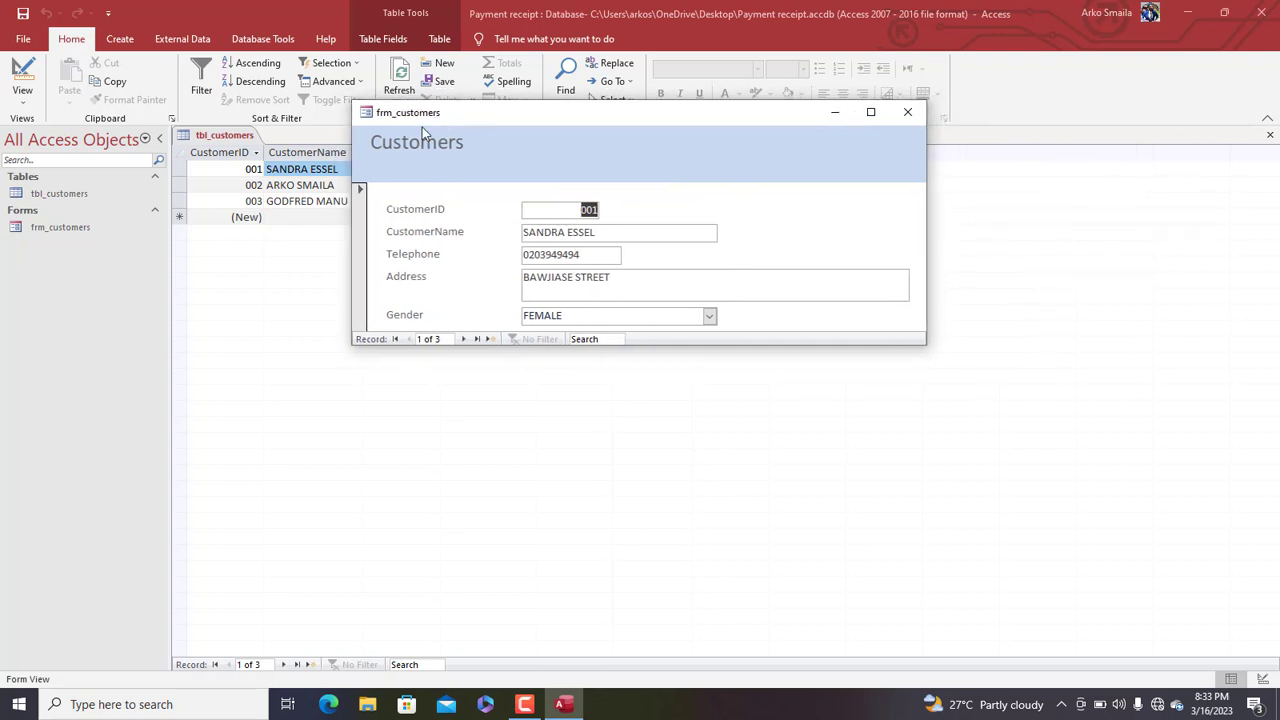
click(361, 226)
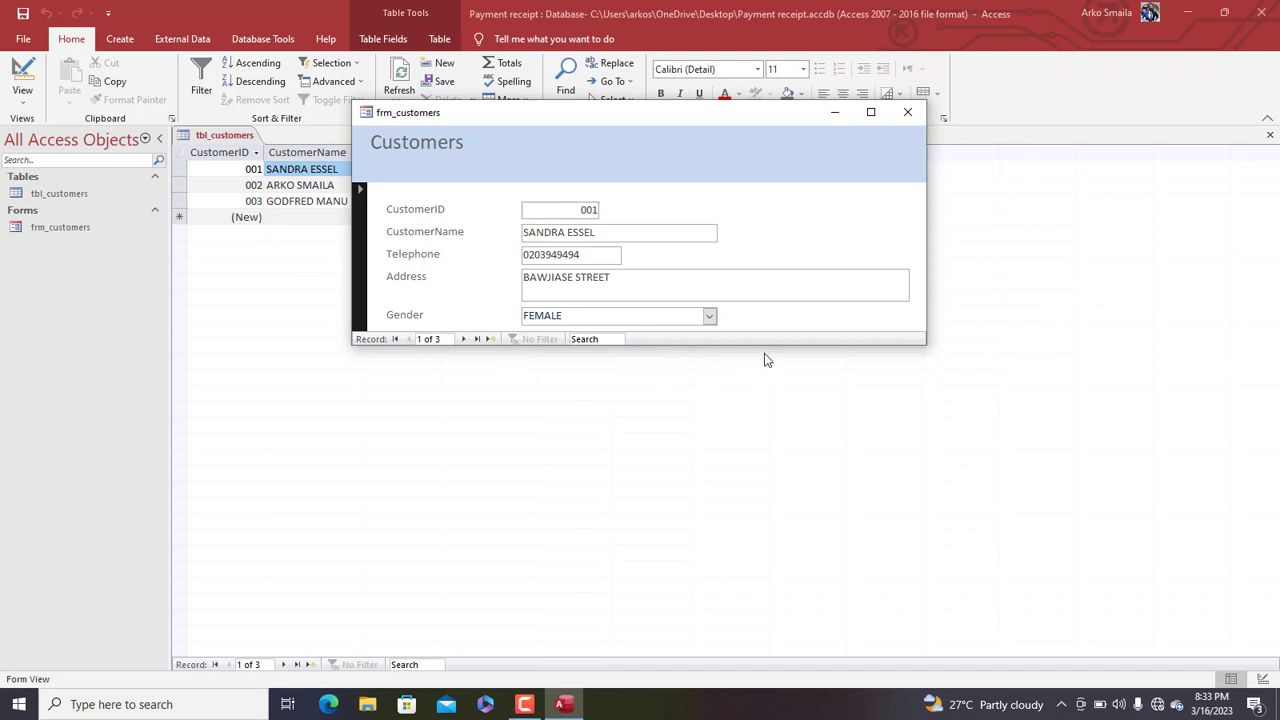
mouse_move(693, 124)
mouse_down()
mouse_move(708, 120)
mouse_move(704, 136)
mouse_up()
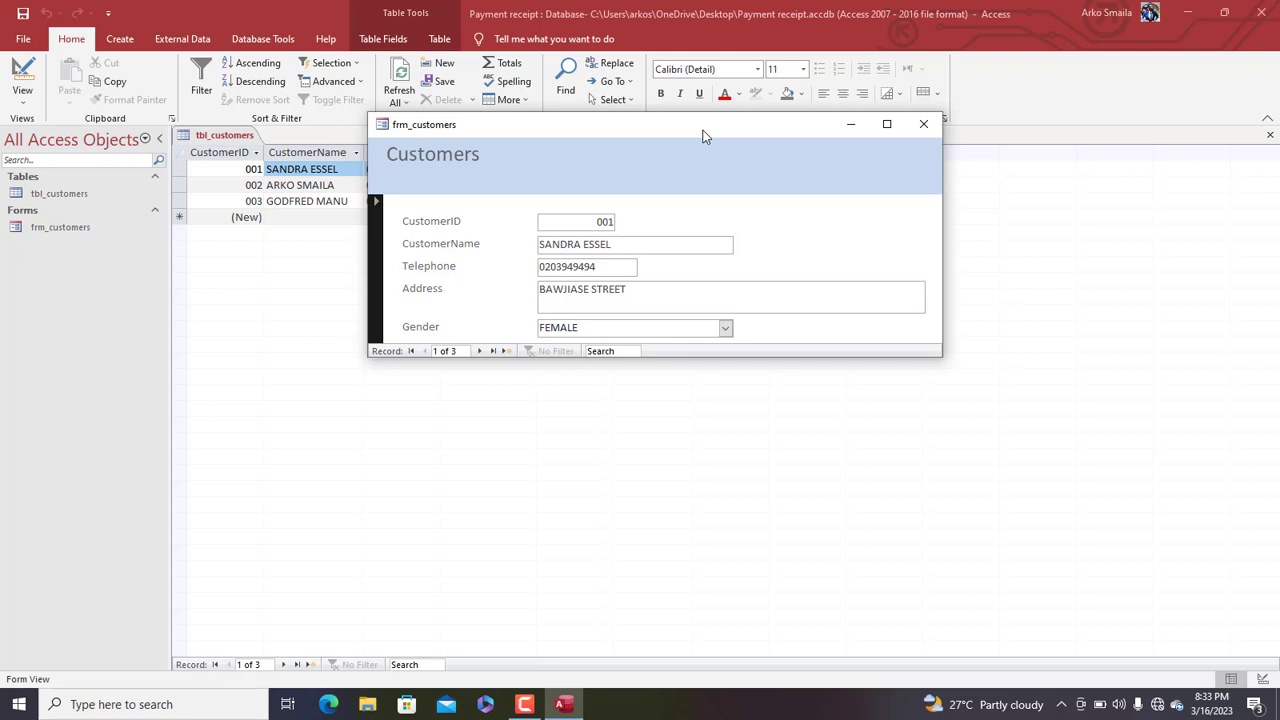
drag(673, 133, 649, 125)
right_click(649, 119)
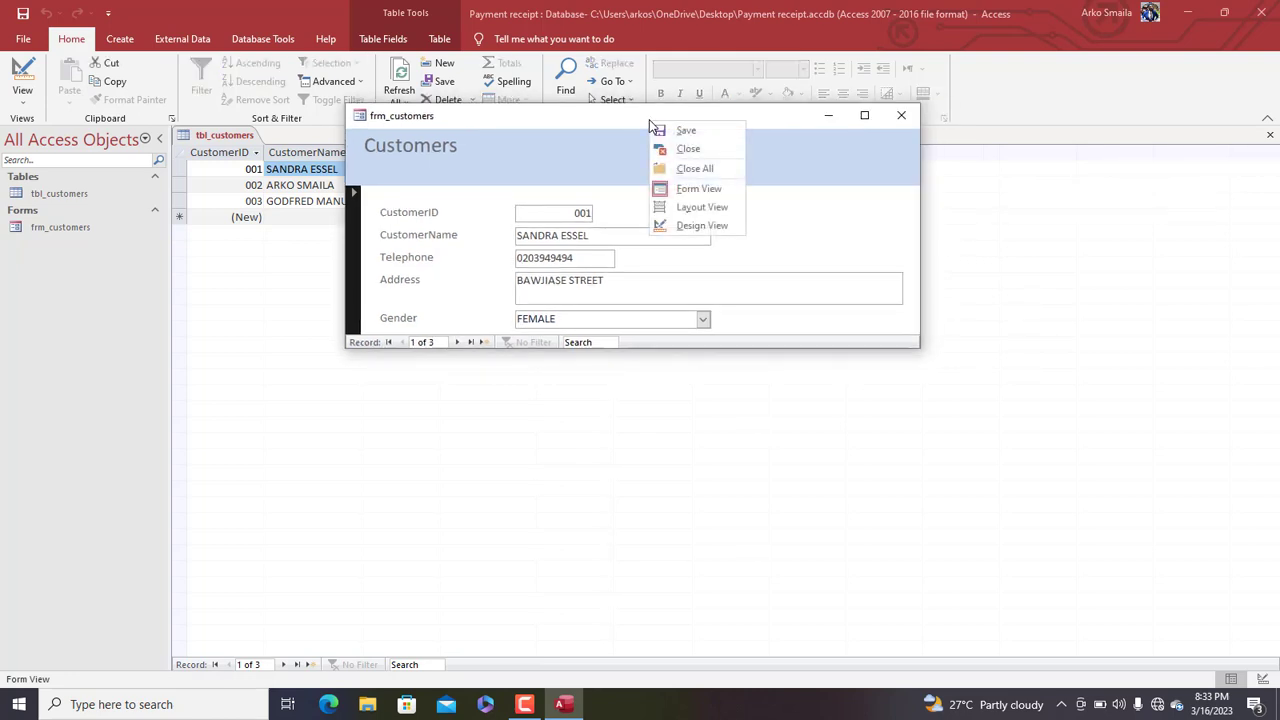
click(692, 226)
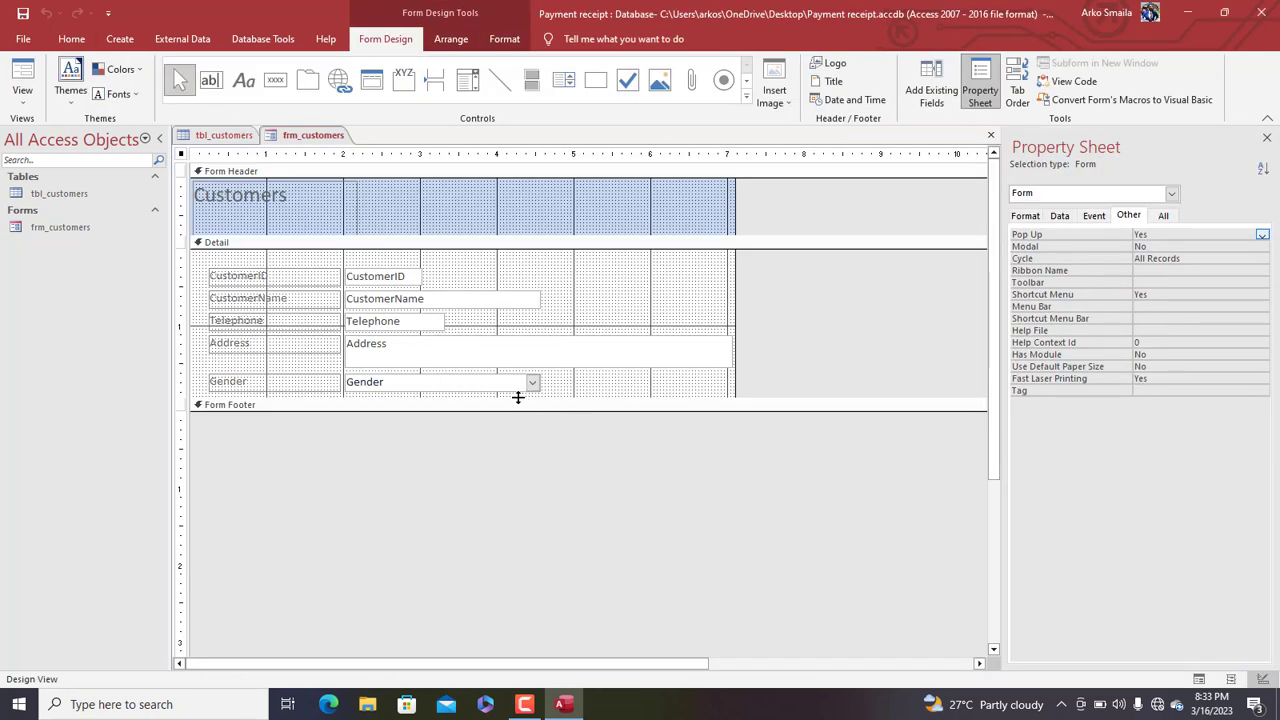
Enlarge the Detail section and add a 'New customer' button that adds a new record
drag(517, 398, 511, 437)
click(370, 242)
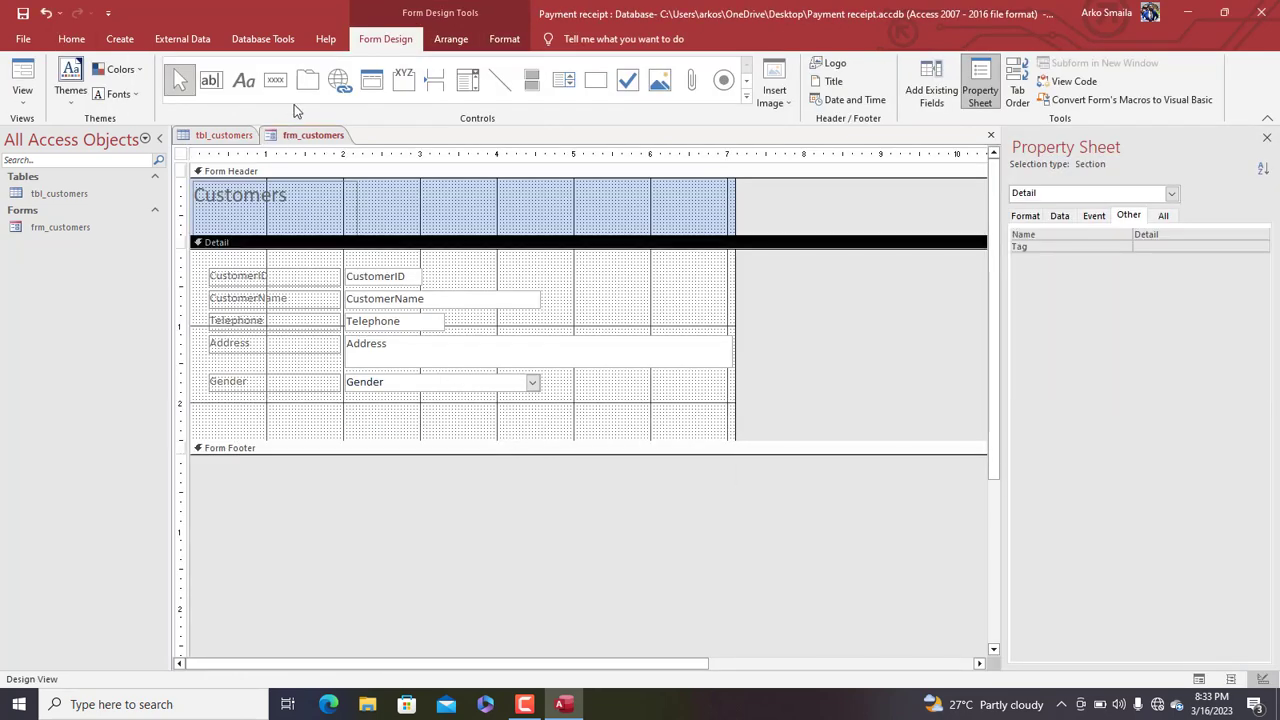
click(276, 80)
drag(238, 410, 335, 436)
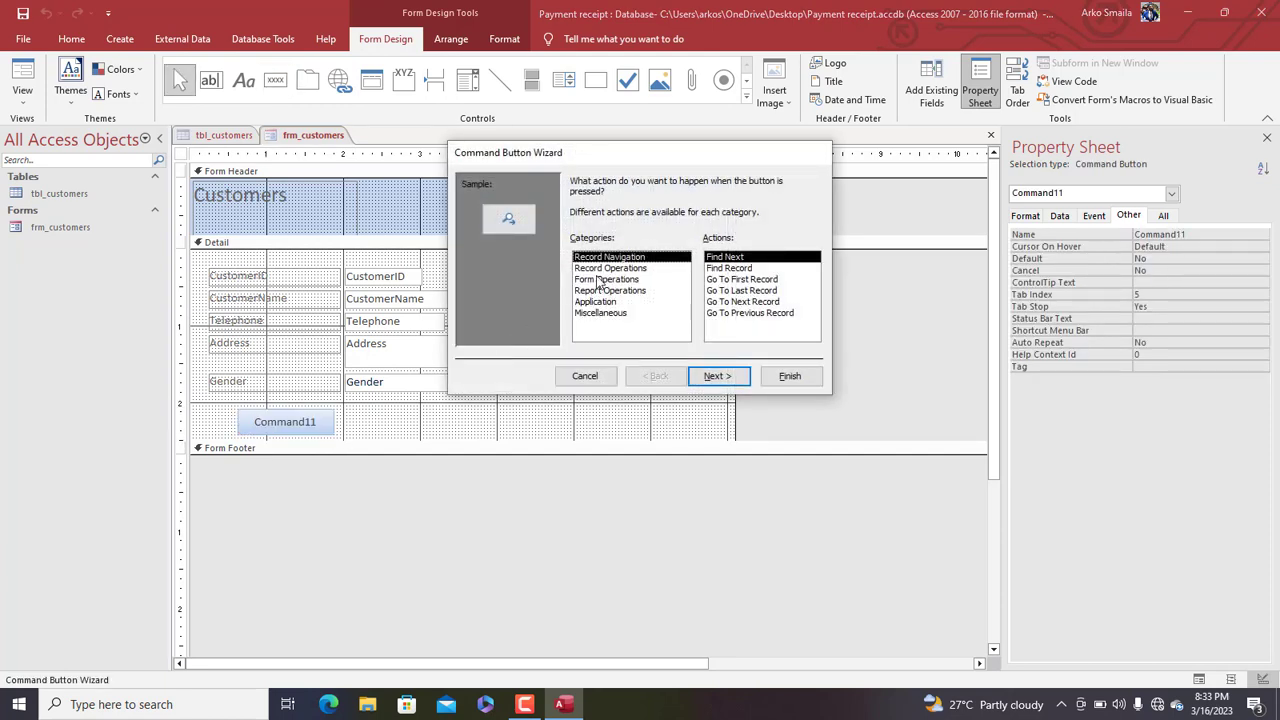
click(598, 270)
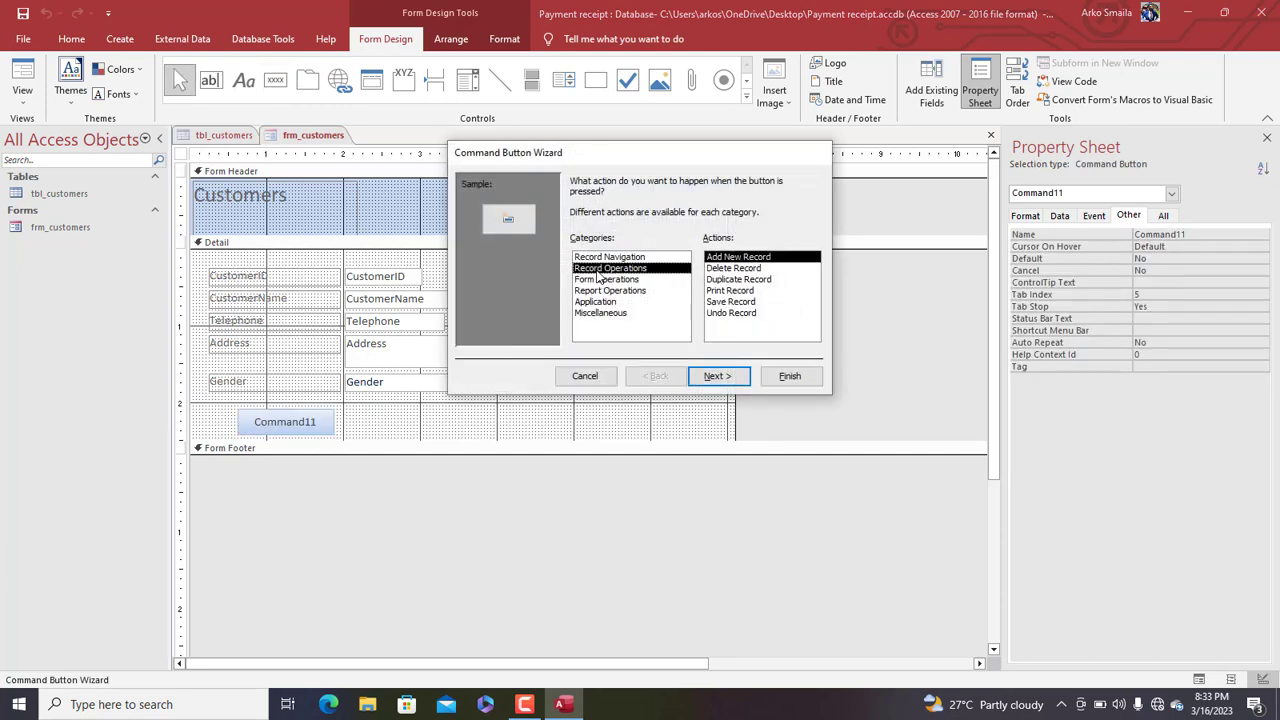
click(719, 376)
click(578, 245)
drag(685, 245, 629, 245)
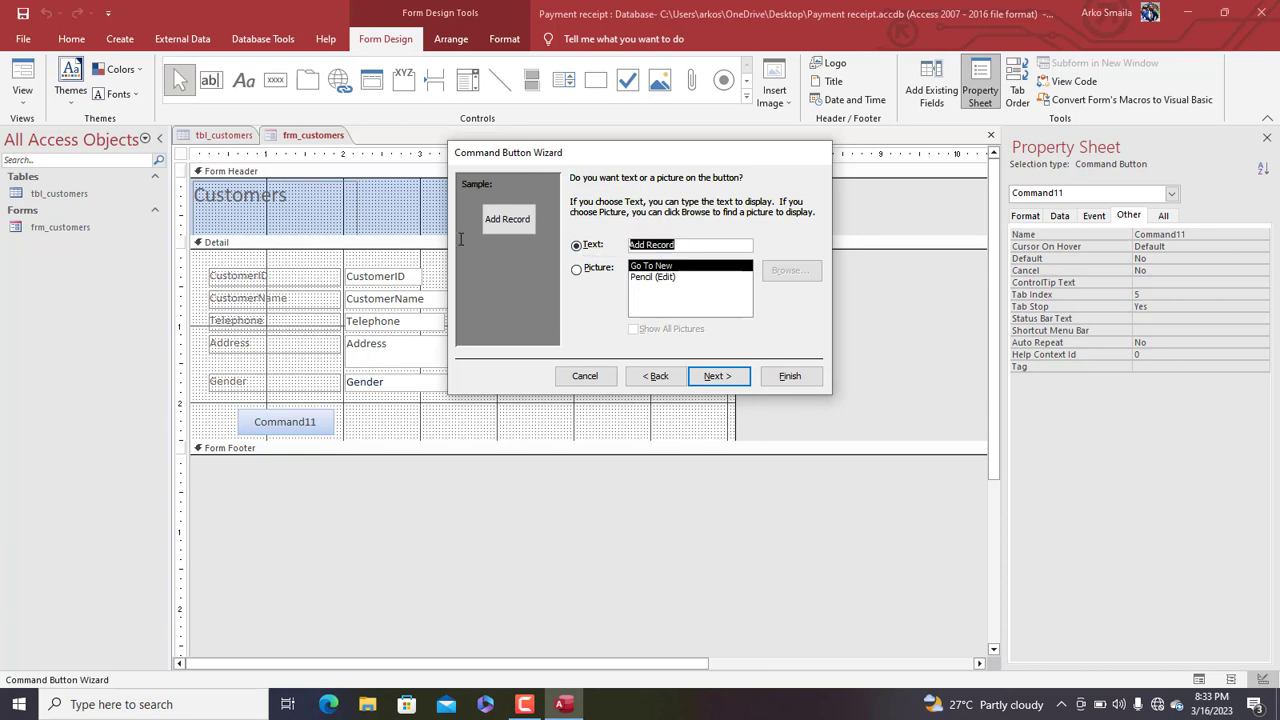
text(New s)
text(ustomer)
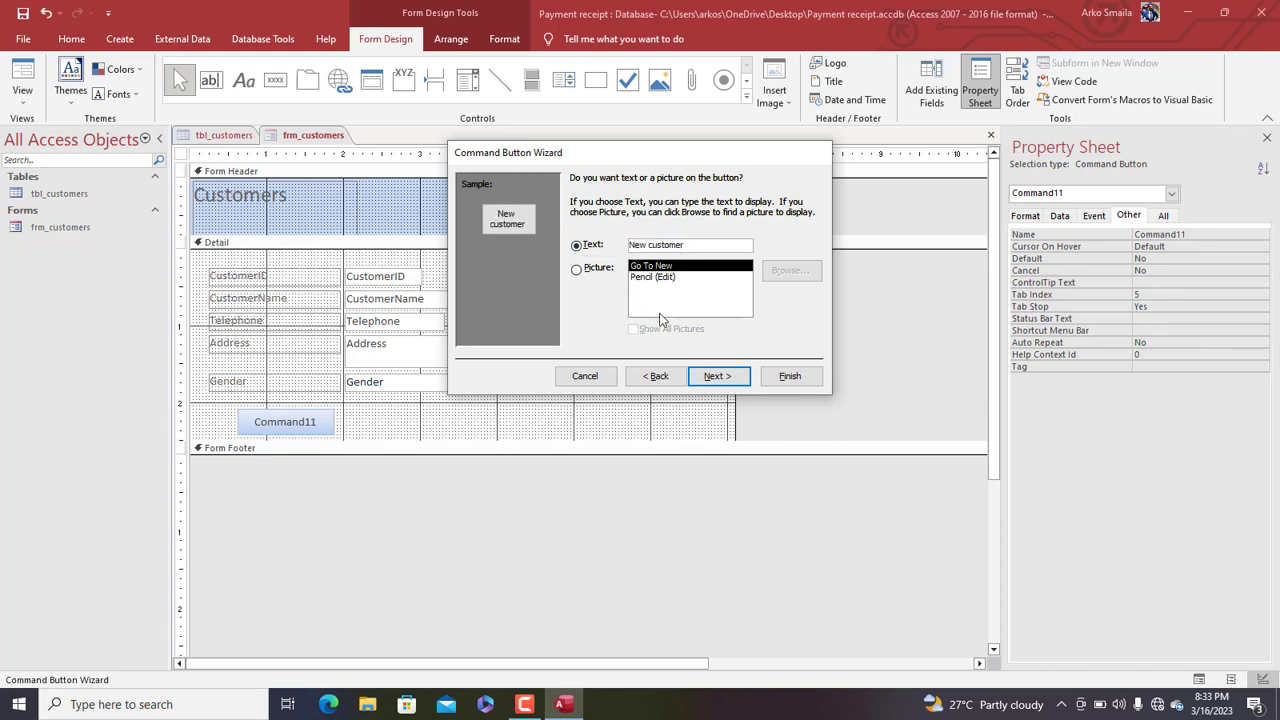
click(789, 376)
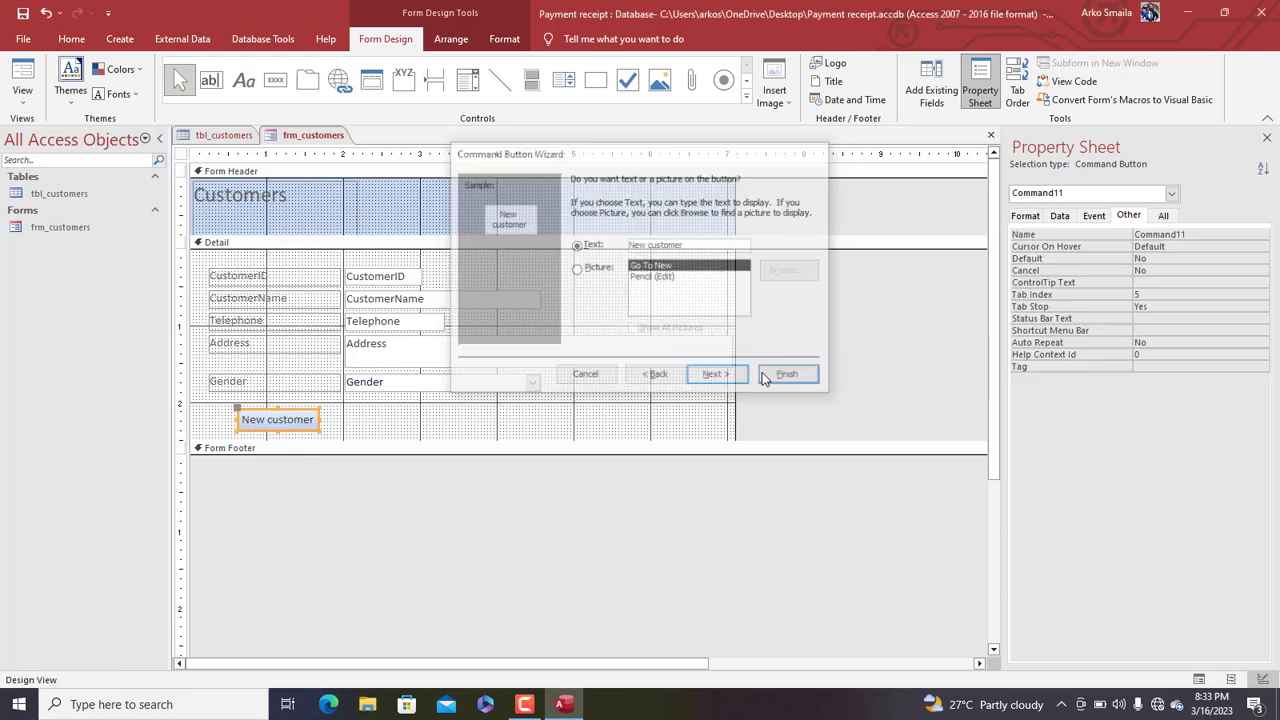
drag(322, 432, 327, 430)
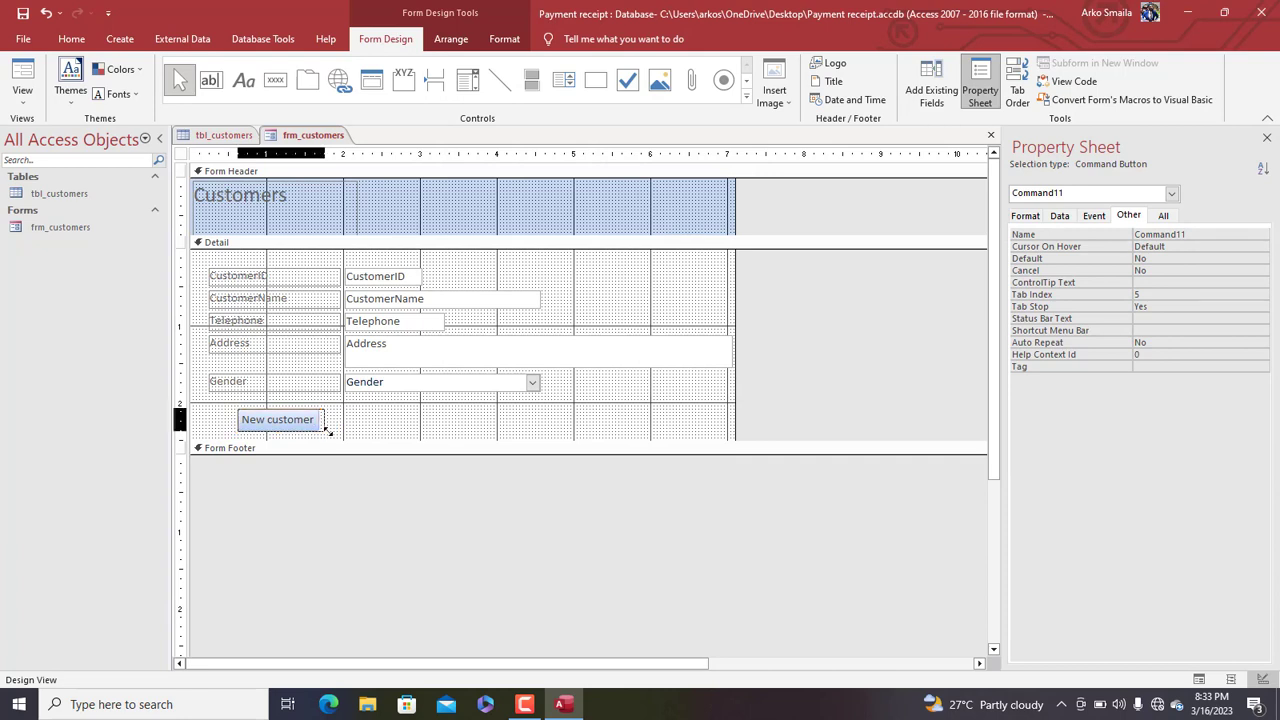
Add a plain second button captioned 'Save/refresh' beside New customer
click(368, 436)
click(275, 79)
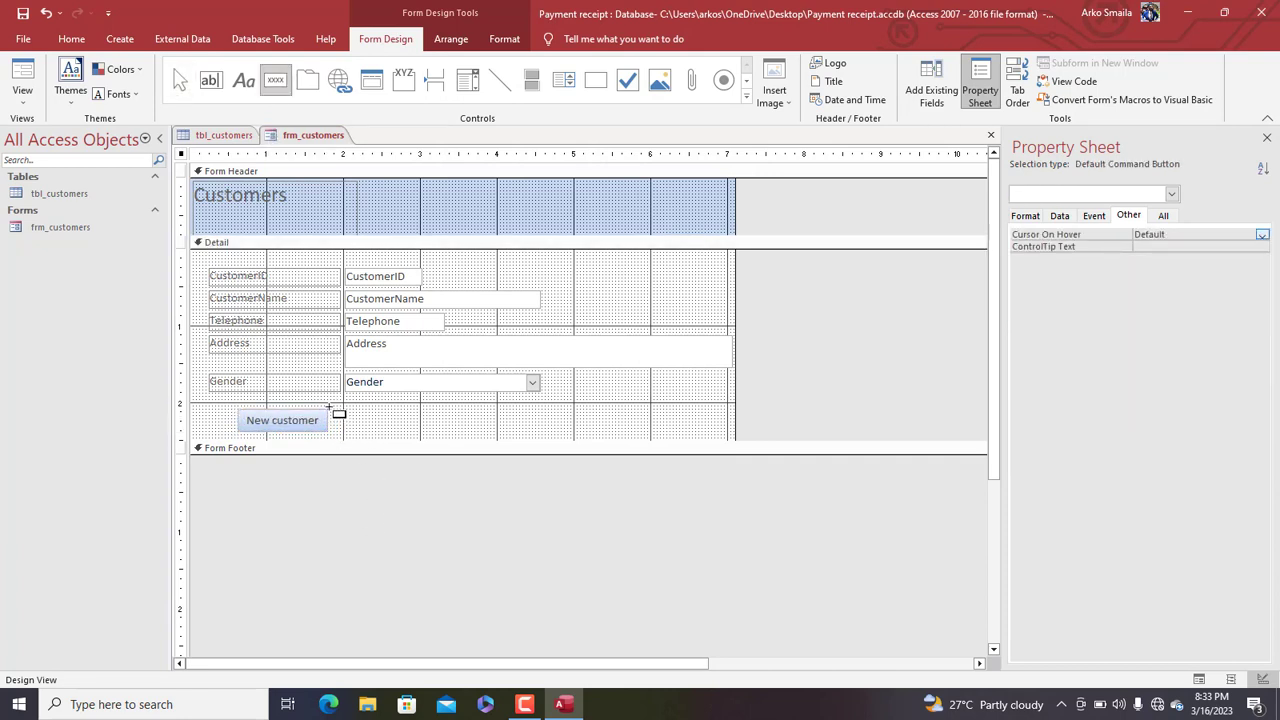
drag(330, 410, 404, 434)
click(584, 375)
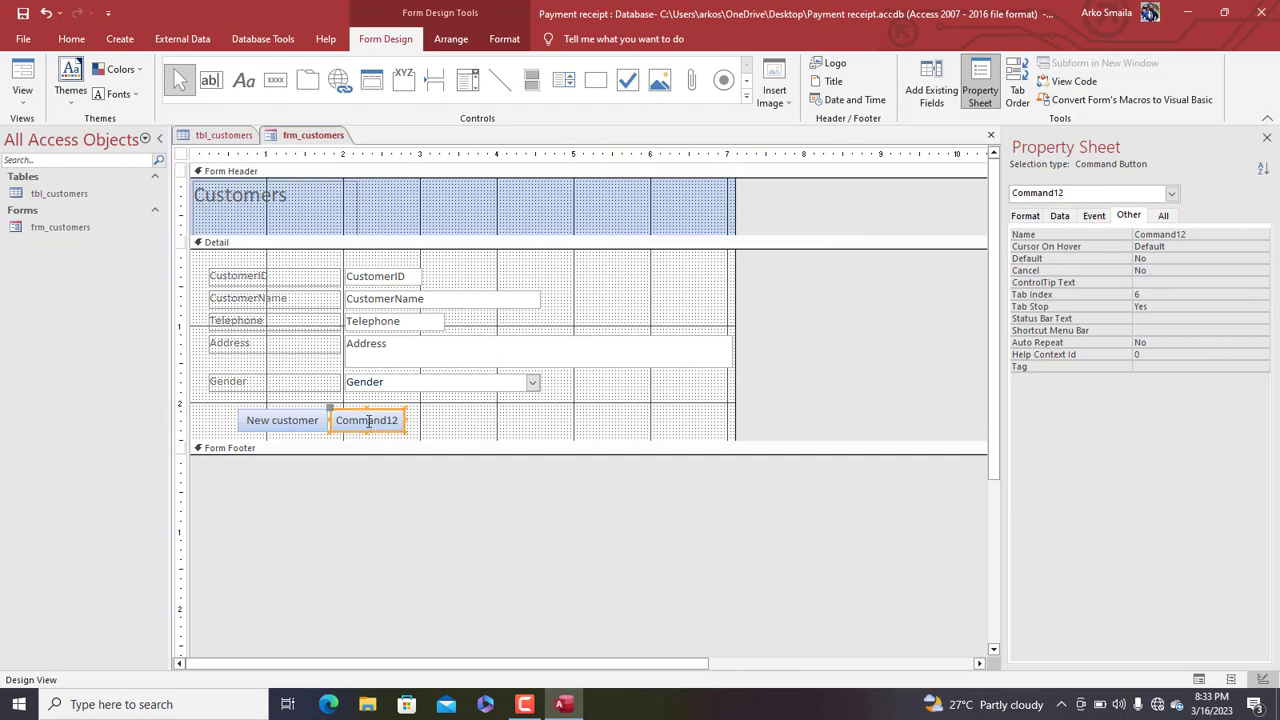
double_click(368, 421)
text(Save/)
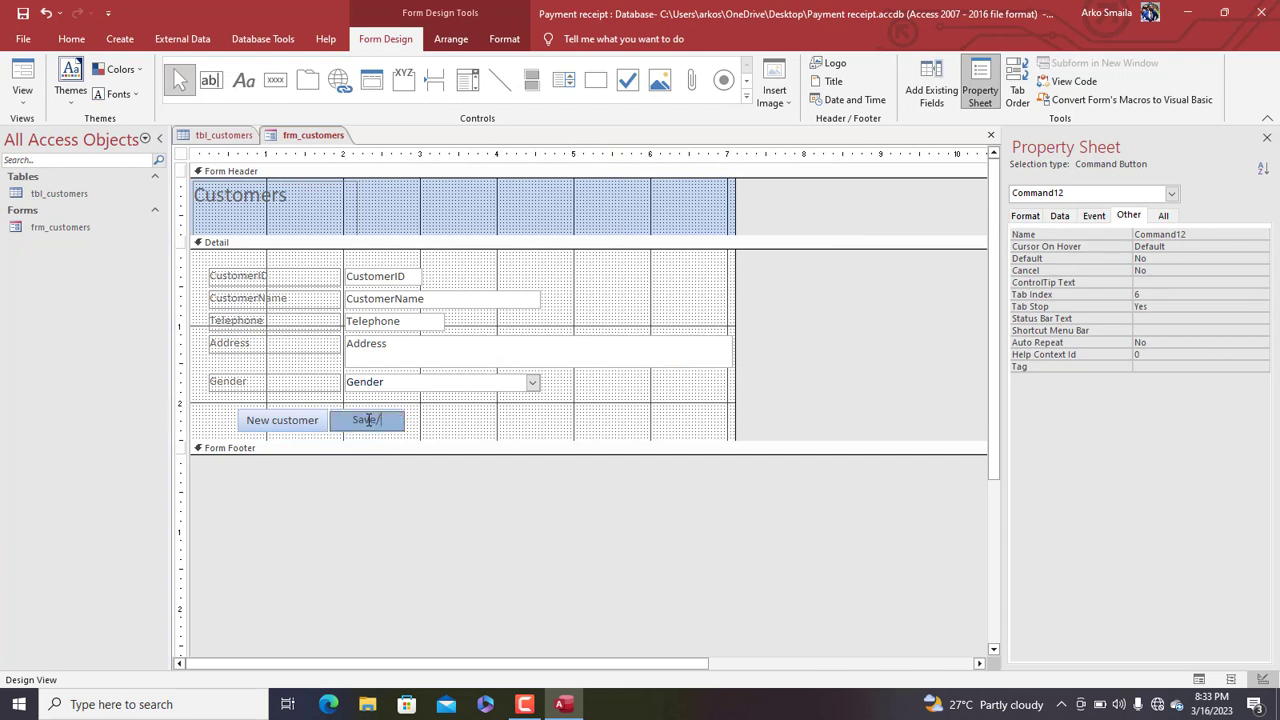
text(refresh)
click(422, 428)
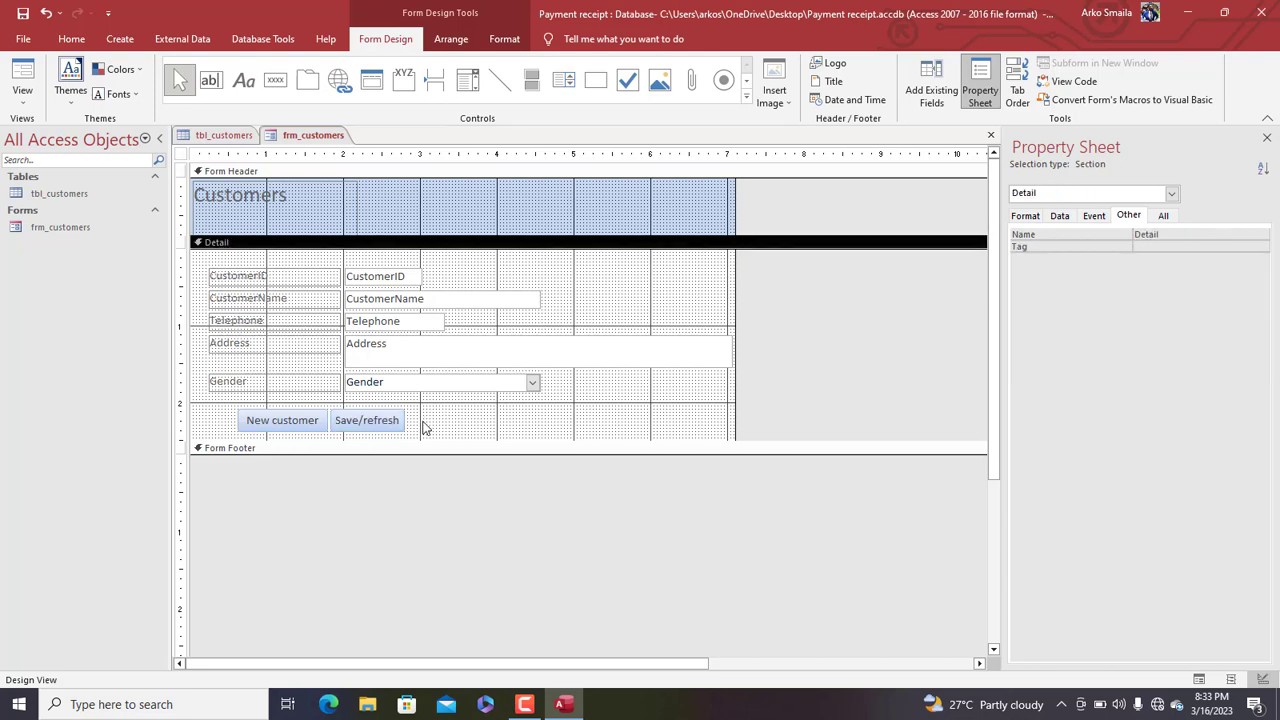
Add a third button captioned 'Delete' that deletes the current record, and enlarge it
click(275, 80)
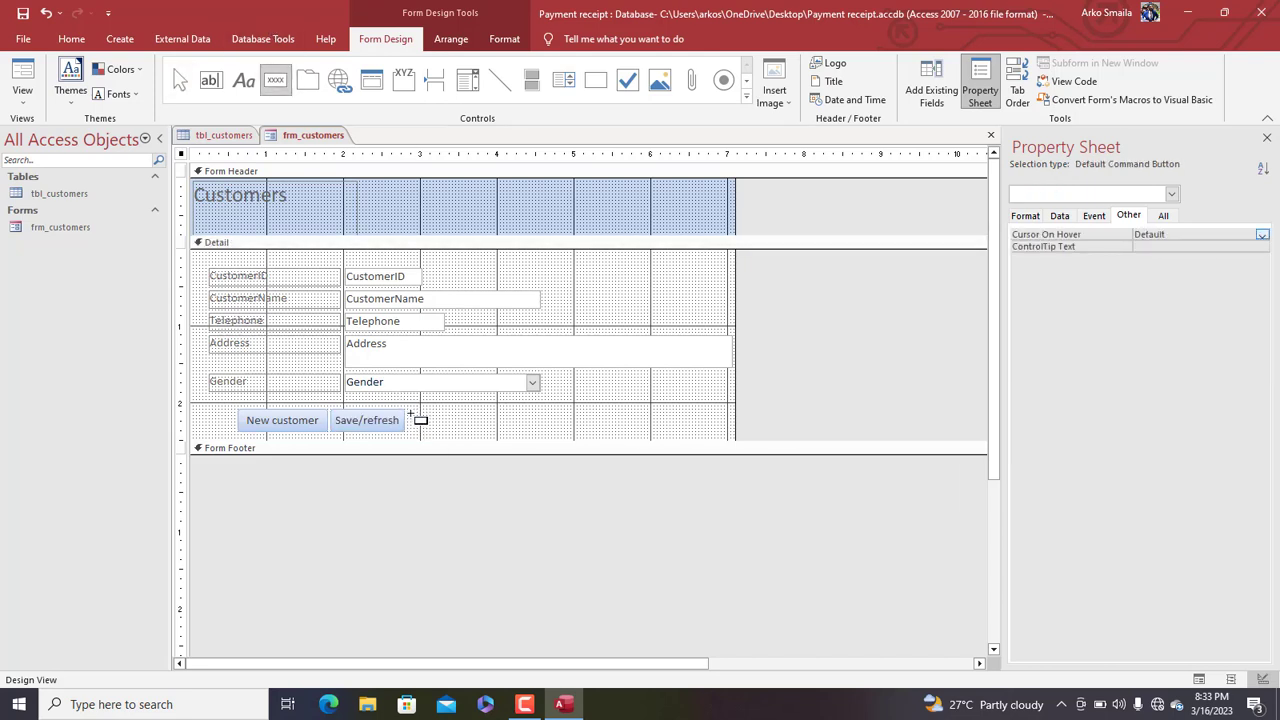
drag(410, 411, 505, 430)
click(619, 268)
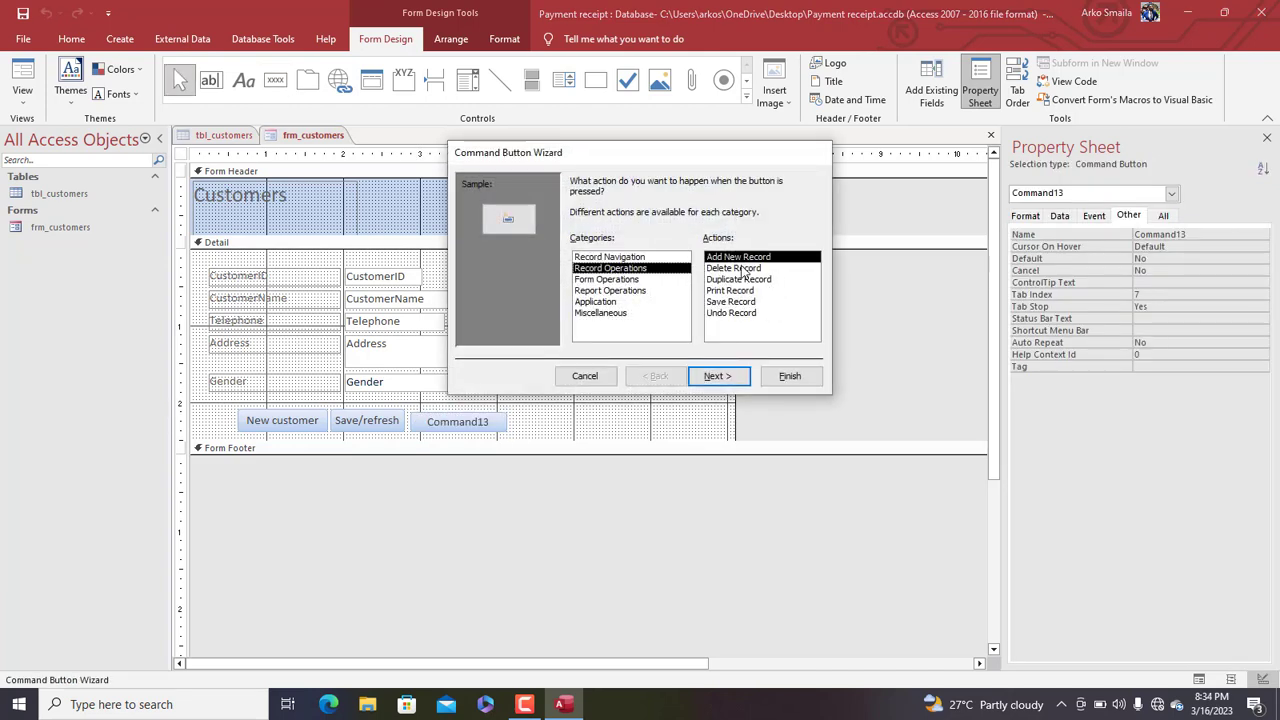
click(752, 270)
click(727, 375)
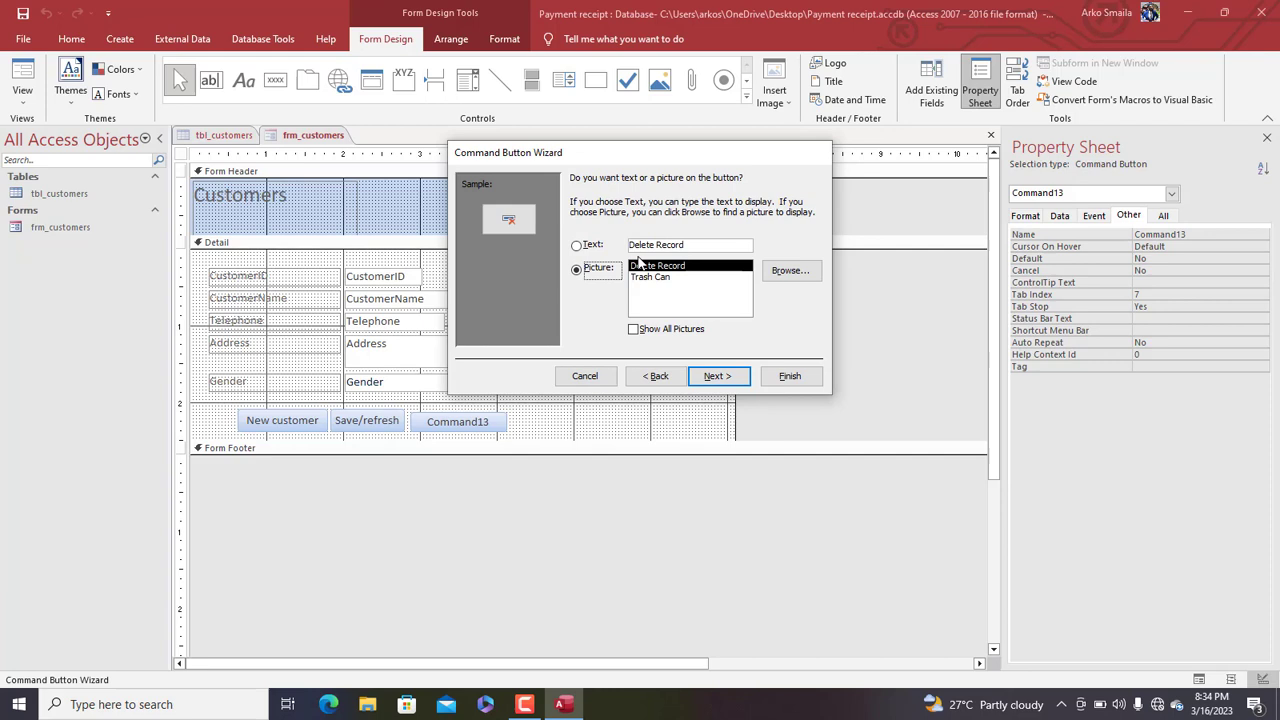
click(590, 250)
double_click(677, 244)
key(BackSpace)
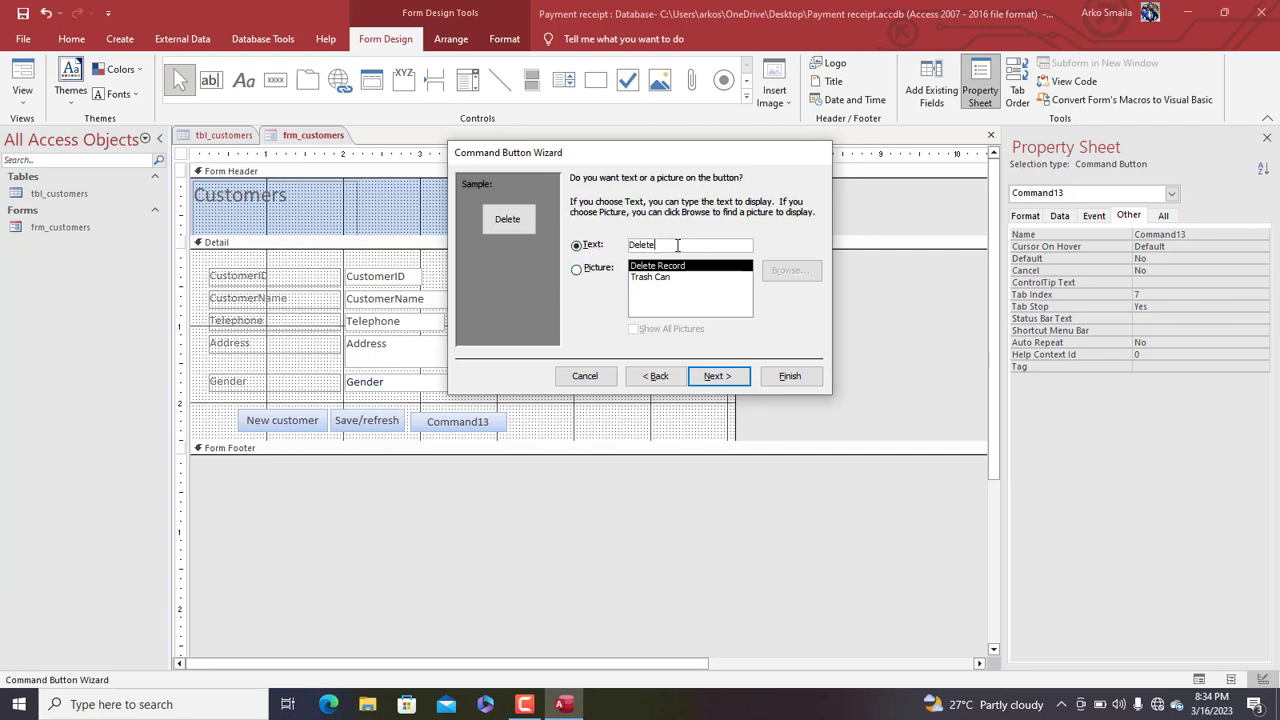
click(785, 375)
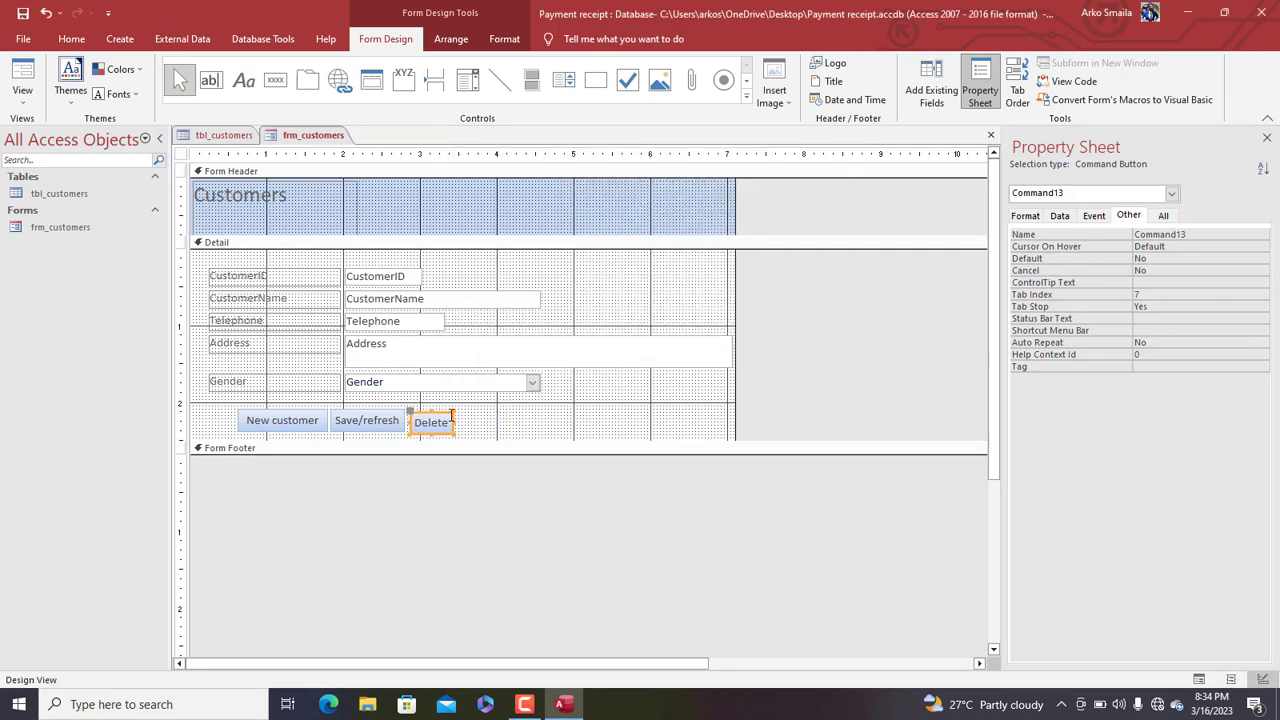
drag(453, 412, 478, 407)
click(509, 425)
click(178, 420)
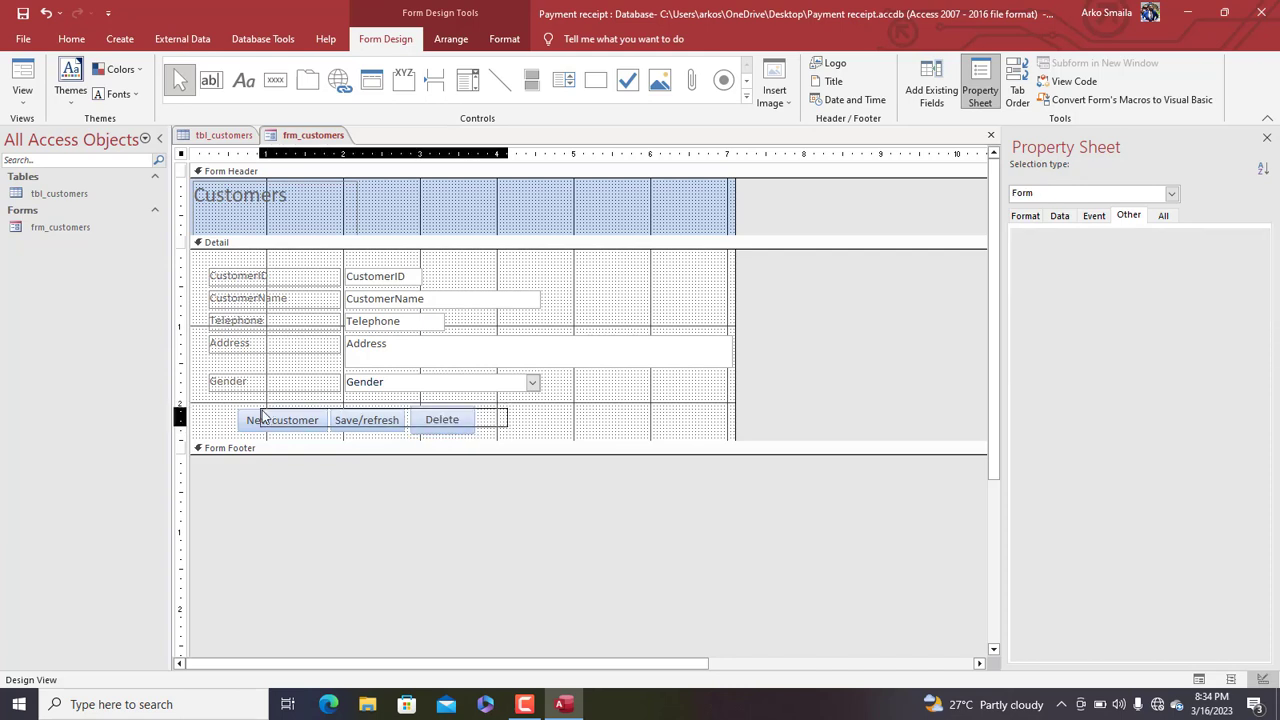
Size the three buttons to the tallest and align them along their top edges
right_click(277, 418)
mouse_move(350, 471)
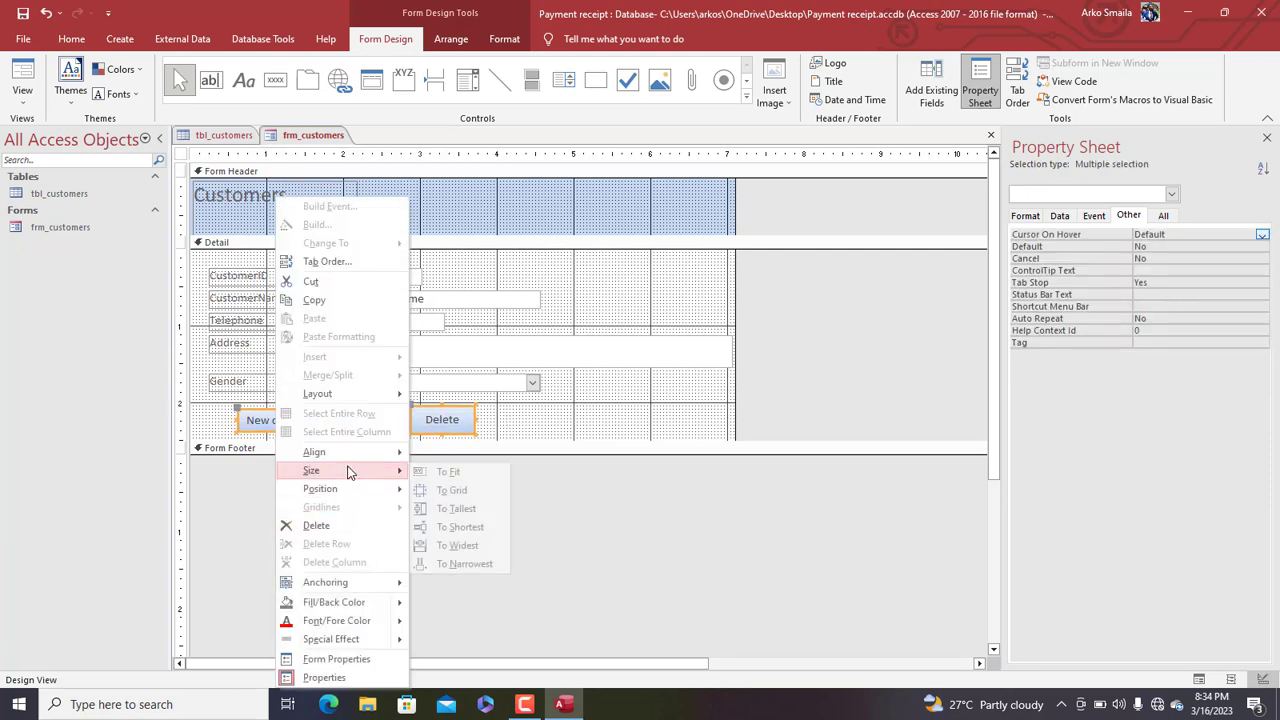
click(497, 511)
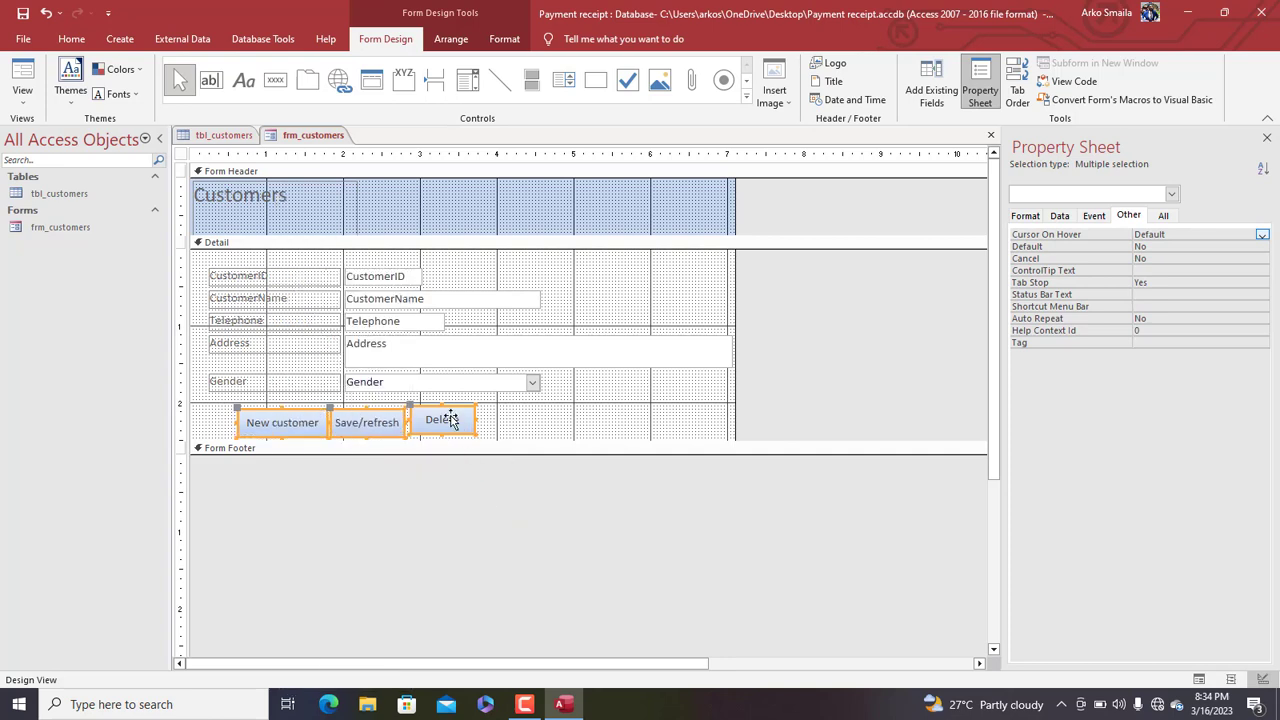
right_click(451, 421)
mouse_move(530, 451)
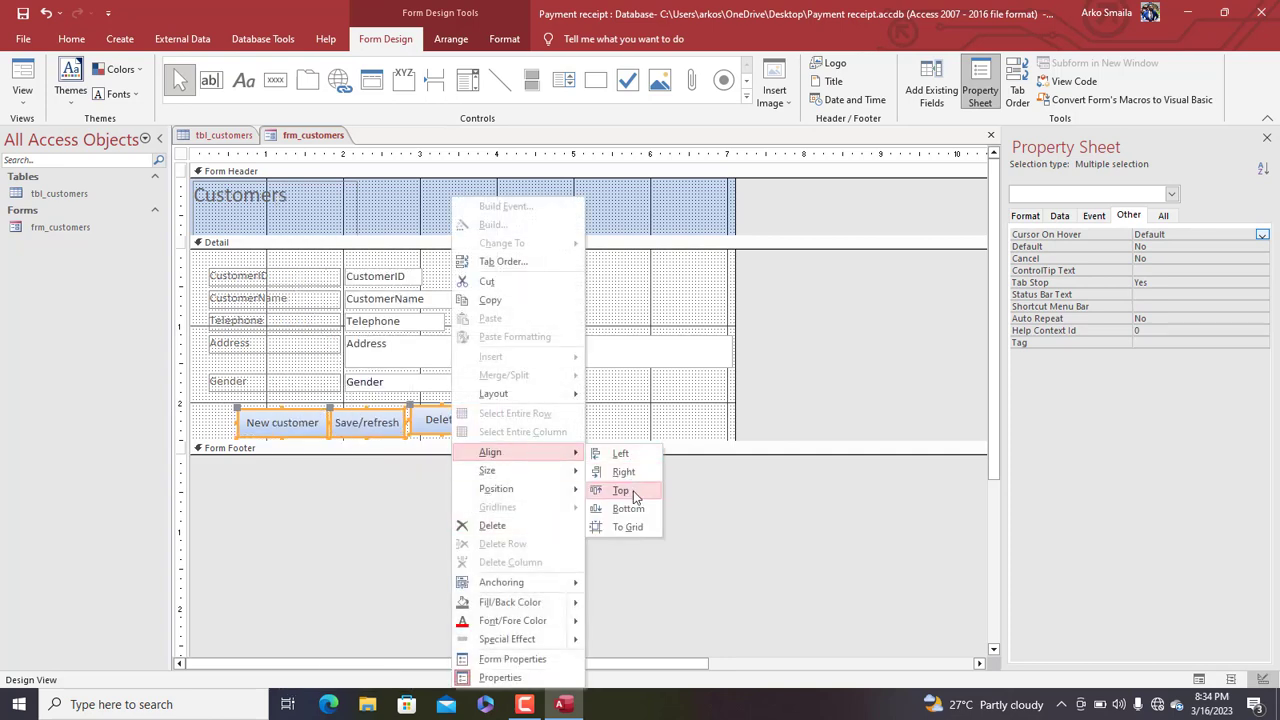
click(624, 490)
click(551, 428)
Select the Save/refresh button and bring up its On Click event setting
drag(551, 428, 368, 430)
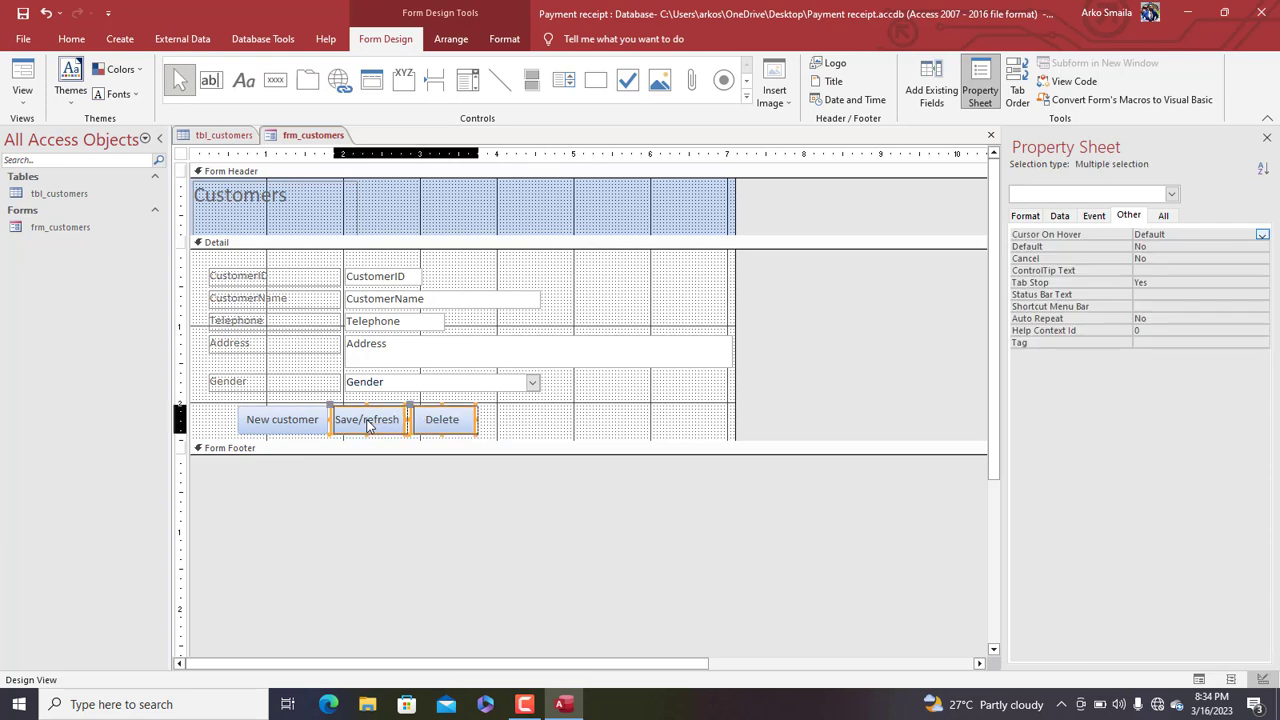
click(580, 417)
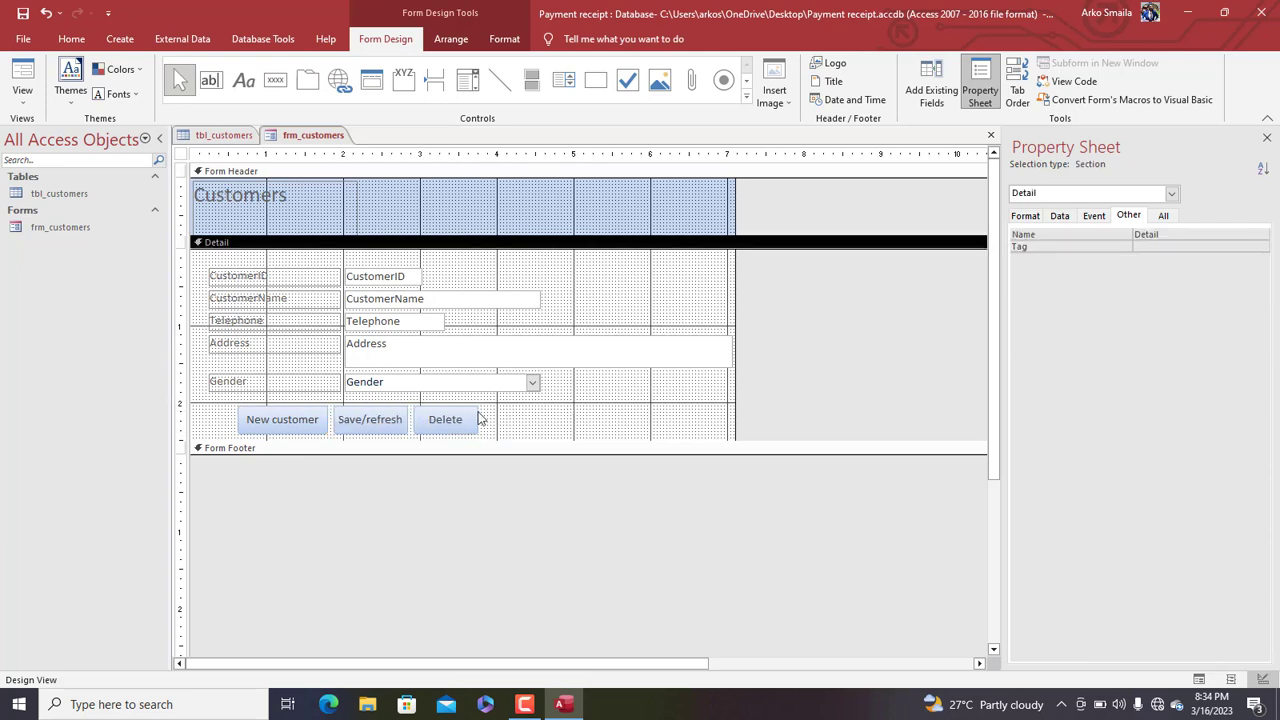
click(376, 424)
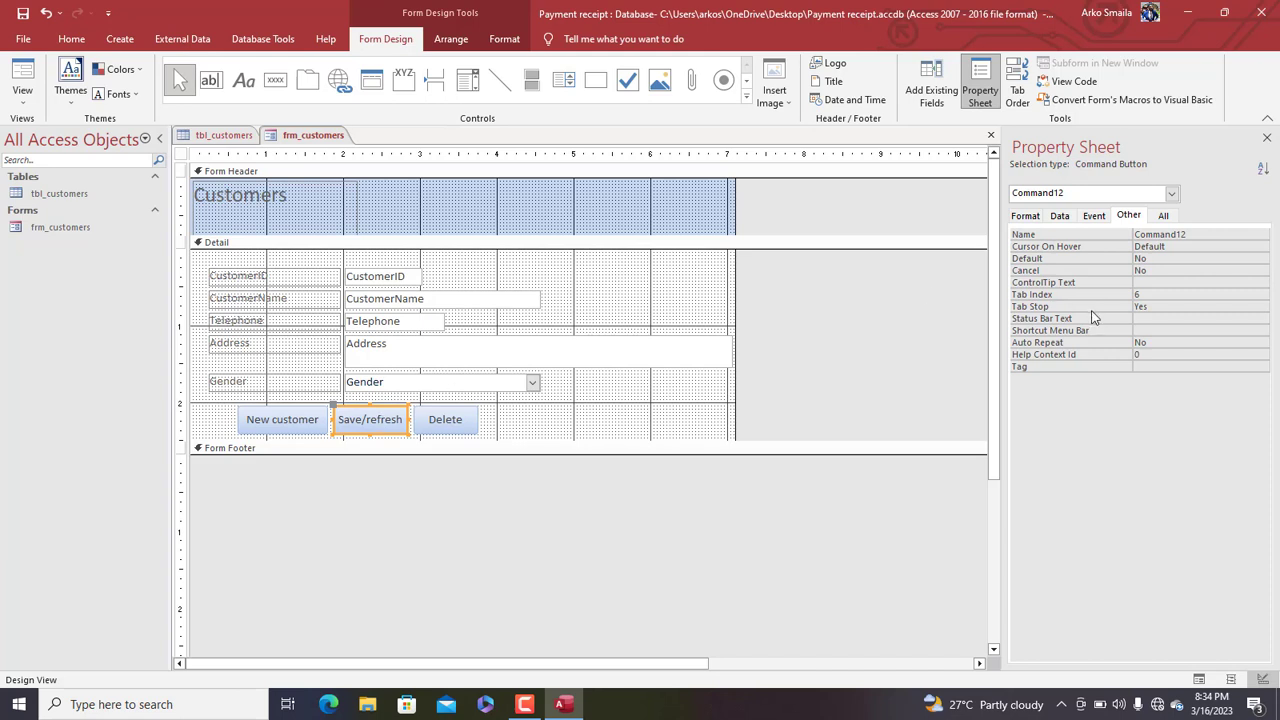
click(1094, 215)
click(1155, 234)
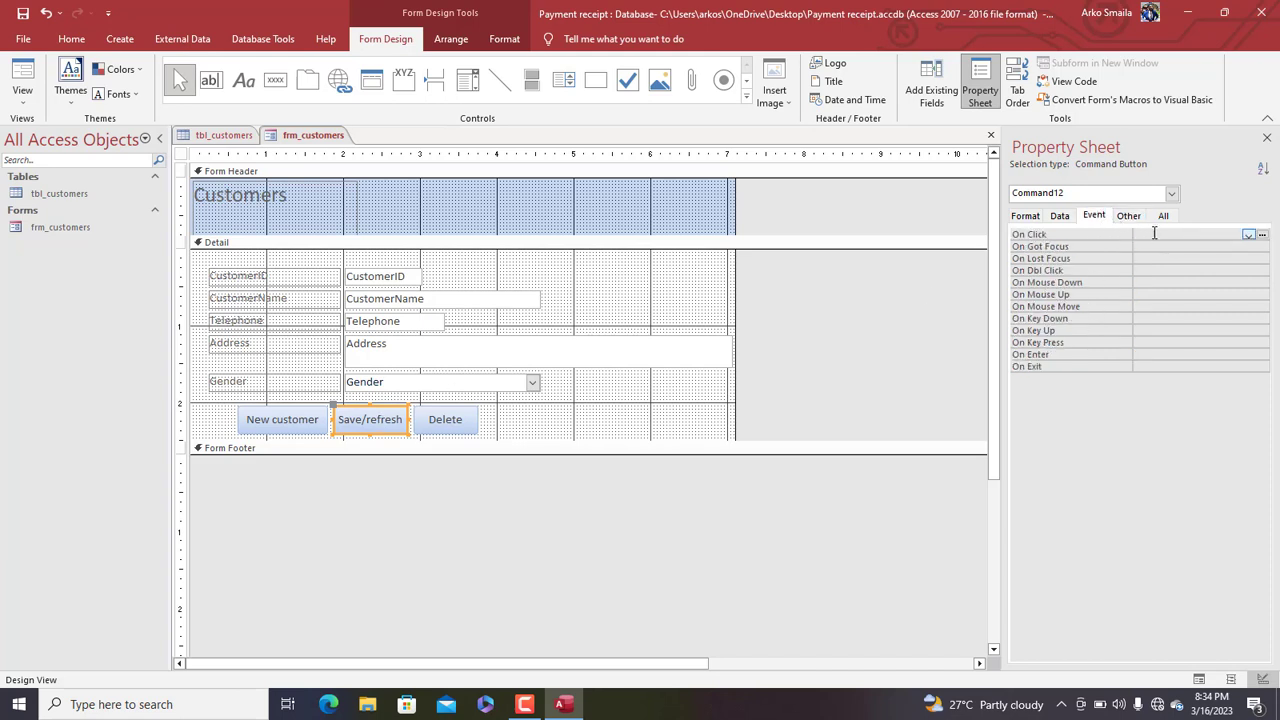
Build the button's click code with DoCmd.RefreshRecord followed by DoCmd.Save
click(1262, 235)
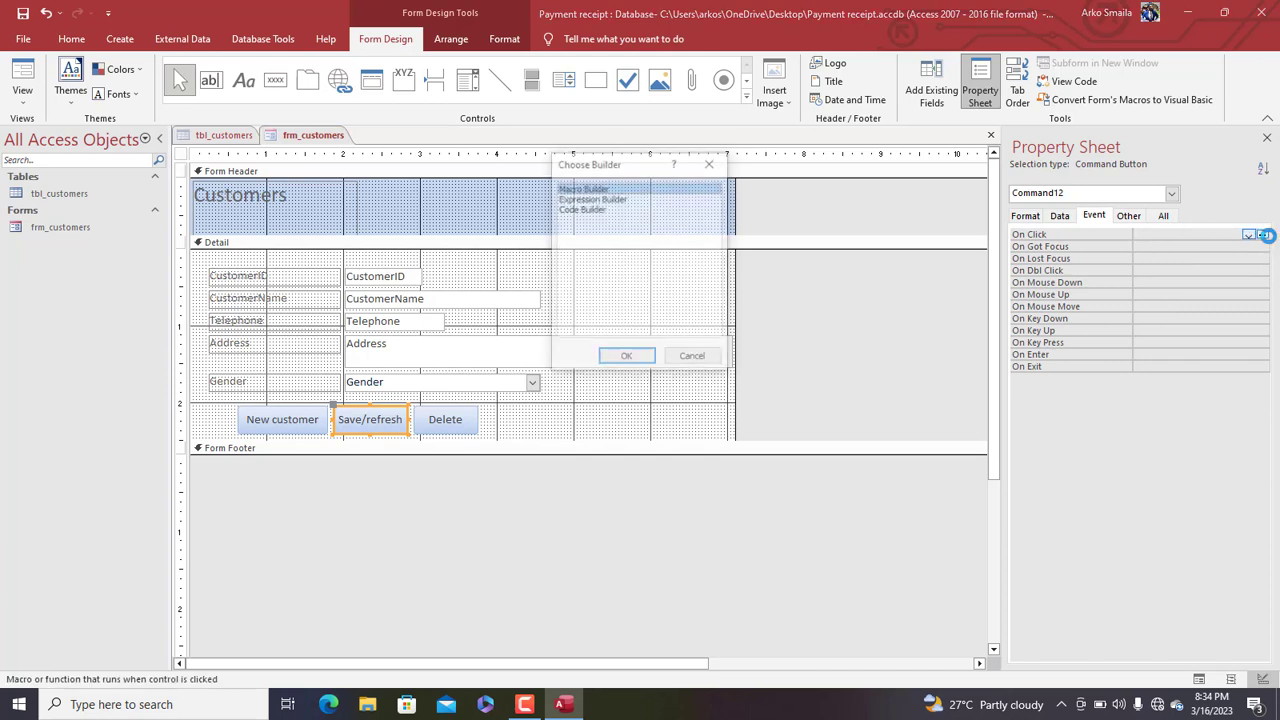
double_click(586, 208)
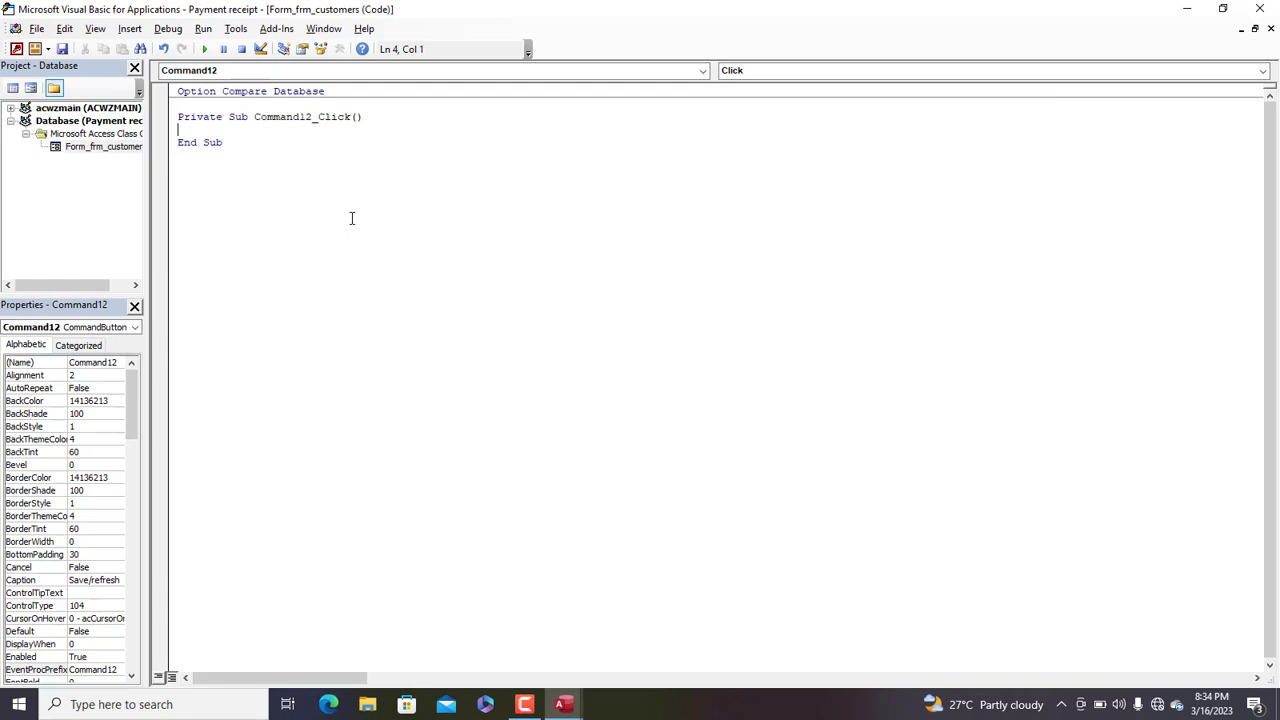
text(docmd.r)
key(Return)
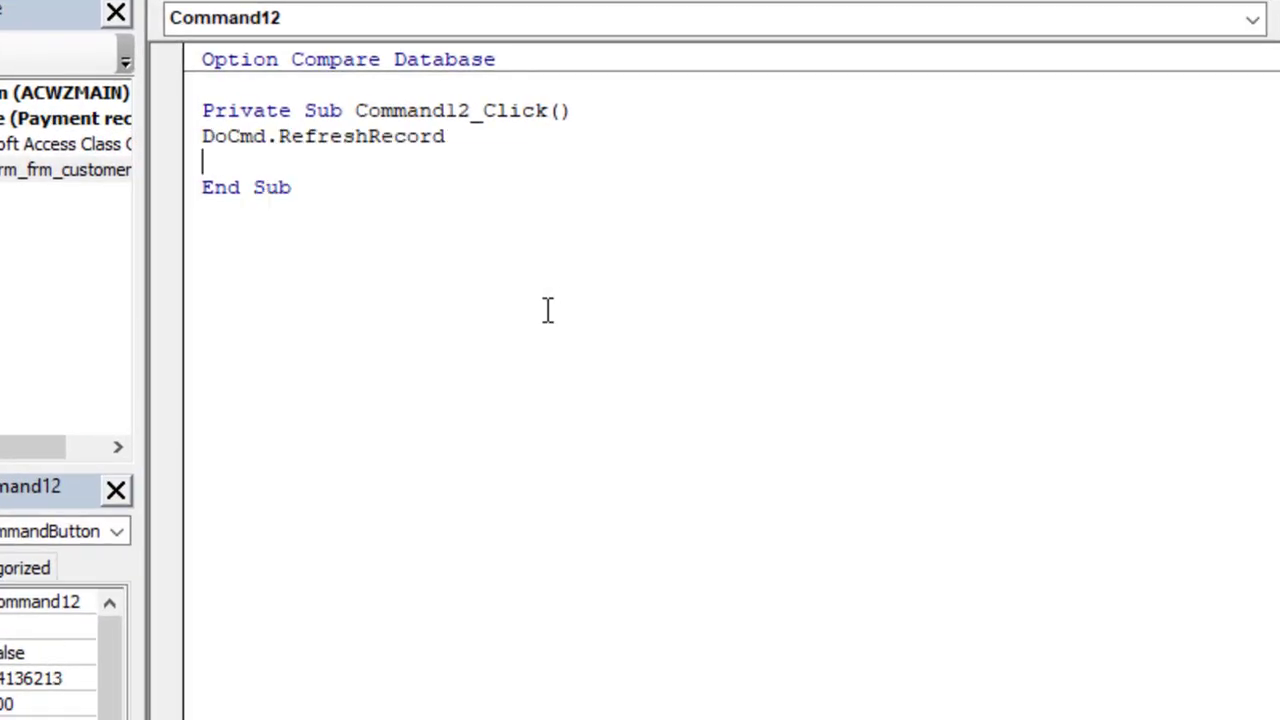
text(dpcm)
key(BackSpace)
key(BackSpace)
key(BackSpace)
text(ocmd.sa)
key(Return)
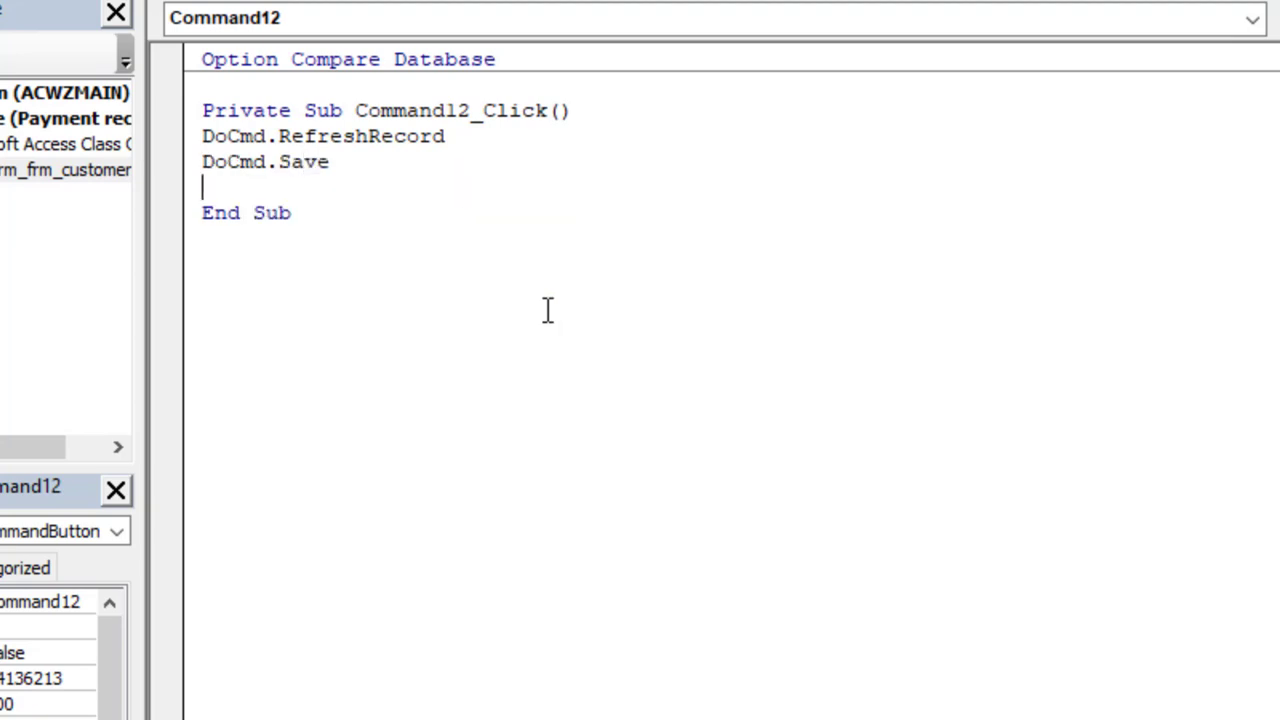
Save the code along with the form and table, and close the VBA editor
key(ctrl+s)
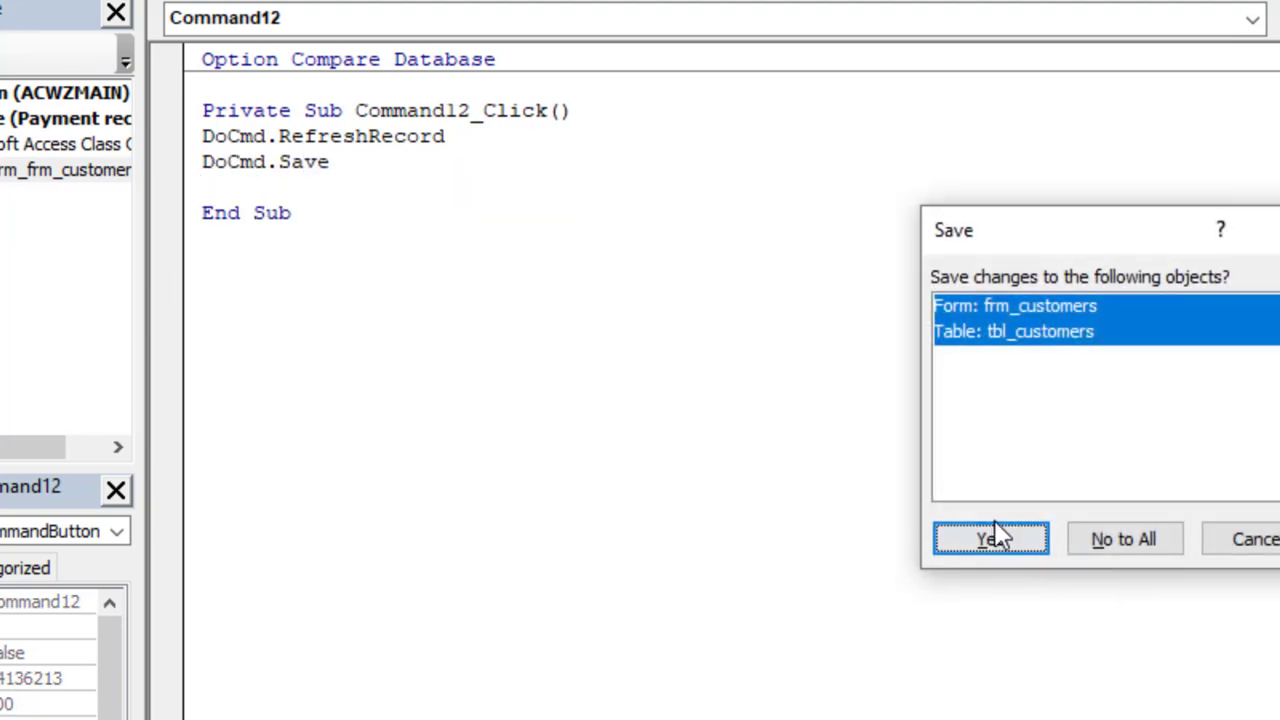
click(995, 540)
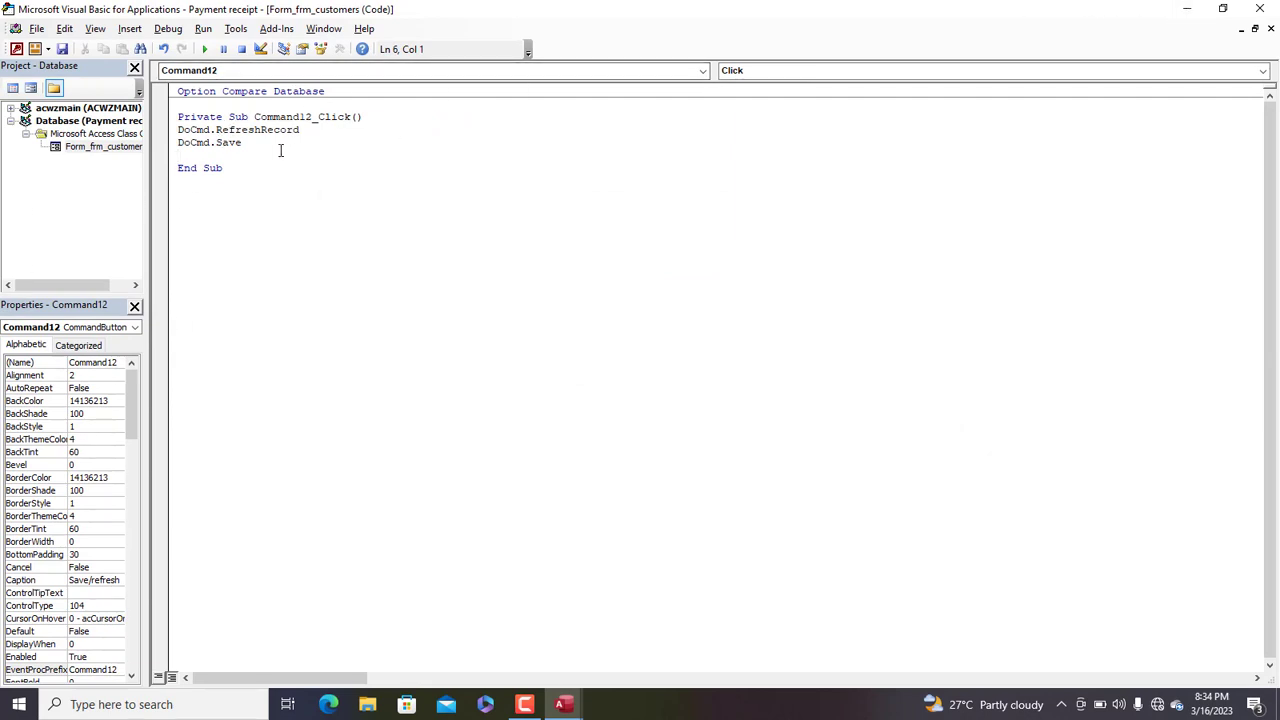
drag(278, 146, 146, 146)
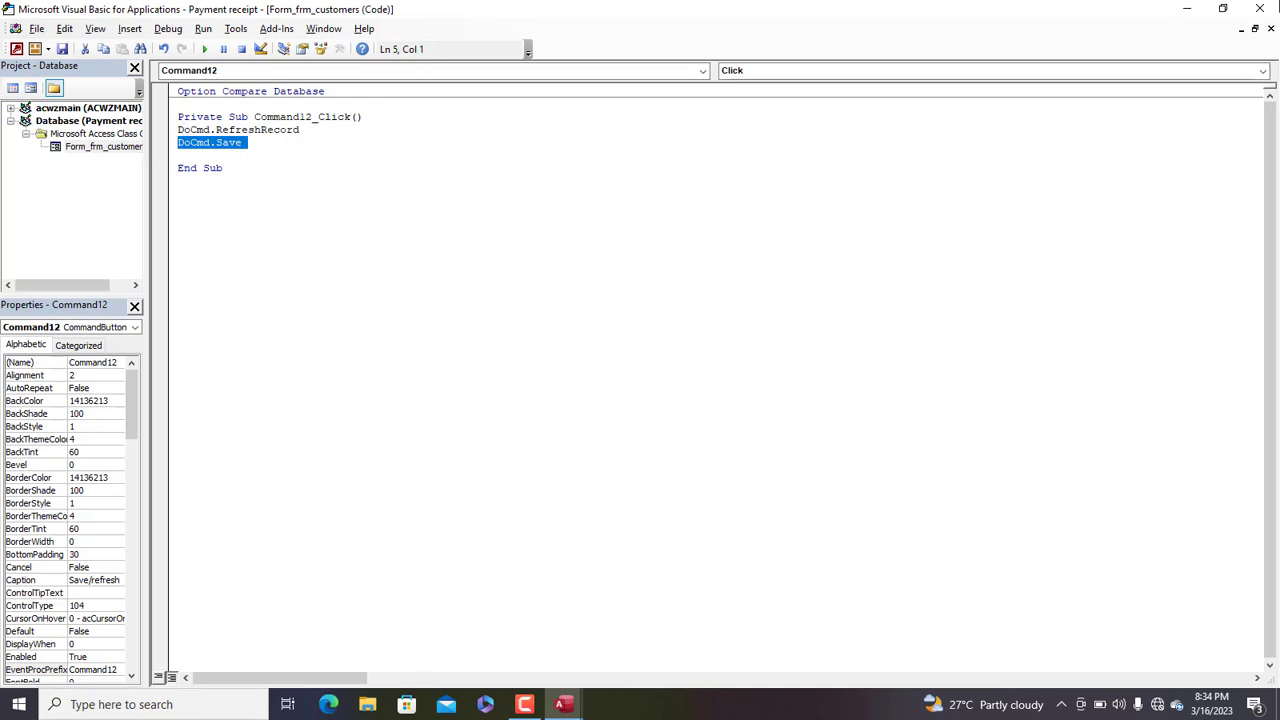
click(1260, 8)
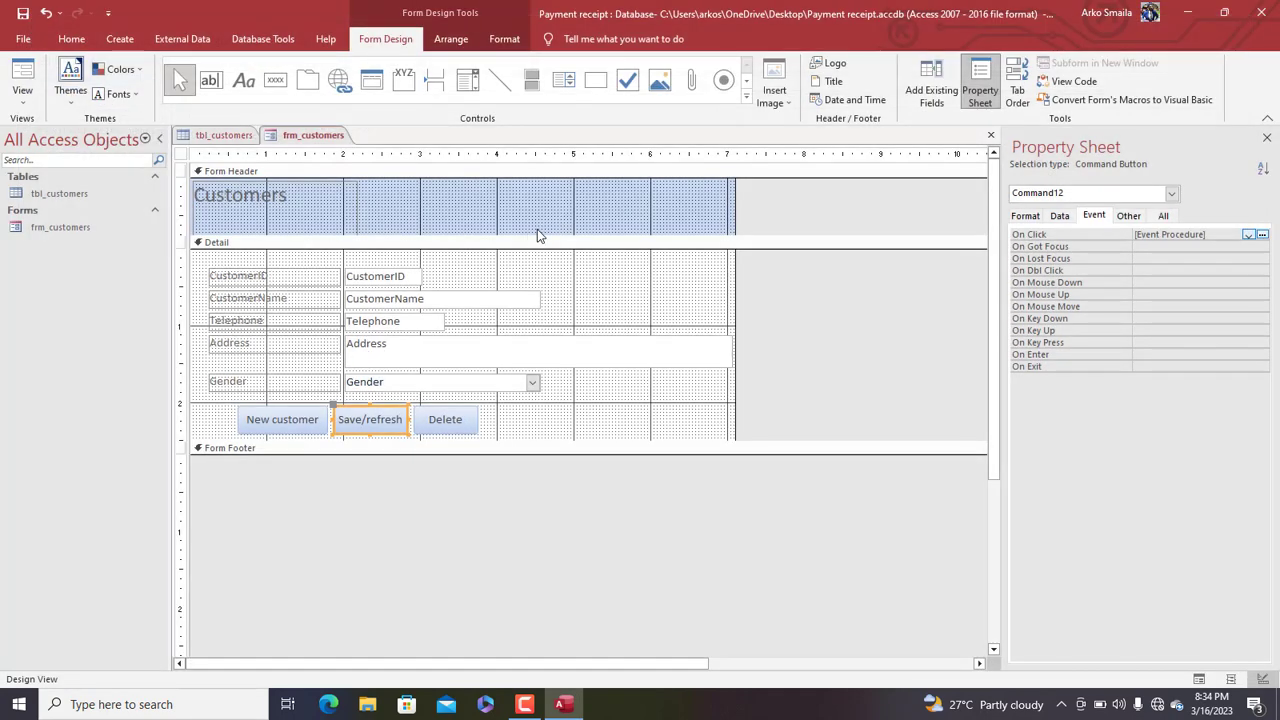
In Form View, enter a new FEMALE customer's name, telephone and address, then save it
right_click(338, 135)
click(375, 206)
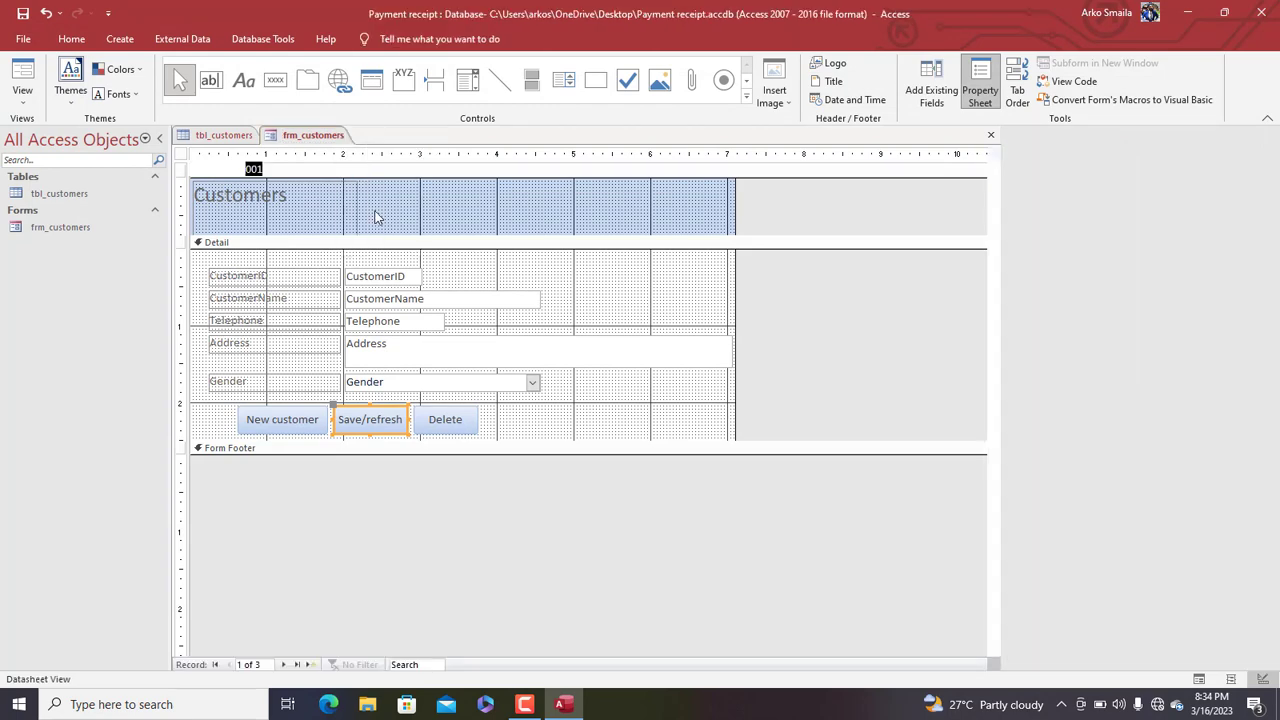
drag(434, 166, 600, 114)
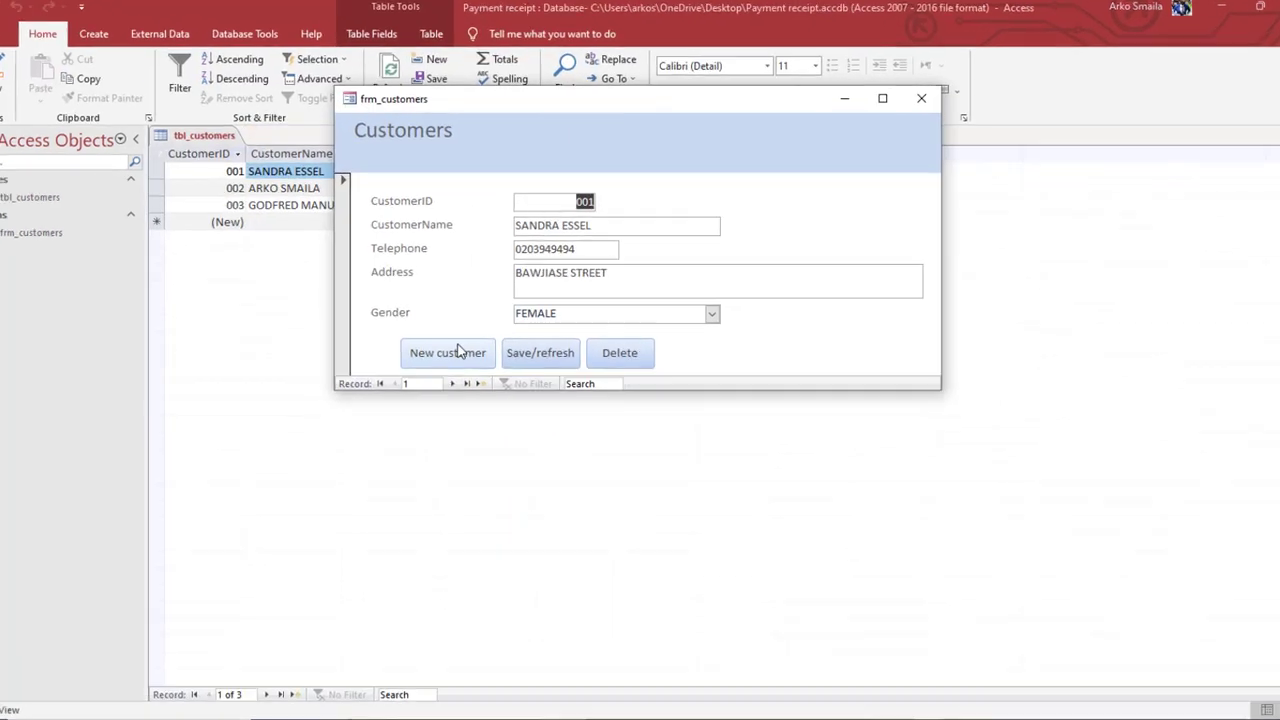
click(459, 350)
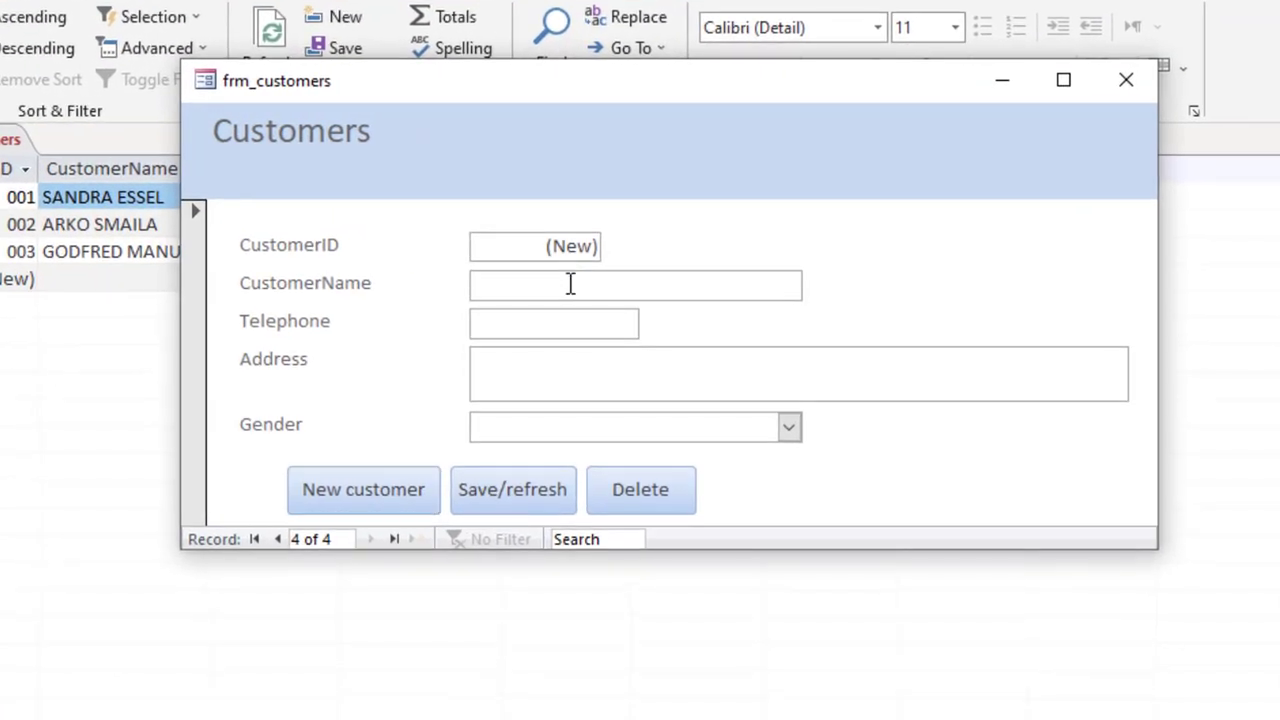
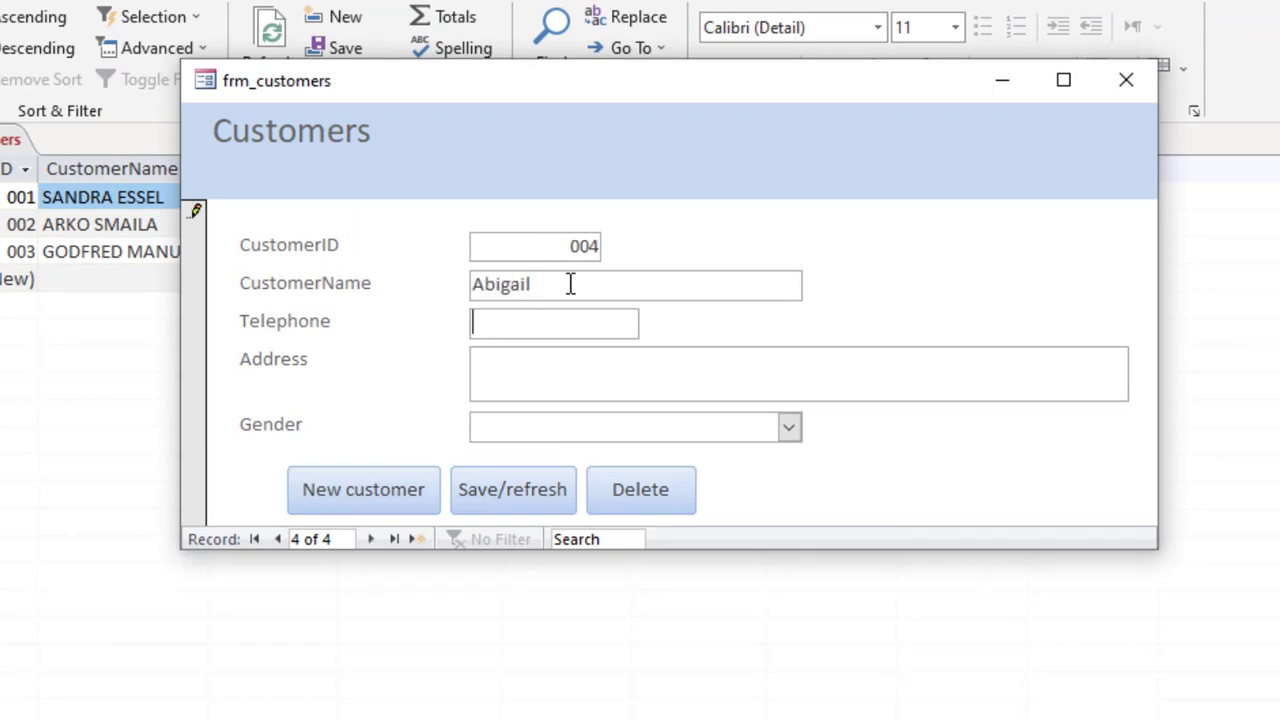
key(Tab)
key(Tab)
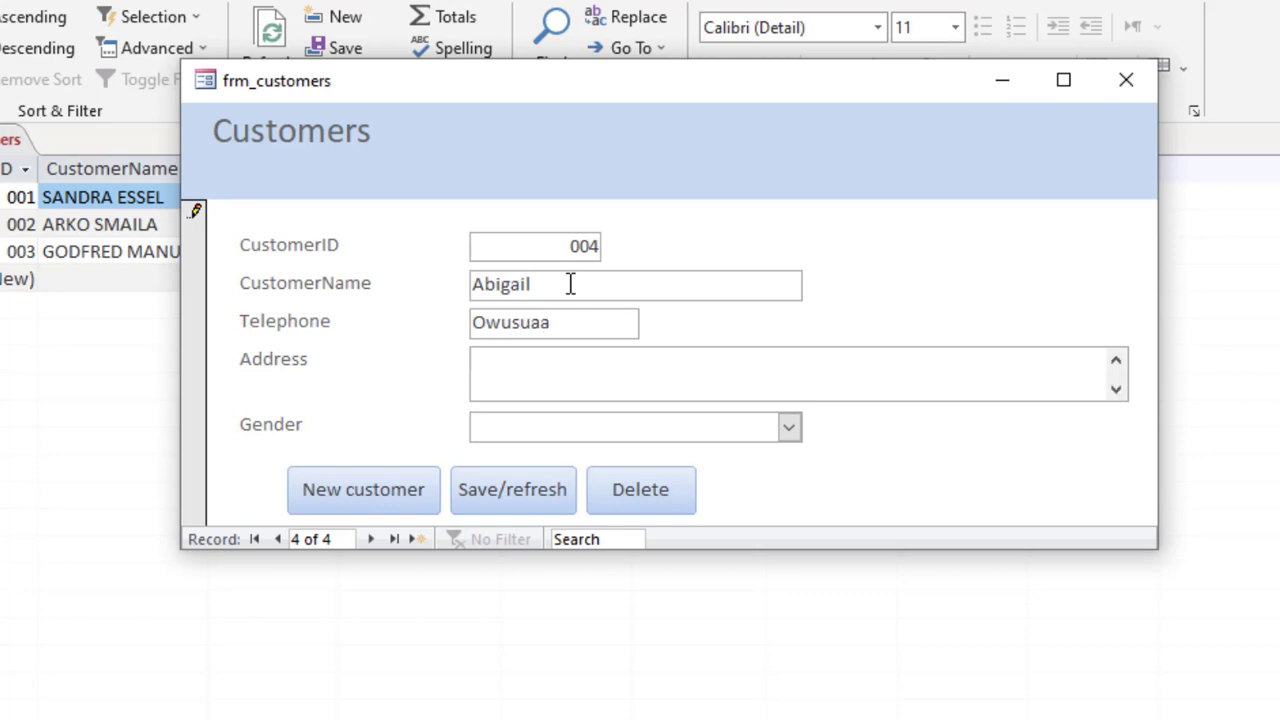
text(Kotei, new site)
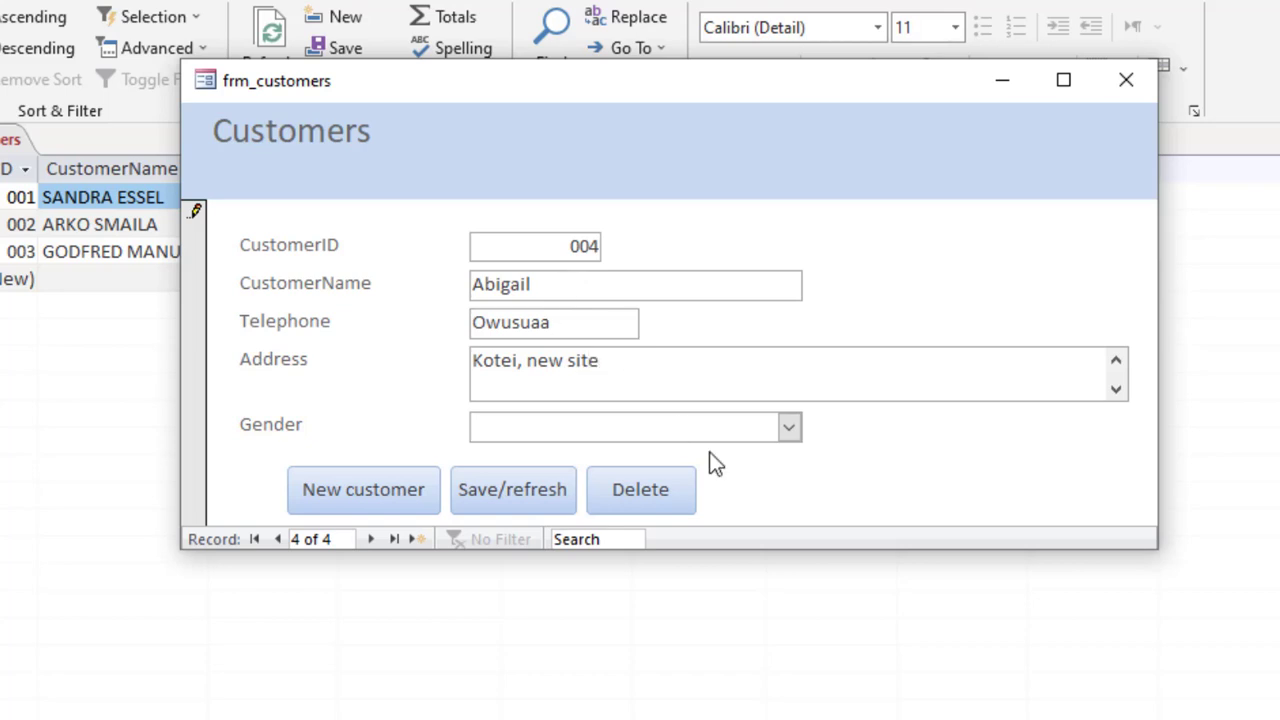
click(788, 427)
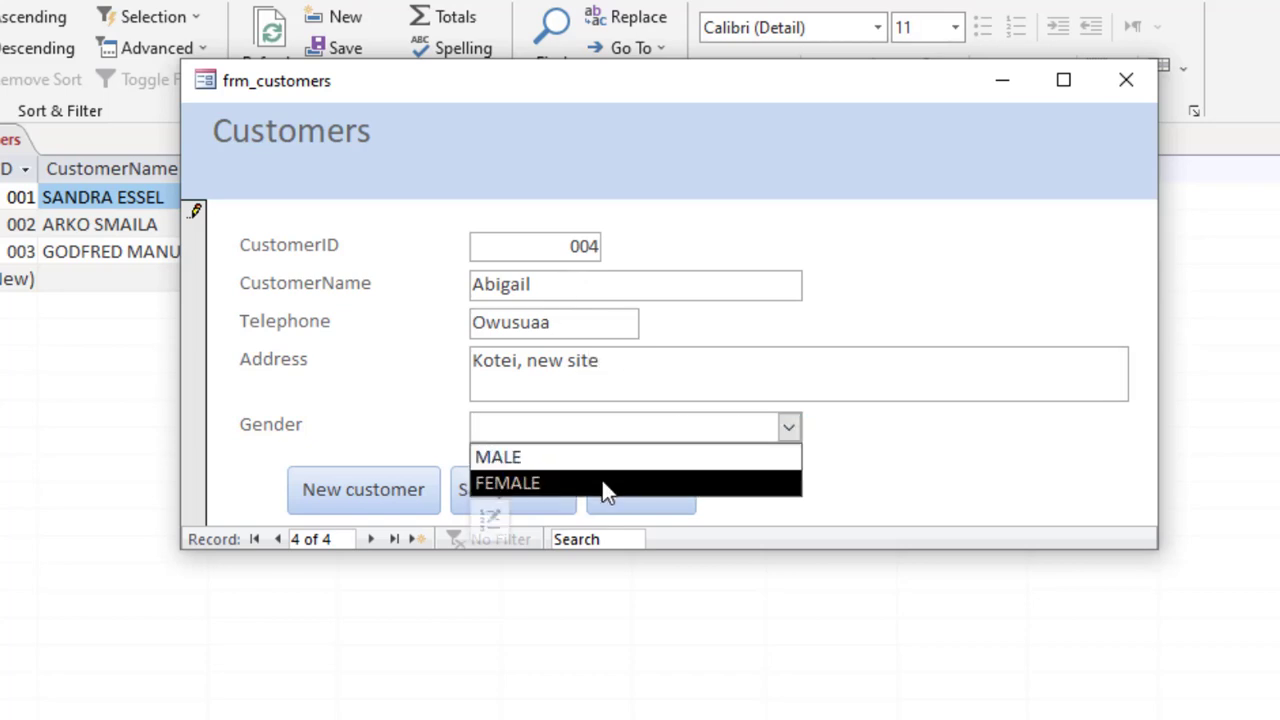
click(605, 484)
click(504, 496)
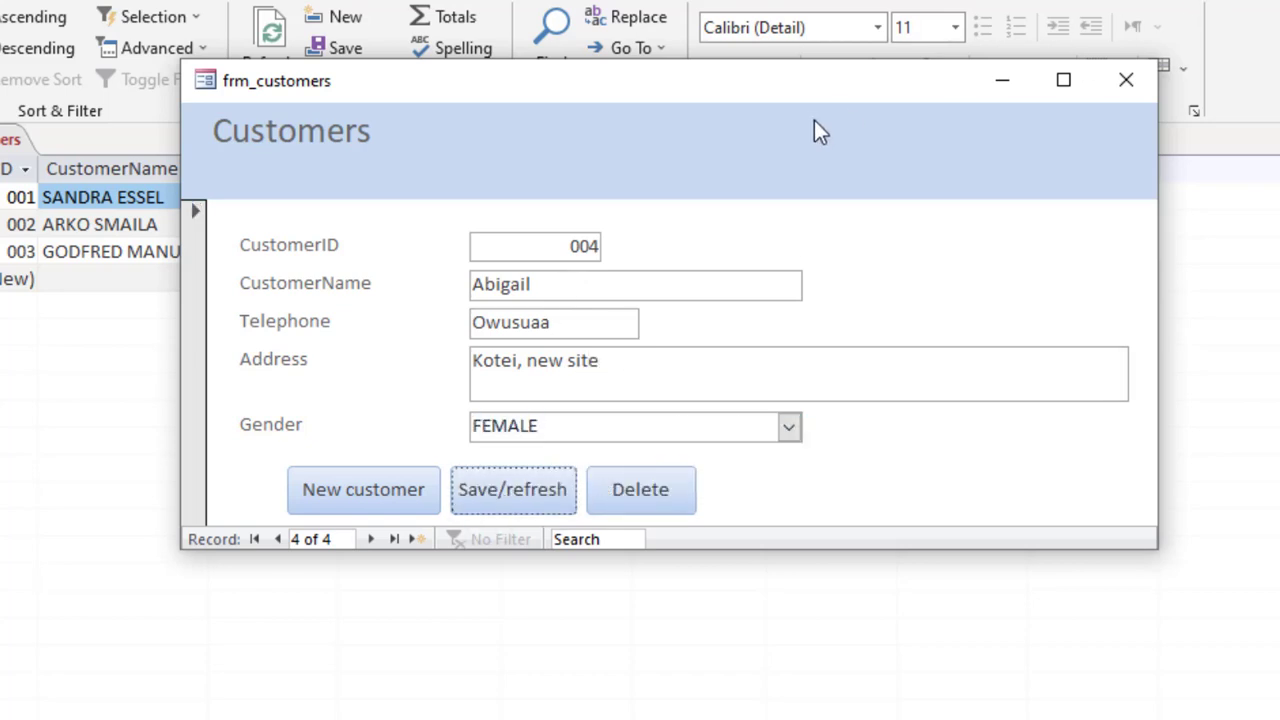
Refresh the tbl_customers datasheet to show the new record and close the form
drag(784, 99, 572, 482)
click(270, 62)
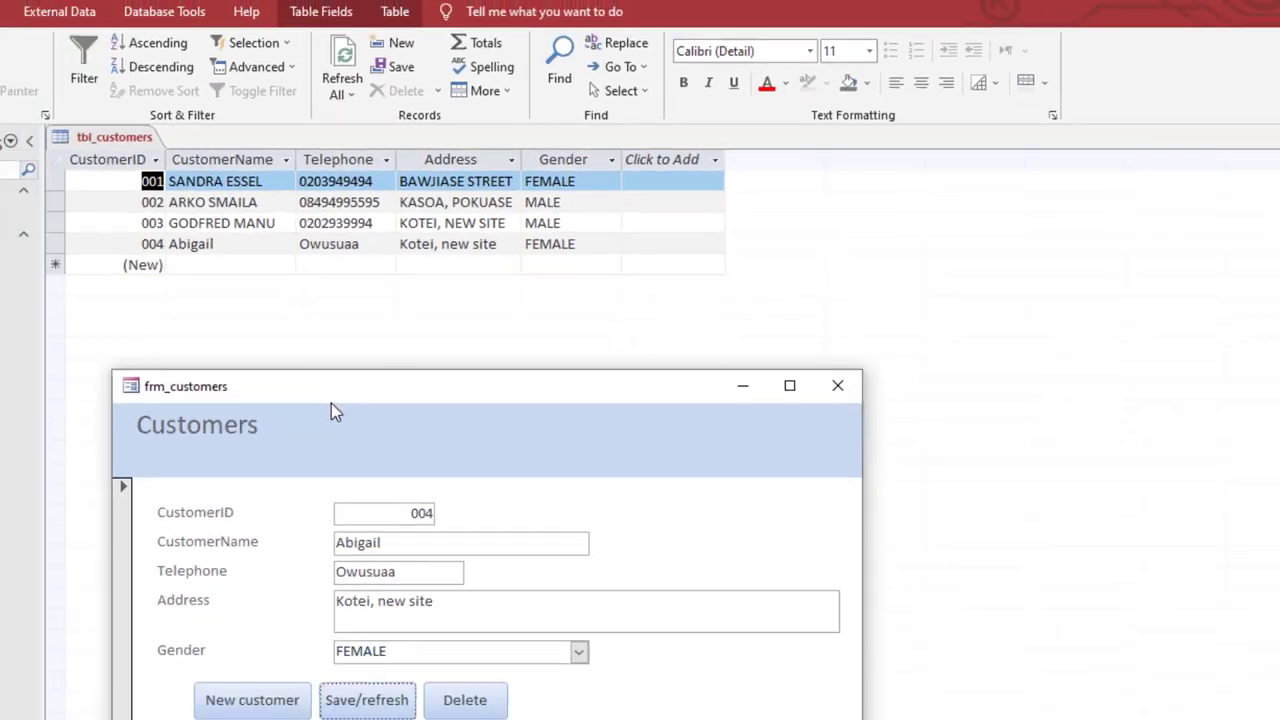
drag(252, 480, 249, 430)
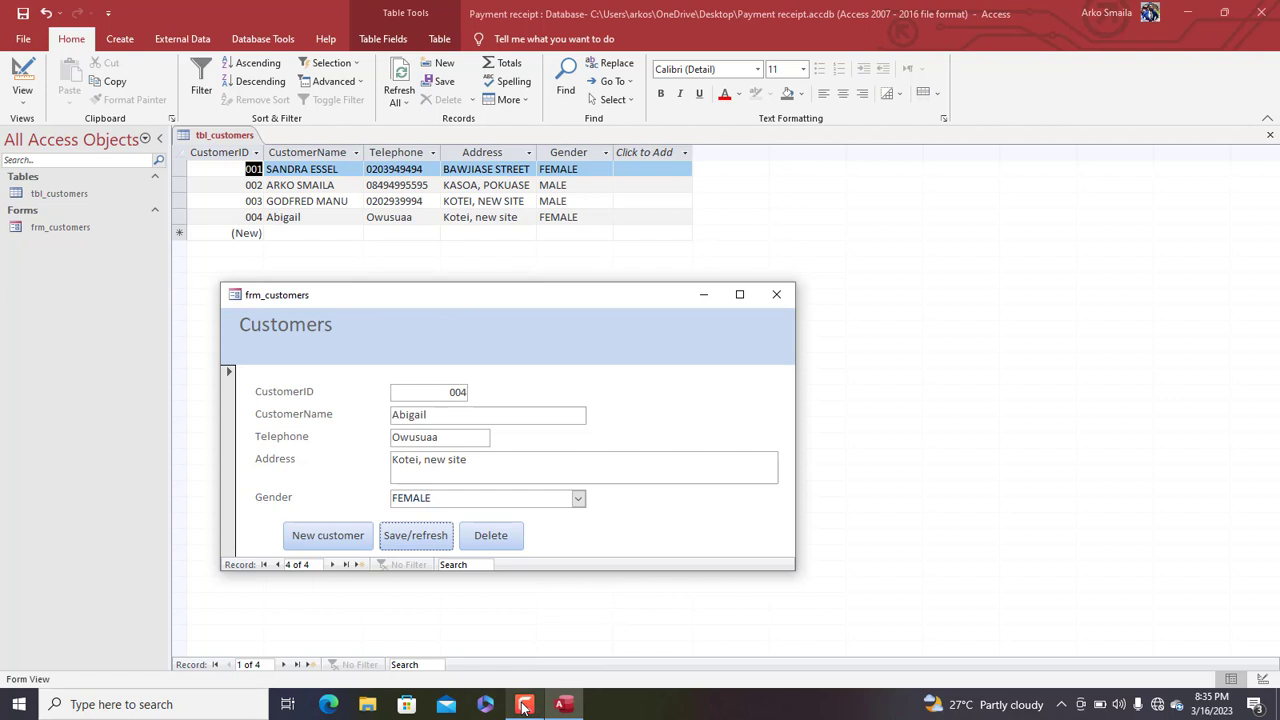
drag(445, 292, 541, 184)
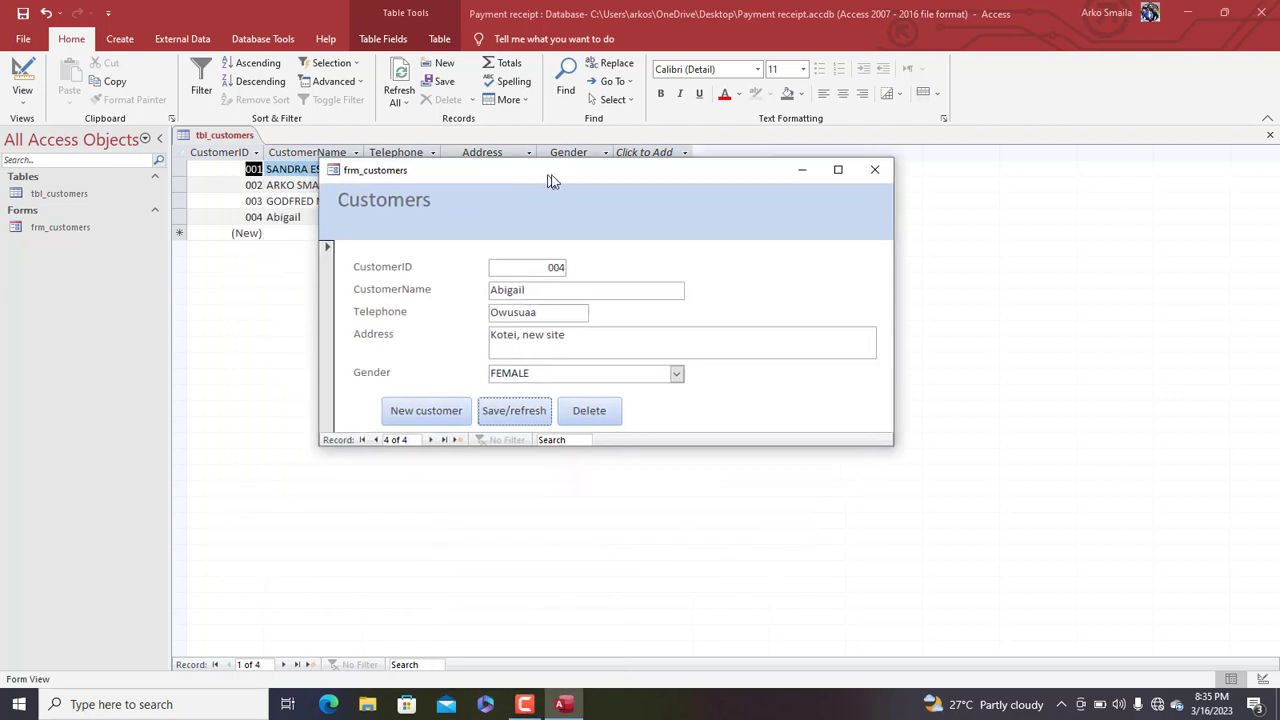
click(869, 174)
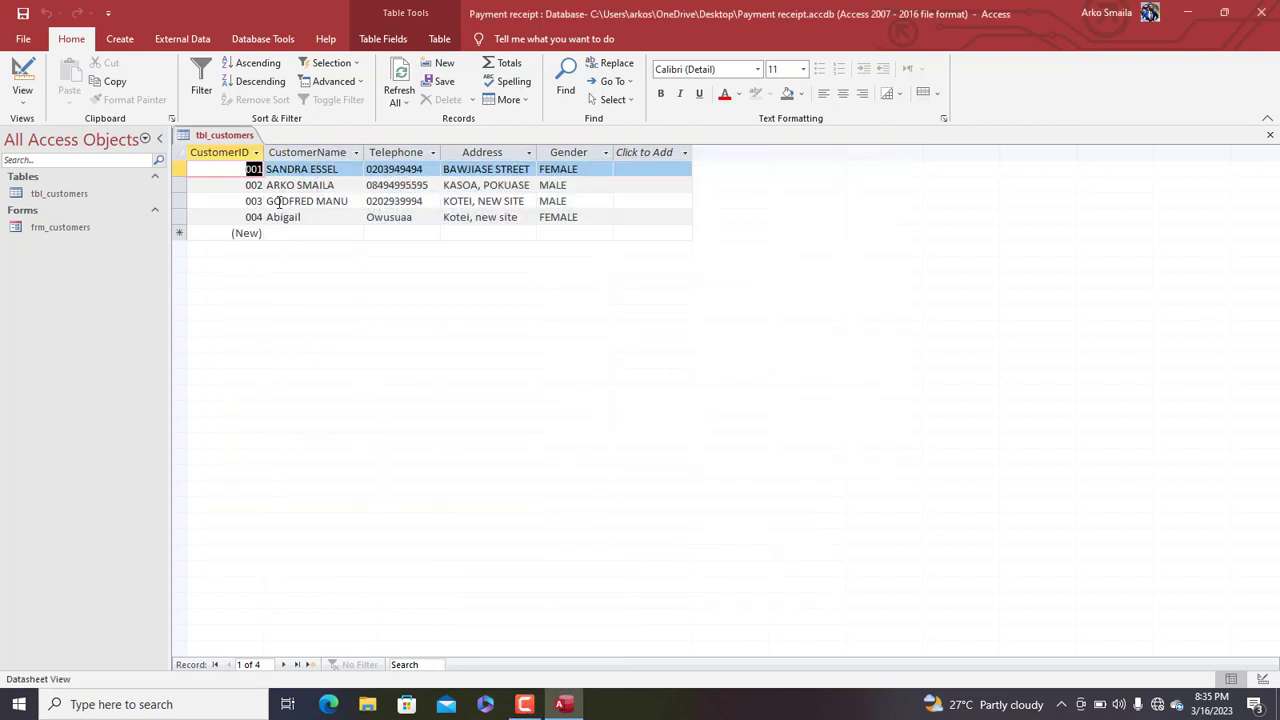
Close all open objects and discard an accidentally started query design
right_click(250, 138)
click(285, 190)
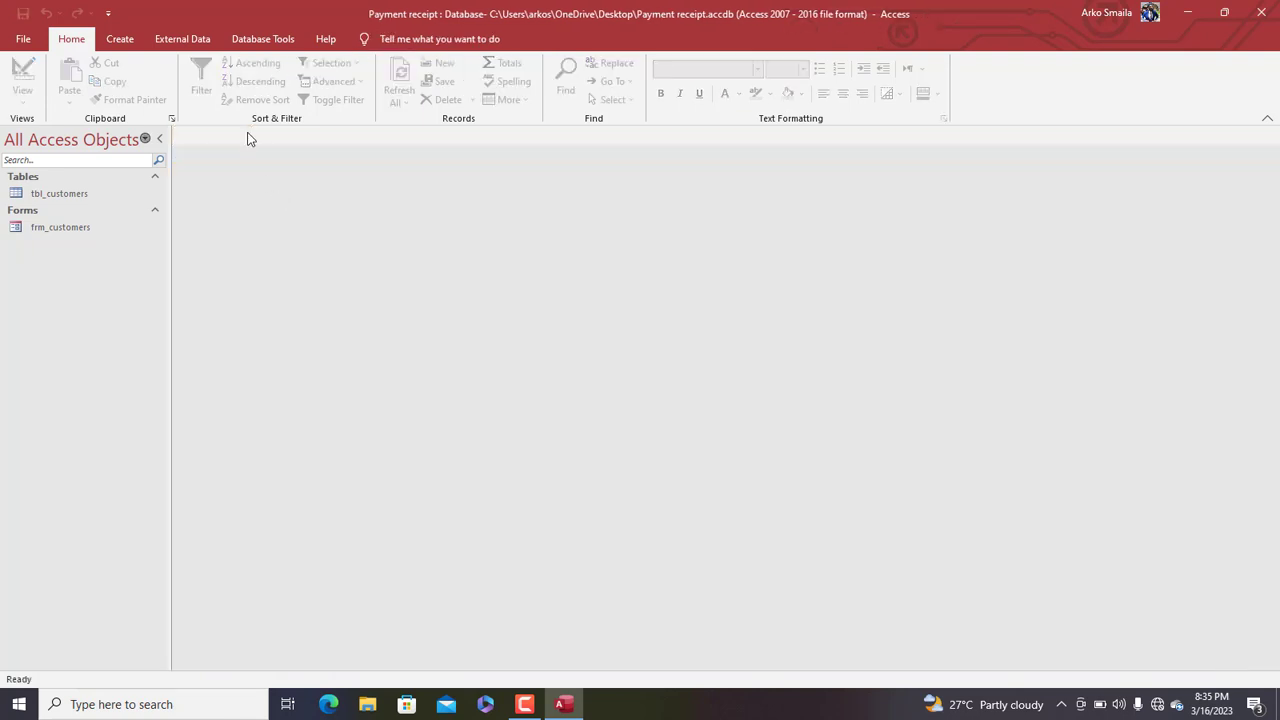
click(120, 40)
click(250, 100)
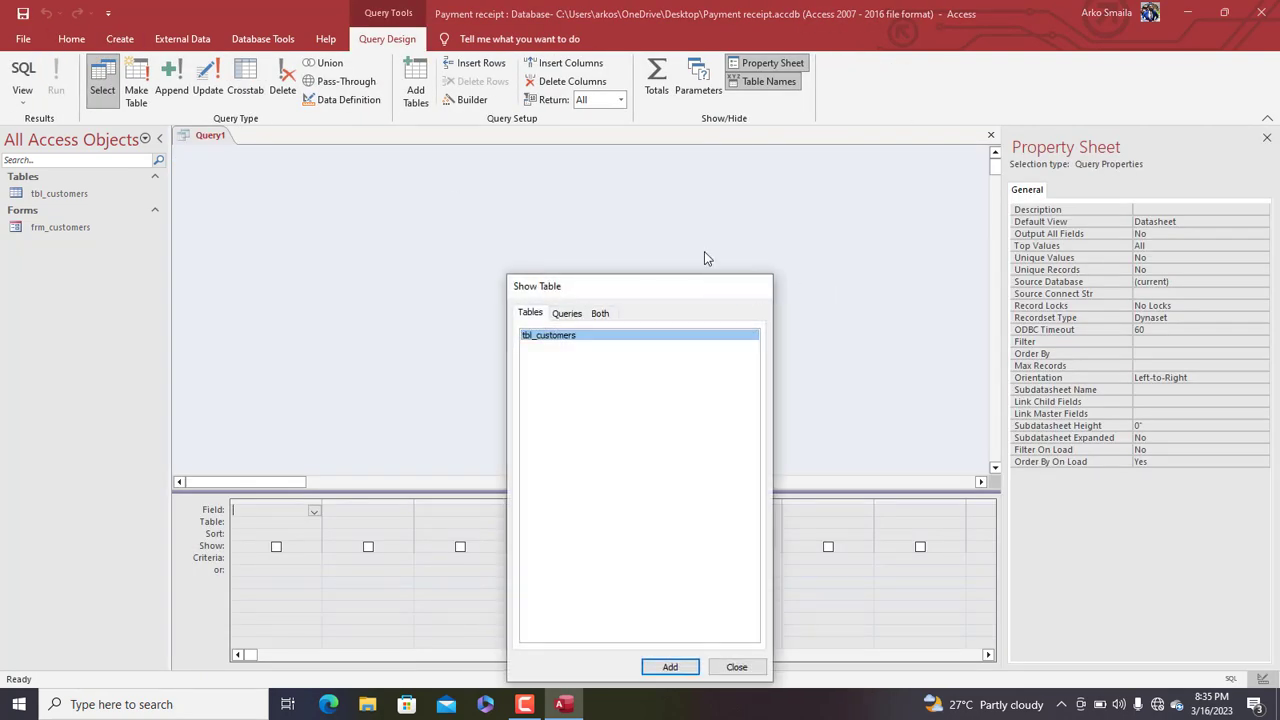
click(754, 286)
right_click(187, 138)
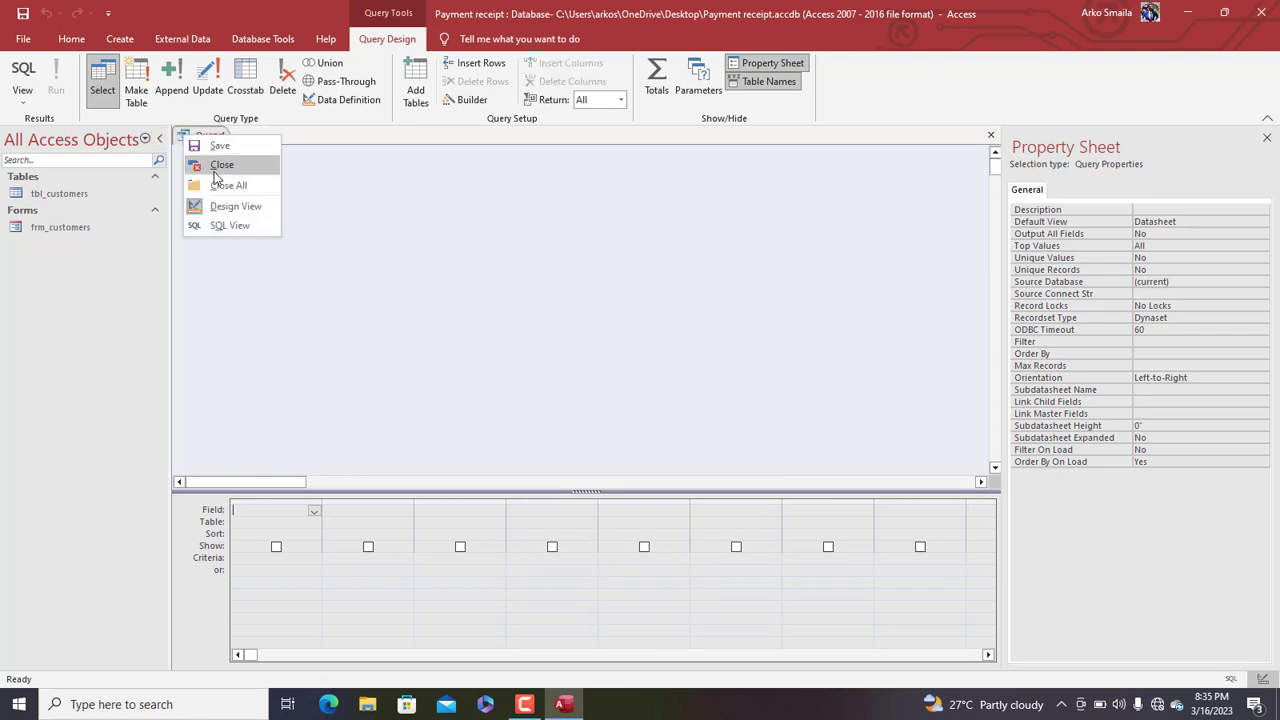
click(240, 165)
Start a new table design with a PaymentID AutoNumber field and a Customer field
click(120, 39)
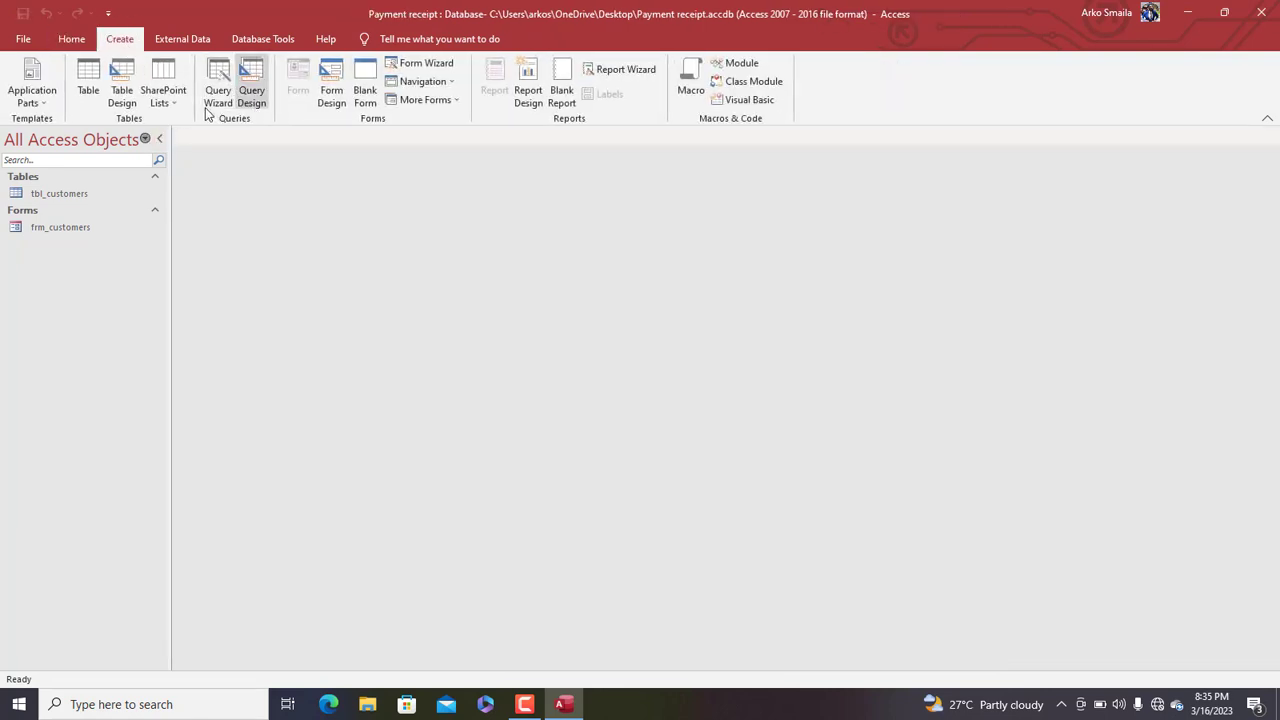
click(125, 95)
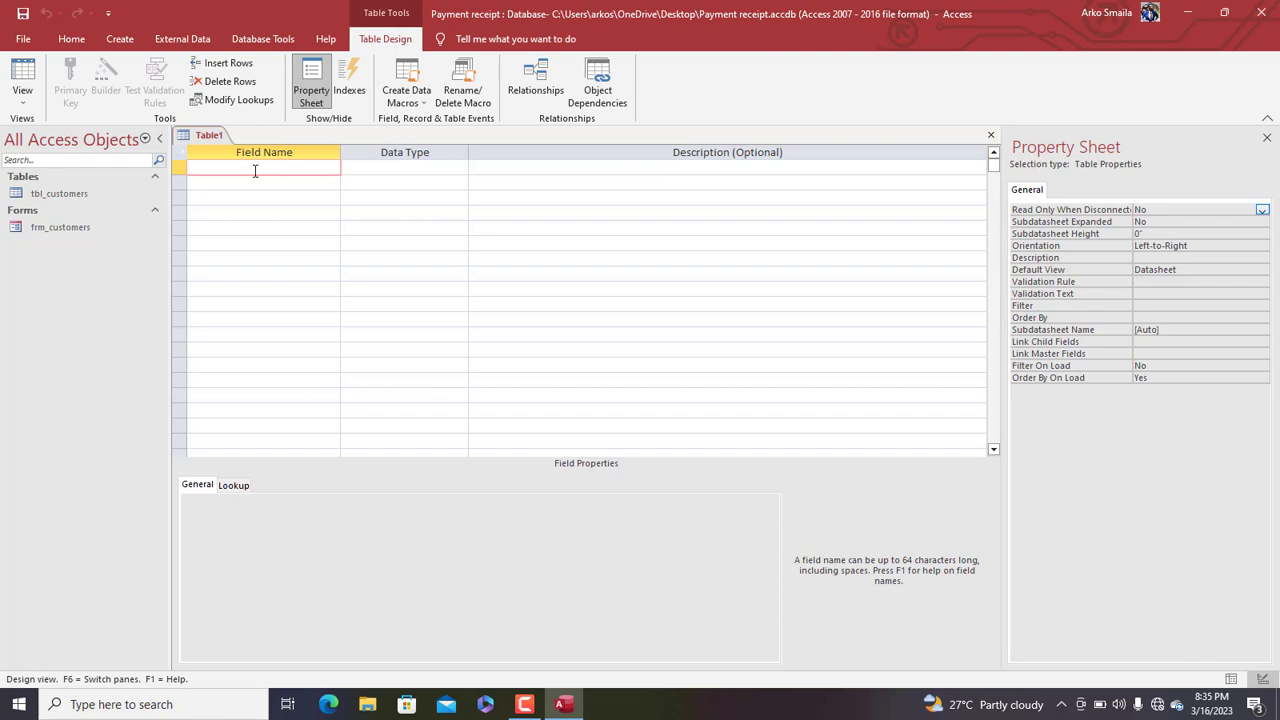
text(p)
key(BackSpace)
text(PaymentID)
key(Tab)
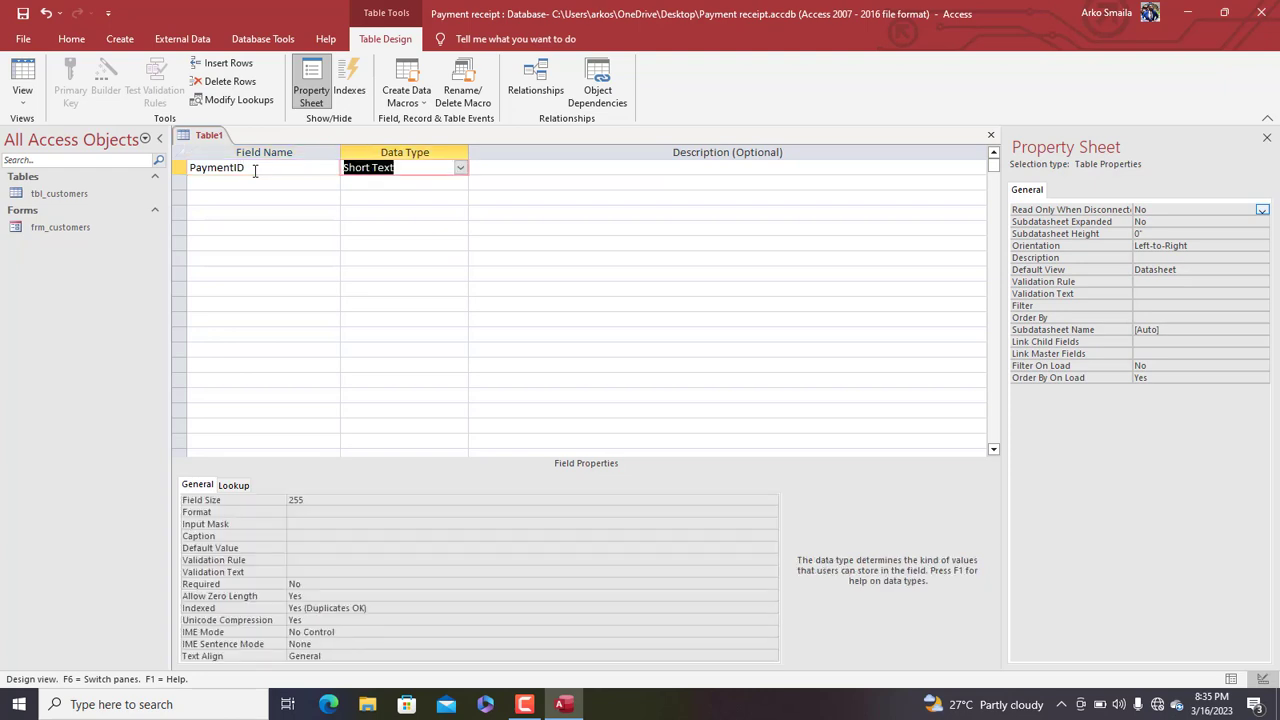
text(autoNumber)
key(Tab)
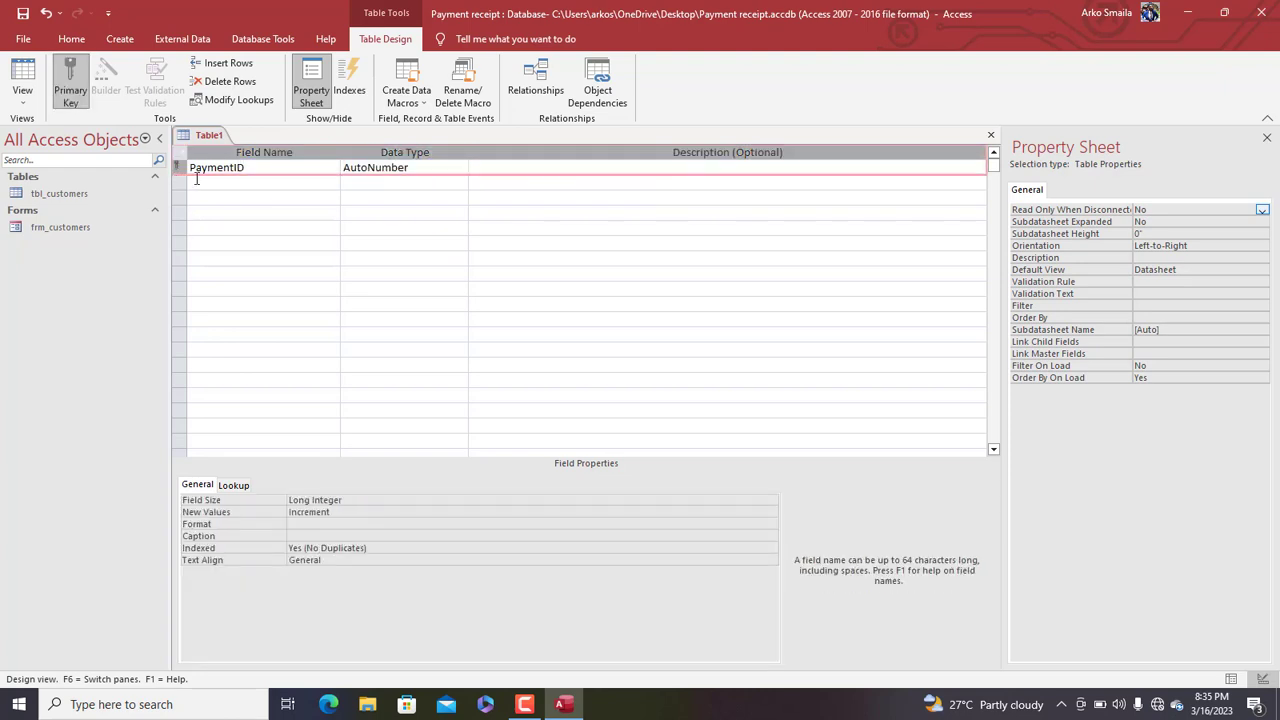
click(201, 184)
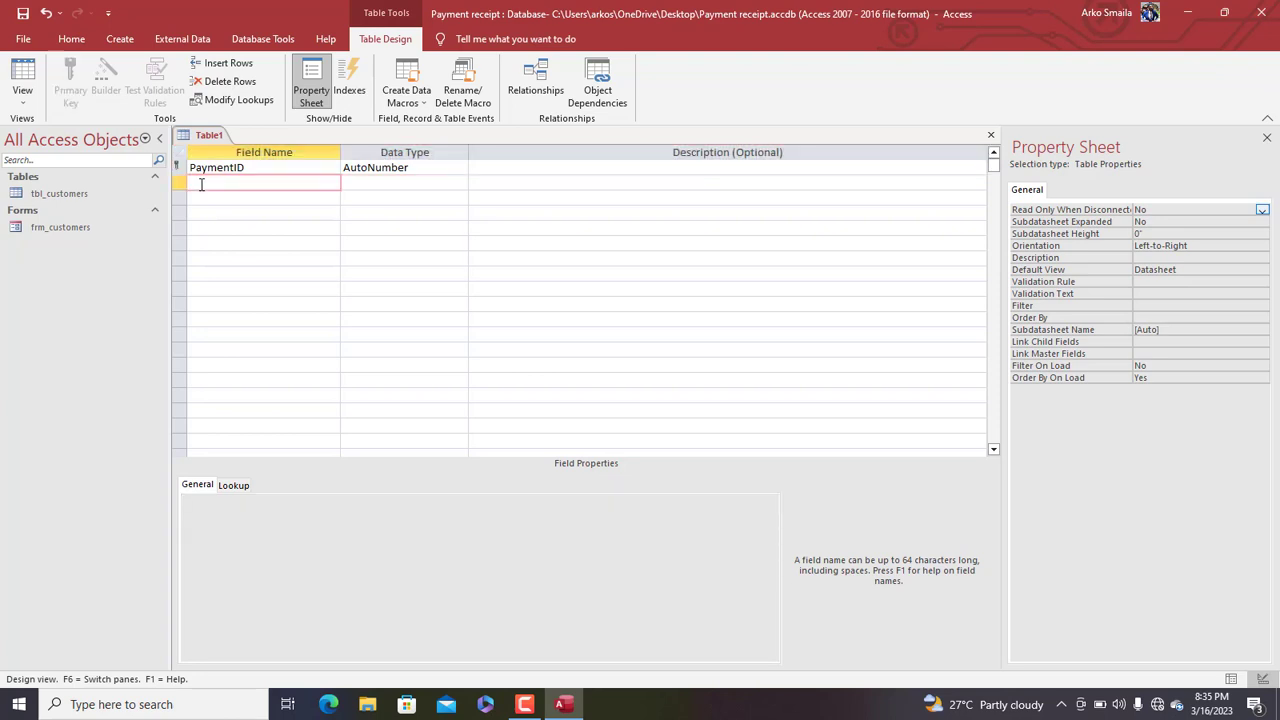
text(Customer)
key(Tab)
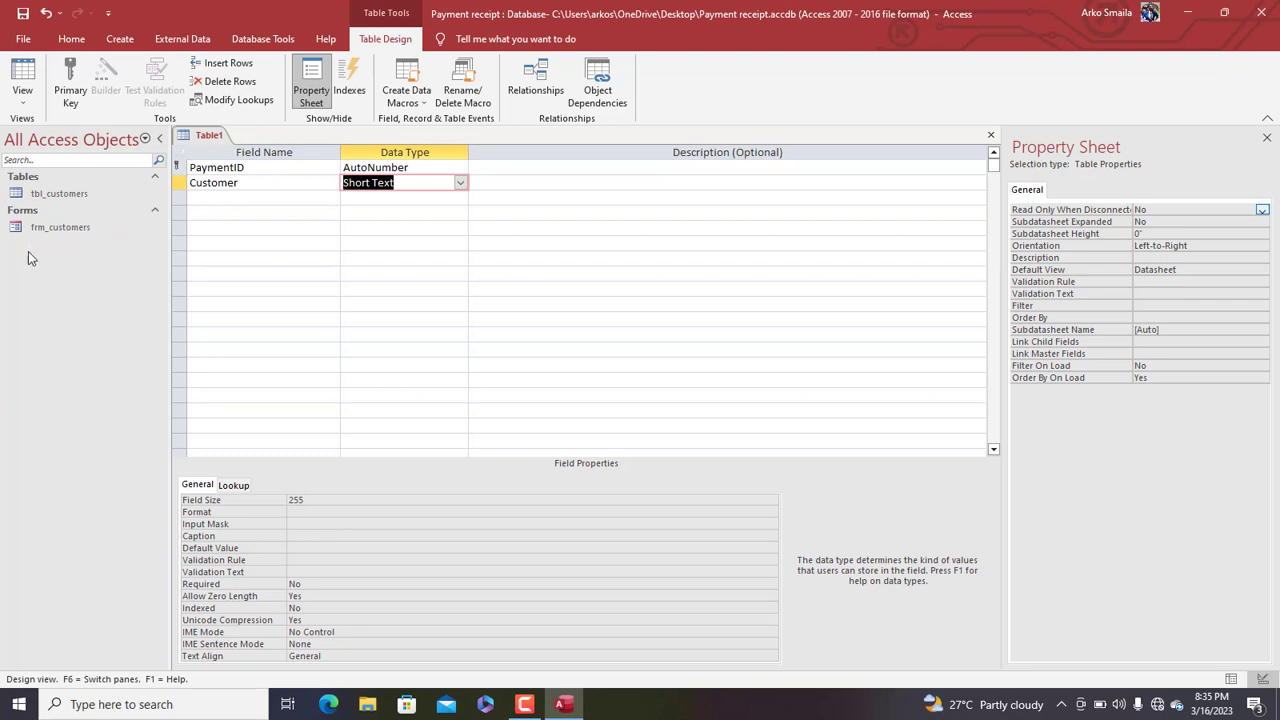
Run the Lookup Wizard on Customer, taking CustomerName from tbl_customers
click(460, 183)
click(400, 395)
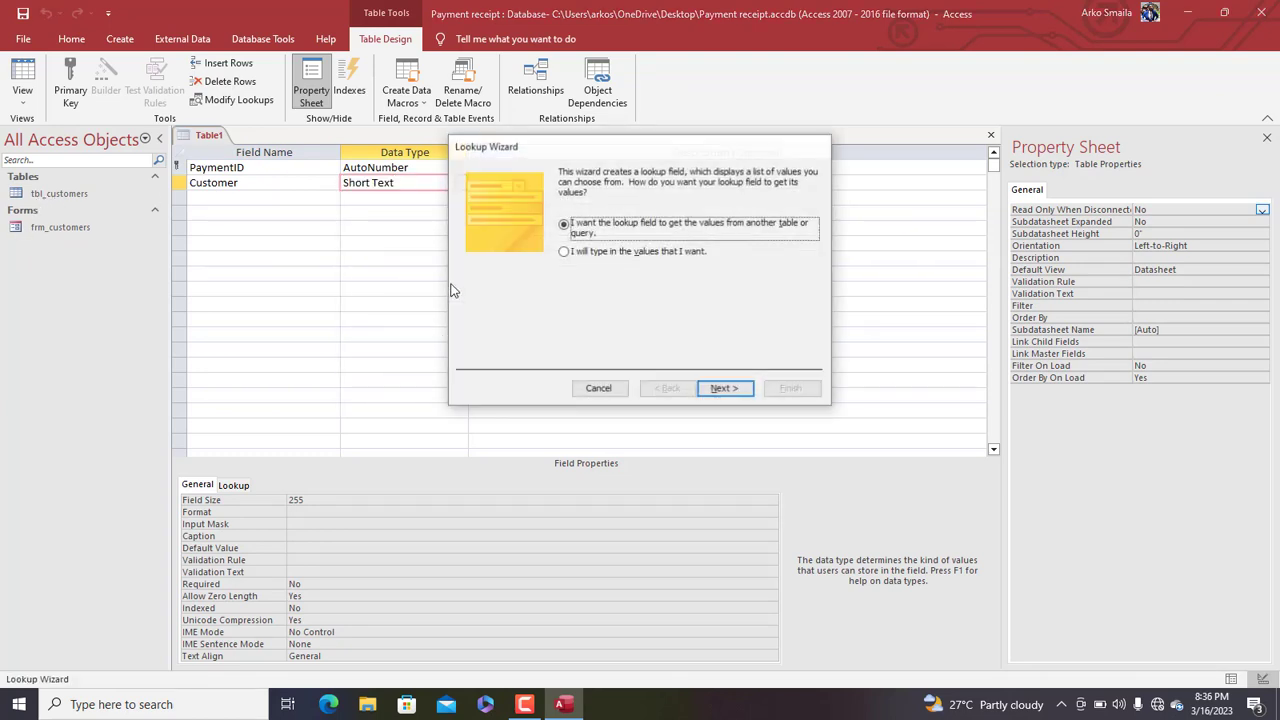
drag(583, 132, 449, 131)
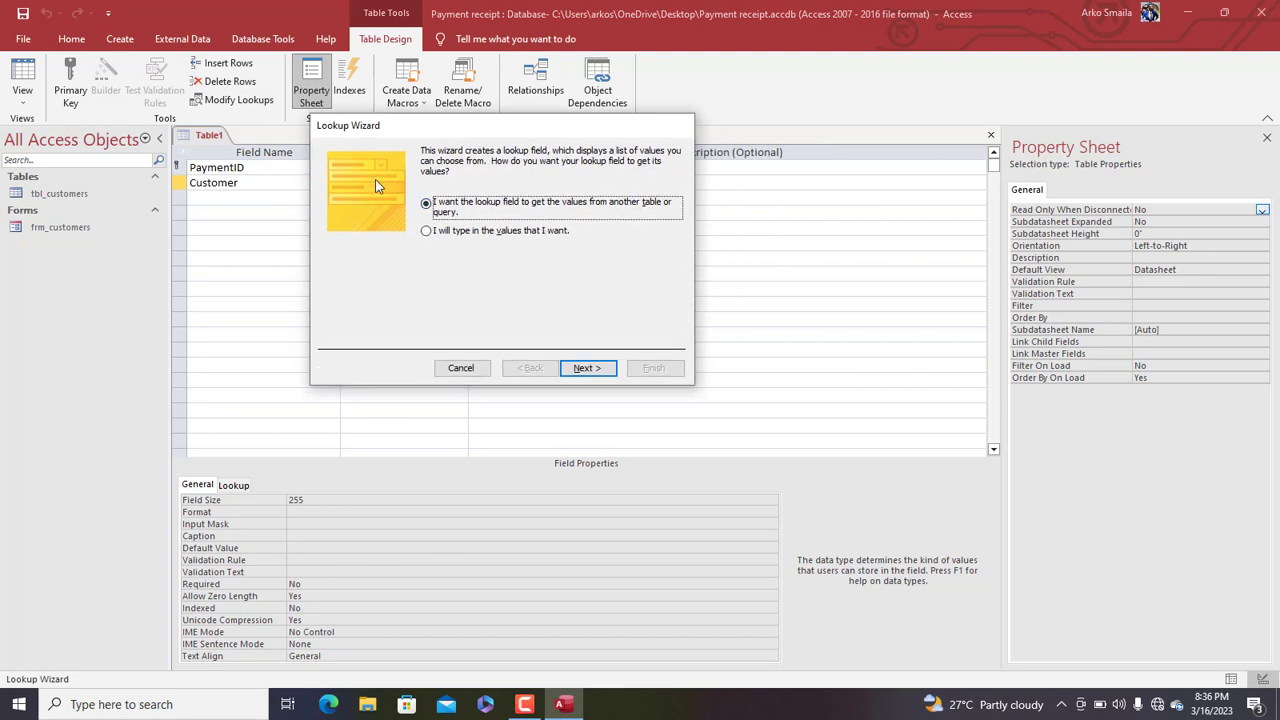
drag(529, 131, 663, 141)
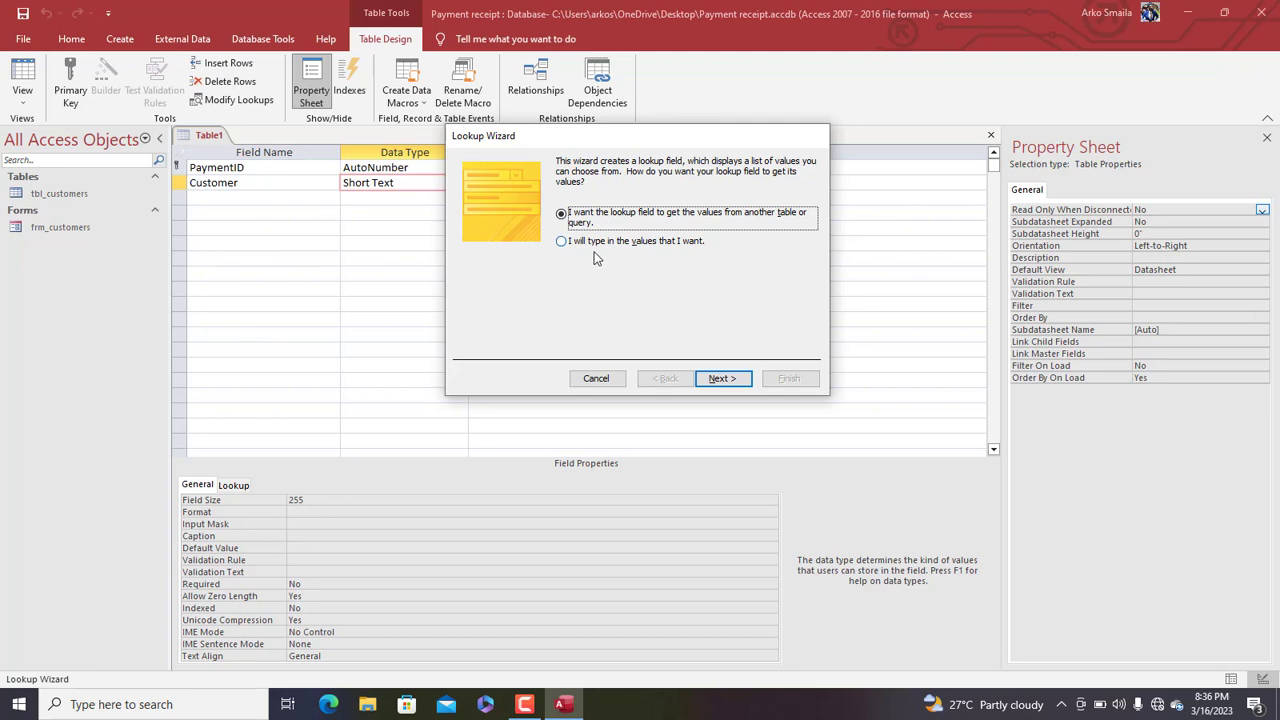
drag(614, 139, 653, 86)
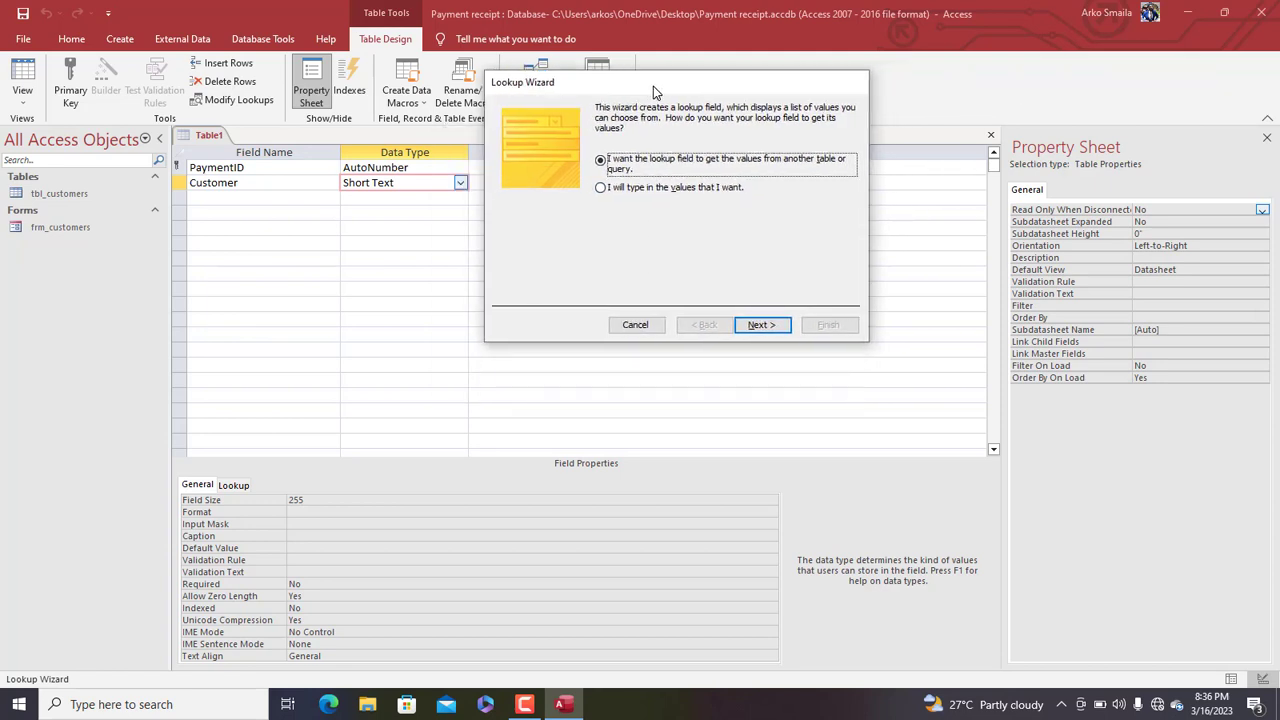
click(757, 330)
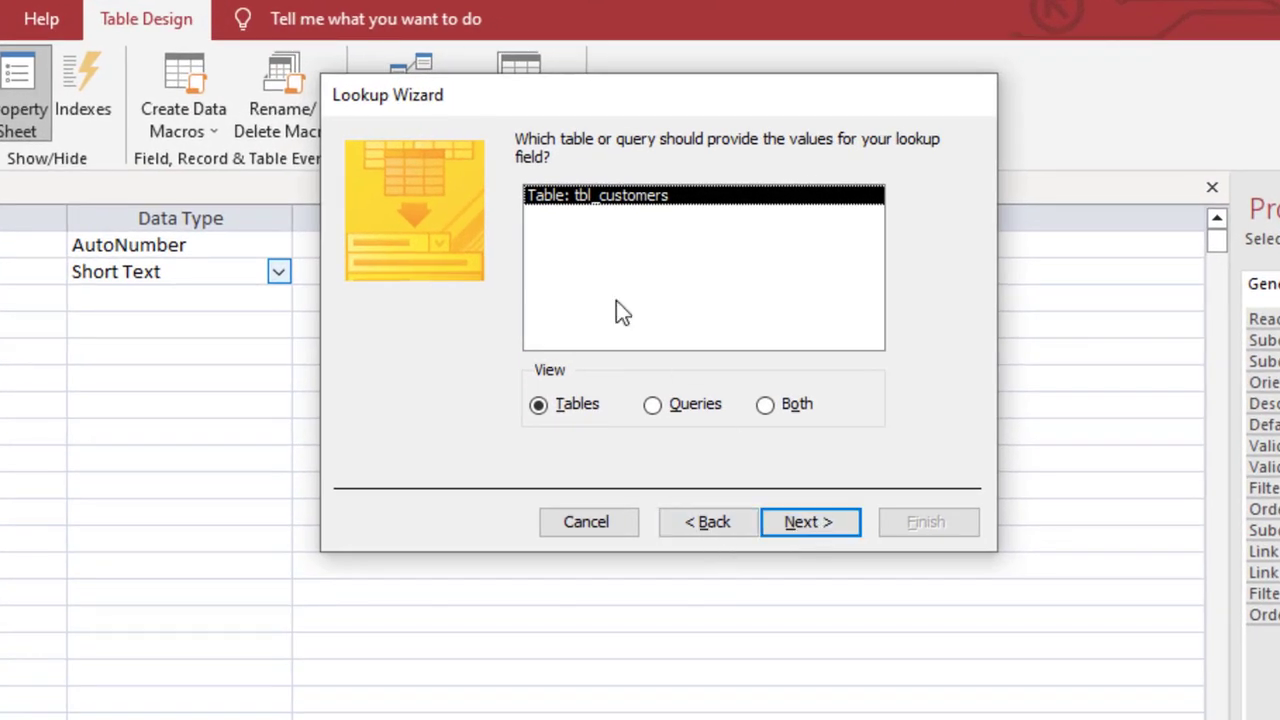
click(821, 528)
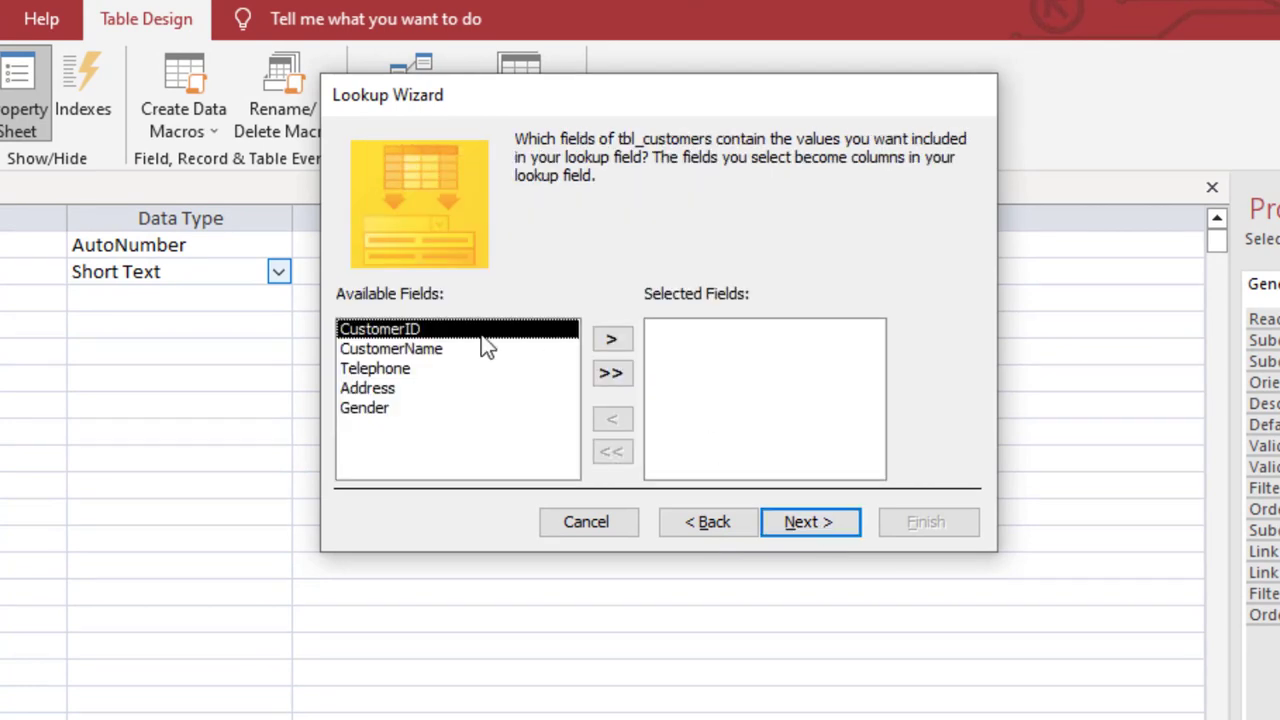
click(424, 354)
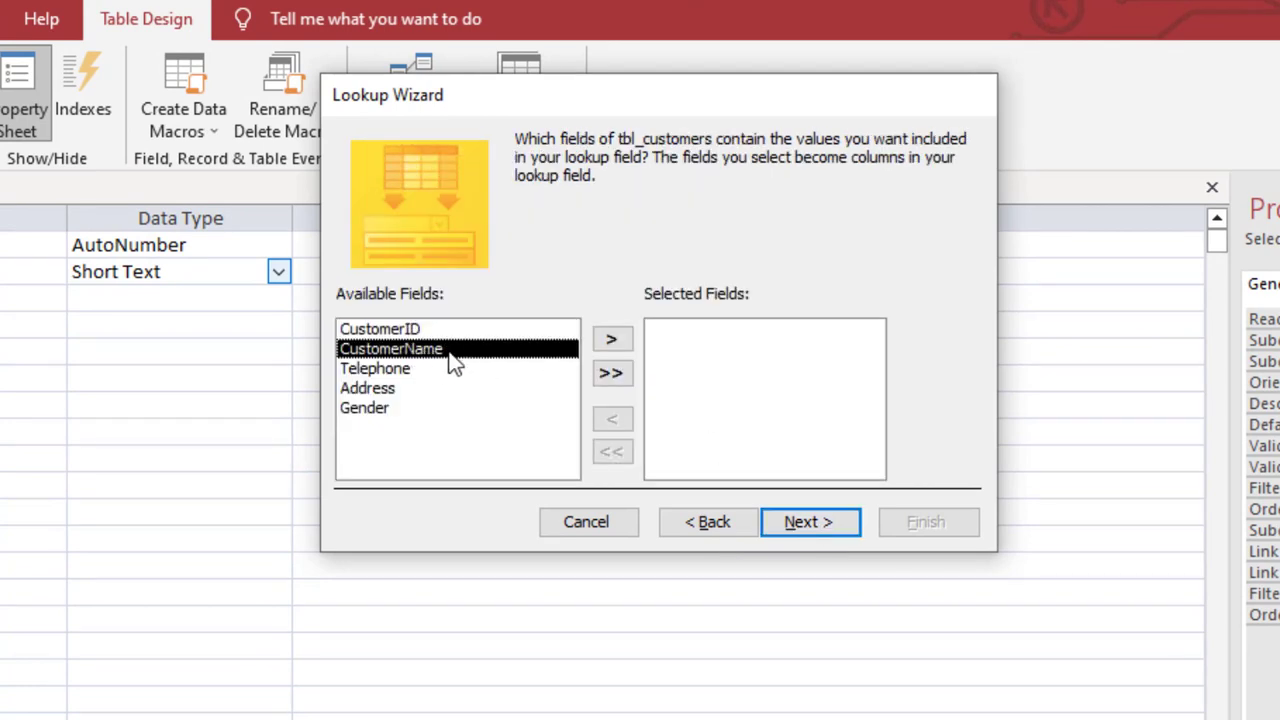
click(611, 339)
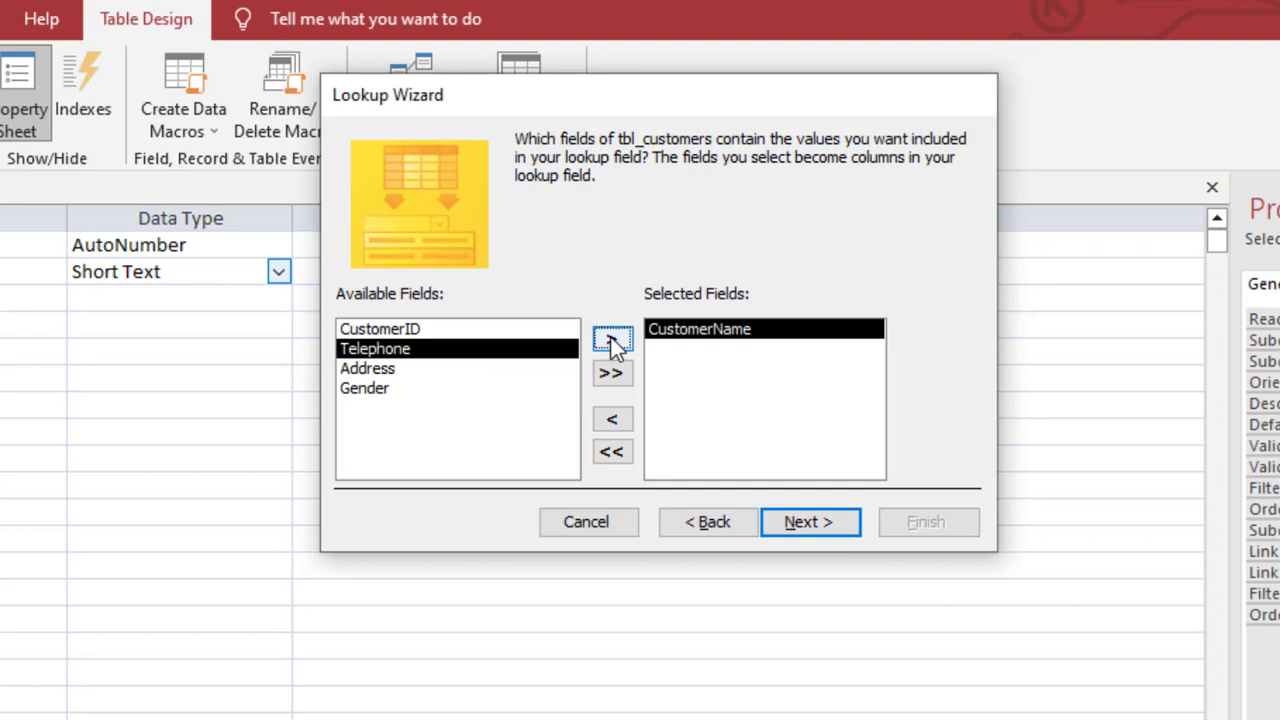
click(801, 523)
Sort the lookup by CustomerID, enable data integrity with Cascade Delete, and finish
click(568, 240)
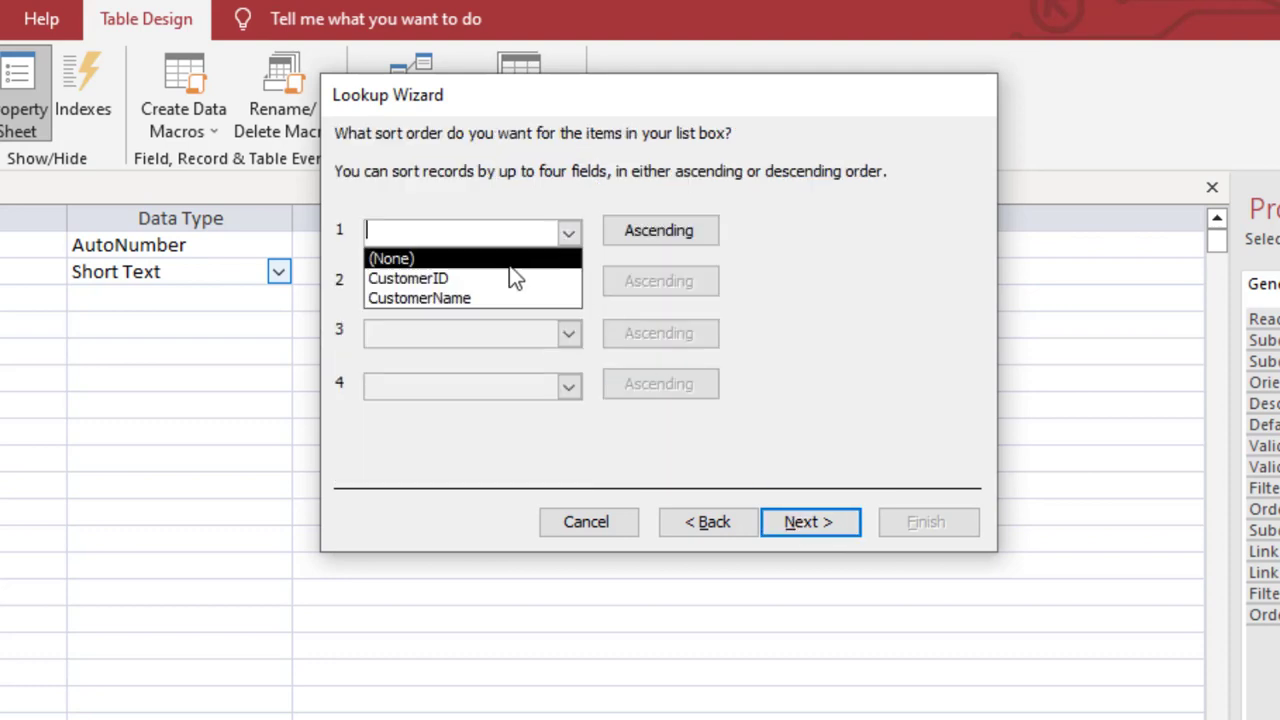
click(502, 277)
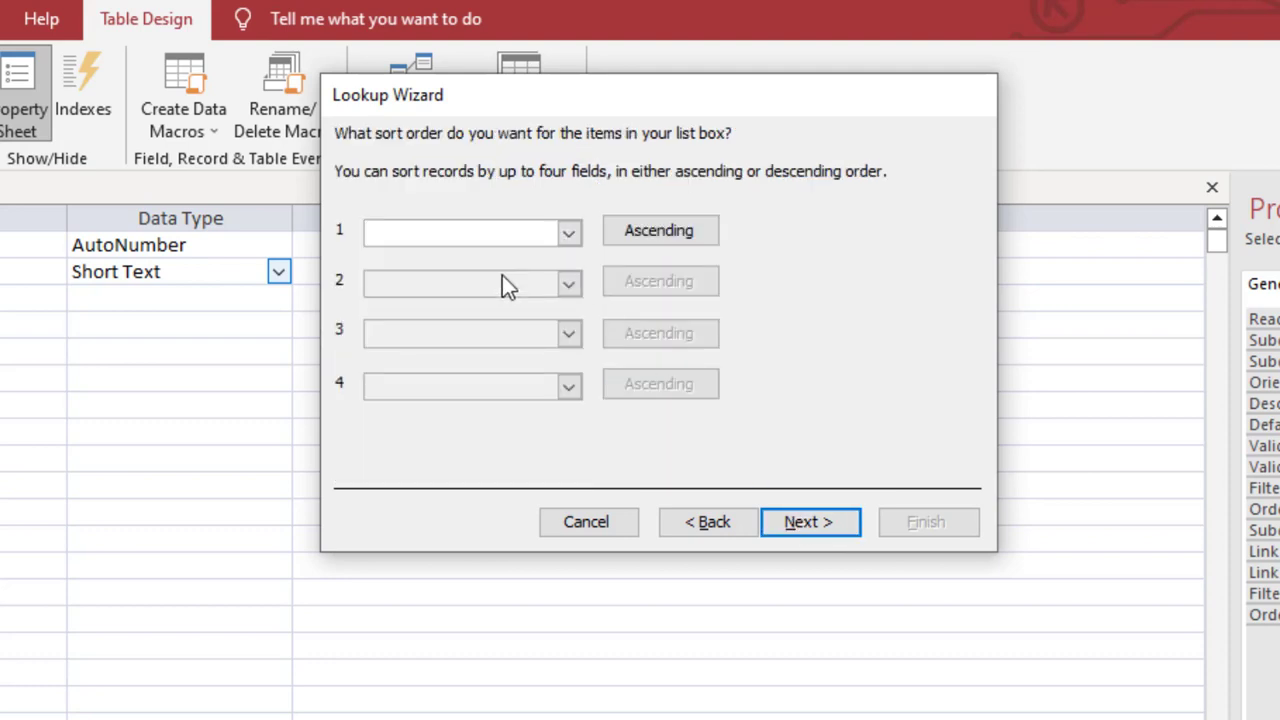
click(802, 524)
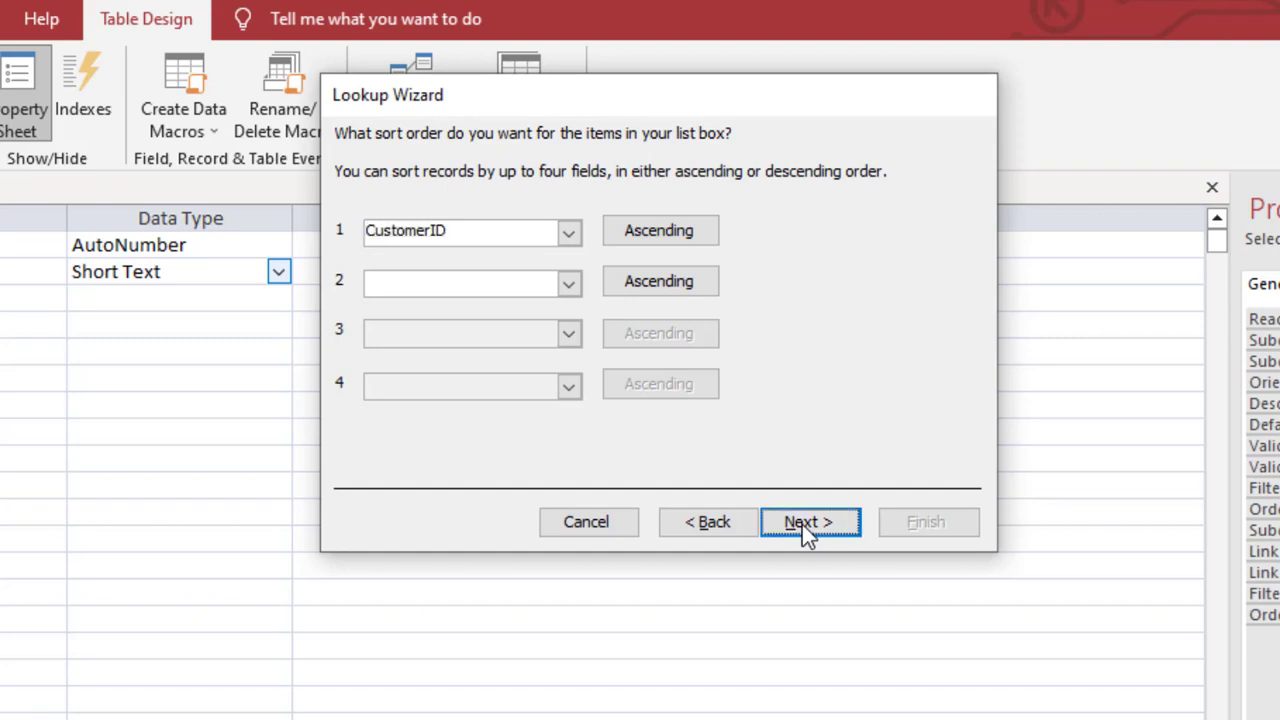
click(783, 531)
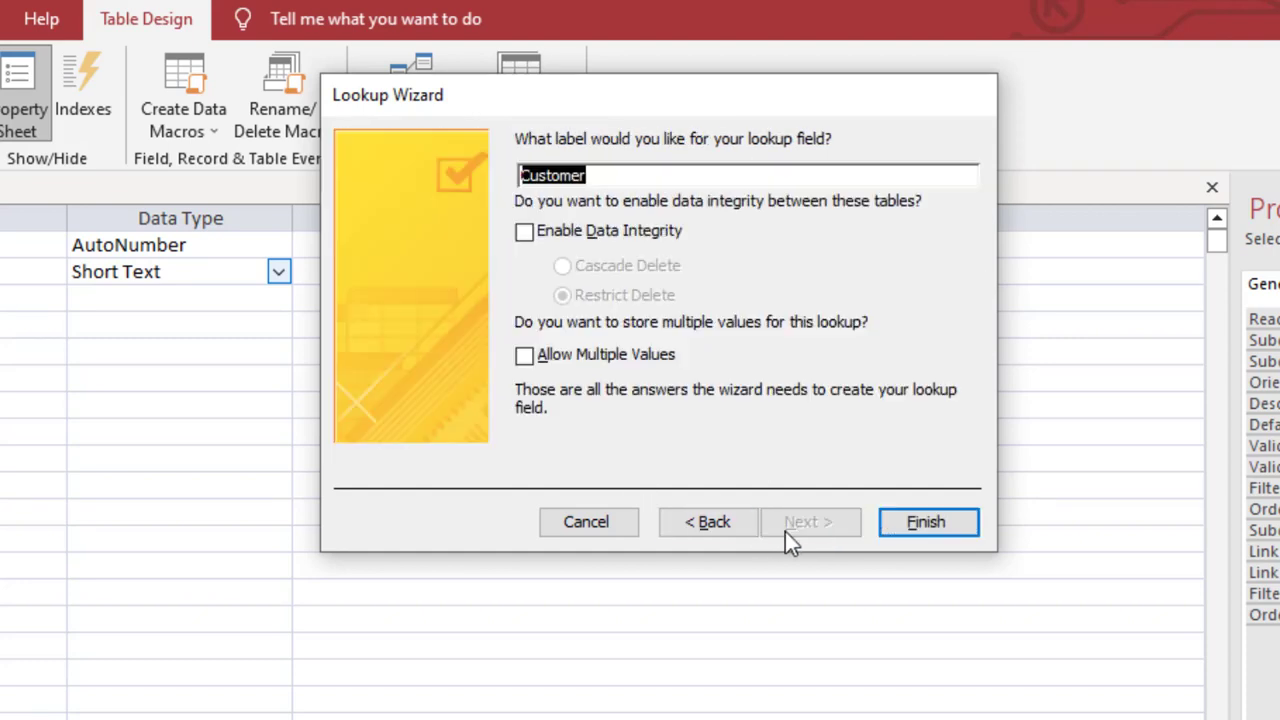
click(548, 230)
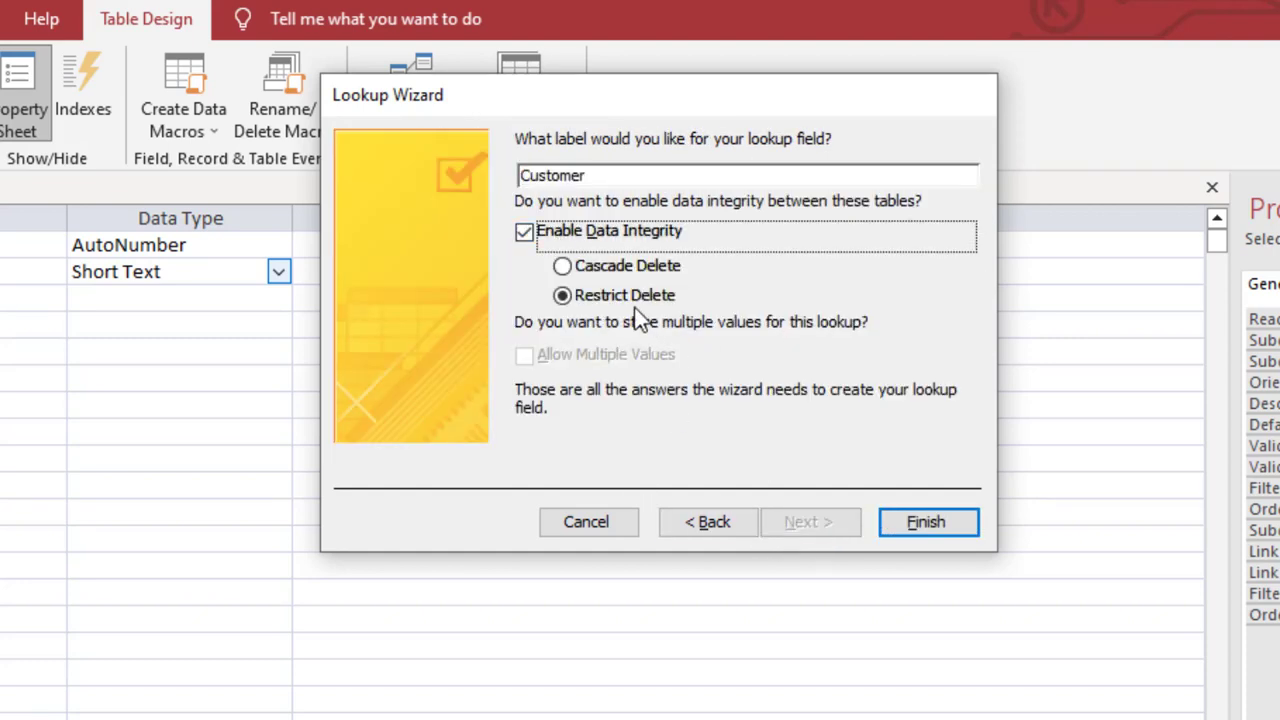
drag(634, 78, 424, 172)
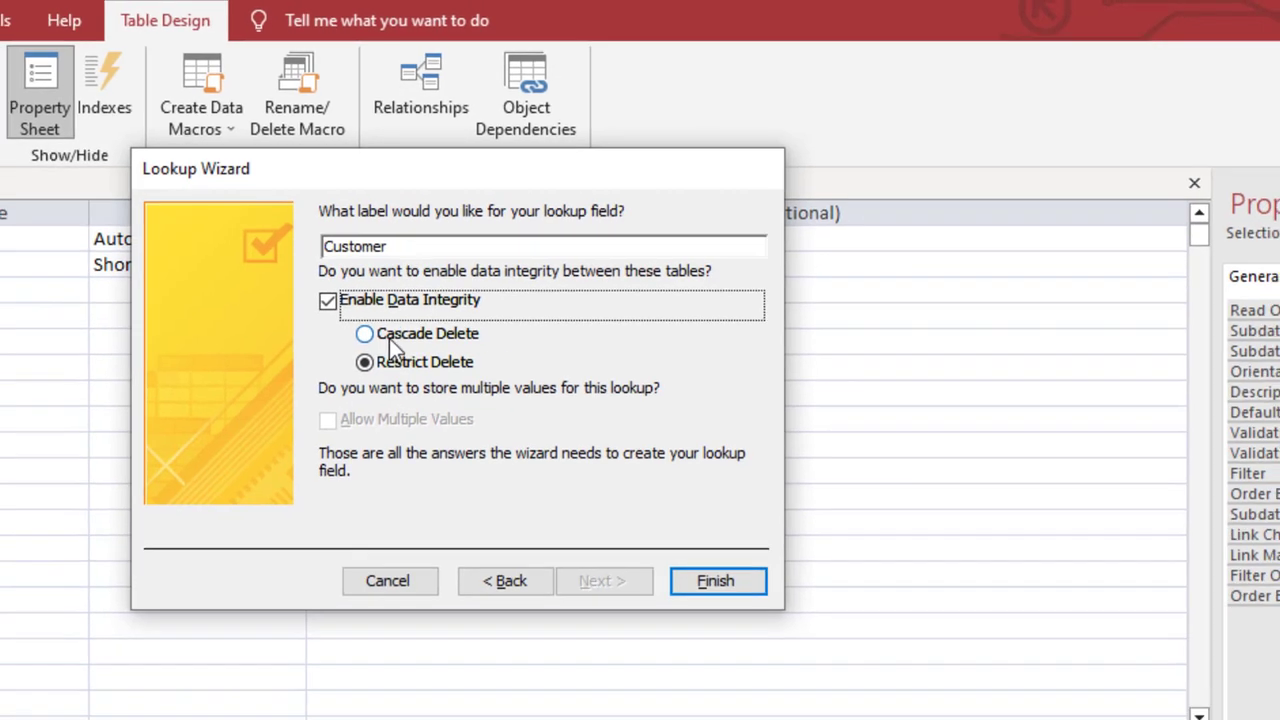
click(390, 343)
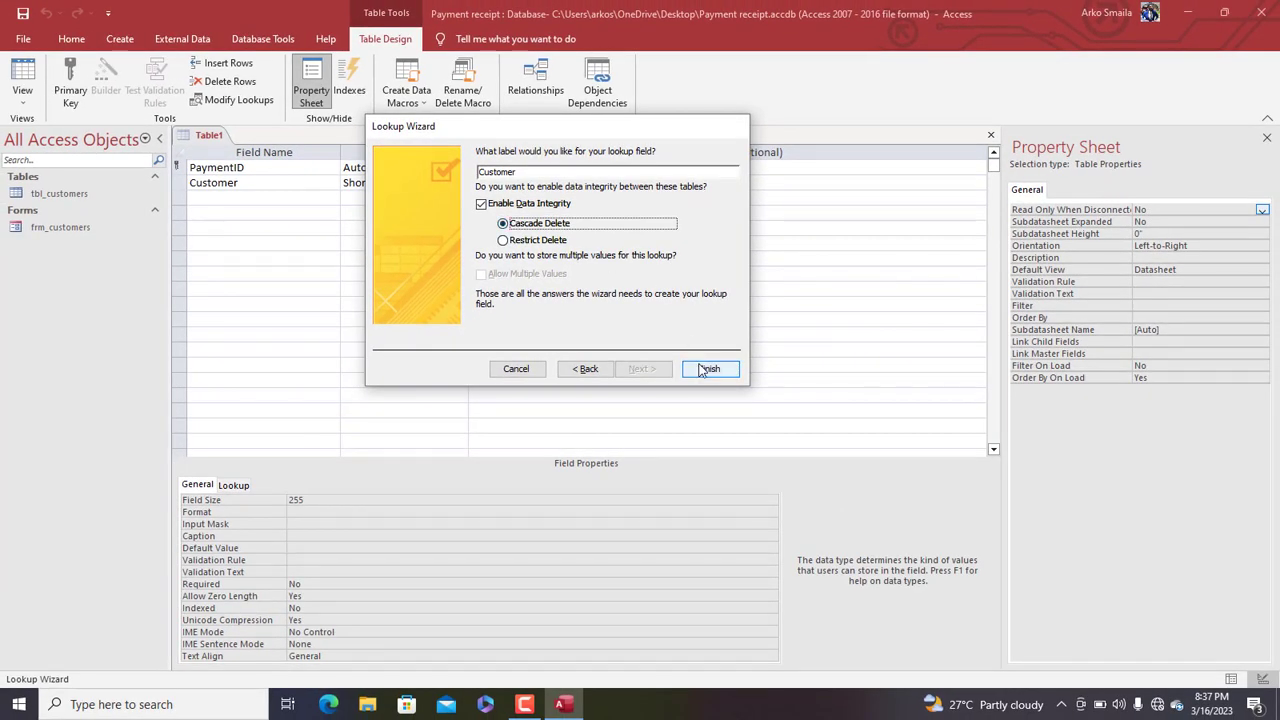
click(703, 368)
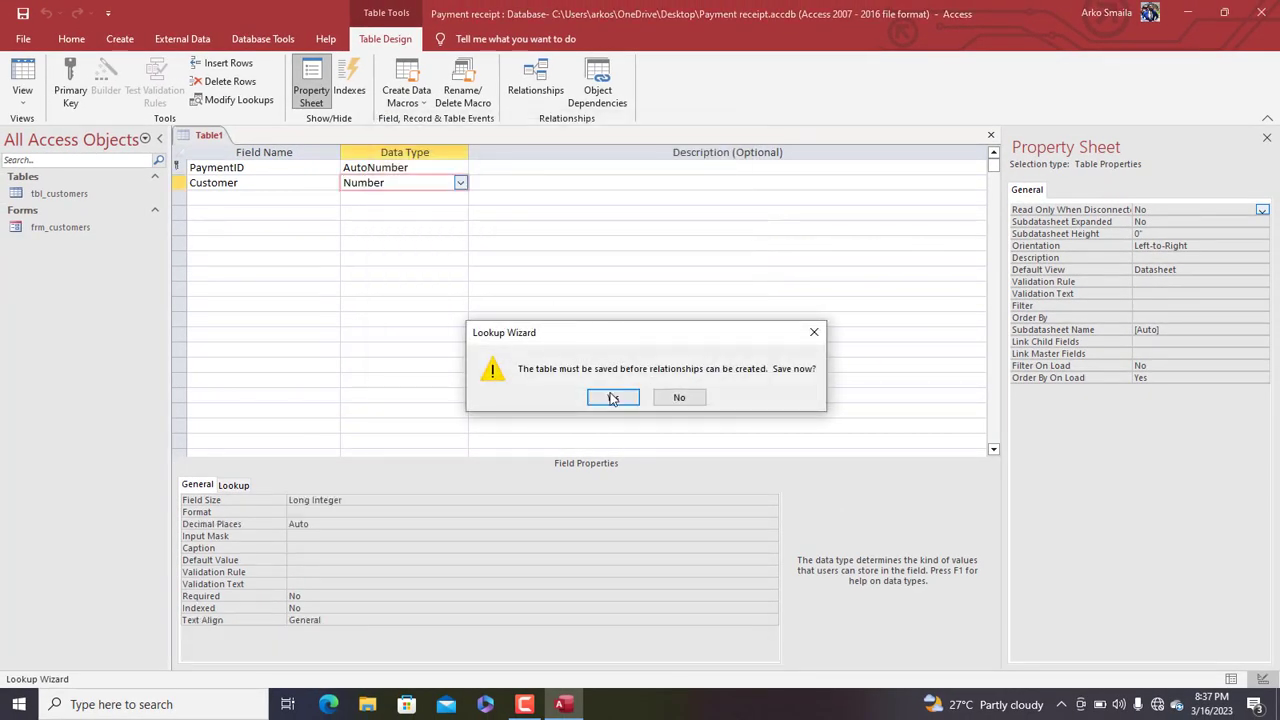
Save the new table under the name tbl_payments
click(618, 397)
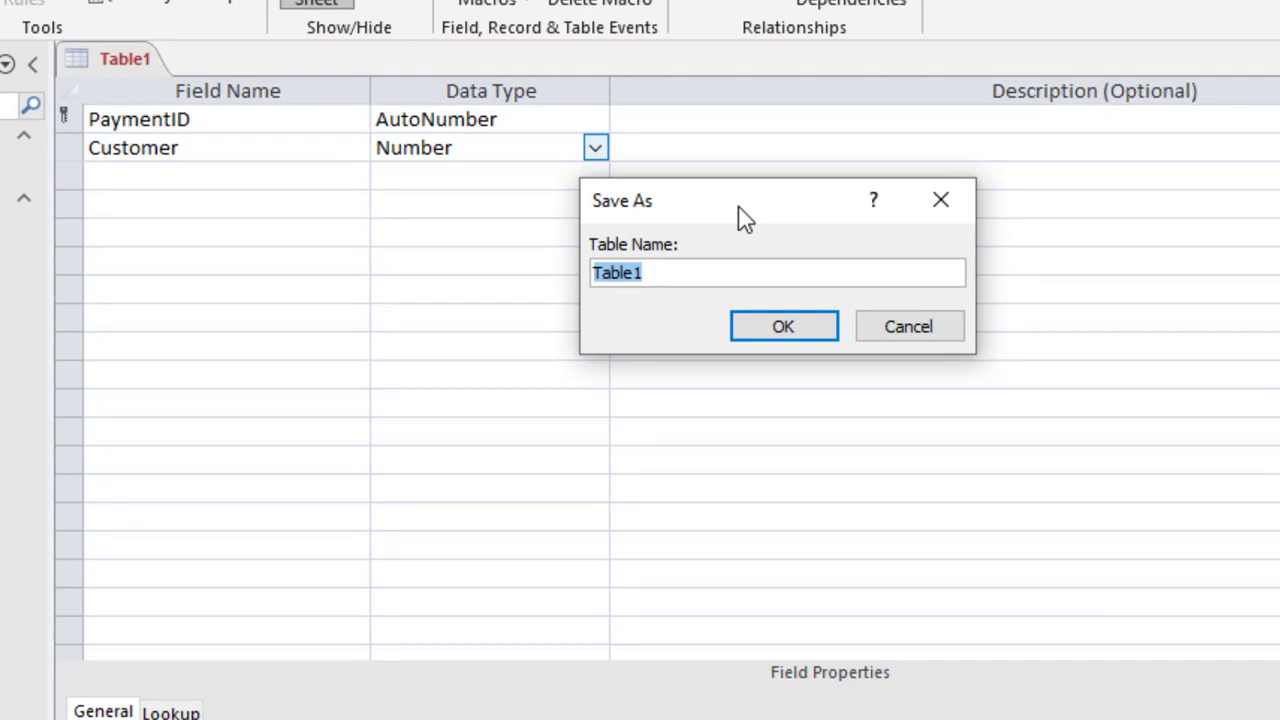
text(tbl)
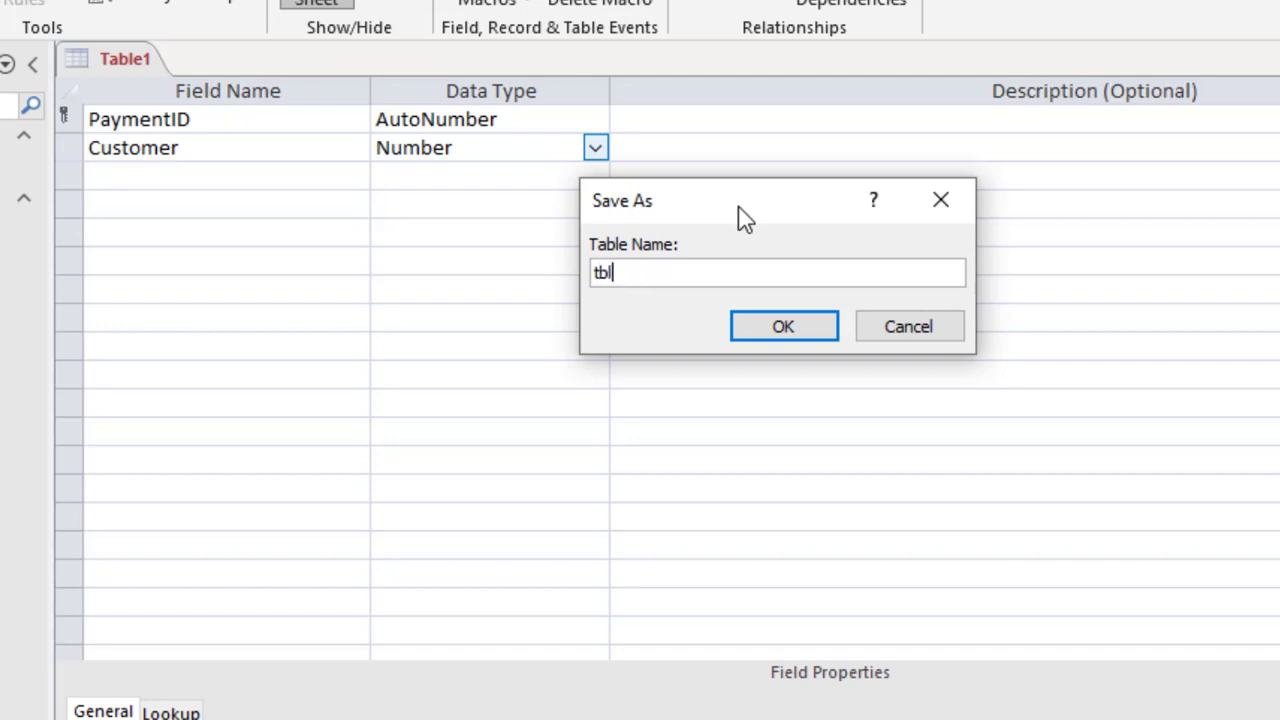
text(_paymn)
text(nts)
key(Return)
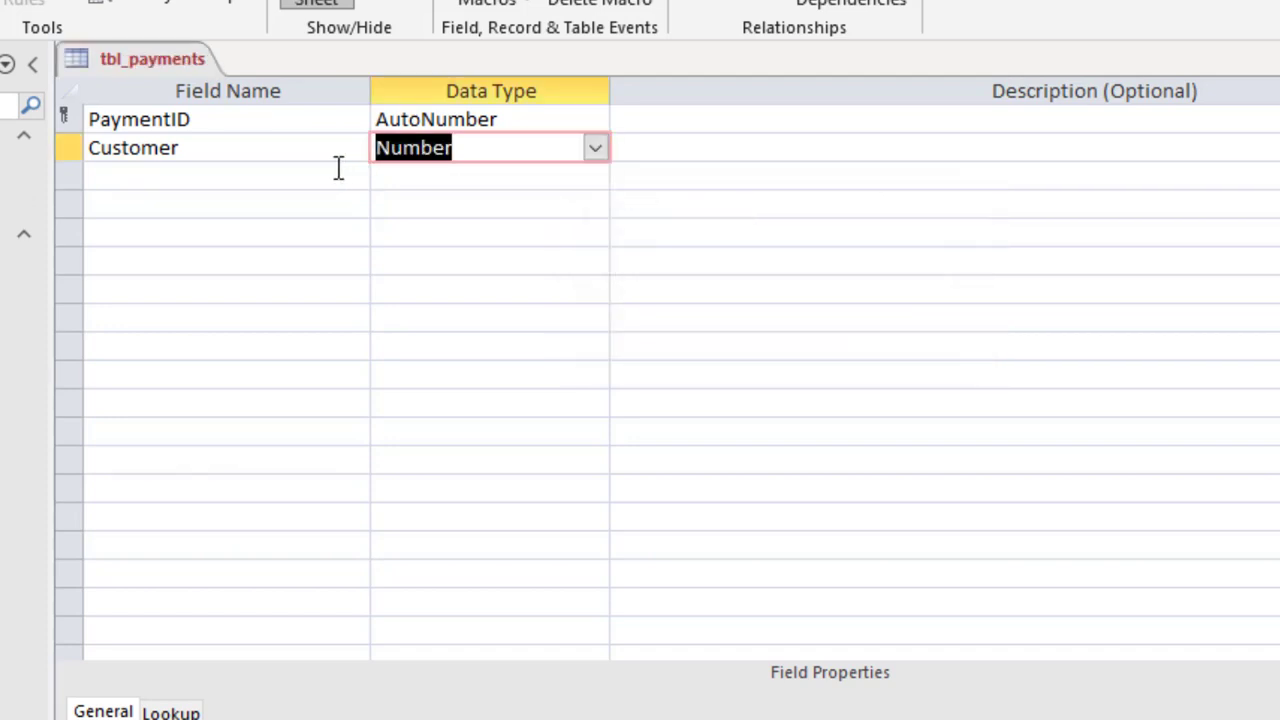
click(244, 183)
Add PaymentDate and PaymentTime fields, both of Date/Time type
text(Pay)
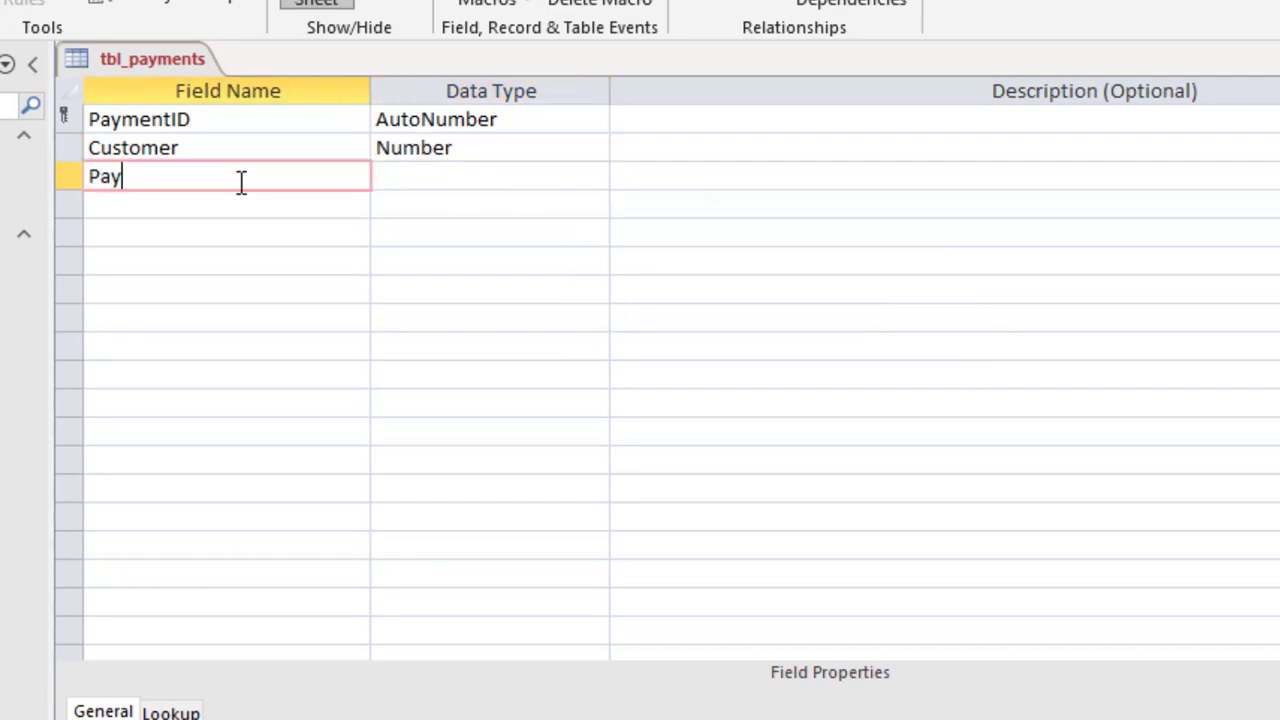
text(mentDate)
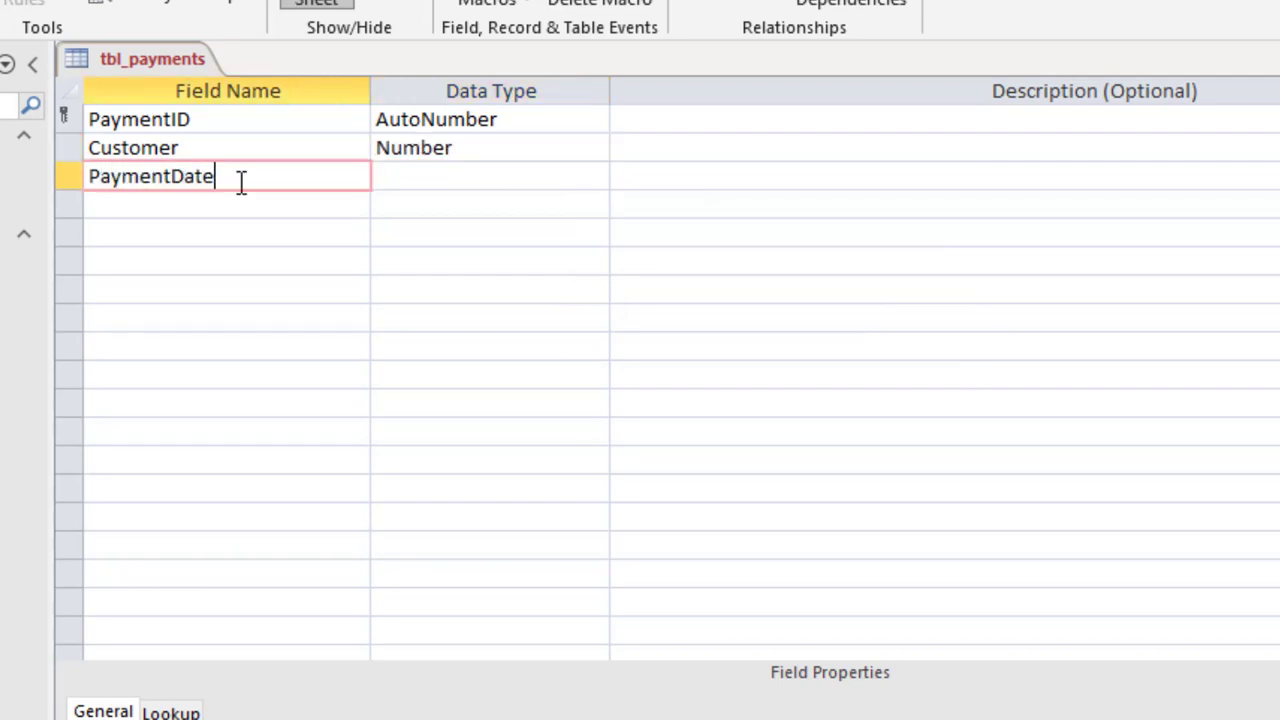
key(Tab)
text(d)
key(Tab)
click(178, 196)
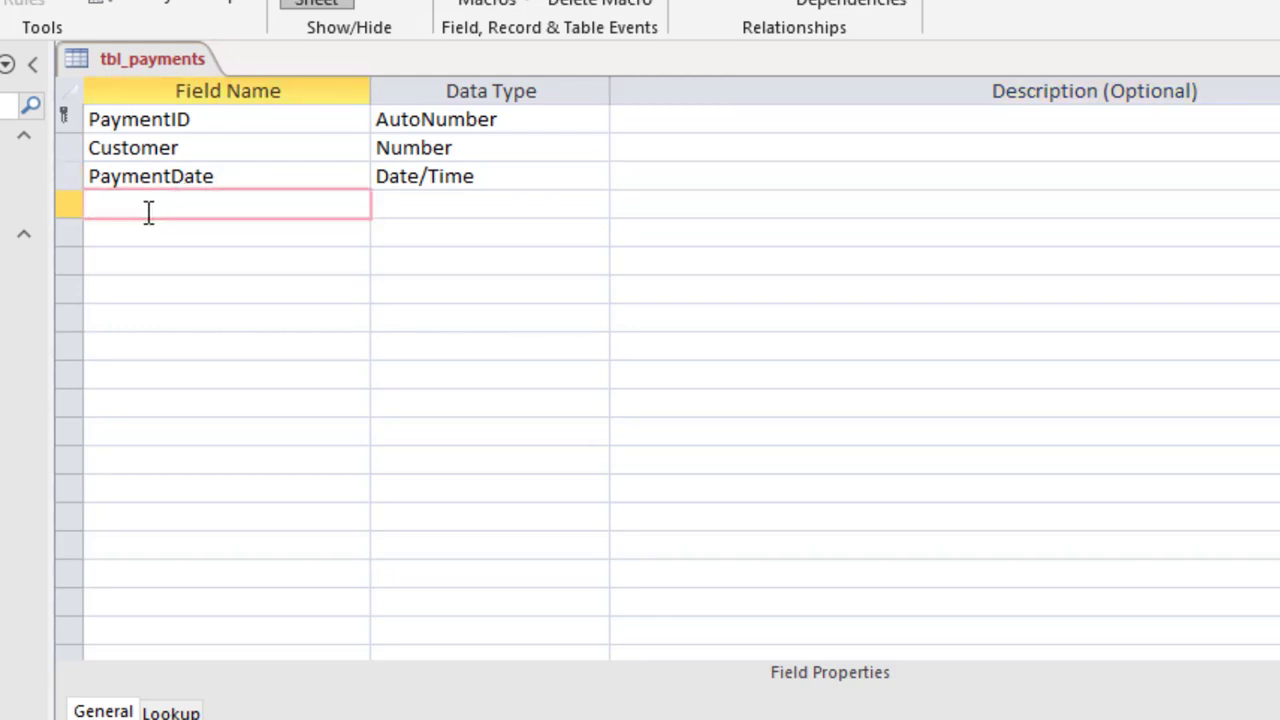
text(PaymentTime)
key(Tab)
text(da)
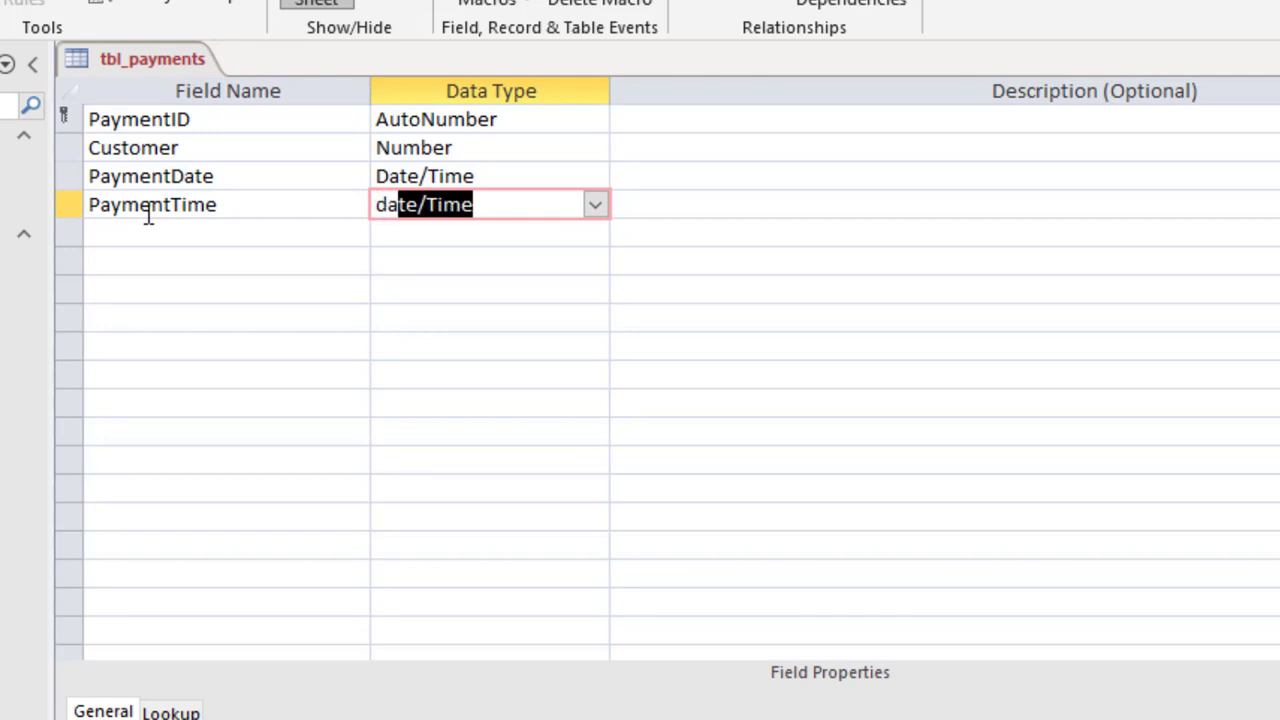
click(600, 206)
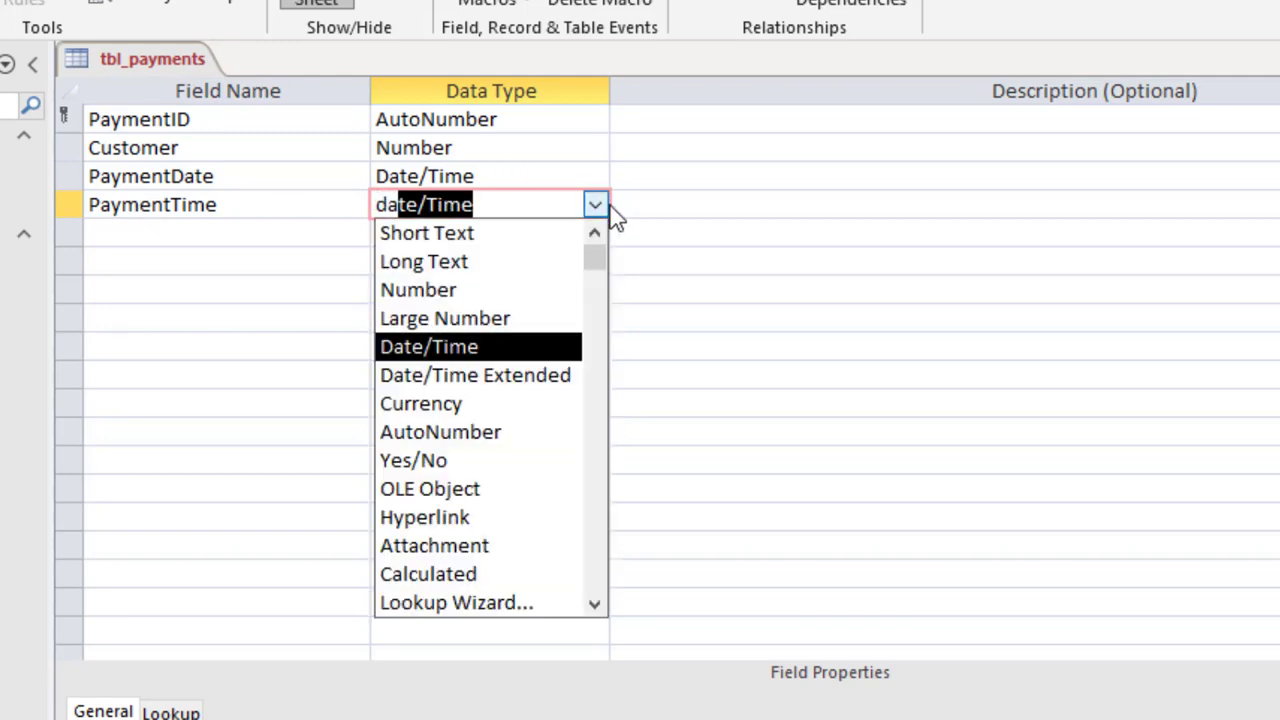
click(452, 347)
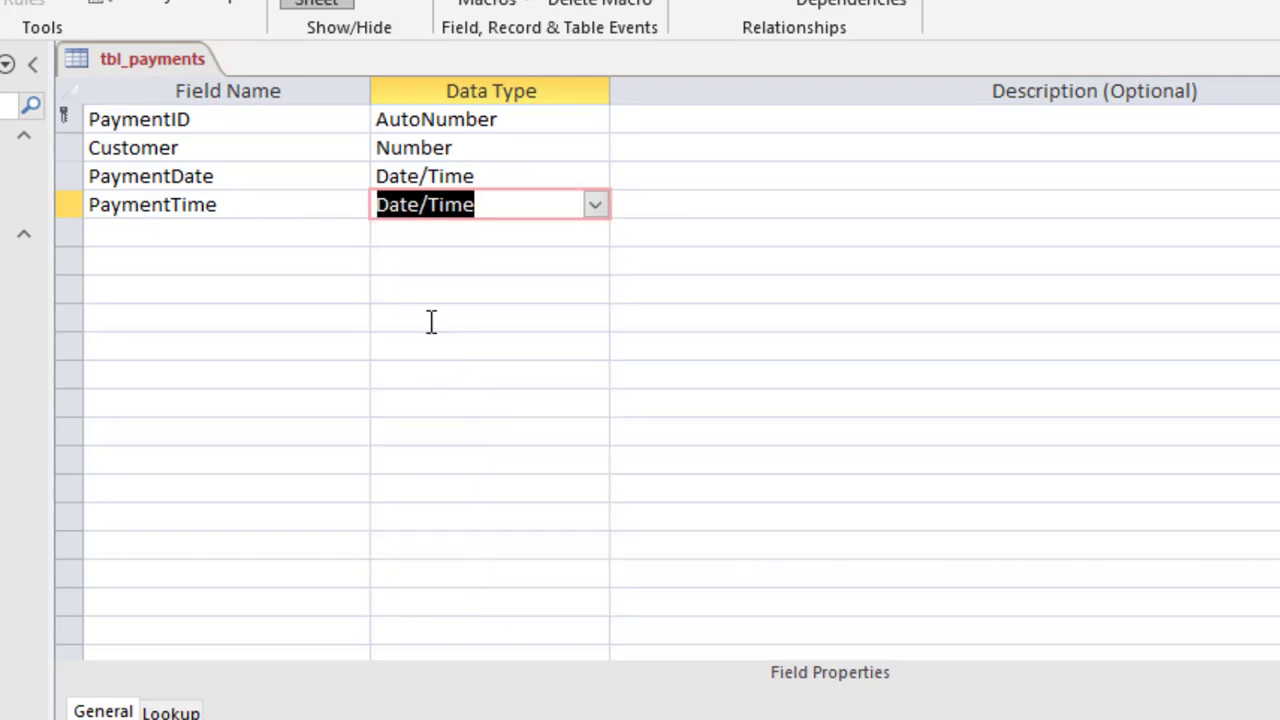
Add an Amount field of Currency type and select it for editing
click(173, 227)
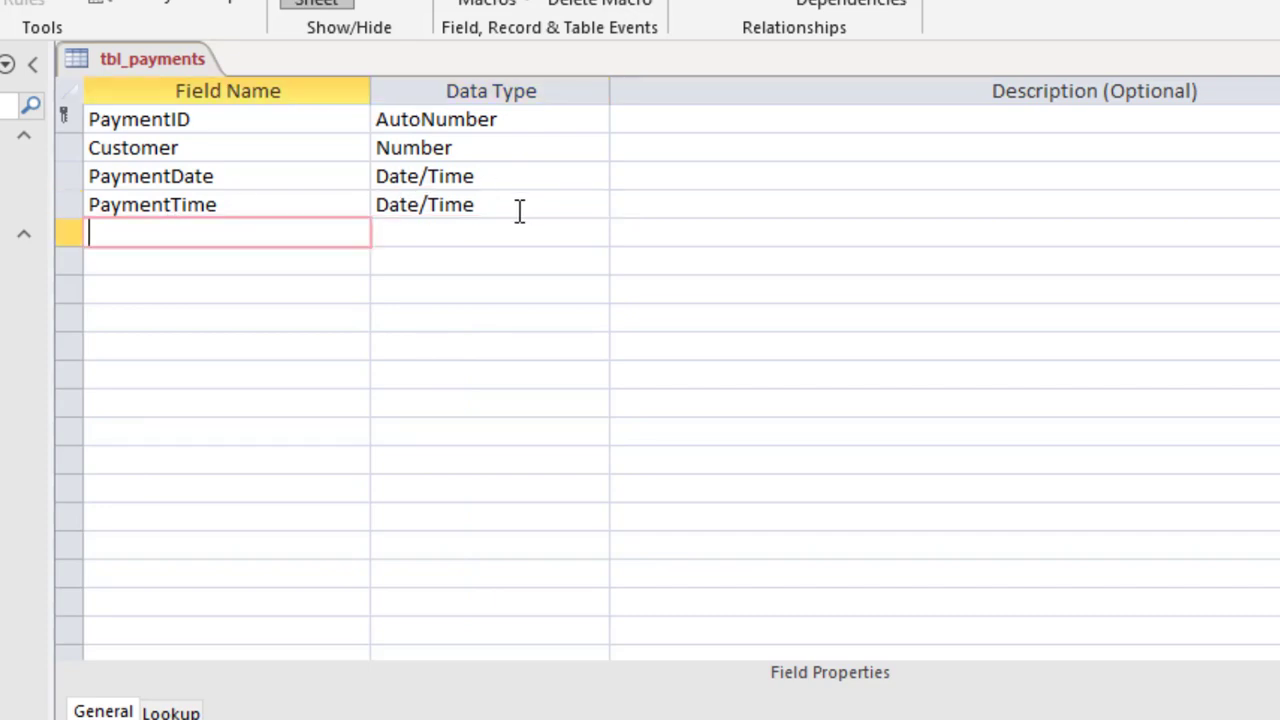
text(Amount)
key(Tab)
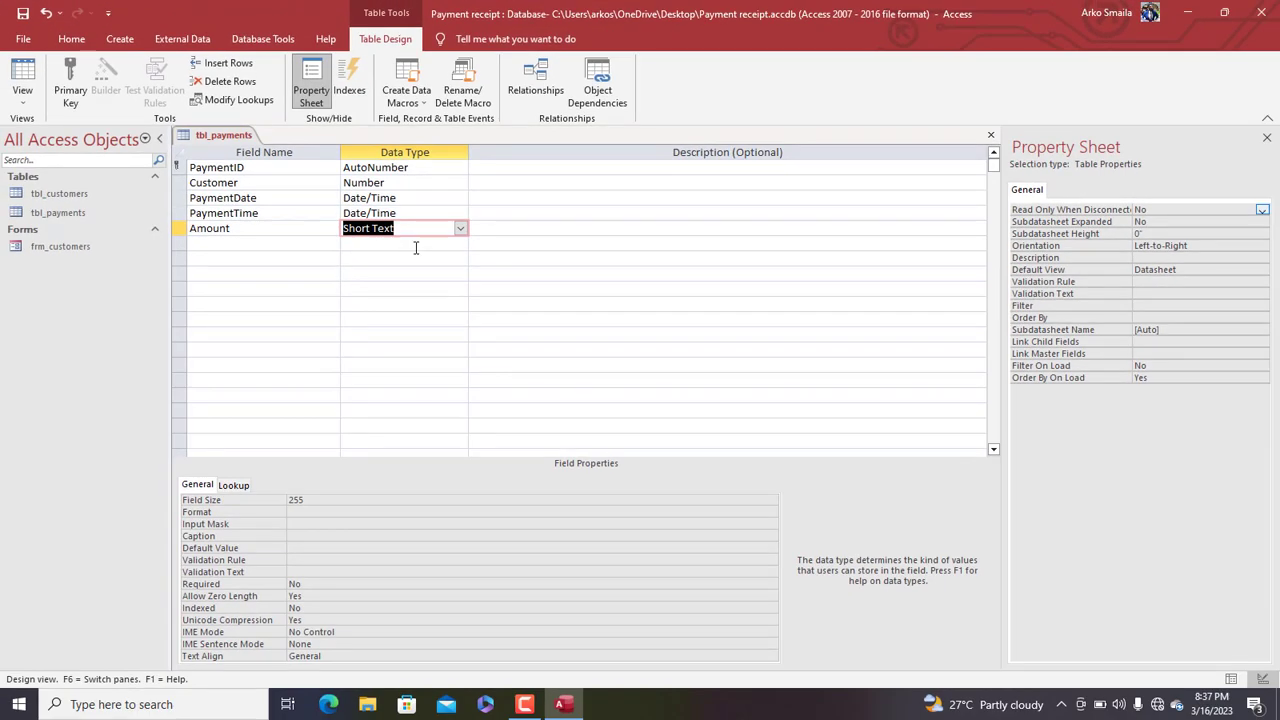
text(c)
key(Tab)
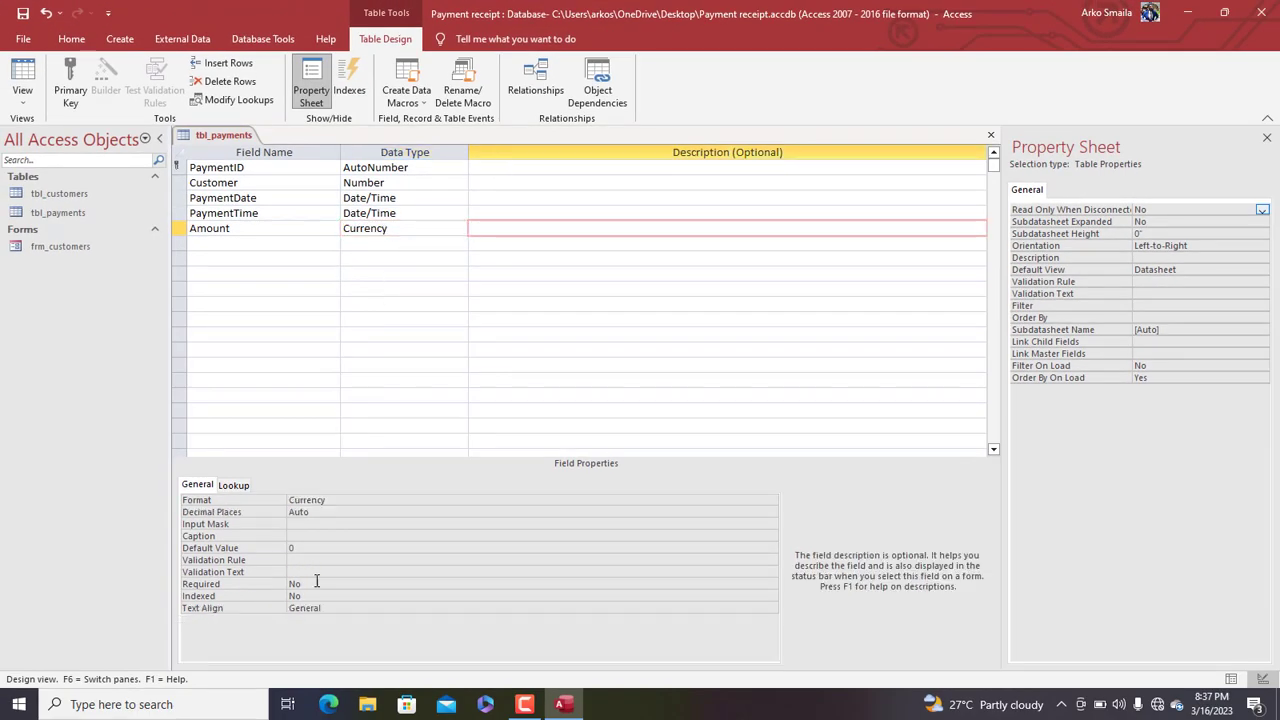
click(404, 230)
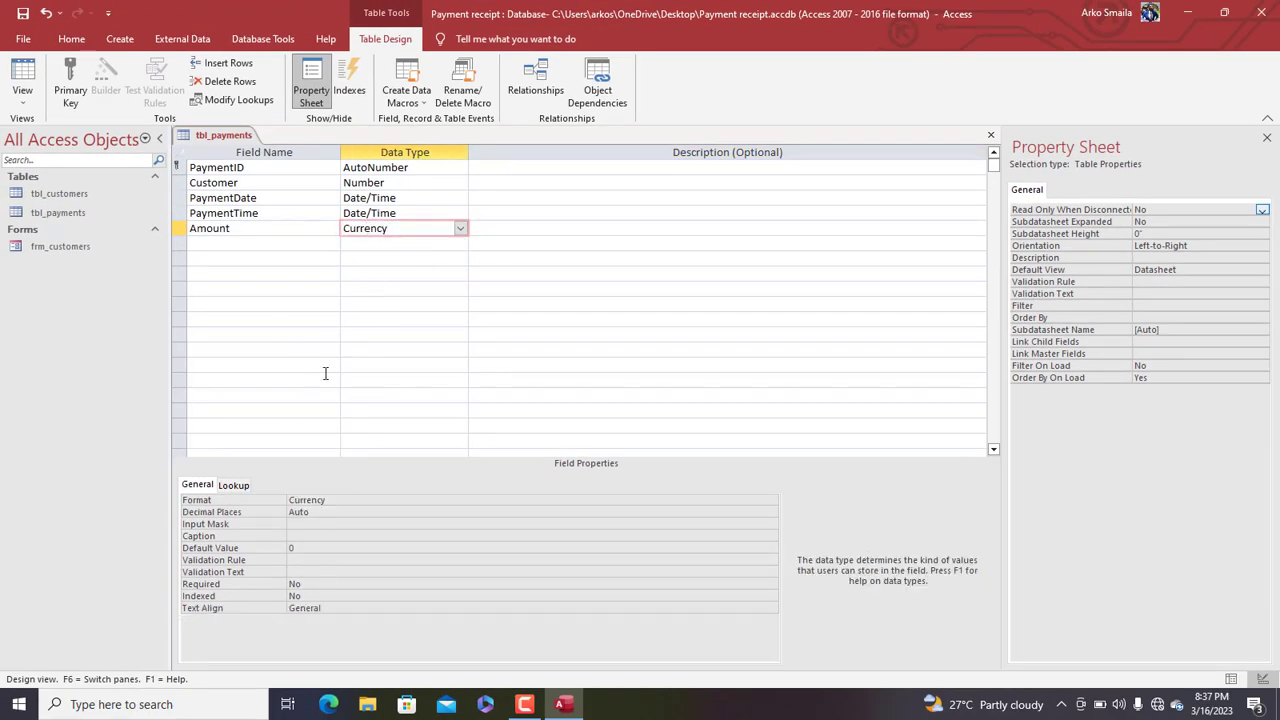
Give Amount a validation rule of >=5, default value 5, and validation text 'Invalid amount entered. Please enter again.'
click(293, 560)
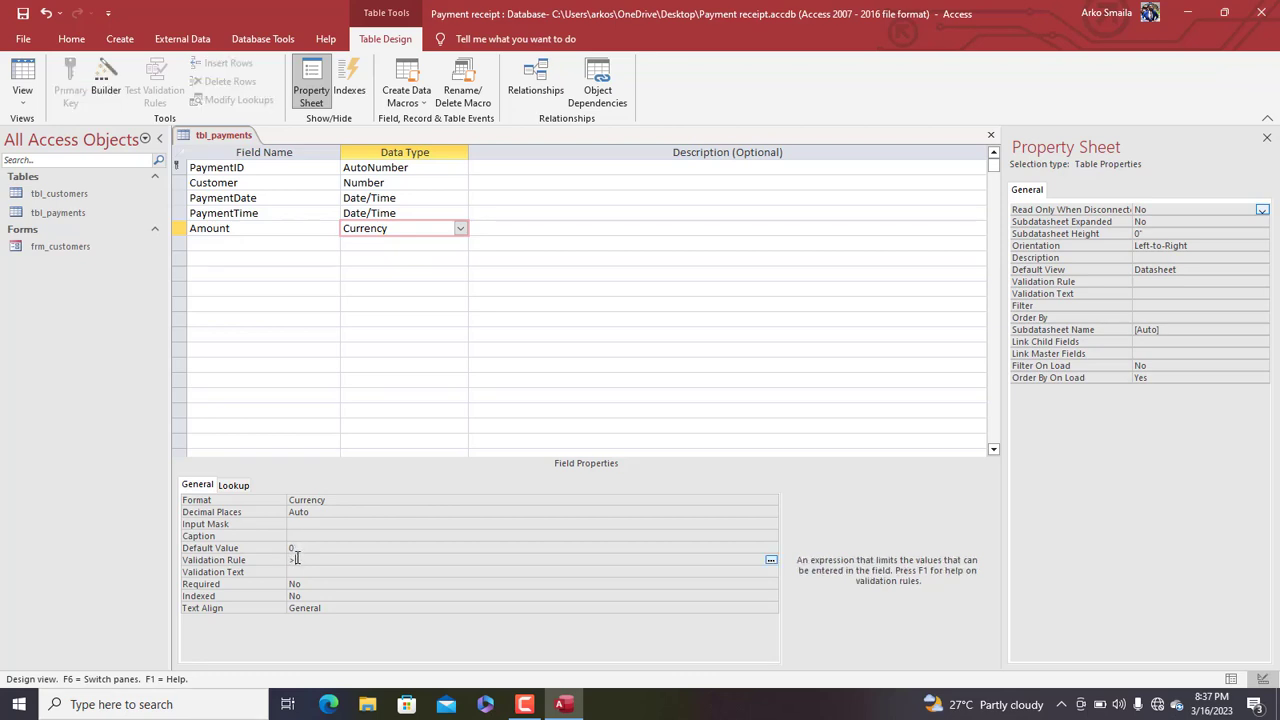
text(>=)
click(299, 547)
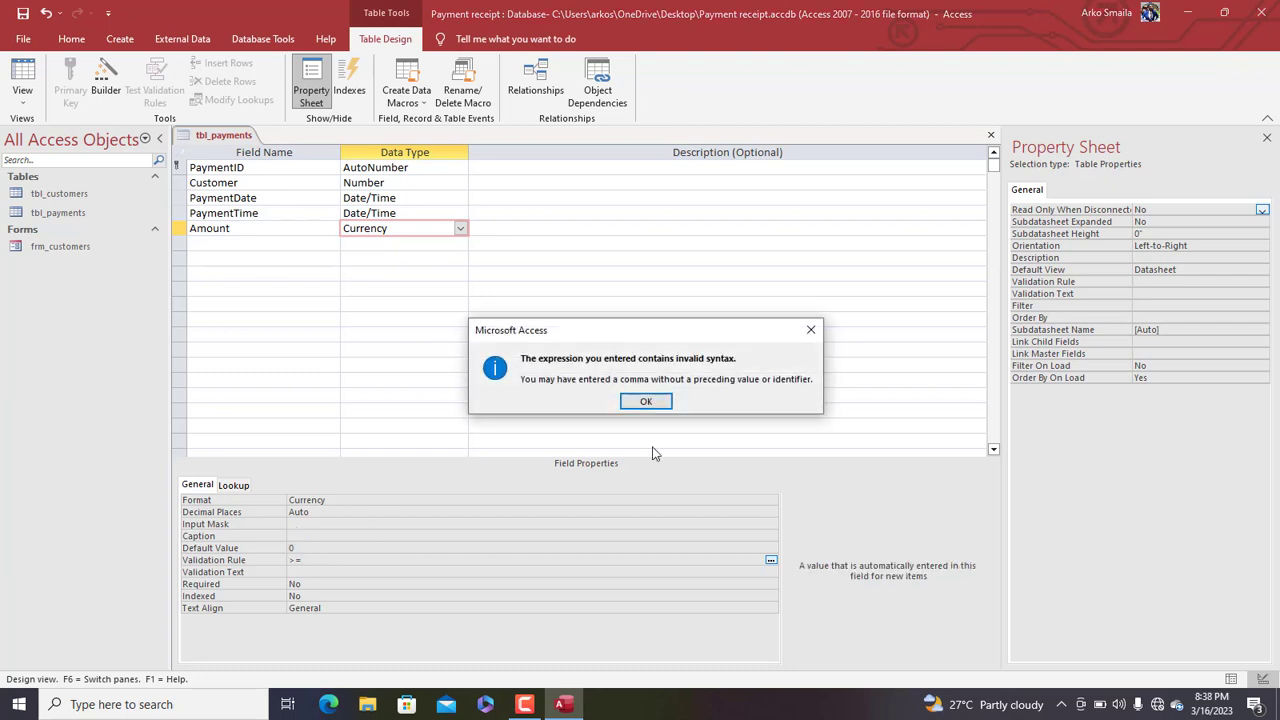
click(640, 403)
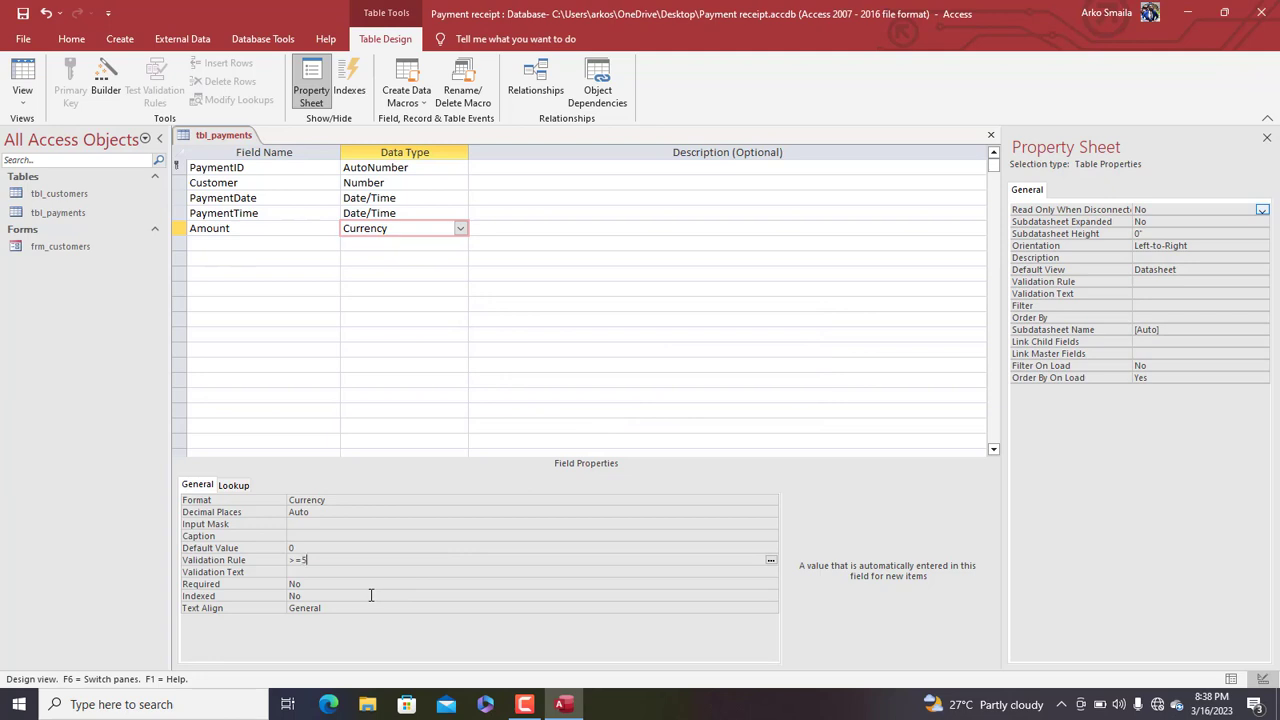
click(301, 548)
text(4)
click(310, 573)
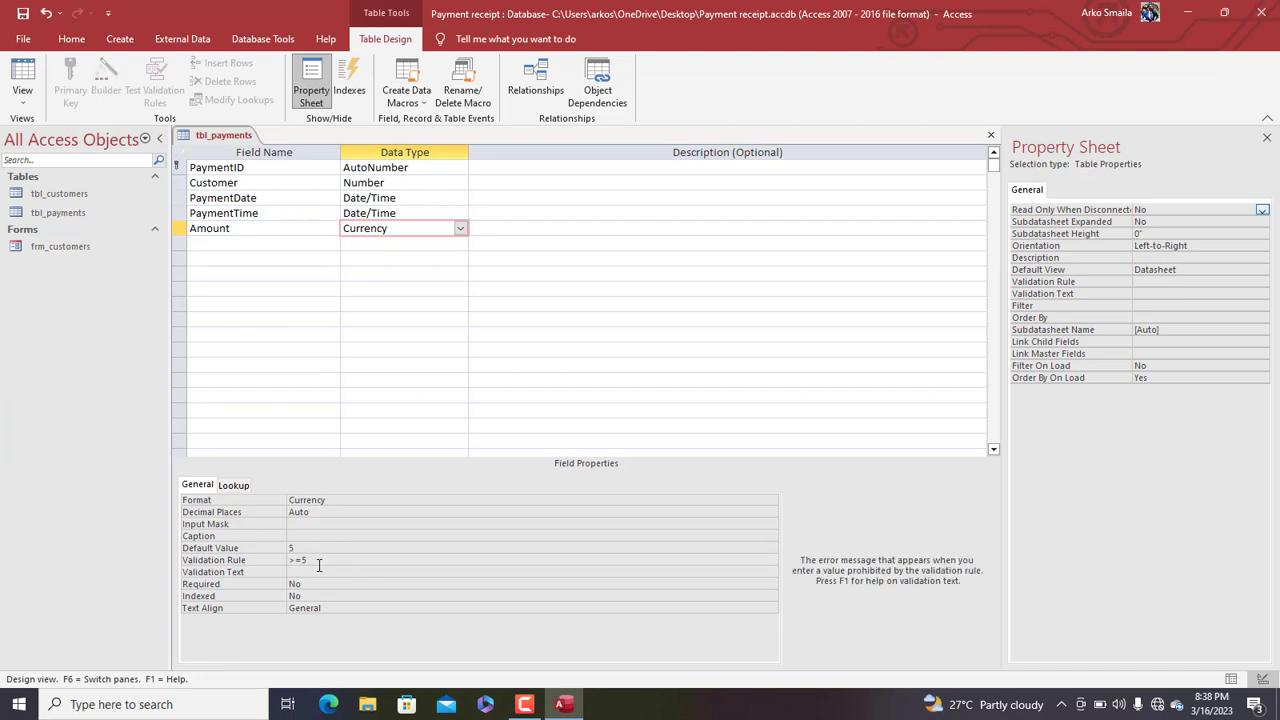
text(Invalid amount entered. Please enter again.)
Save tbl_payments, confirming the replacement, then review the PaymentID, Customer, PaymentTime and Amount properties
key(ctrl+s)
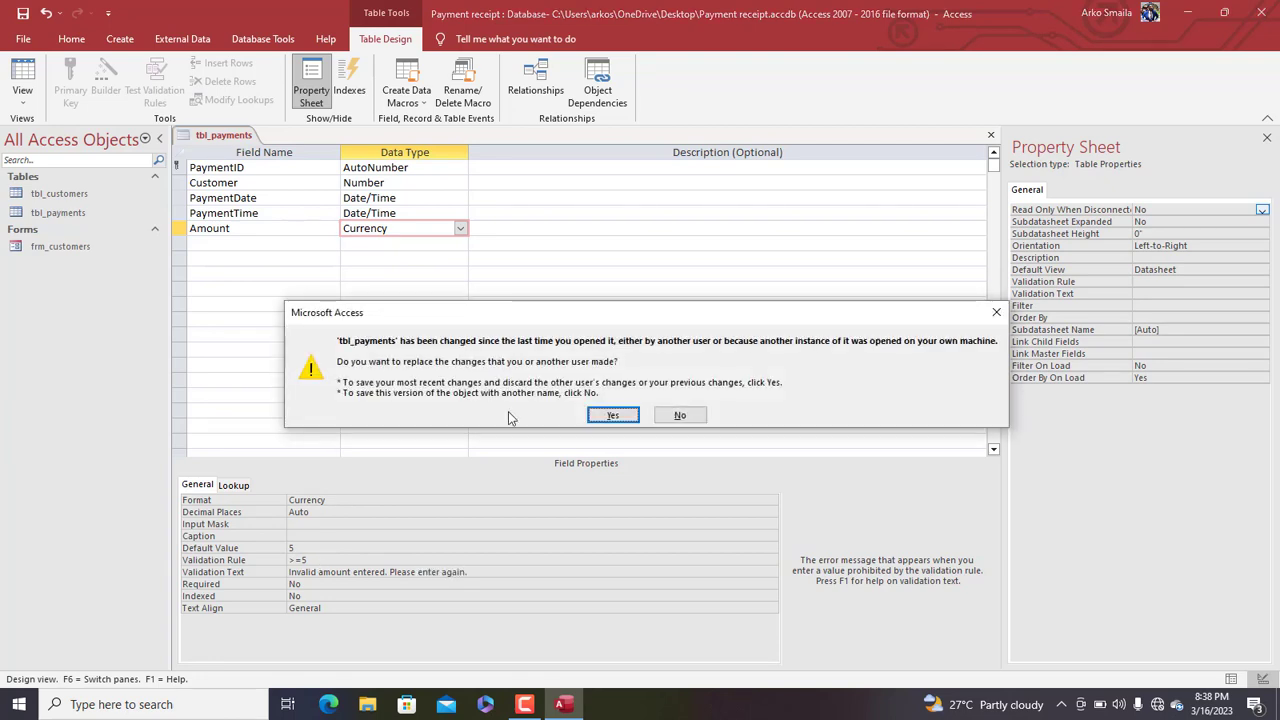
click(610, 414)
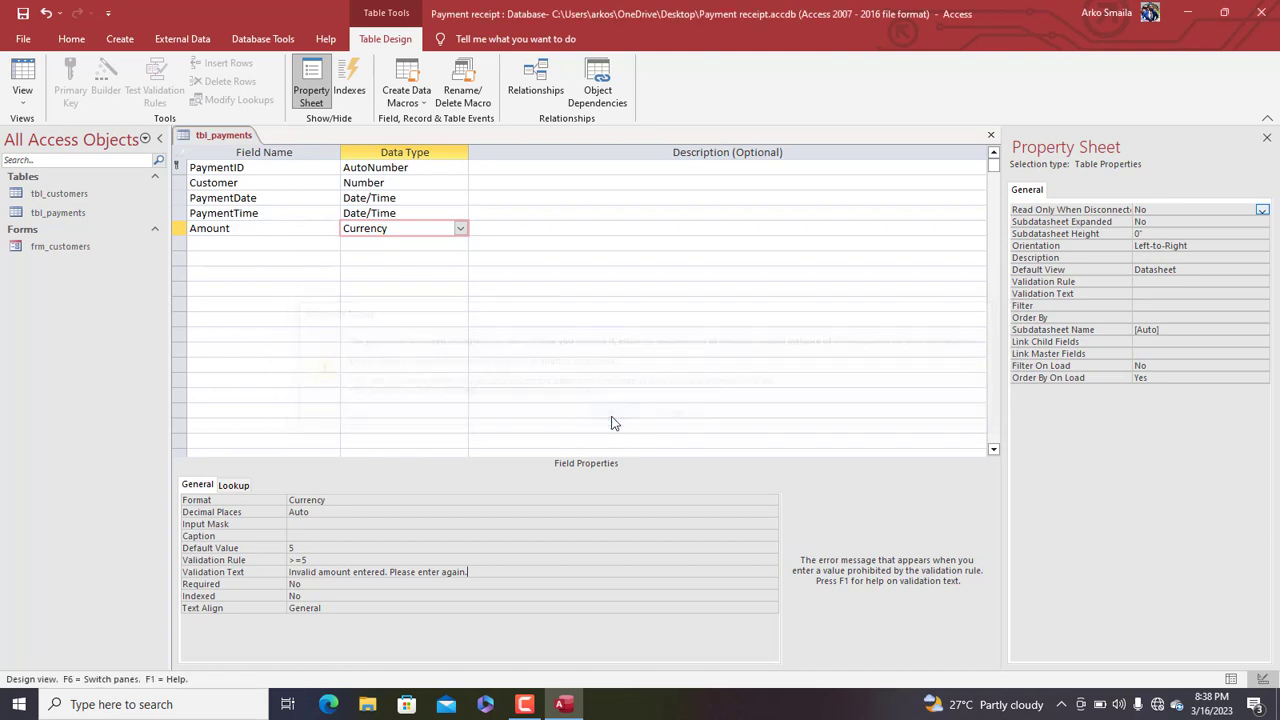
click(178, 168)
click(181, 183)
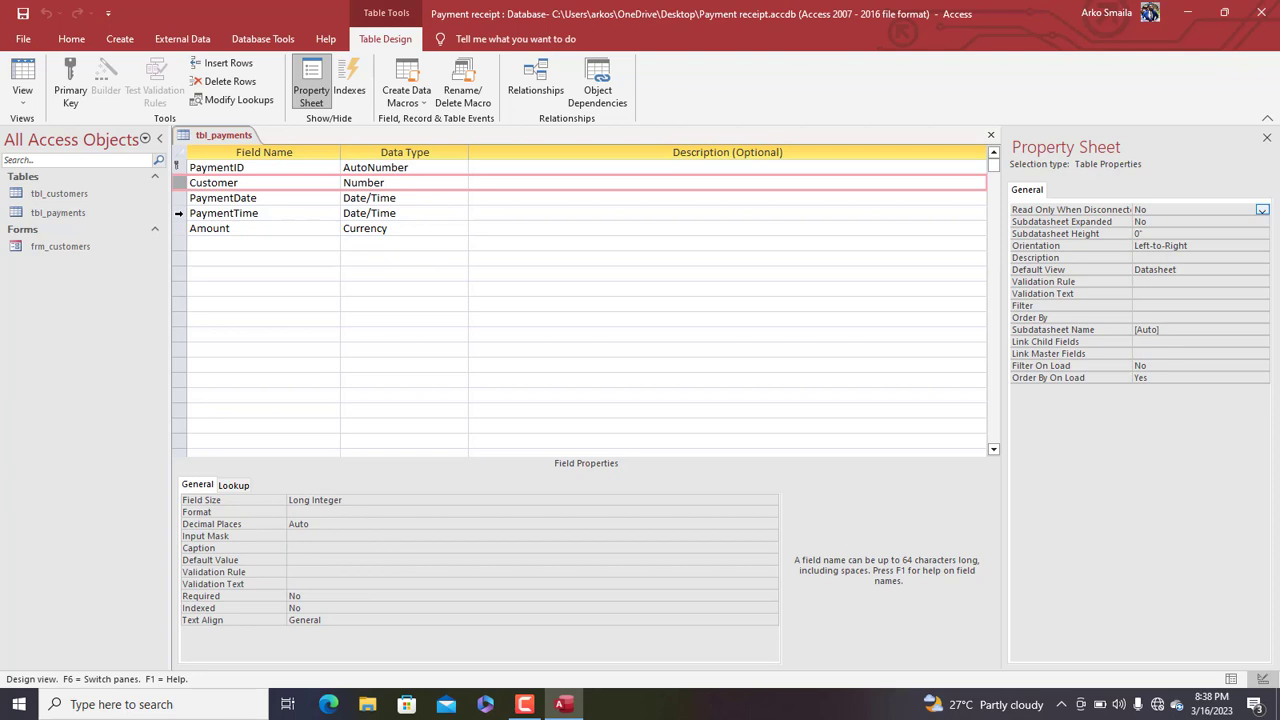
click(178, 213)
click(184, 228)
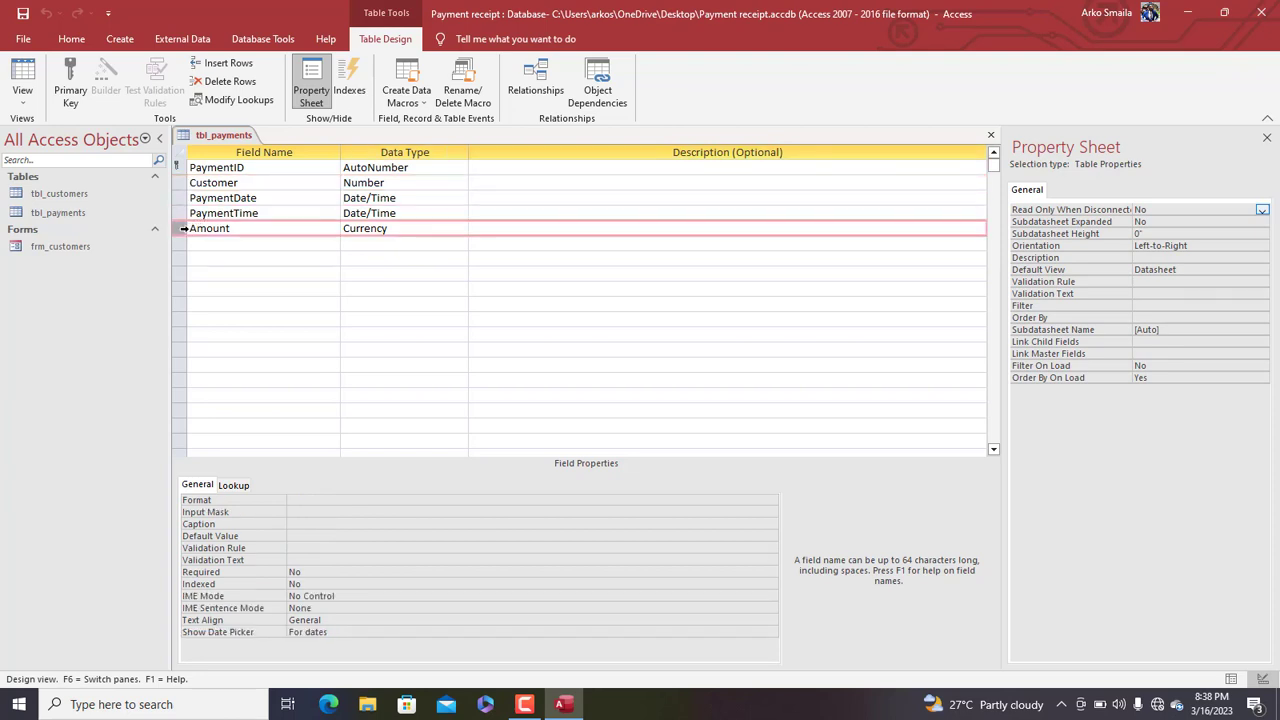
click(208, 243)
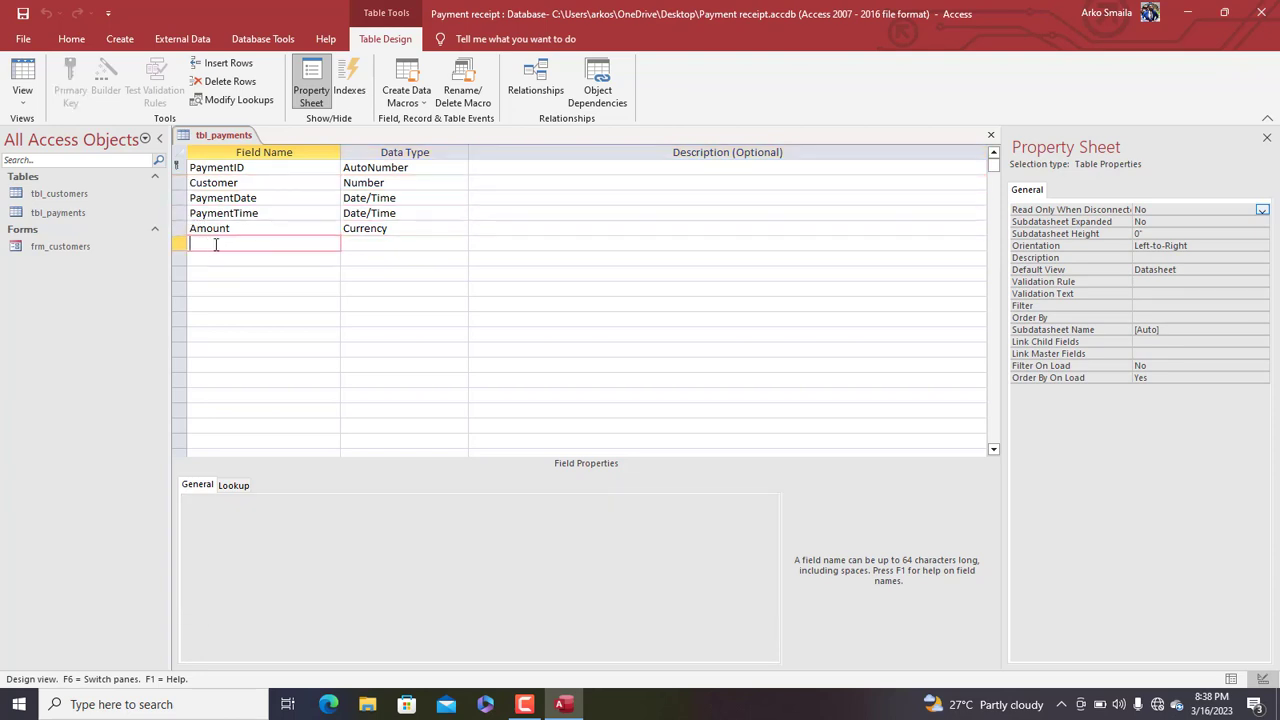
Name the sixth field Payment_mode and bring up its list of data types
text(Mode)
key(BackSpace)
key(BackSpace)
key(BackSpace)
text(Payment_mode)
key(Tab)
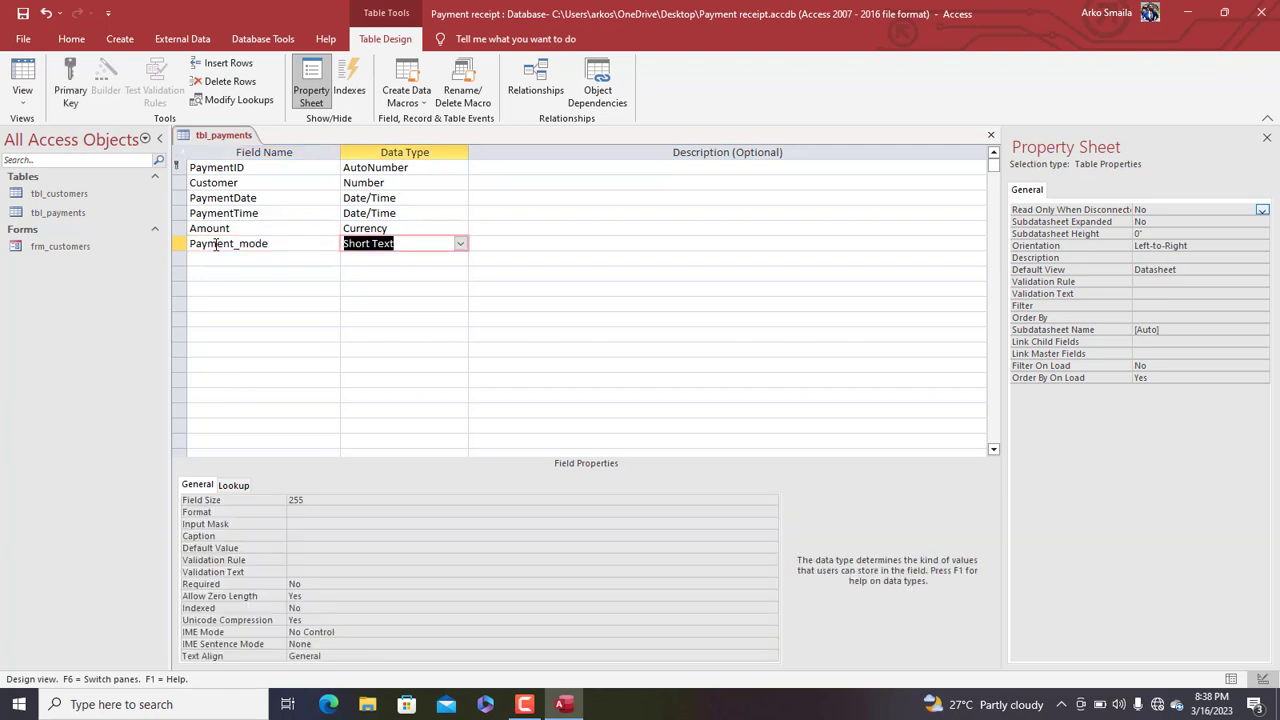
click(460, 244)
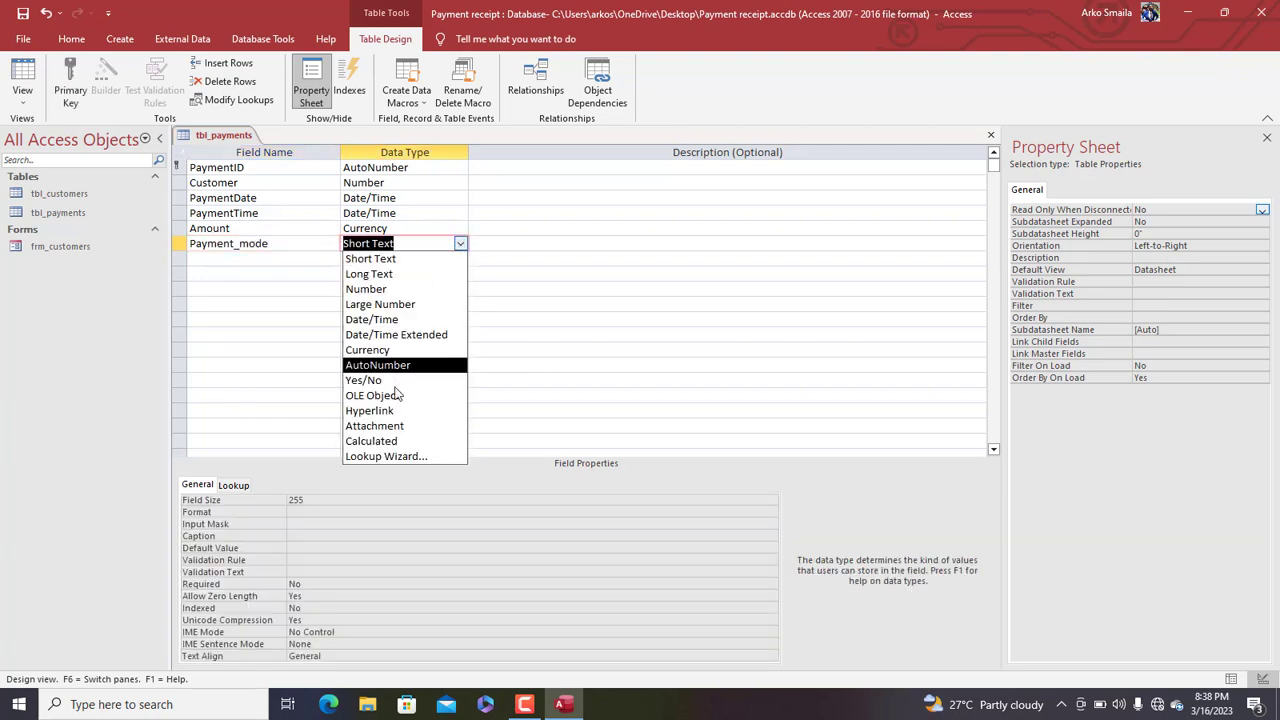
Build a typed-in lookup list for Payment_mode: CREDIT CARD, MOBILE MONEY, BANK and CASH
click(390, 456)
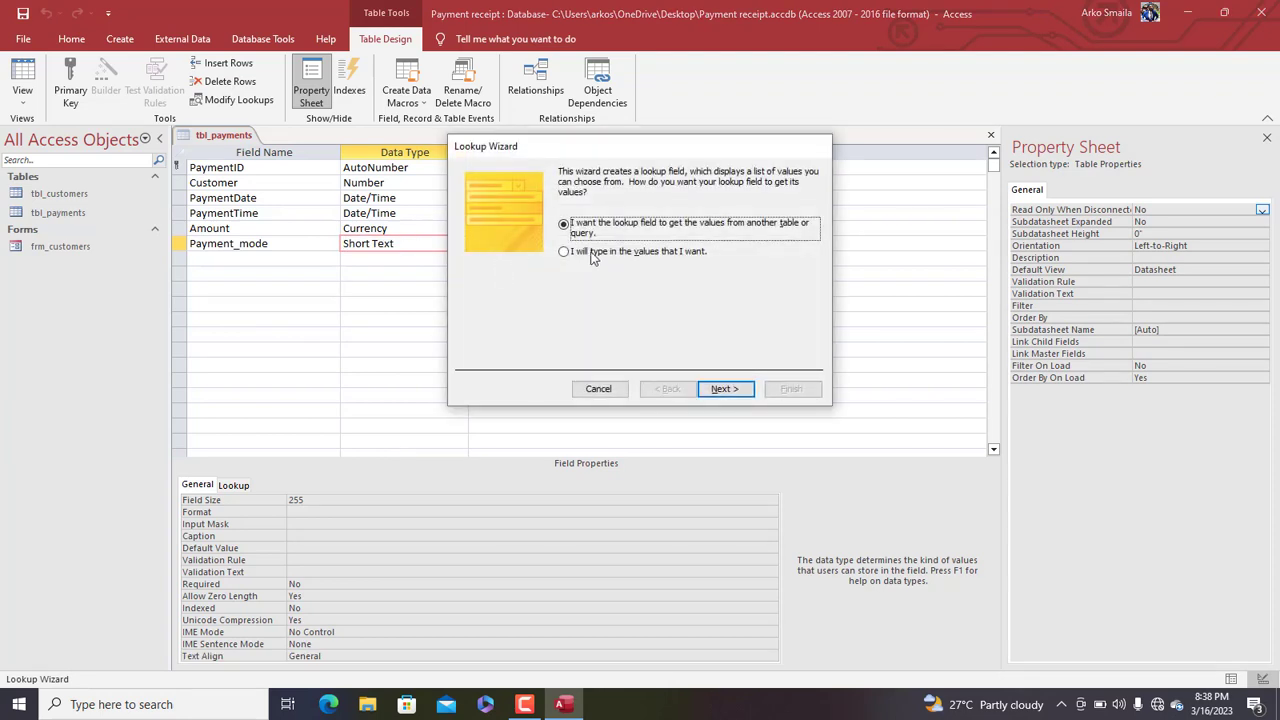
click(606, 263)
click(724, 388)
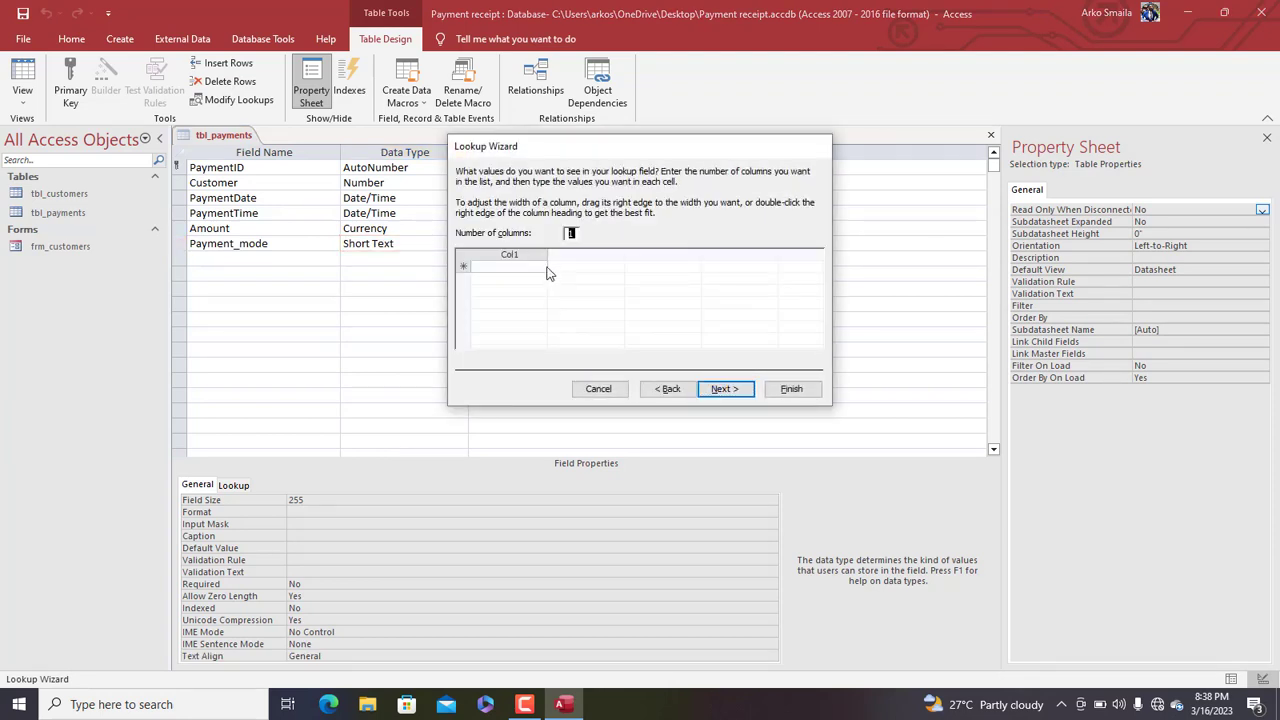
click(521, 268)
key(Caps_Lock)
text(CRE)
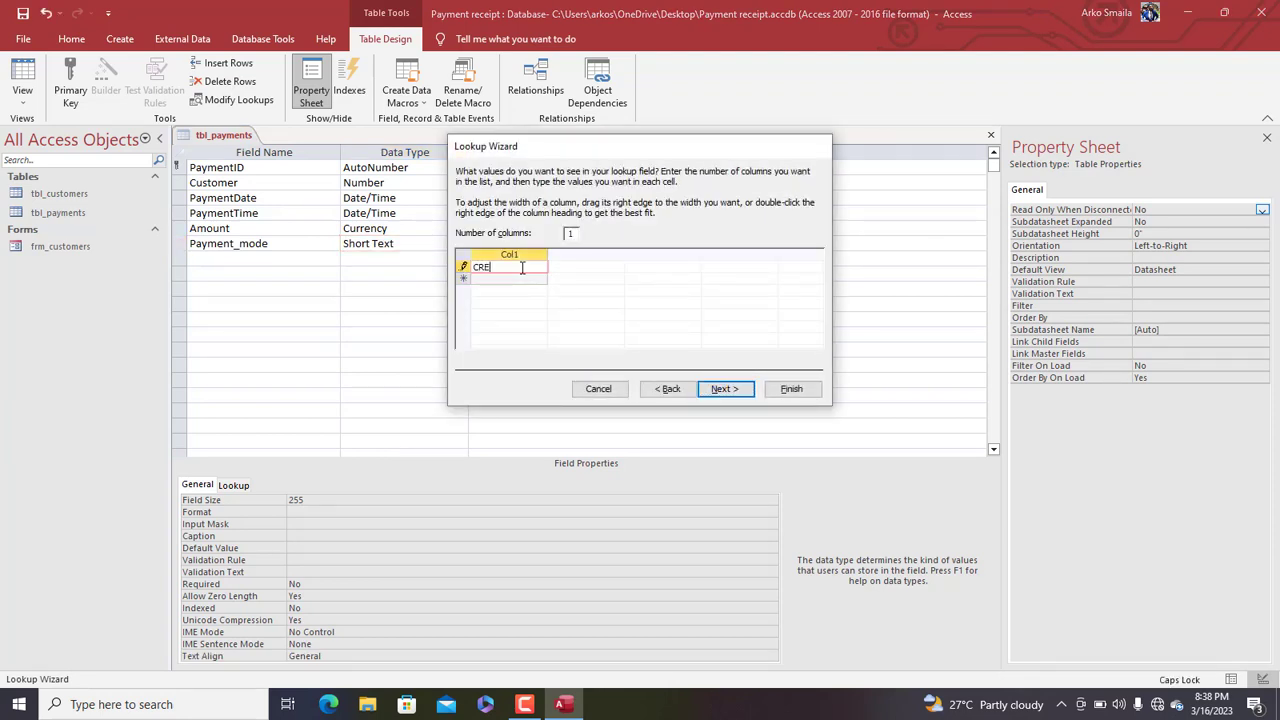
text(DIT)
key(Return)
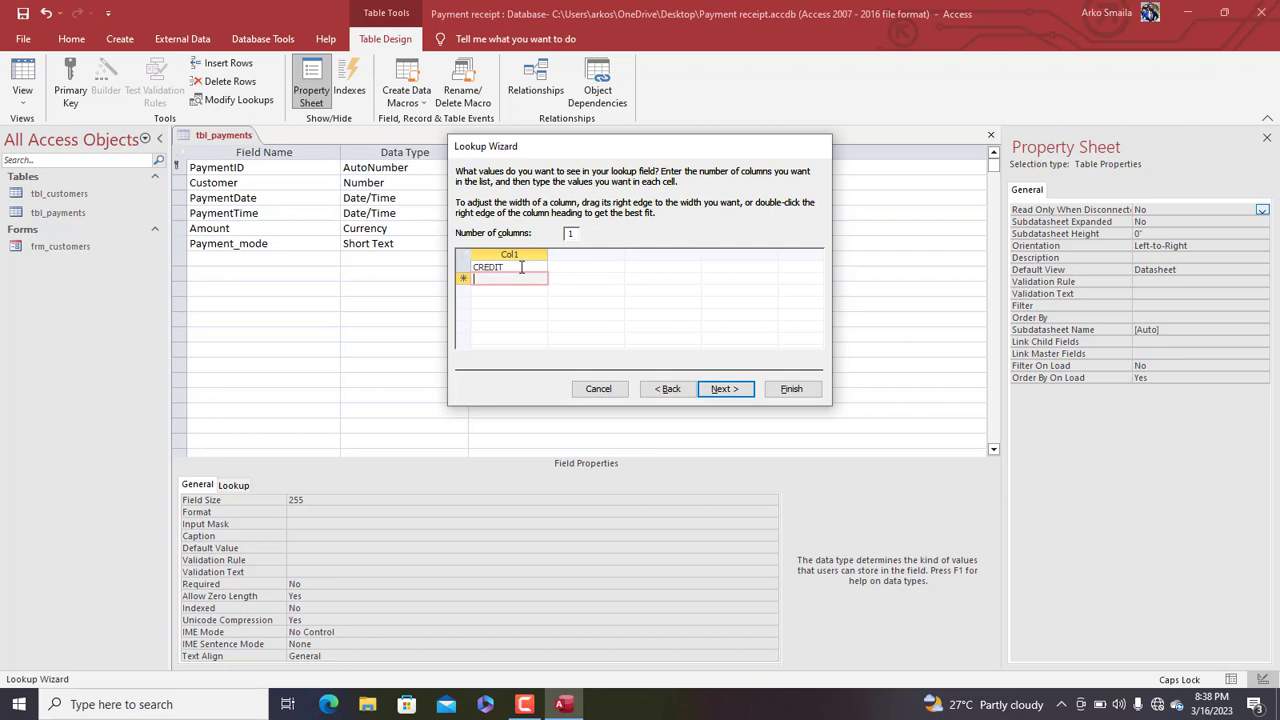
click(521, 267)
text(CARD)
key(Return)
text(MOBILE MO)
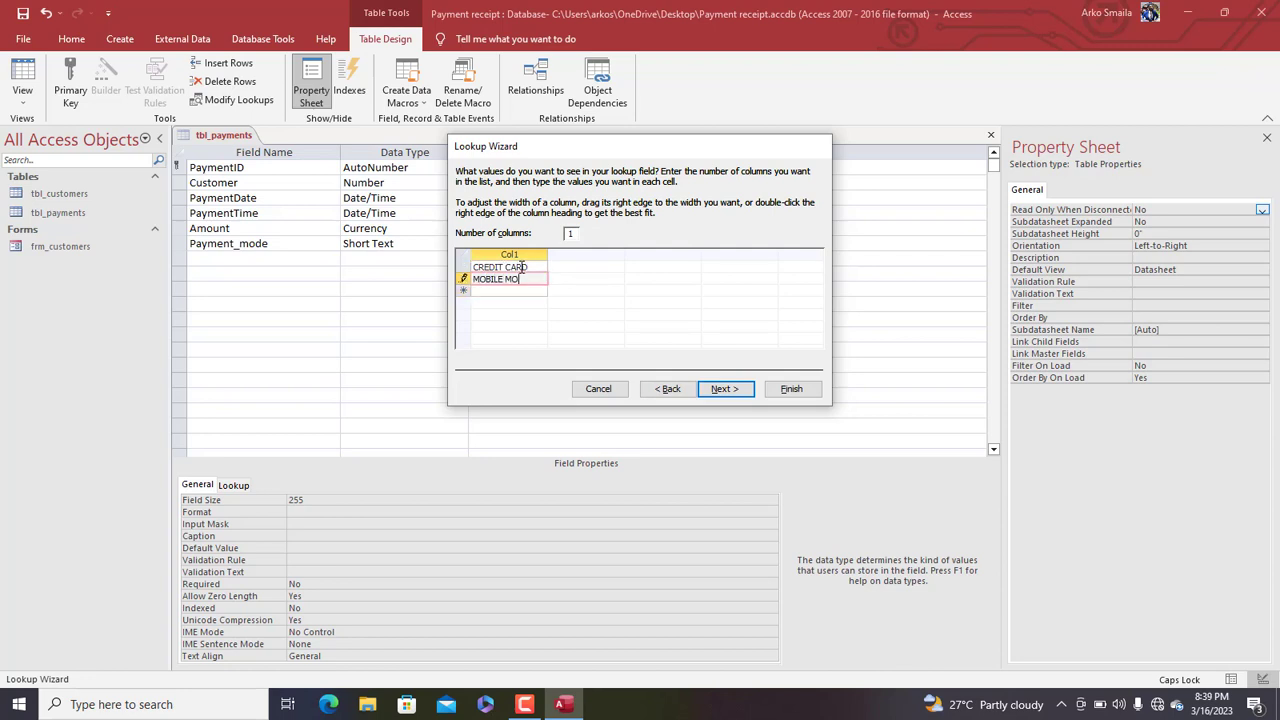
text(NEY)
key(Return)
text(BANK)
key(Return)
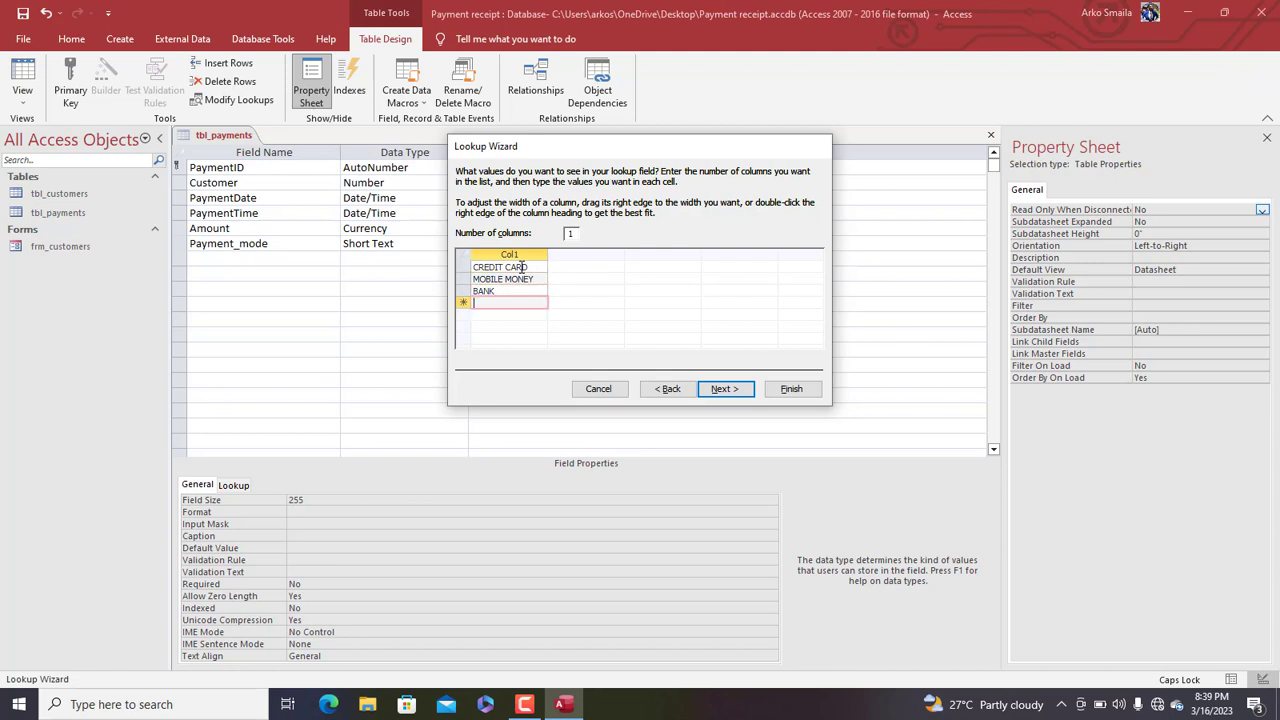
text(CASH)
Limit Payment_mode to the listed values, finish the wizard, and switch tbl_payments to Datasheet View
click(743, 390)
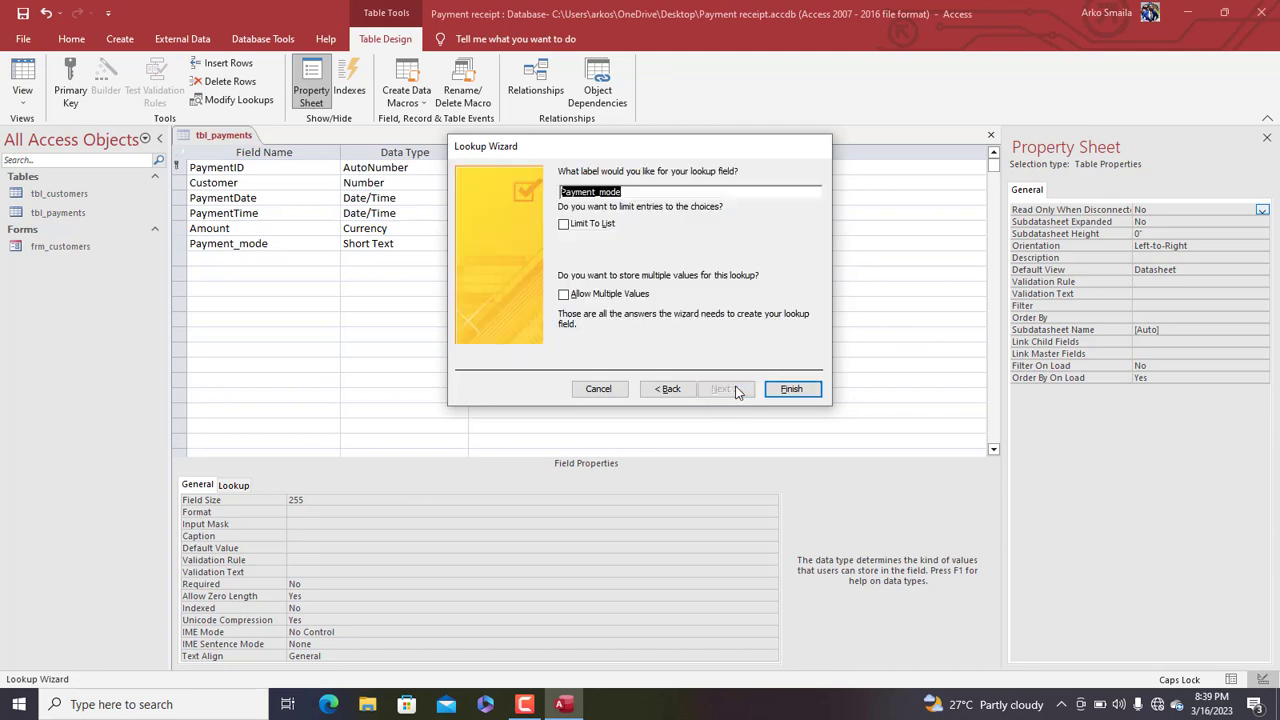
click(573, 226)
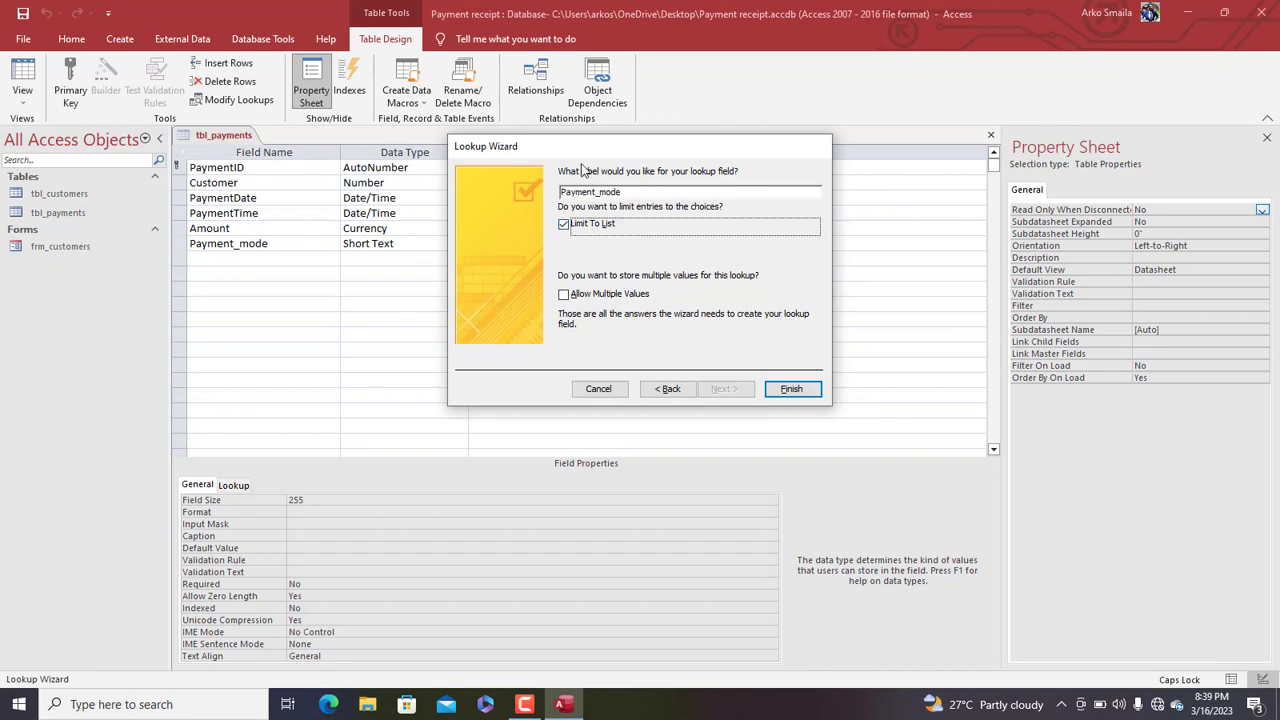
drag(584, 146, 548, 127)
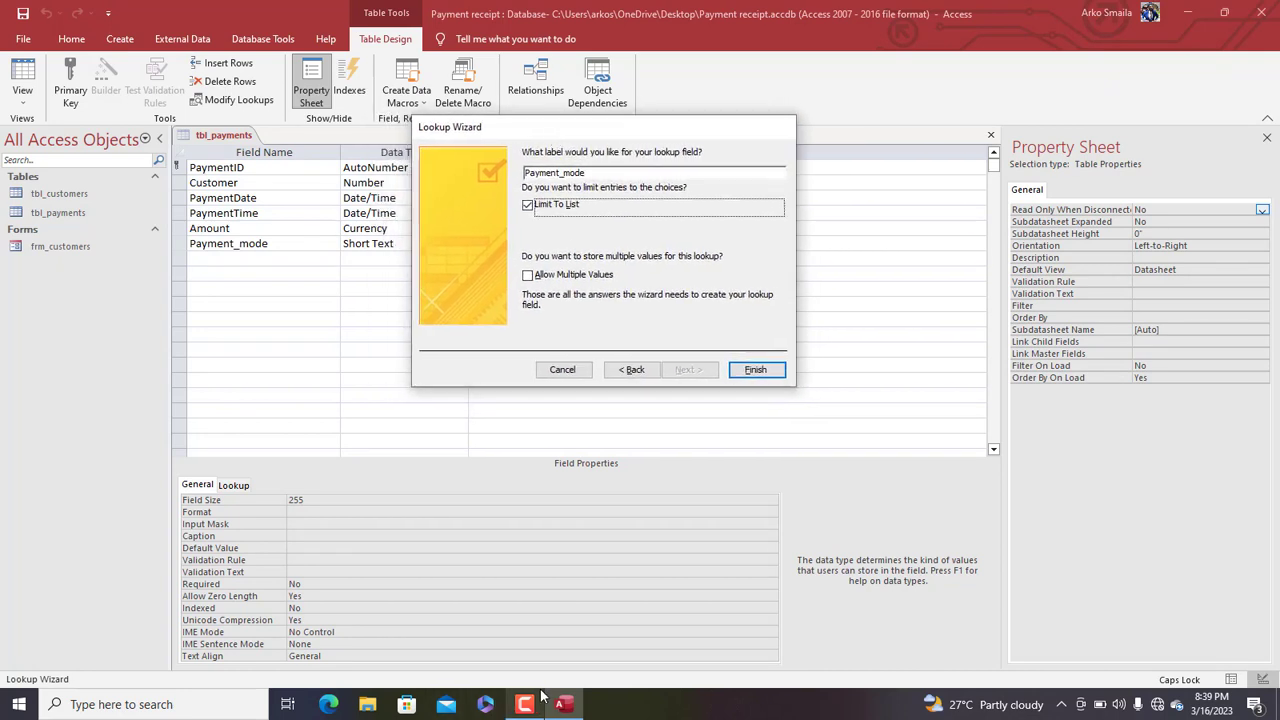
click(756, 370)
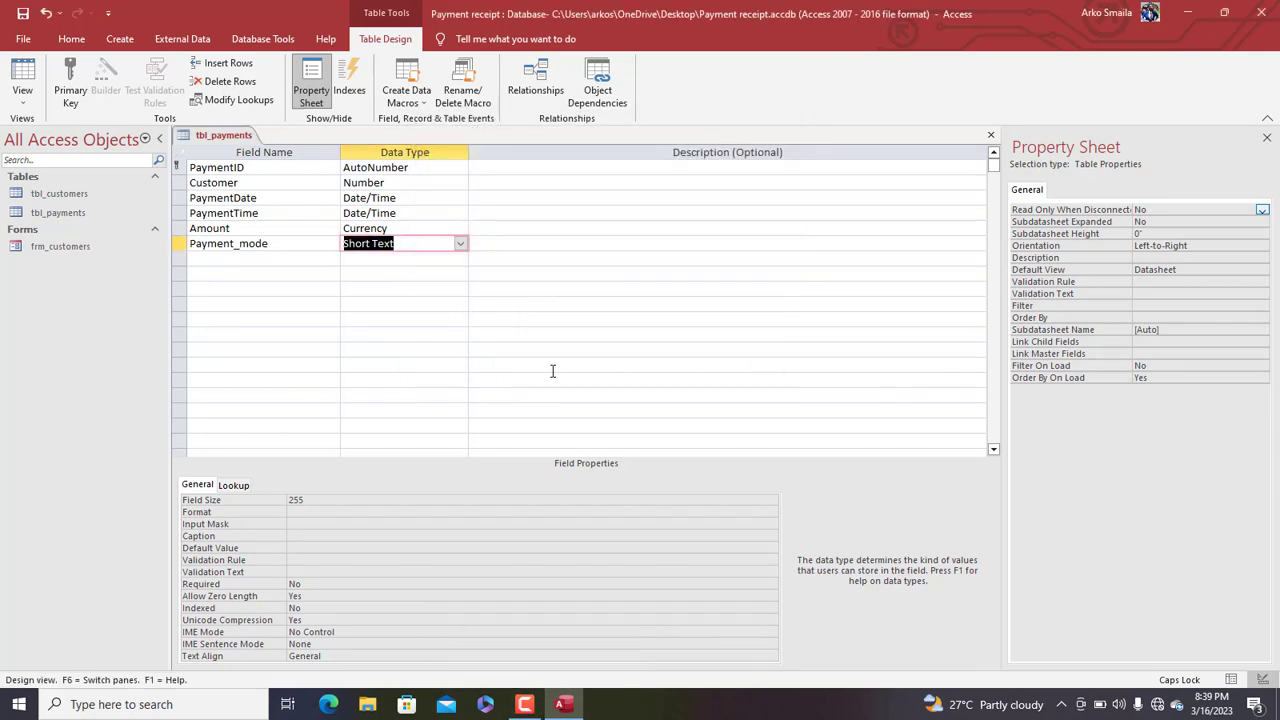
right_click(208, 141)
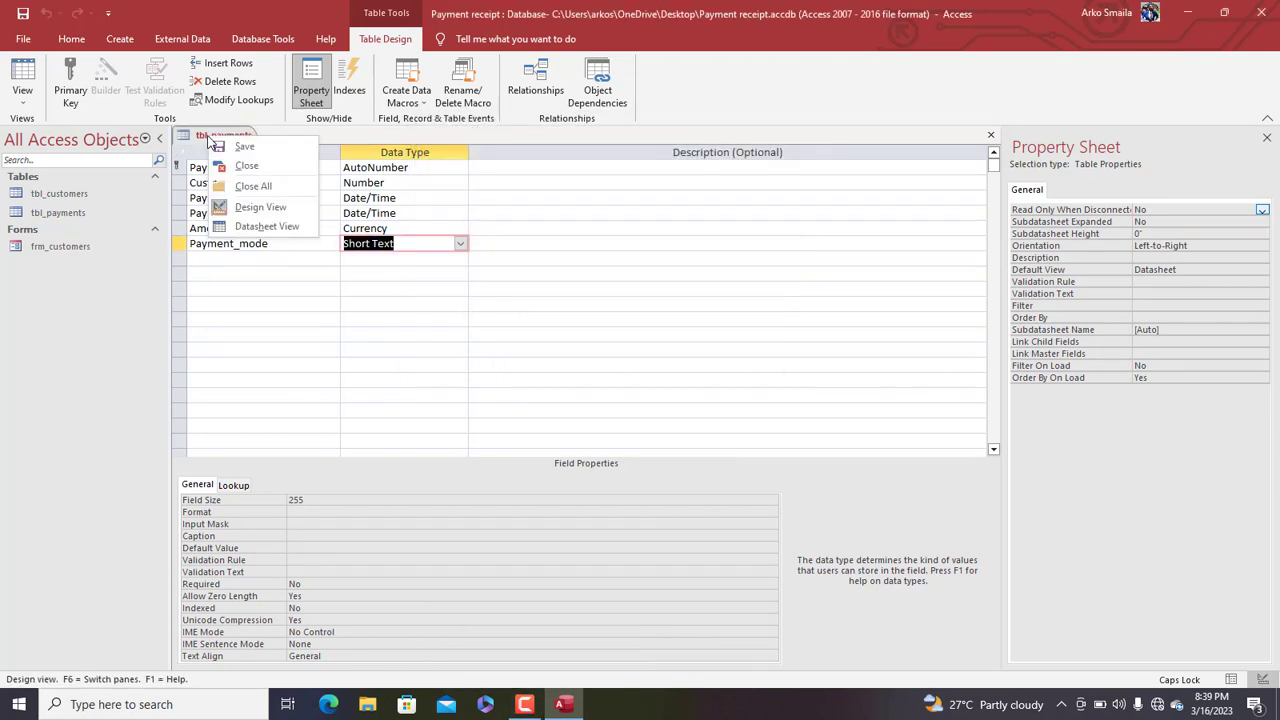
click(262, 227)
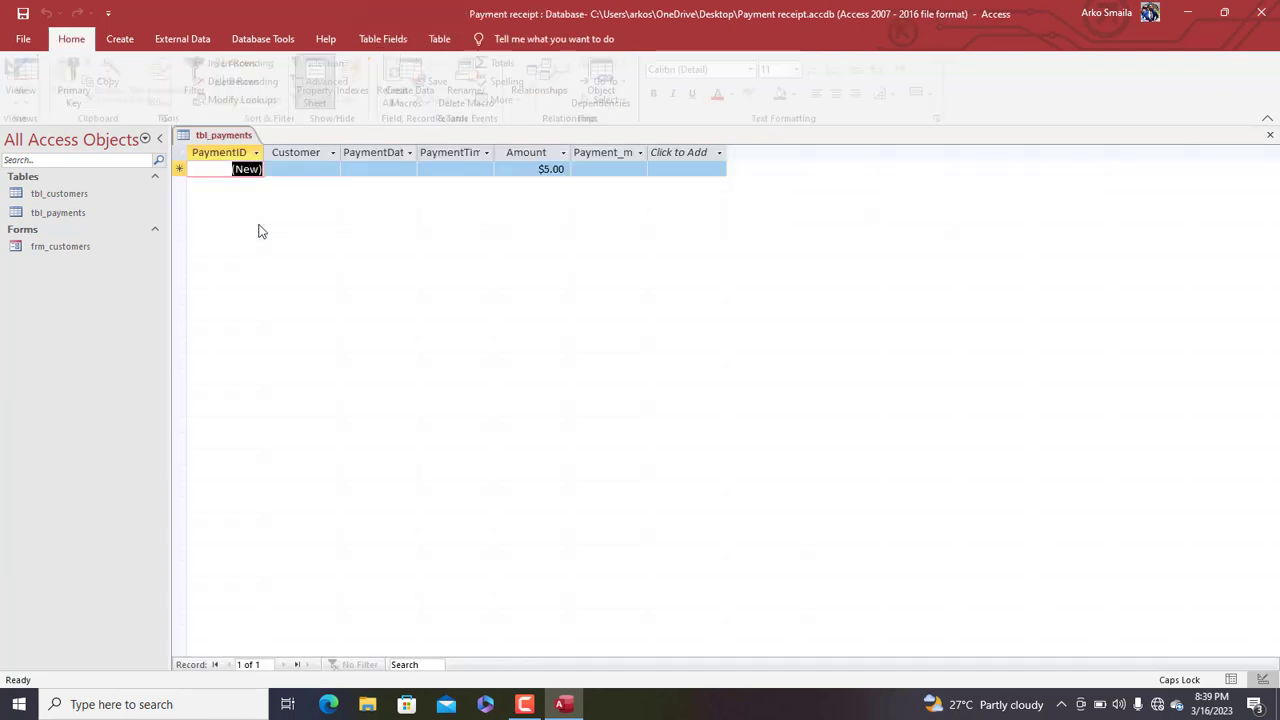
Widen the PaymentDate column and give record 1 the first customer and today's date, 3/16/2023
double_click(421, 152)
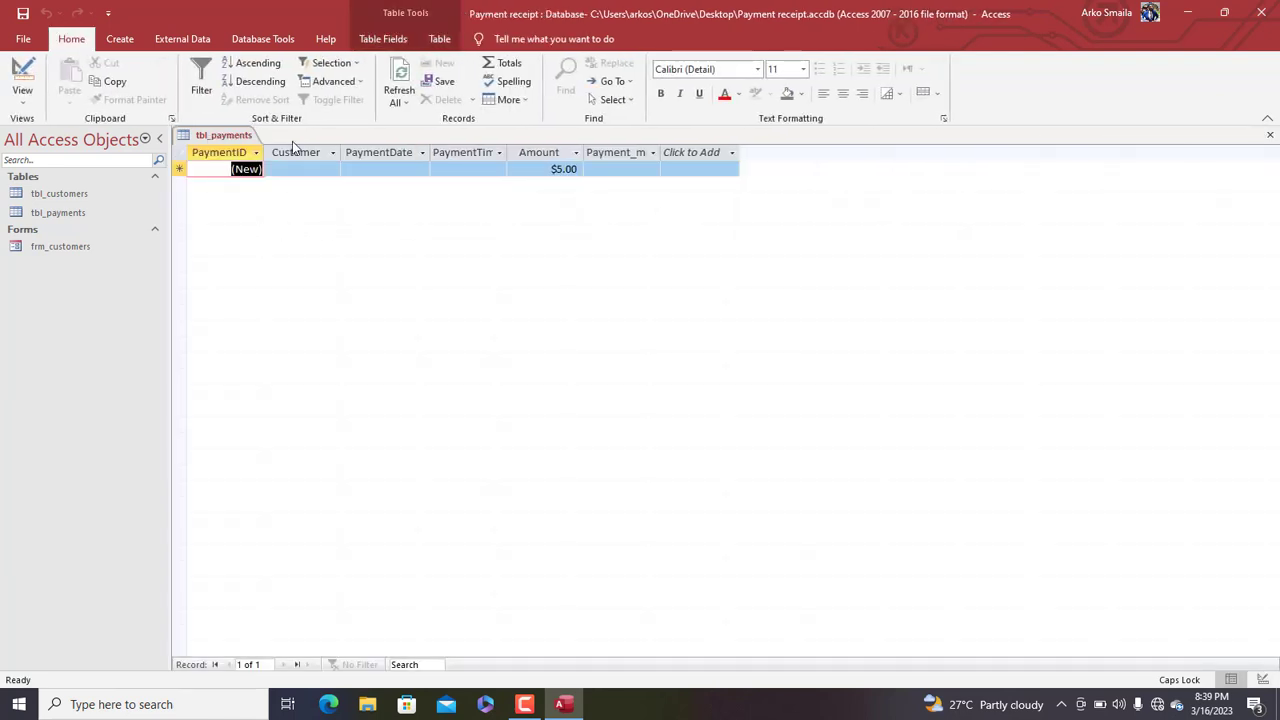
click(332, 172)
click(332, 172)
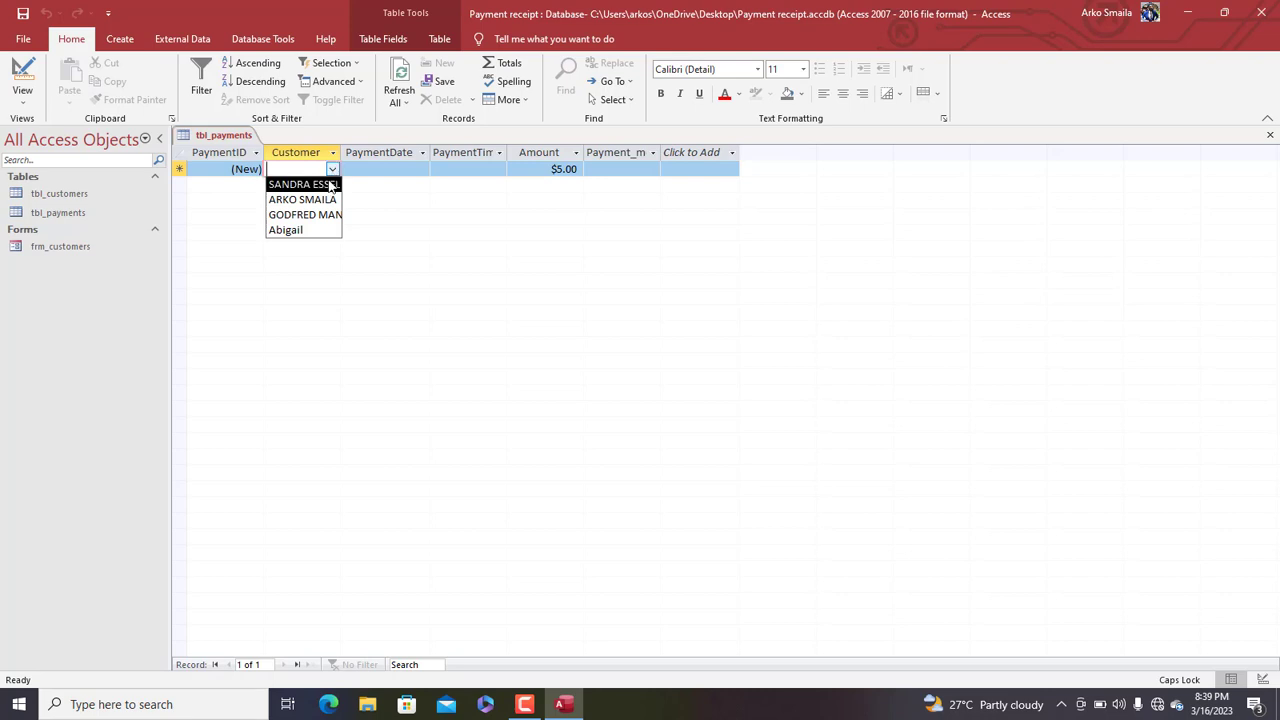
click(320, 183)
click(407, 169)
click(438, 170)
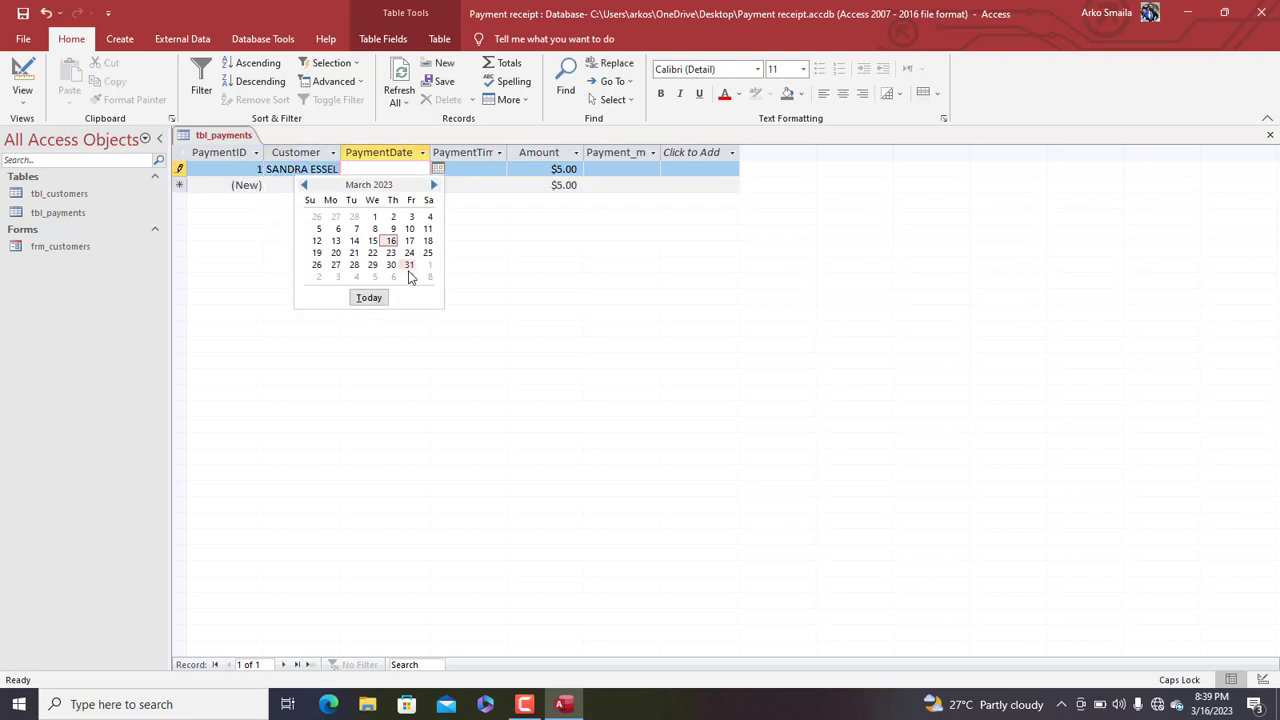
click(369, 298)
Enter record 1's time 9:00, amount 120 and payment mode CASH
click(499, 169)
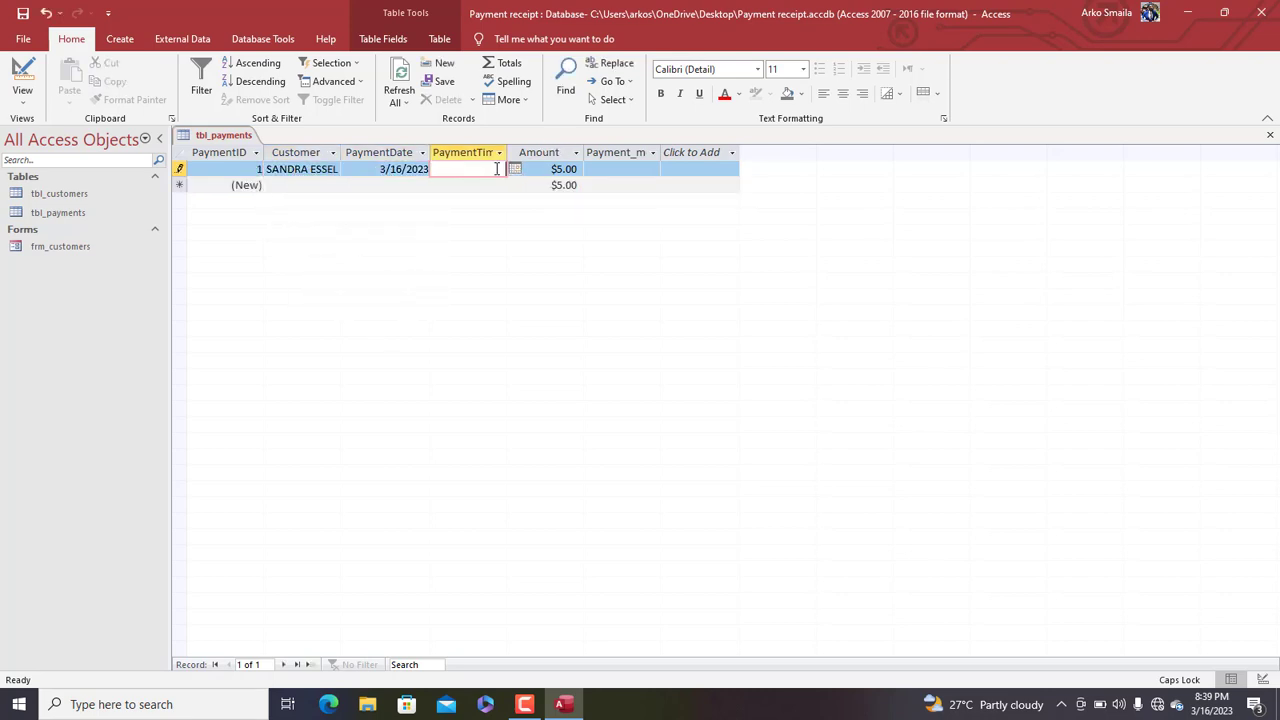
text(9:00)
key(Tab)
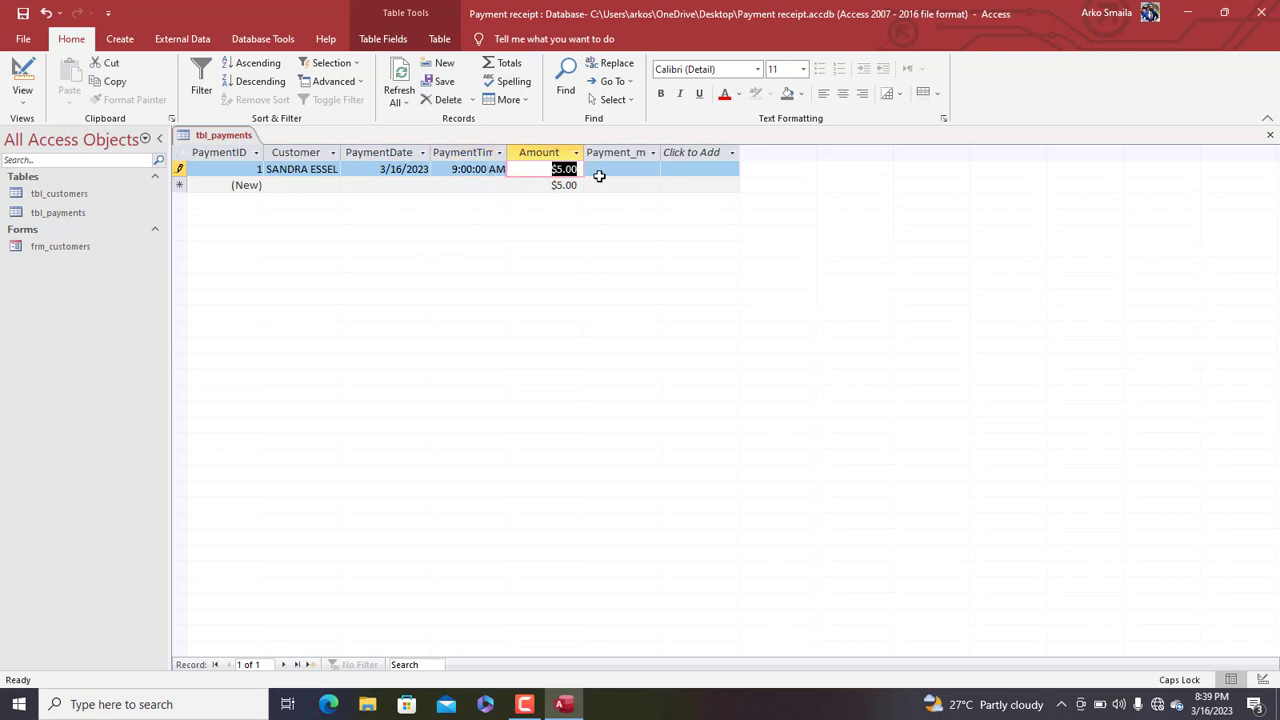
text(120)
key(Tab)
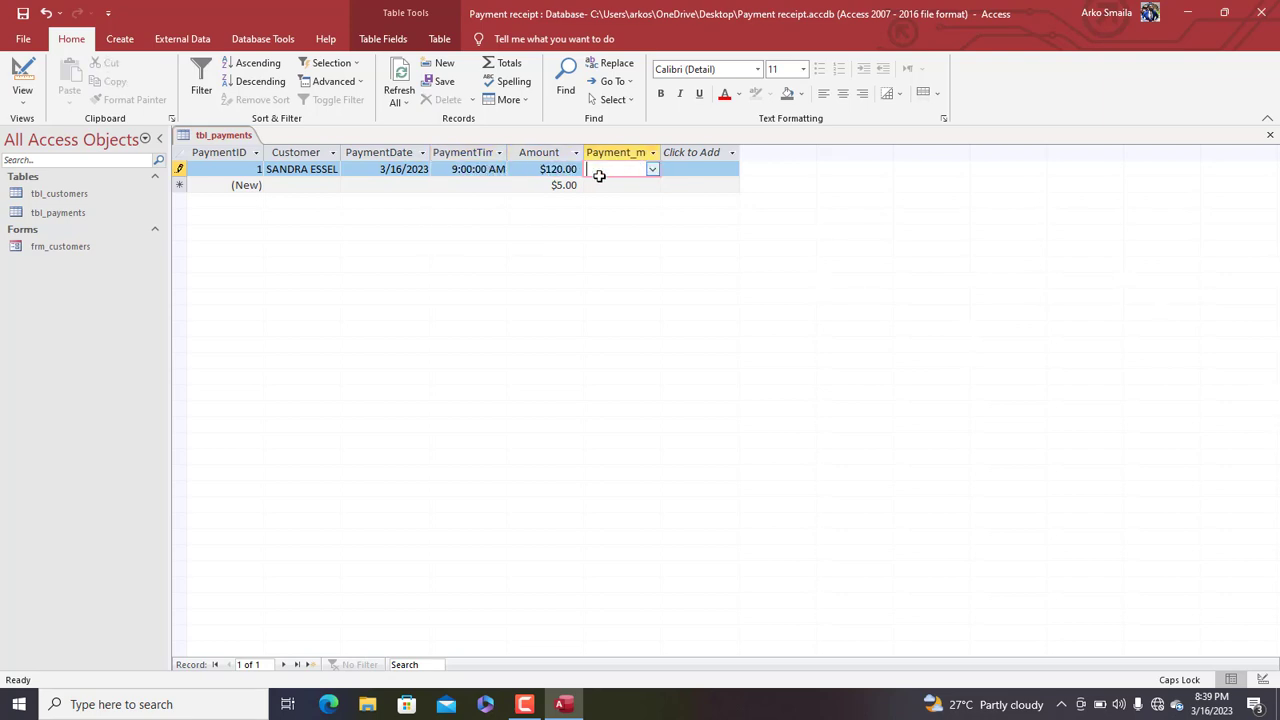
click(653, 170)
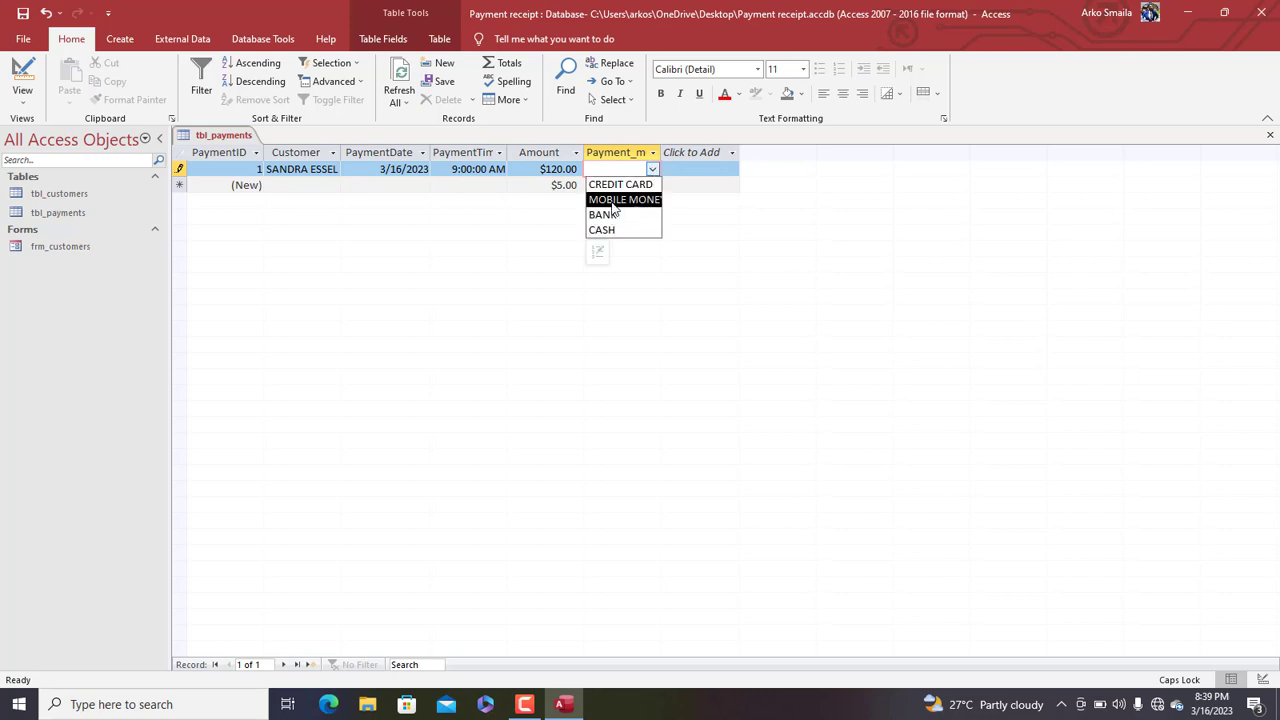
click(606, 230)
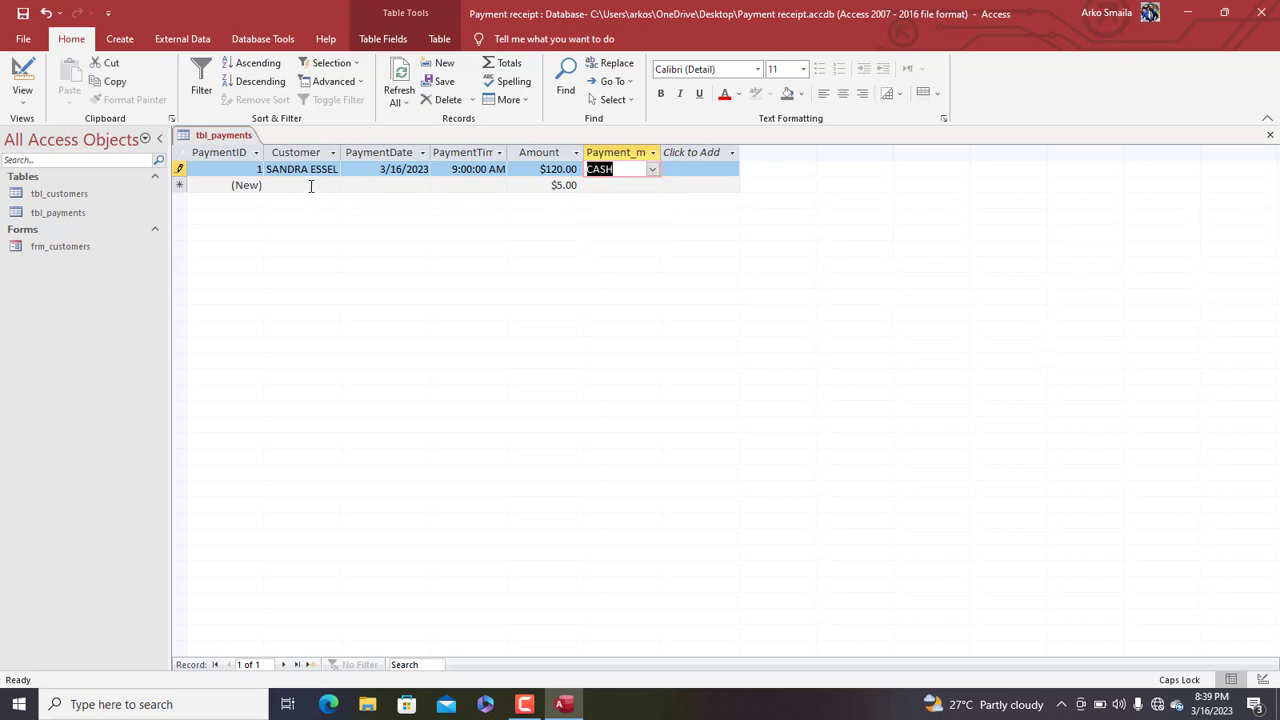
click(311, 185)
Give record 2 the second customer and today's date, 3/16/2023
click(331, 186)
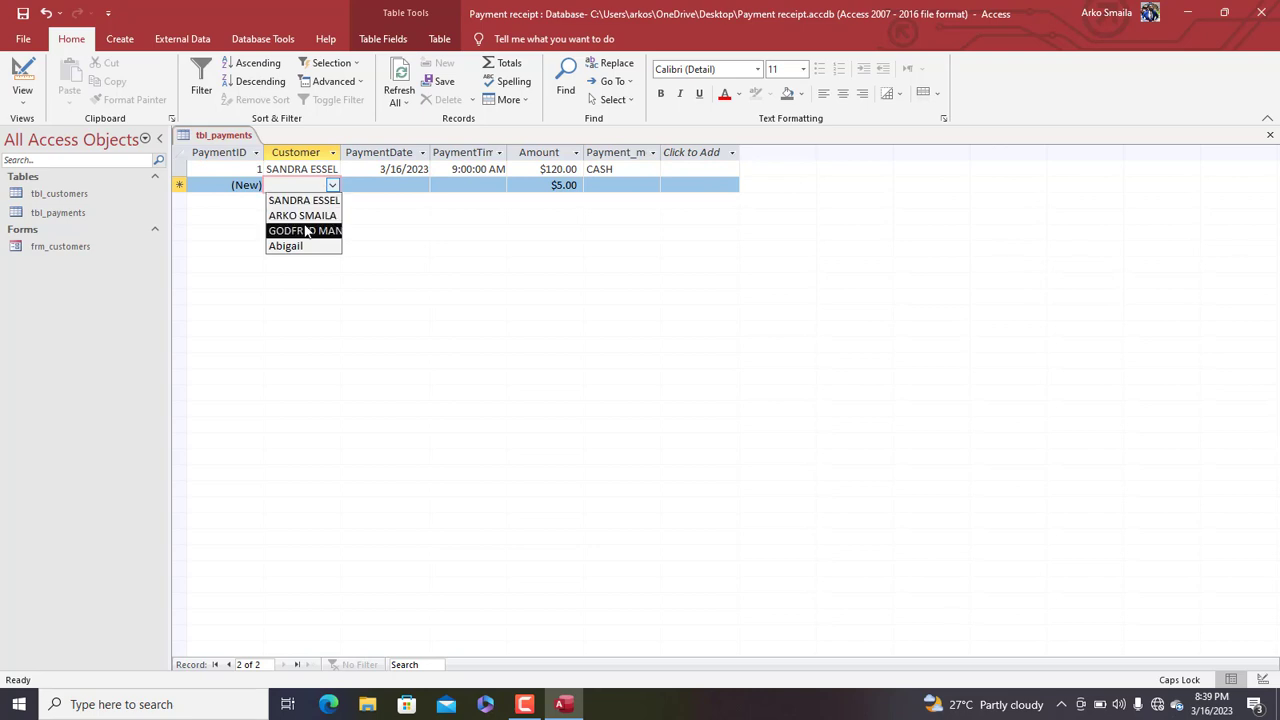
click(305, 216)
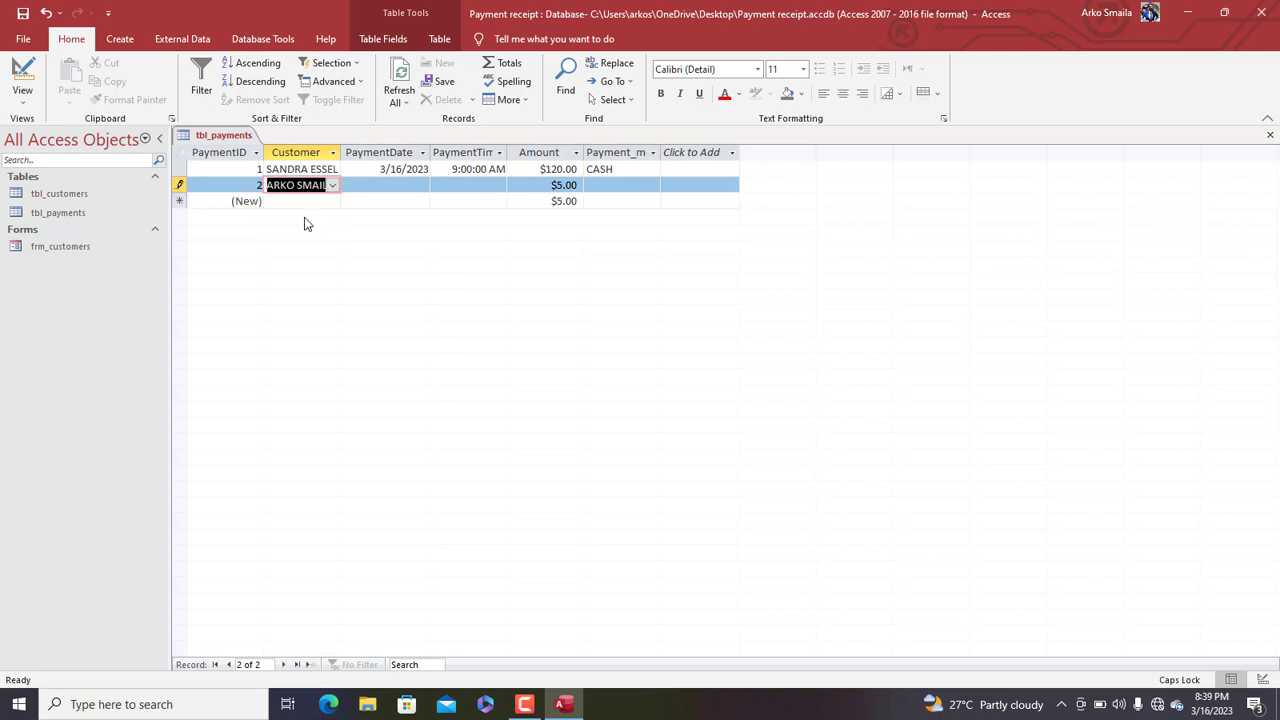
click(418, 190)
click(438, 186)
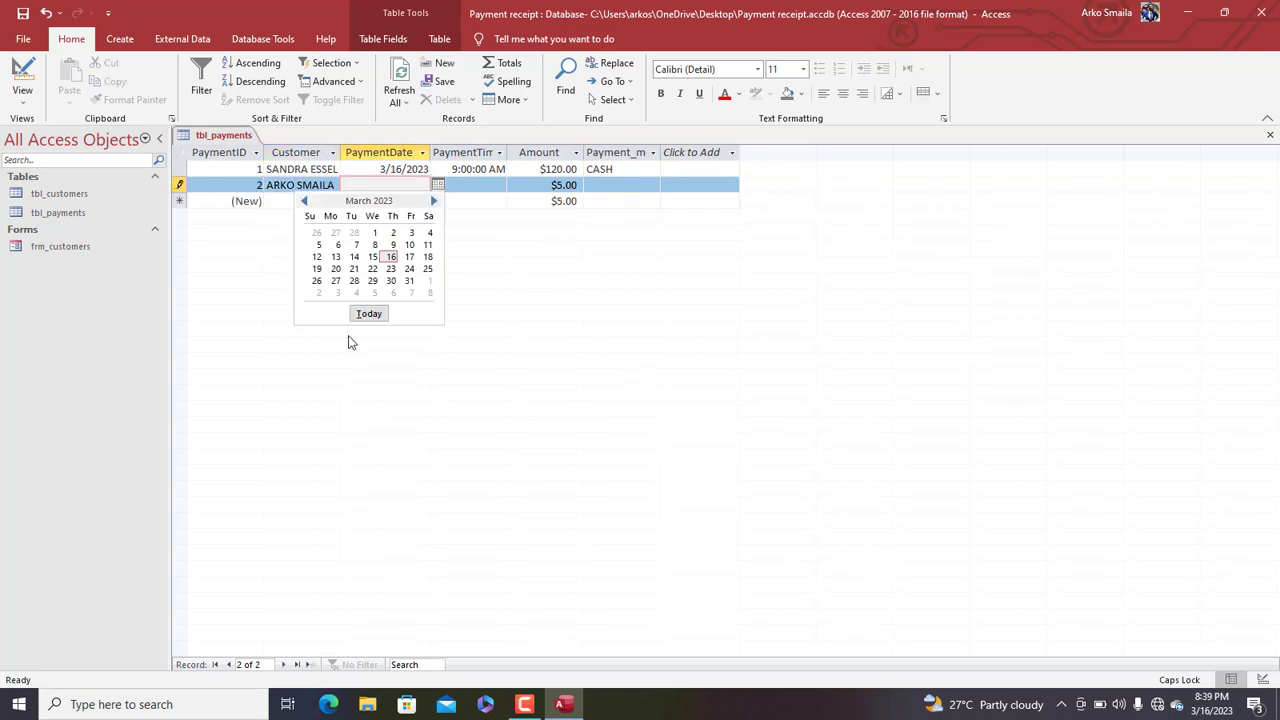
click(372, 316)
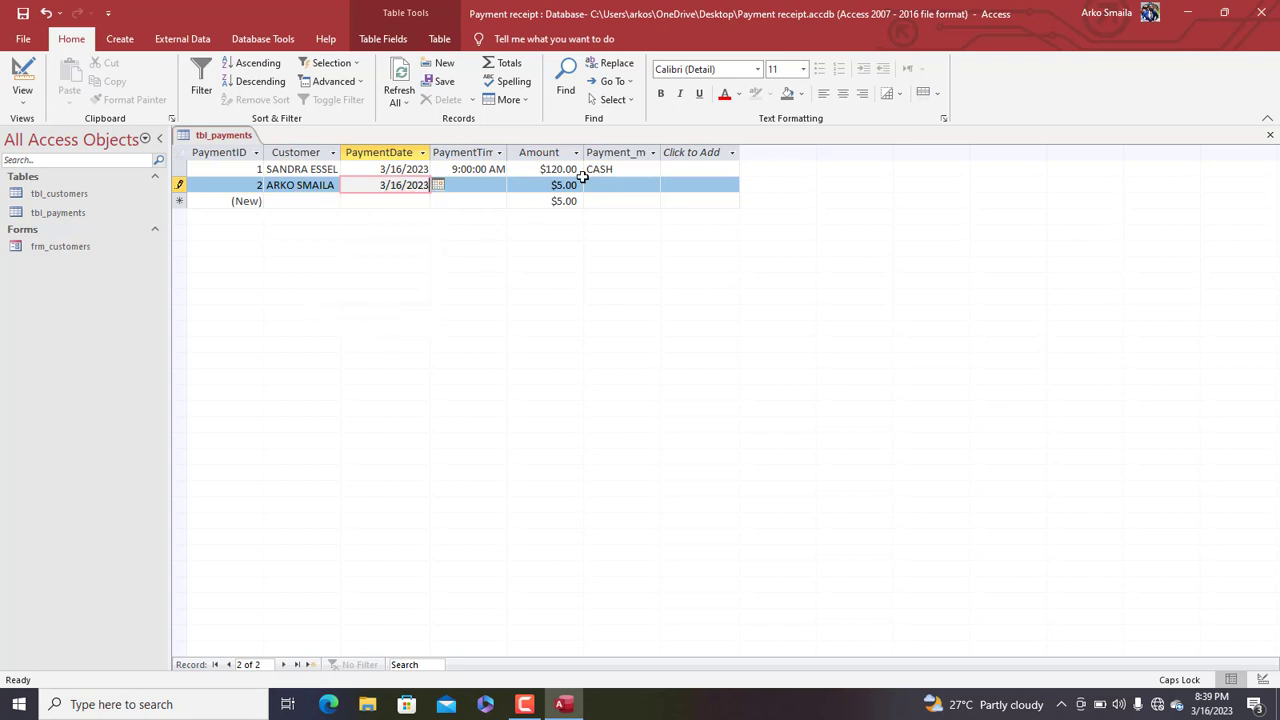
Enter record 2's time 9:00:00 AM, amount 100 and payment mode CREDIT CARD
click(492, 188)
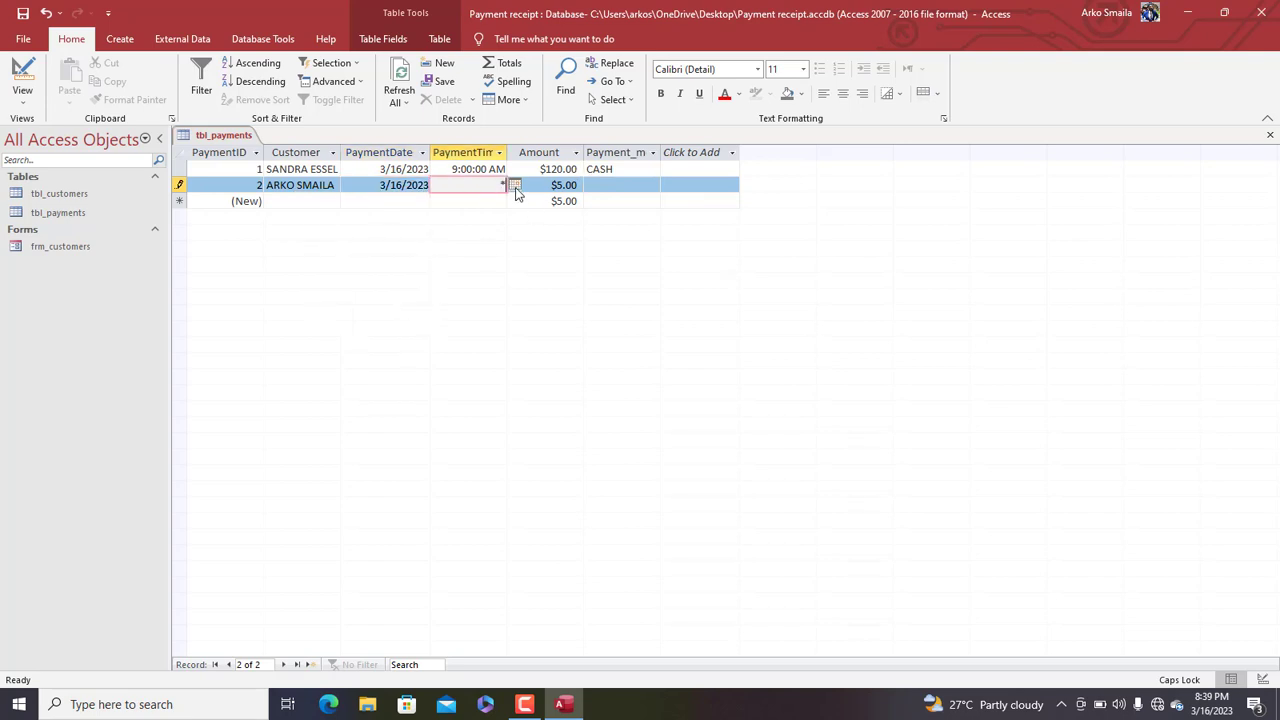
click(516, 193)
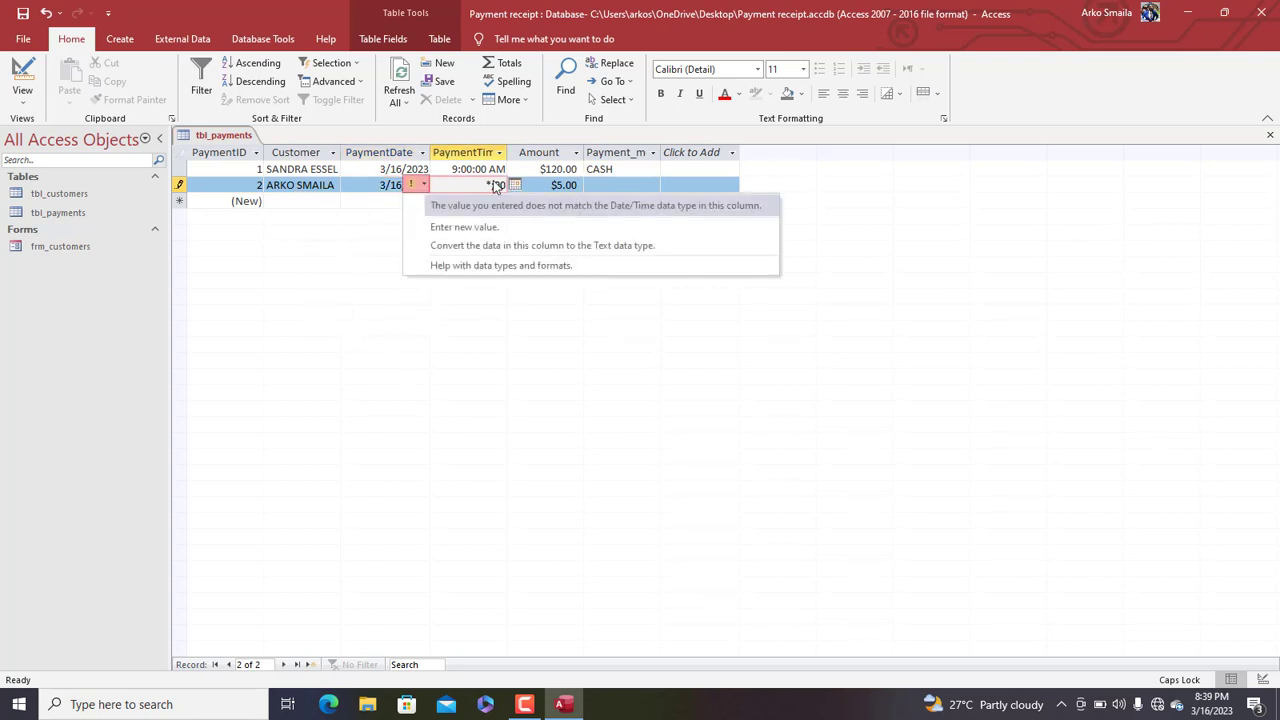
click(483, 185)
drag(483, 185, 563, 185)
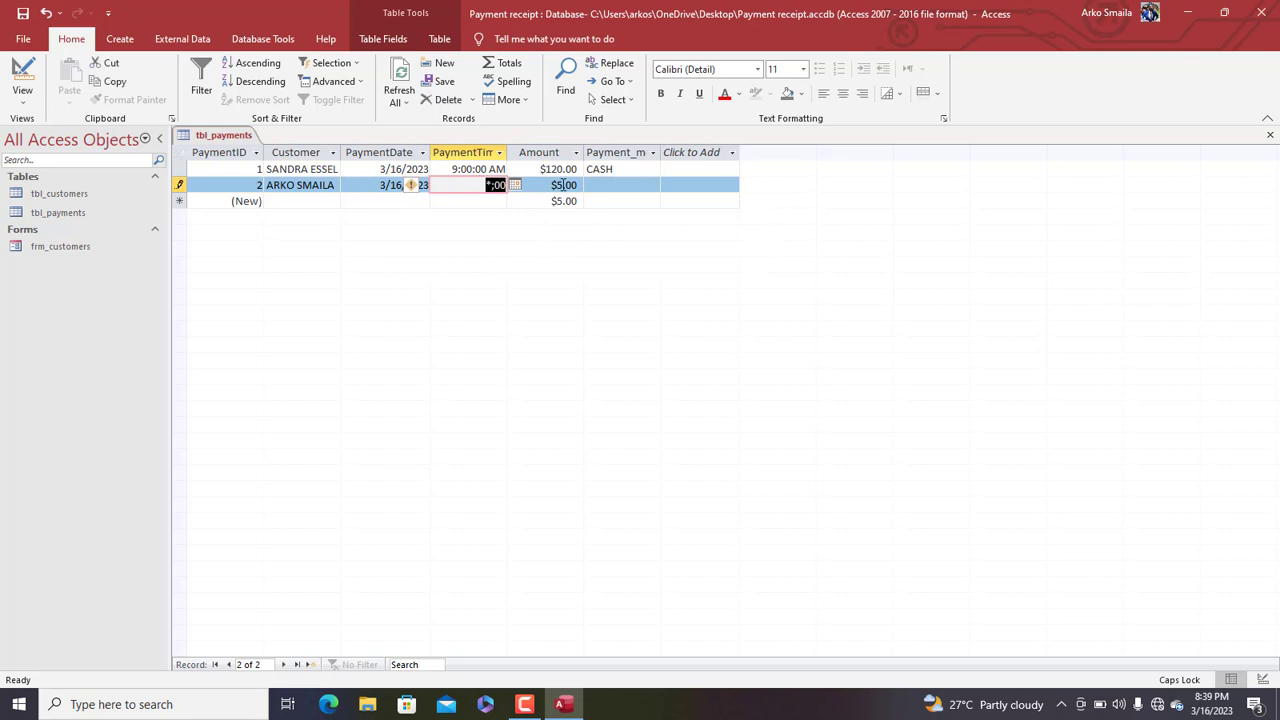
text(9:)
key(Tab)
text(100)
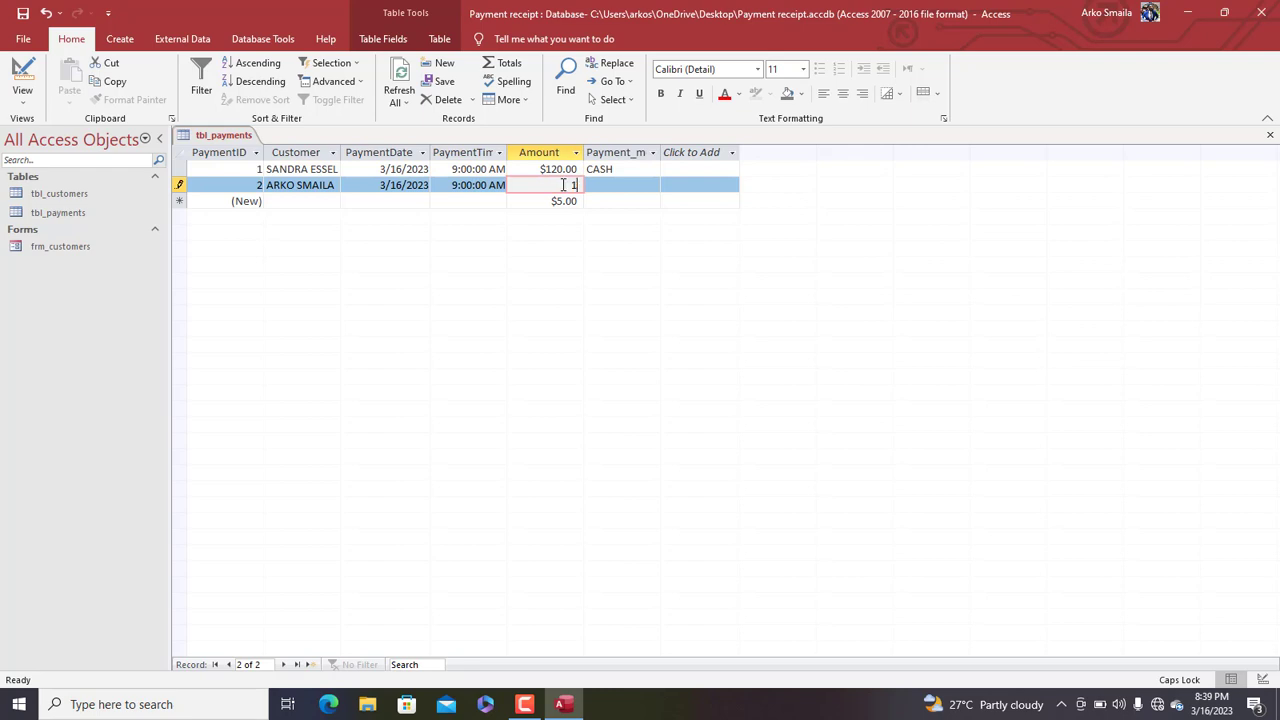
key(Tab)
text(CREDIT CARD)
key(Tab)
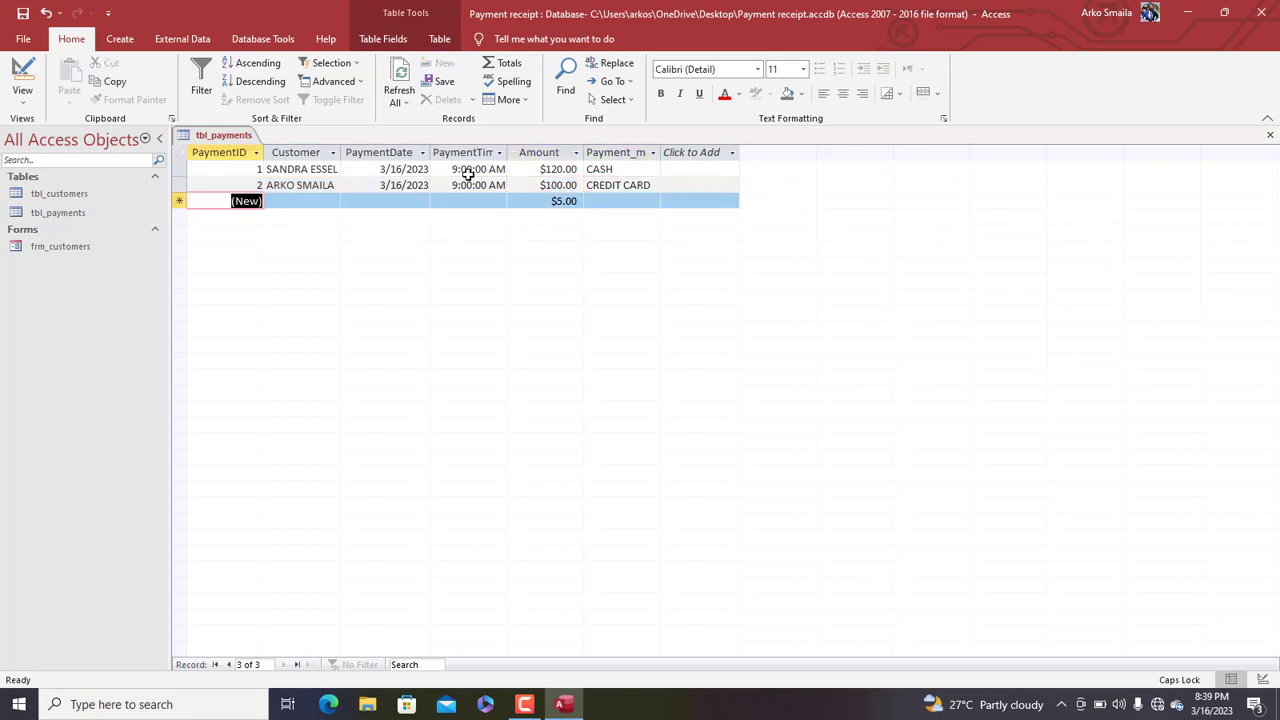
Drag the Customer and Payment_mode column borders wider so full contents show, then save tbl_payments
click(215, 134)
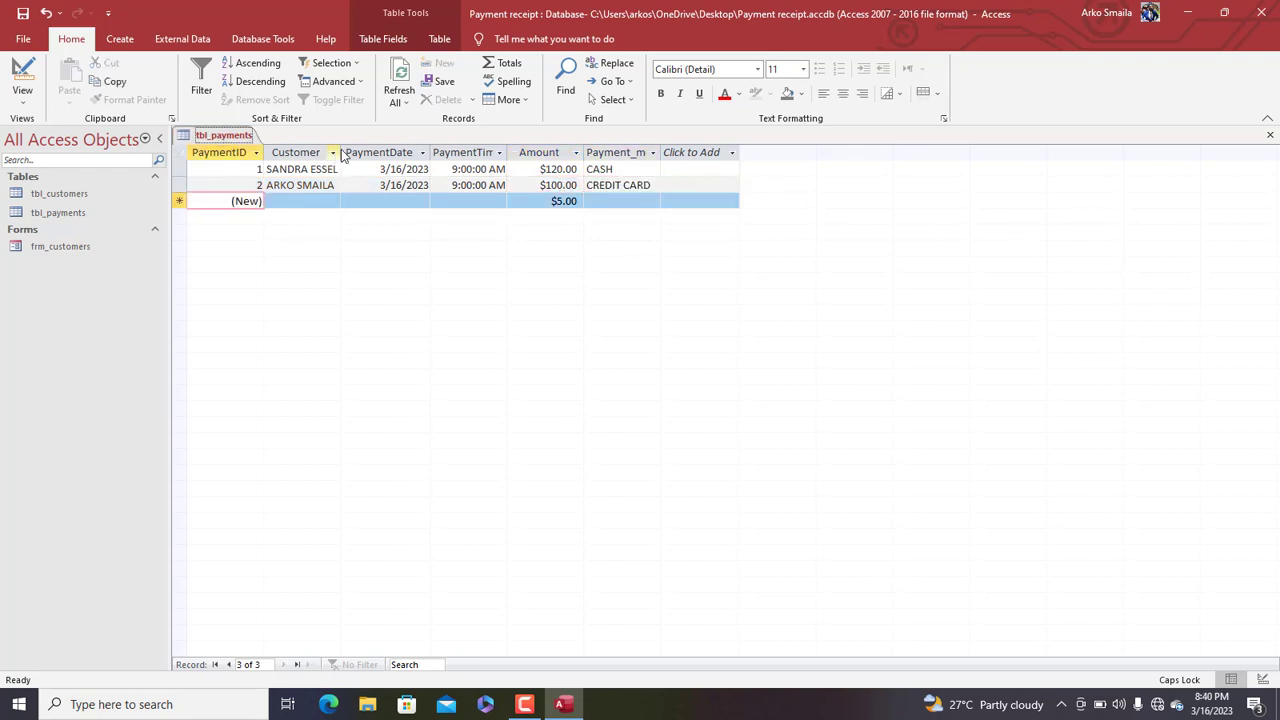
drag(346, 148, 364, 148)
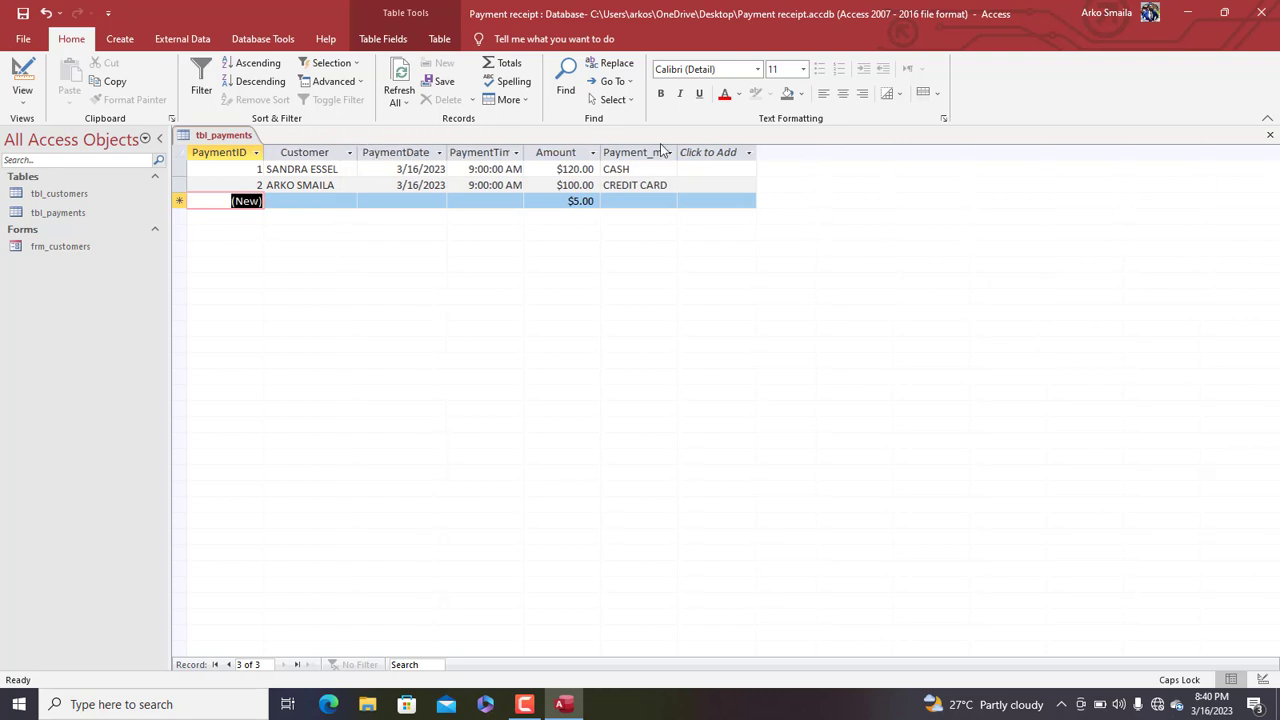
drag(680, 152, 696, 152)
click(696, 152)
click(637, 184)
click(538, 170)
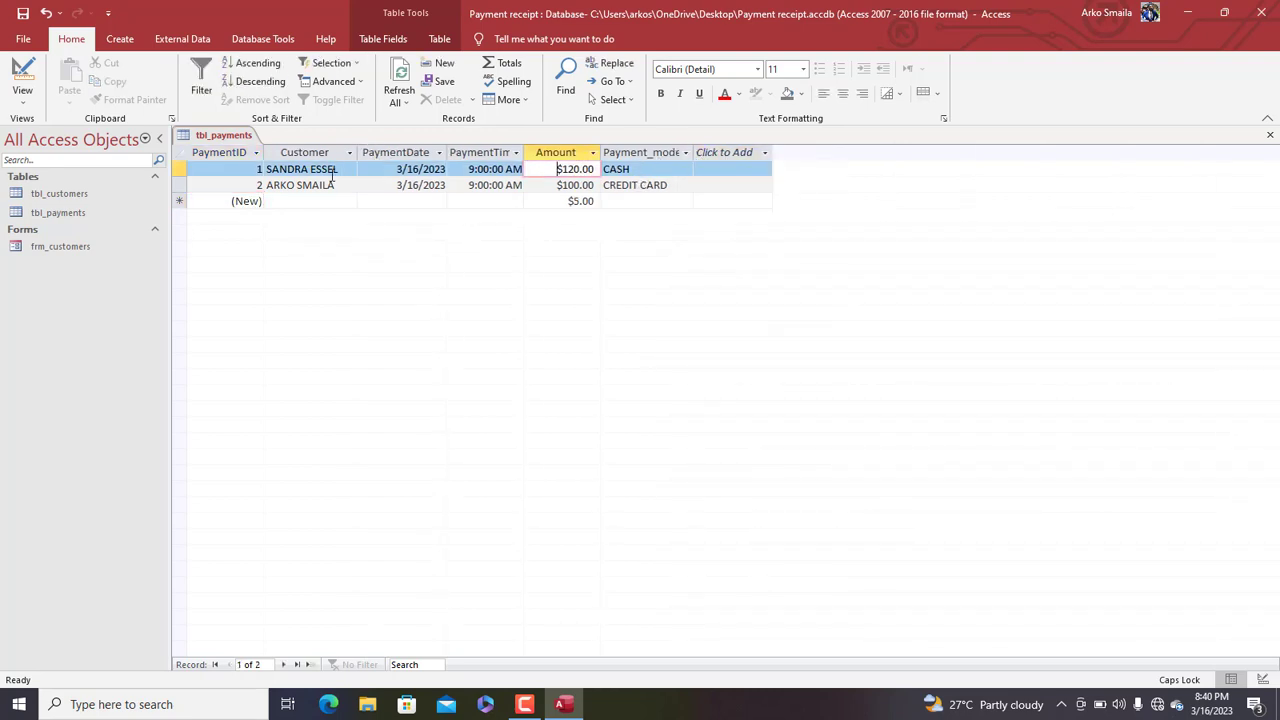
click(308, 170)
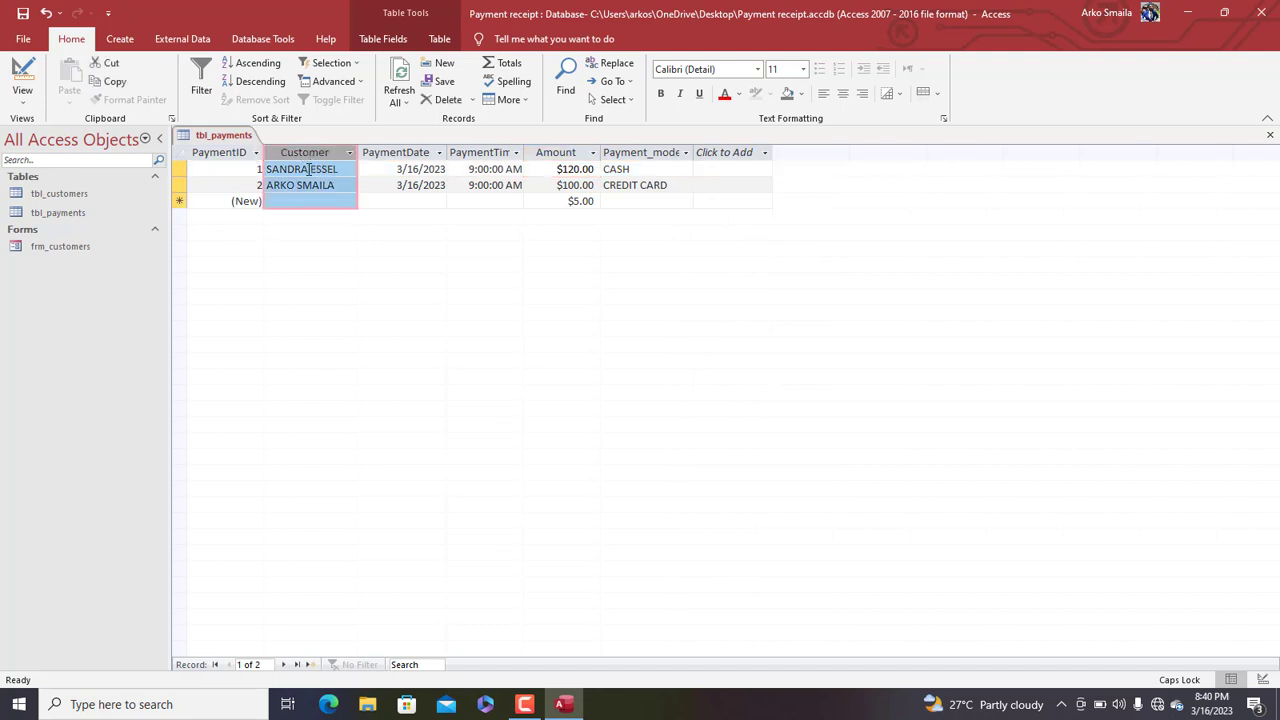
right_click(218, 136)
click(230, 144)
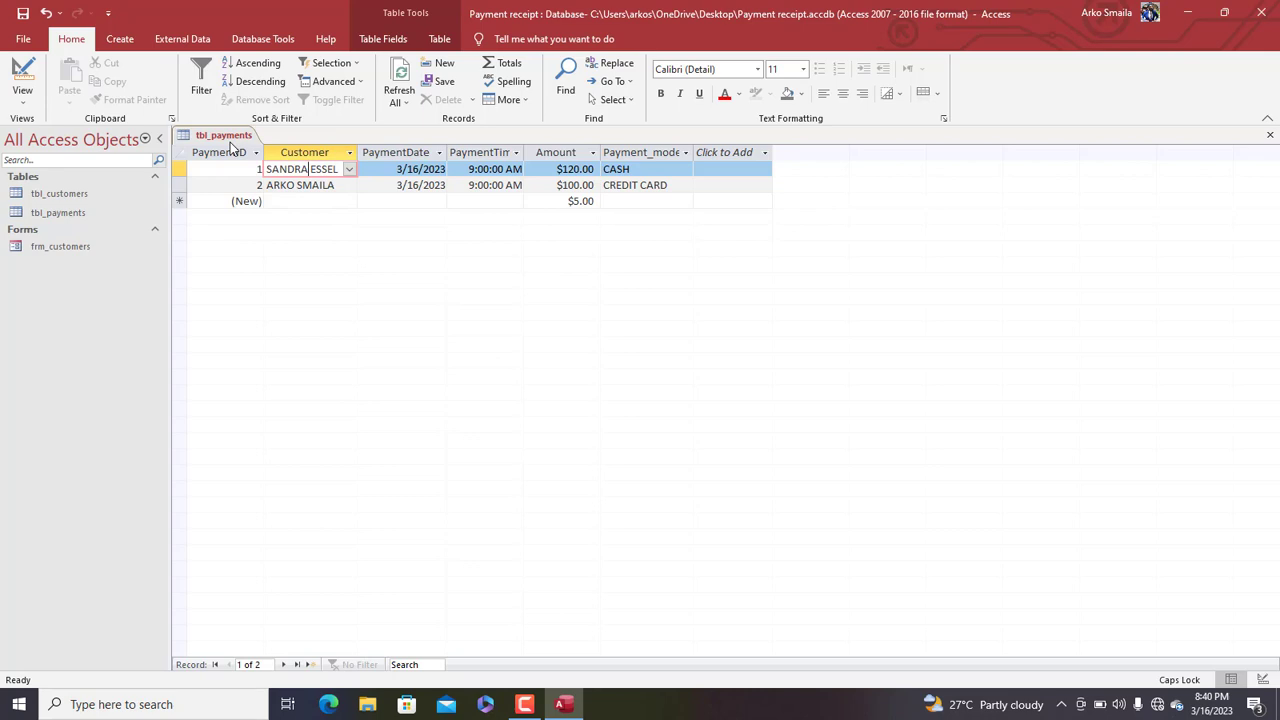
In tbl_payments Design View, add a field named Purpose with the Lookup Wizard data type
right_click(230, 146)
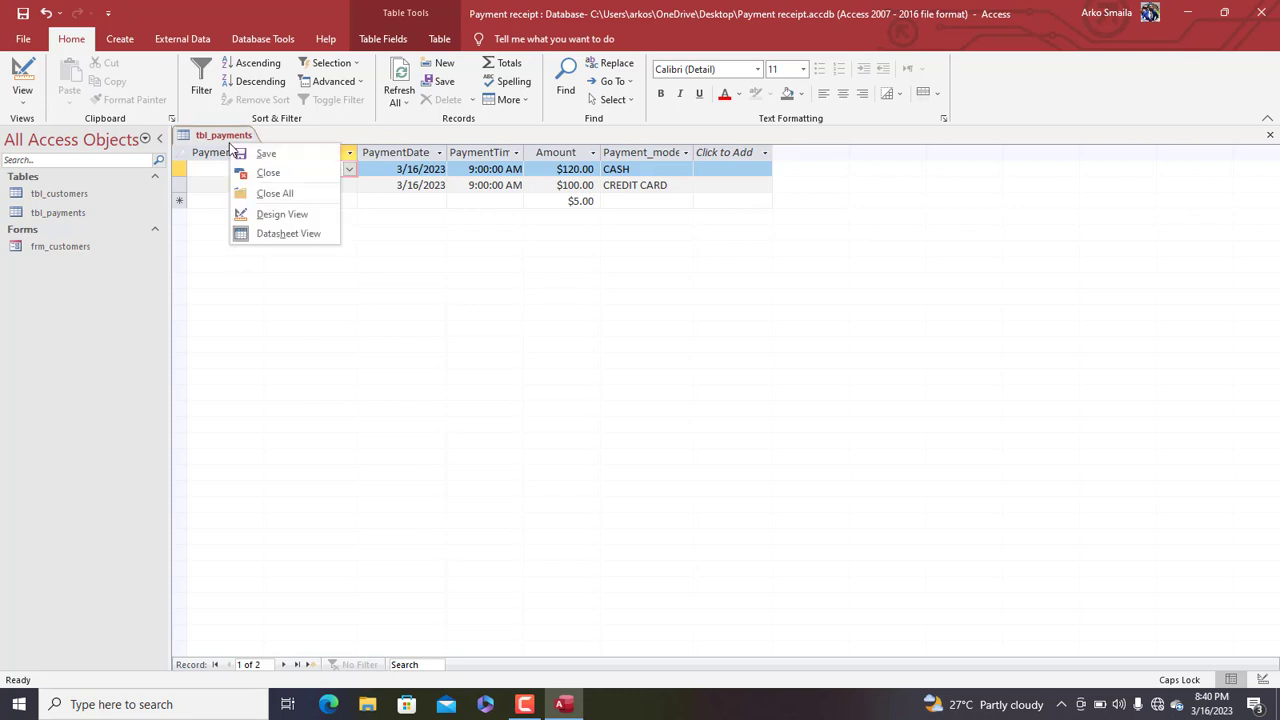
click(266, 224)
click(218, 260)
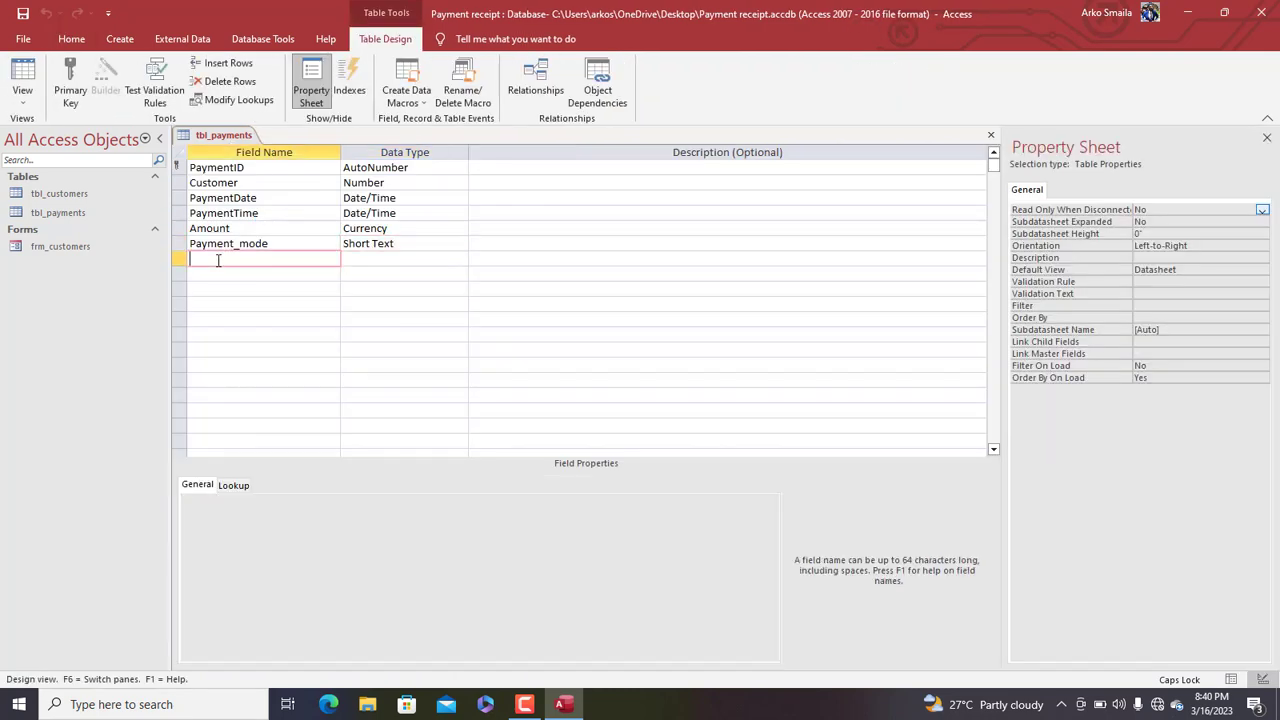
text(P)
key(Caps_Lock)
text(ose)
key(Tab)
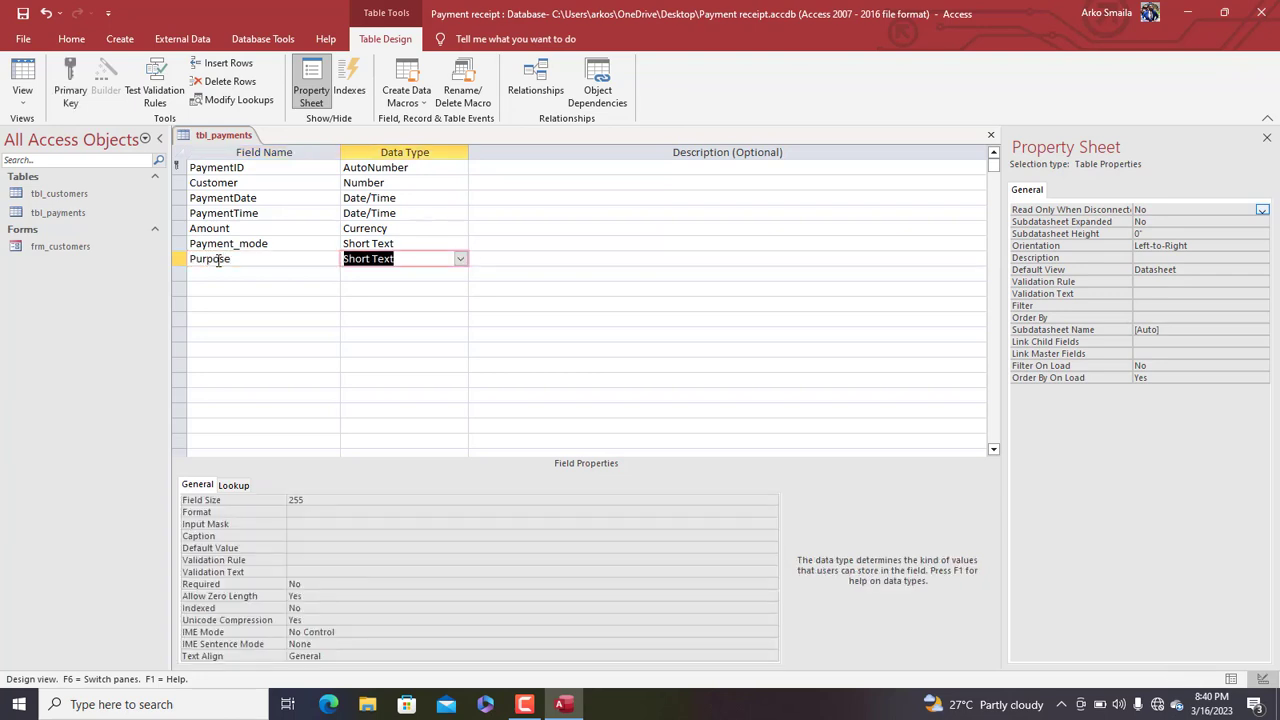
text(lookup Wizard...)
key(Return)
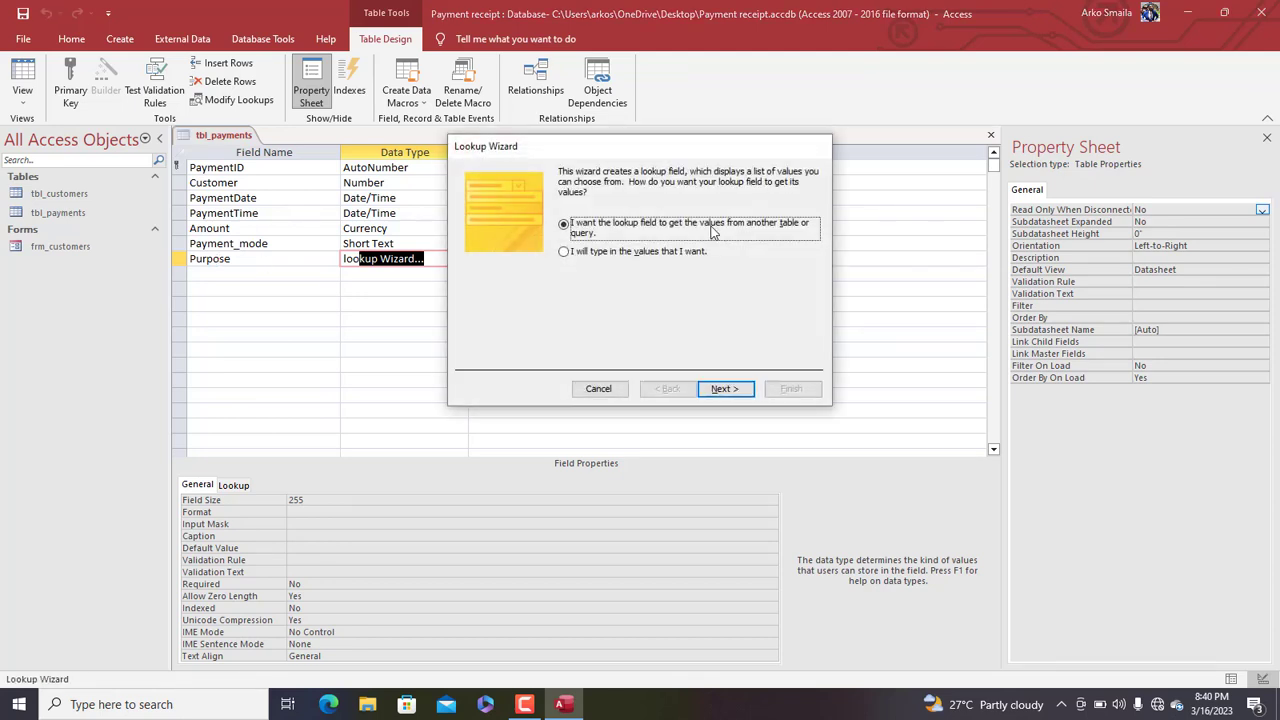
Choose to type the lookup values, then enter NEW PURCHASE and DEBT DEFRAYING
click(626, 256)
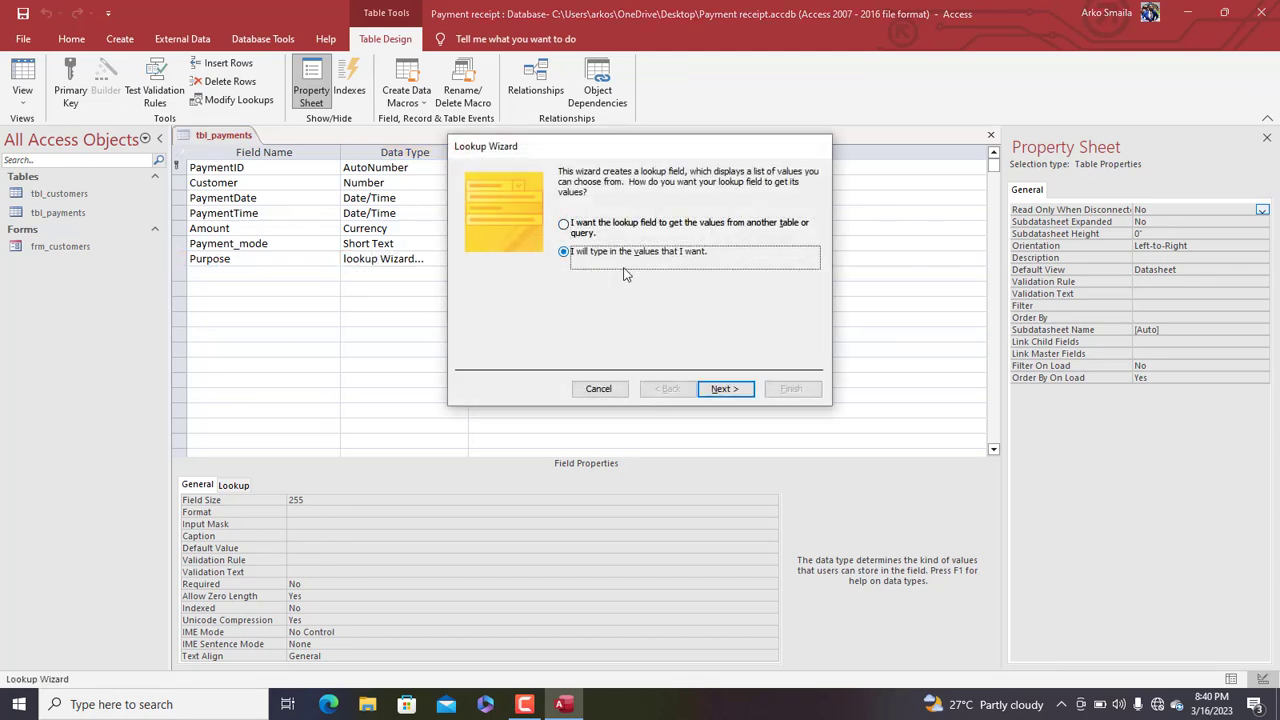
click(722, 388)
click(506, 268)
key(Caps_Lock)
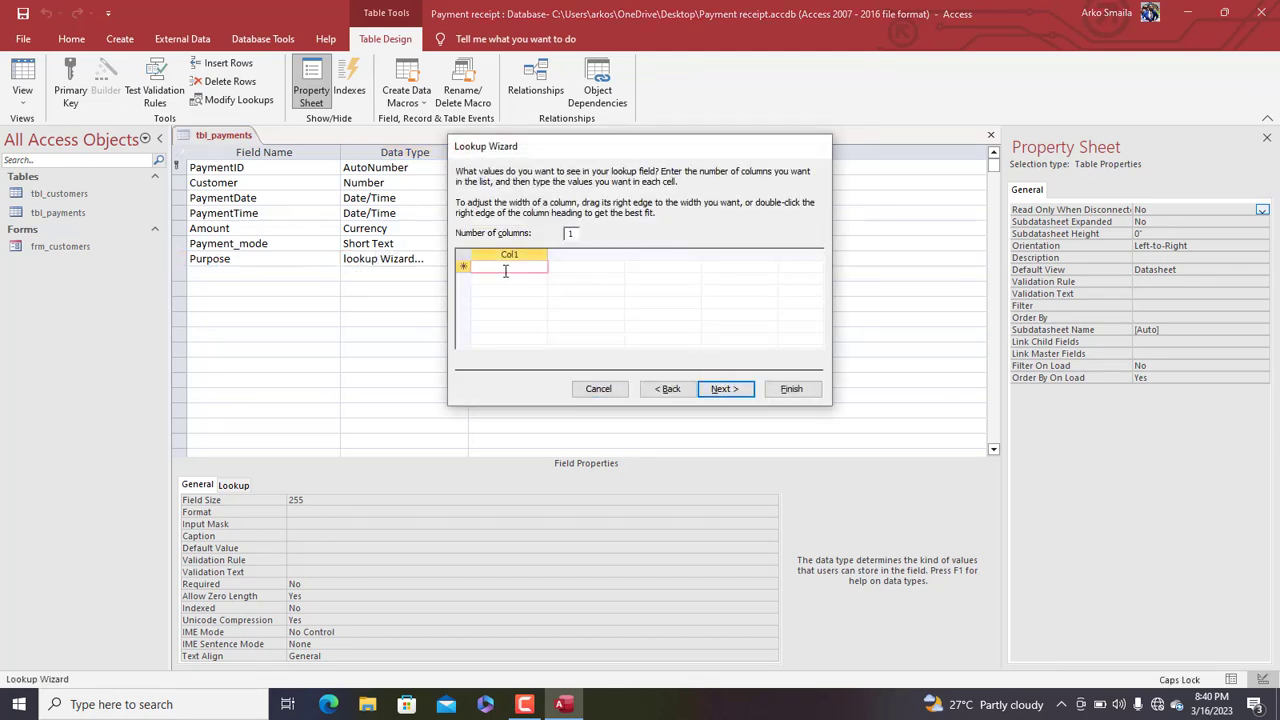
text(NEW PURCHASE)
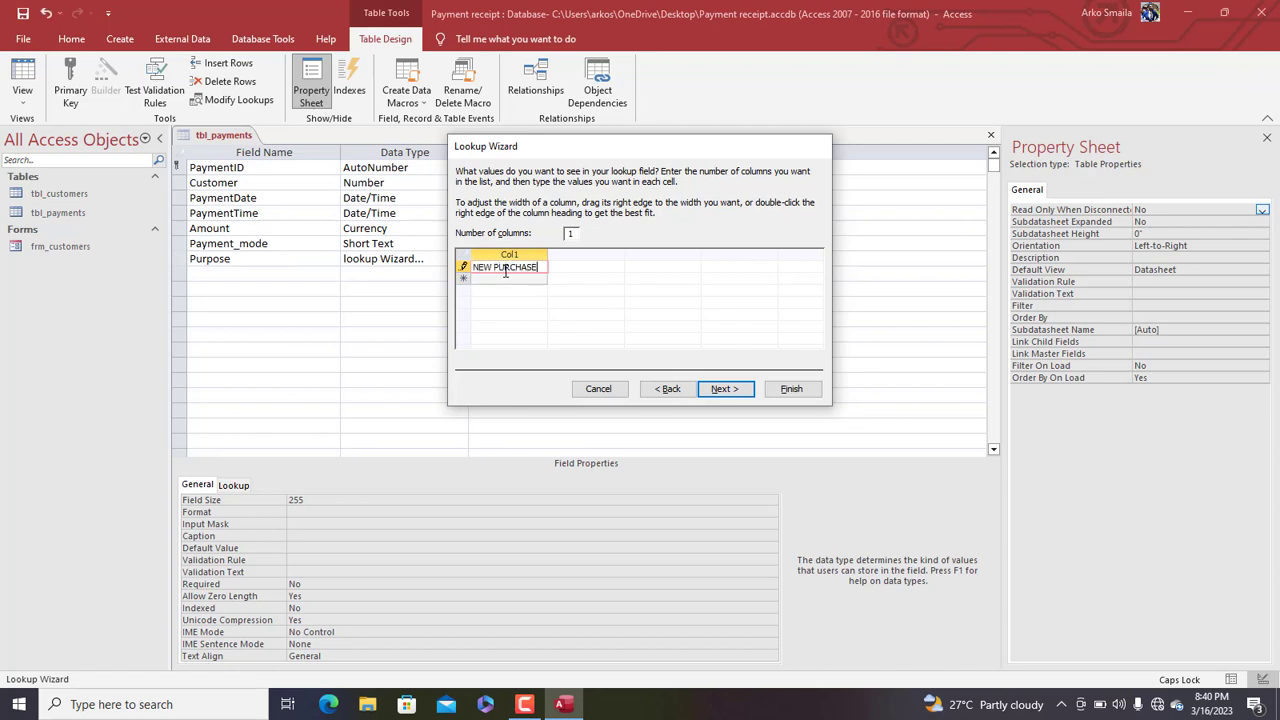
key(Return)
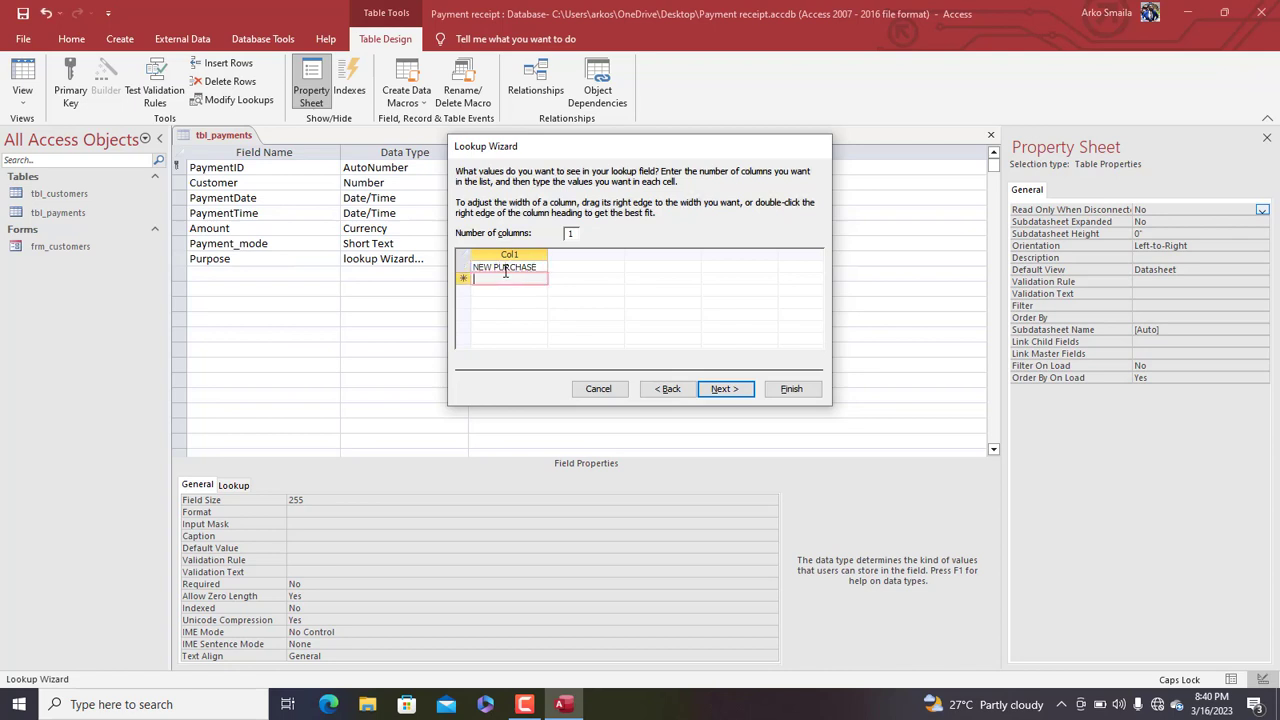
text(DEBT DEFRAYING)
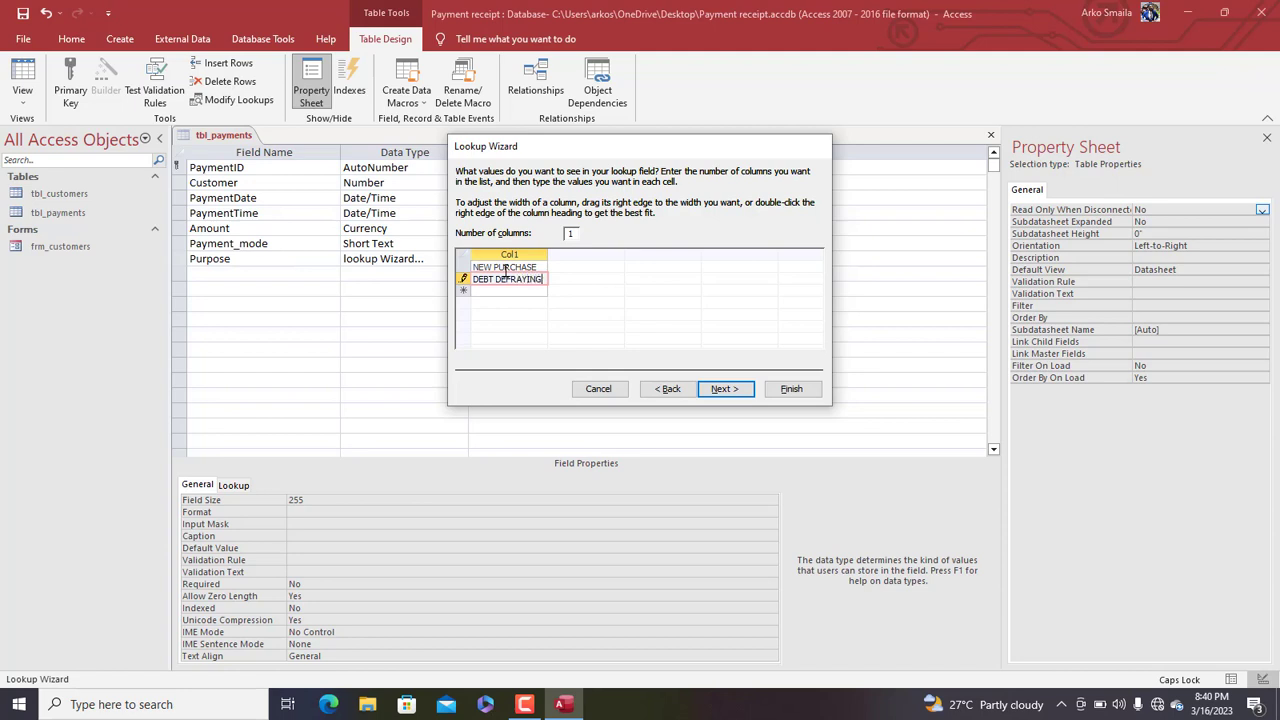
drag(548, 256, 569, 251)
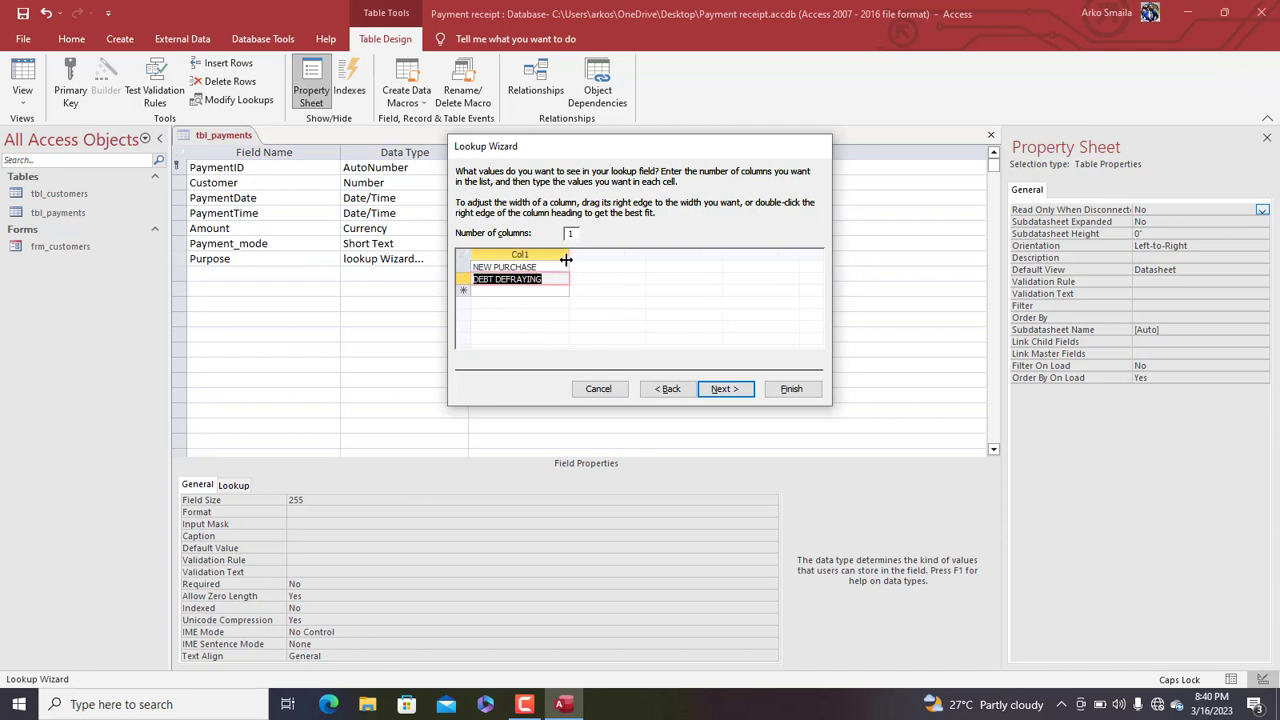
drag(566, 258, 552, 257)
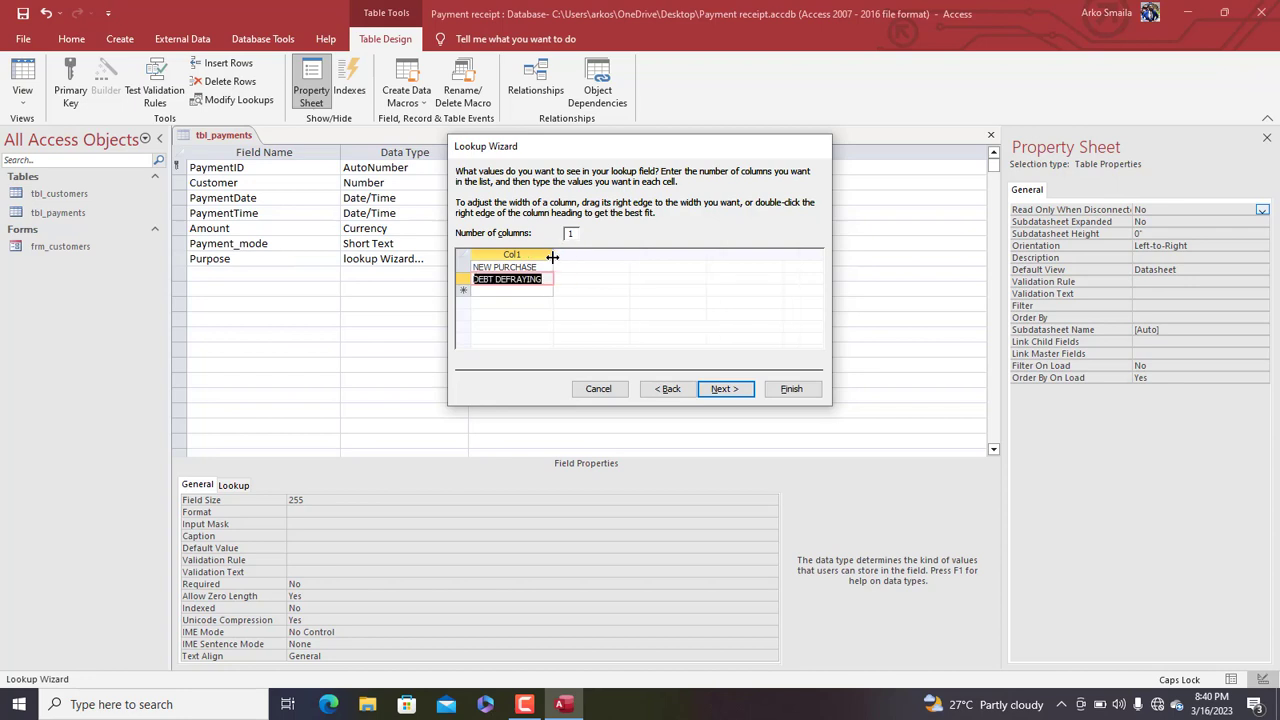
Add ADVANCE as the third value in place of CREDIT and finish the wizard
click(513, 291)
text(CRE)
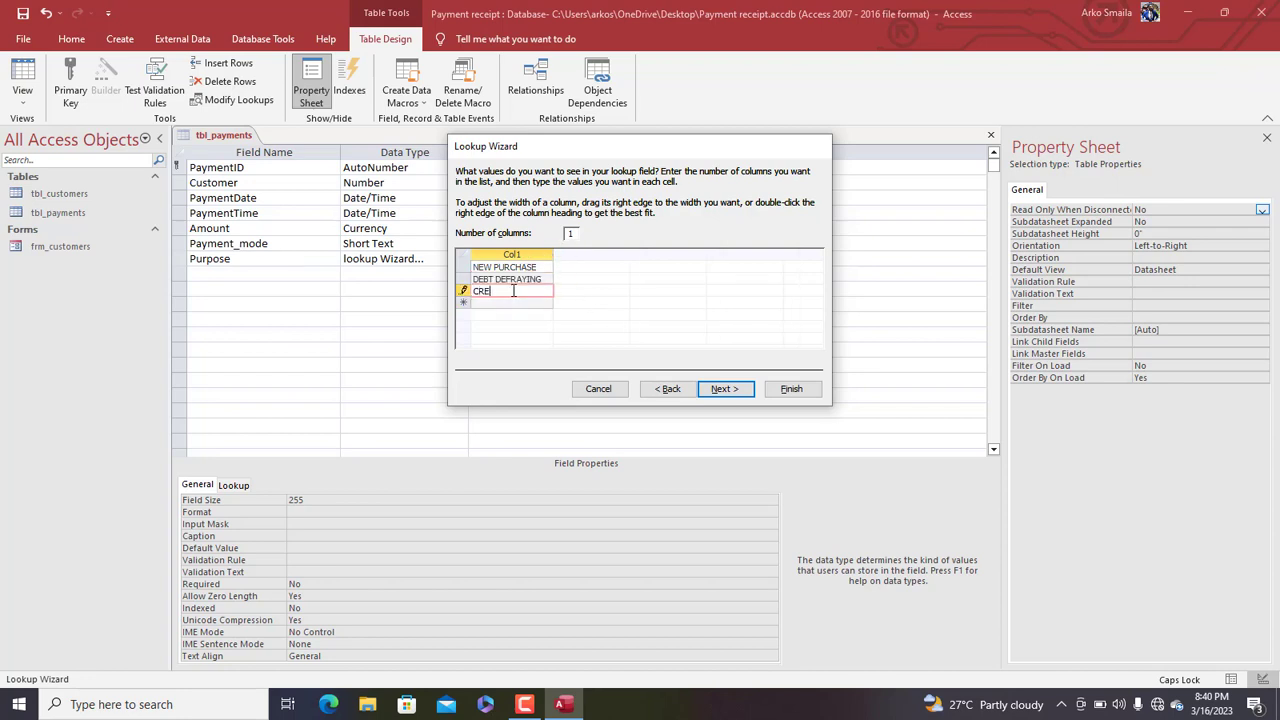
text(DIT)
drag(598, 146, 568, 146)
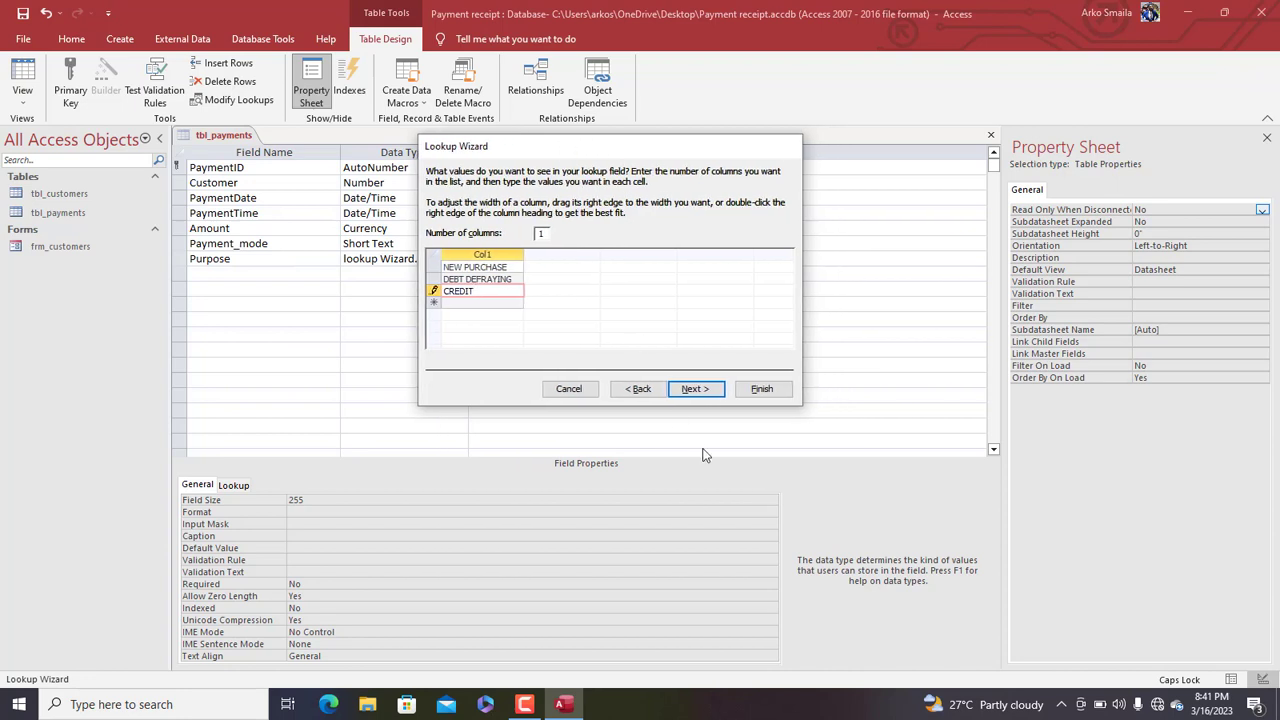
key(ctrl+a)
click(487, 292)
double_click(461, 291)
text(ADVAN)
click(696, 389)
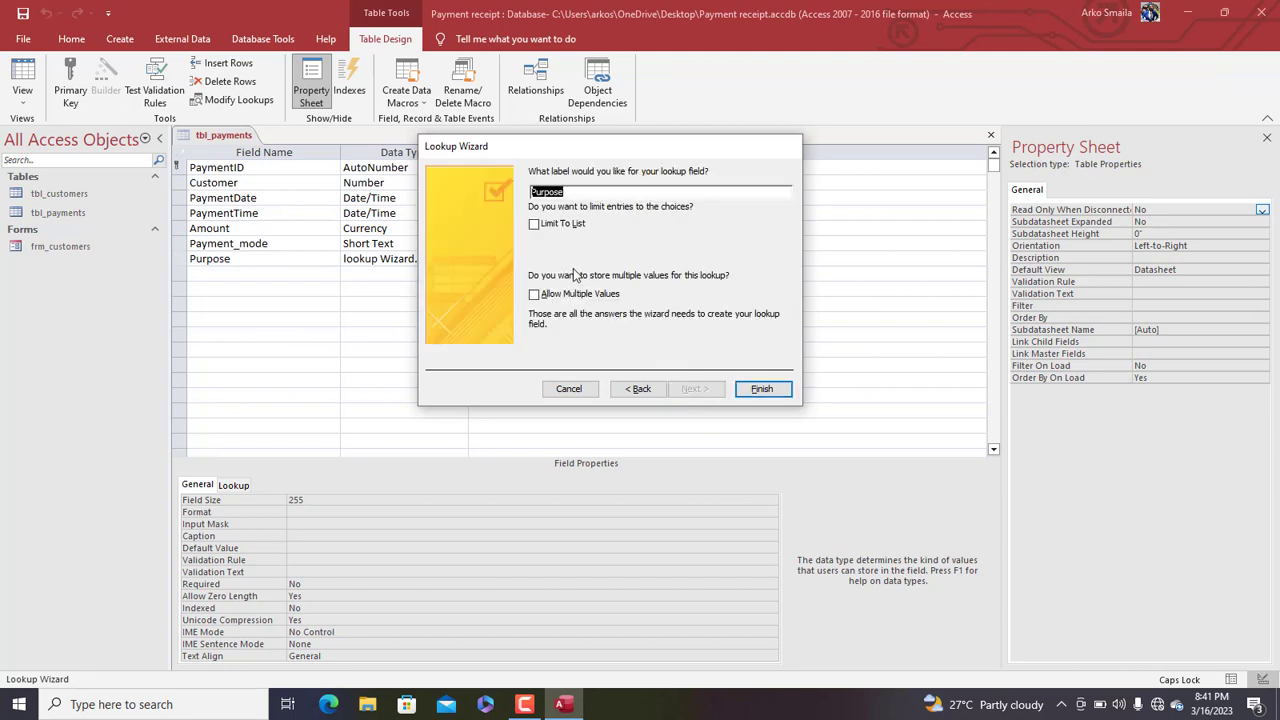
click(778, 393)
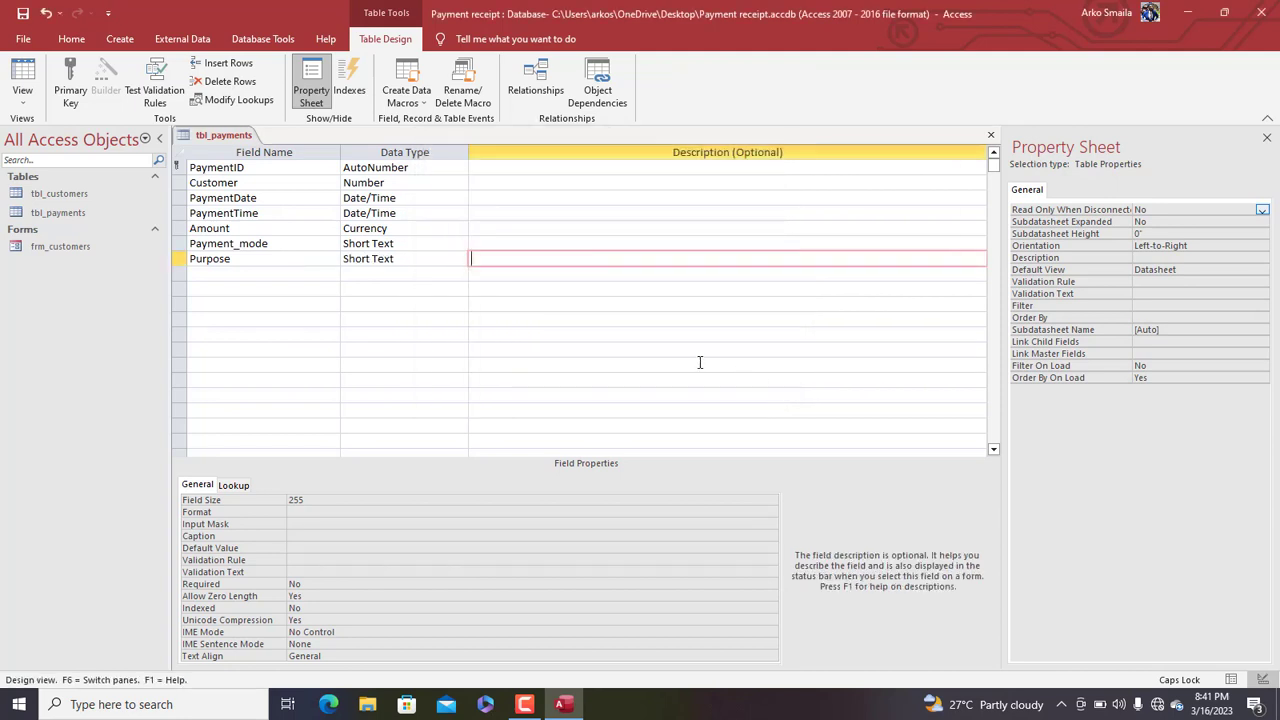
In Datasheet View, set record 1's Purpose to NEW PURCHASE and widen the Purpose column
click(22, 78)
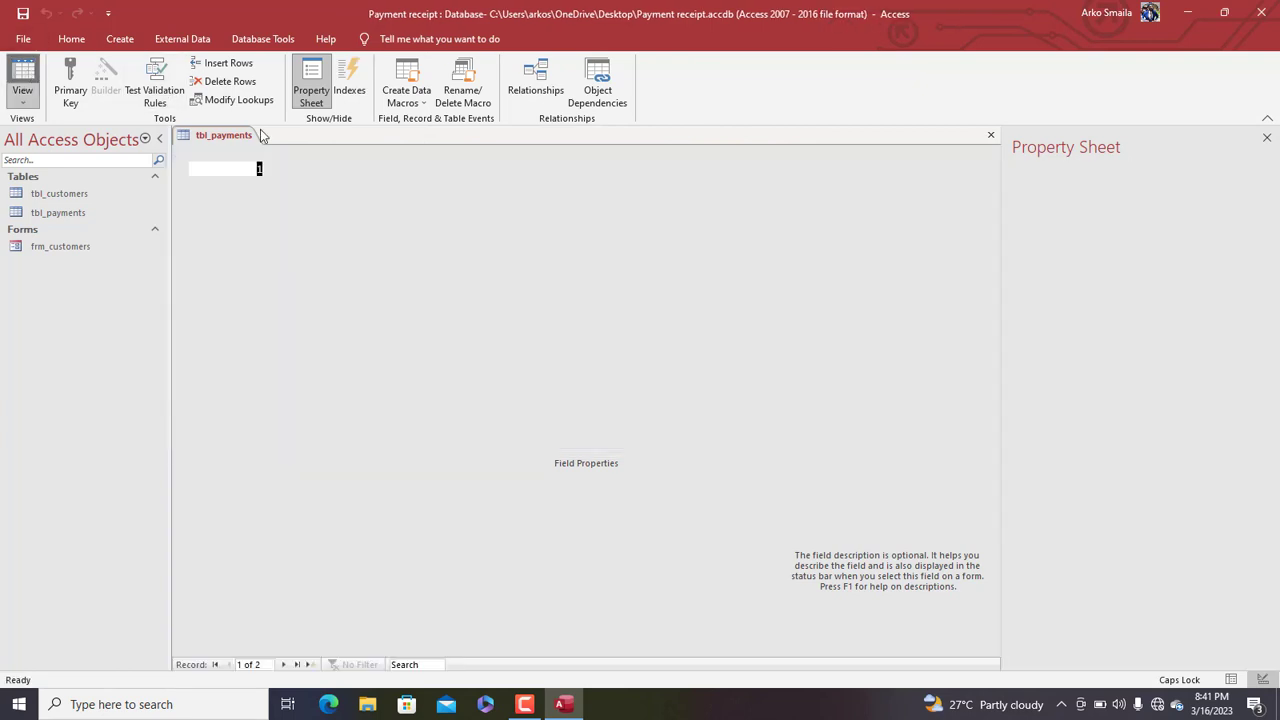
click(726, 167)
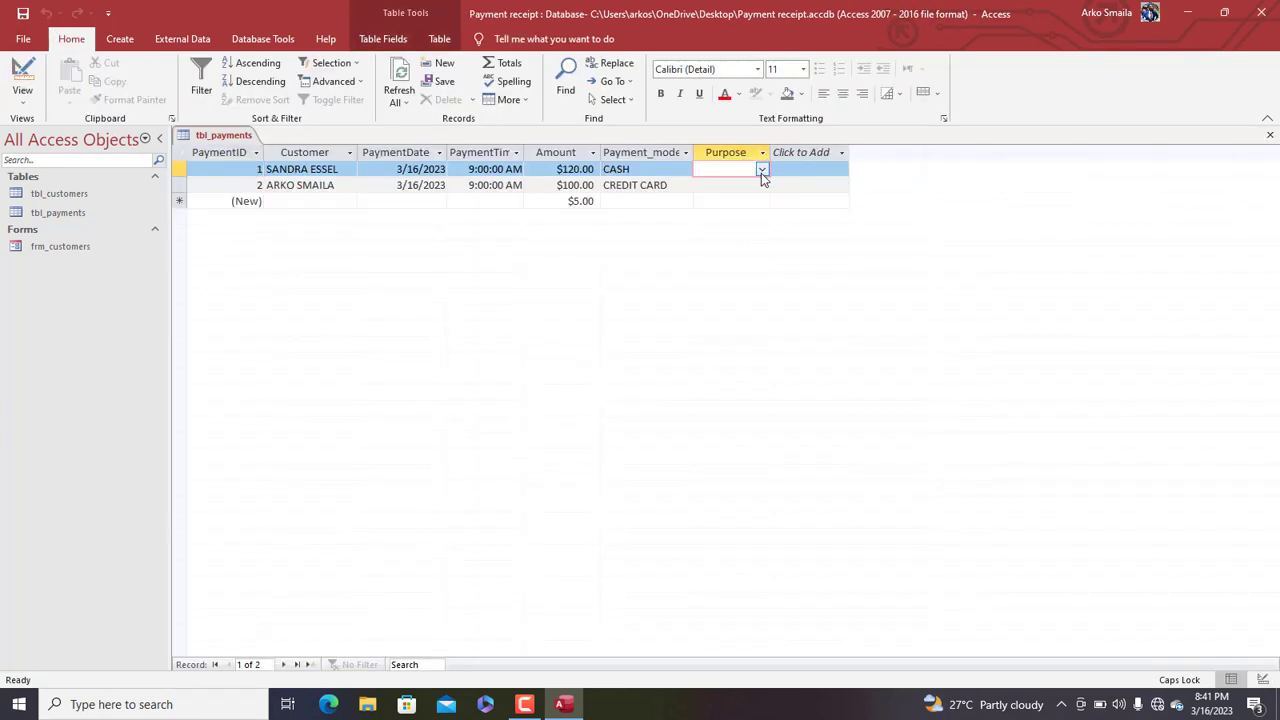
click(762, 169)
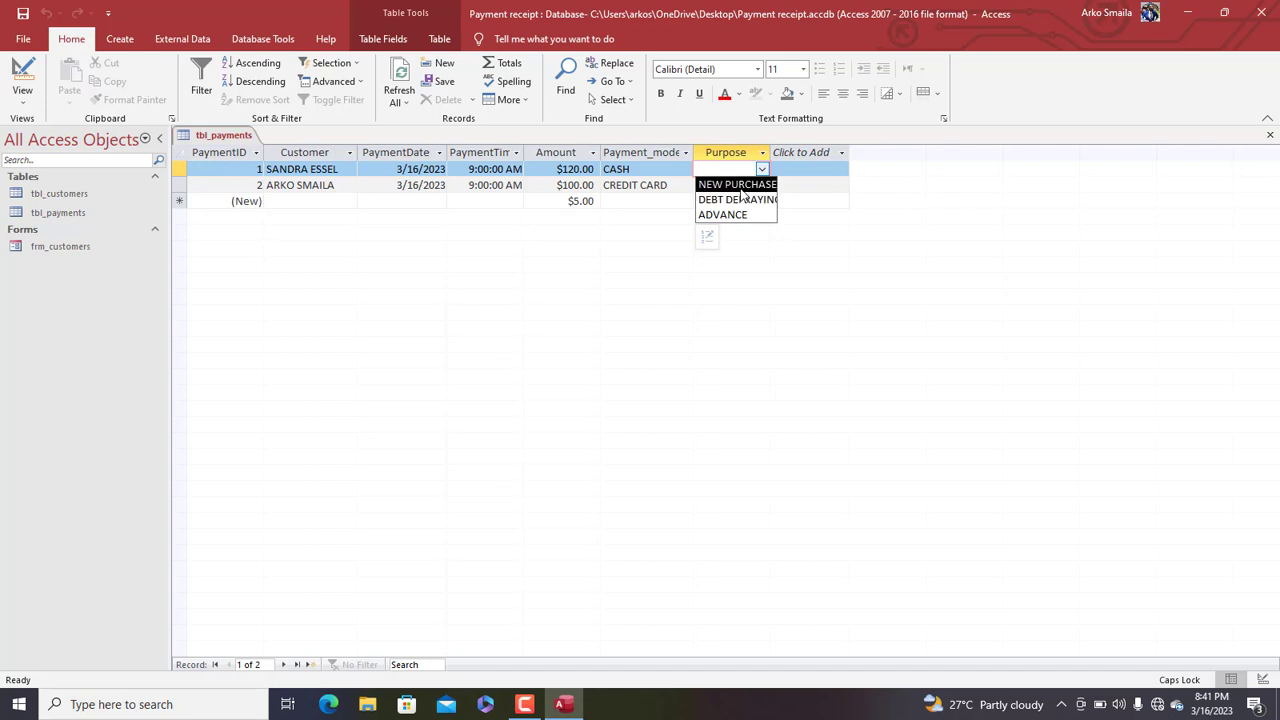
click(740, 186)
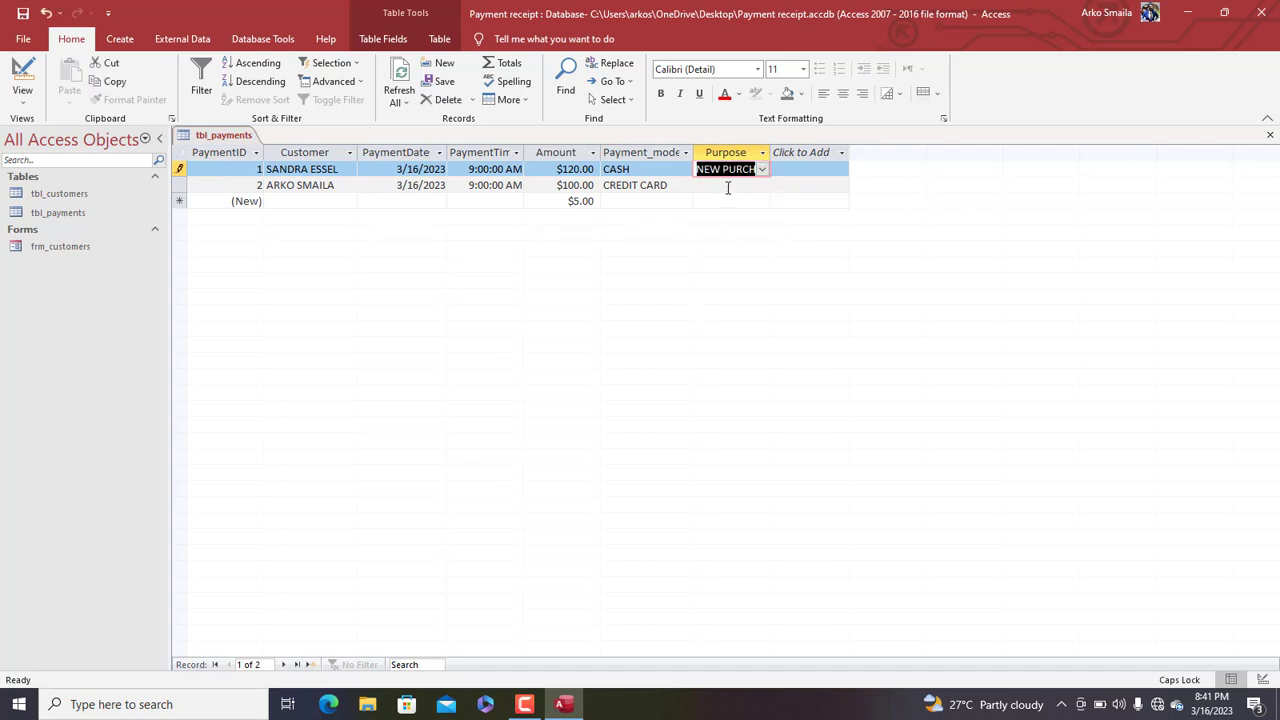
click(728, 188)
drag(770, 152, 794, 152)
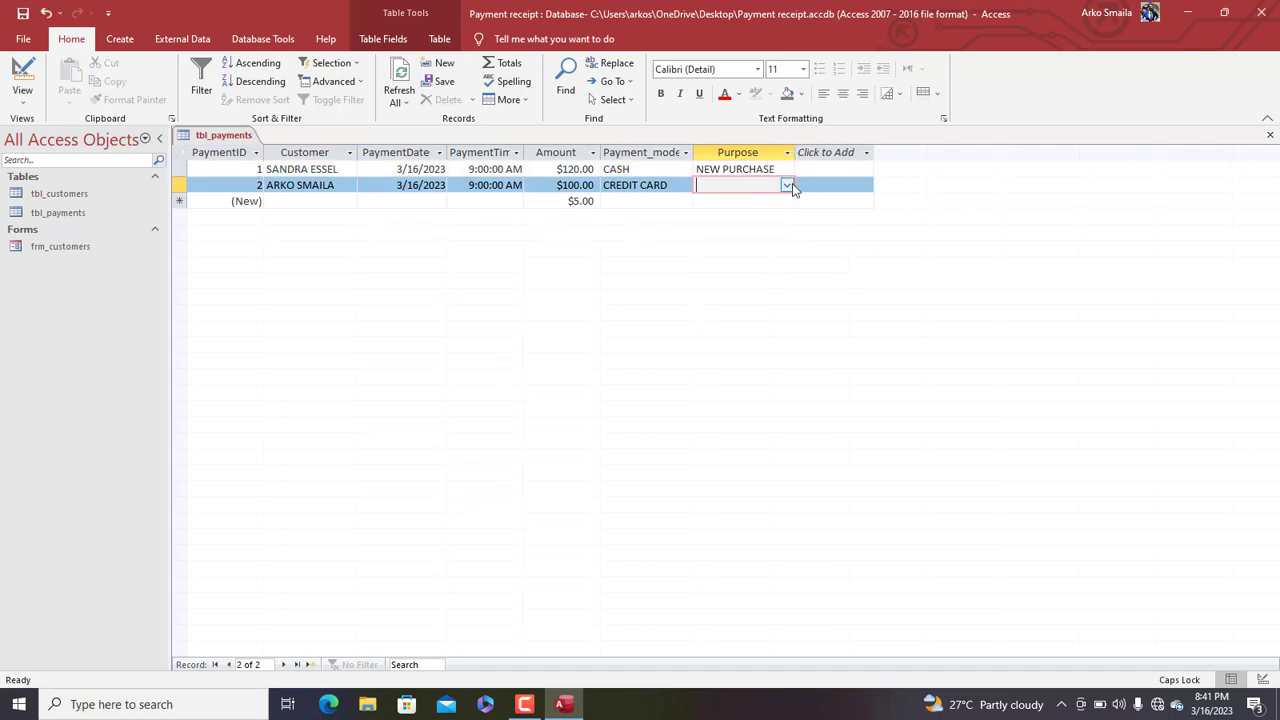
click(791, 189)
Add record 3 for the customer: today's date, 7:00, amount 20, payment mode CASH
click(339, 205)
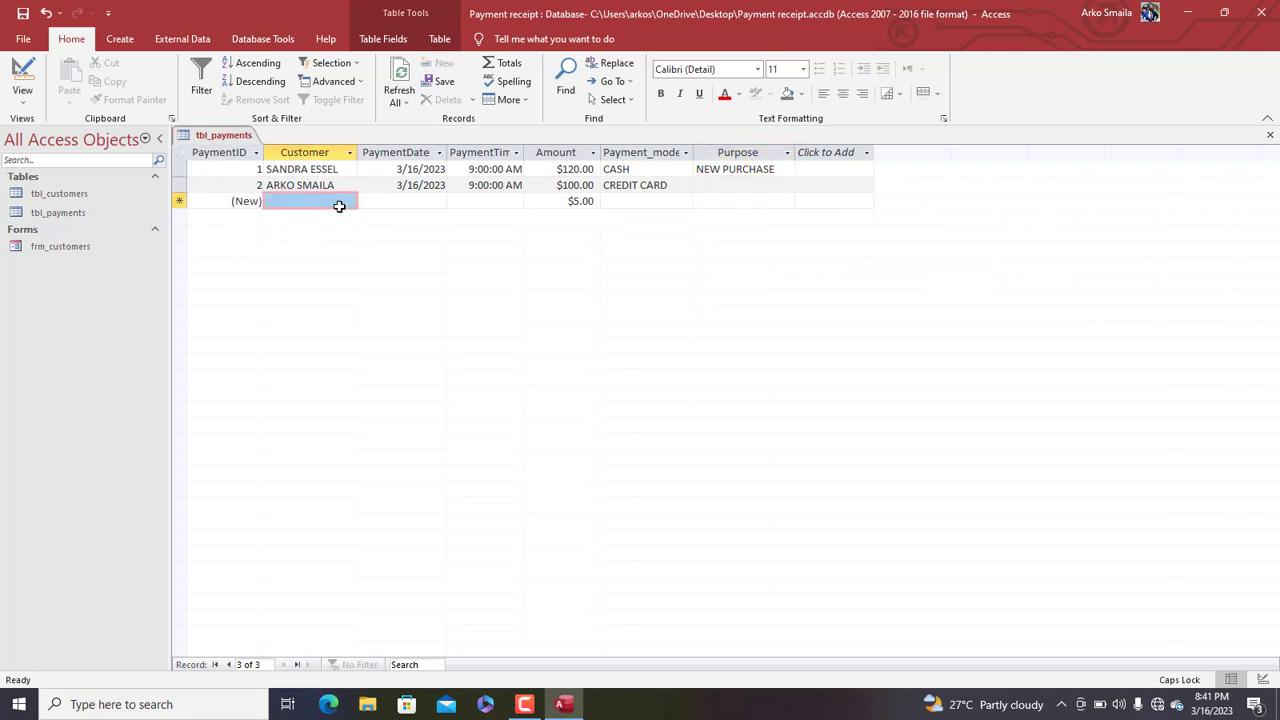
click(333, 205)
text(SAN)
key(Tab)
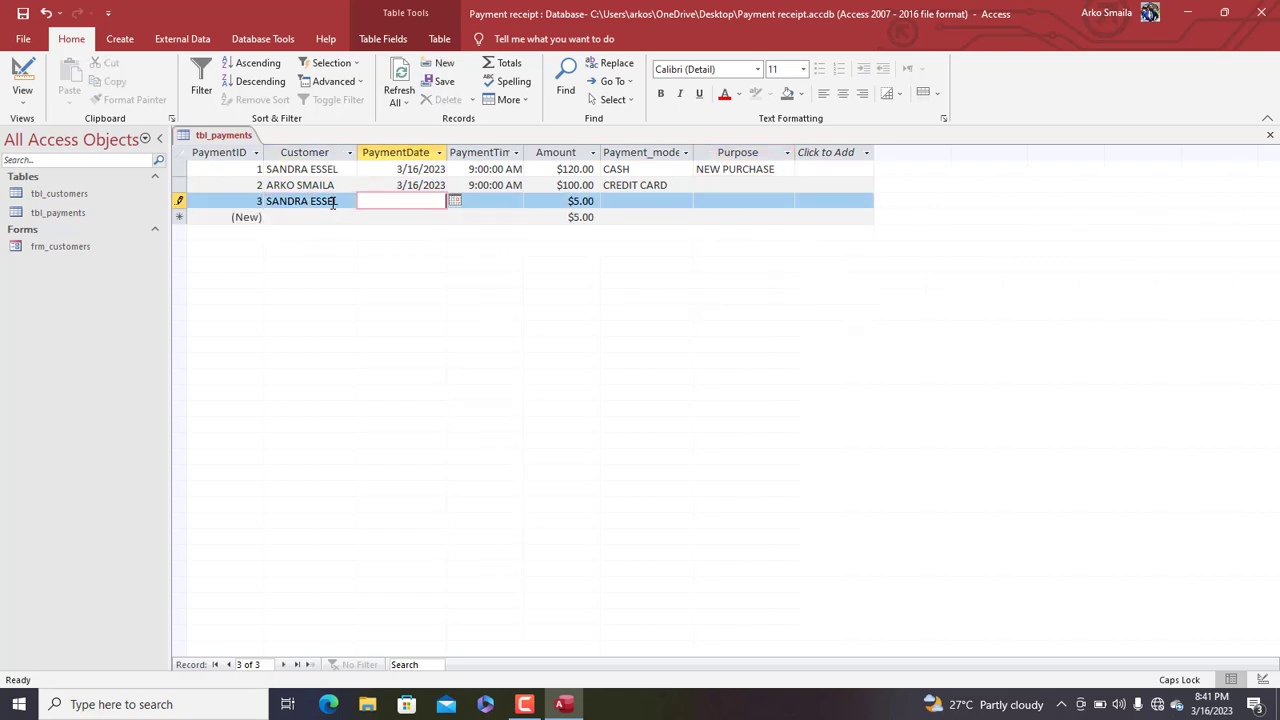
click(455, 202)
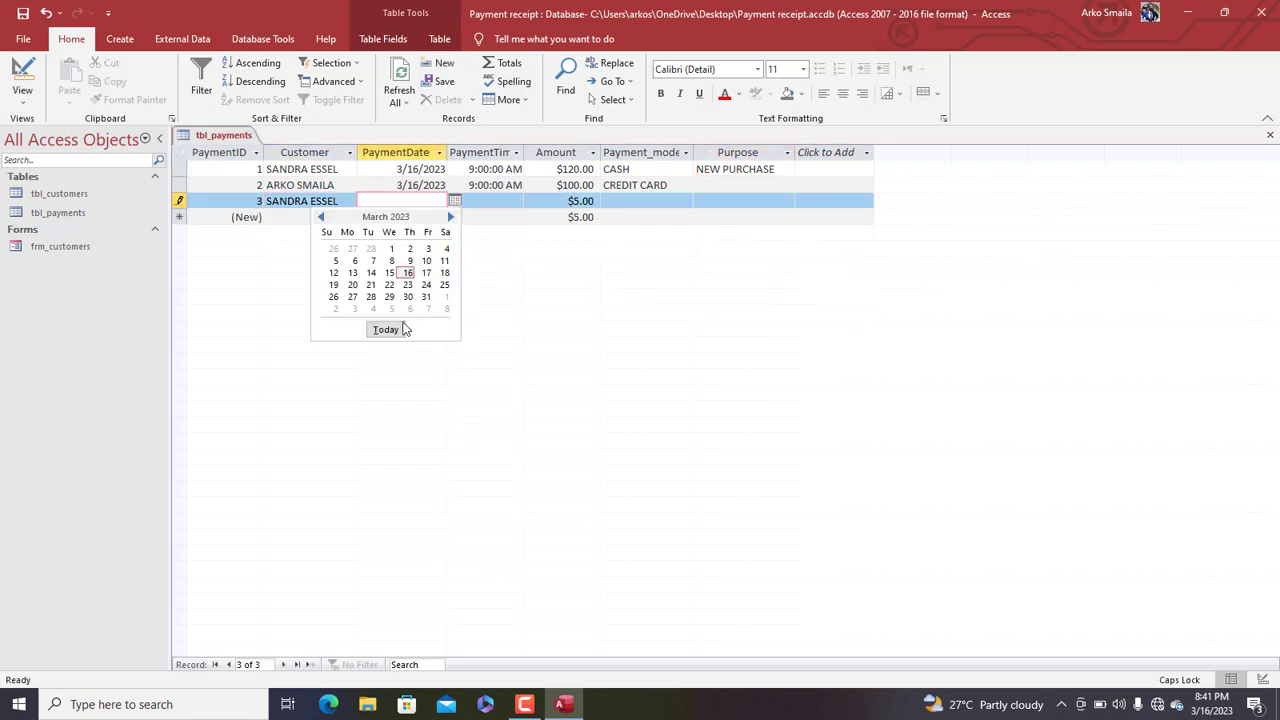
click(388, 330)
click(486, 203)
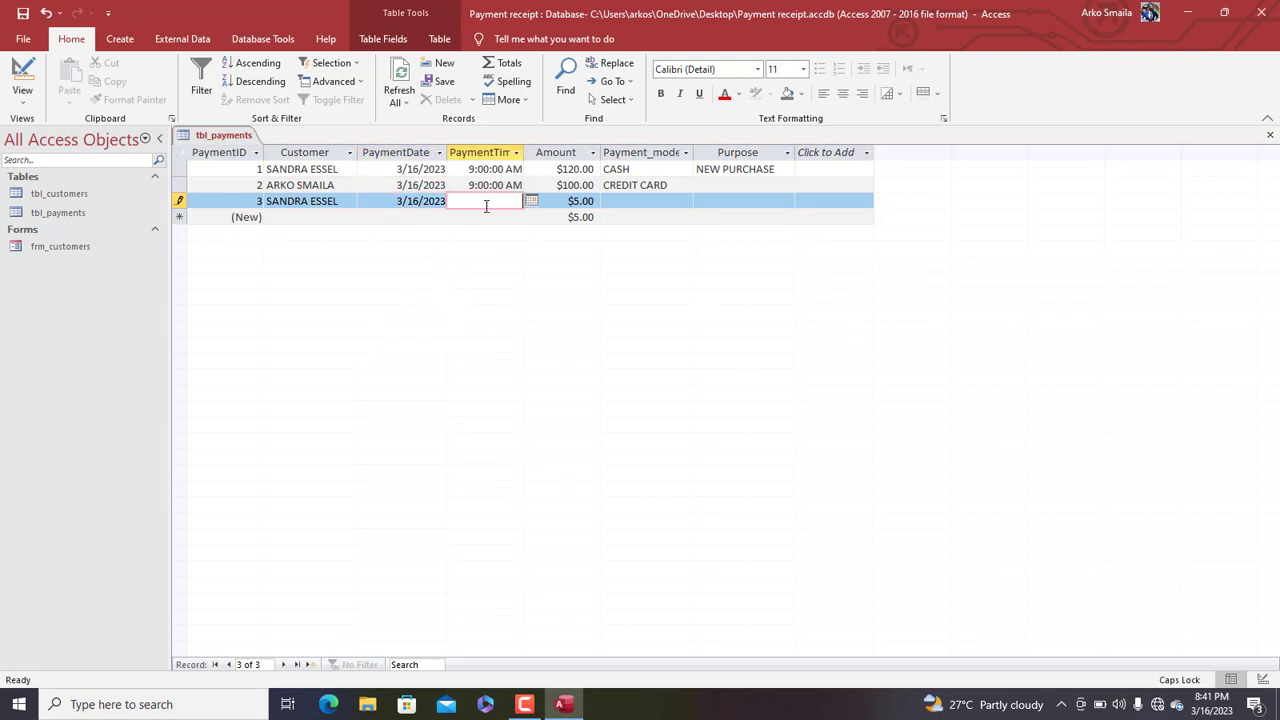
text(7:00)
key(Tab)
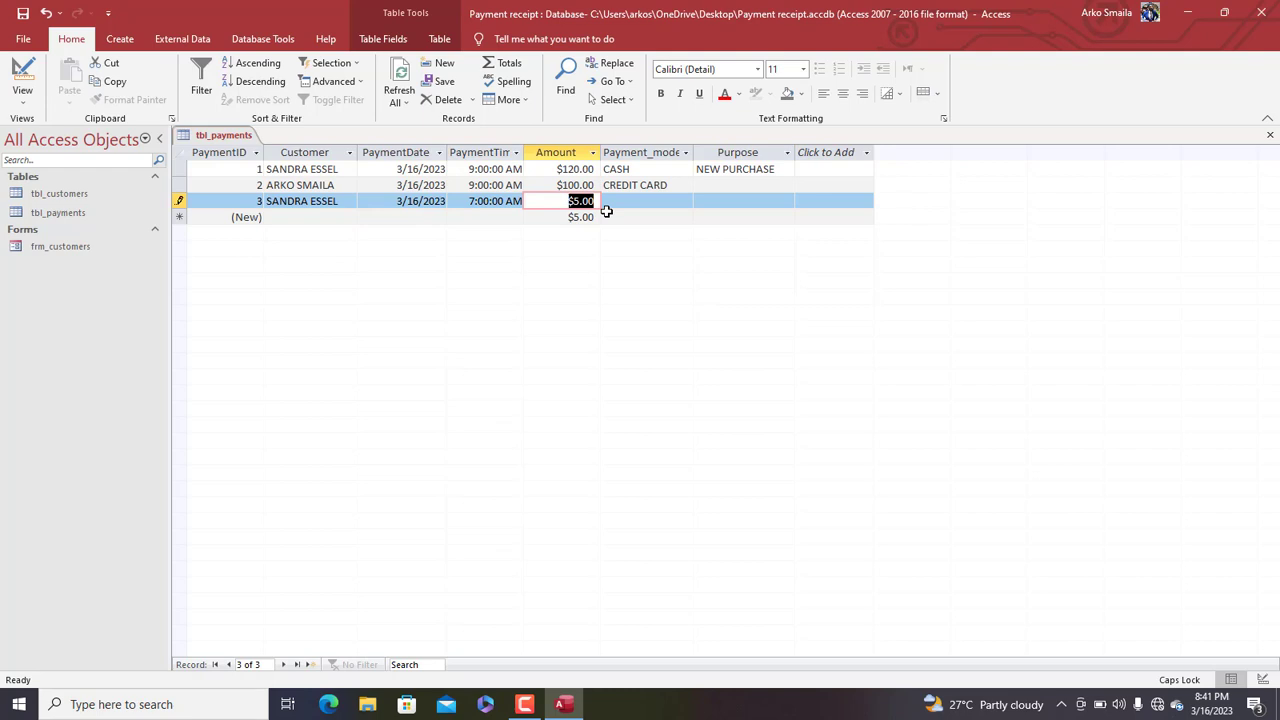
text(20)
key(Tab)
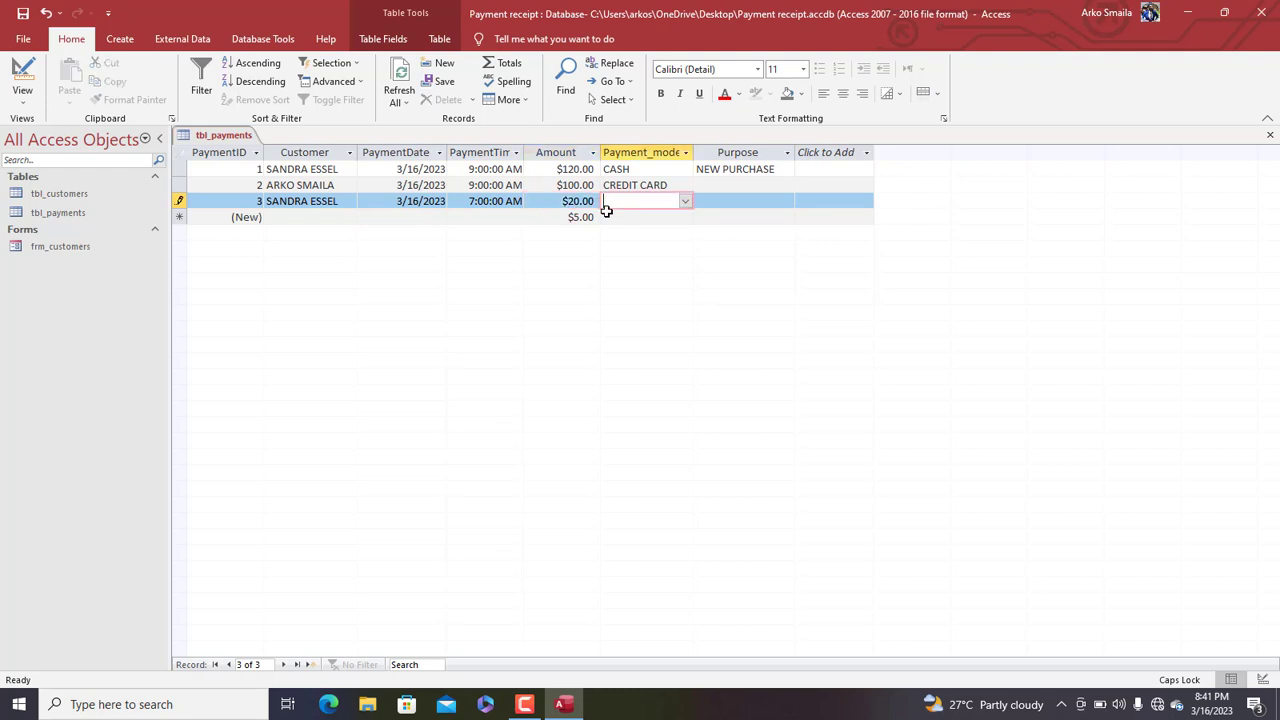
click(684, 203)
click(628, 263)
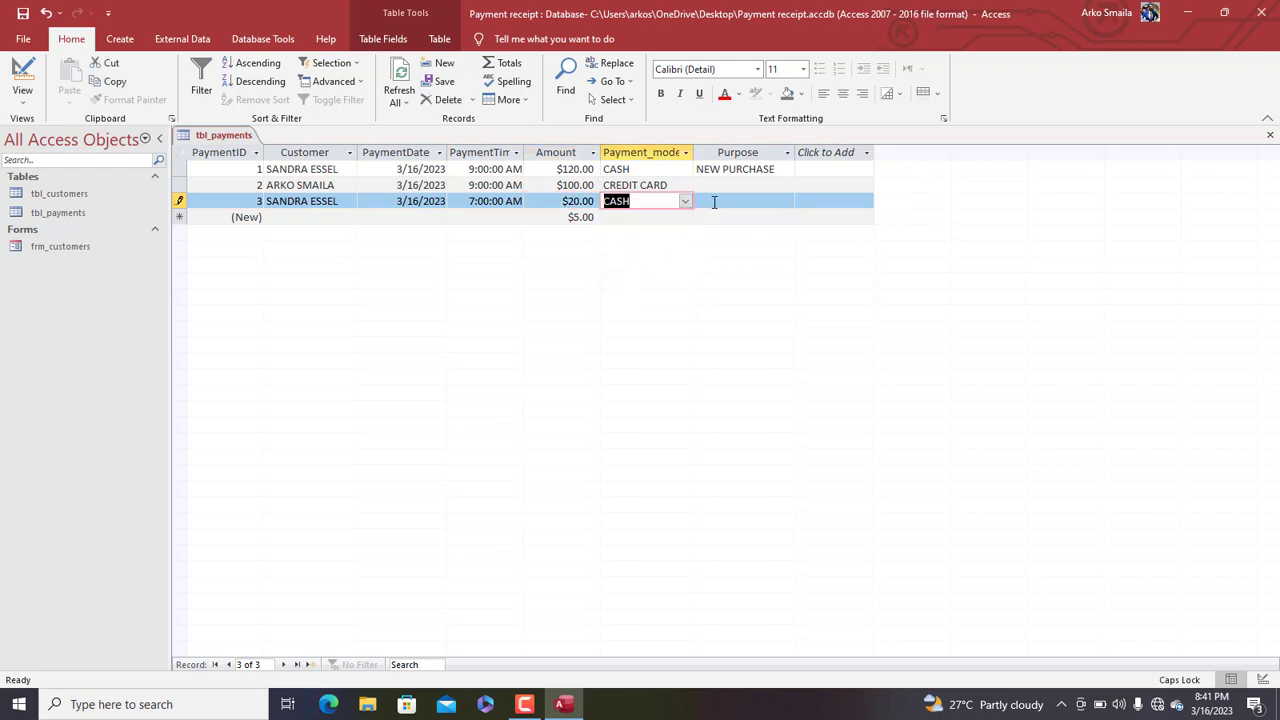
Set record 3's Purpose to ADVANCE and record 2's to DEBT DEFRAYING, then save
click(731, 197)
click(786, 201)
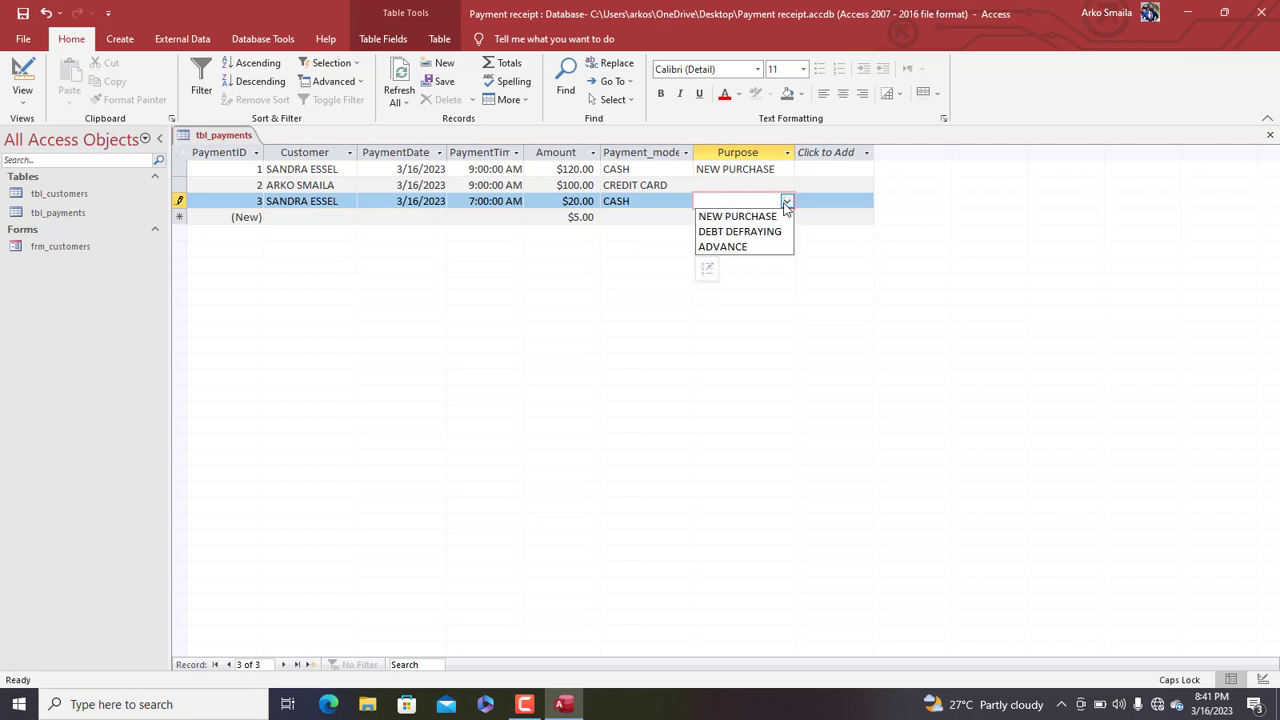
click(735, 246)
click(733, 185)
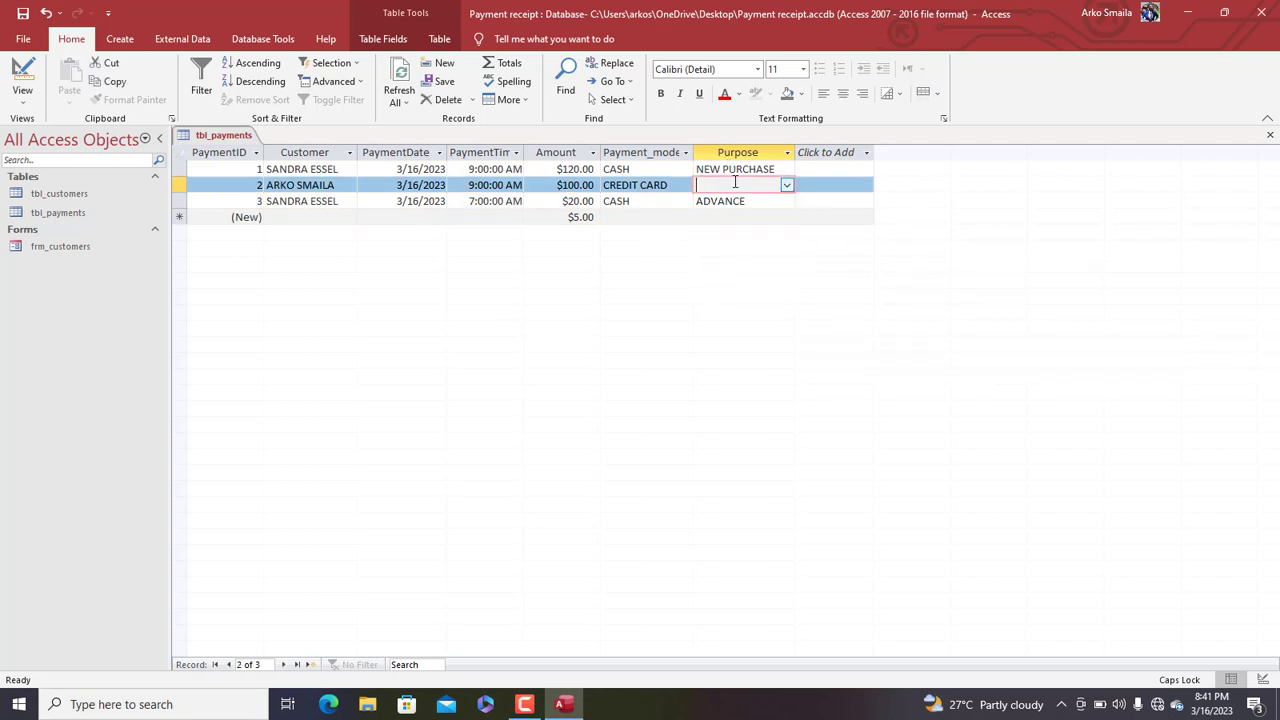
click(792, 184)
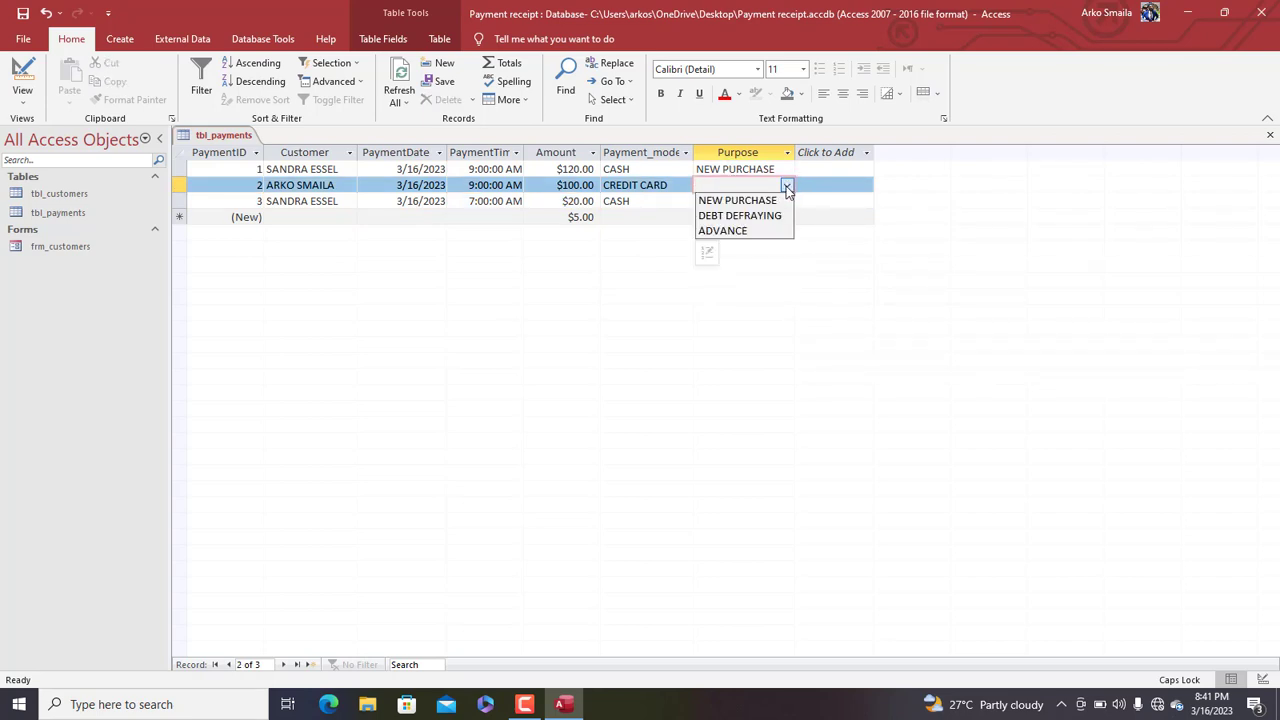
click(737, 216)
click(402, 80)
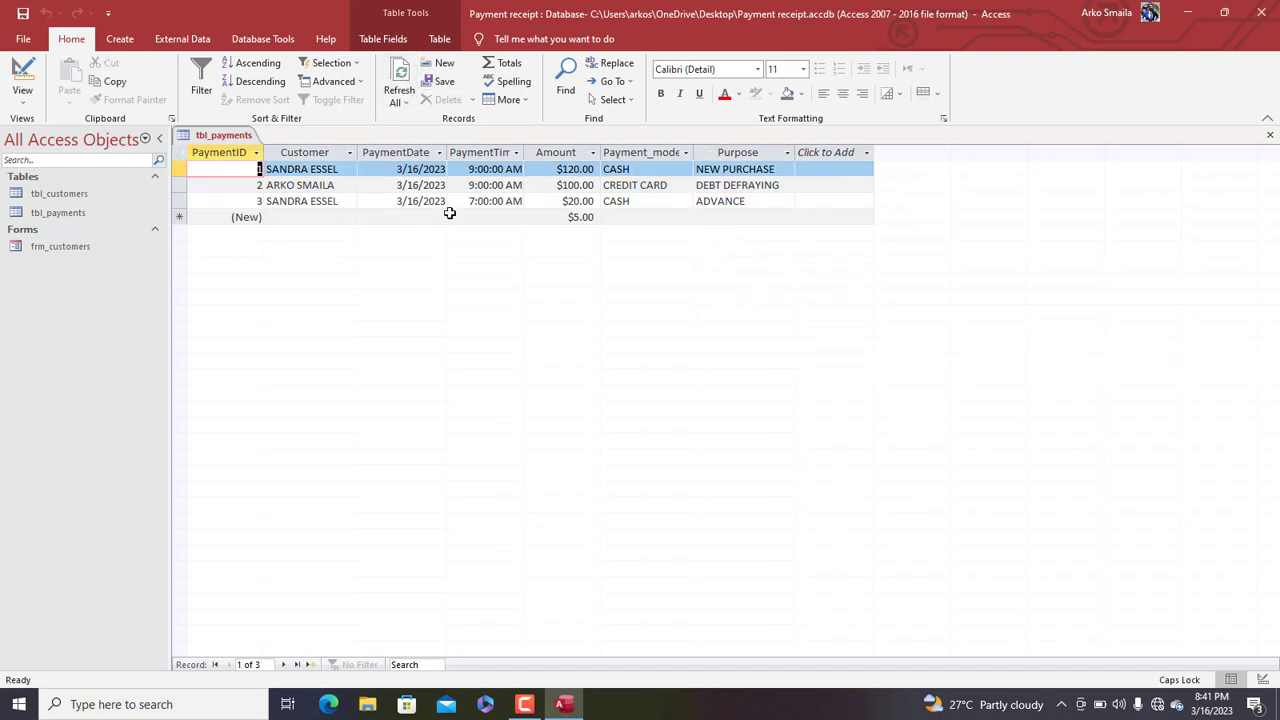
Run the Form Wizard on all tbl_payments fields, naming the form frm_payments and opening its design
click(231, 141)
click(120, 39)
click(418, 63)
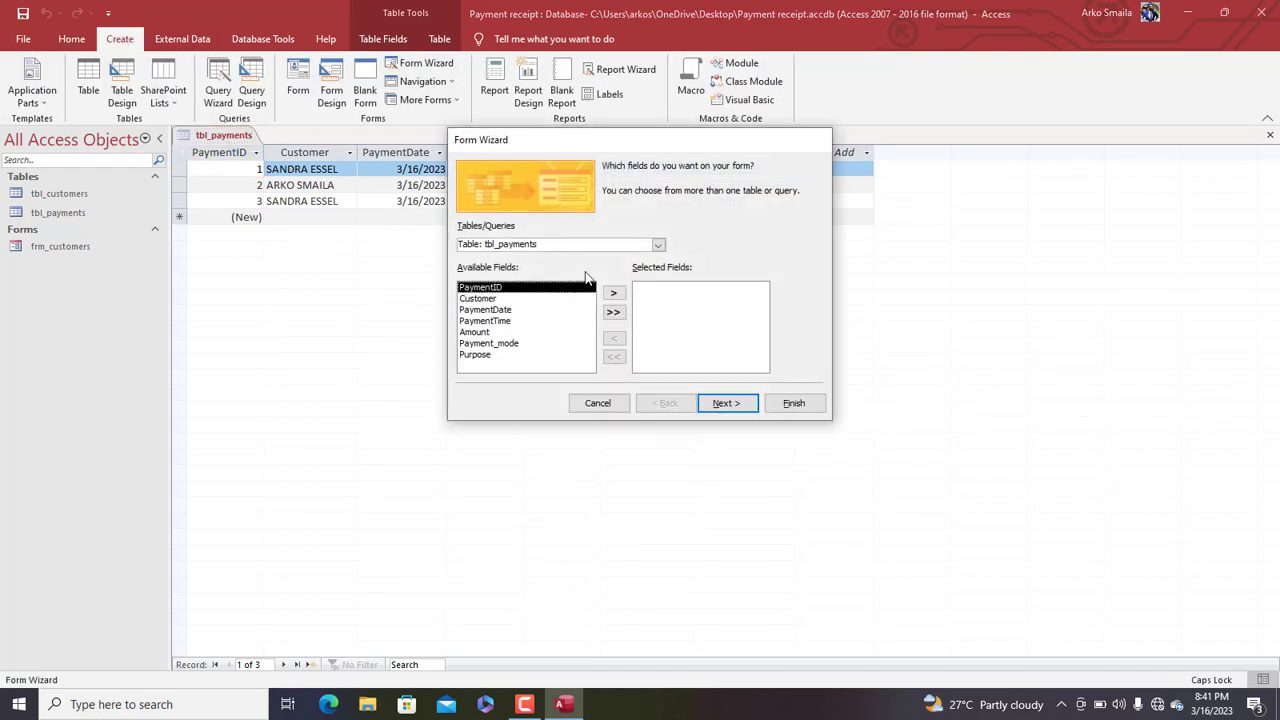
click(613, 311)
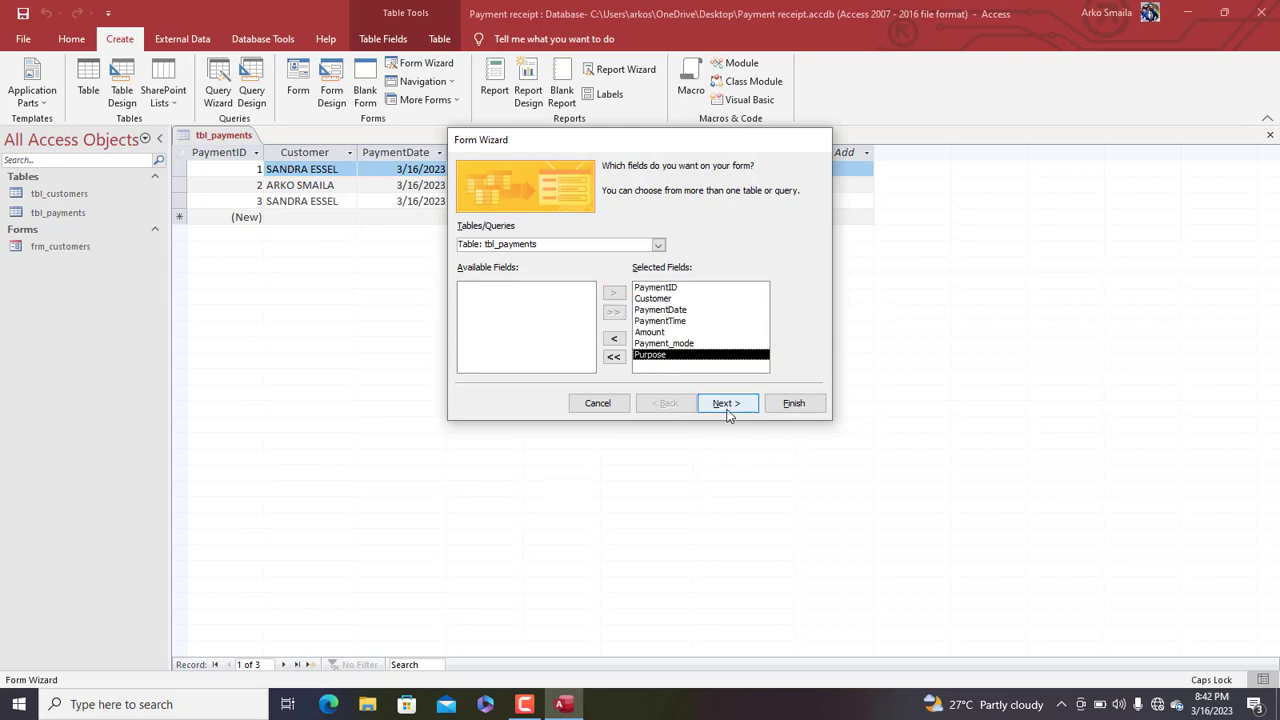
click(728, 405)
click(740, 405)
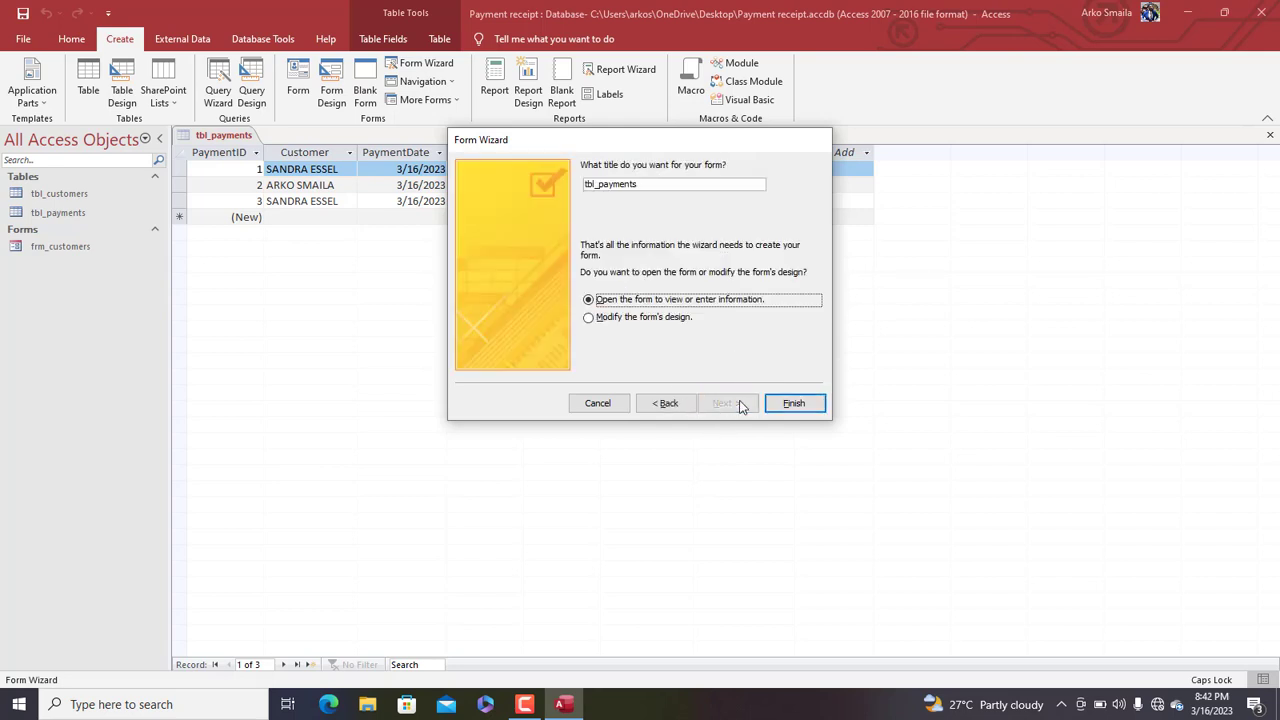
text(FRM)
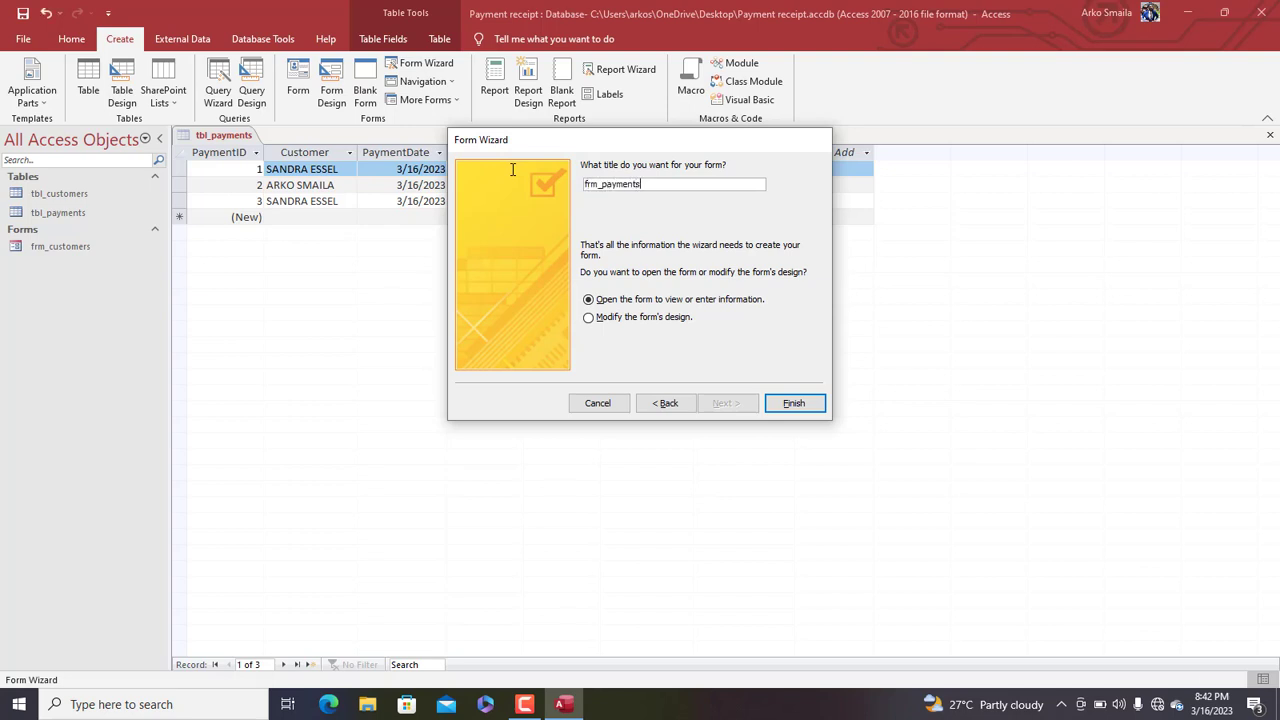
click(636, 318)
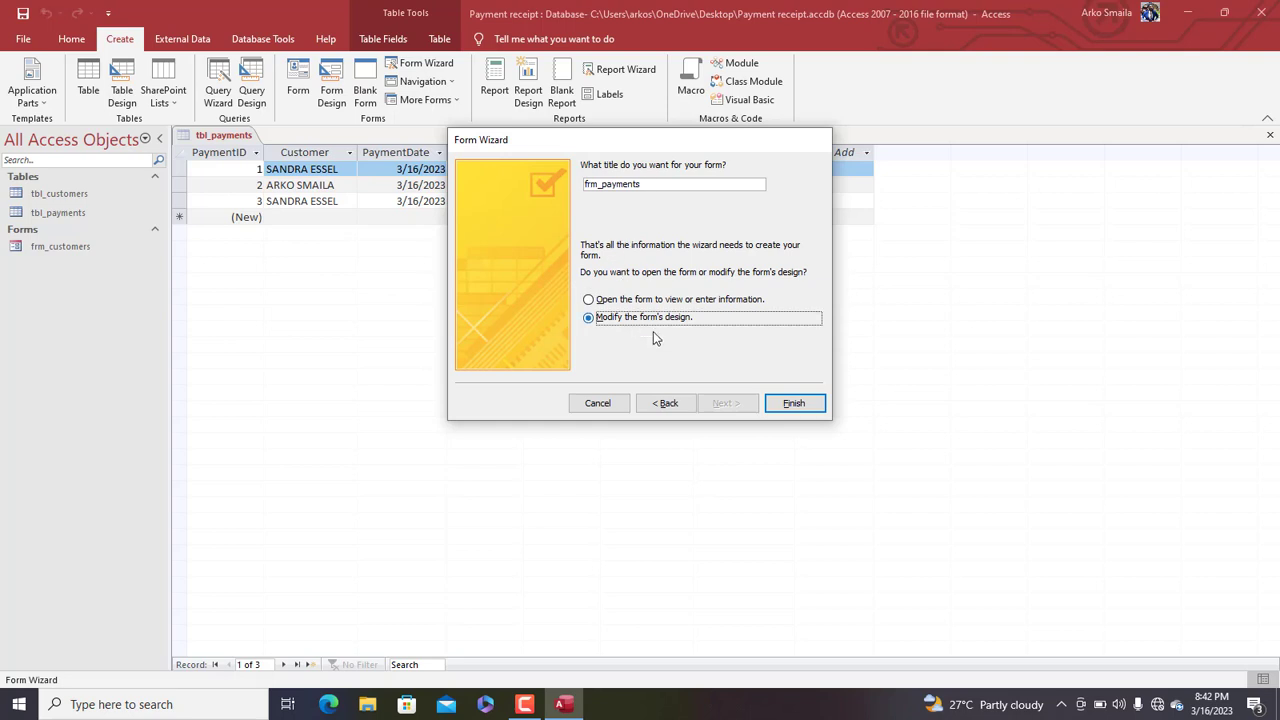
click(788, 403)
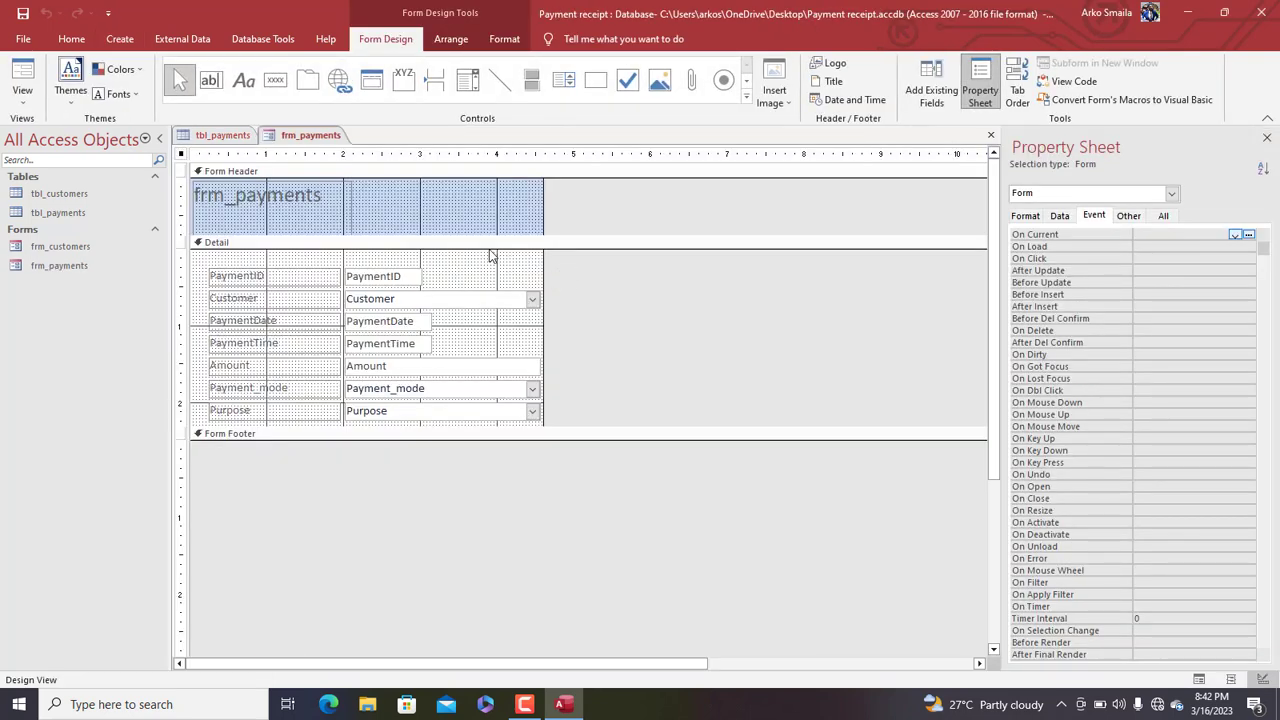
Widen the payments form and change its header title to PAYMENTS
drag(452, 264, 380, 420)
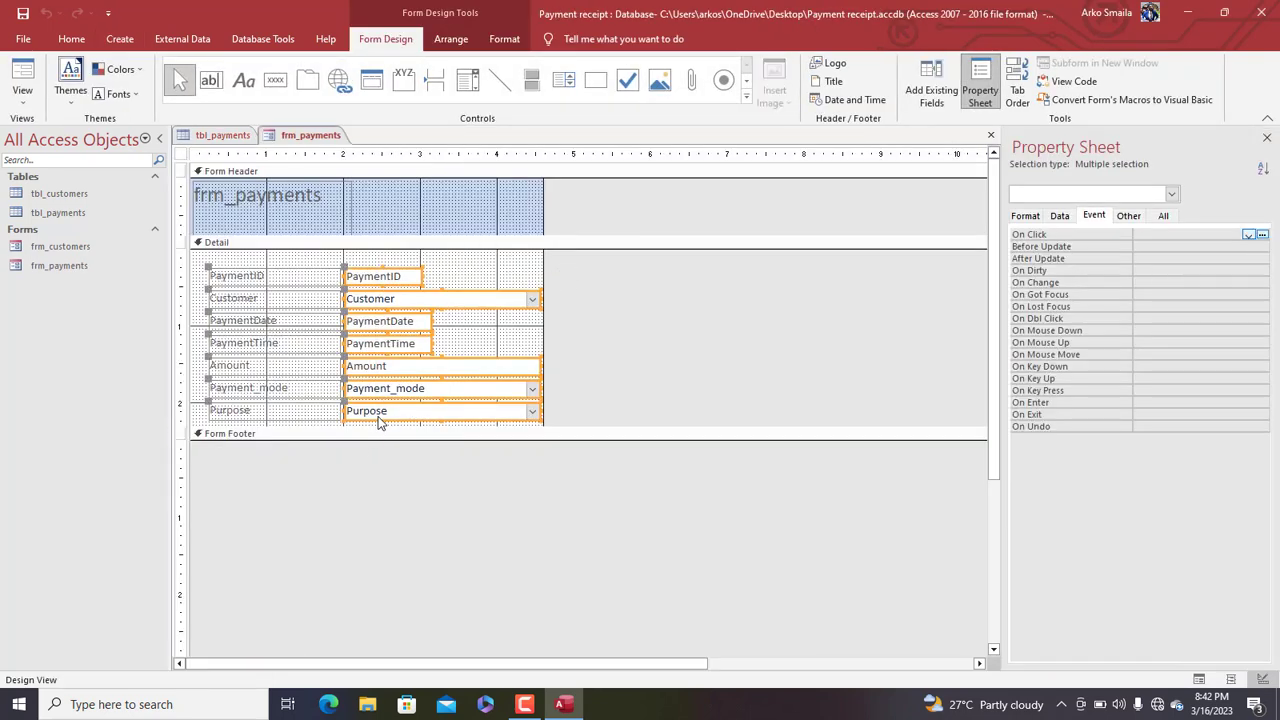
right_click(389, 410)
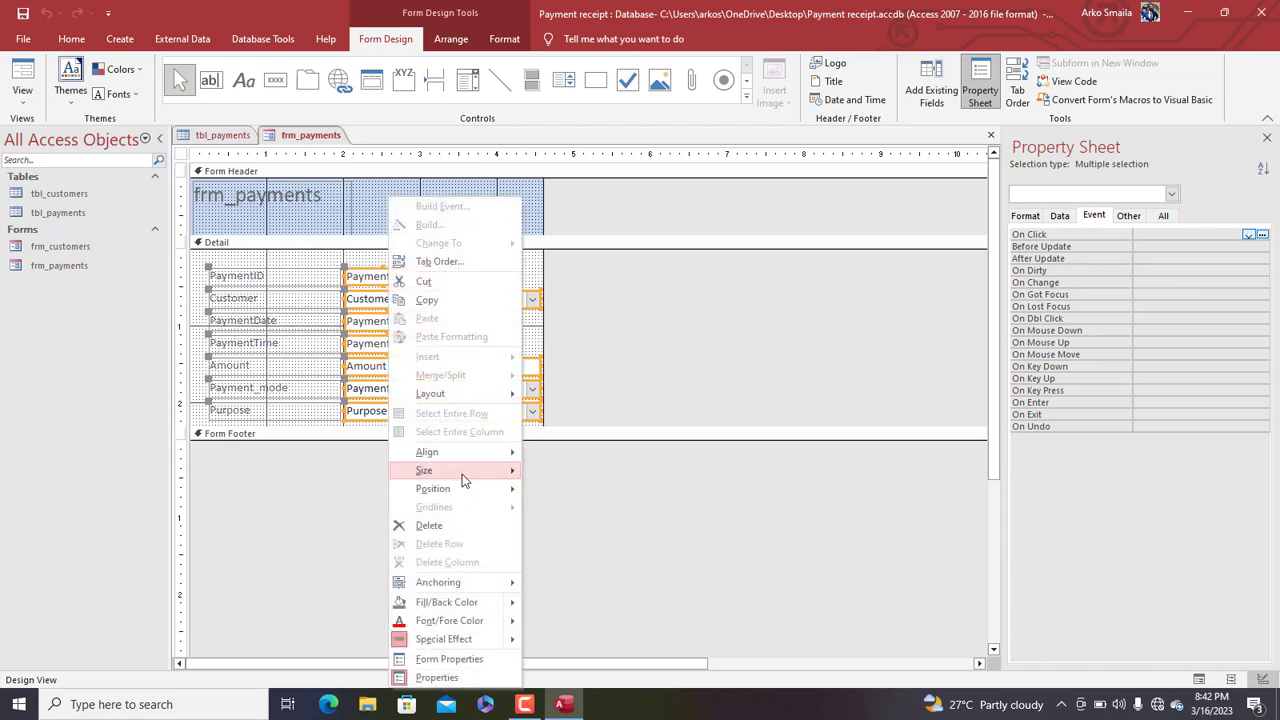
mouse_move(450, 470)
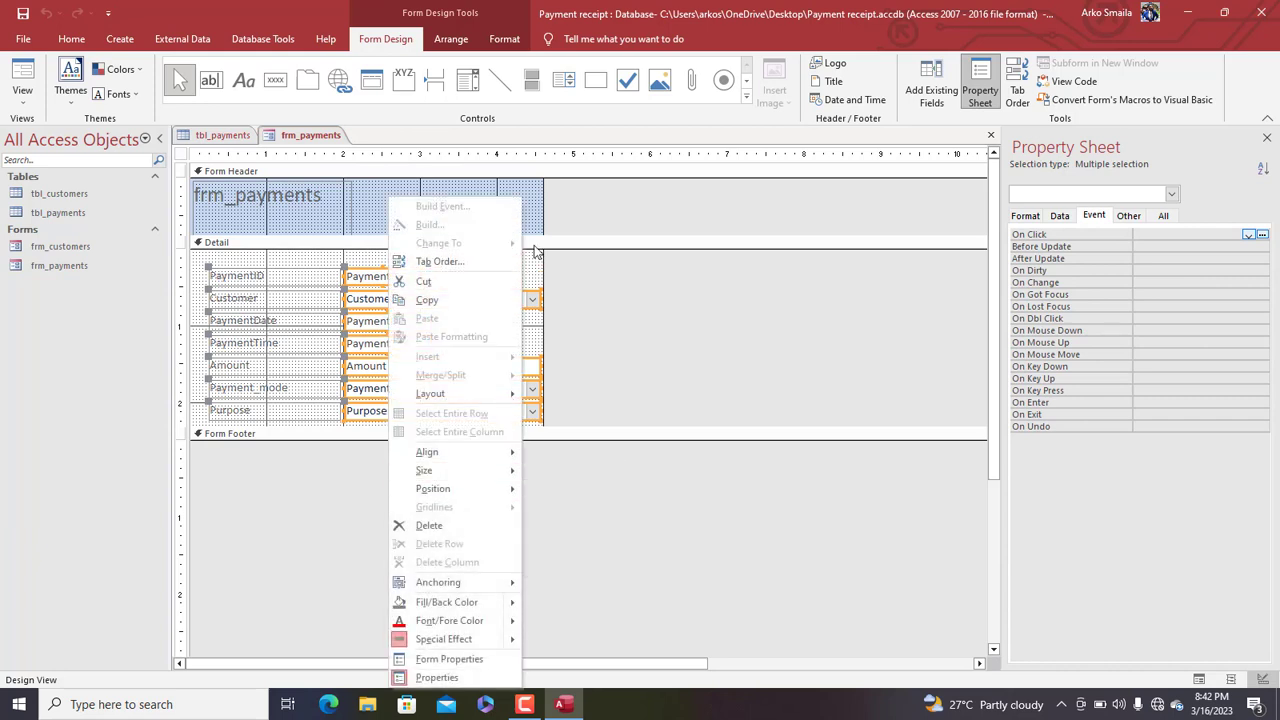
click(547, 211)
drag(547, 211, 611, 206)
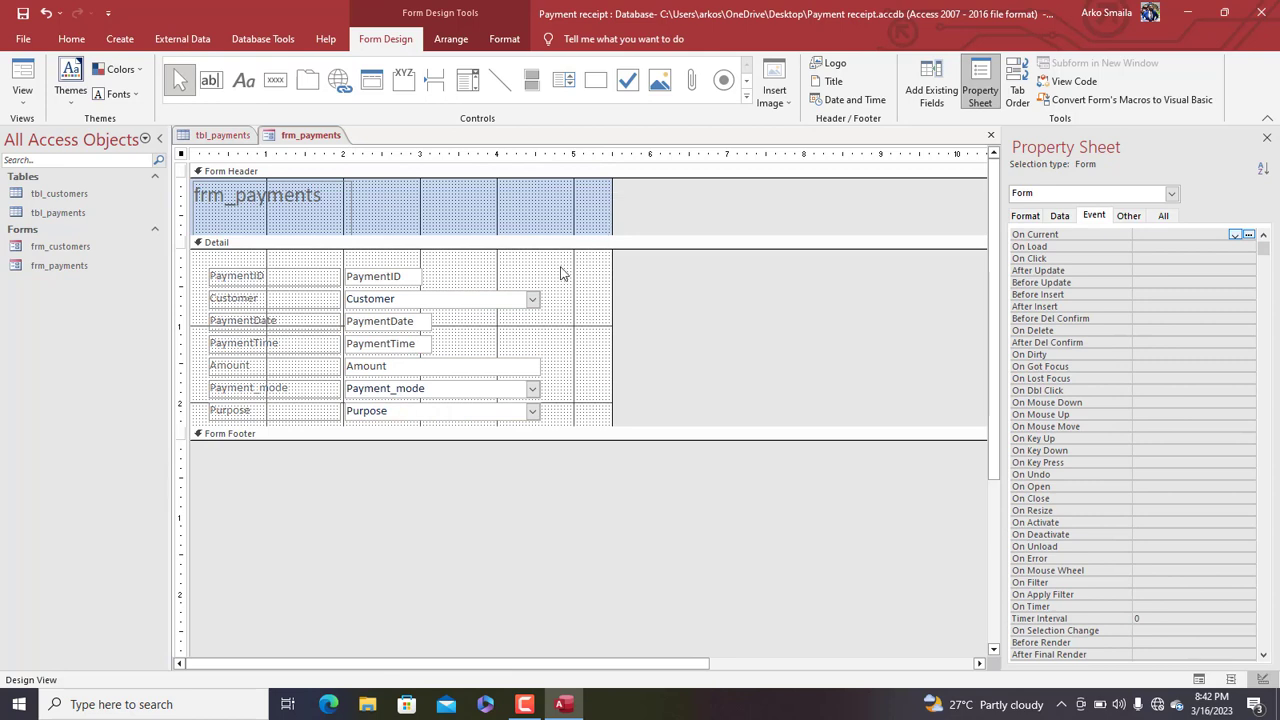
click(335, 208)
drag(336, 200, 139, 182)
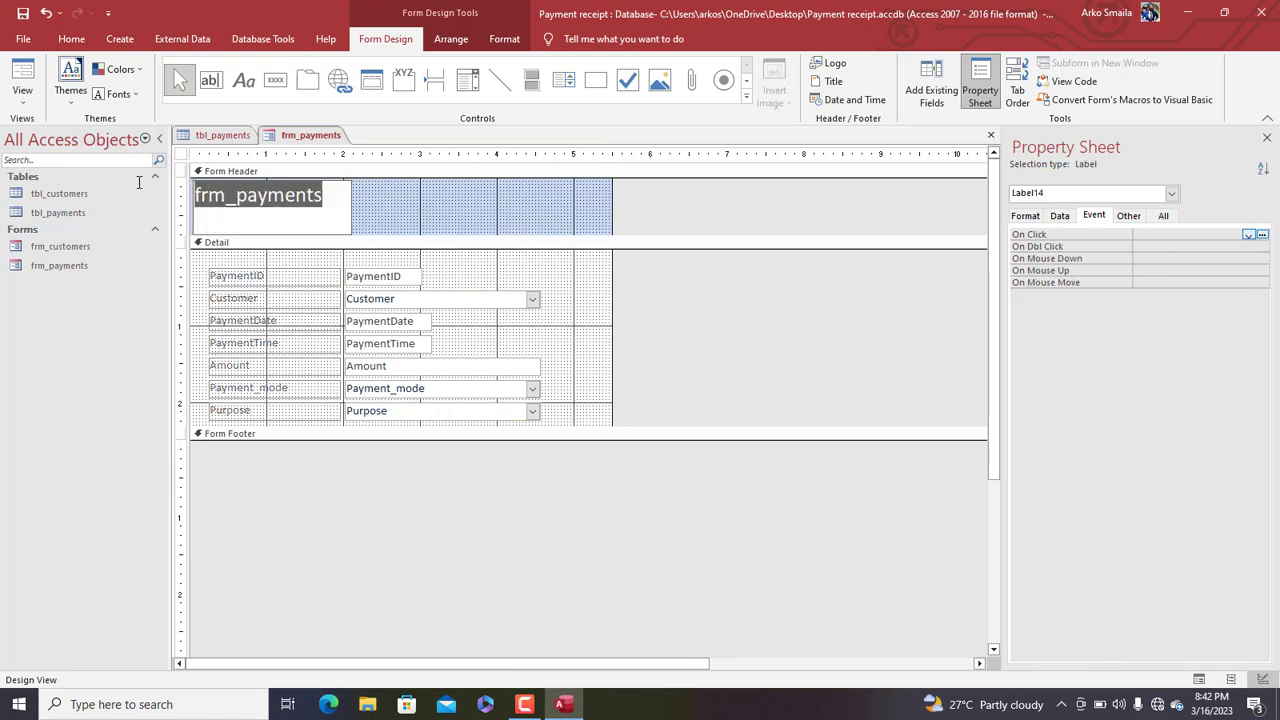
key(Caps_Lock)
text(PAYMENTS)
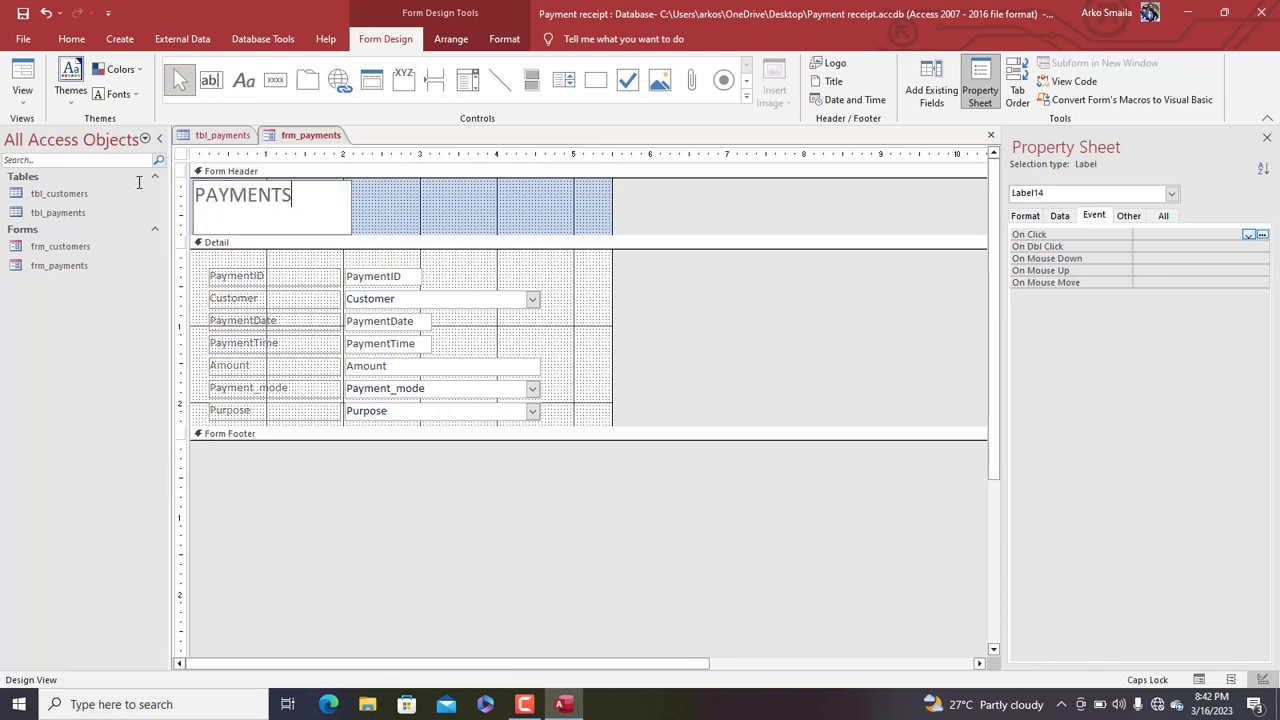
Set the form's Pop Up property to Yes and make the Detail section taller
click(382, 207)
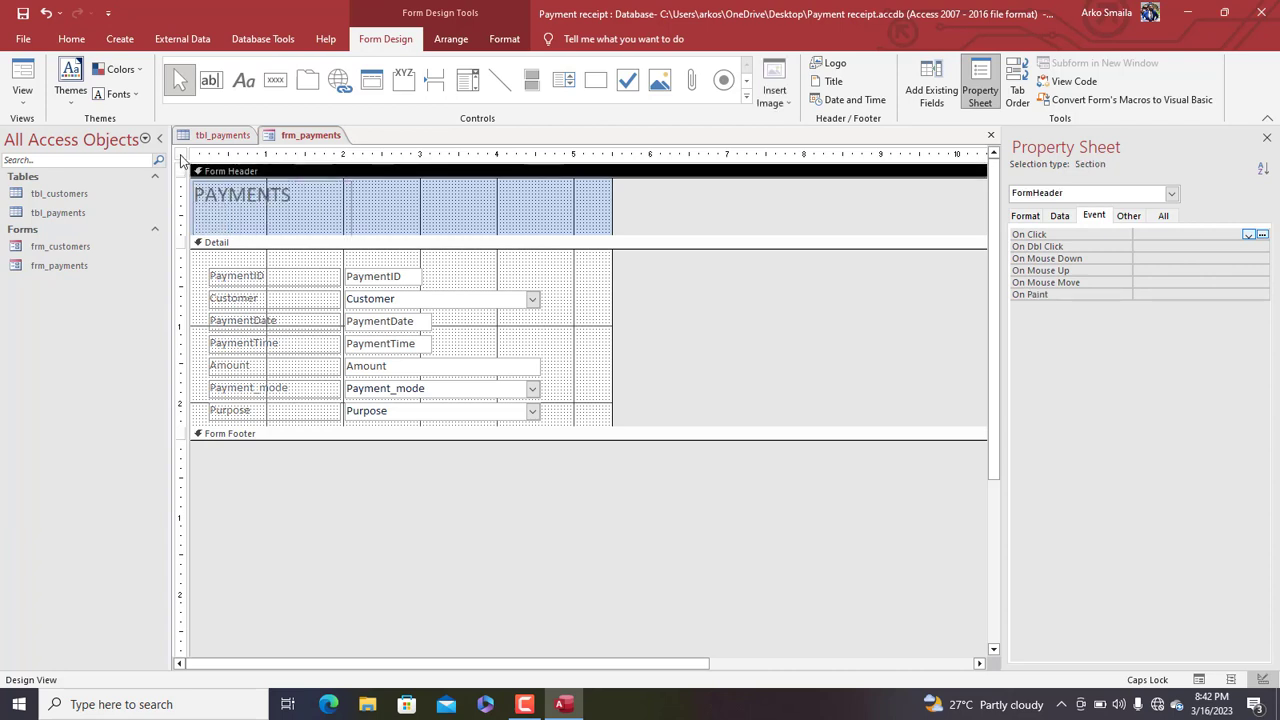
click(182, 155)
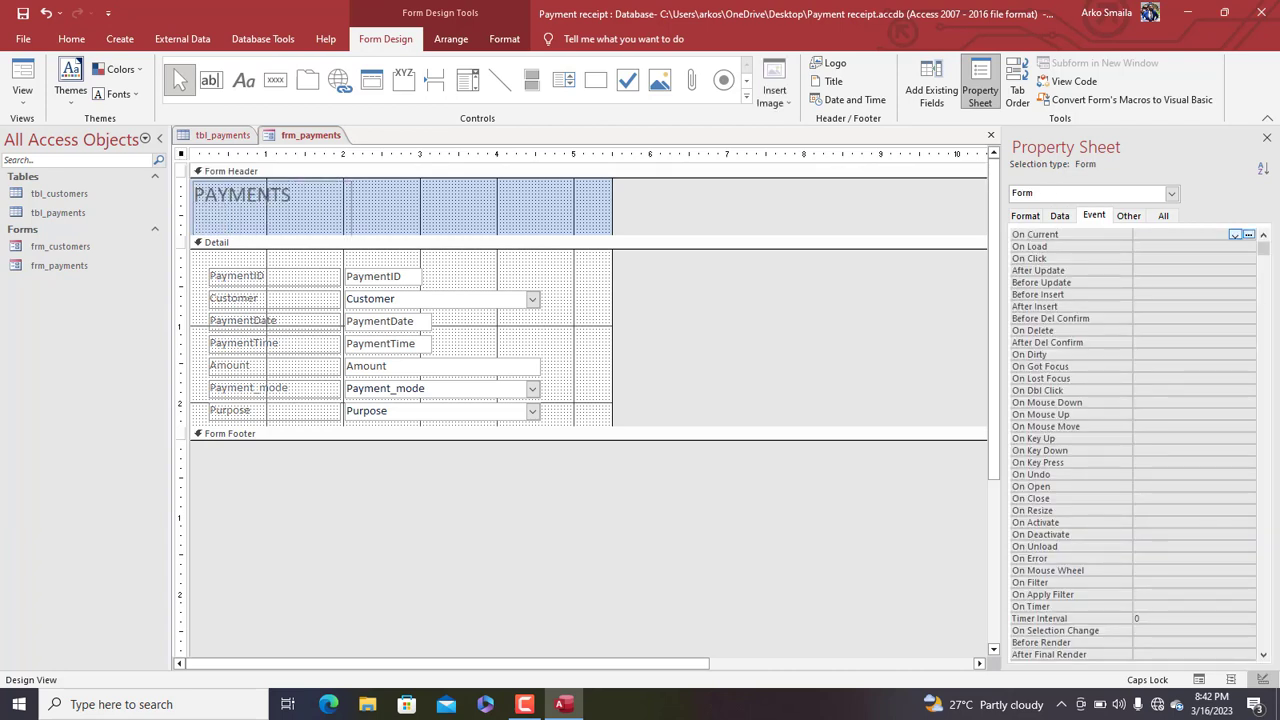
click(1128, 215)
double_click(1165, 234)
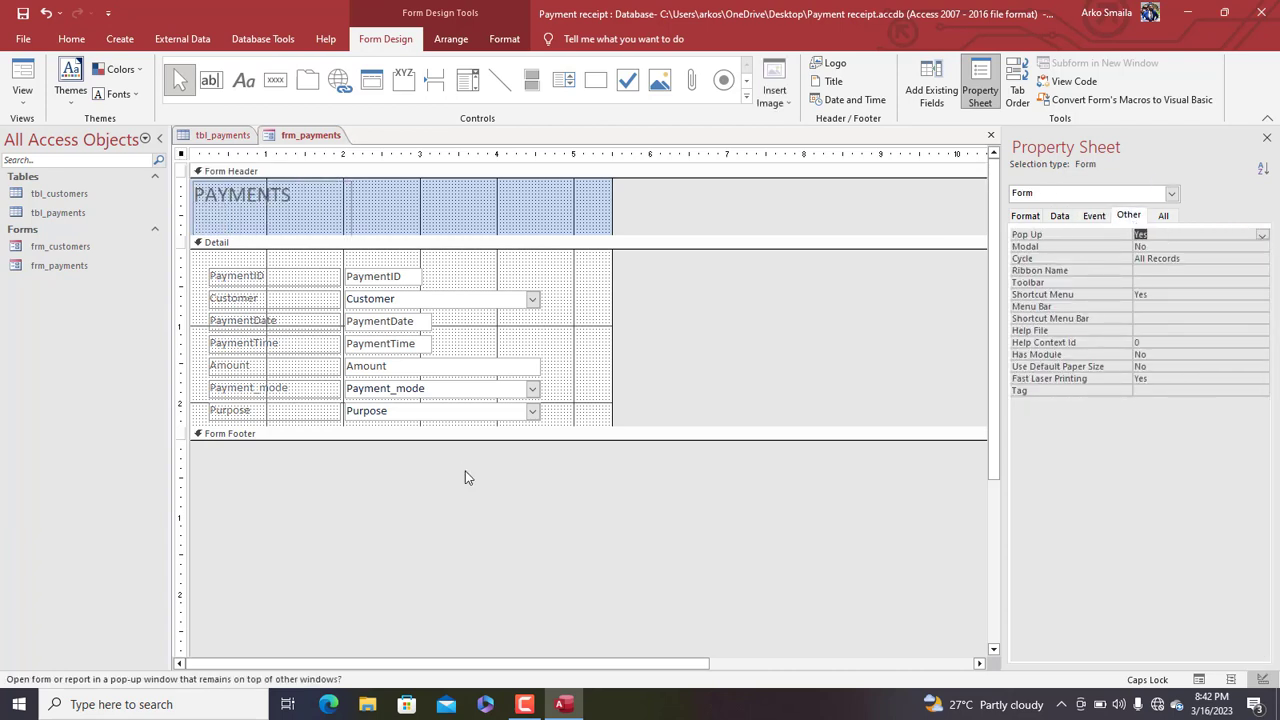
drag(572, 427, 578, 452)
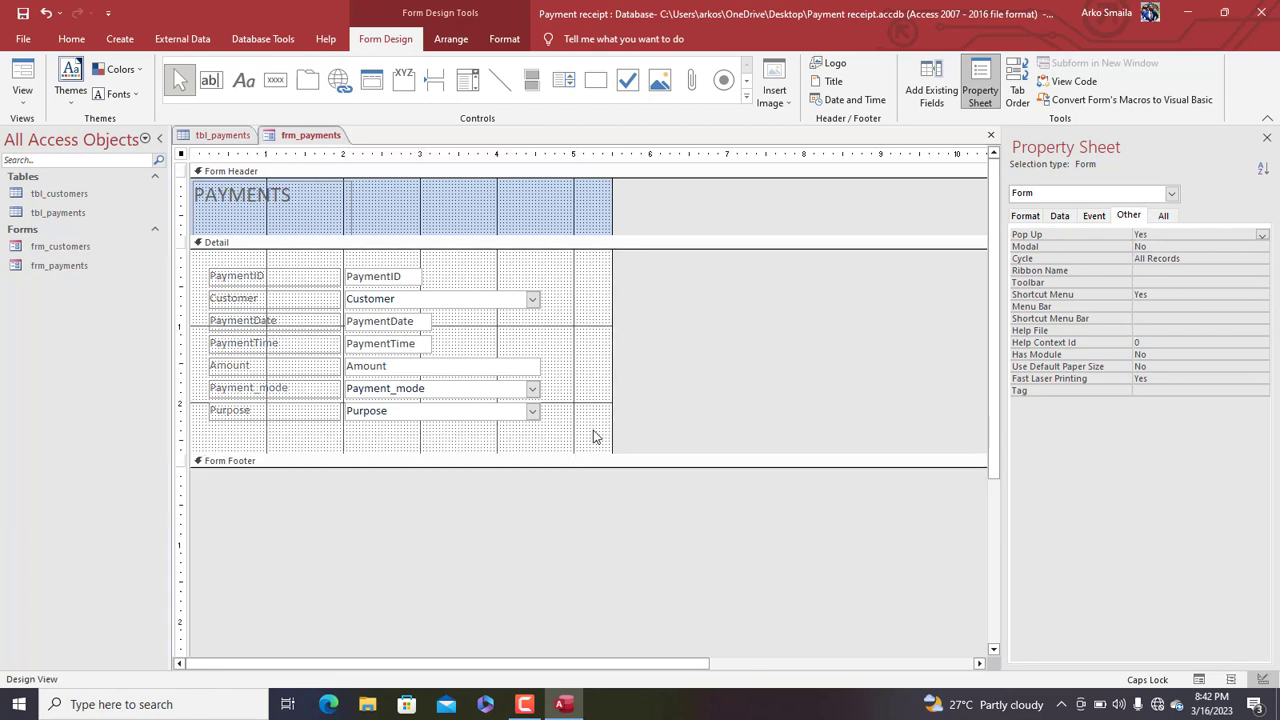
Copy frm_customers' New customer, Save/refresh and Delete buttons into frm_payments beneath Purpose
drag(388, 453, 388, 460)
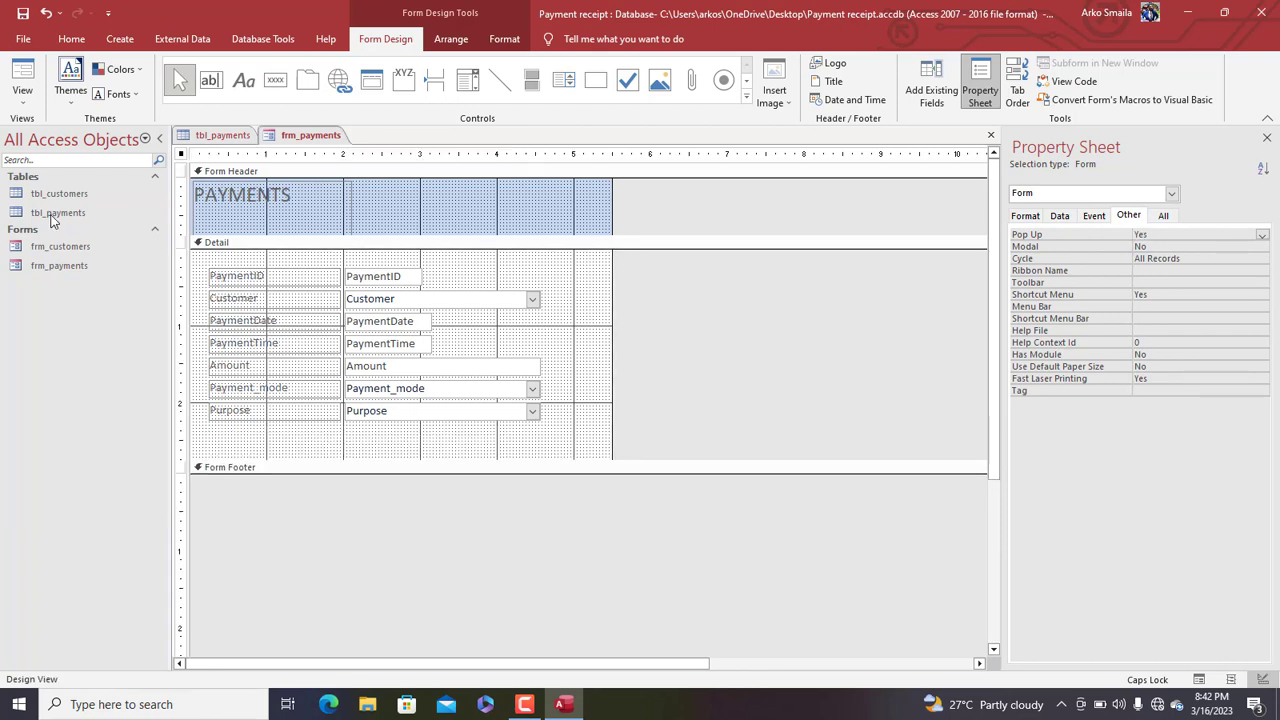
right_click(58, 249)
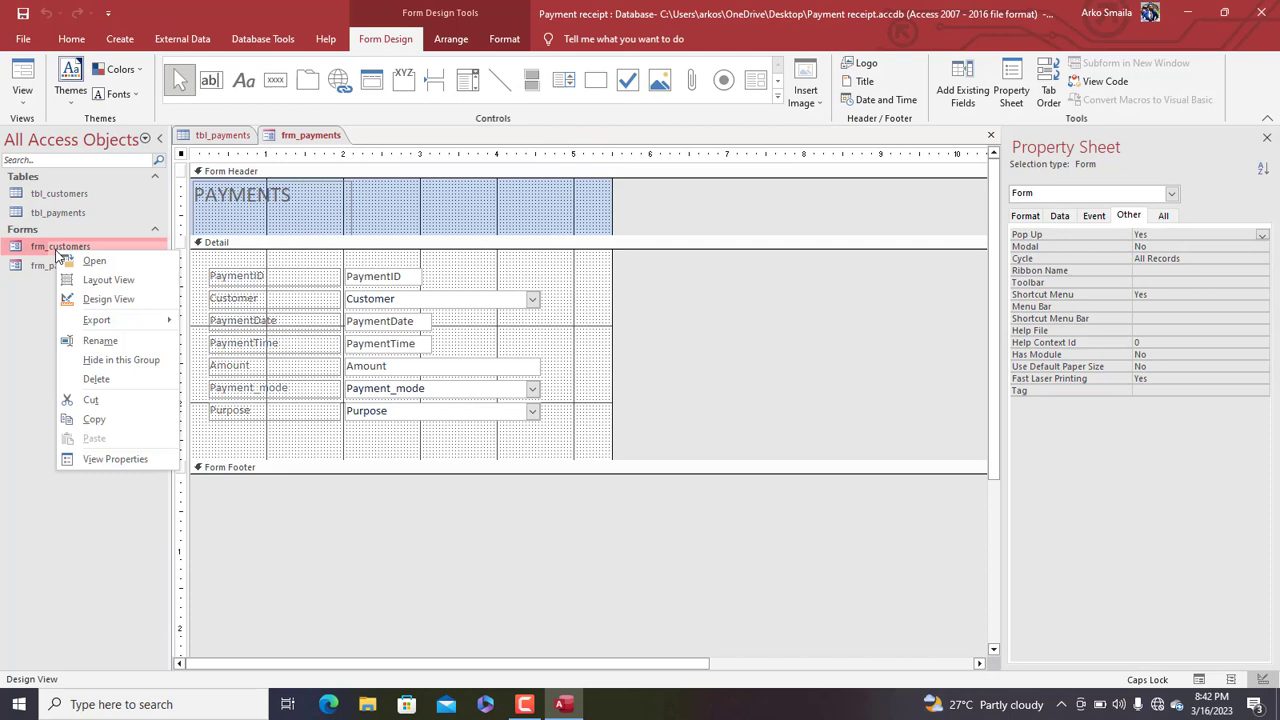
click(108, 299)
drag(506, 436, 234, 445)
key(Right)
key(Right)
key(Right)
key(Right)
key(Right)
key(Right)
key(Right)
key(Right)
key(Right)
key(Right)
key(Right)
key(Right)
key(Right)
key(Right)
key(Right)
key(Right)
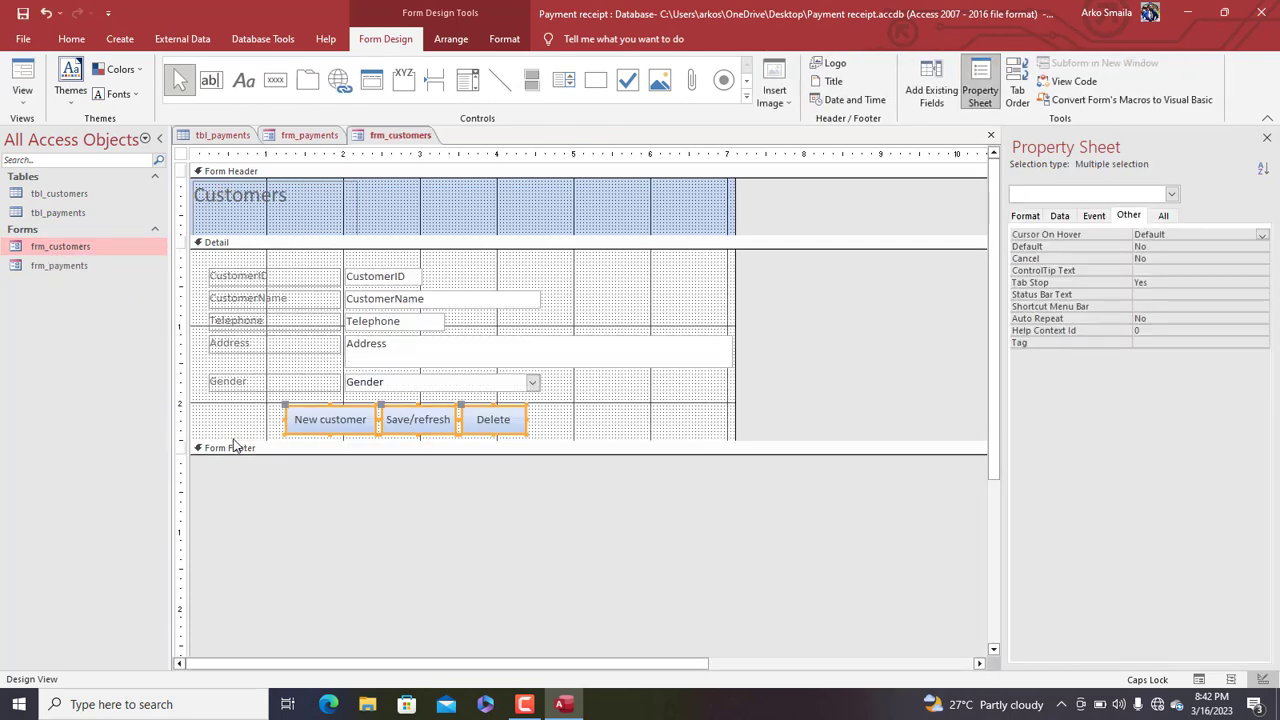
right_click(376, 142)
click(412, 171)
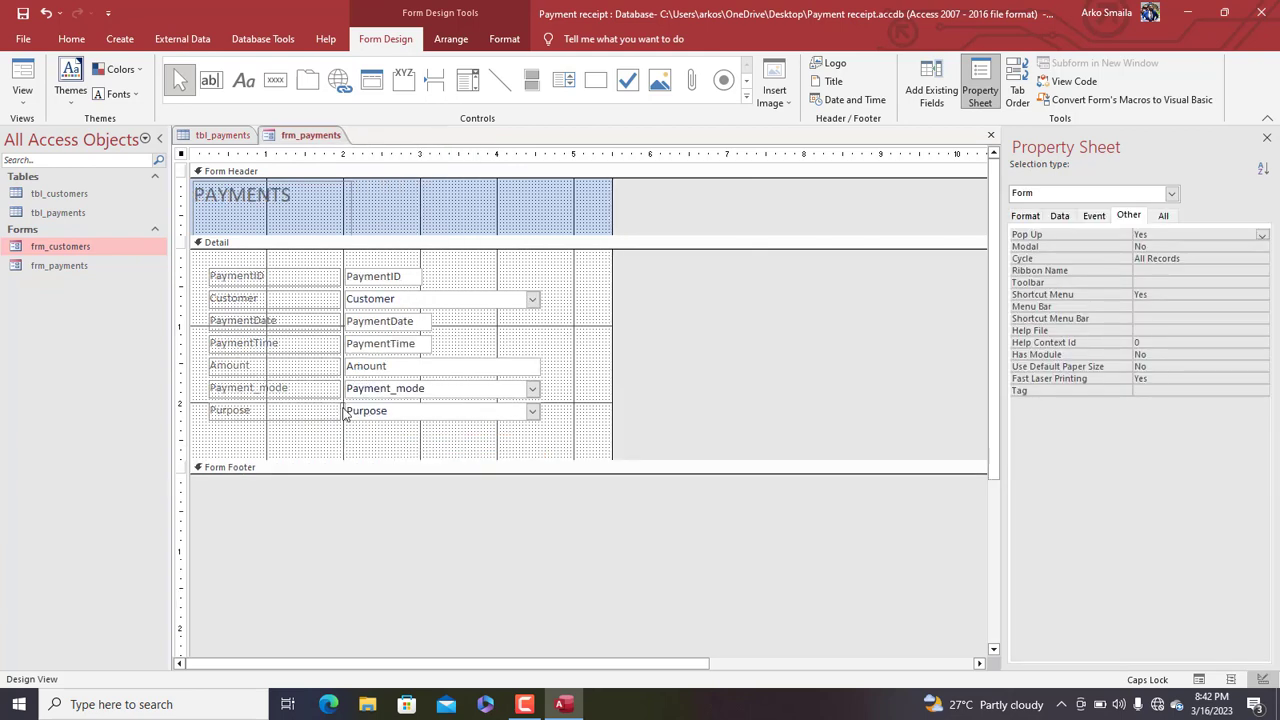
click(353, 440)
key(ctrl+v)
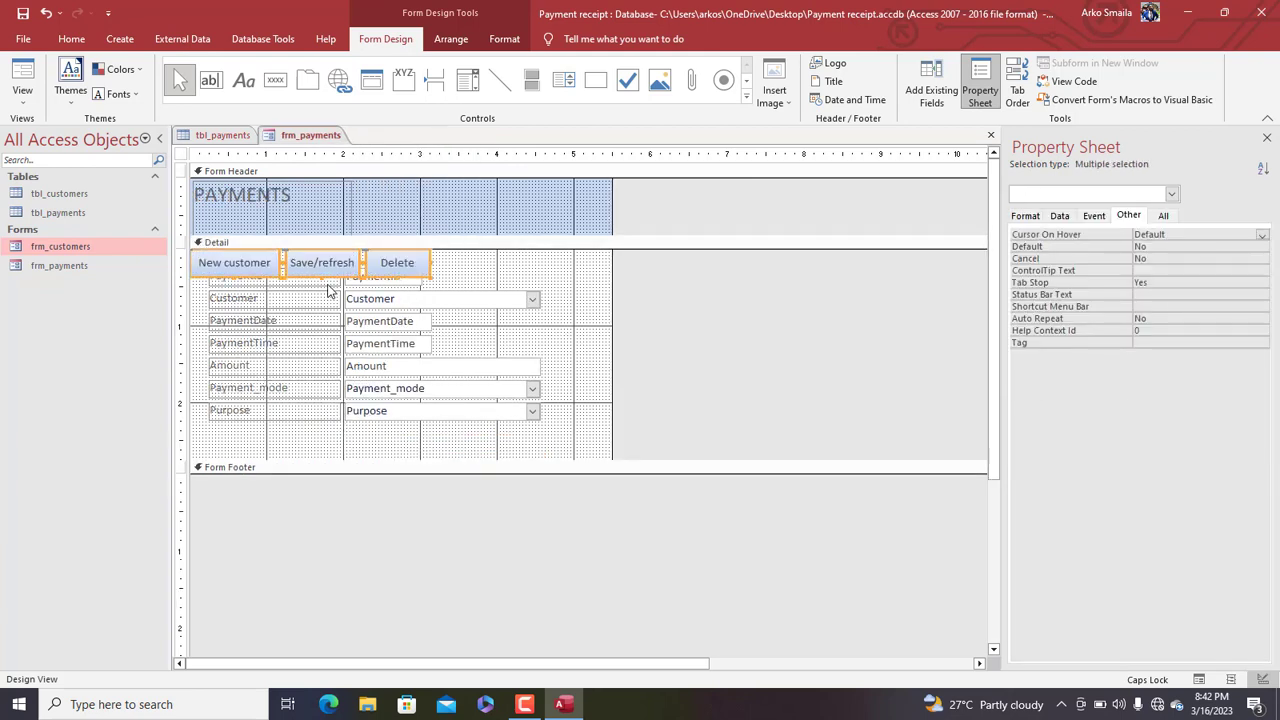
drag(322, 270, 393, 459)
Format all payments form labels and fields with black font at size 12
drag(563, 420, 205, 264)
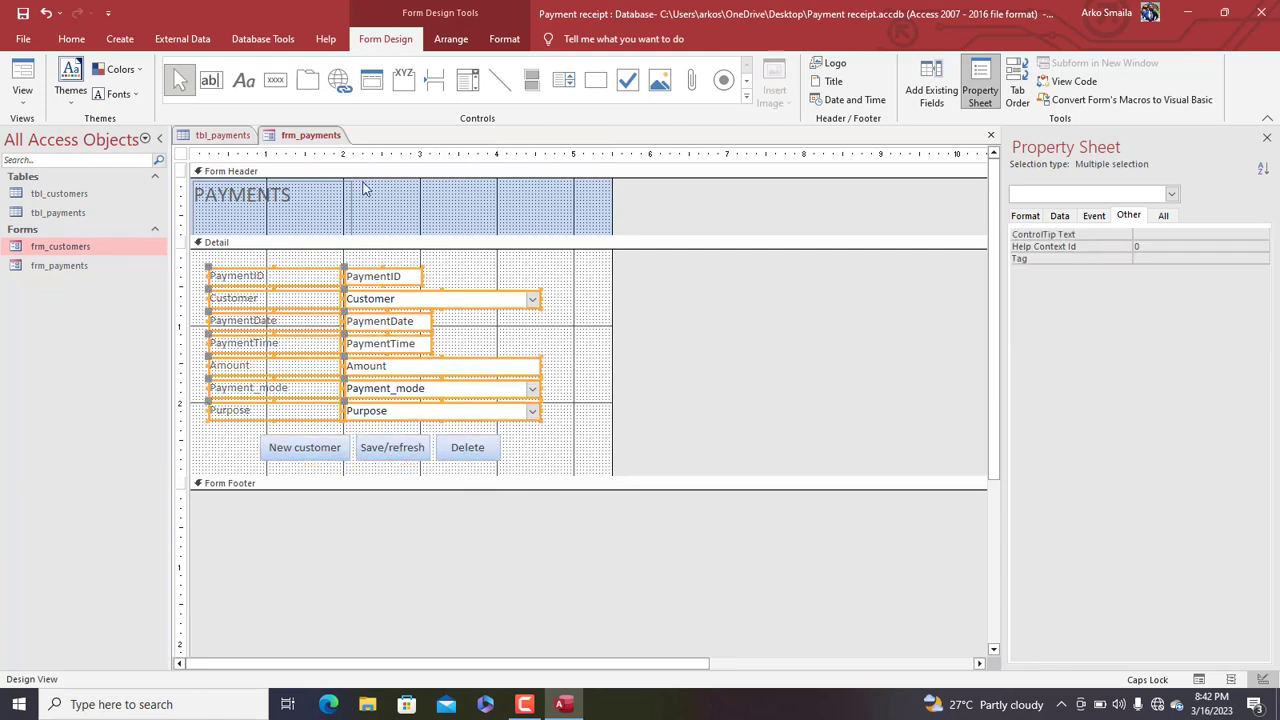
scroll(268, 75, down, 2)
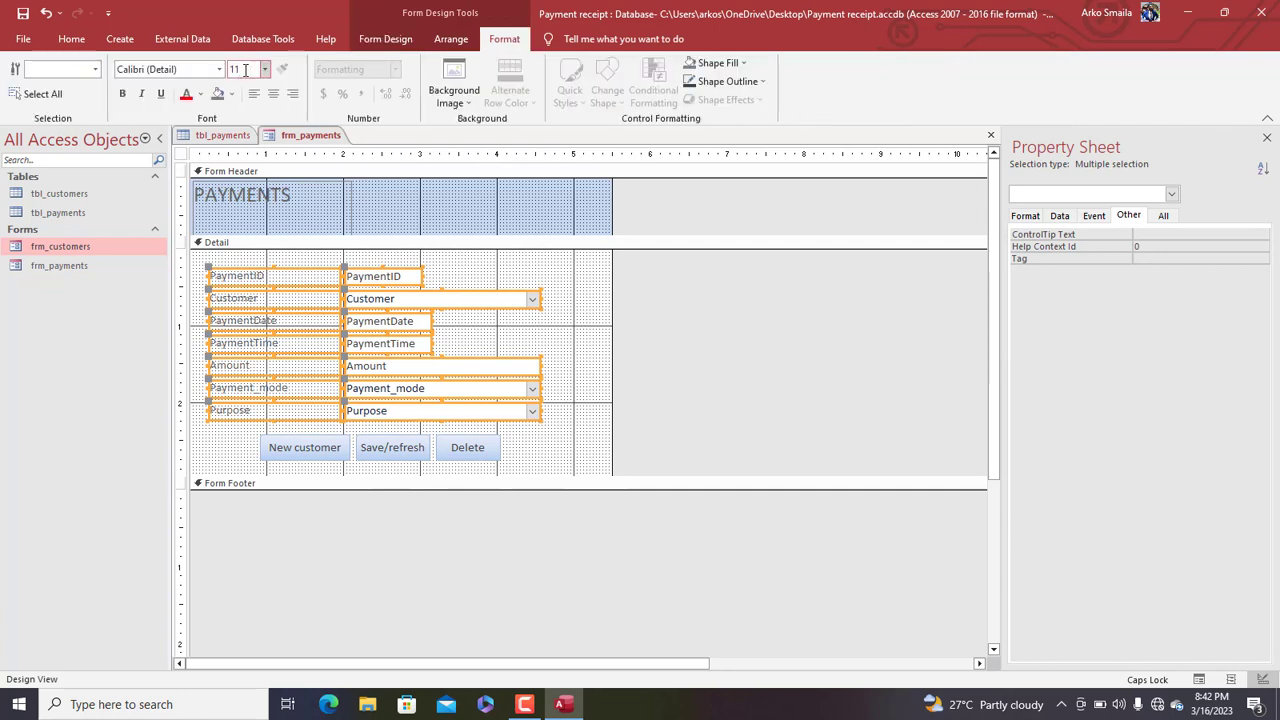
click(200, 94)
click(198, 148)
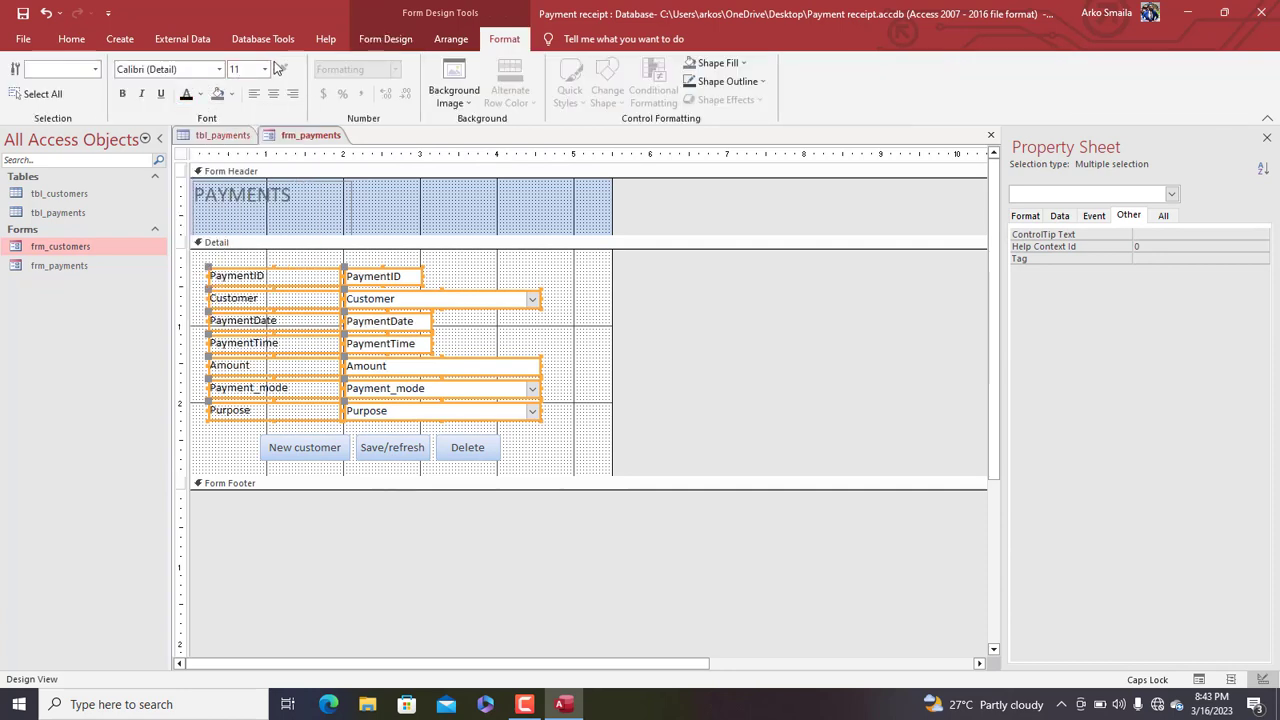
click(265, 69)
click(246, 150)
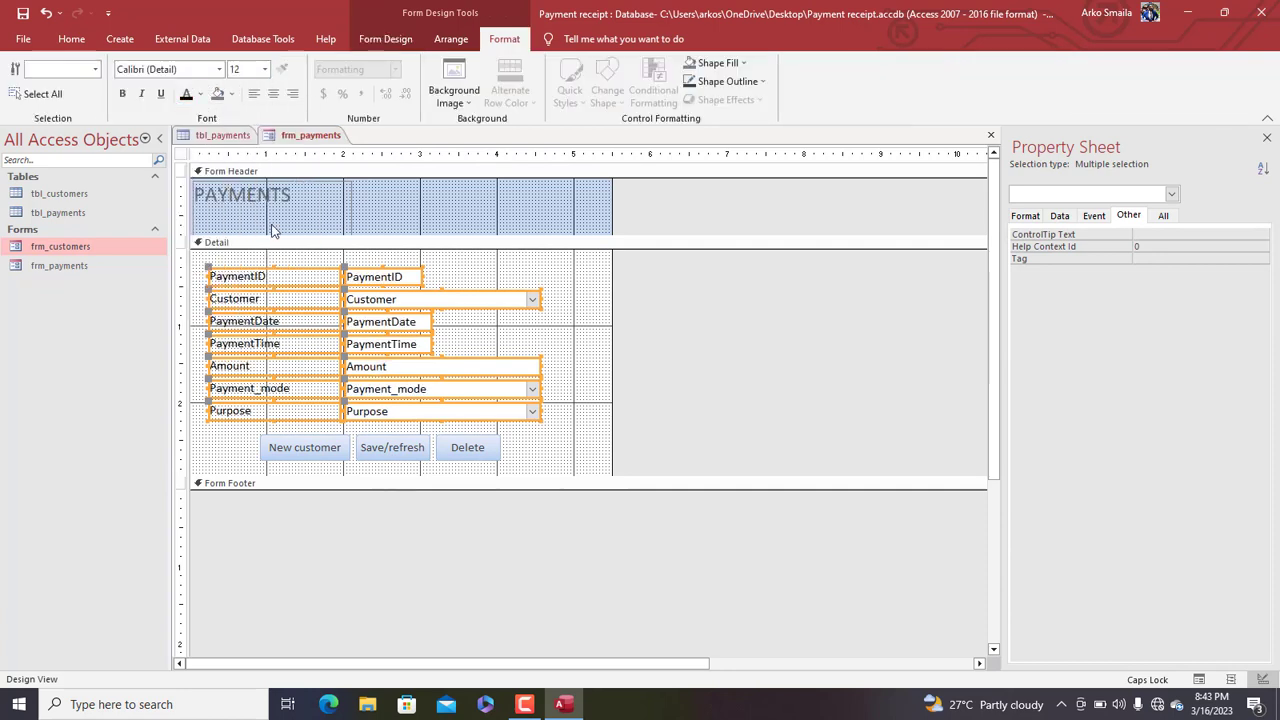
click(291, 262)
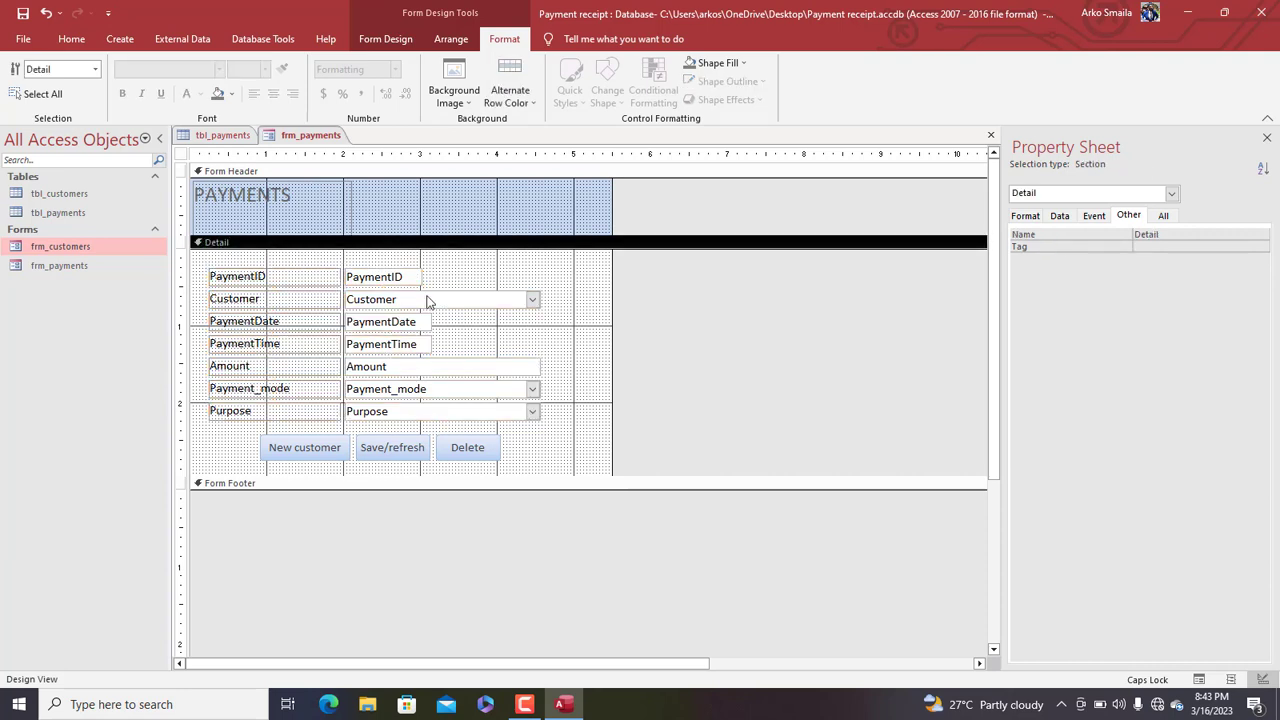
Open frm_payments in Form View and reposition the pop-up window
right_click(310, 135)
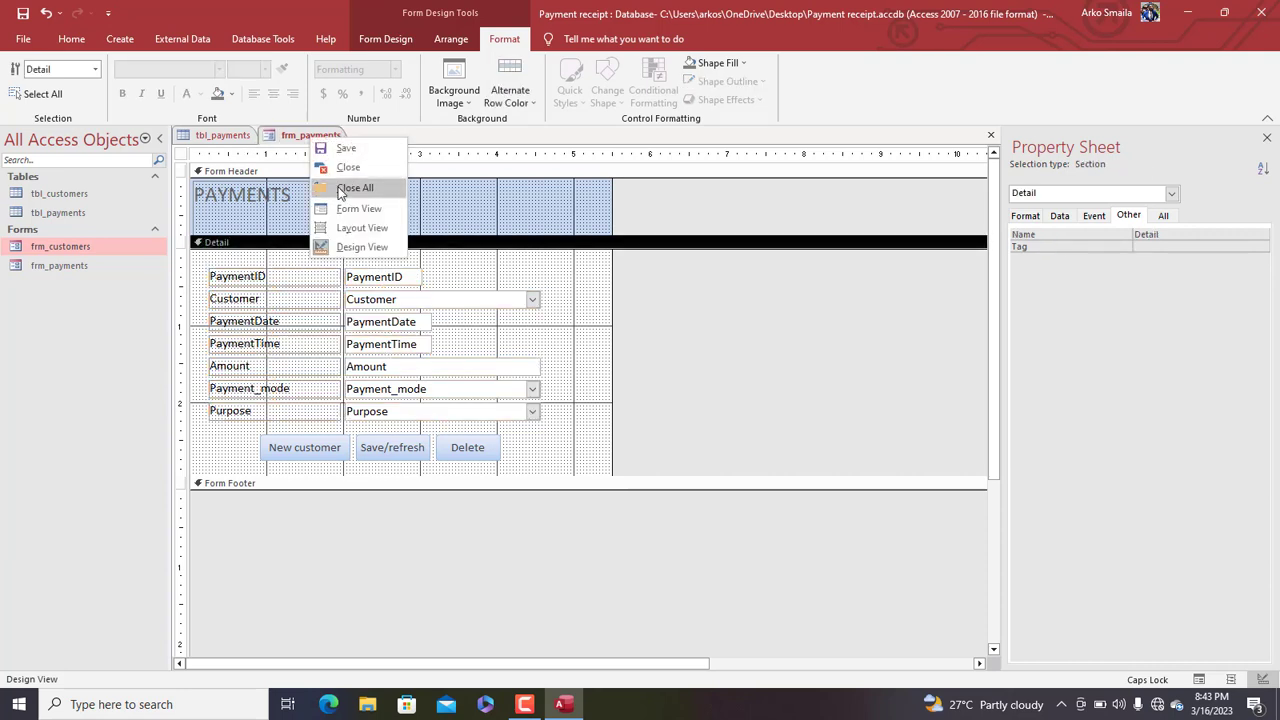
click(345, 210)
drag(393, 161, 517, 127)
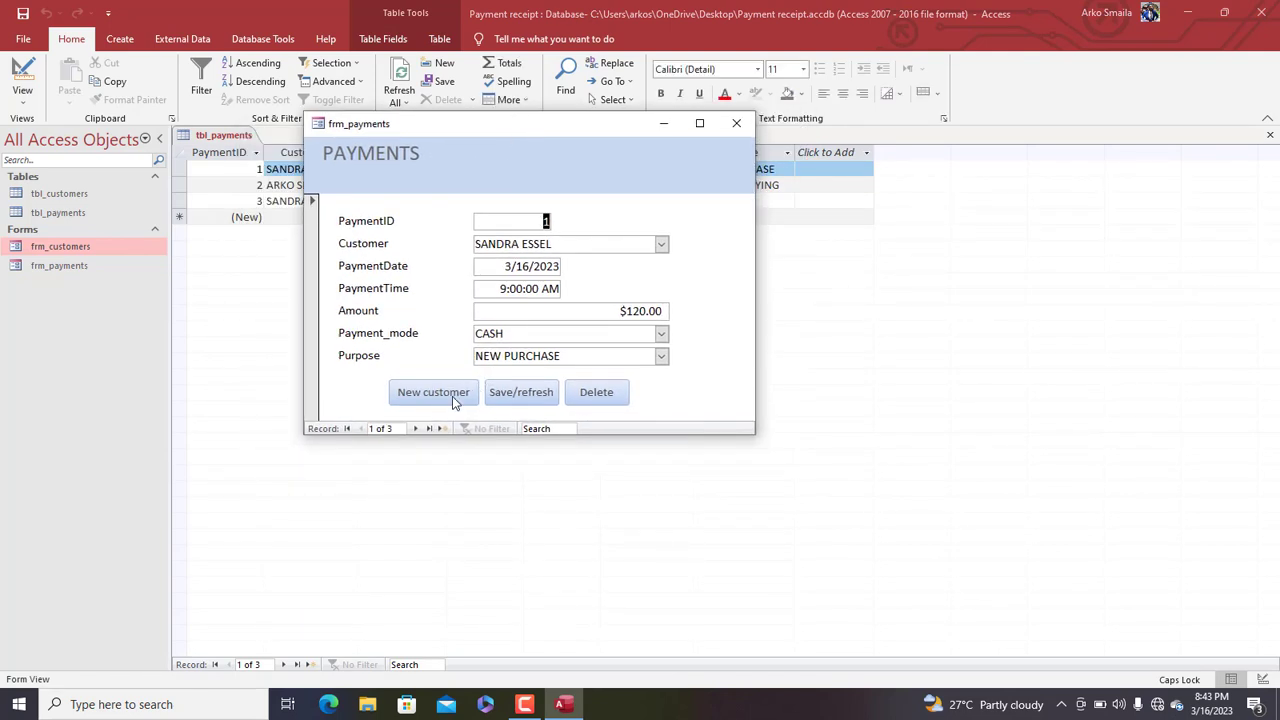
In Design View, change the New customer button caption to New payment
right_click(493, 142)
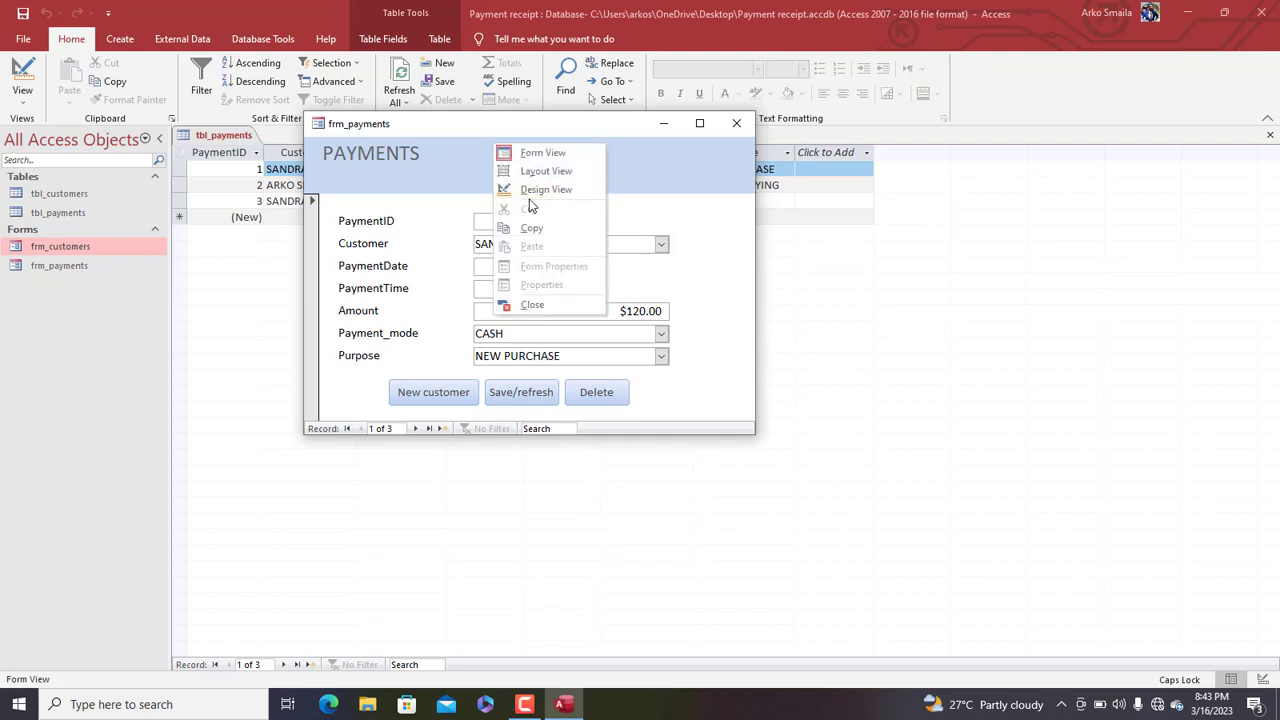
click(545, 190)
click(335, 446)
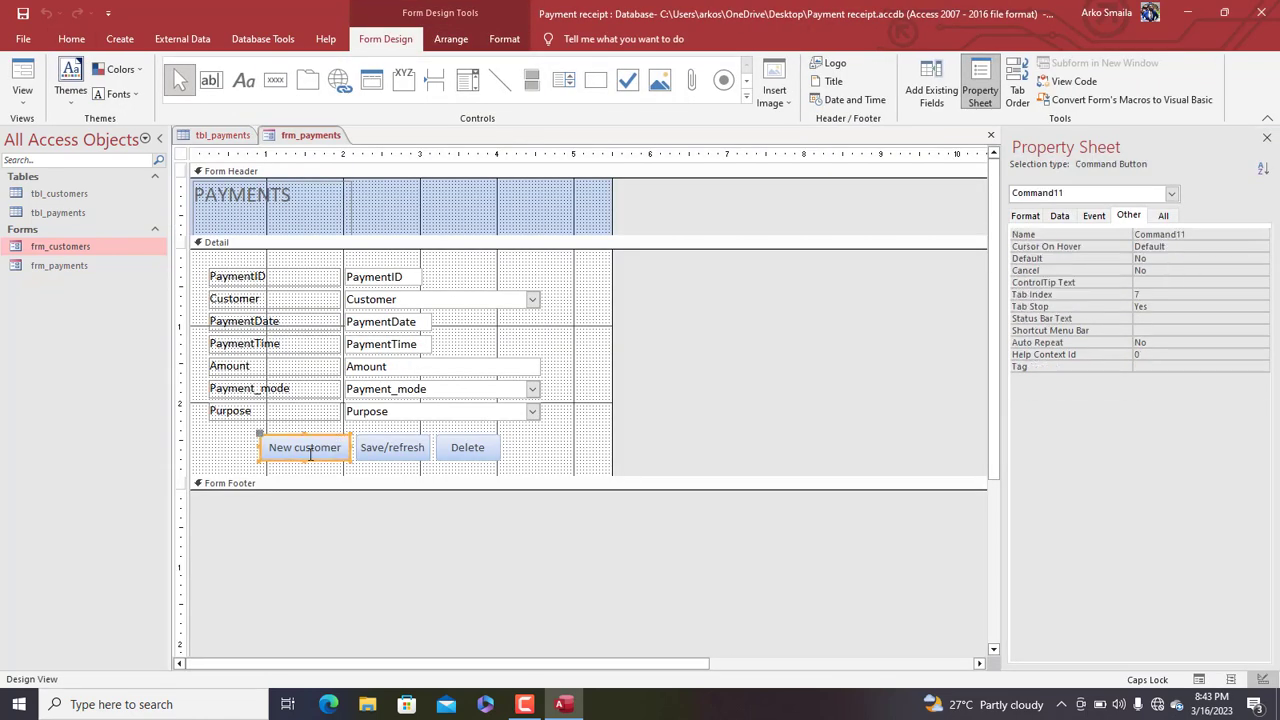
double_click(310, 448)
text(PAYM)
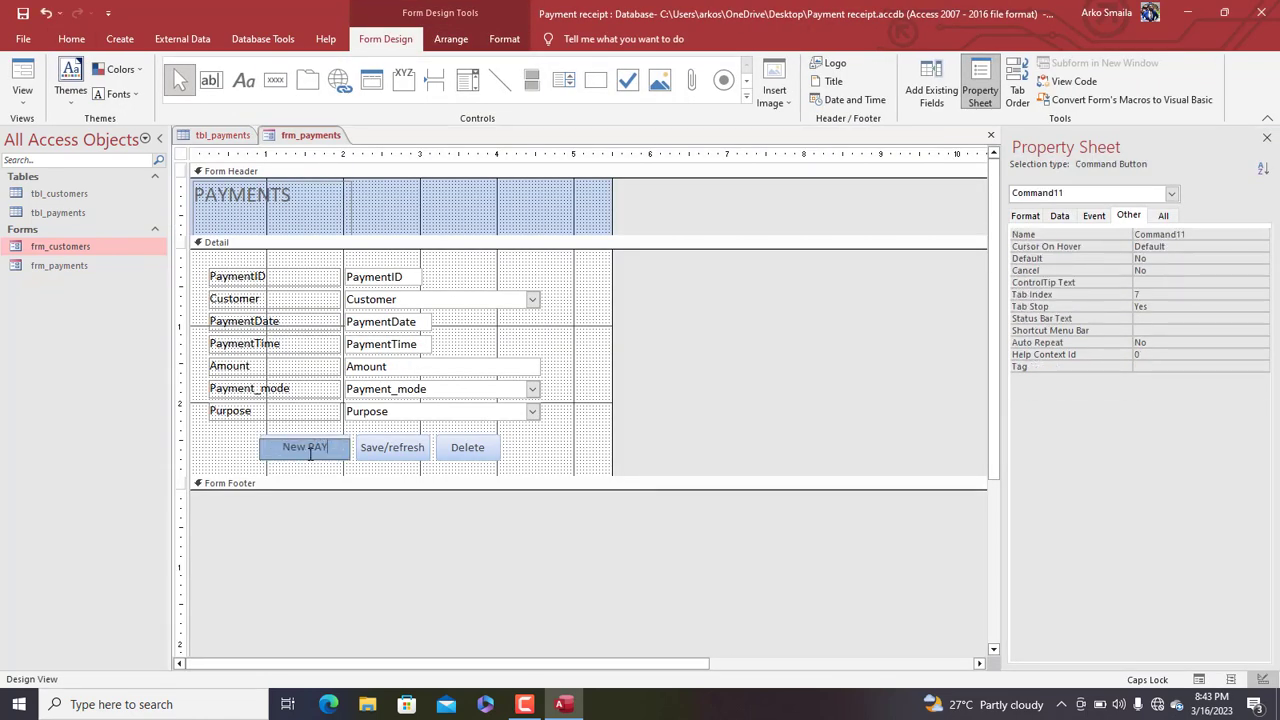
key(BackSpace)
key(BackSpace)
key(BackSpace)
key(BackSpace)
key(Caps_Lock)
text(payment)
key(Return)
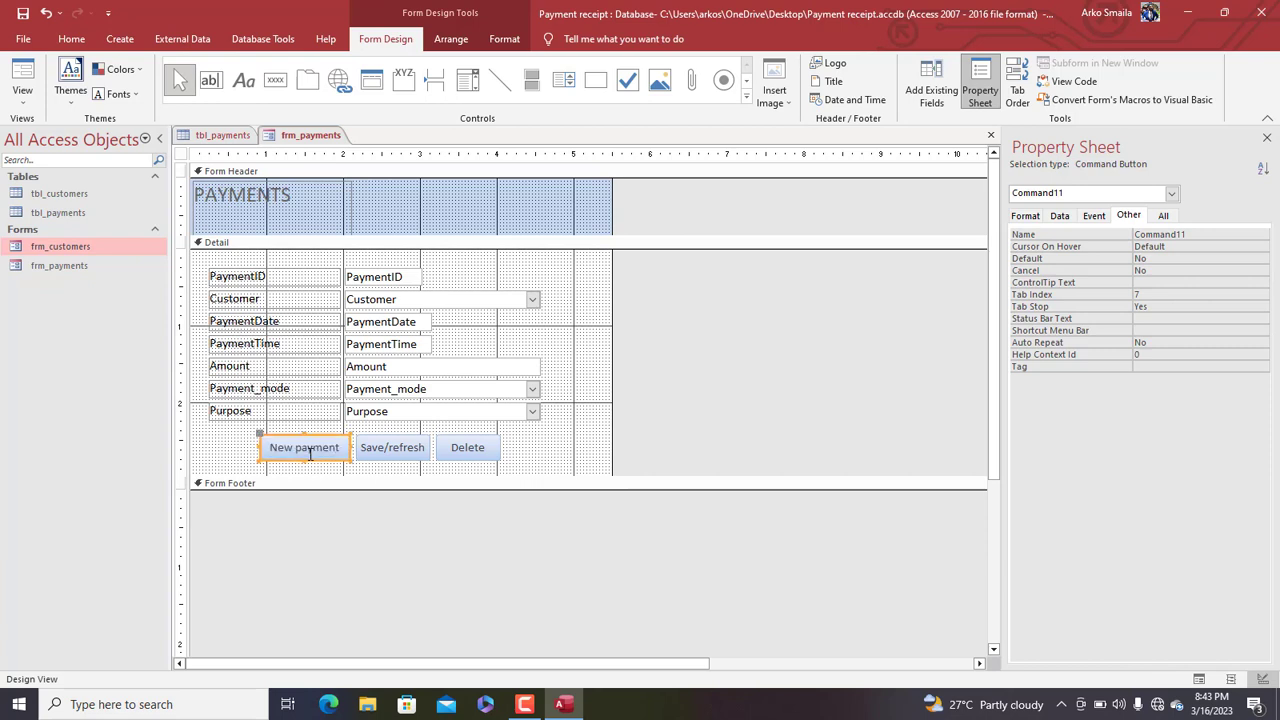
In Form View, start a new payment record and check its empty date, time and payment mode
right_click(312, 135)
click(348, 208)
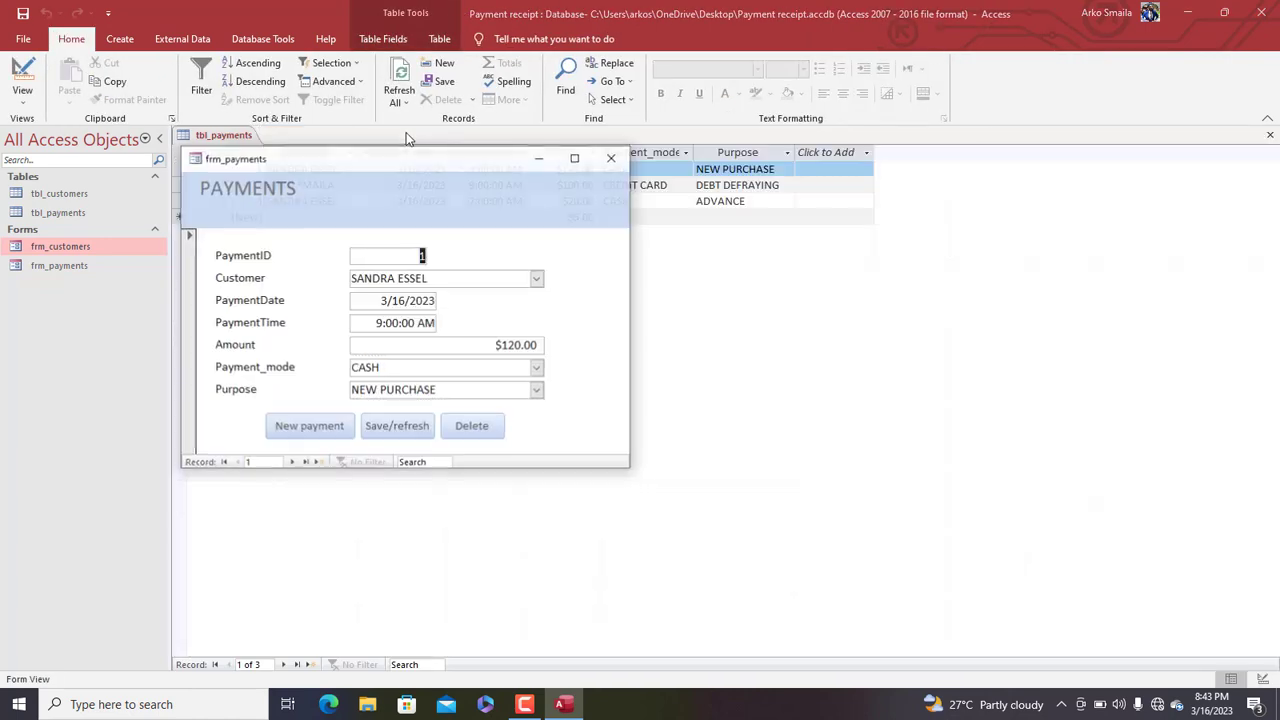
drag(466, 152, 621, 99)
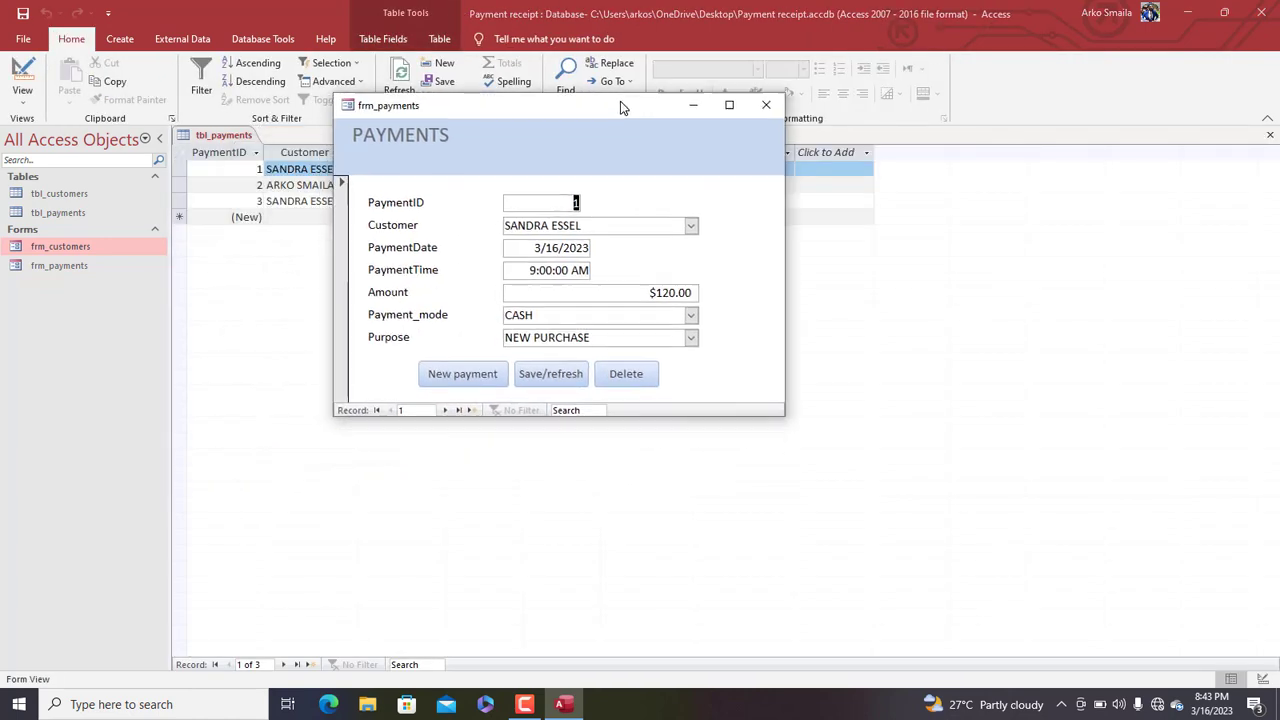
click(465, 376)
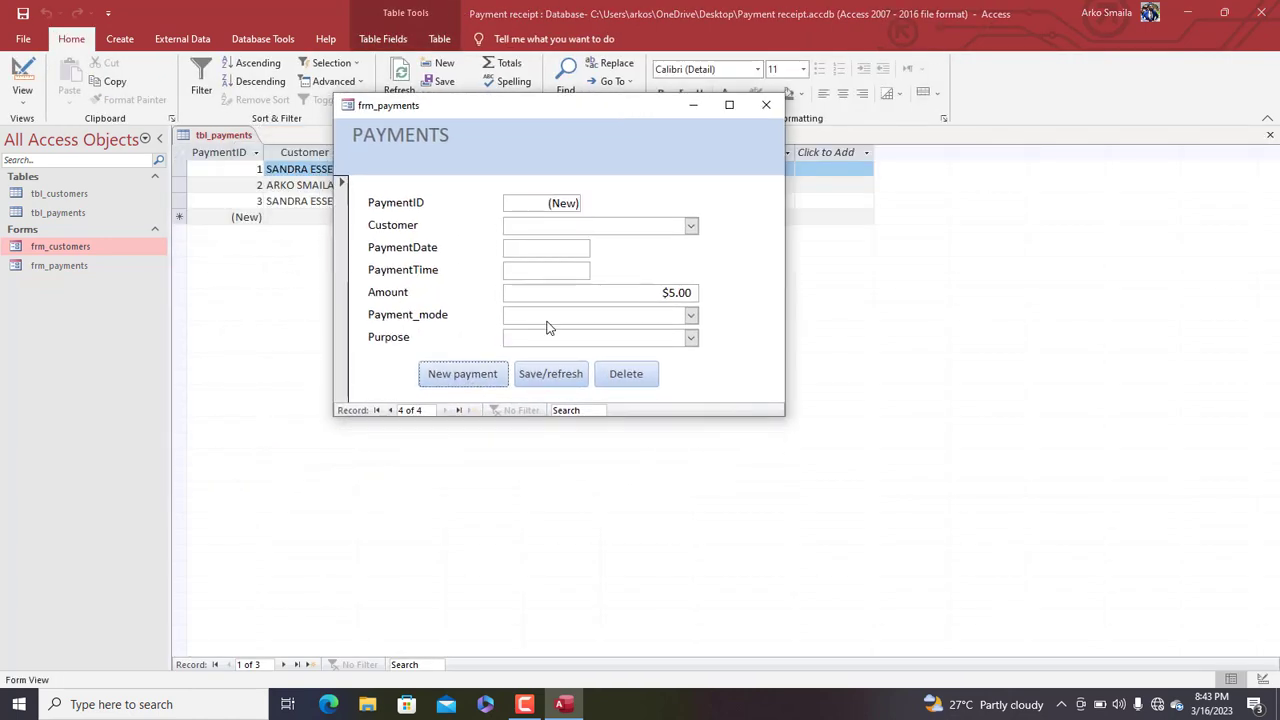
click(575, 250)
click(554, 267)
click(692, 316)
click(473, 153)
click(532, 270)
In Design View, give PaymentDate a default value of =Date()
right_click(454, 174)
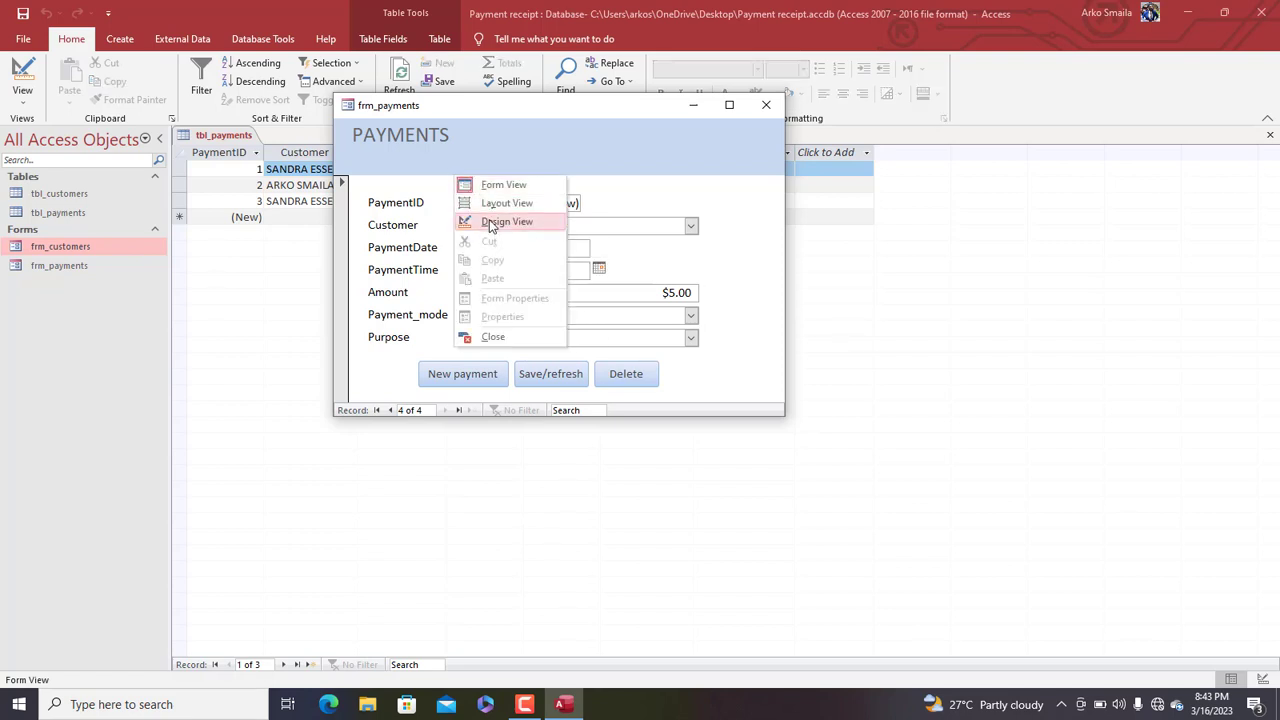
click(489, 220)
click(406, 331)
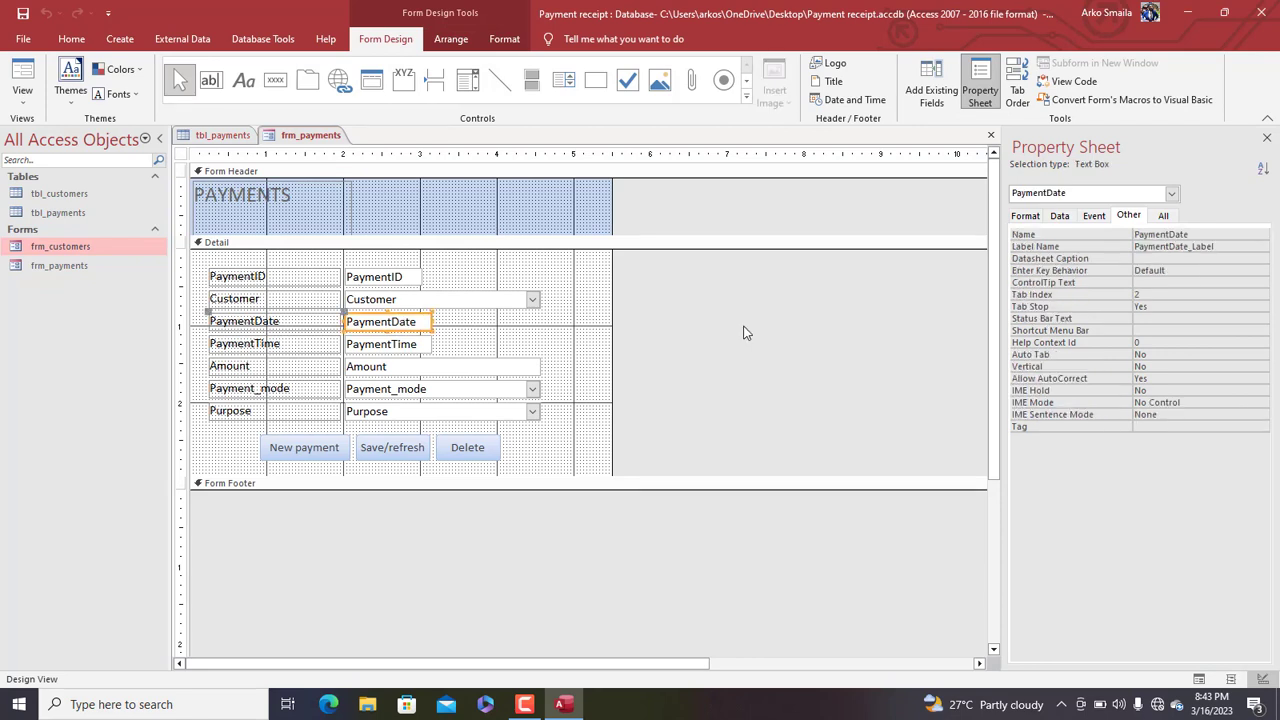
click(1064, 218)
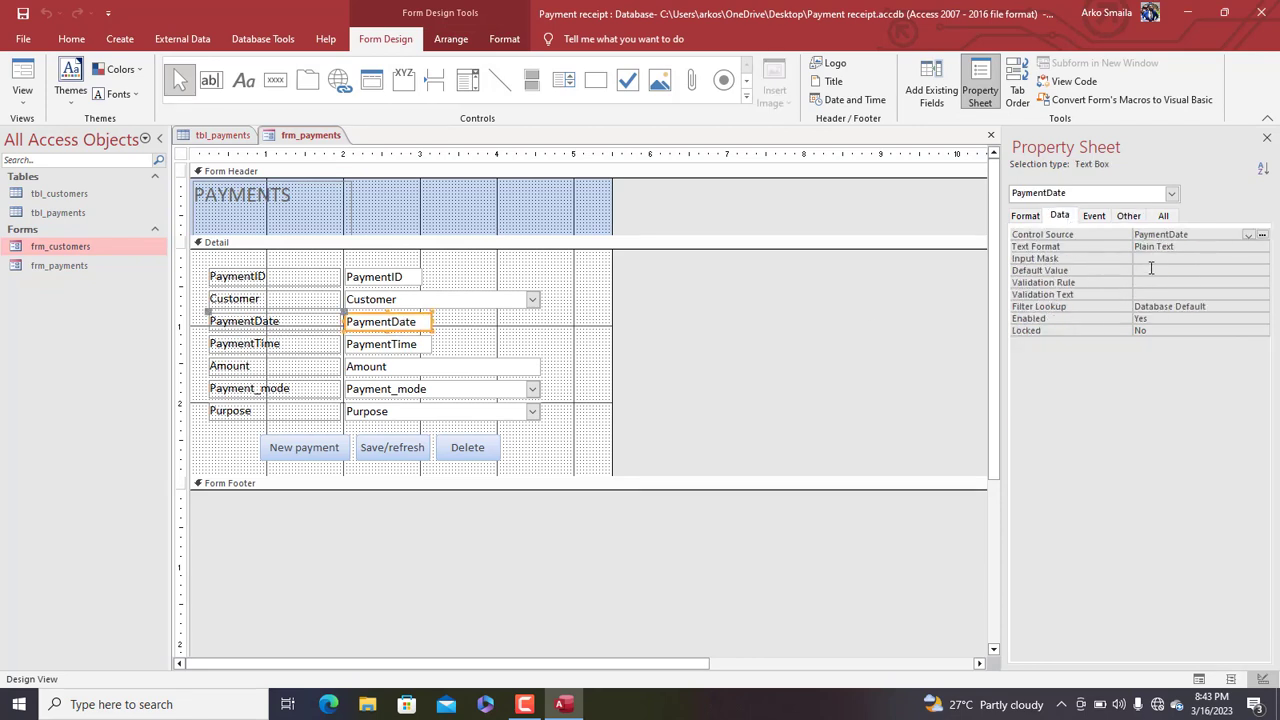
click(1151, 270)
text(=date)
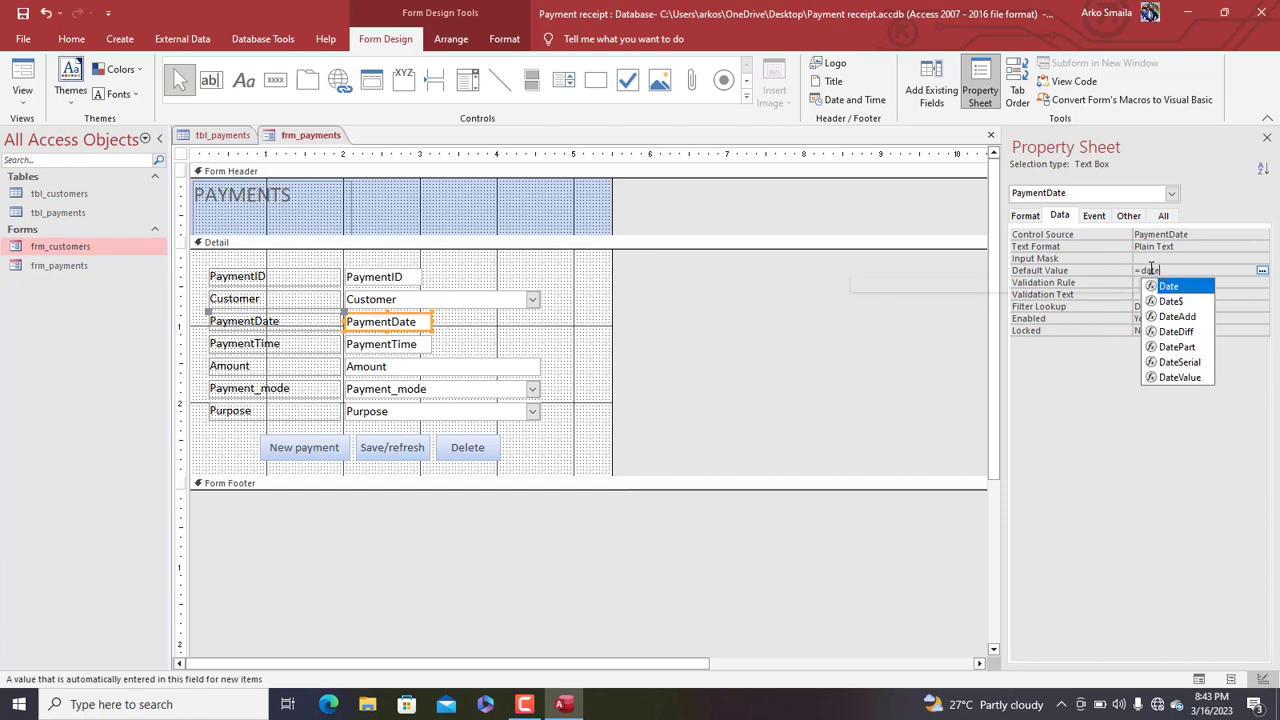
text(())
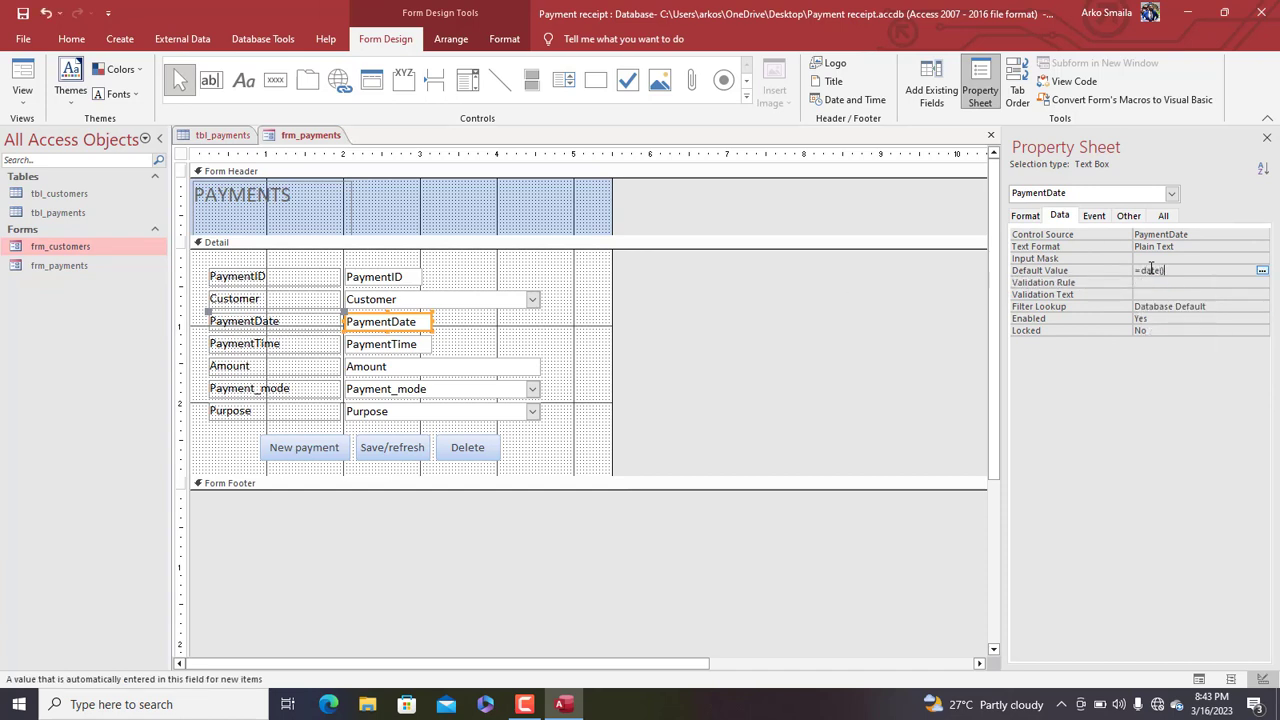
Set PaymentTime's default to =Time() and Payment_mode's default to ="CASH"
click(427, 348)
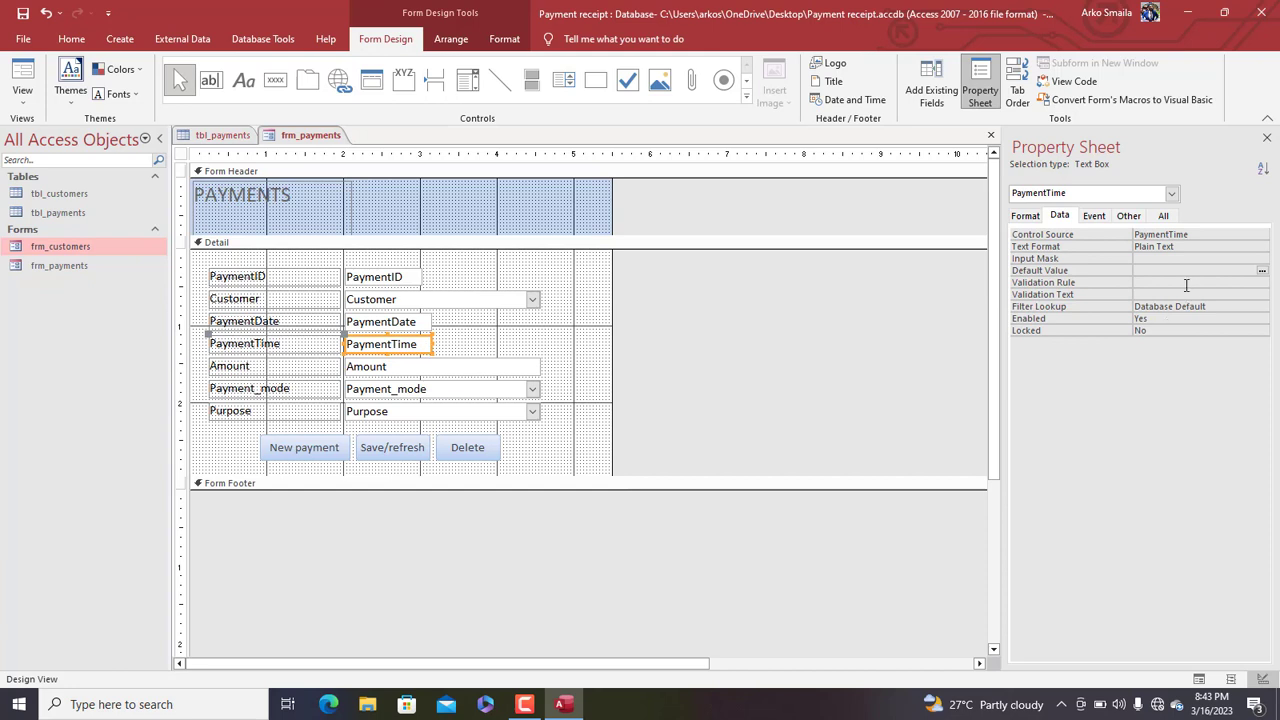
click(1143, 269)
text(=tim)
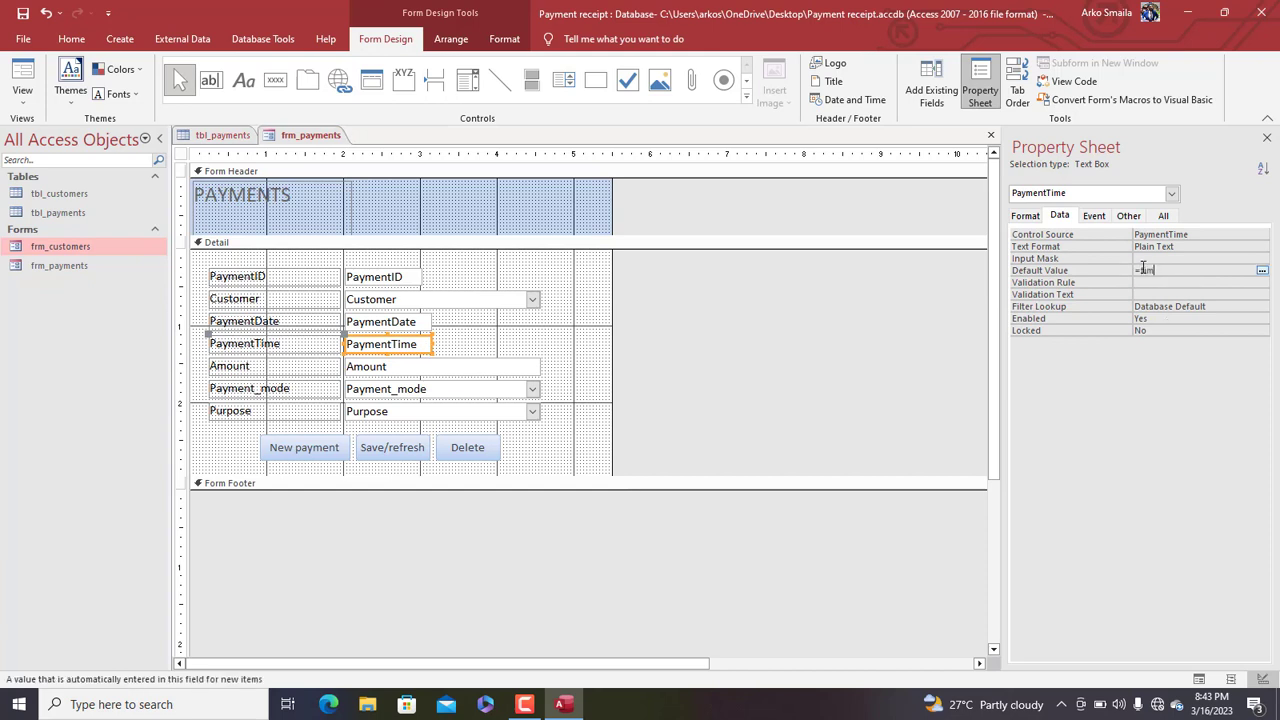
text(e())
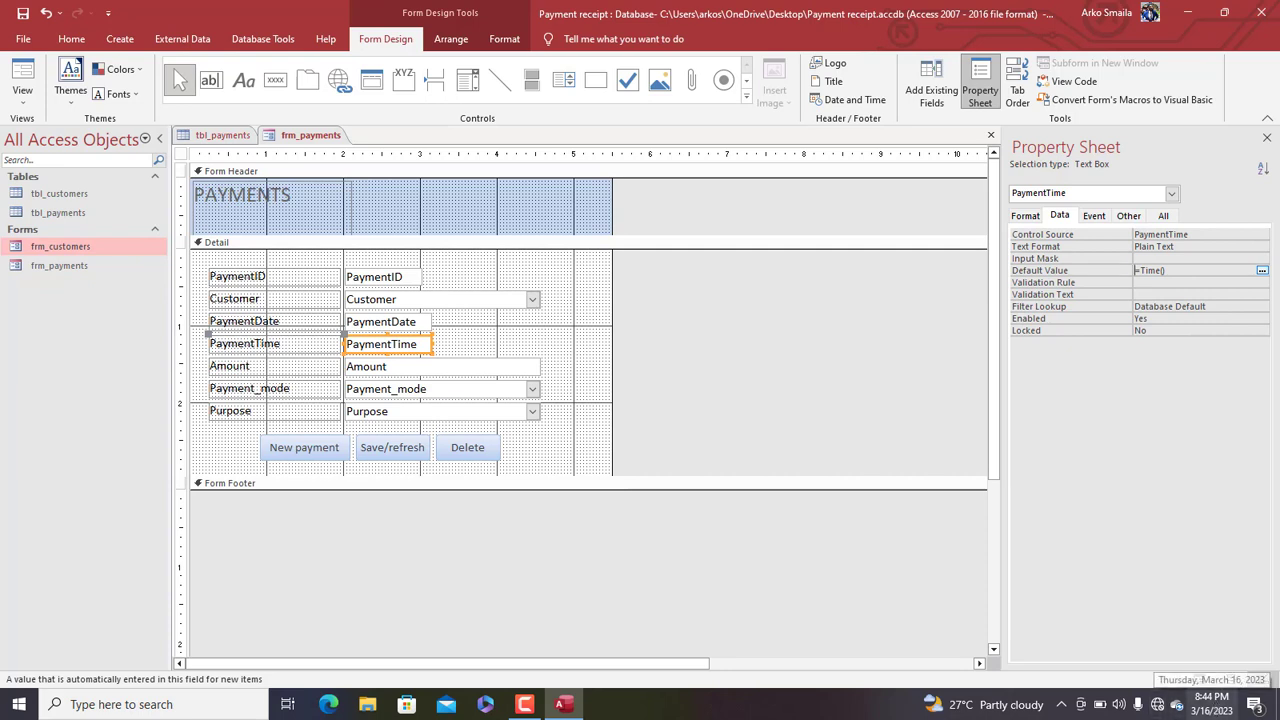
click(452, 396)
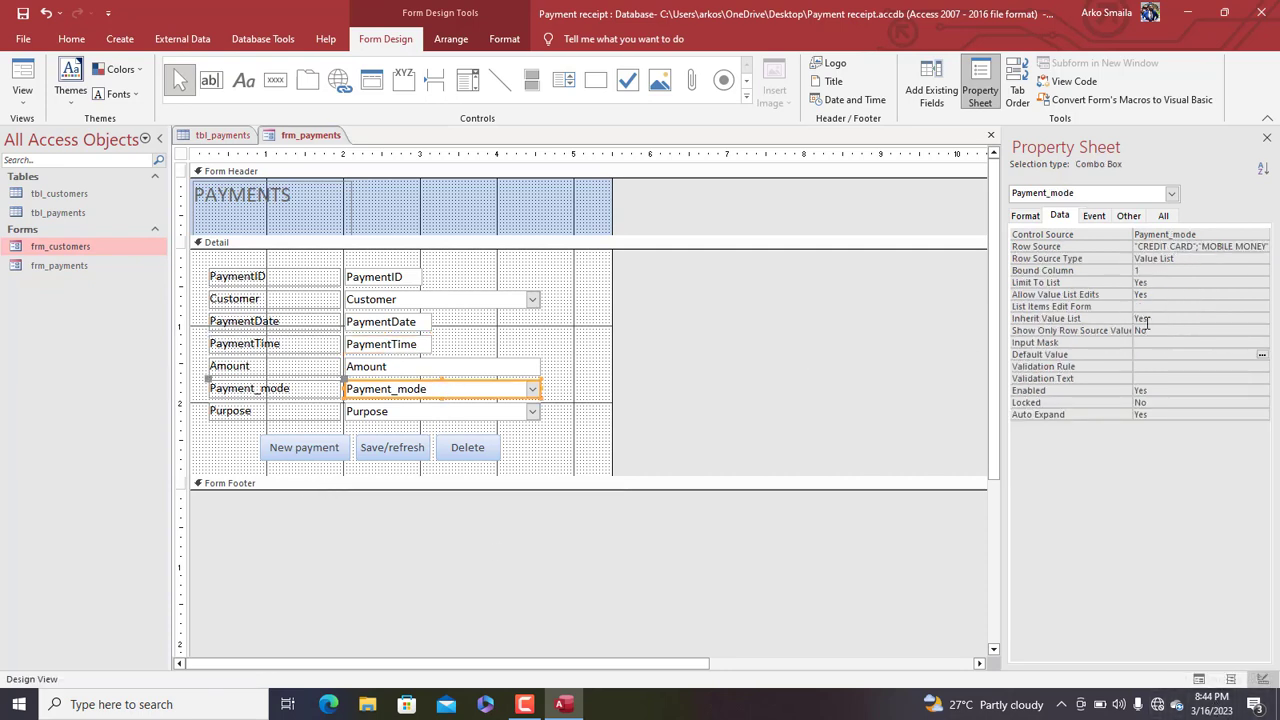
click(1148, 354)
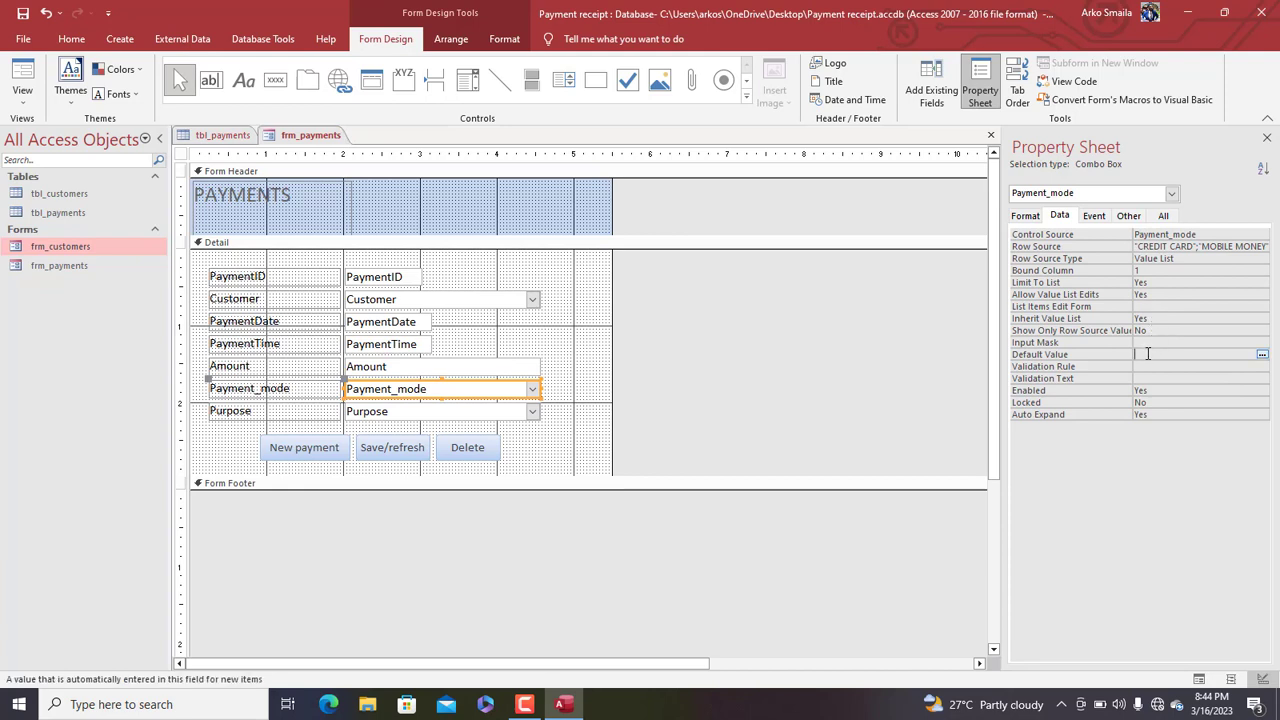
text(="CASH)
key(Return)
right_click(304, 137)
Enter and save a new $100.00 payment for DEBT DEFRAYING for a chosen customer
click(343, 207)
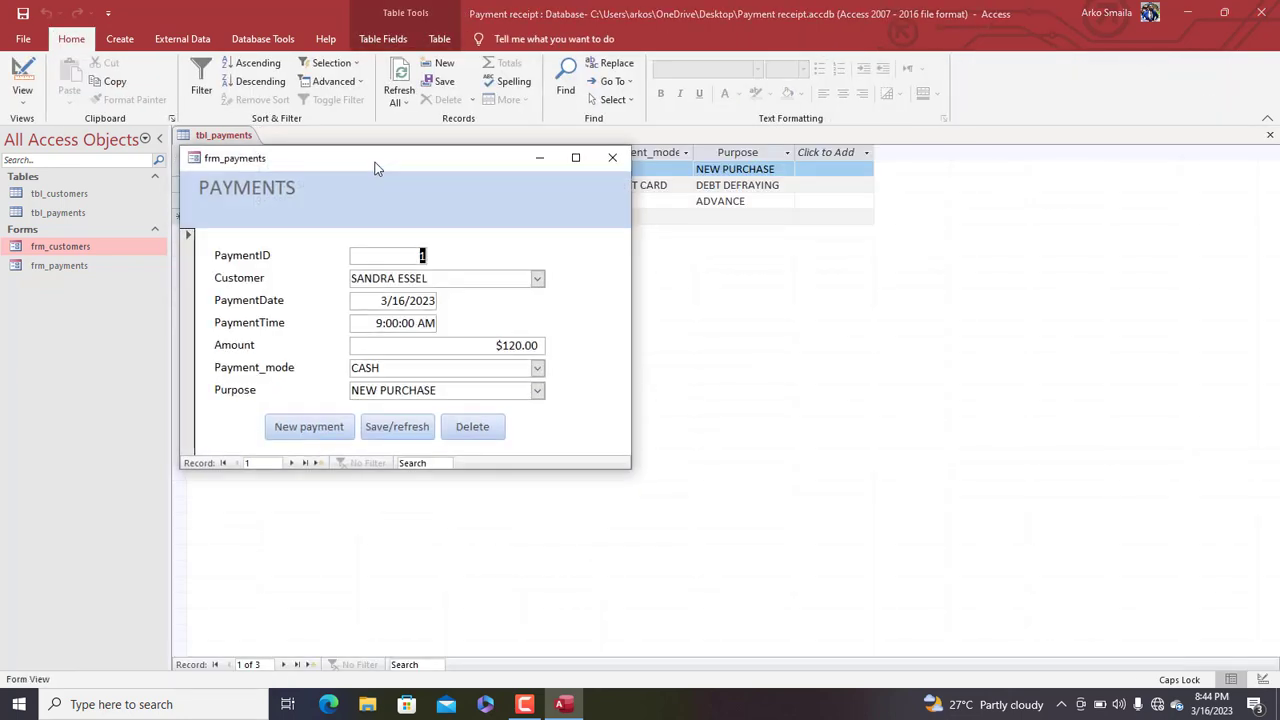
drag(374, 162, 528, 256)
click(476, 512)
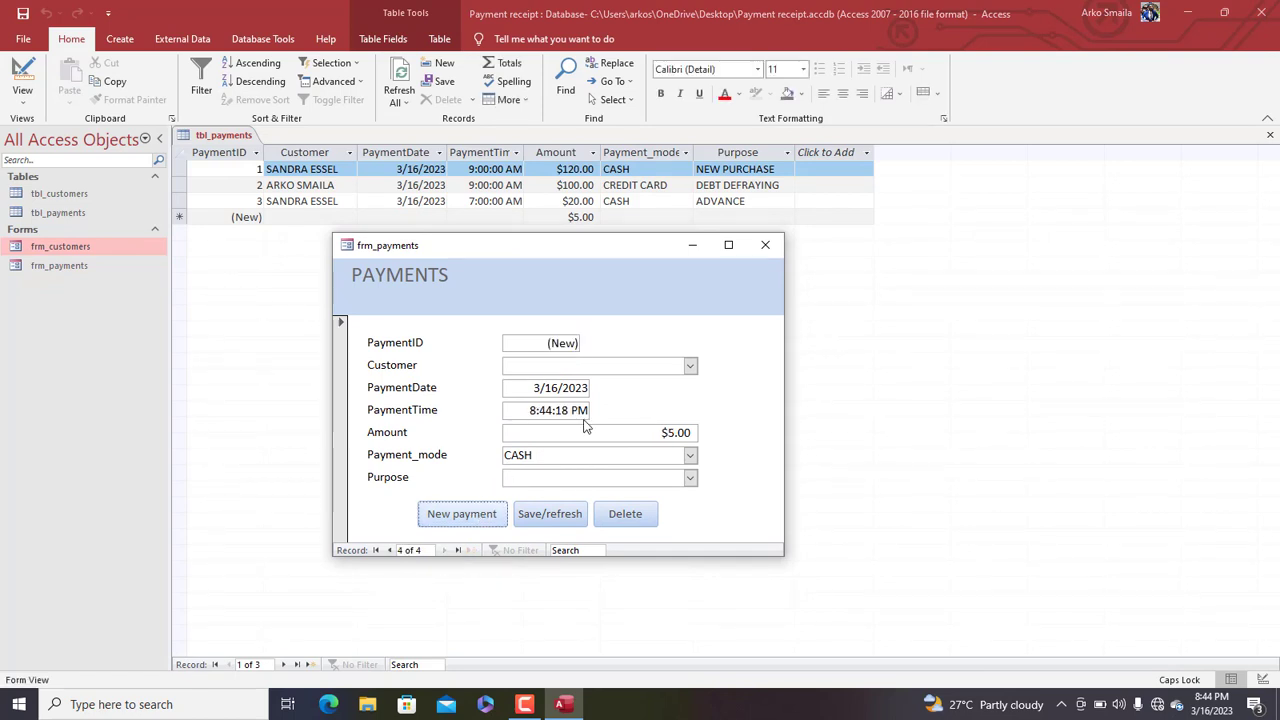
click(691, 368)
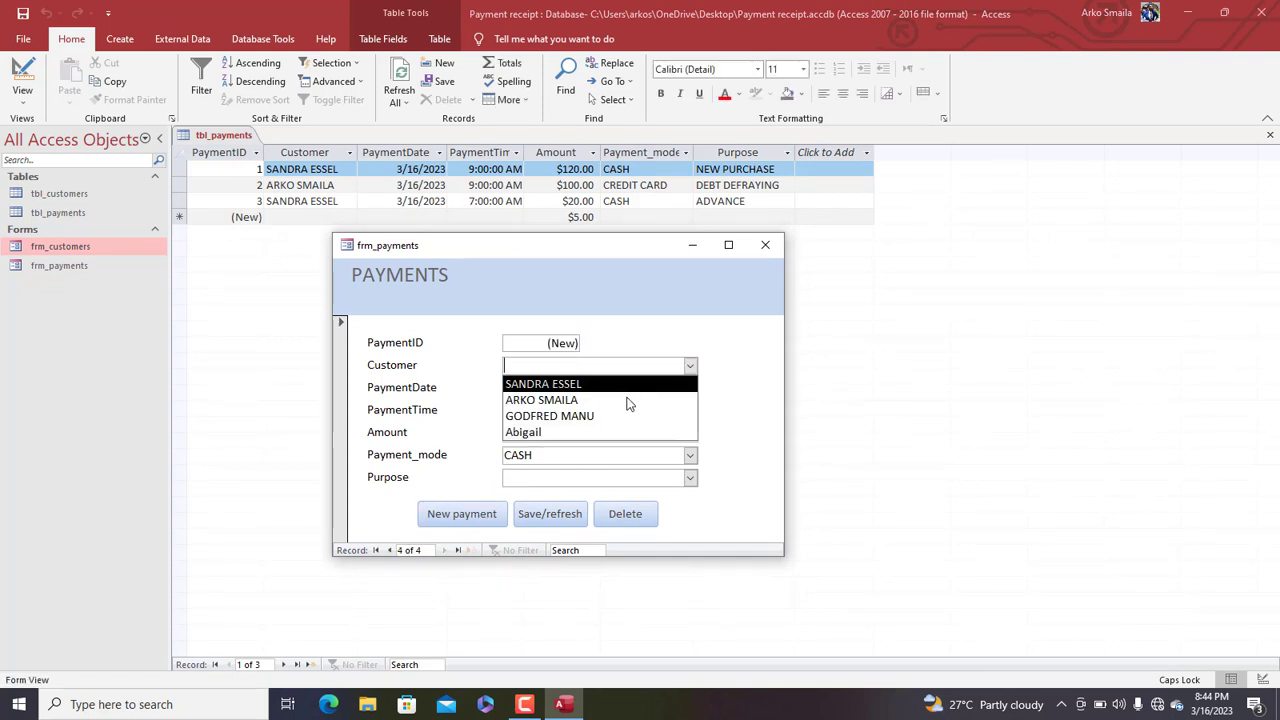
click(602, 420)
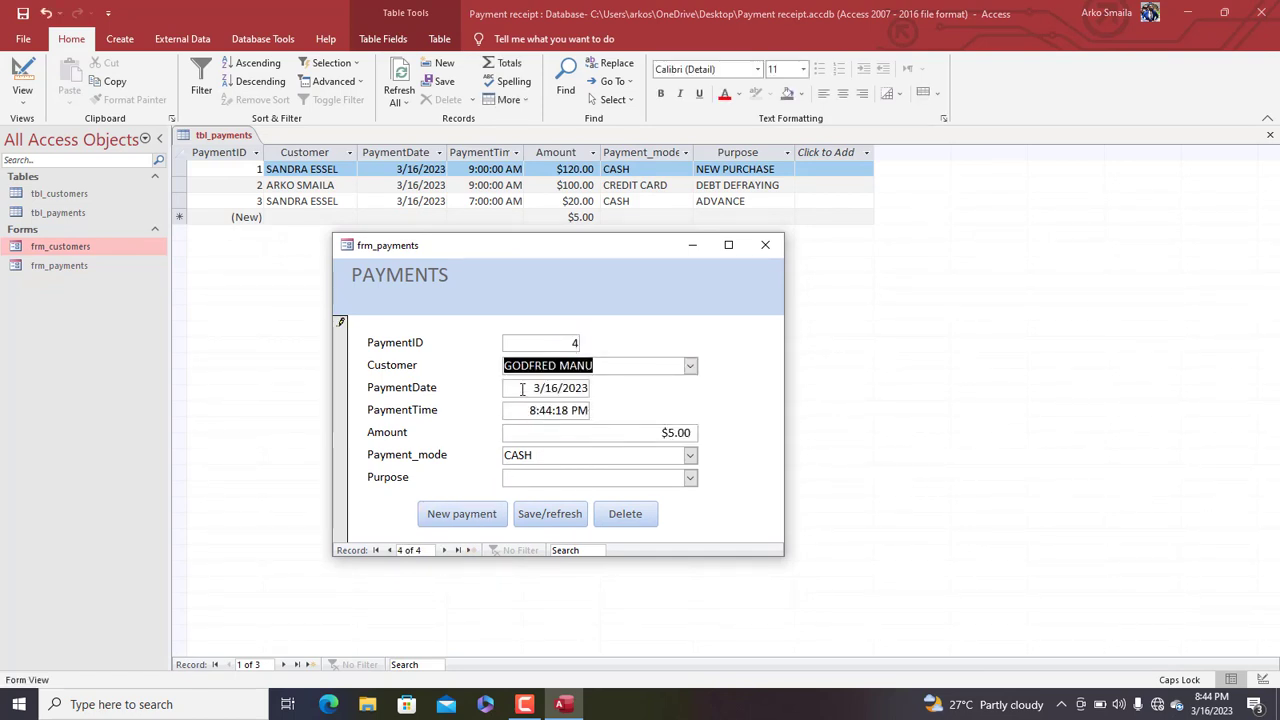
click(586, 431)
text(100)
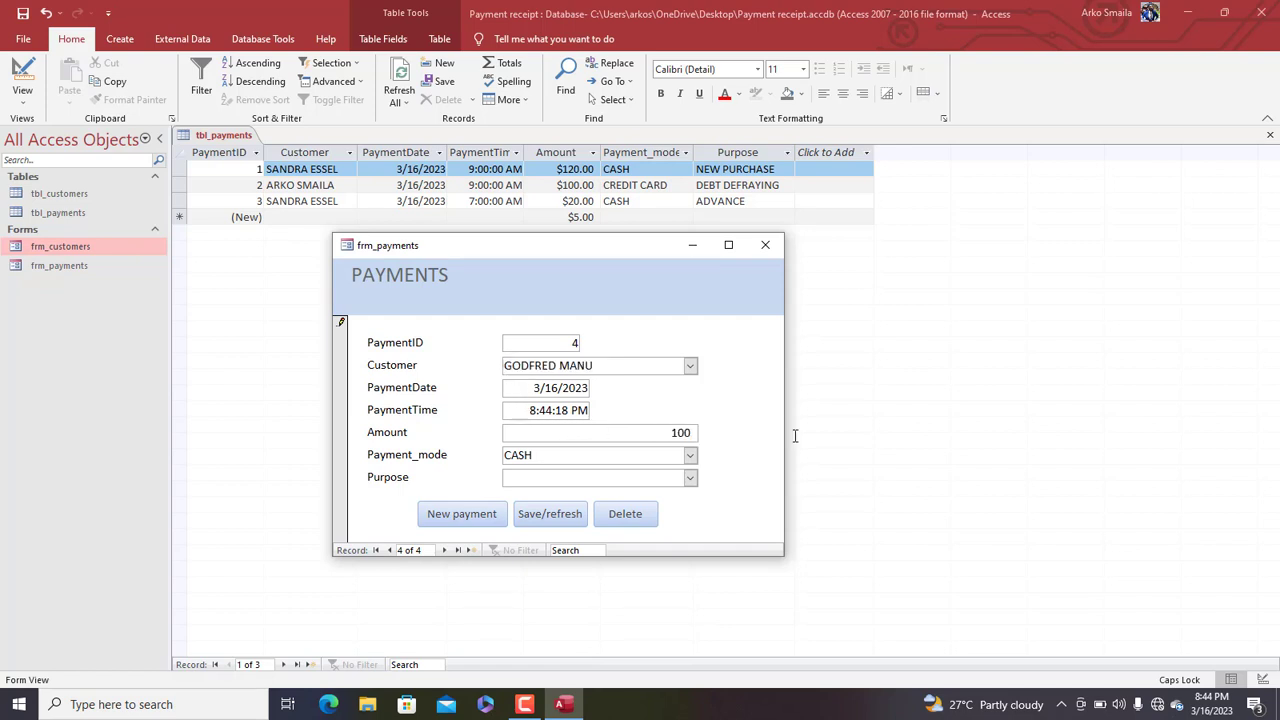
key(Tab)
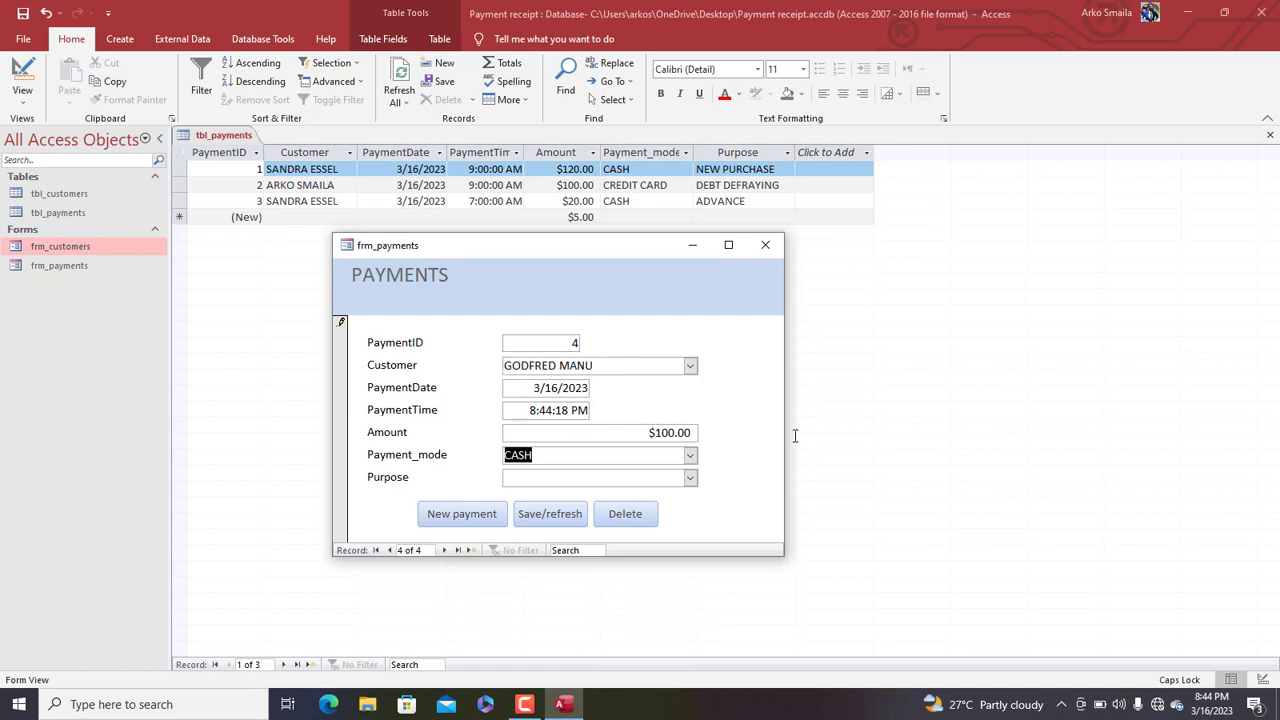
click(690, 477)
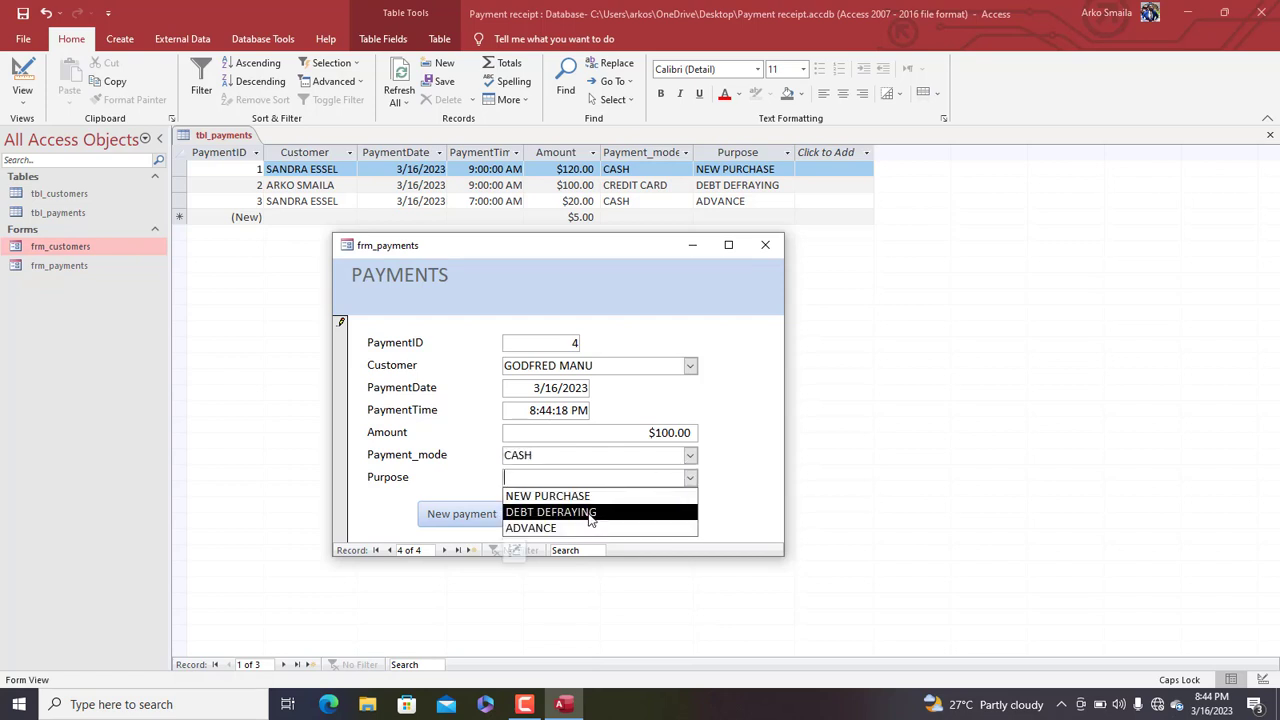
click(590, 512)
click(549, 516)
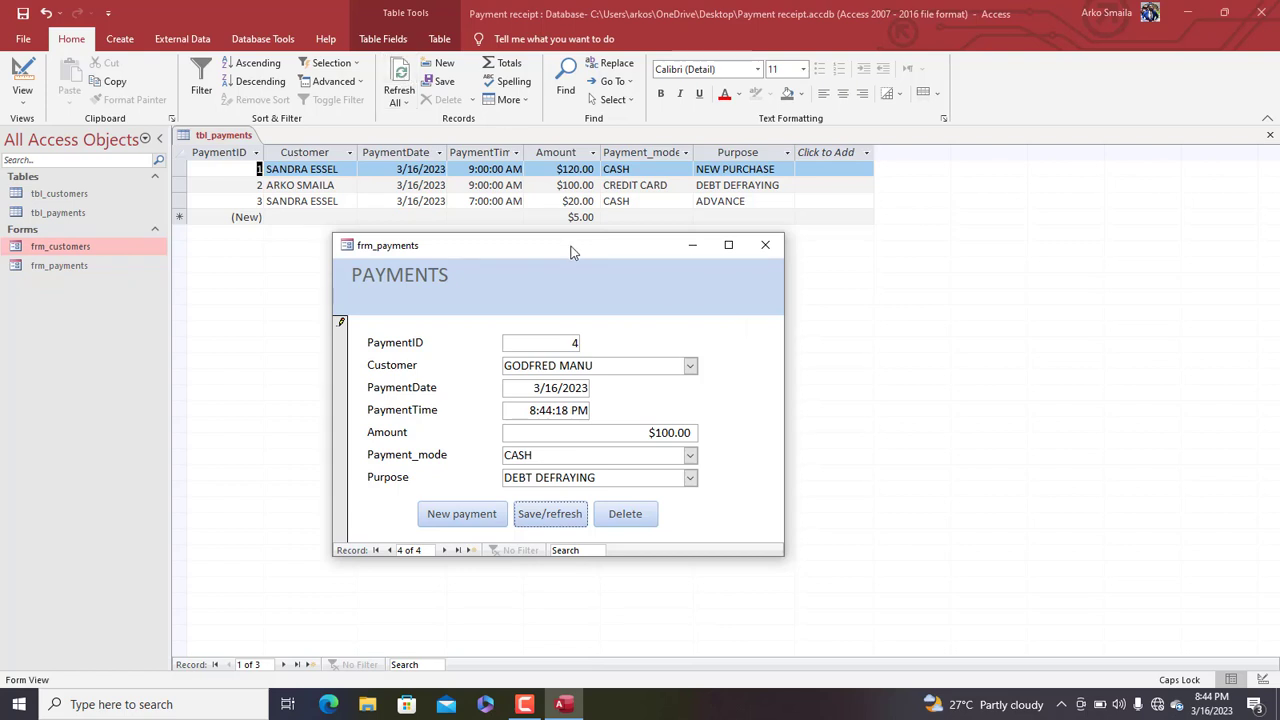
Close the payments form and close all open database objects
drag(571, 252, 609, 180)
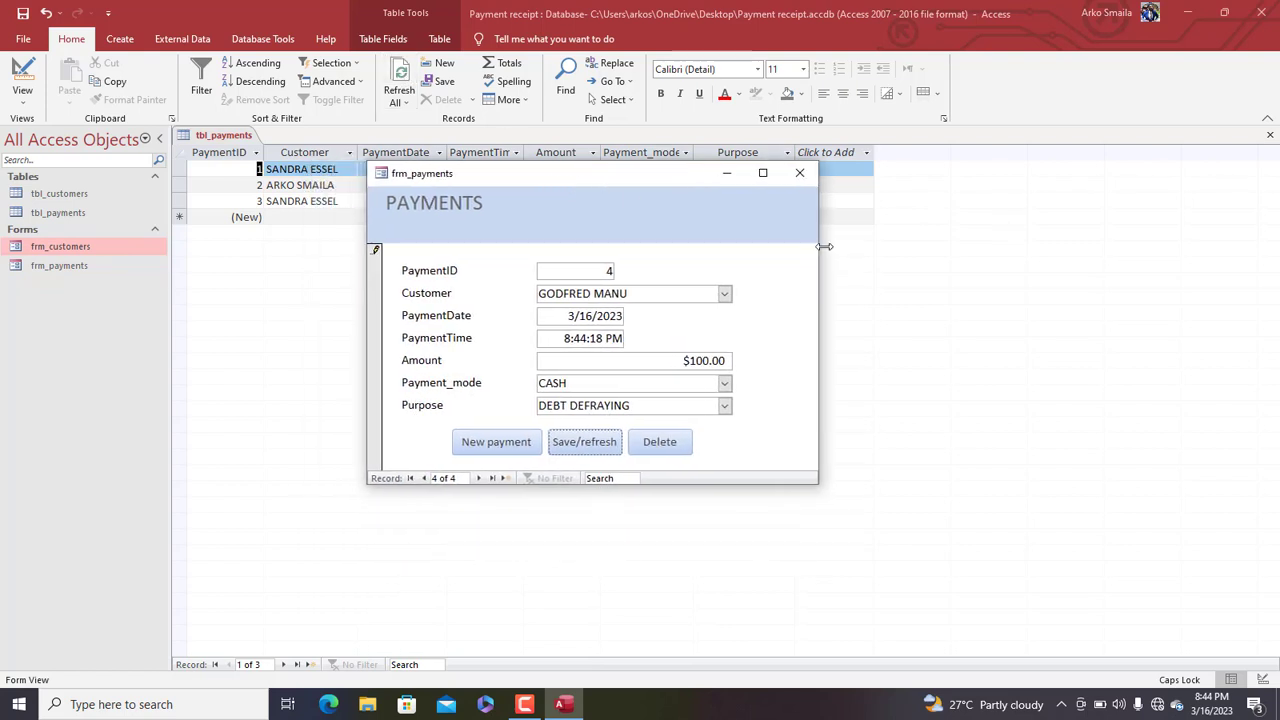
mouse_move(824, 246)
mouse_down()
mouse_move(874, 246)
mouse_move(847, 246)
mouse_up()
mouse_move(632, 185)
mouse_down()
mouse_move(634, 197)
mouse_move(623, 171)
mouse_up()
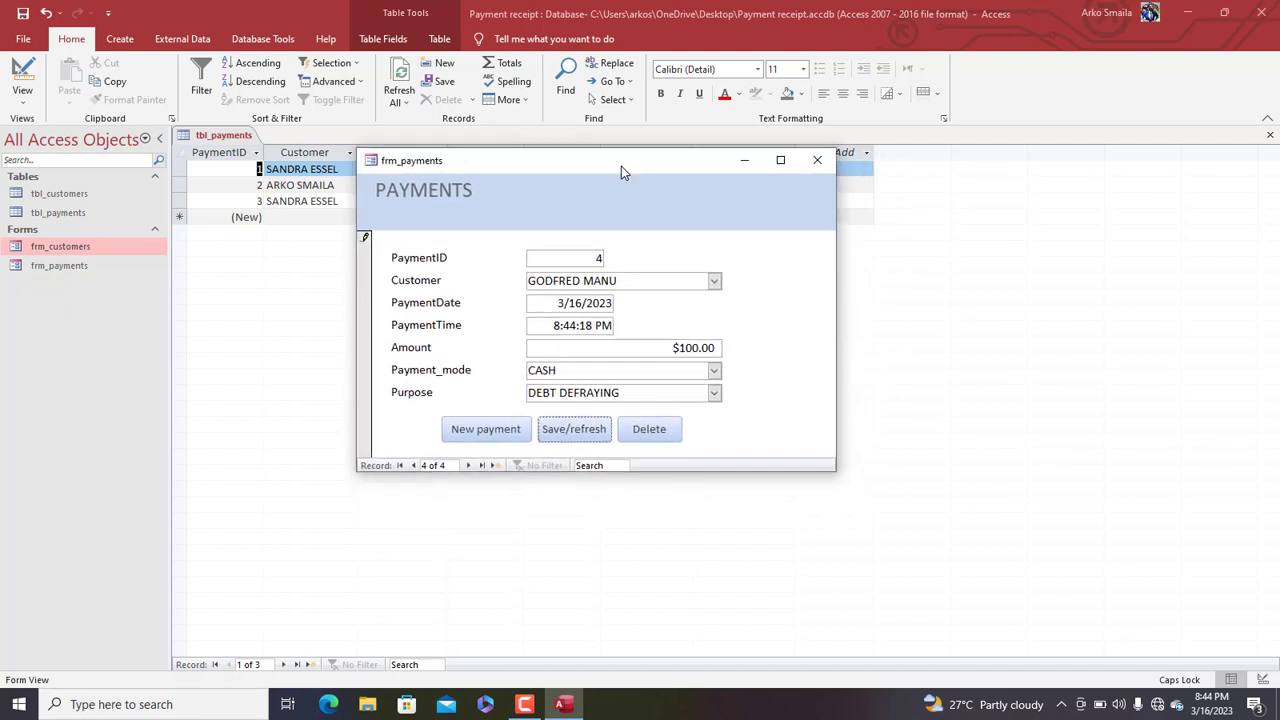
click(817, 160)
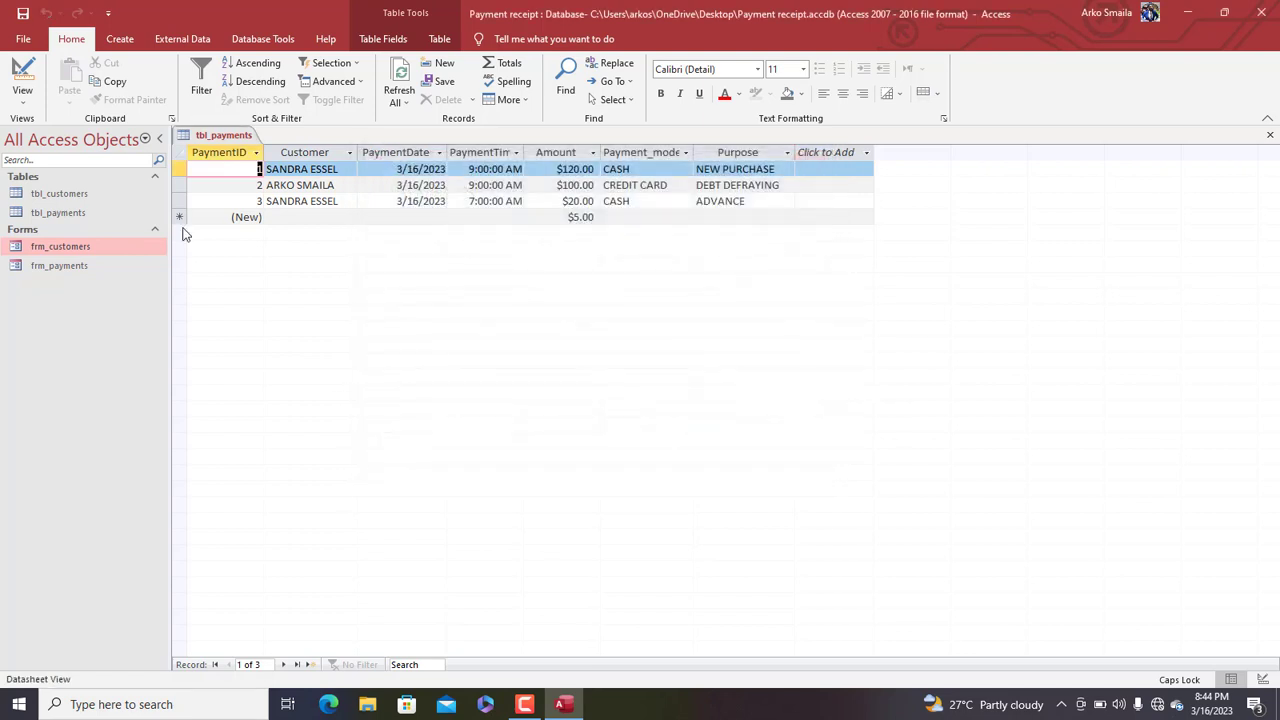
right_click(222, 136)
click(258, 188)
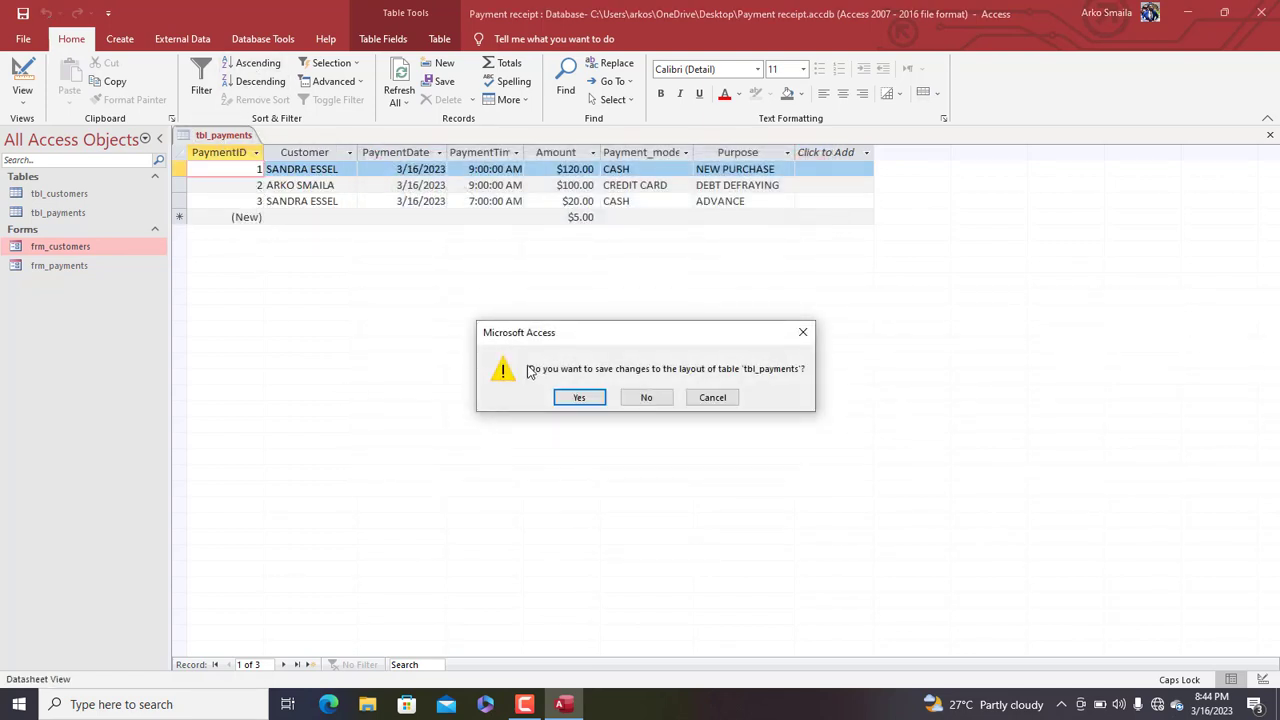
Save the table layout and start a new query using the customers and payments tables
click(578, 400)
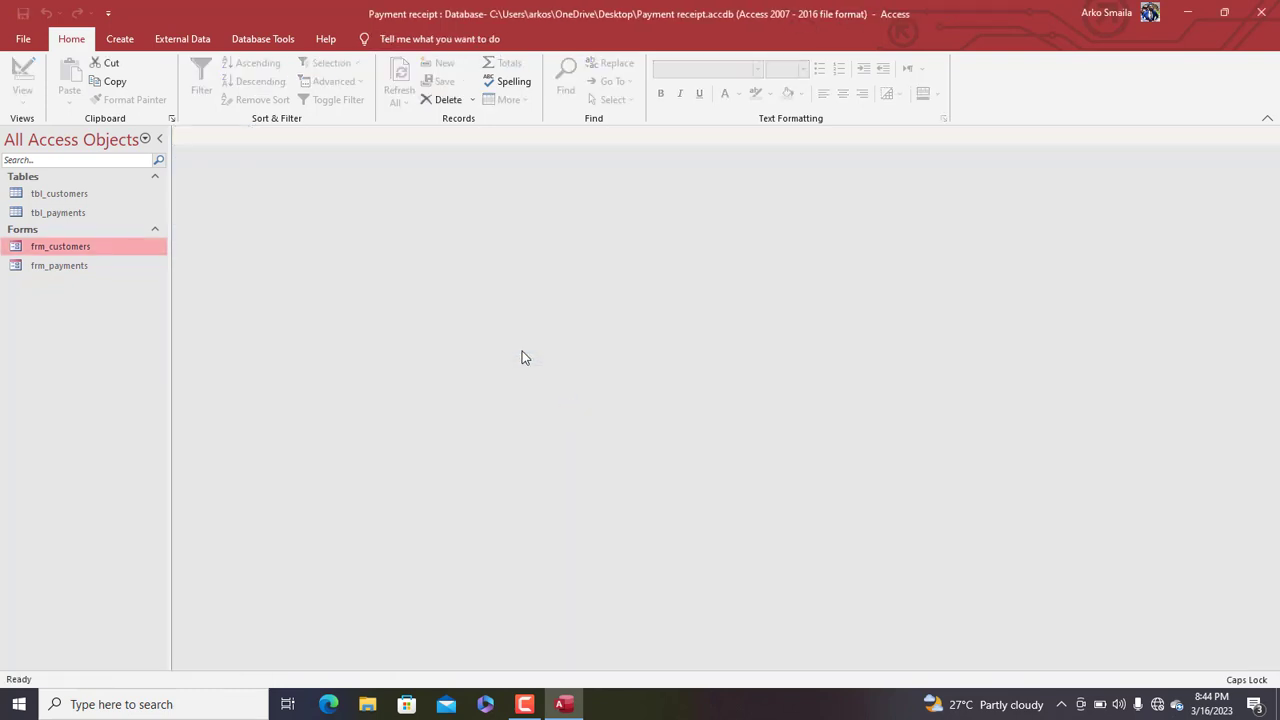
click(119, 38)
click(250, 82)
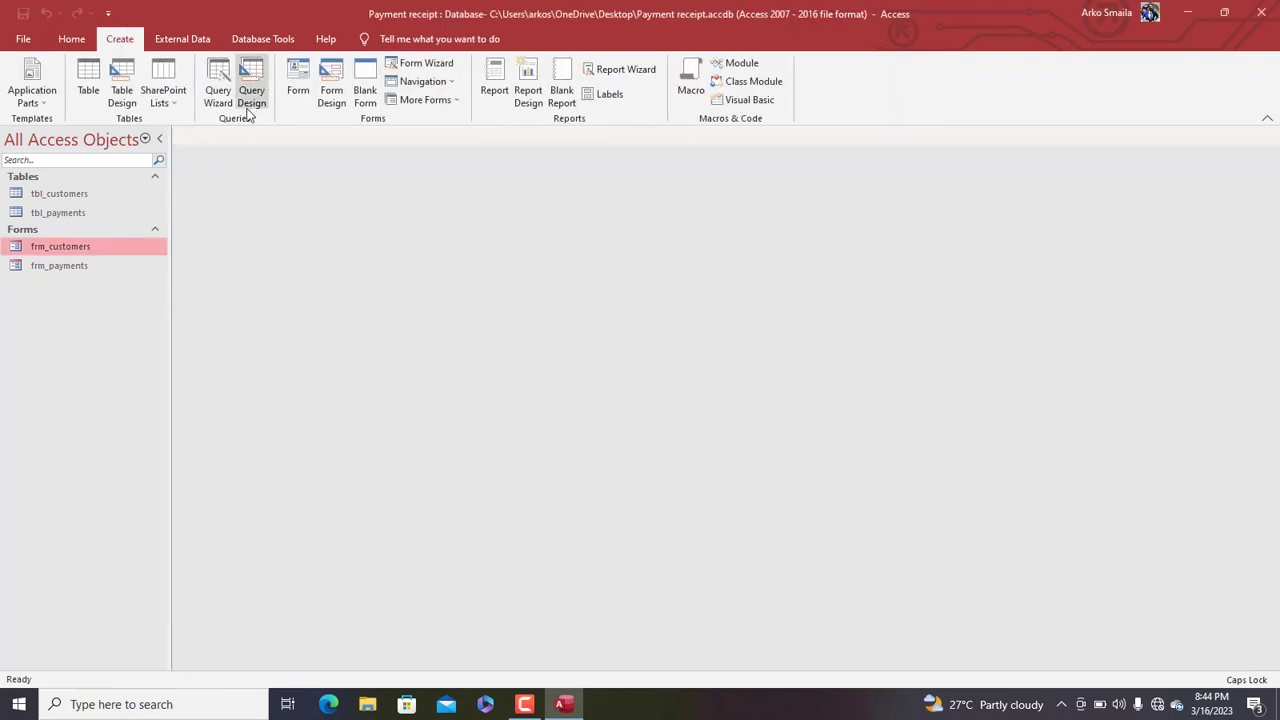
drag(548, 289, 499, 169)
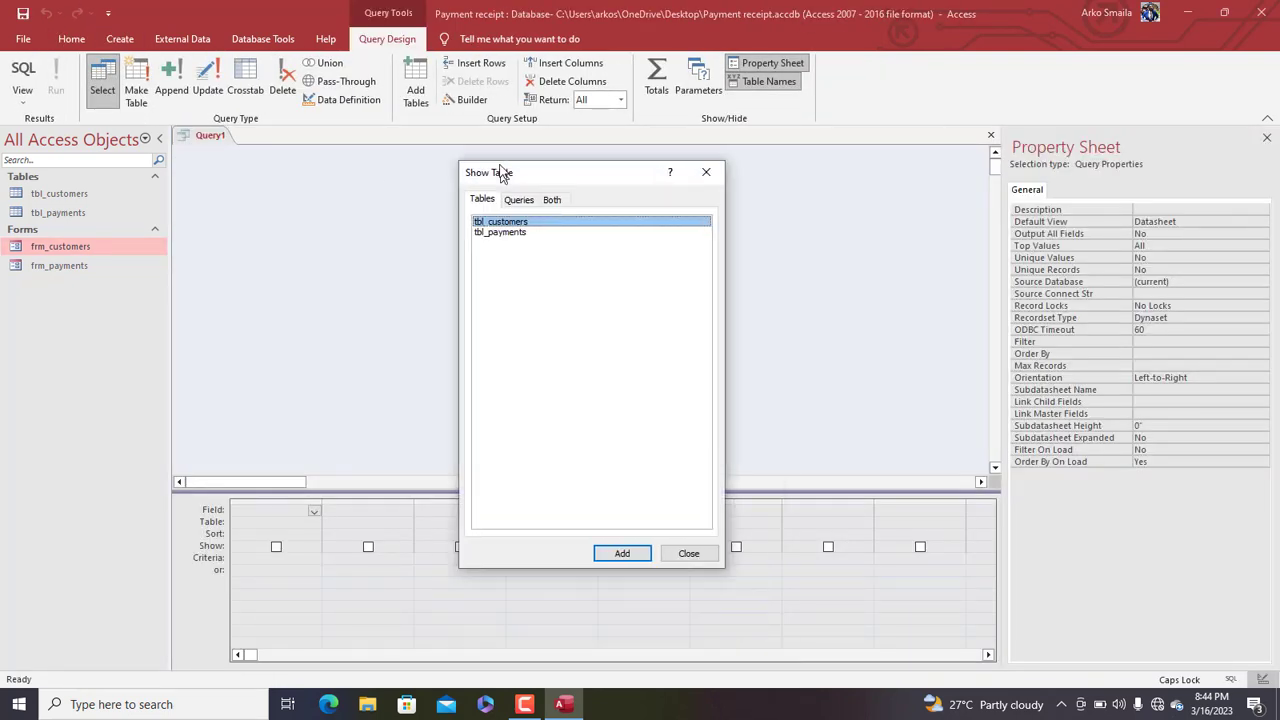
double_click(504, 215)
click(508, 228)
double_click(508, 228)
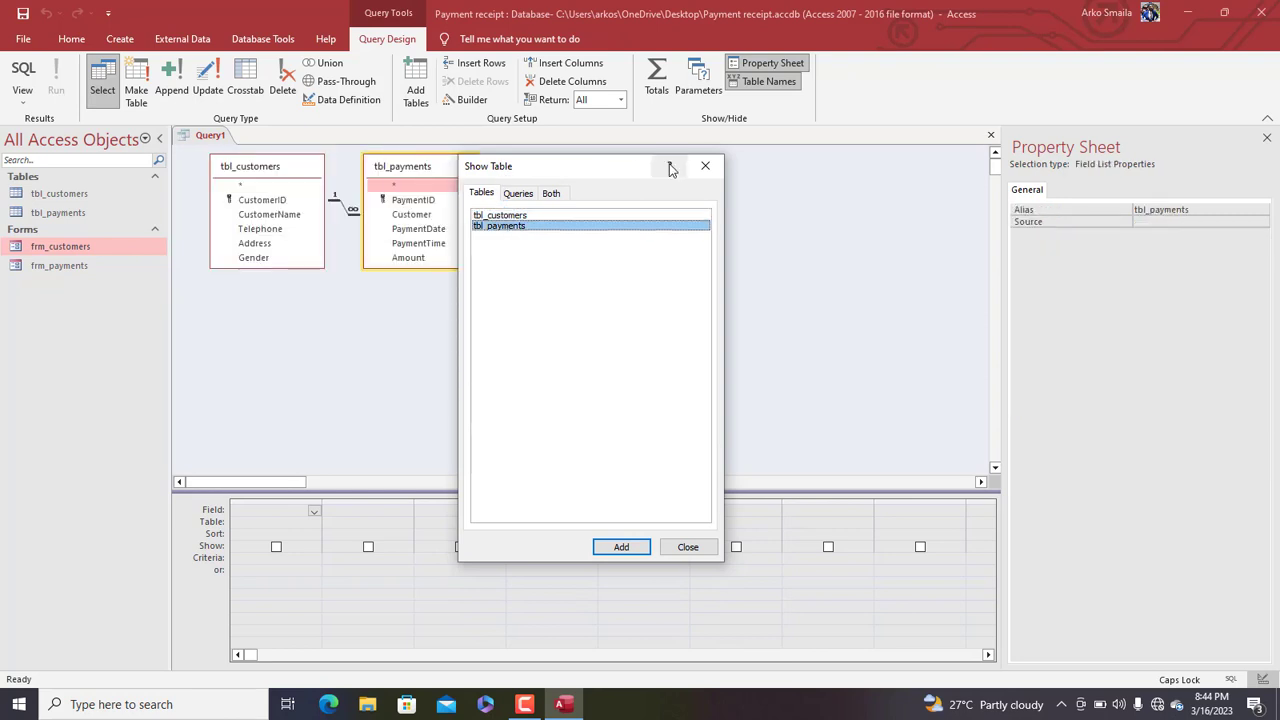
click(705, 165)
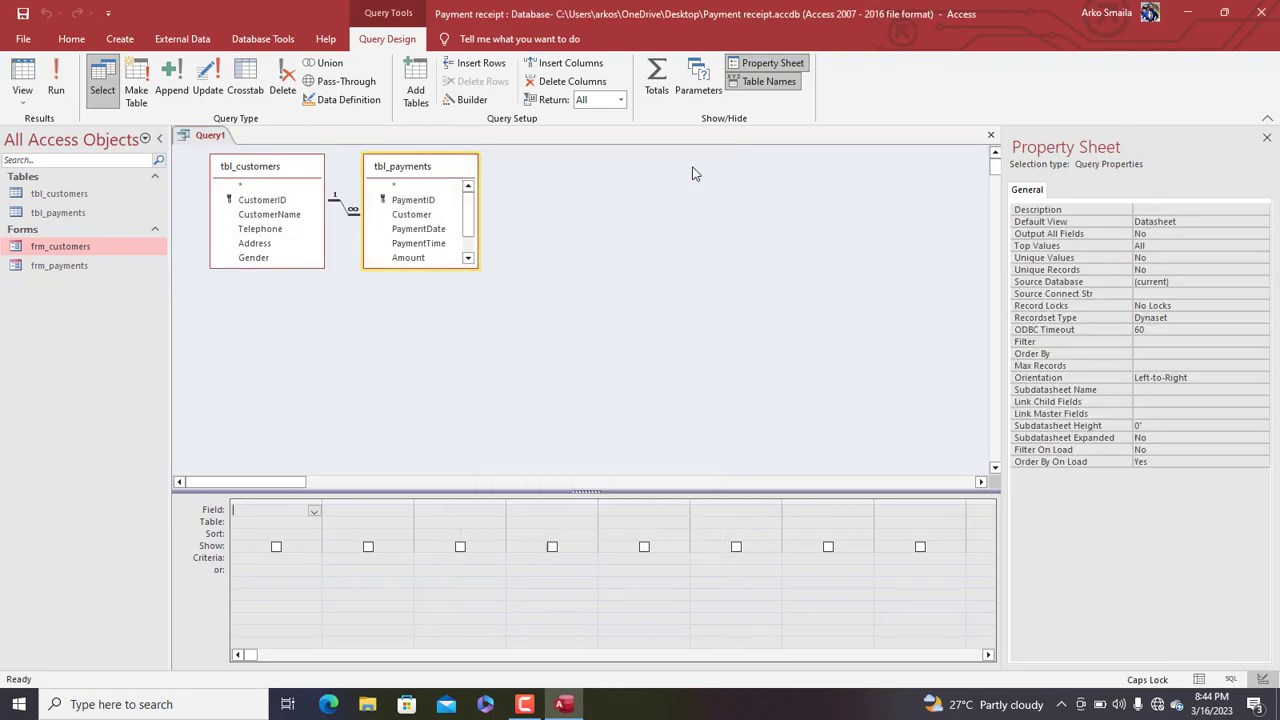
Add all payment fields plus CustomerID, CustomerName, Telephone, Gender and Address, then run the query
double_click(395, 186)
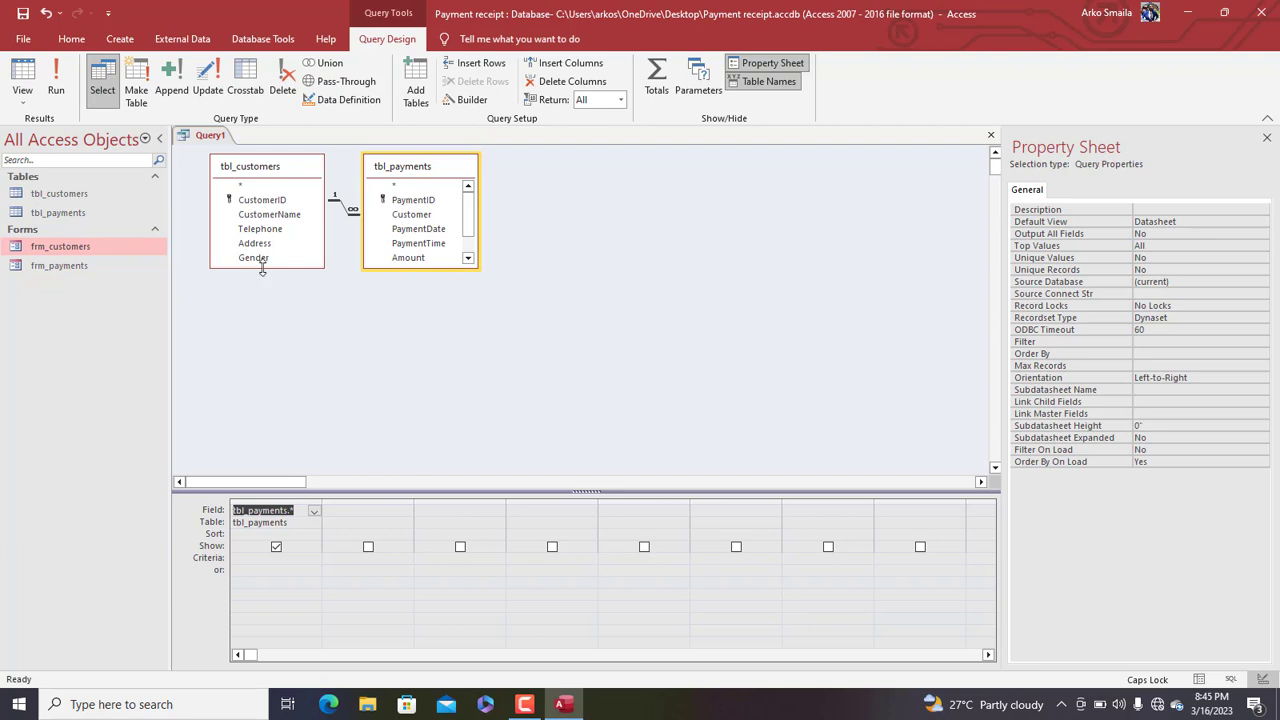
drag(262, 268, 263, 305)
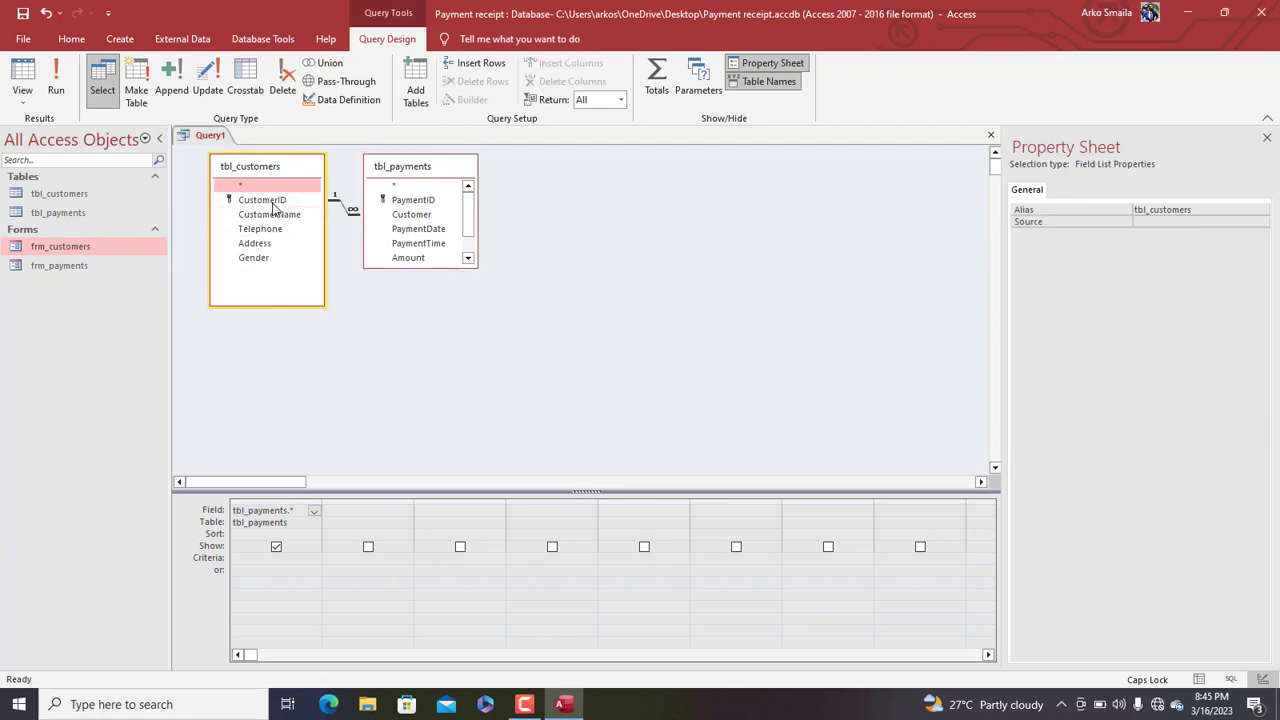
double_click(268, 201)
double_click(276, 215)
double_click(270, 229)
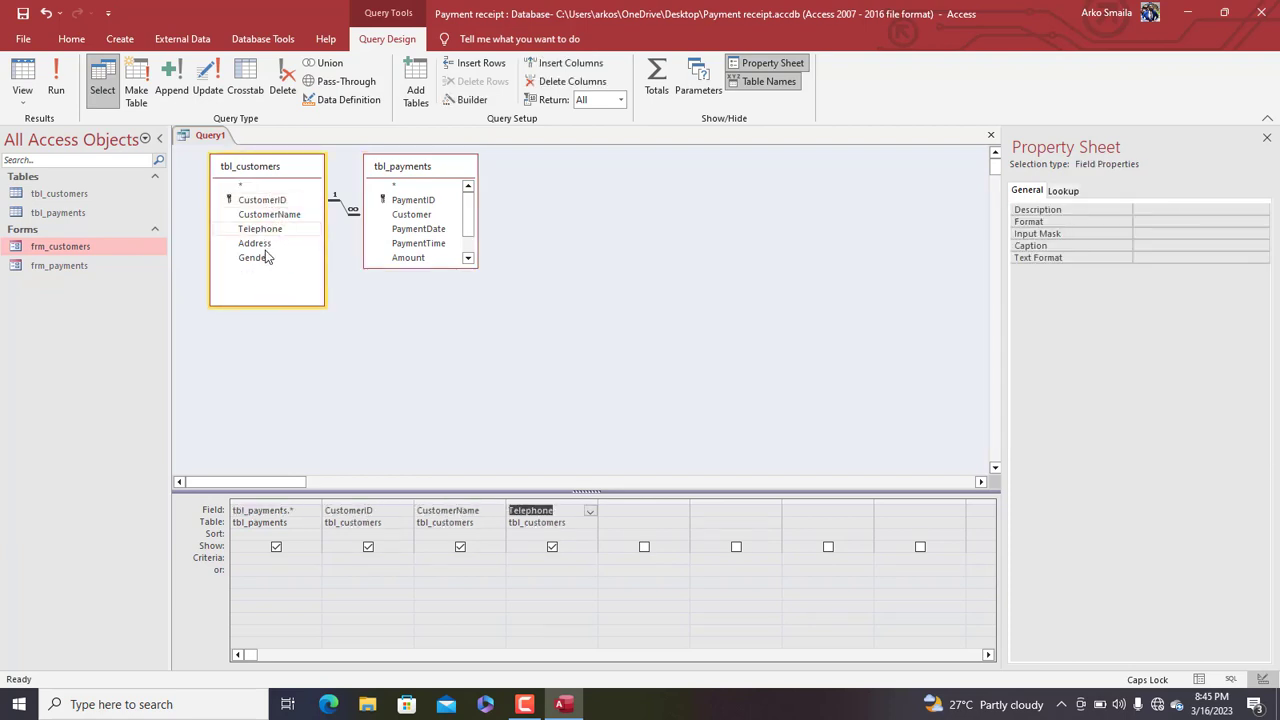
double_click(266, 257)
click(271, 246)
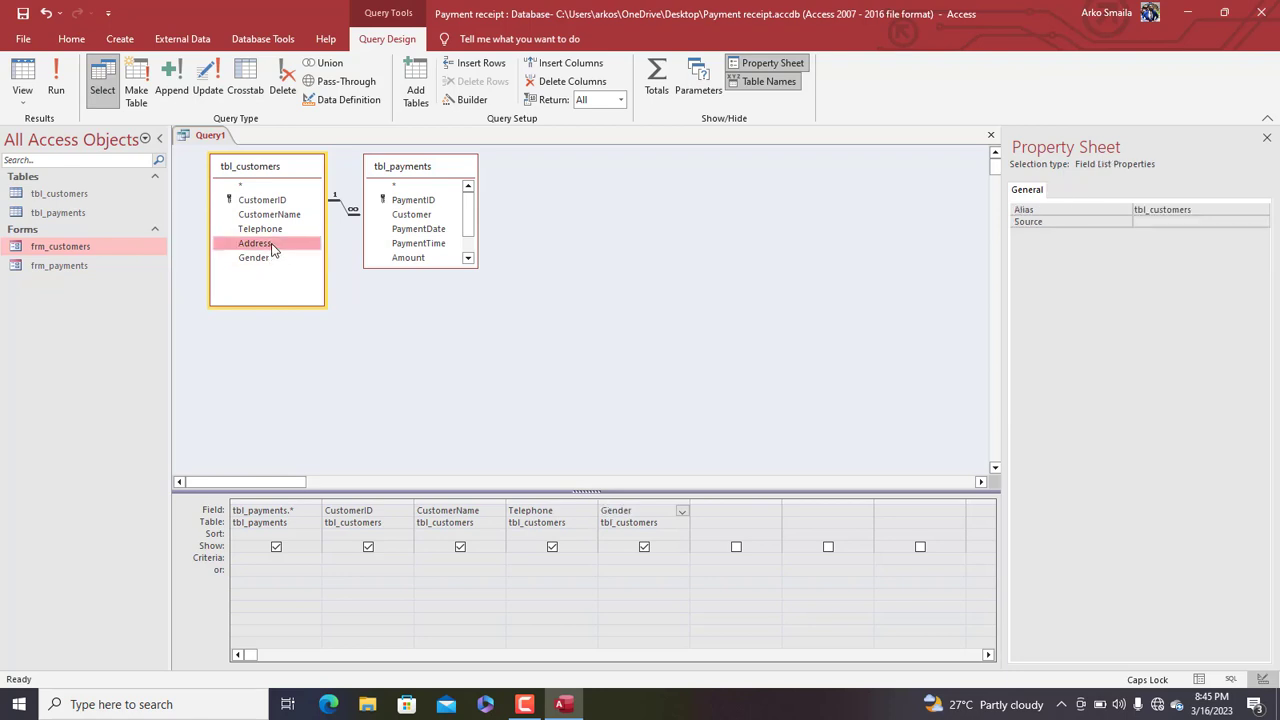
double_click(272, 246)
click(62, 96)
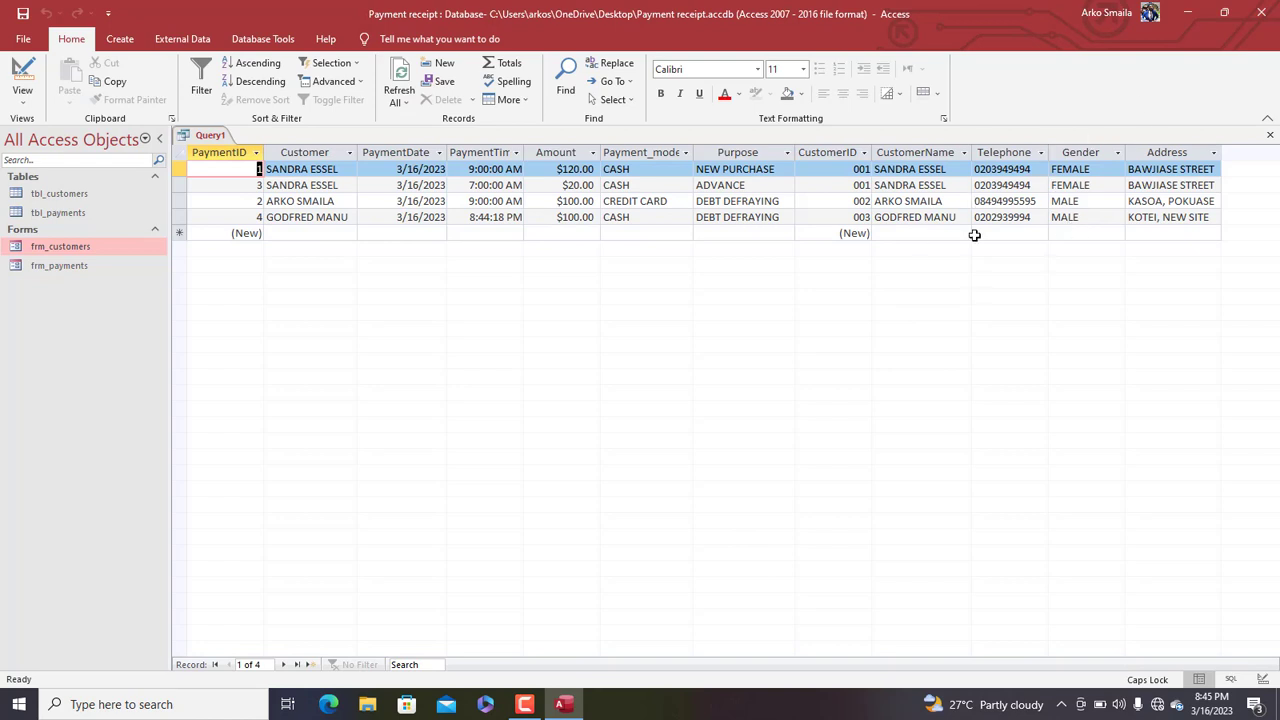
Save Query1 under the name qry_payments_extended
key(ctrl+s)
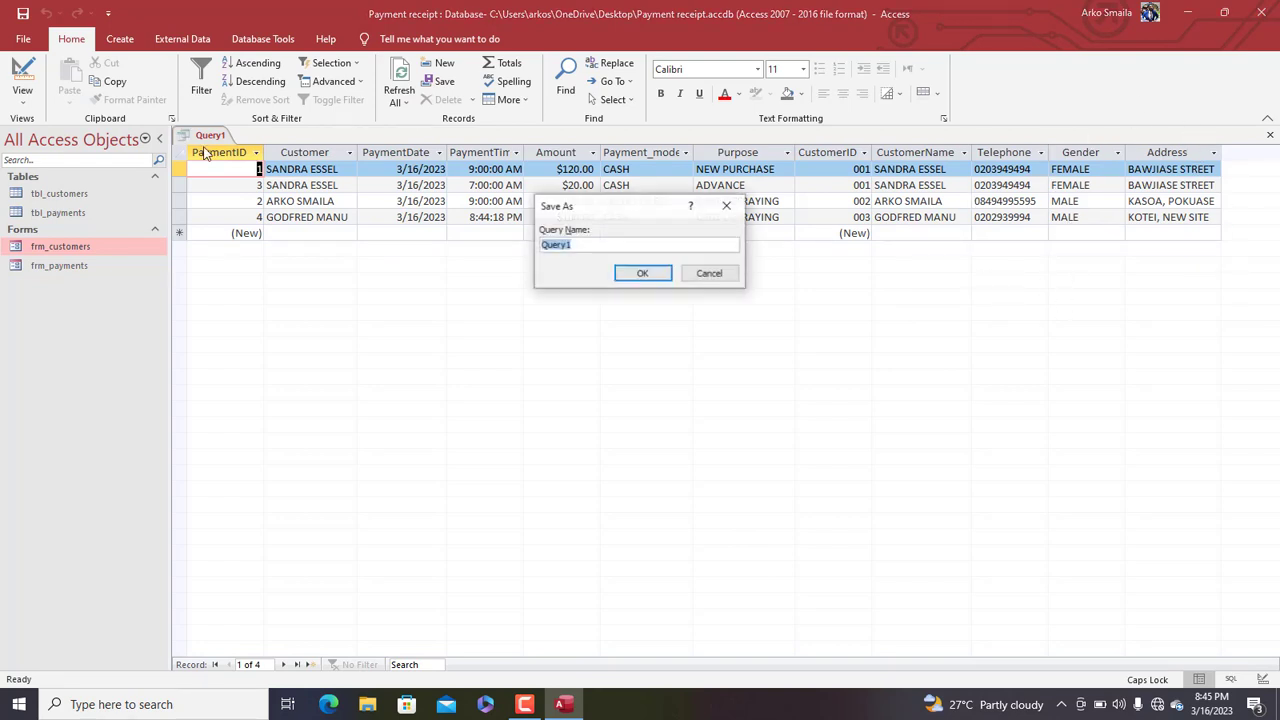
click(724, 207)
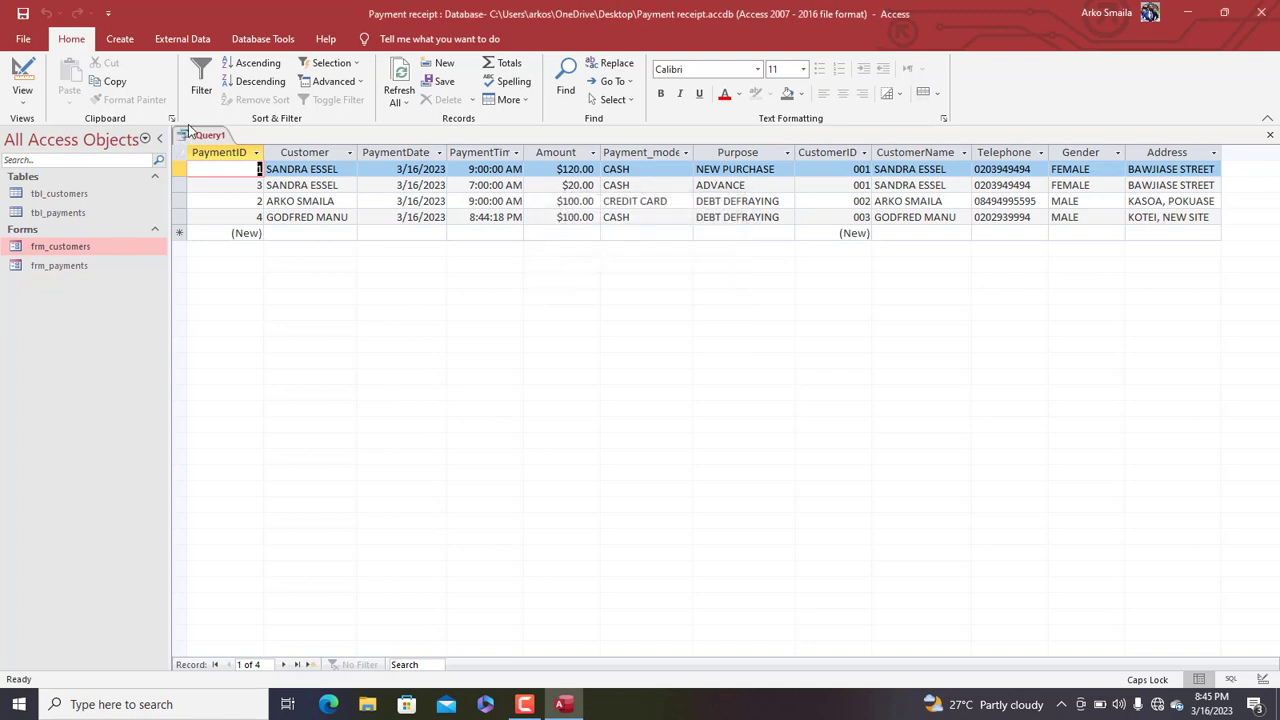
right_click(210, 136)
click(241, 147)
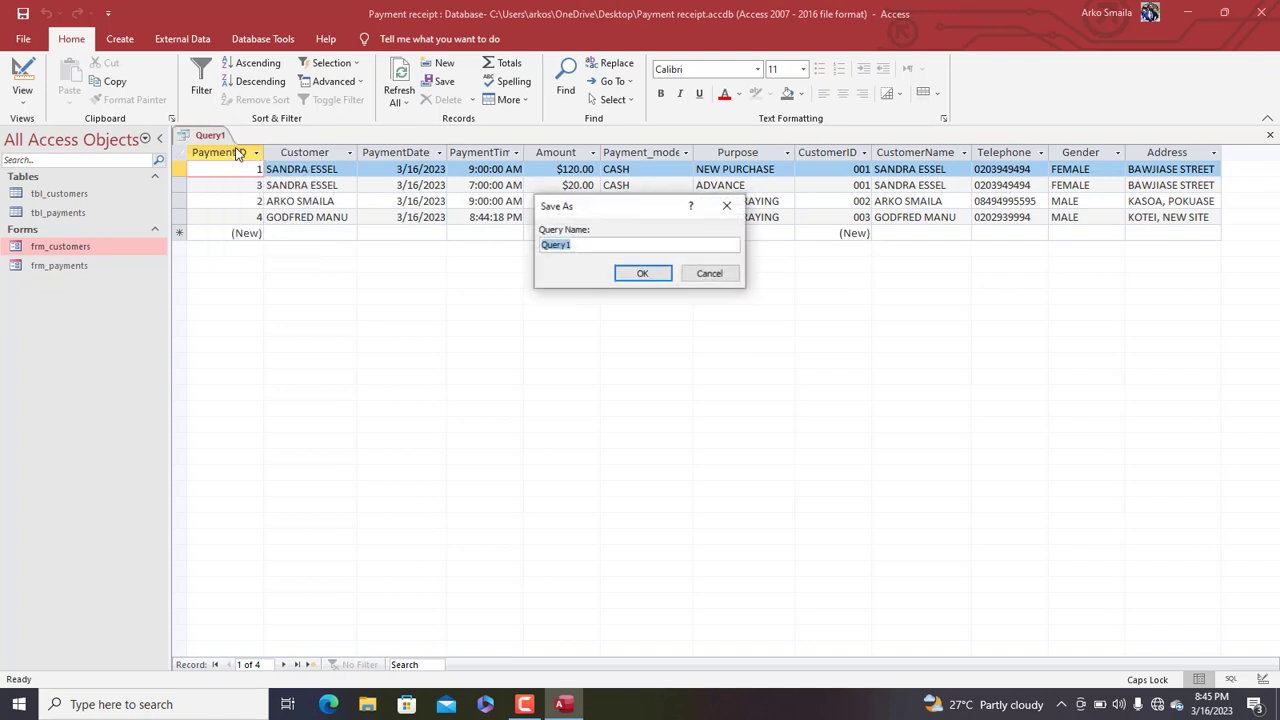
text(payments_extended)
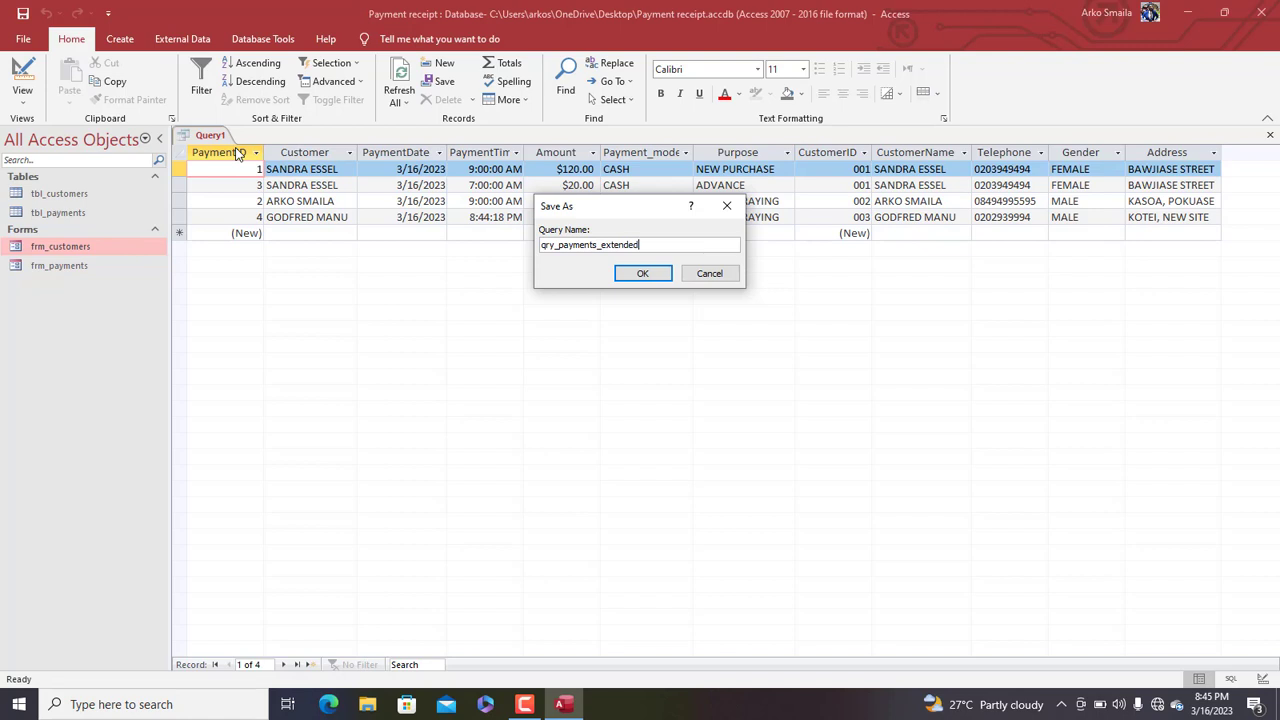
key(Return)
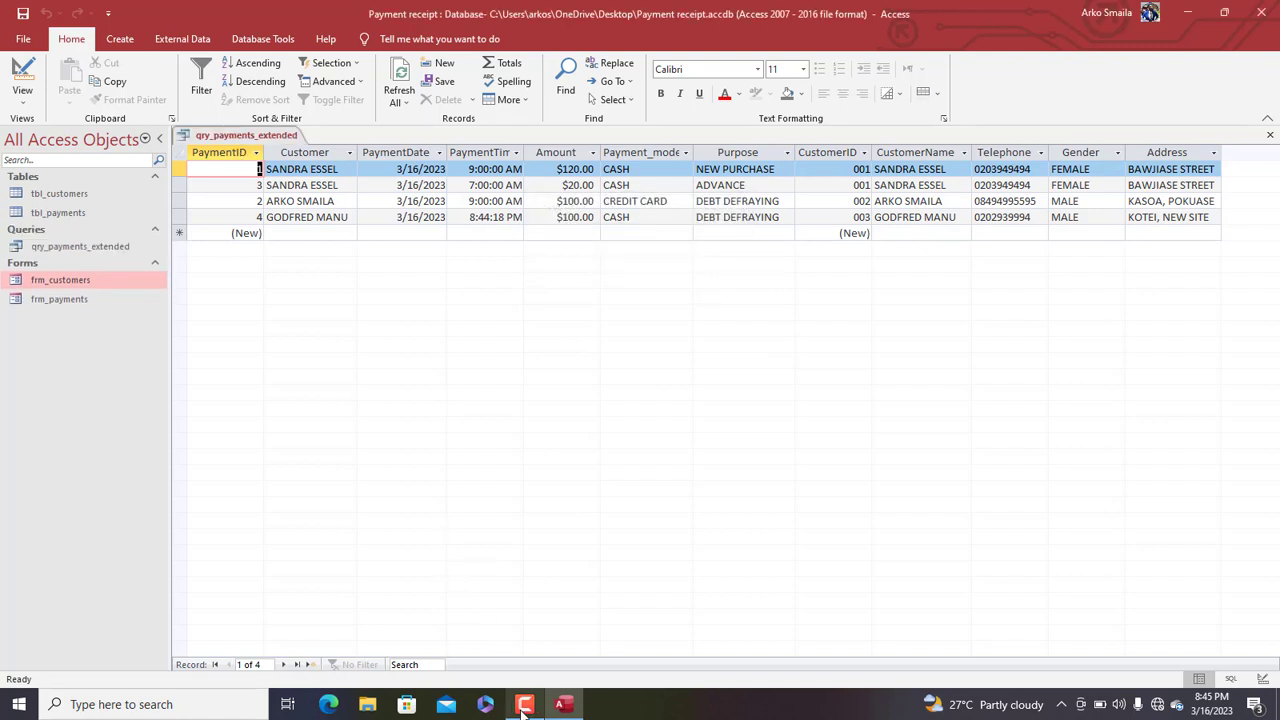
Close all open objects and open frm_payments in Design View
mouse_move(522, 709)
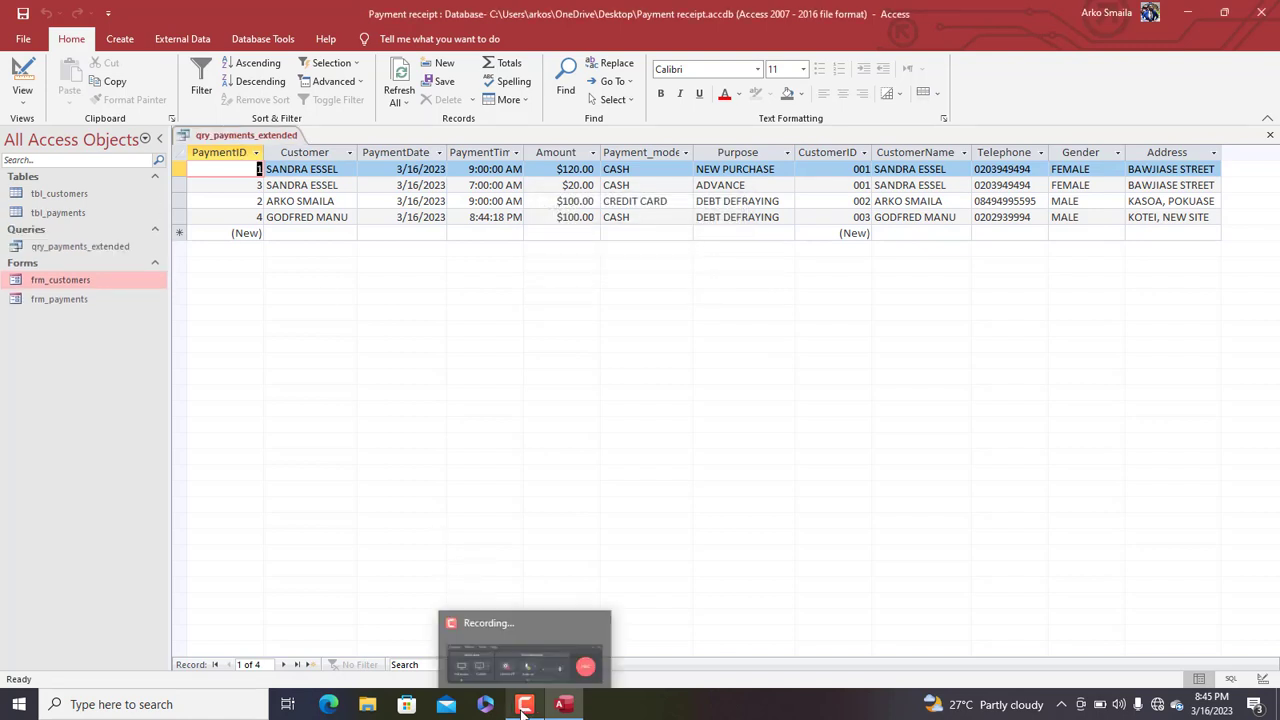
right_click(236, 136)
click(264, 188)
click(57, 306)
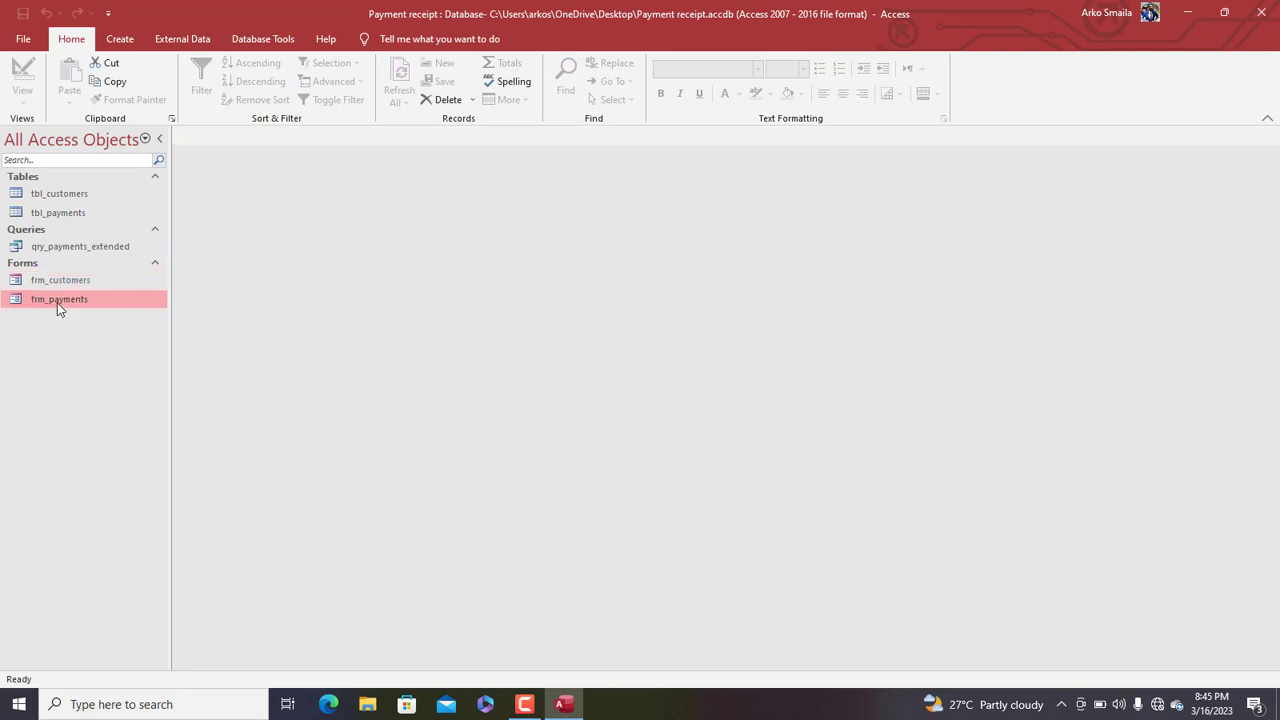
double_click(53, 298)
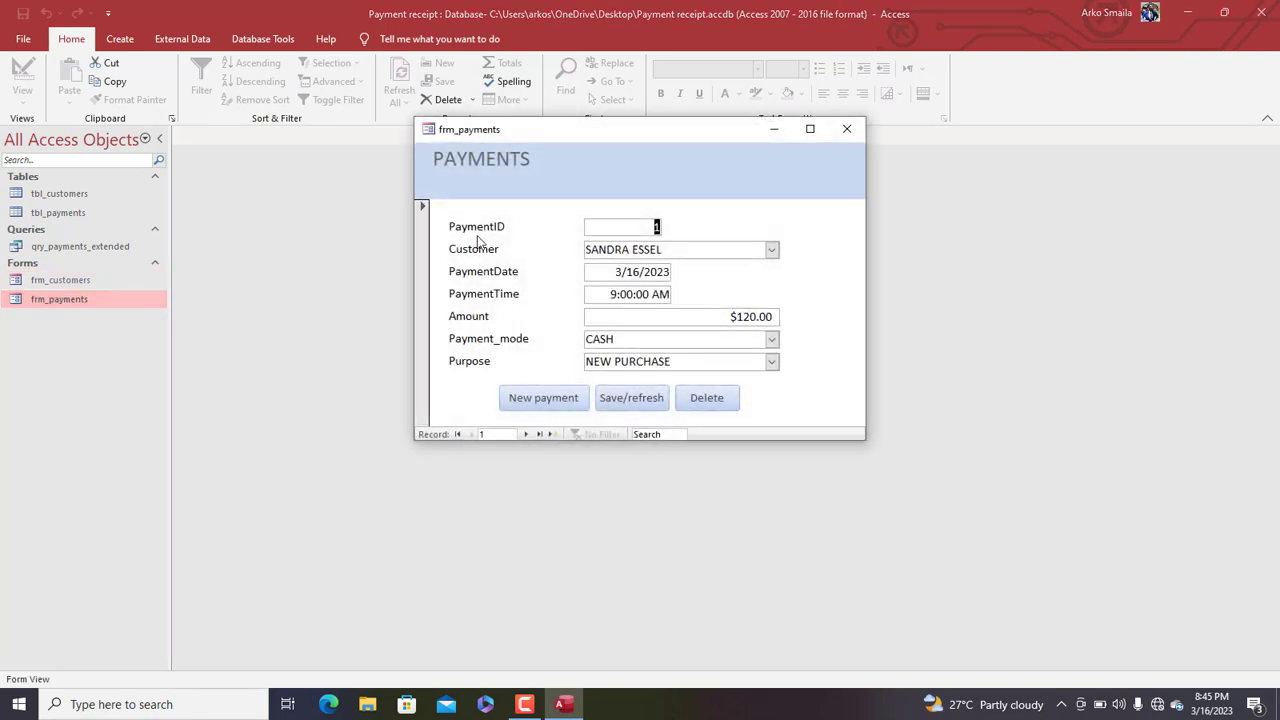
right_click(549, 174)
click(600, 222)
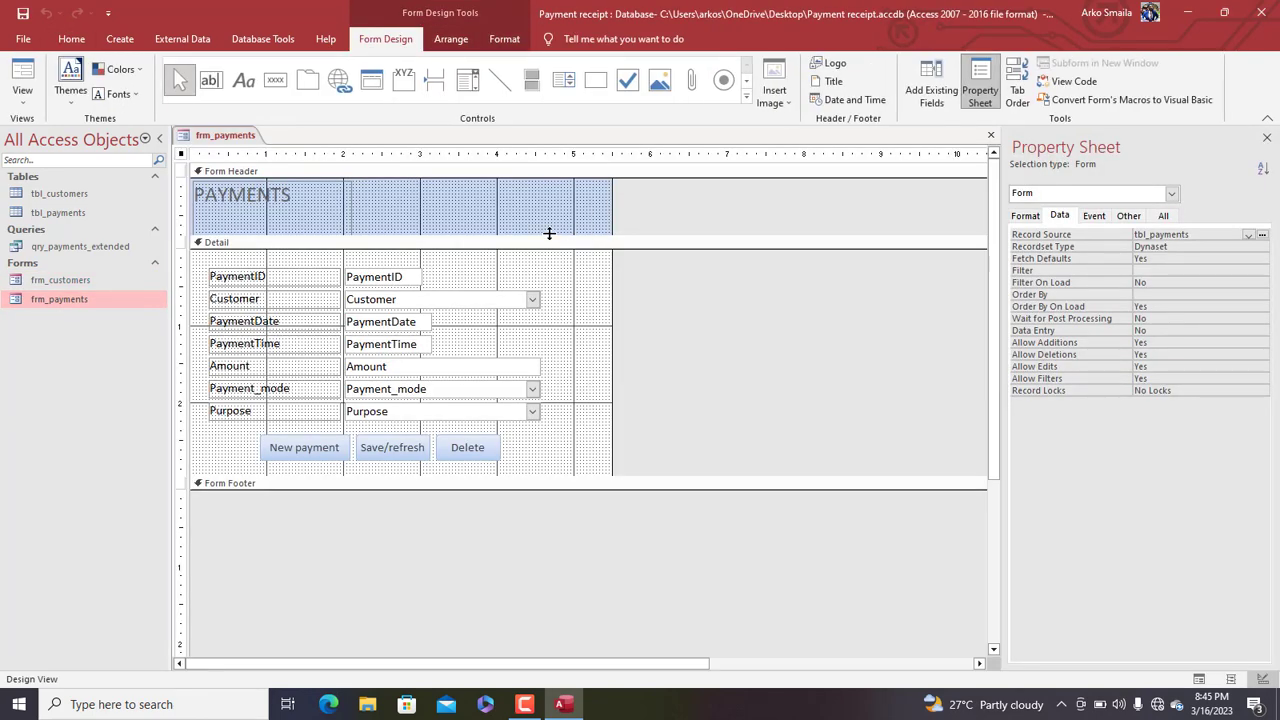
Adjust the PAYMENTS header height and widen the form to the right
click(346, 222)
drag(352, 235, 347, 228)
click(349, 243)
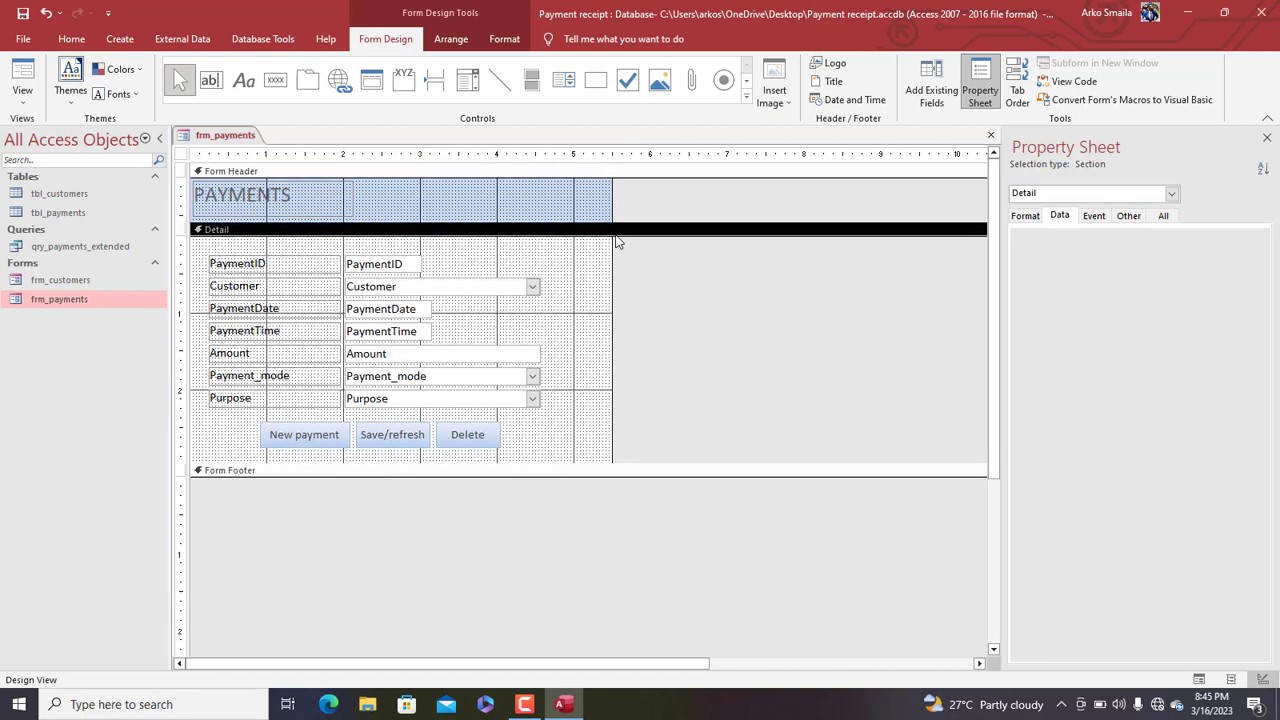
drag(611, 243, 831, 263)
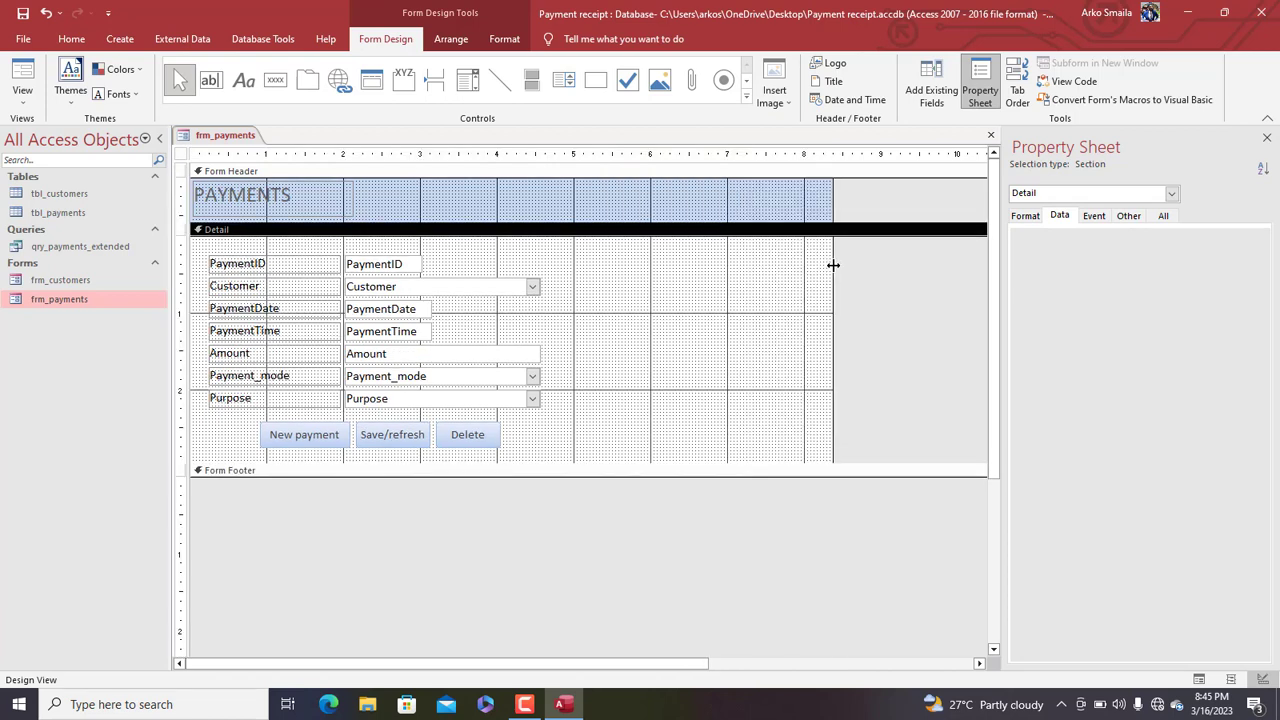
click(729, 268)
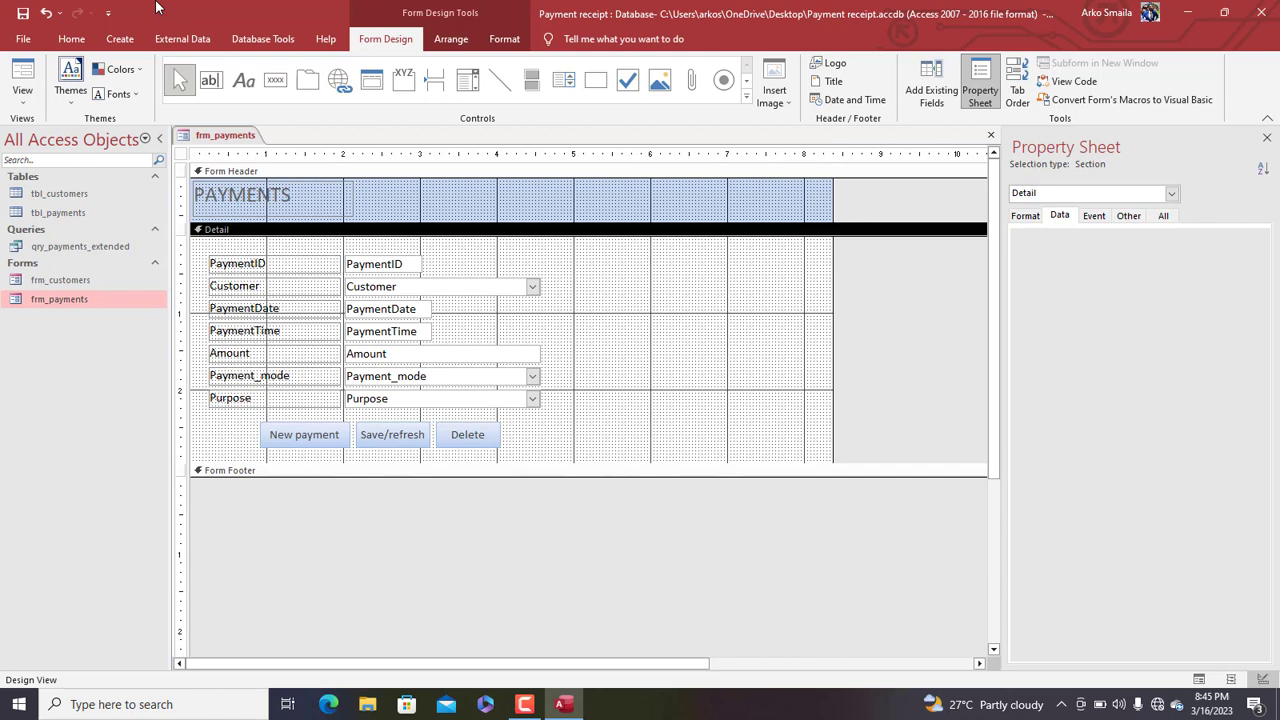
Draw a CUSTOMER INFORMATION label to the right of the payment fields
click(250, 80)
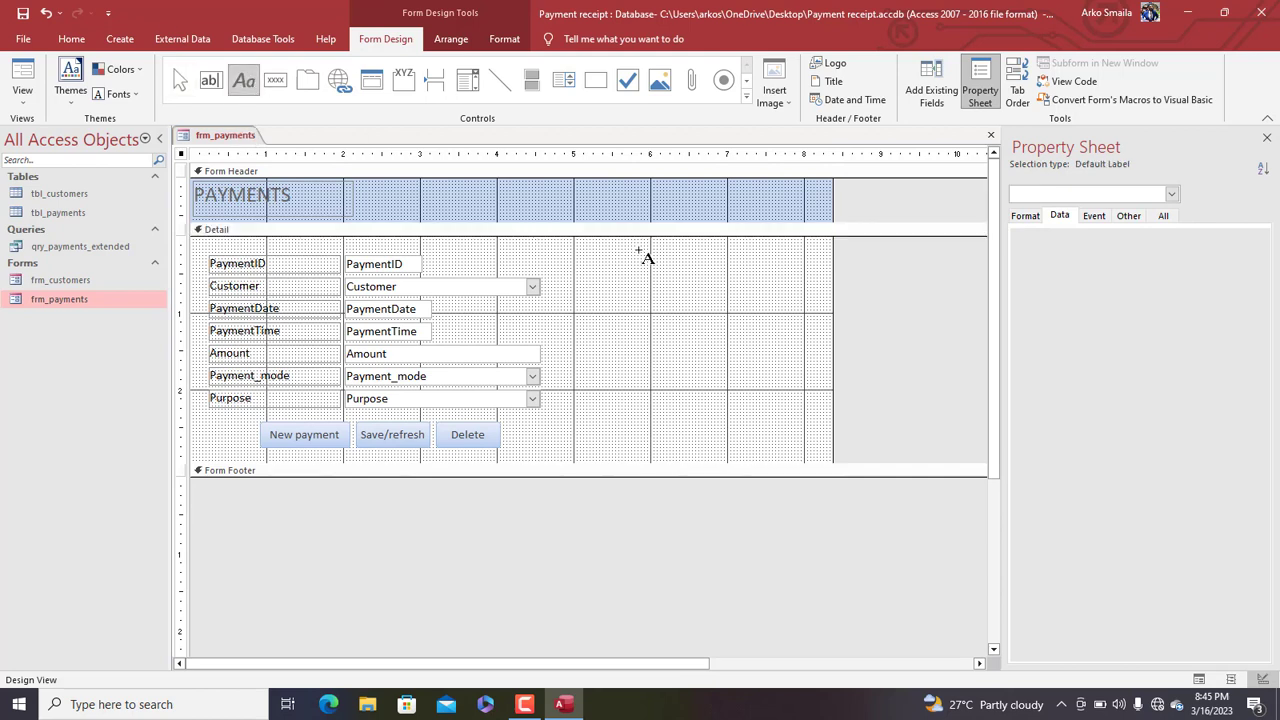
drag(615, 246, 817, 269)
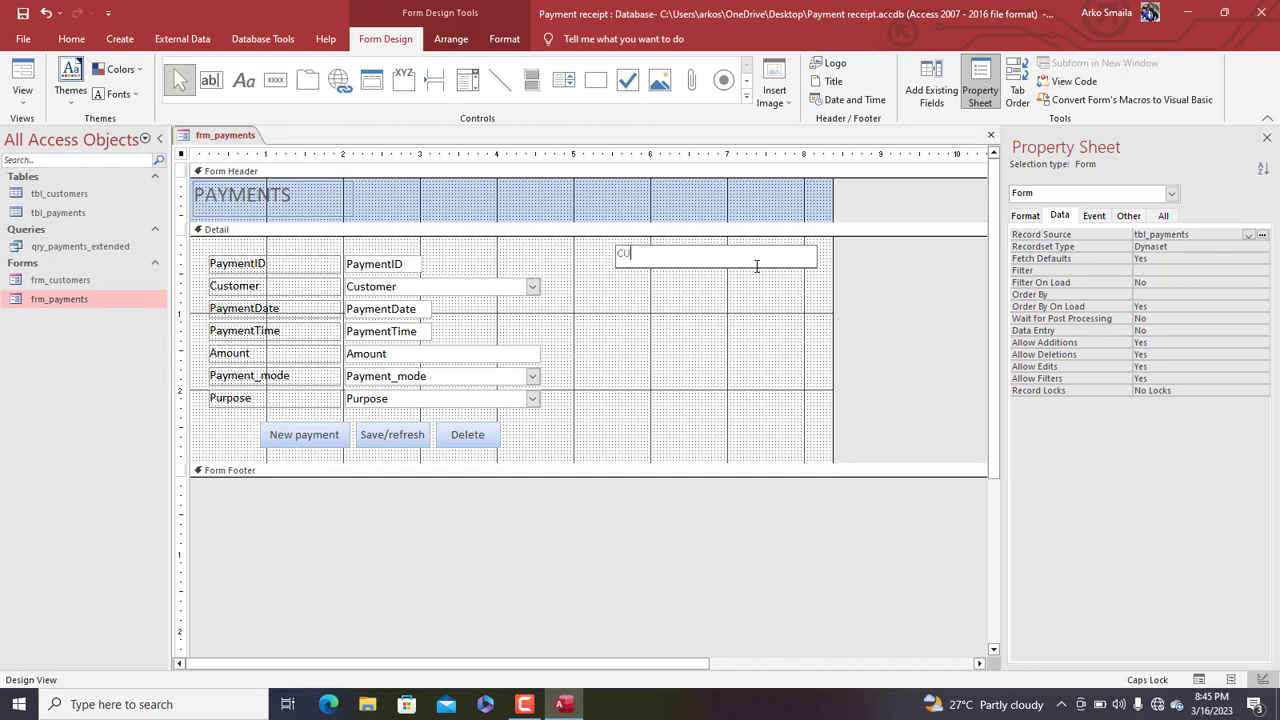
text(CUSTOMEER INFORMATION)
click(675, 293)
Format the label as 16-point, dark red and bold
click(660, 258)
click(504, 38)
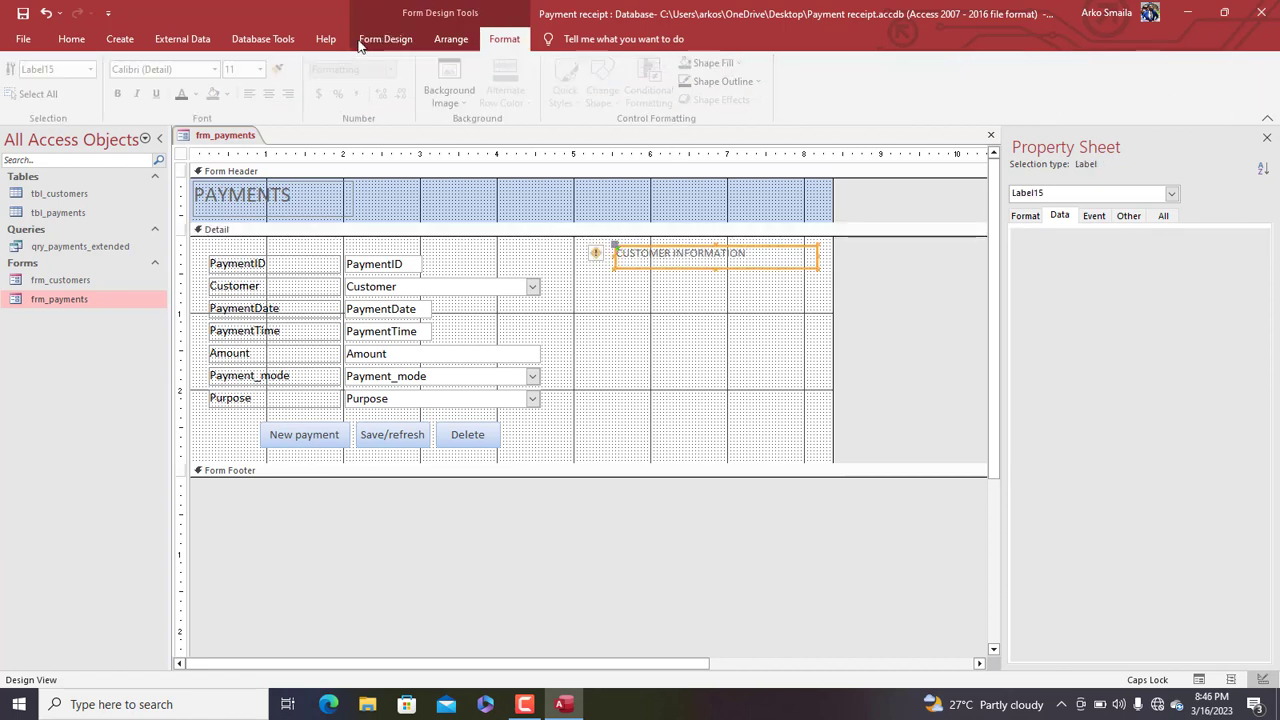
click(264, 69)
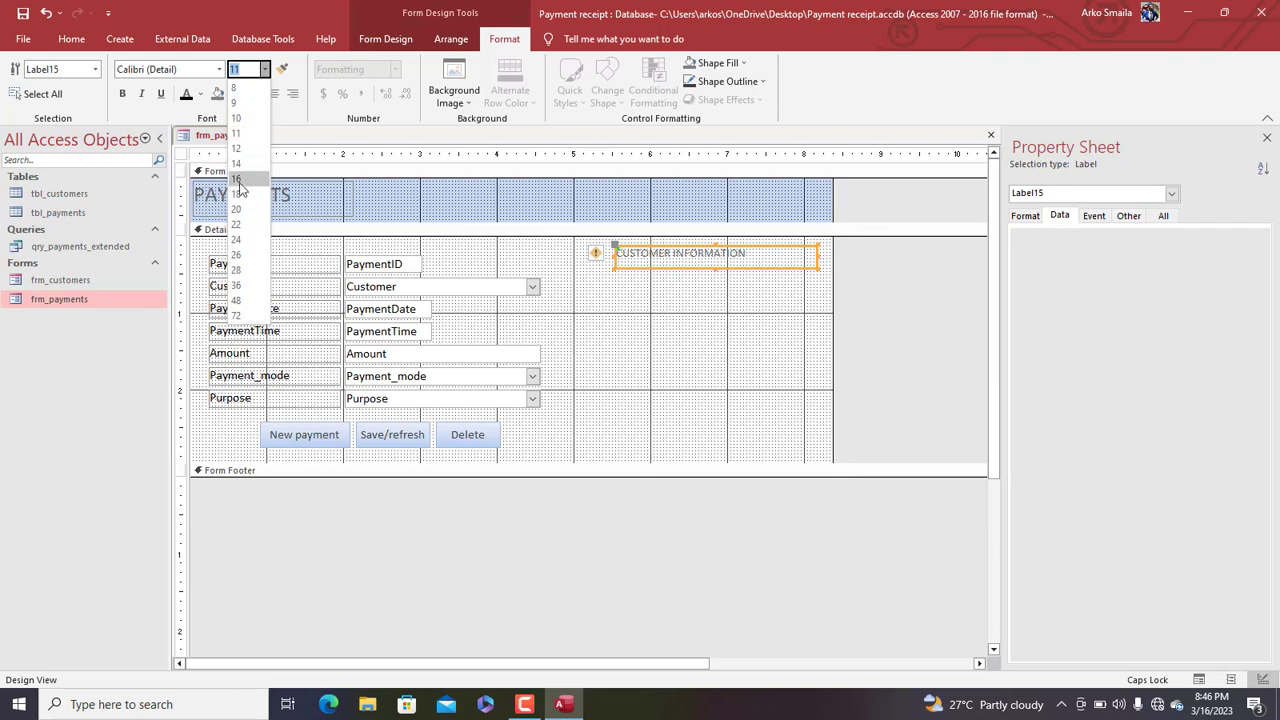
click(245, 209)
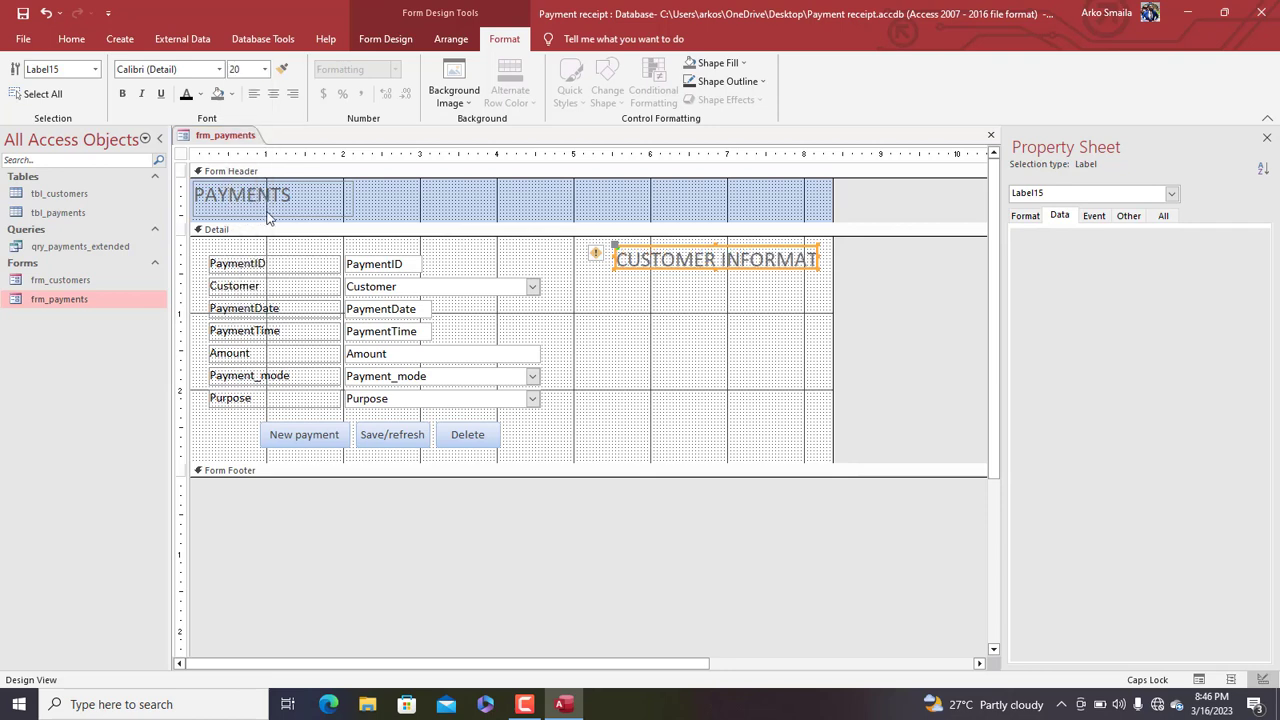
click(264, 69)
click(239, 181)
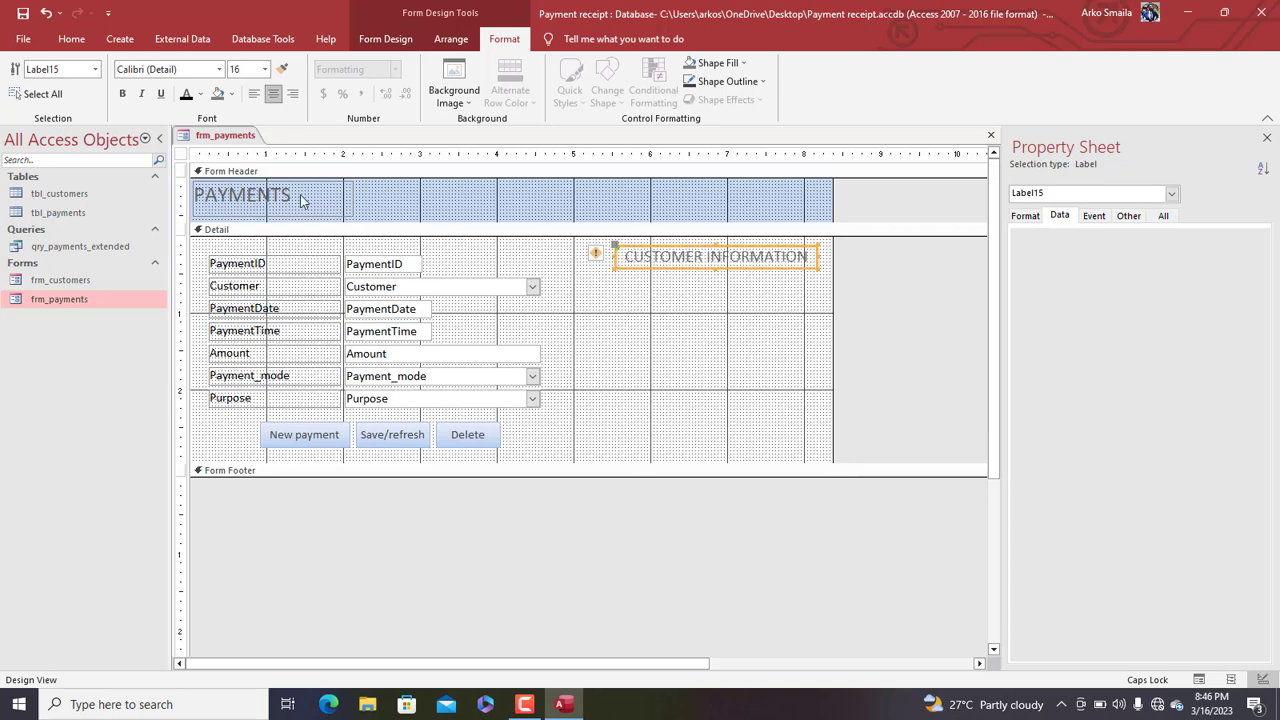
click(200, 94)
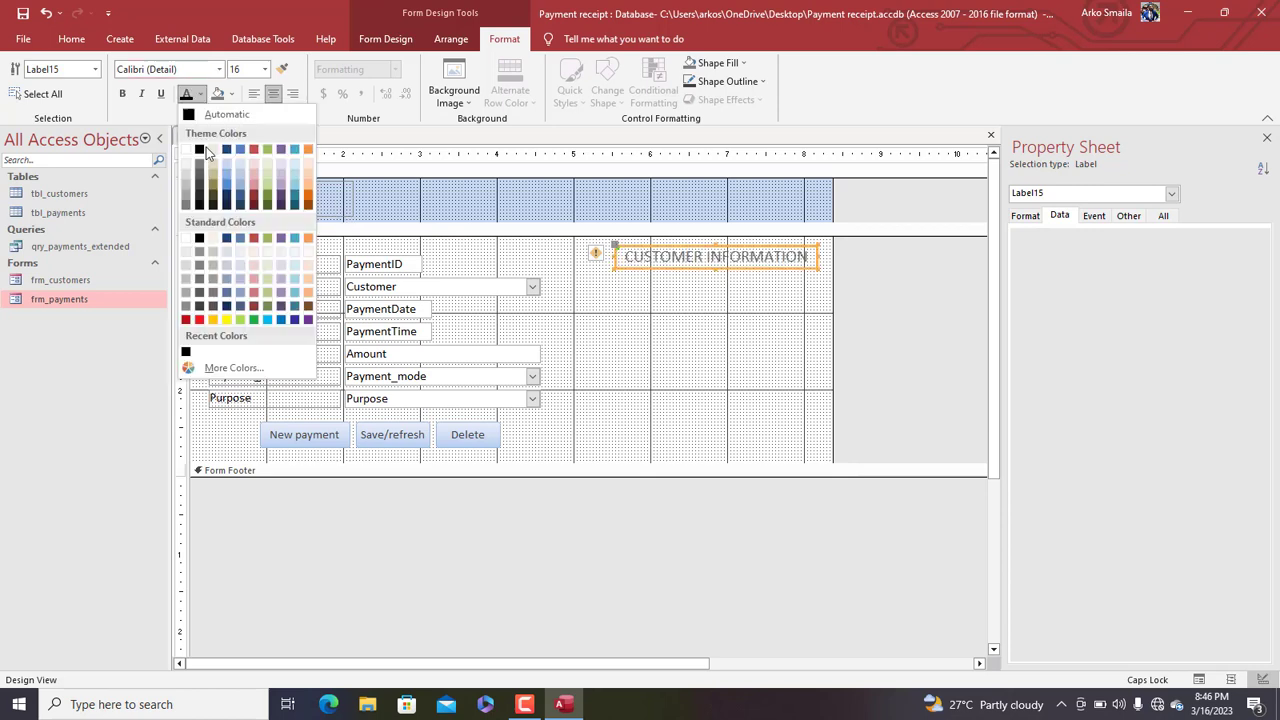
click(186, 319)
key(ctrl+b)
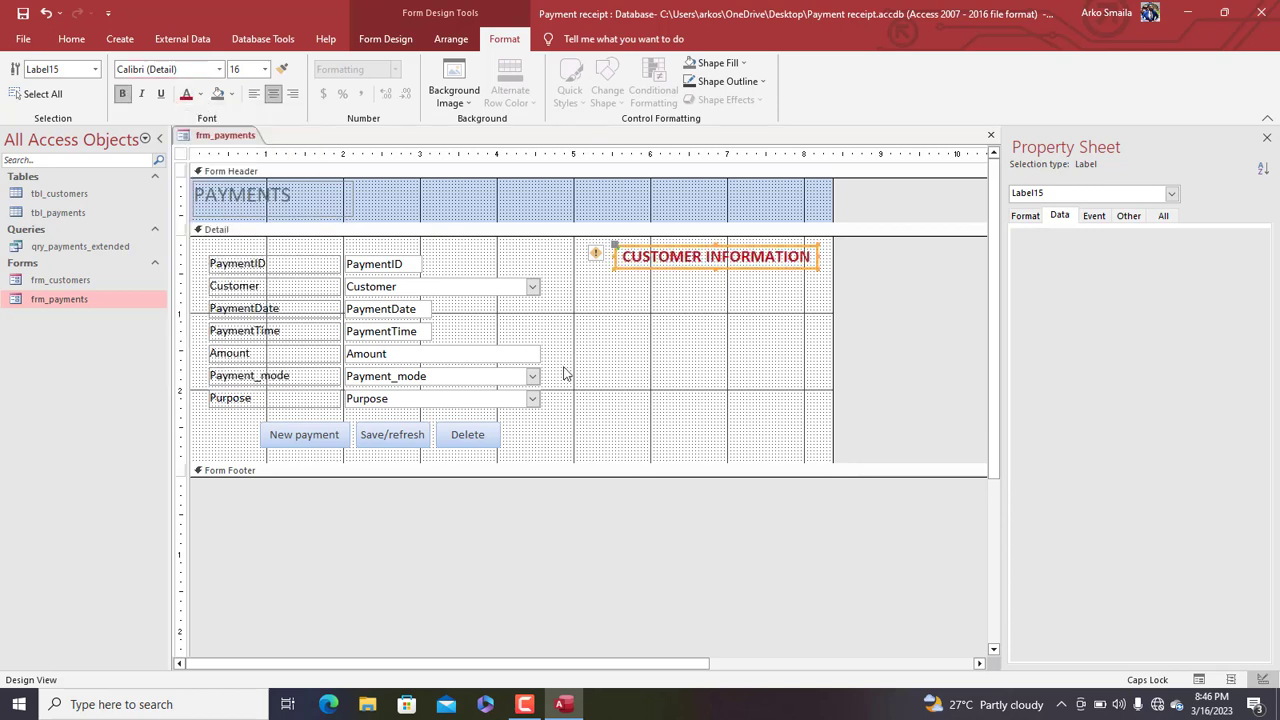
click(692, 358)
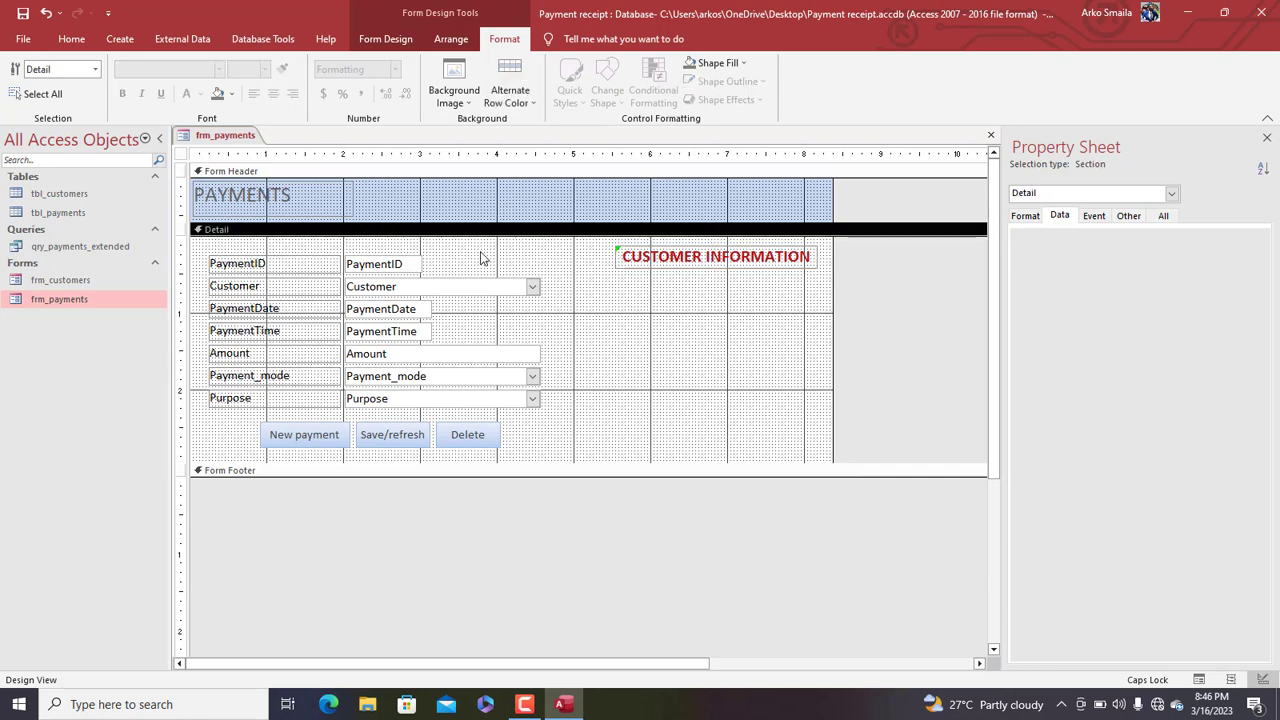
click(385, 40)
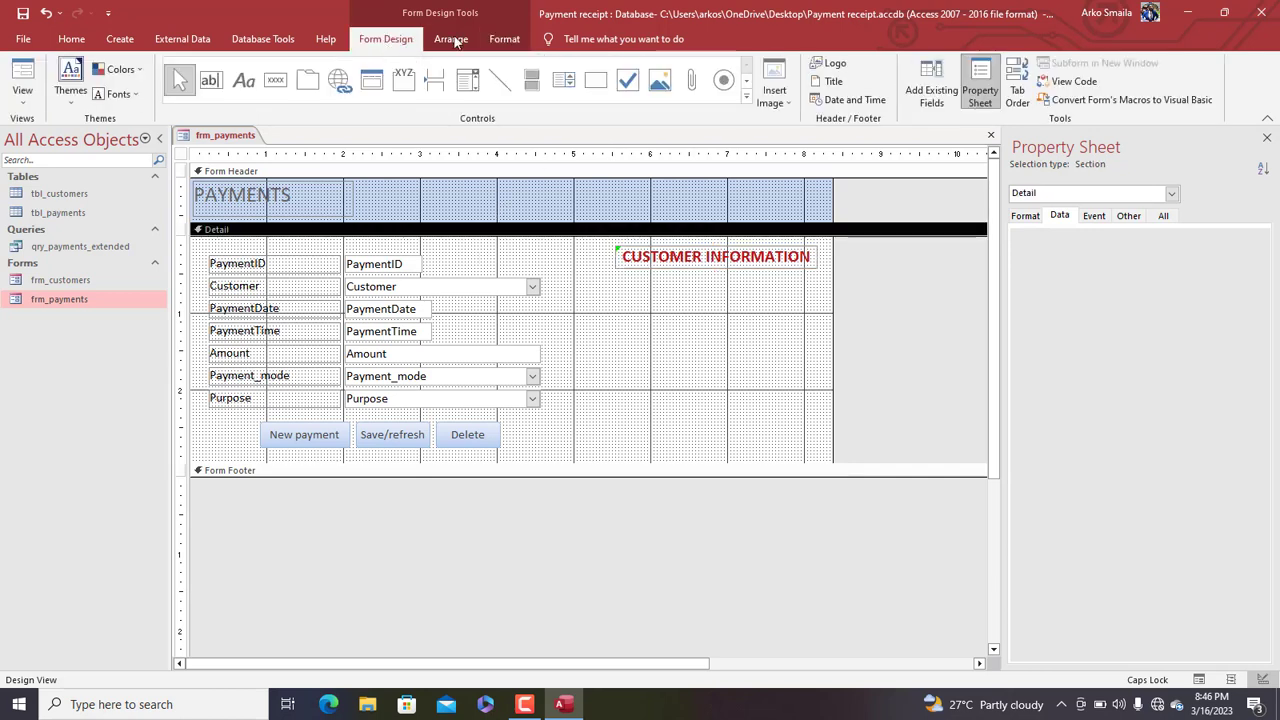
Base the form on qry_payments_extended after briefly checking the tbl_payments data
click(935, 87)
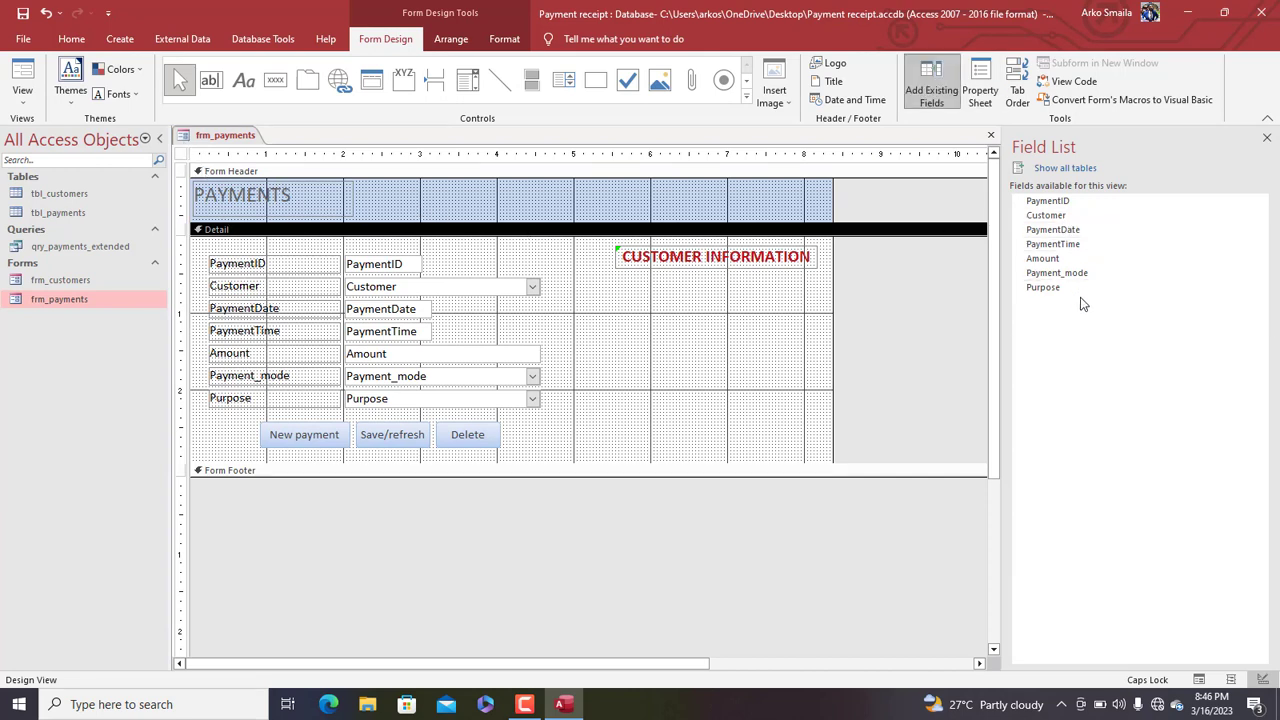
double_click(180, 157)
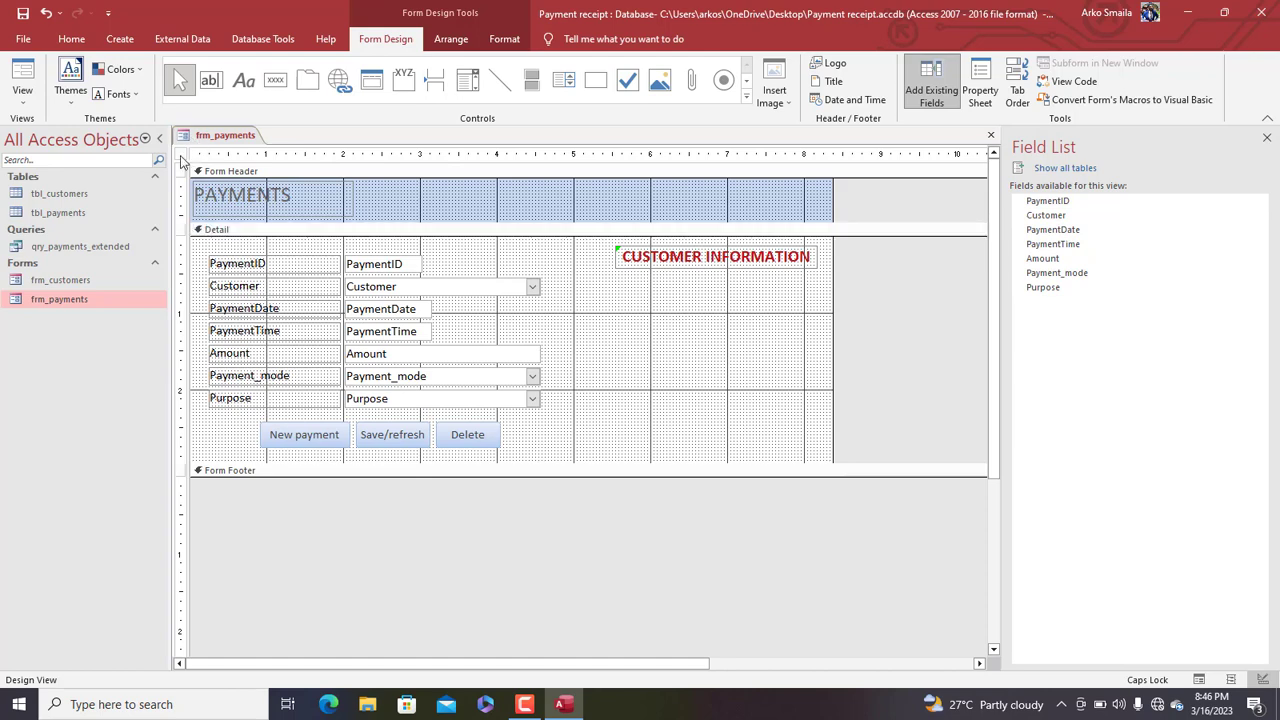
double_click(59, 213)
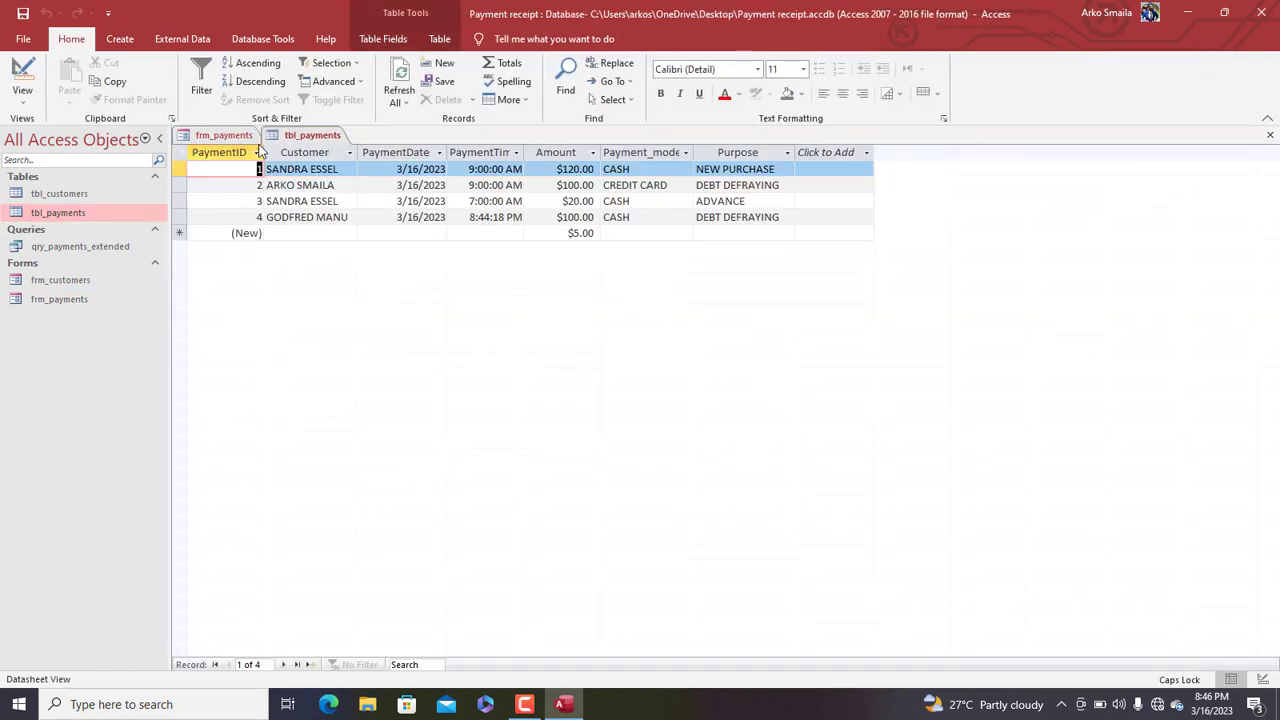
right_click(290, 135)
click(300, 163)
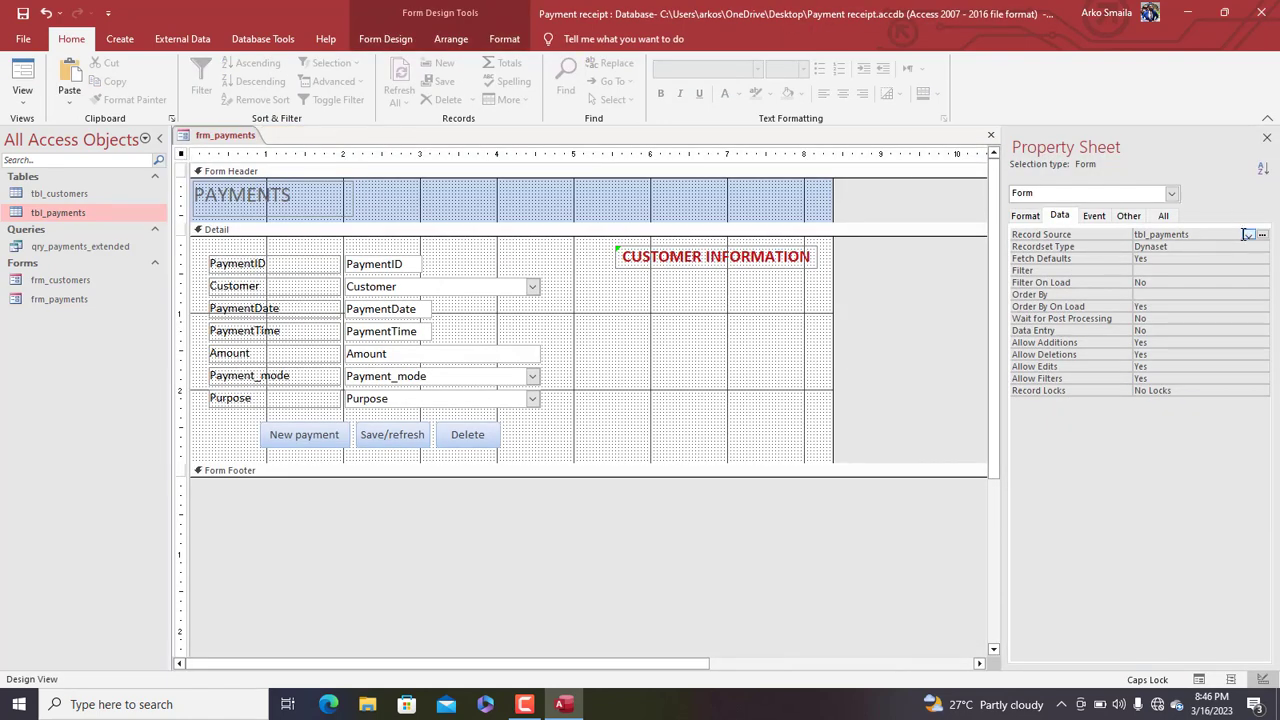
click(1247, 234)
click(1200, 248)
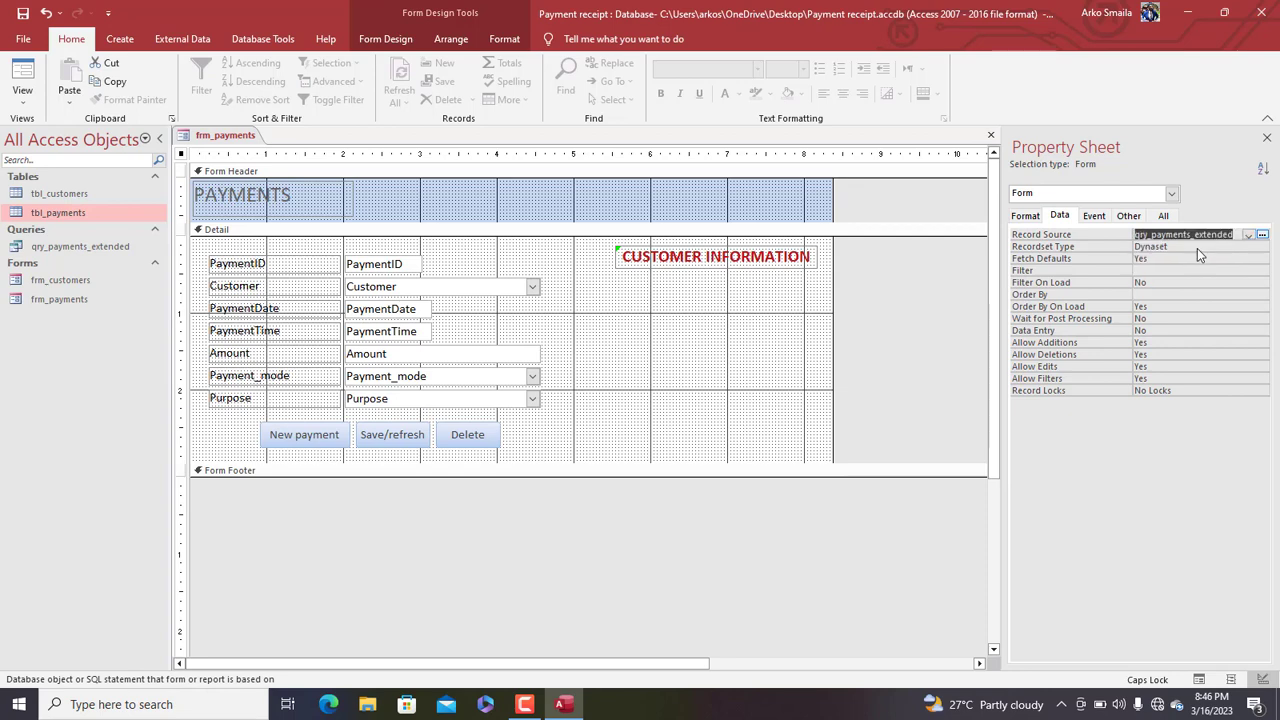
click(385, 38)
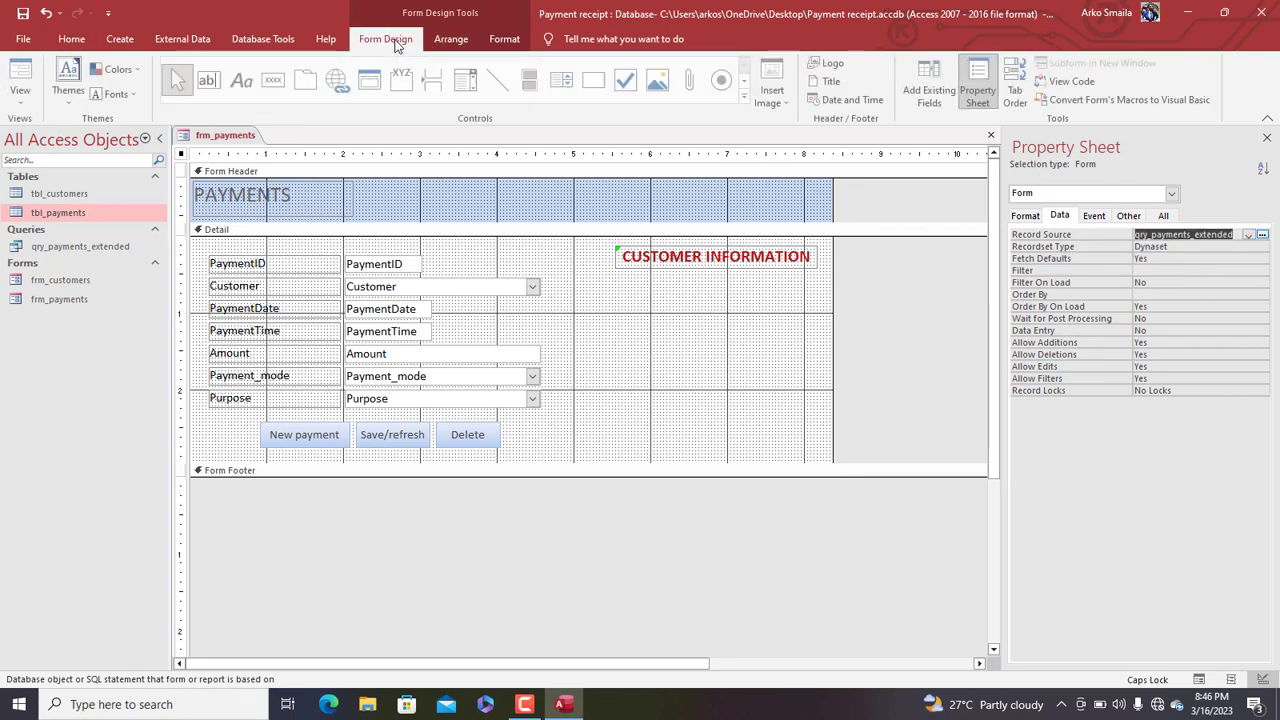
Place CustomerID, CustomerName, Telephone, Gender and Address under the heading and widen their boxes
click(921, 92)
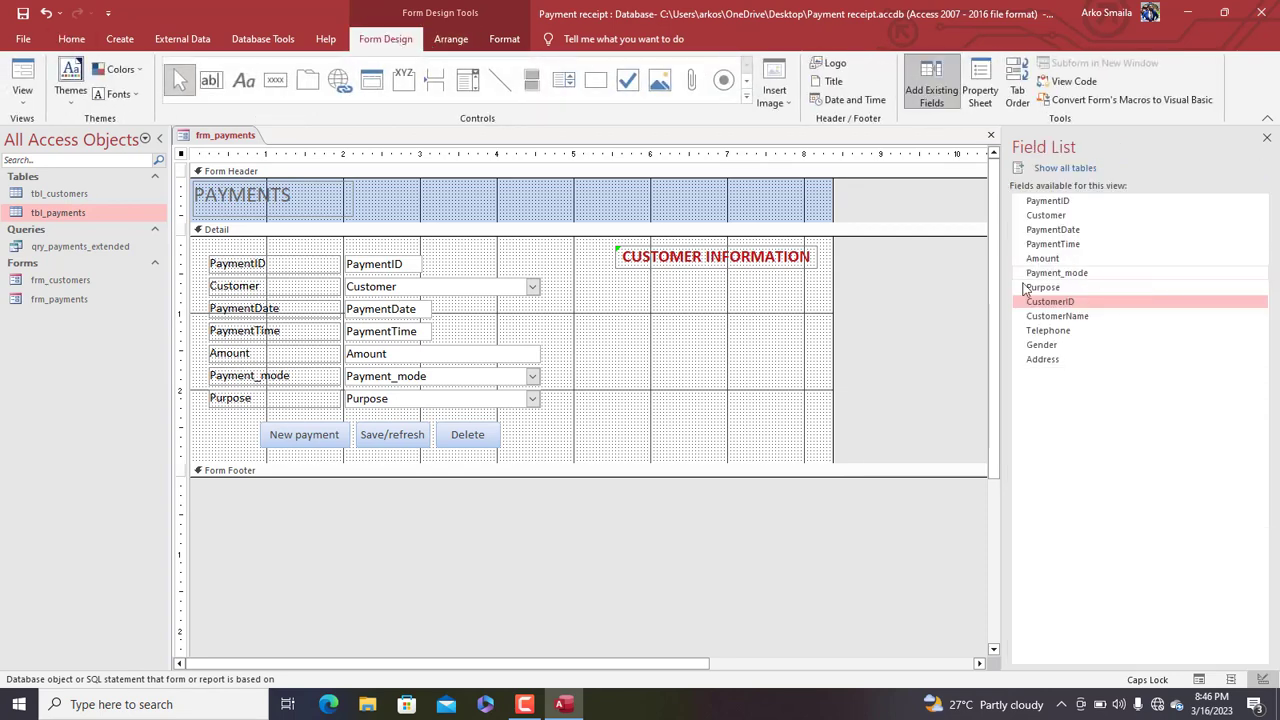
click(1080, 302)
ctrl+click(1085, 316)
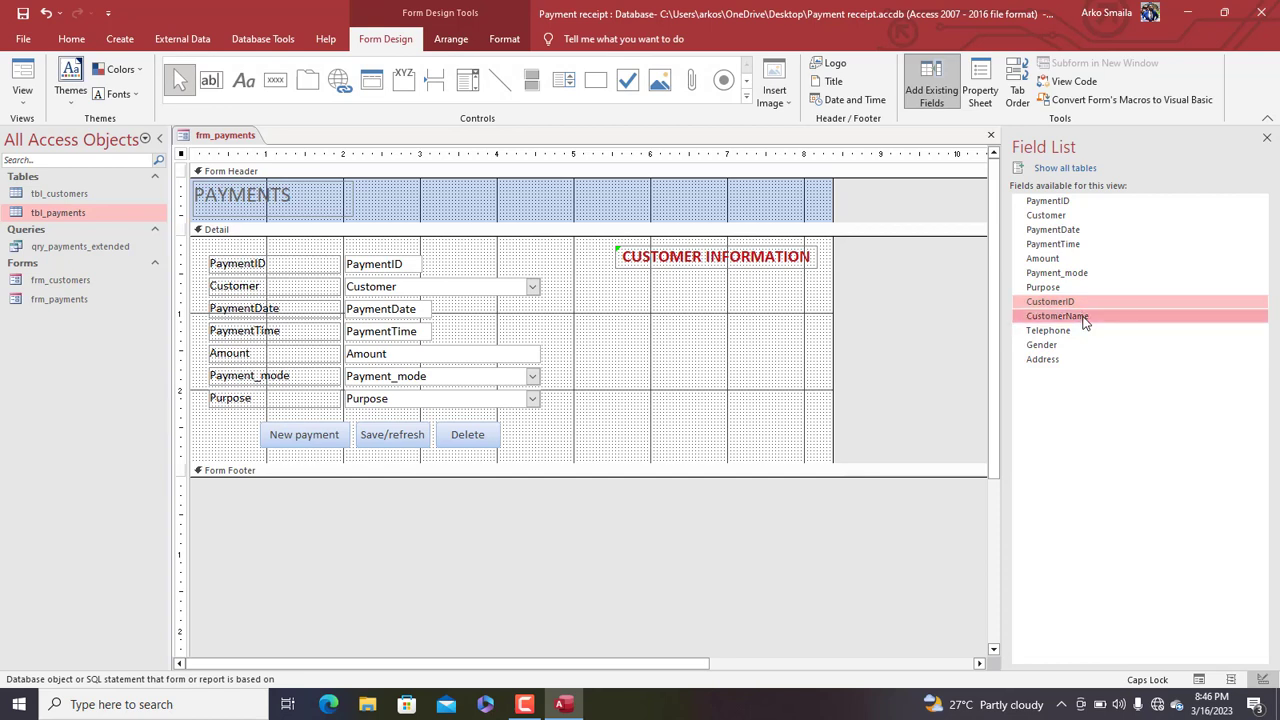
ctrl+click(1062, 332)
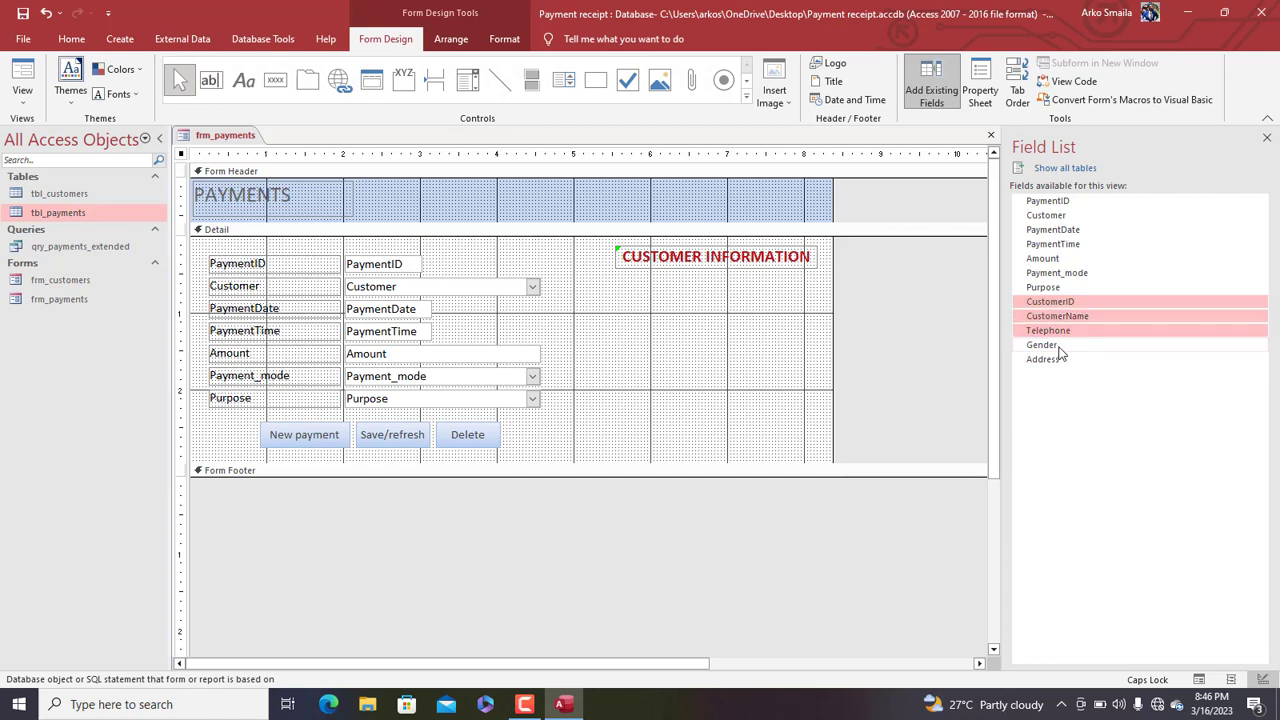
ctrl+click(1058, 345)
ctrl+click(1060, 361)
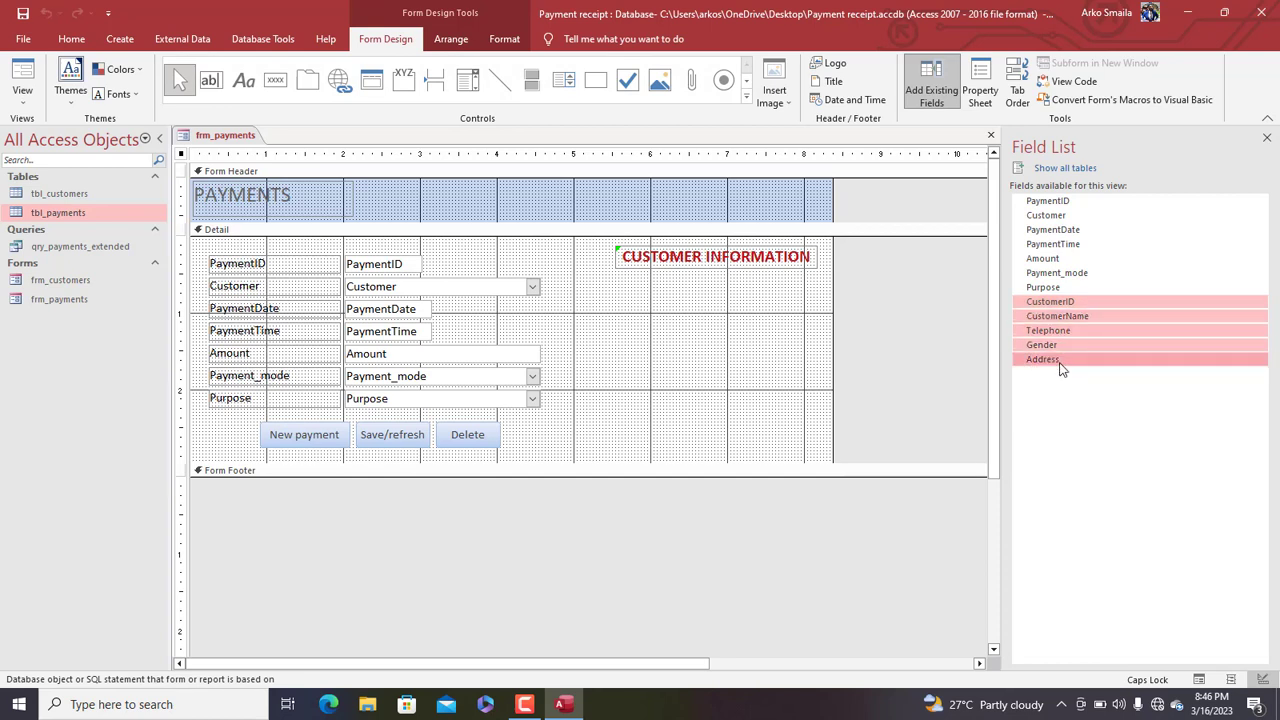
drag(1062, 369, 788, 298)
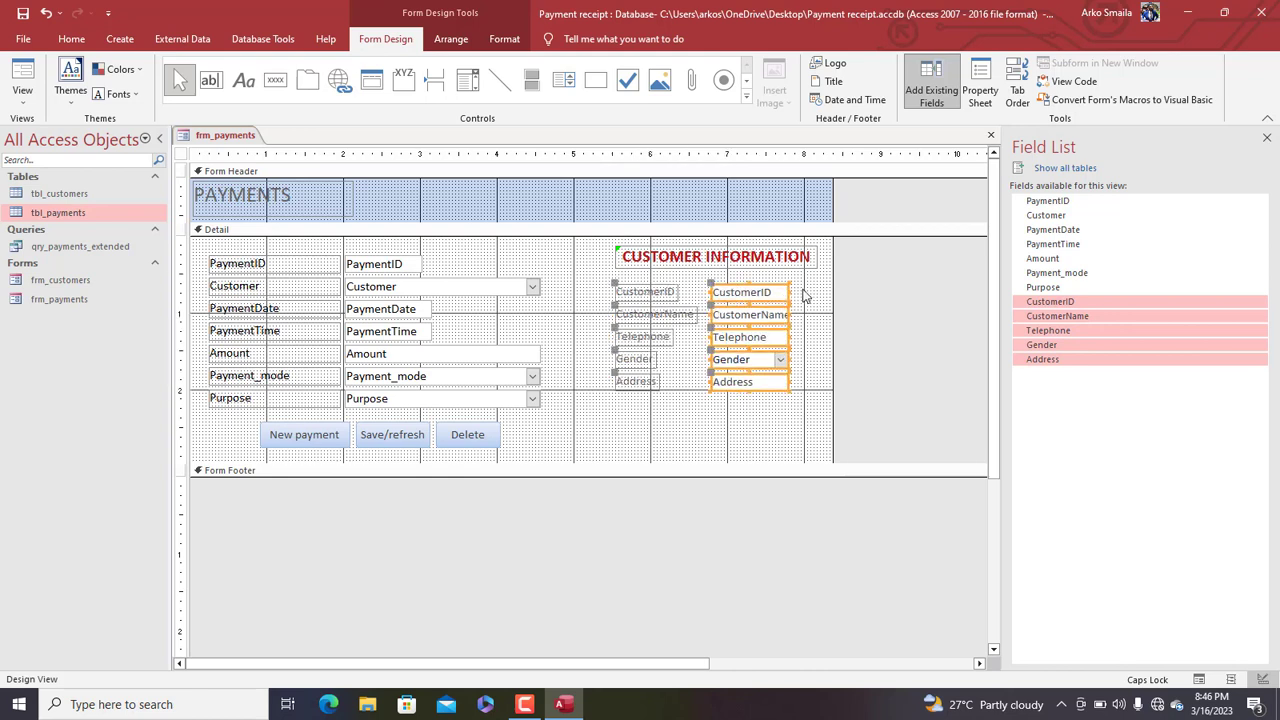
drag(787, 291, 889, 291)
drag(888, 216, 911, 217)
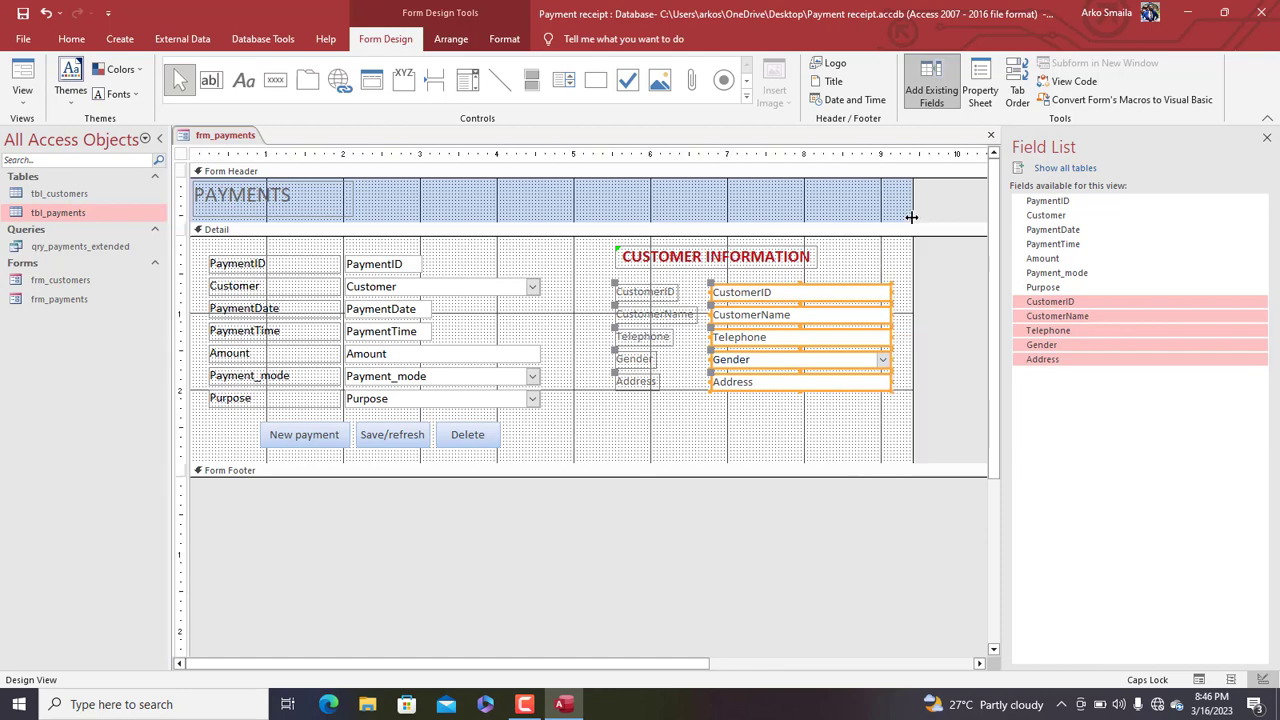
drag(646, 434, 650, 292)
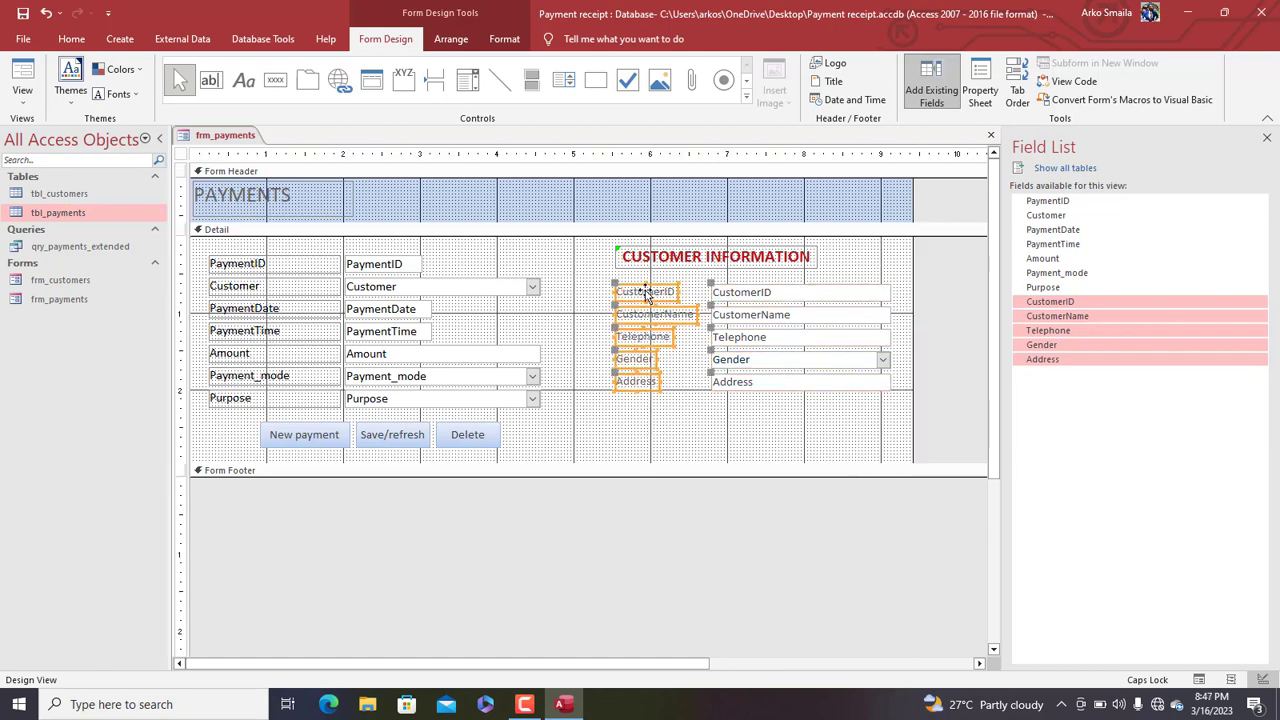
Make the five customer labels a uniform size
right_click(650, 295)
mouse_move(708, 472)
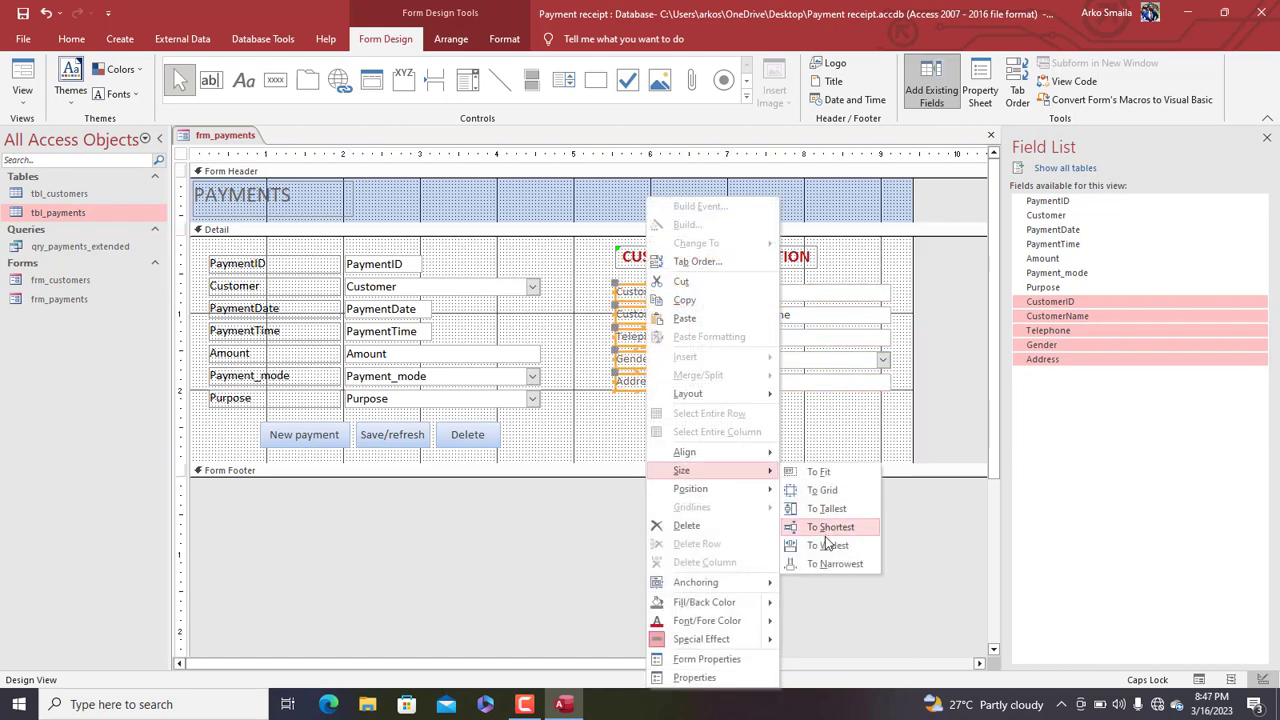
click(824, 546)
click(757, 432)
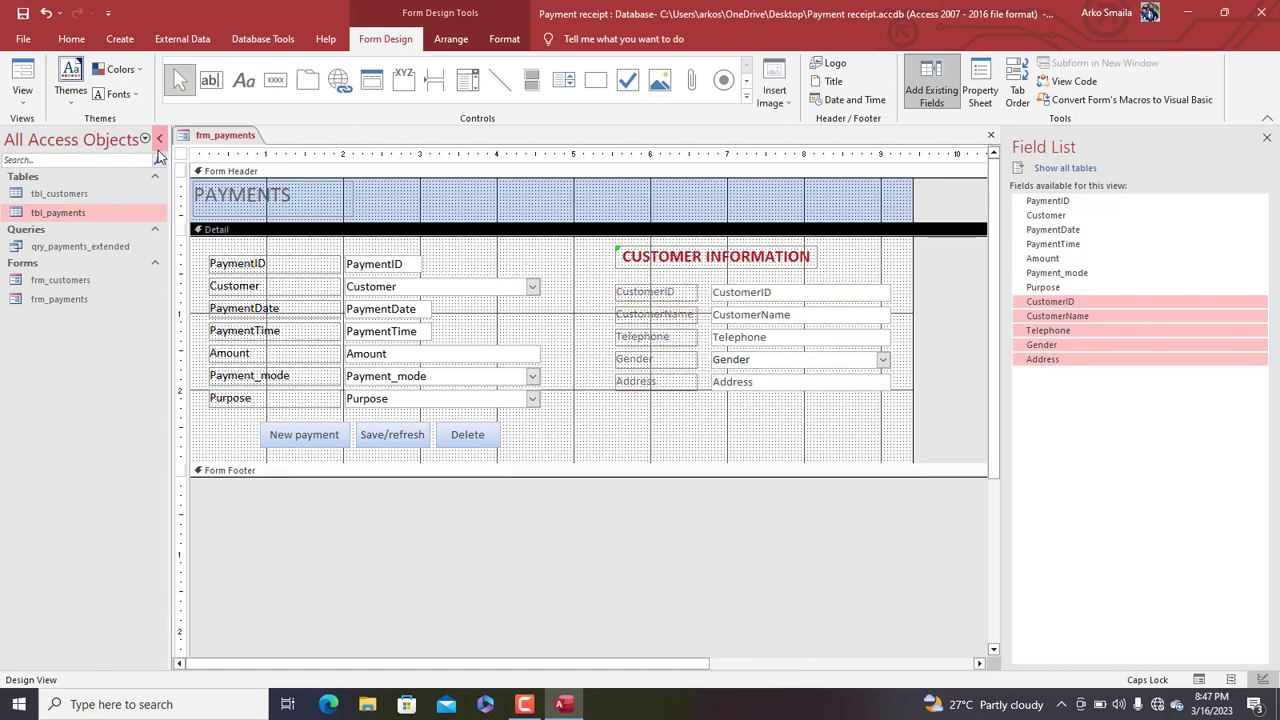
double_click(182, 155)
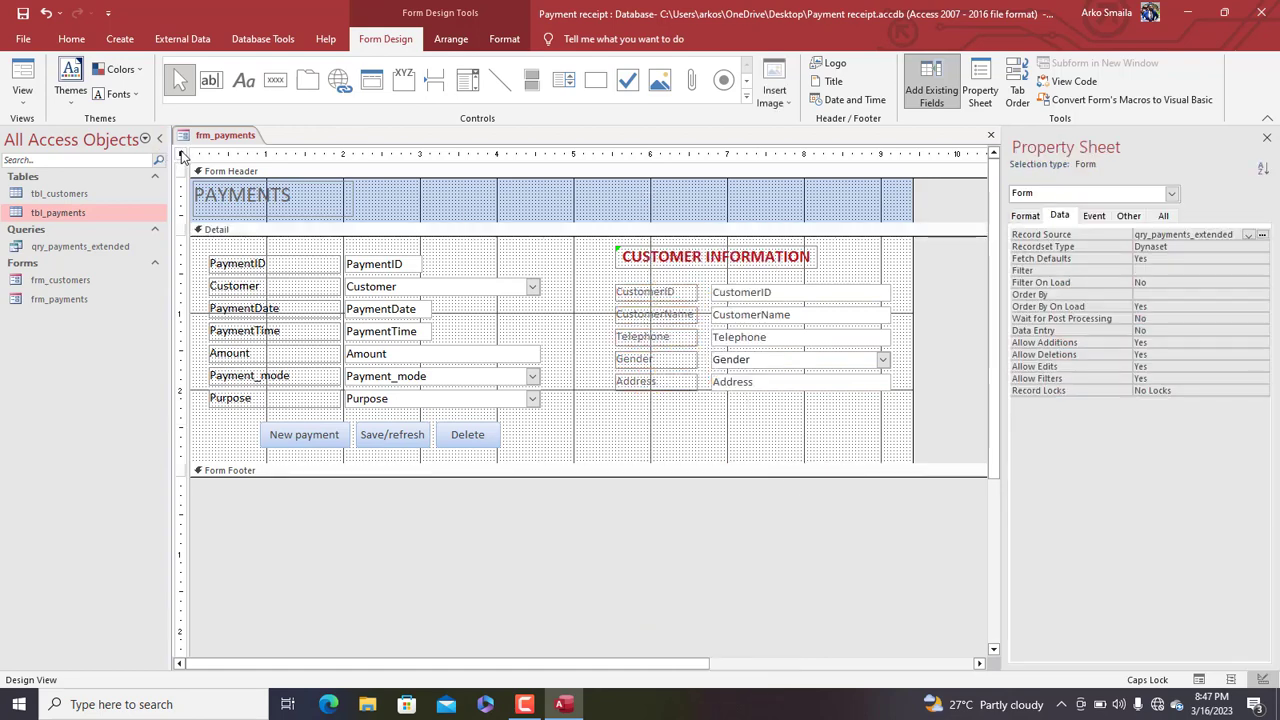
Disable and lock the five customer fields in the Property Sheet
click(736, 256)
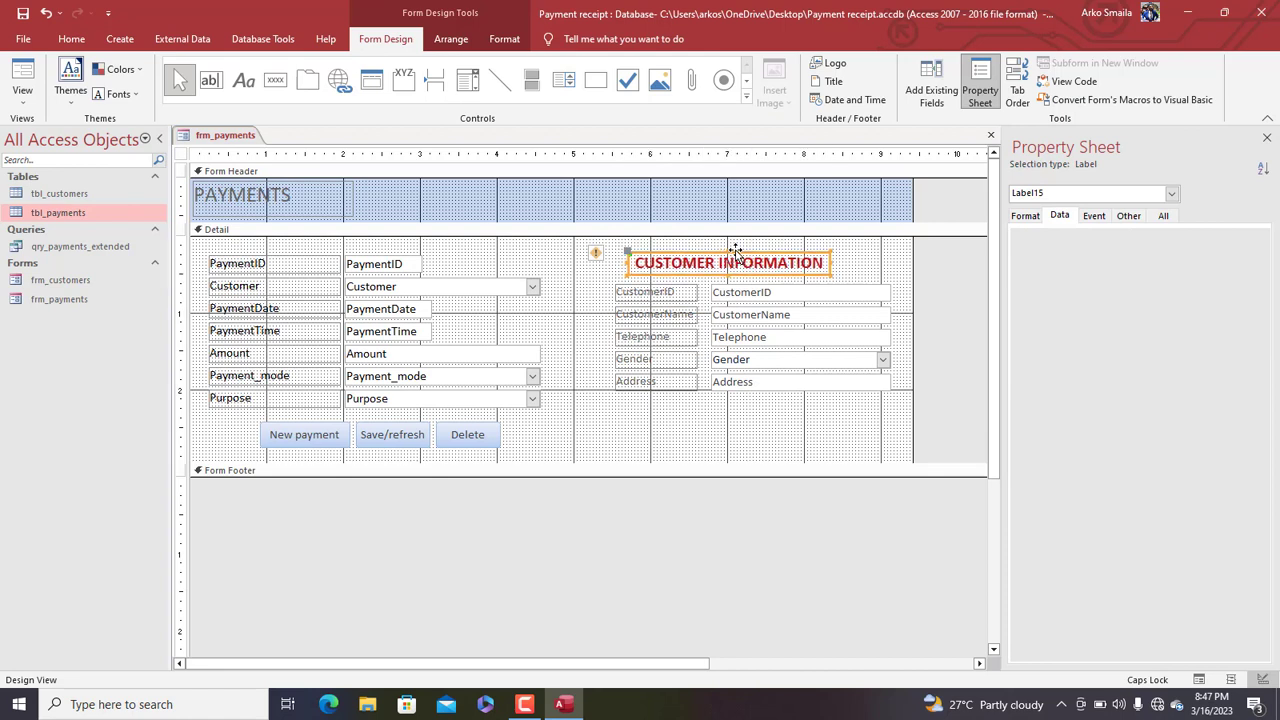
drag(771, 434, 689, 290)
drag(810, 438, 762, 290)
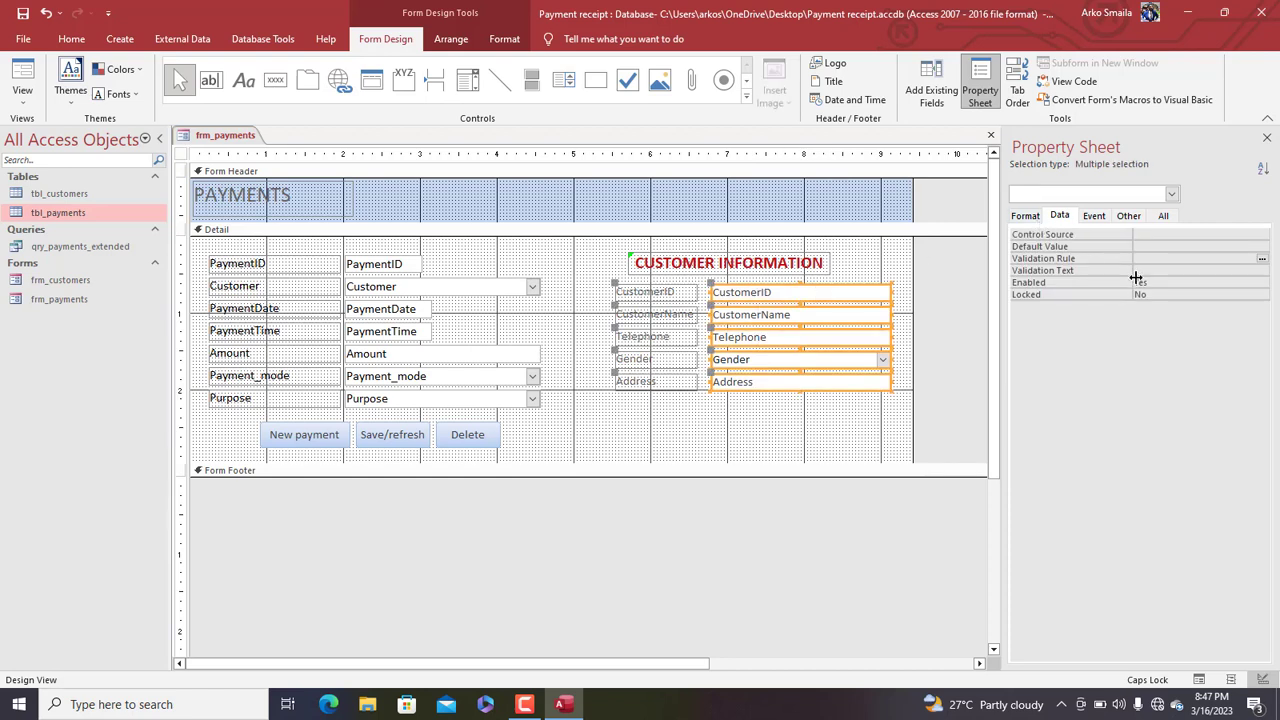
double_click(1170, 282)
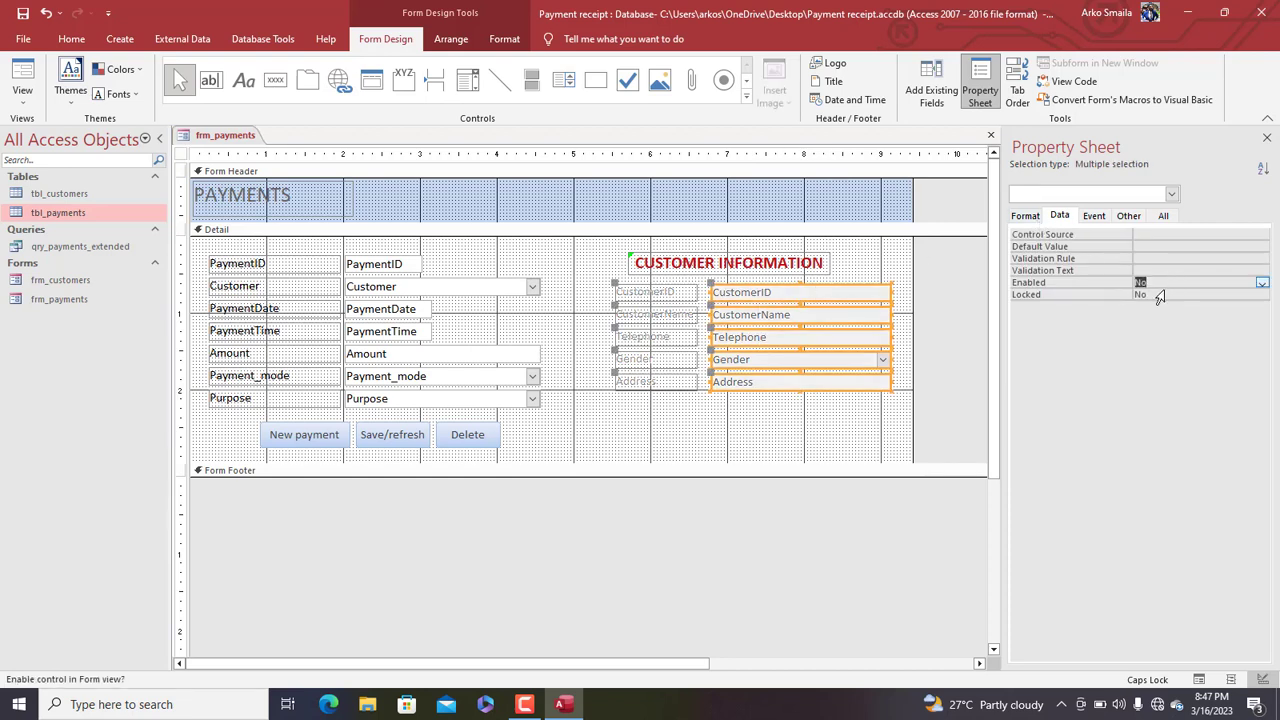
double_click(1155, 294)
Colour the customer labels and fields dark red and the CUSTOMER INFORMATION heading black
drag(780, 414, 640, 278)
click(494, 38)
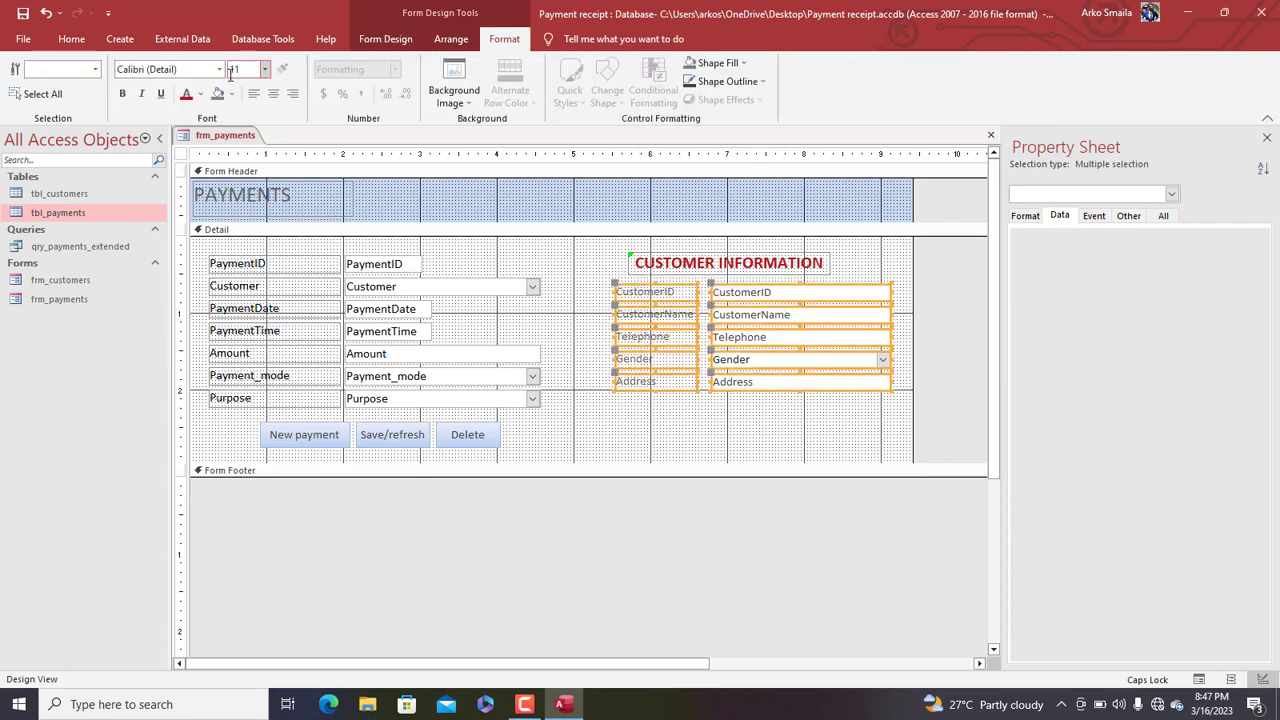
click(190, 95)
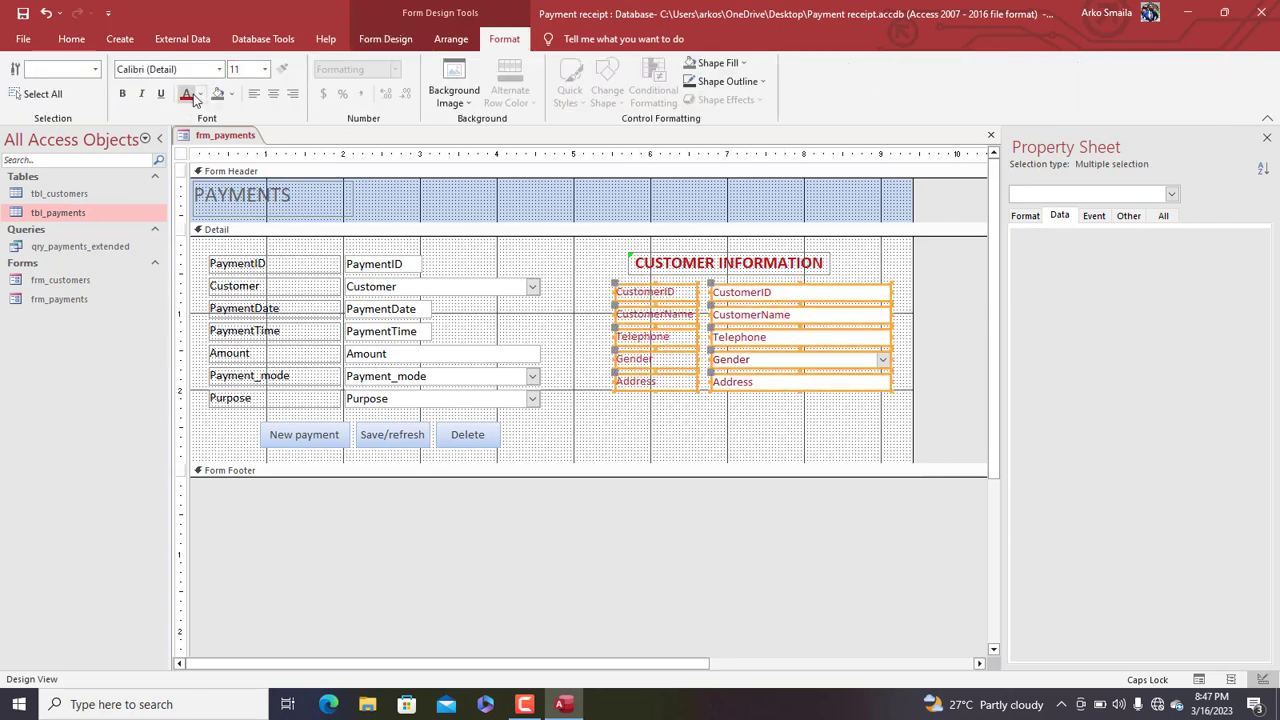
click(652, 263)
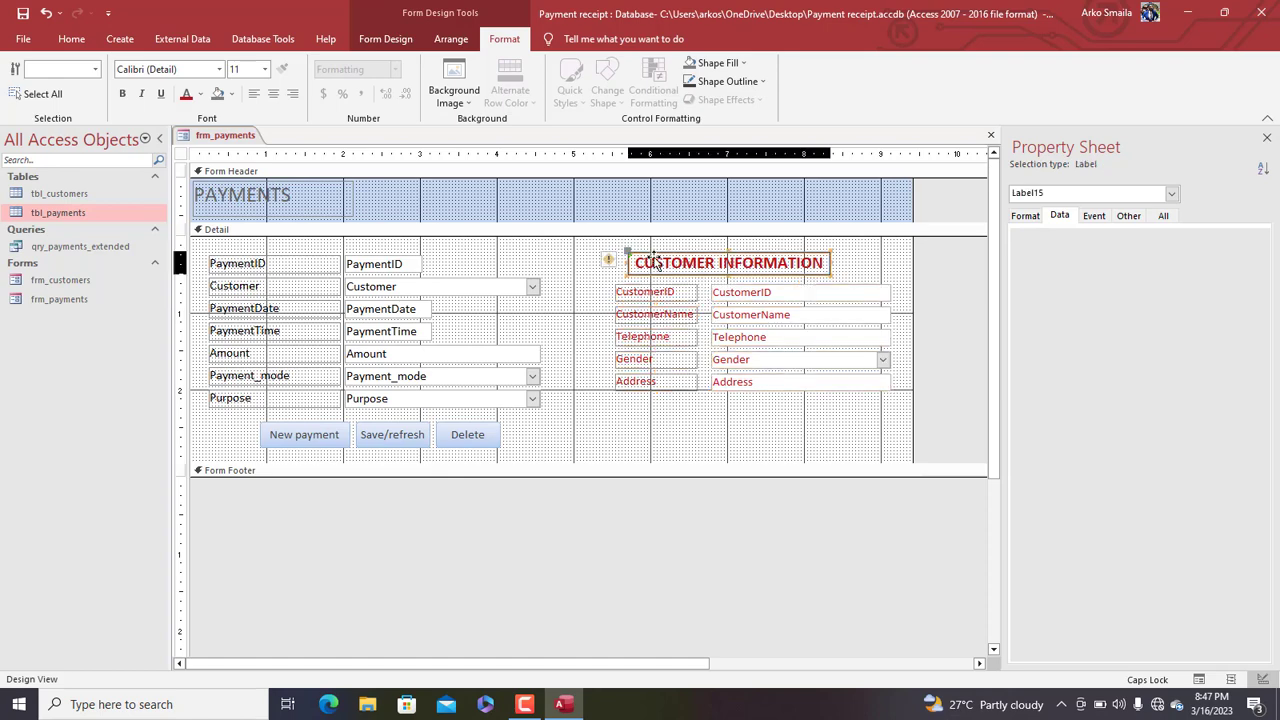
click(201, 95)
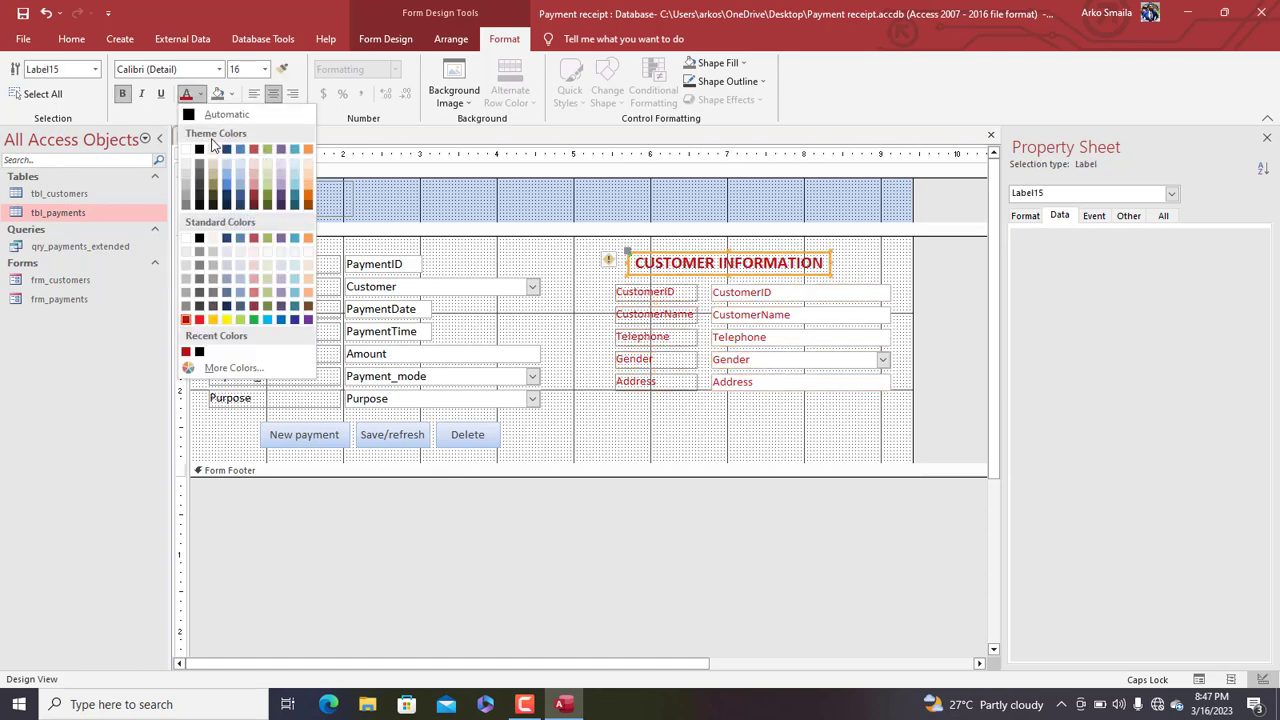
click(200, 142)
Switch frm_payments to Form View
right_click(199, 141)
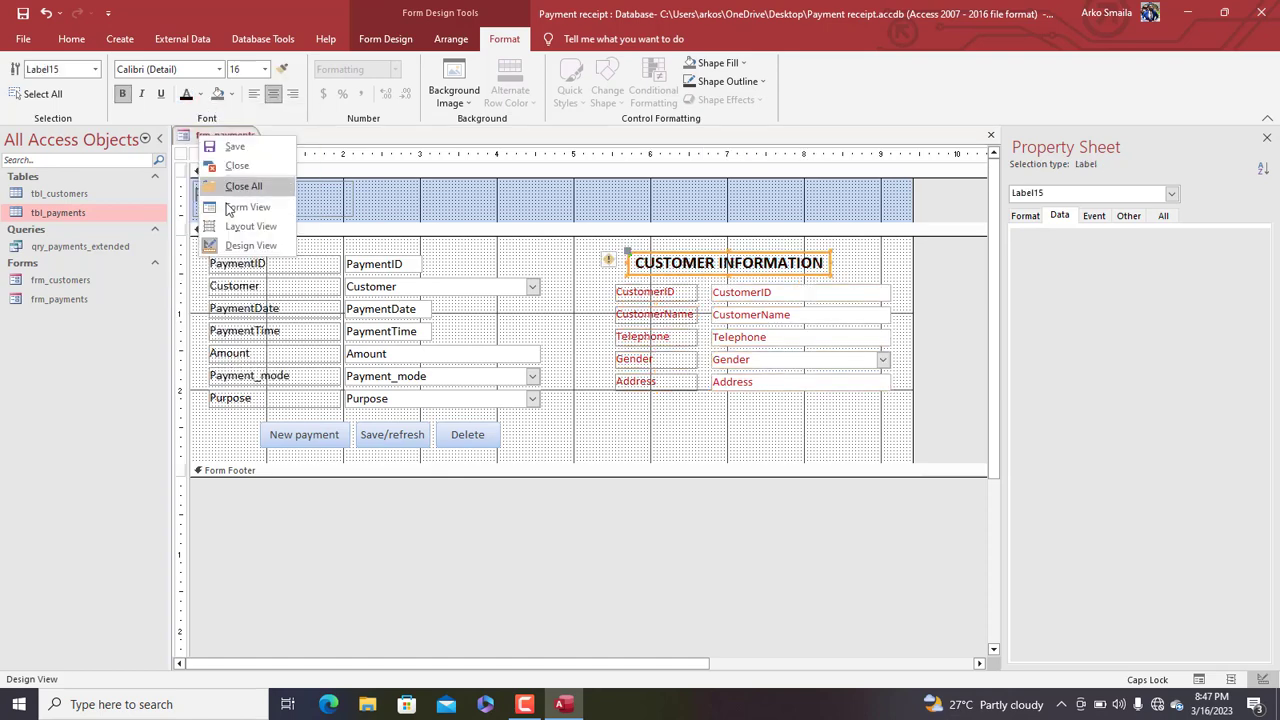
click(240, 206)
drag(477, 140, 482, 108)
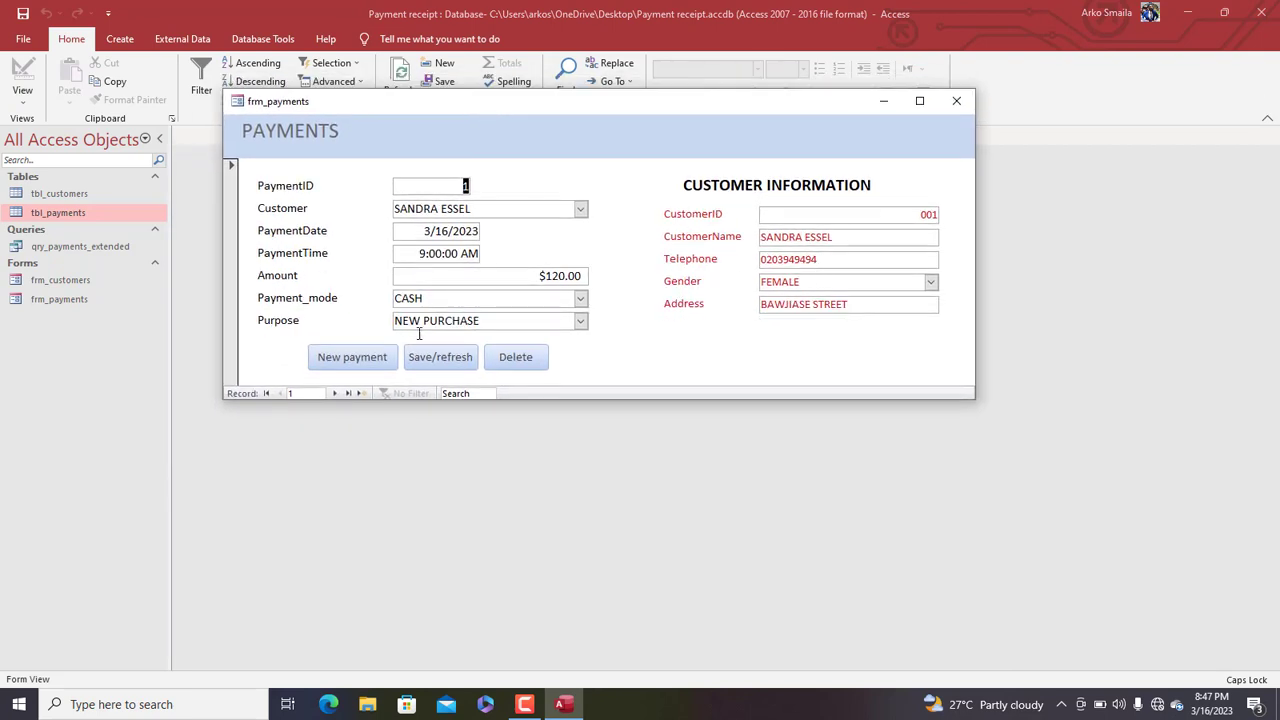
Record and save a new $400.00 payment for NEW PURCHASE for the chosen customer
click(346, 362)
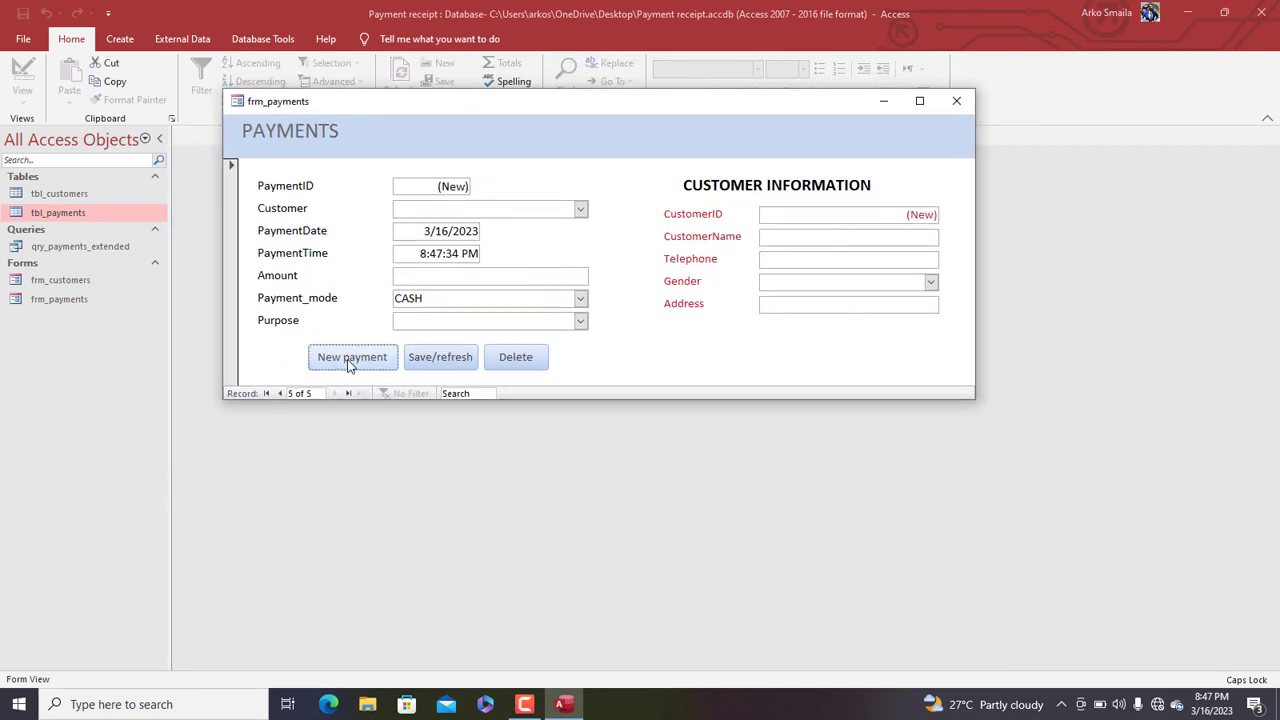
click(581, 208)
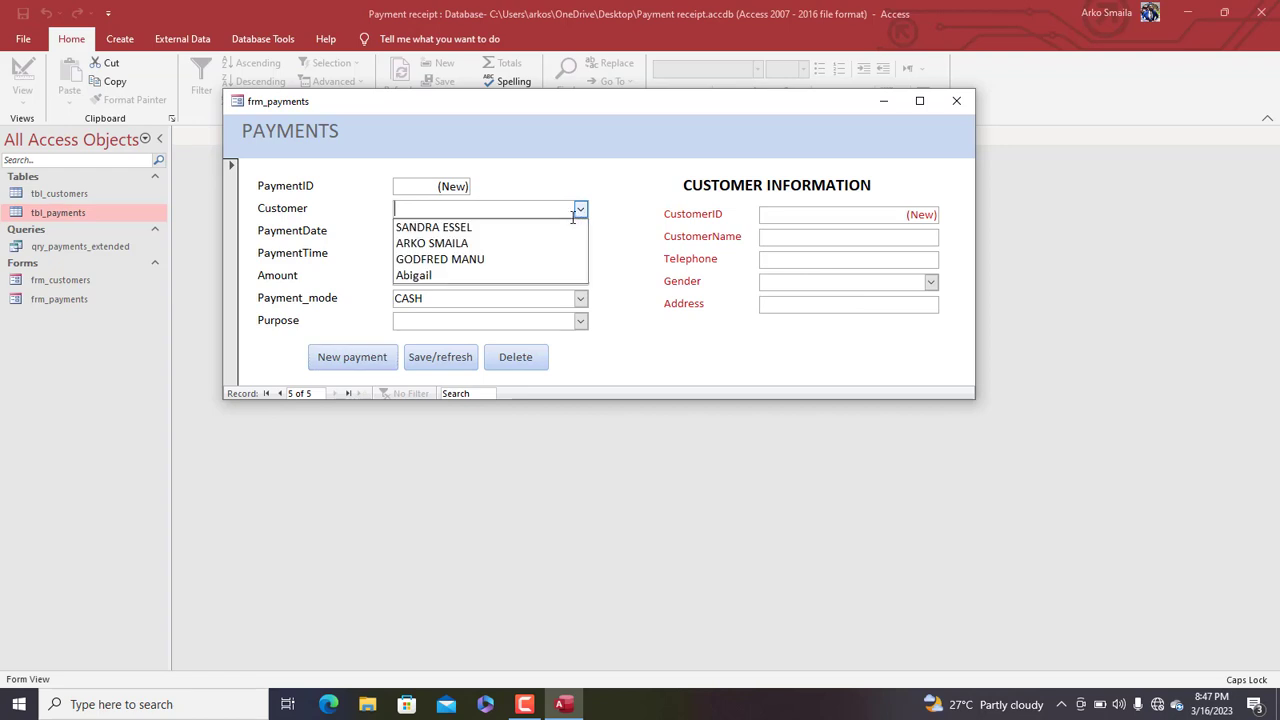
click(495, 275)
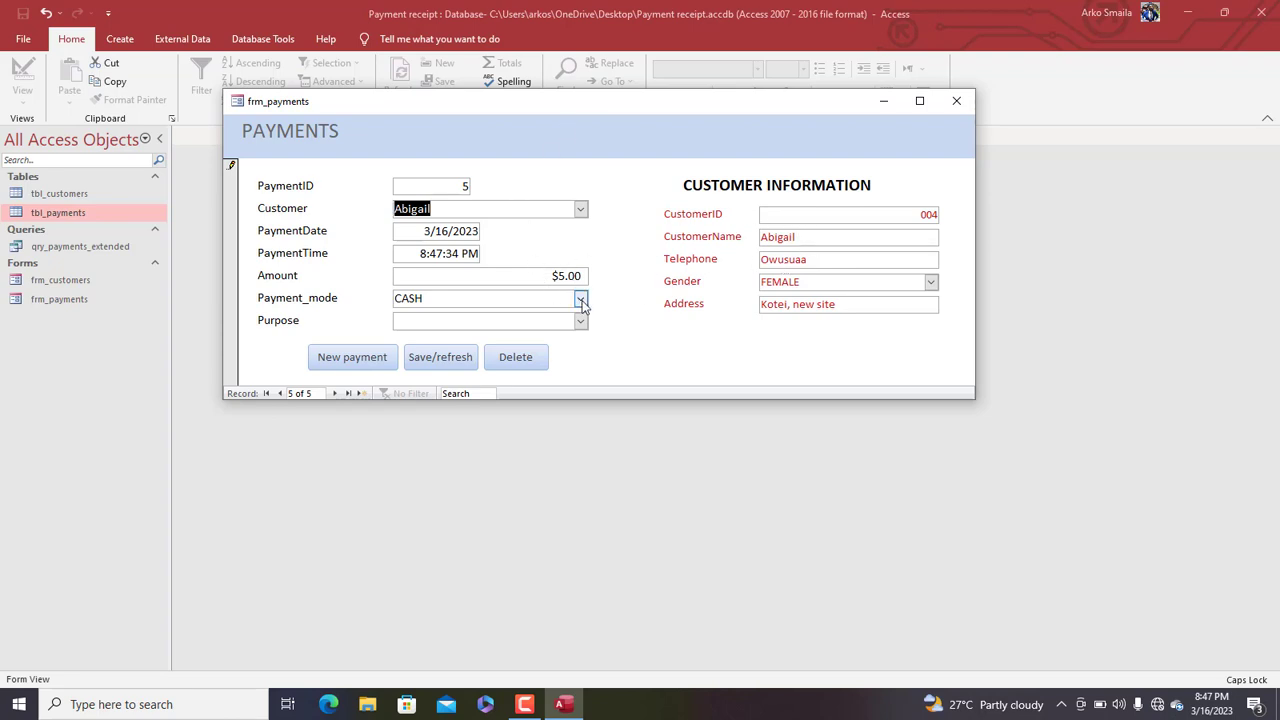
click(580, 208)
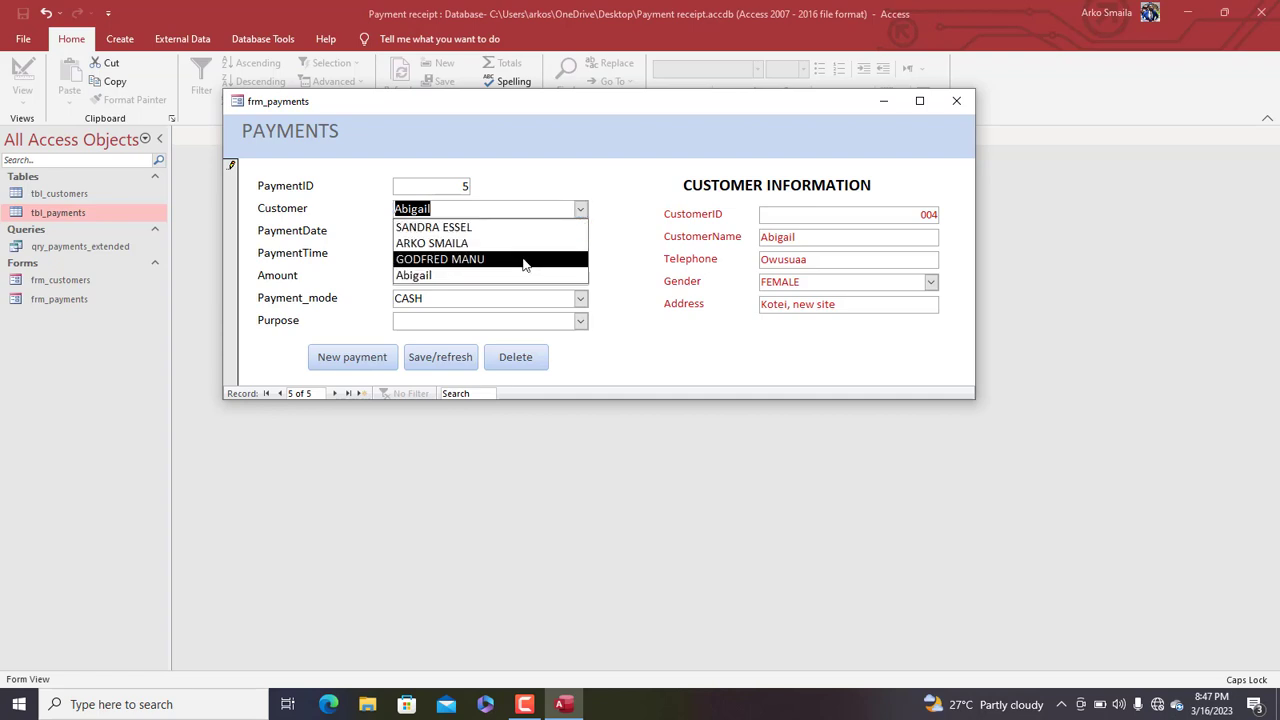
click(525, 260)
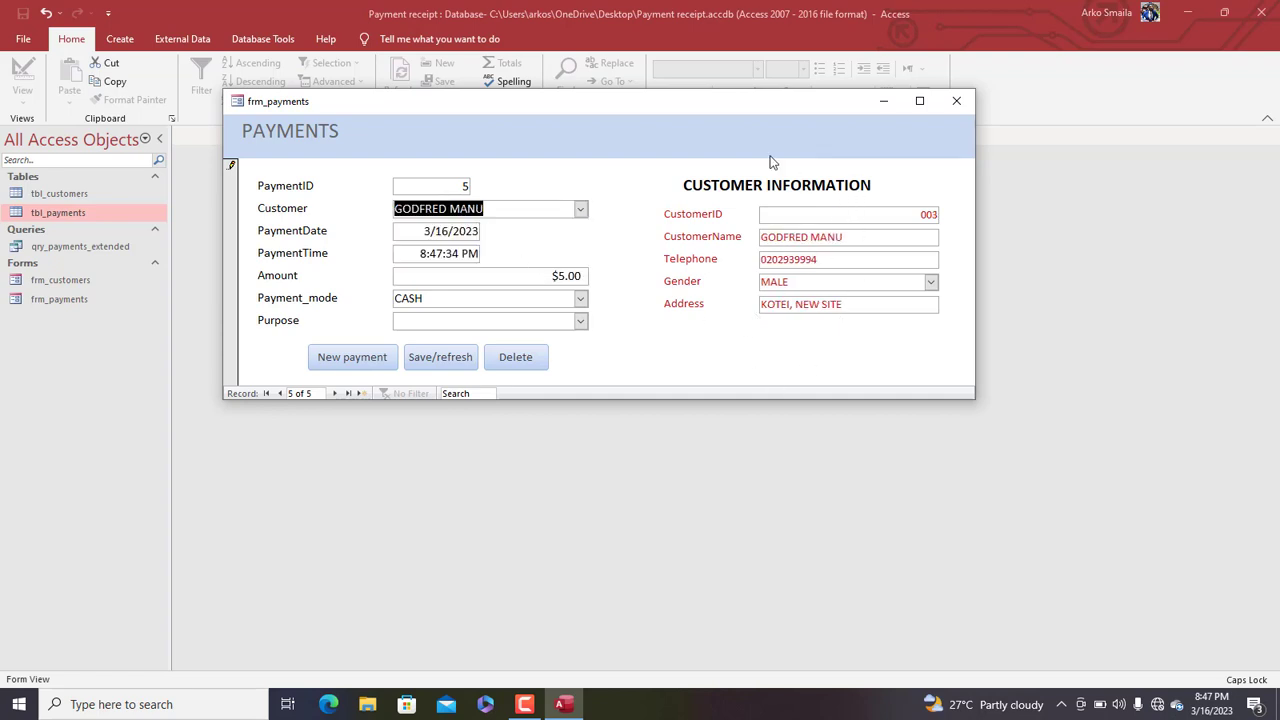
click(565, 275)
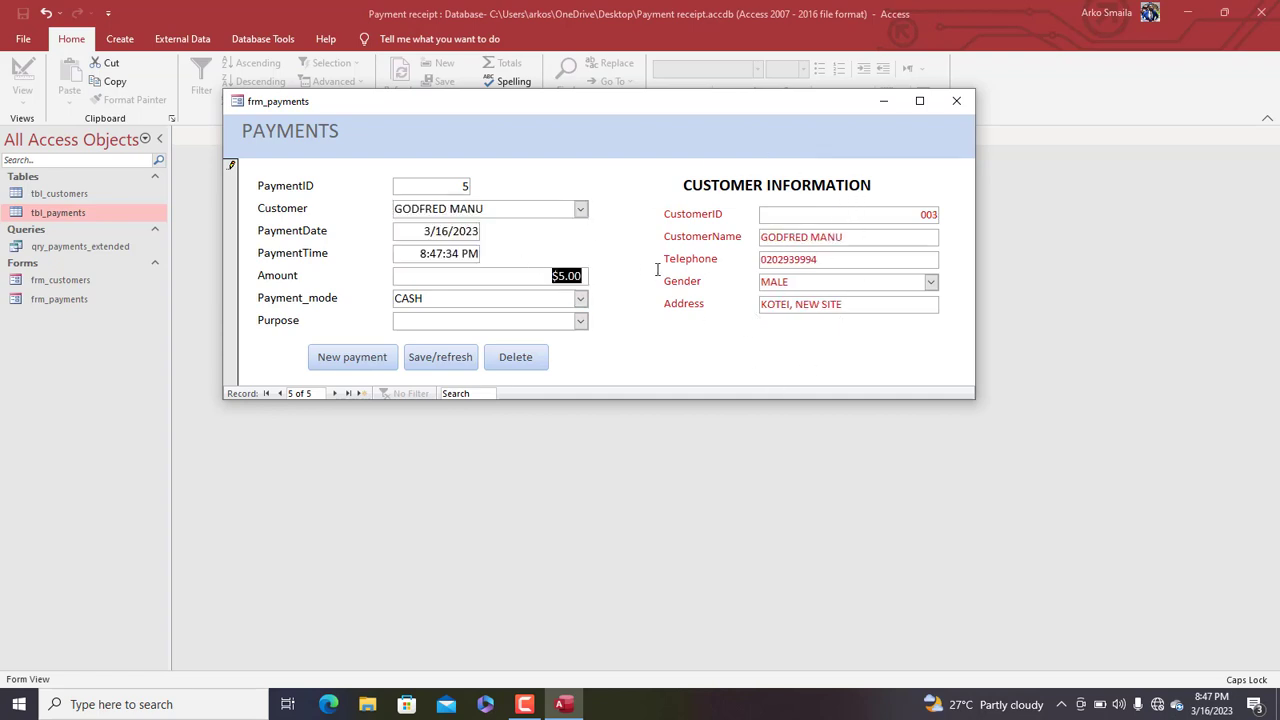
text(400)
key(Tab)
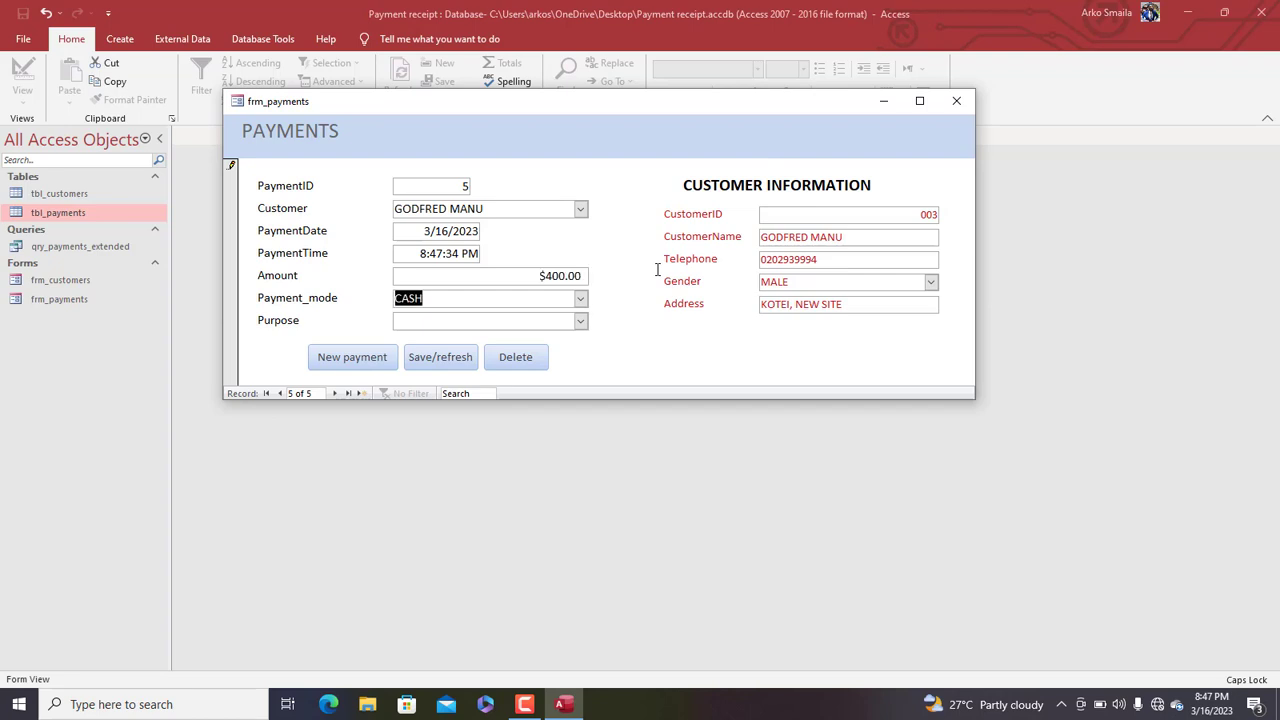
click(580, 320)
click(530, 350)
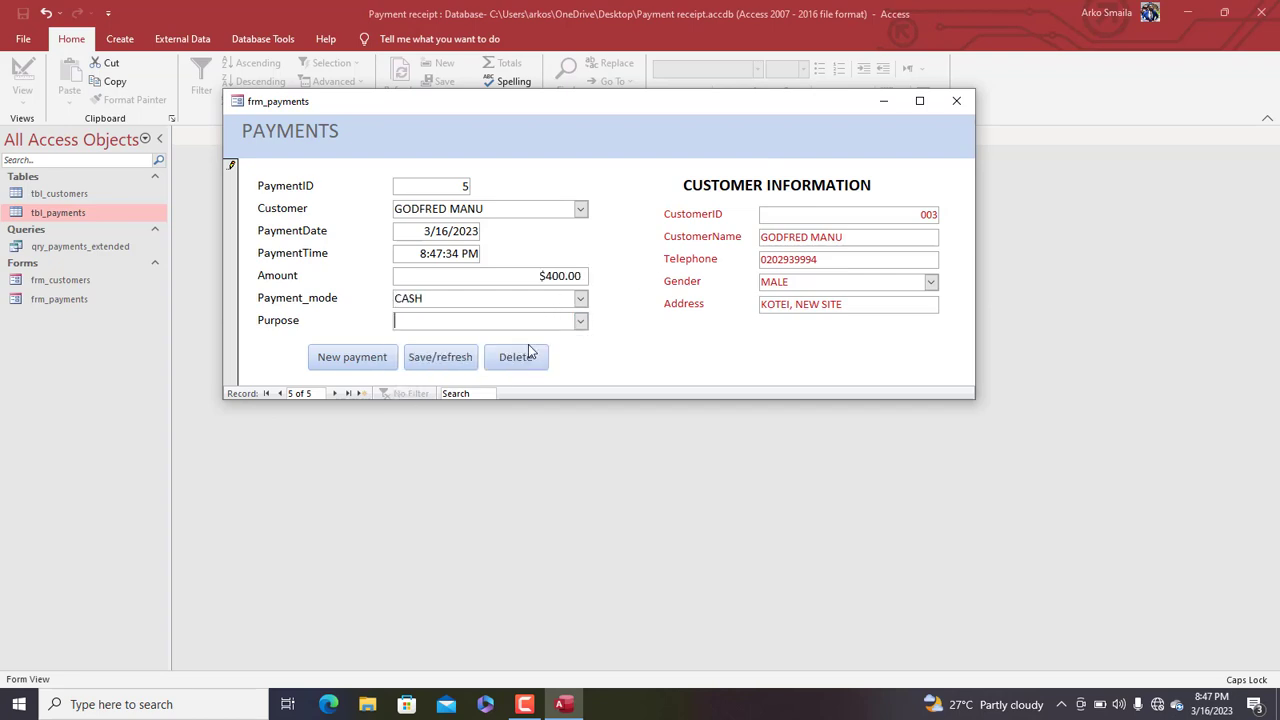
click(455, 356)
Close frm_payments, keeping its design changes
drag(580, 107, 612, 134)
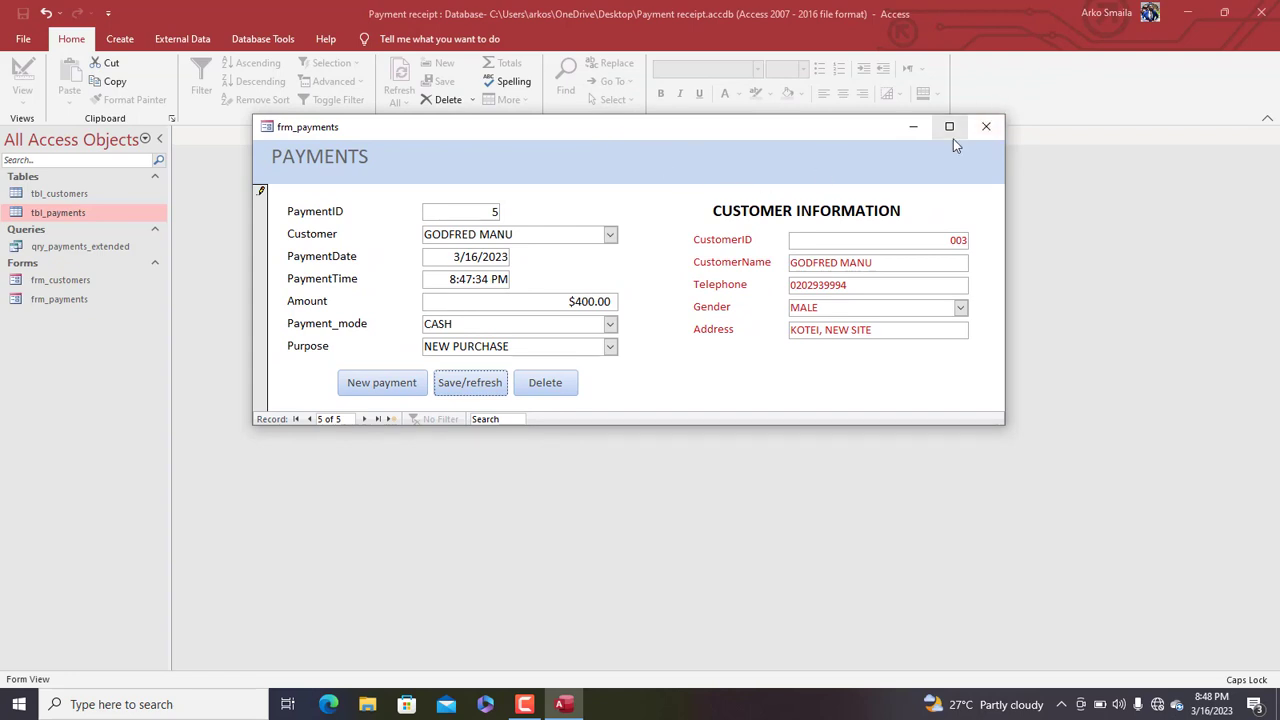
click(986, 126)
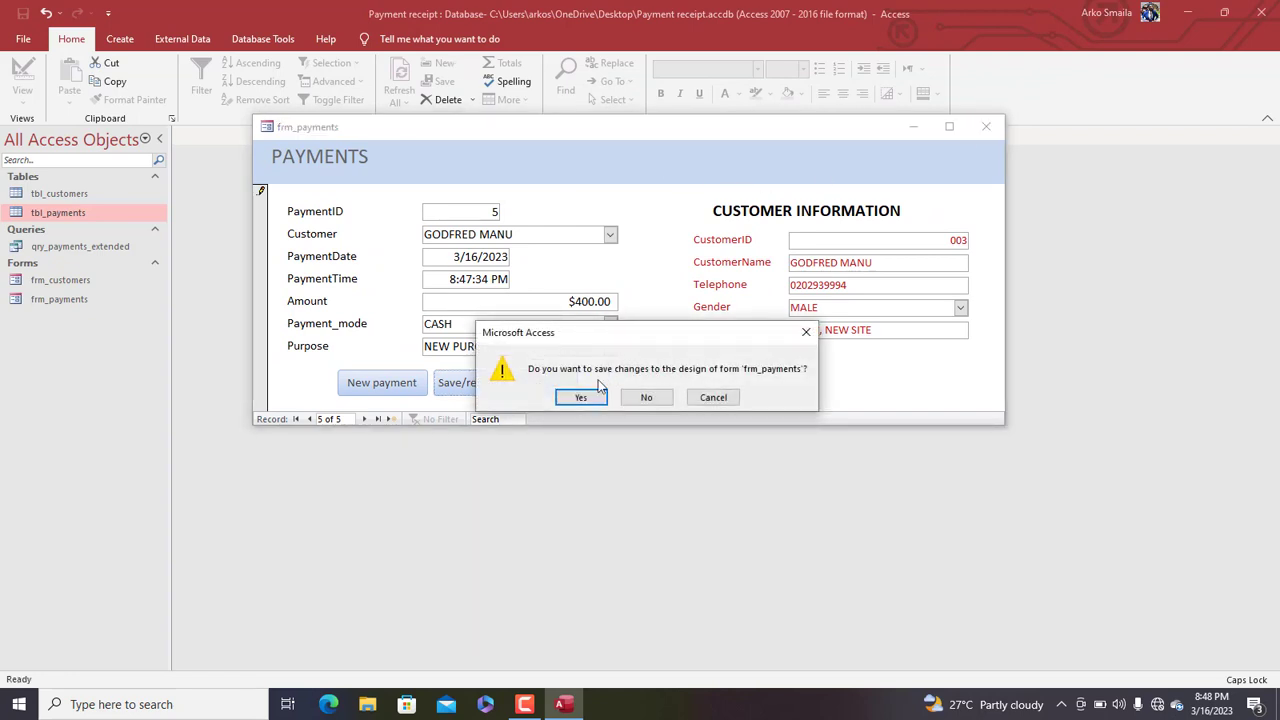
click(581, 397)
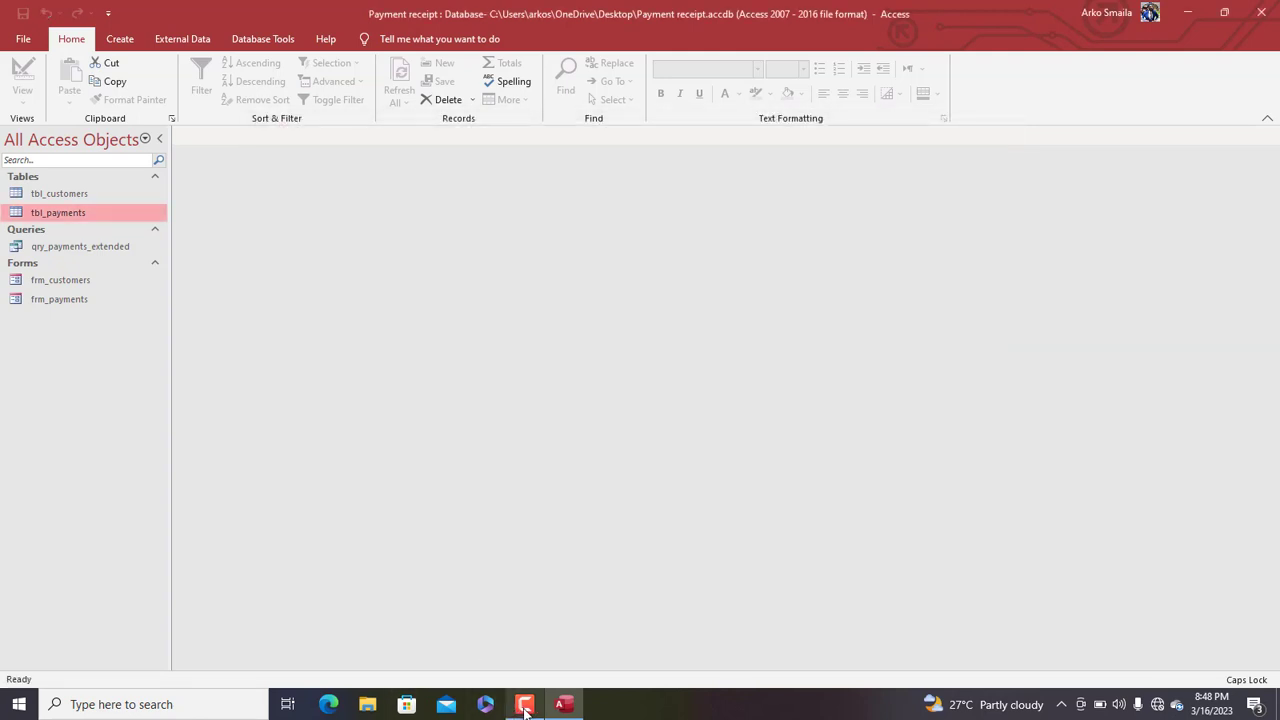
Start the Report Wizard on qry_payments_extended and add PaymentID, Amount, Payment_mode and Purpose
double_click(82, 247)
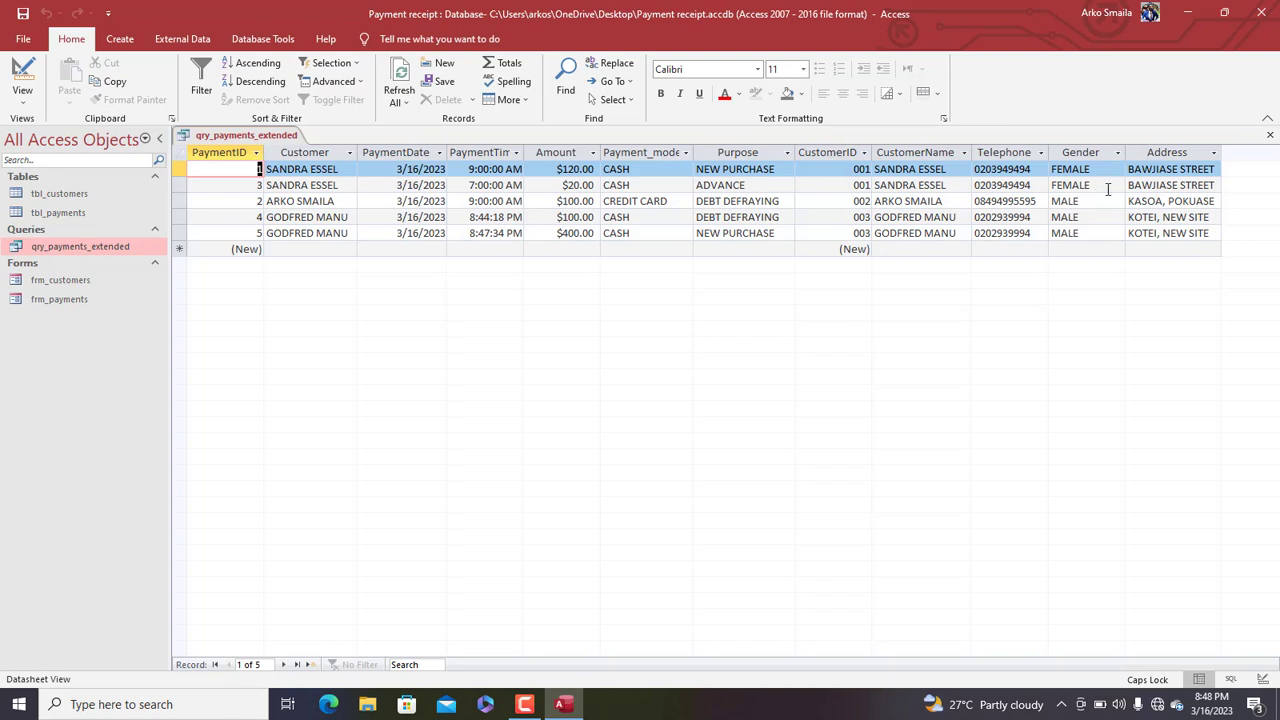
click(120, 39)
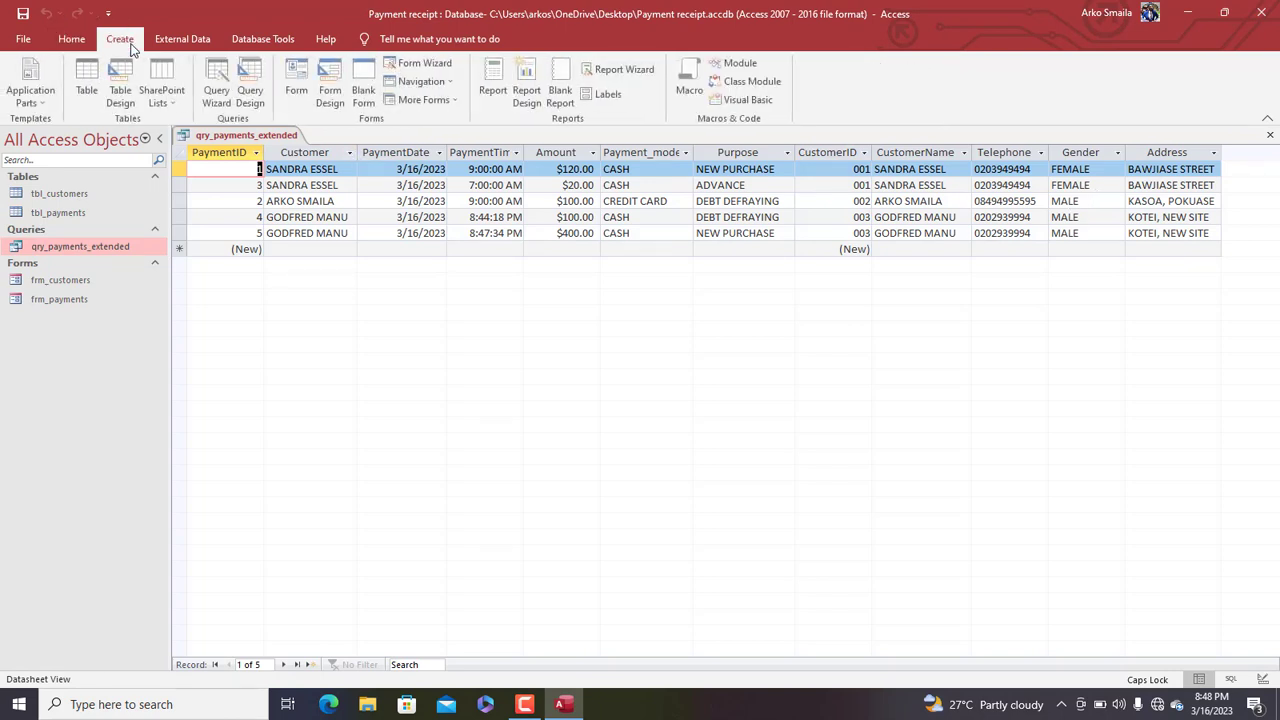
click(619, 80)
drag(617, 146, 652, 145)
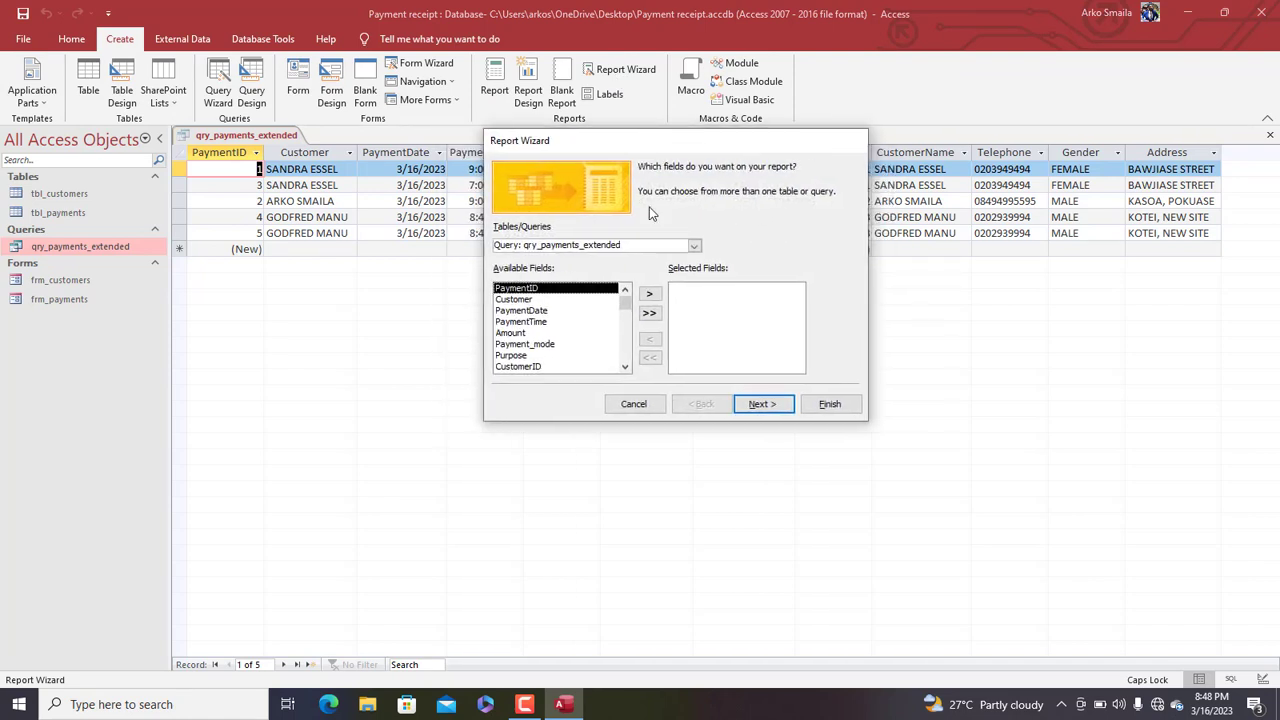
click(649, 297)
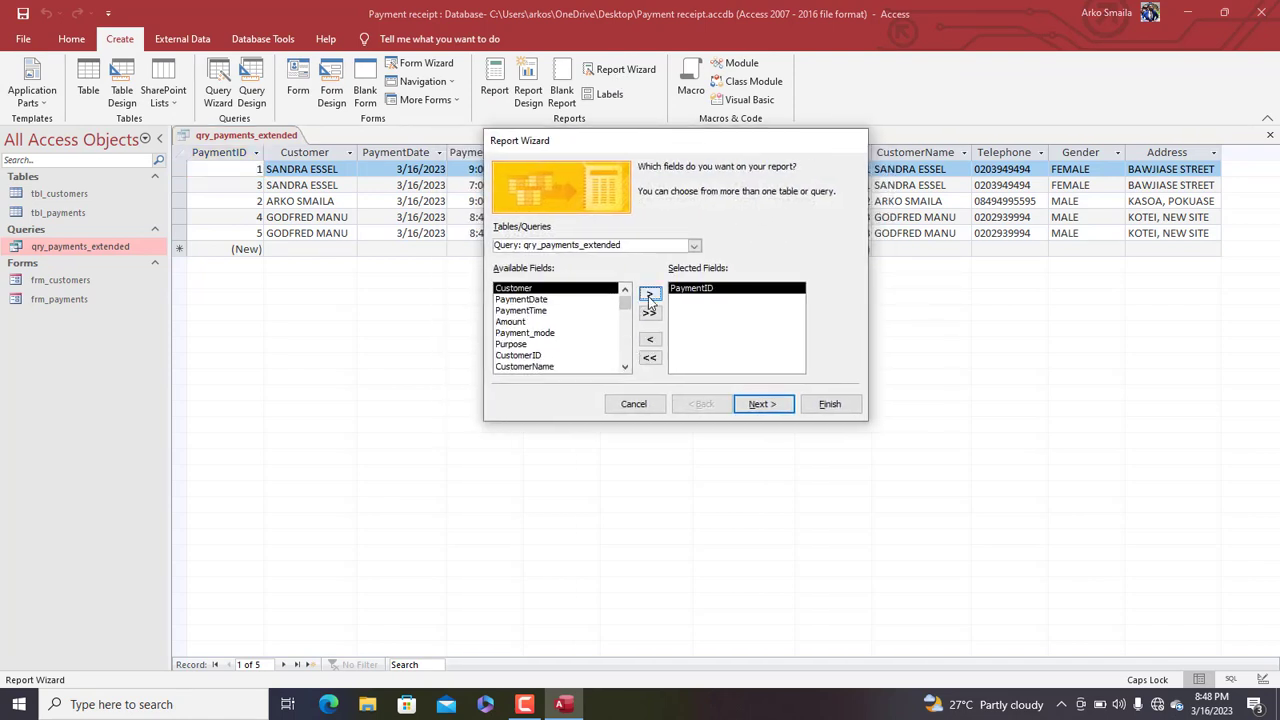
click(540, 300)
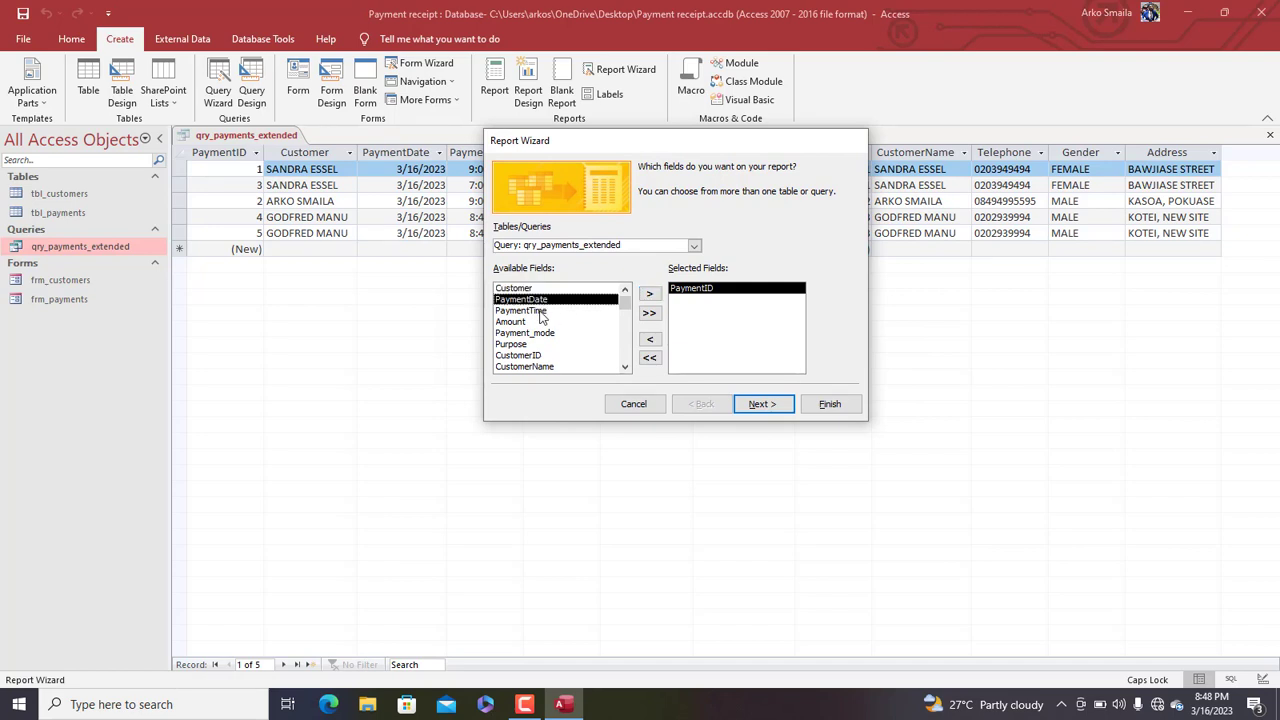
click(531, 311)
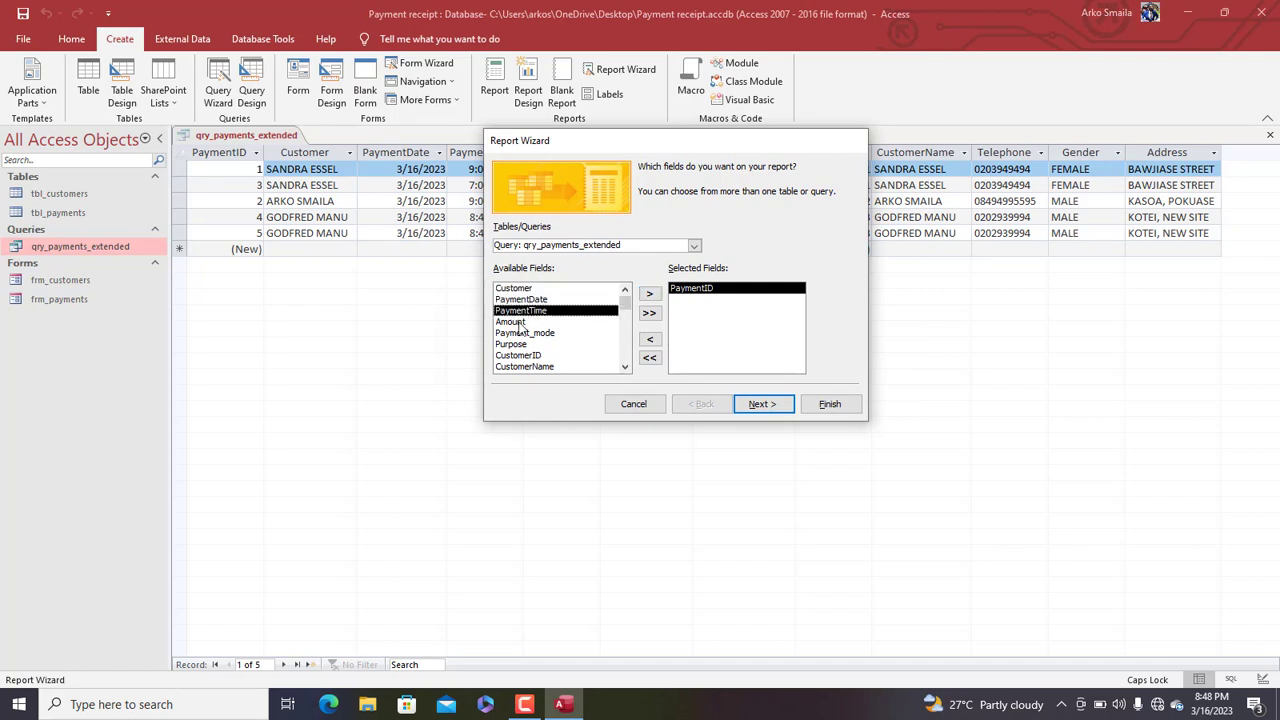
click(520, 322)
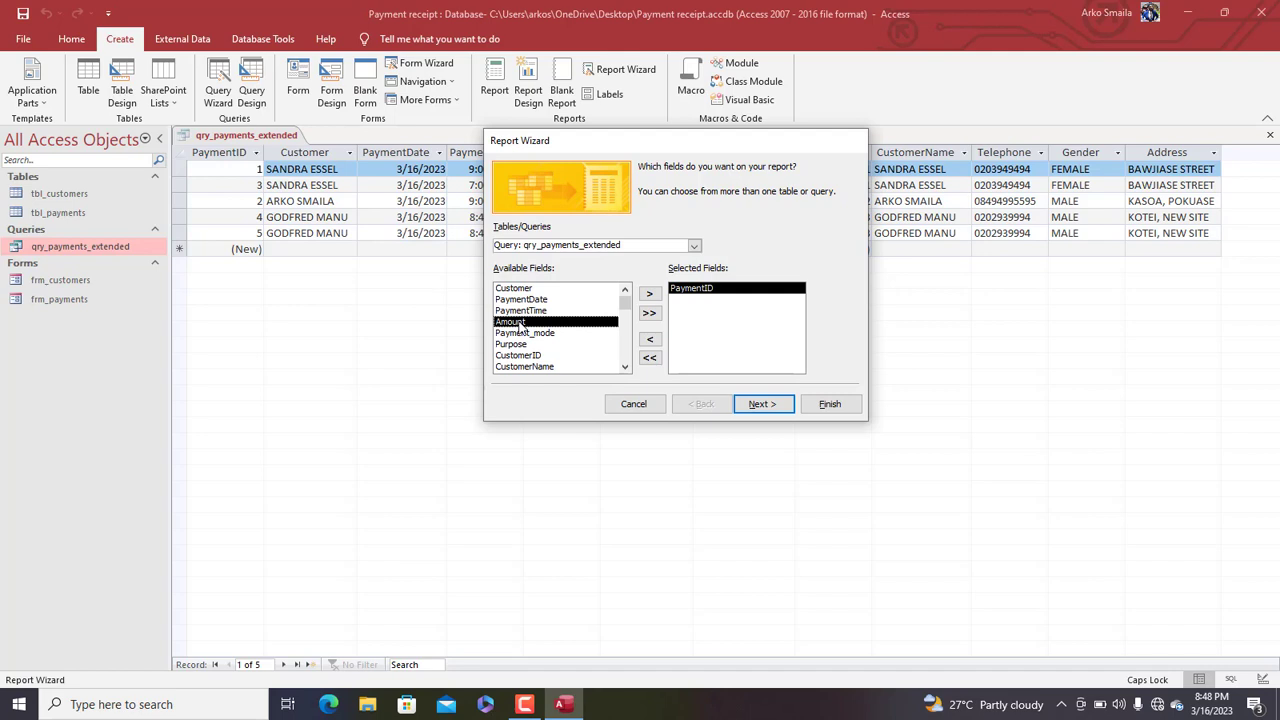
double_click(520, 323)
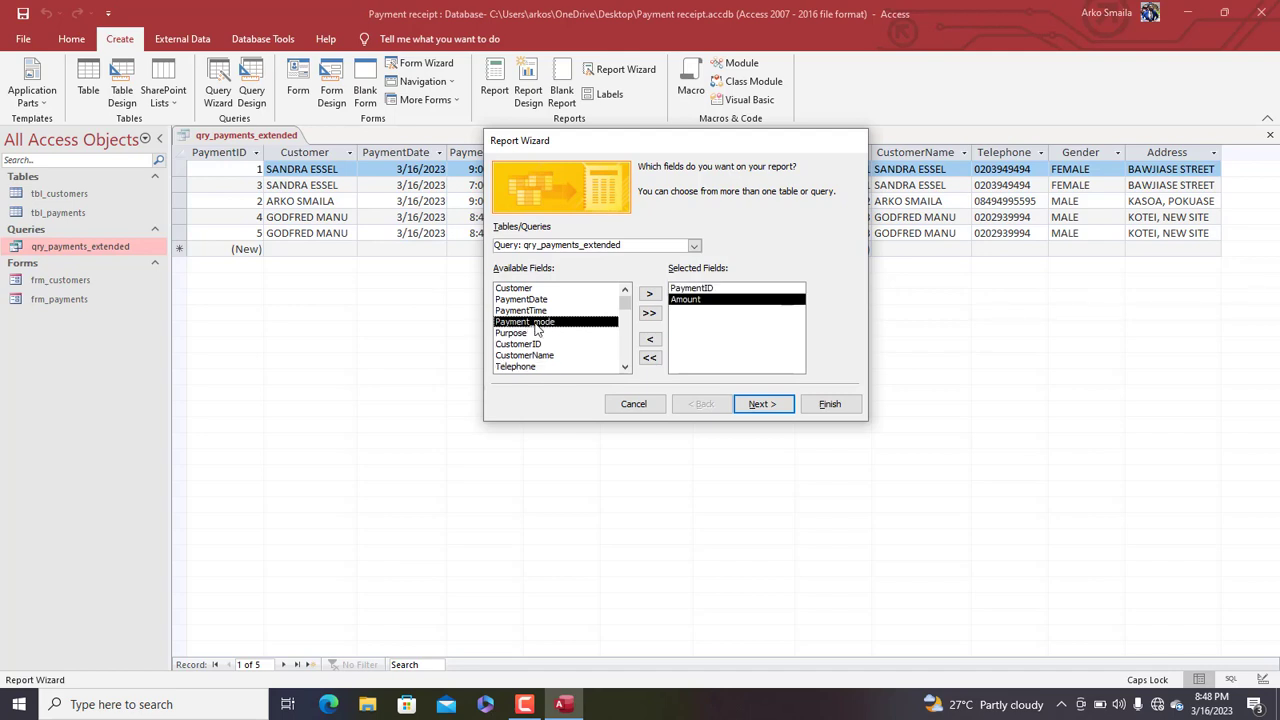
double_click(536, 324)
double_click(531, 324)
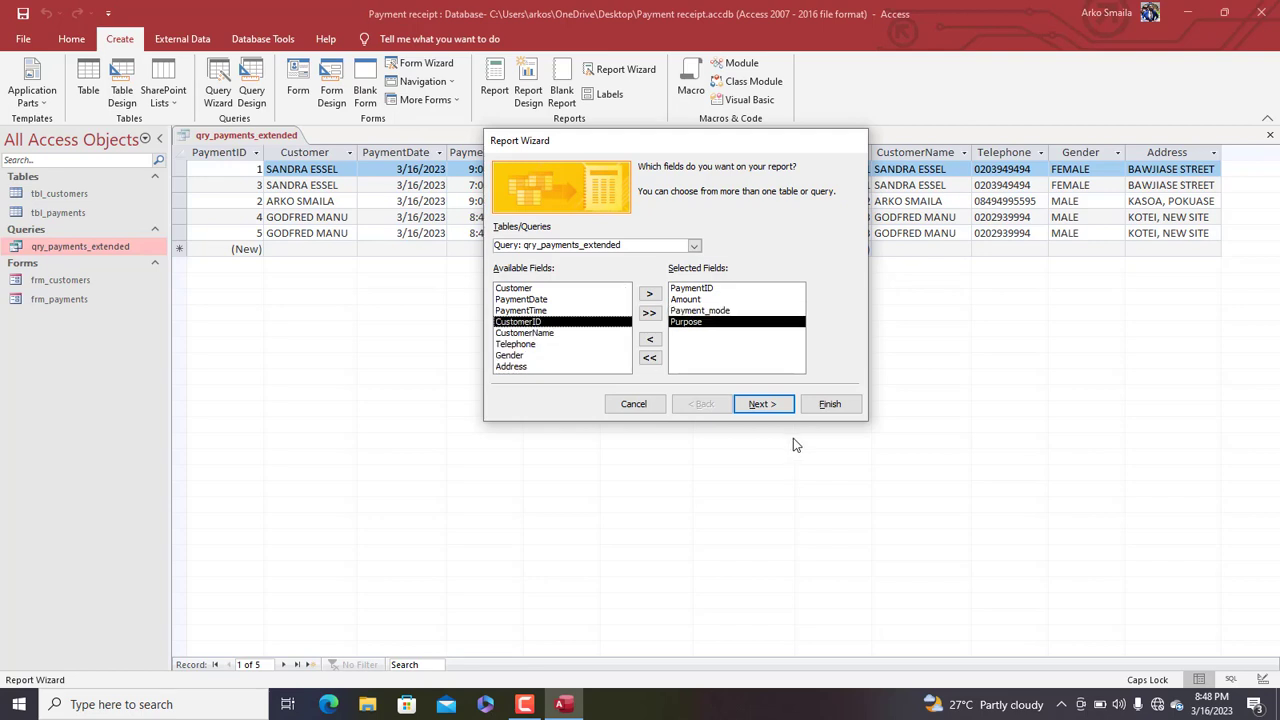
Skip grouping, sort by PaymentID, choose Tabular layout, and name the report rept_receipt
click(765, 405)
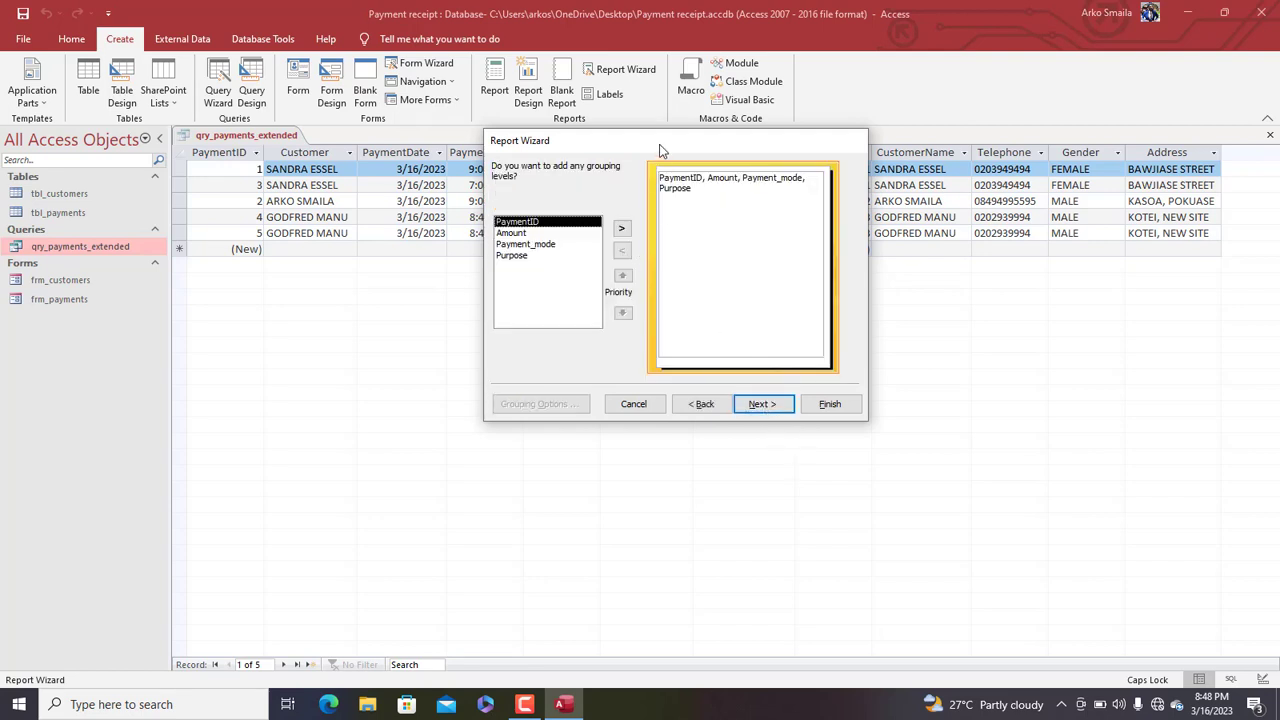
drag(662, 145, 626, 137)
click(733, 398)
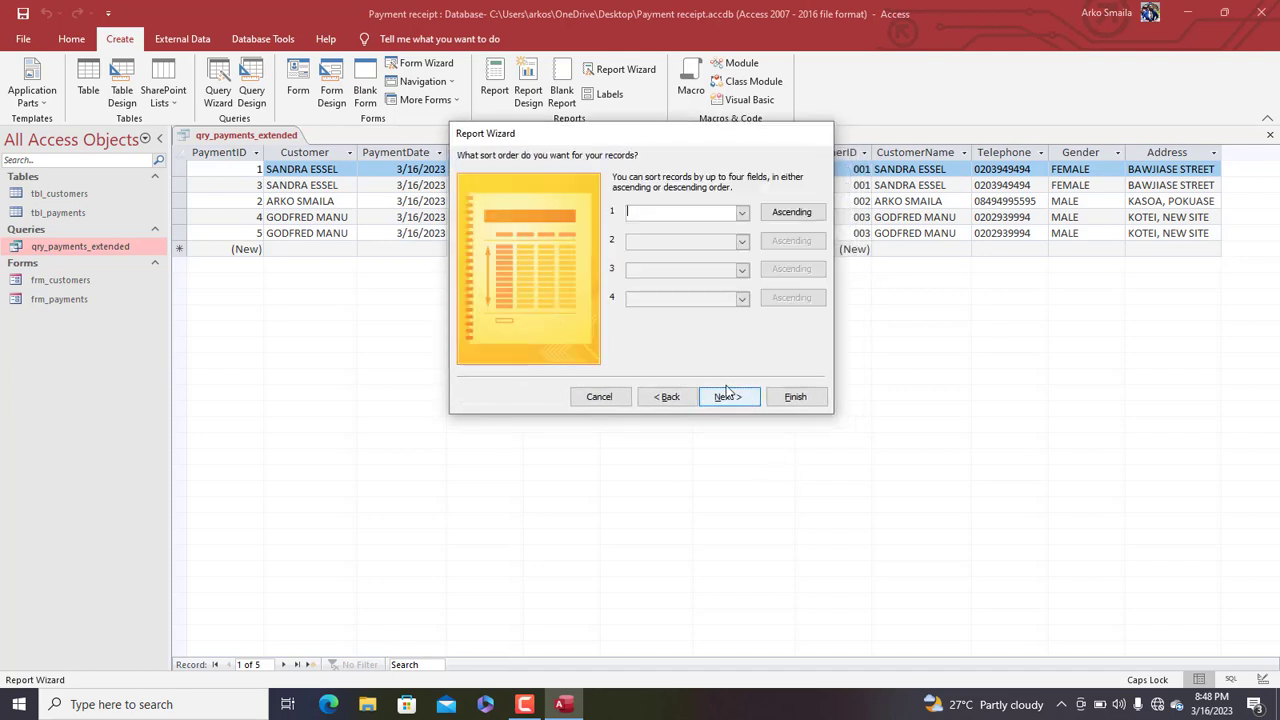
click(742, 214)
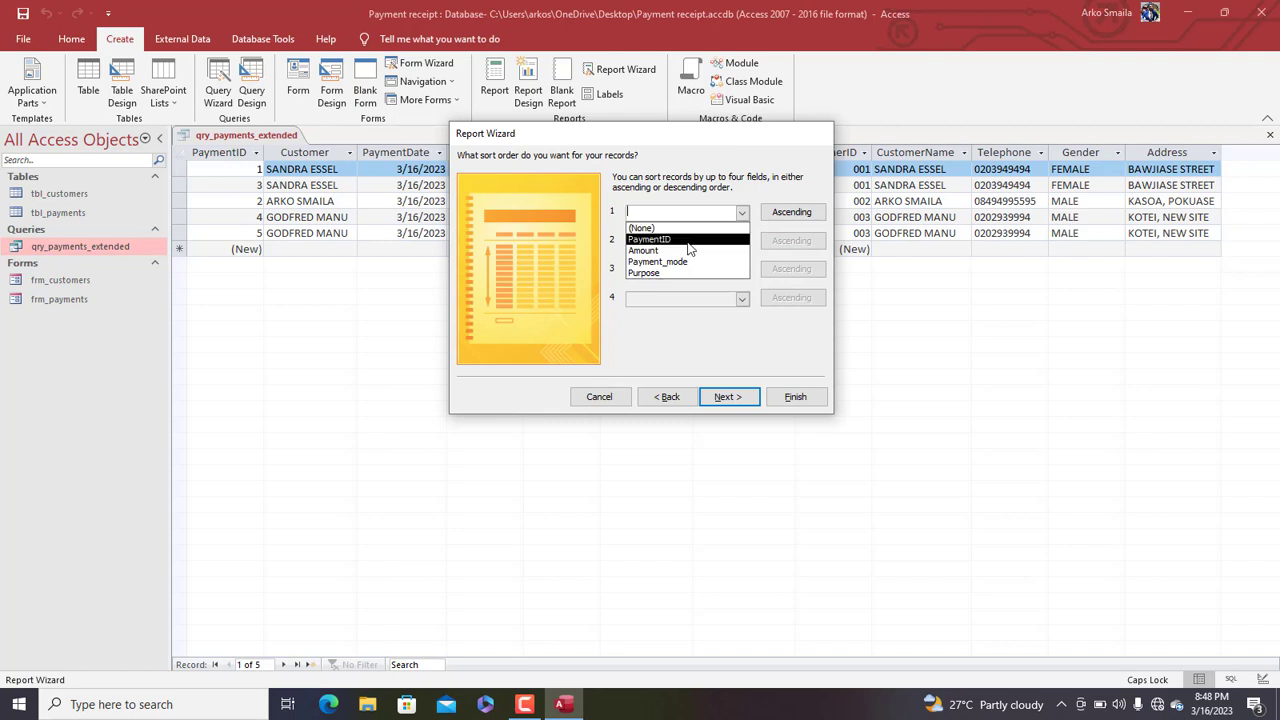
click(682, 241)
click(731, 397)
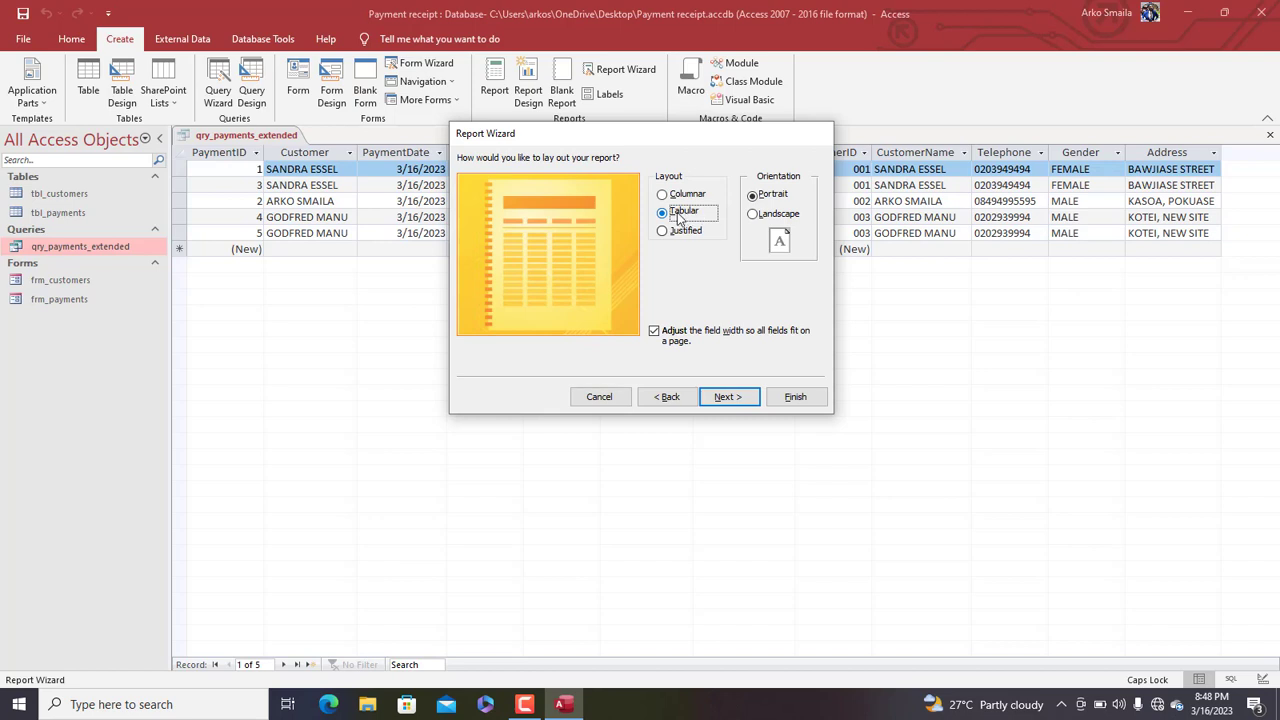
click(737, 397)
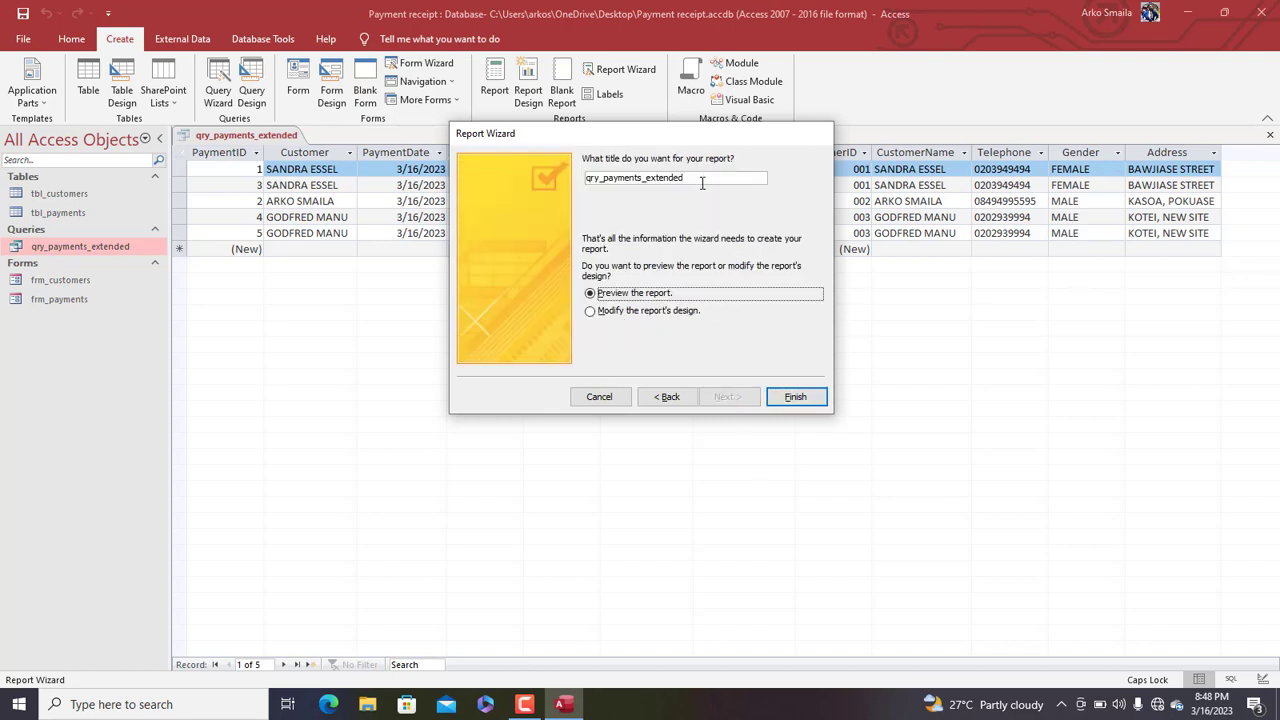
double_click(702, 183)
text(R)
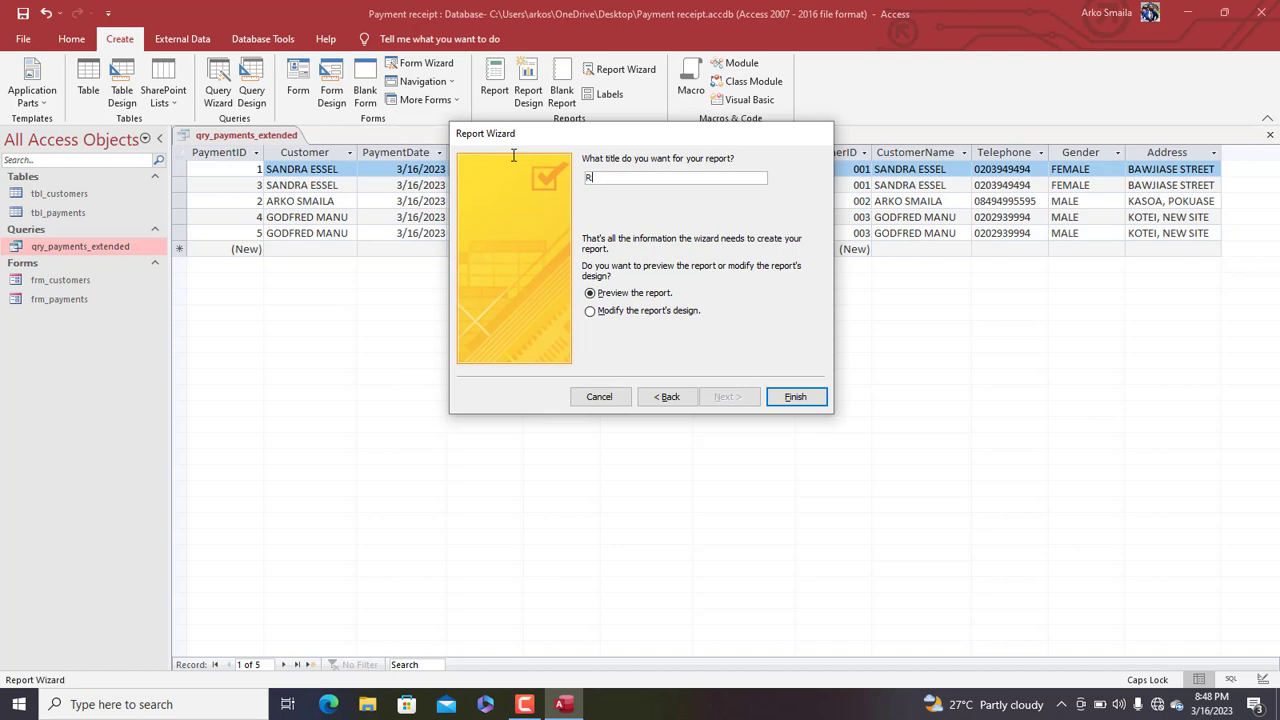
key(Caps_Lock)
text(rept_receipt)
click(792, 399)
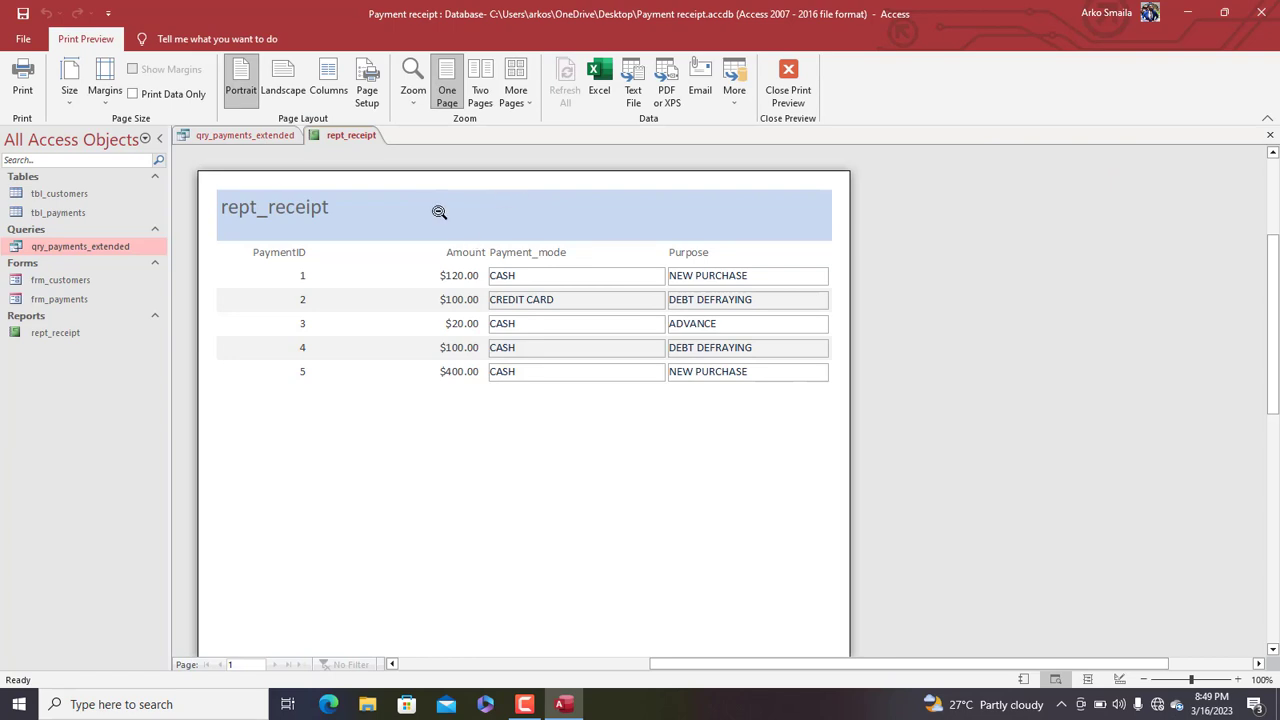
Switch the rept_receipt preview to Design View and select its title label
right_click(430, 198)
click(476, 241)
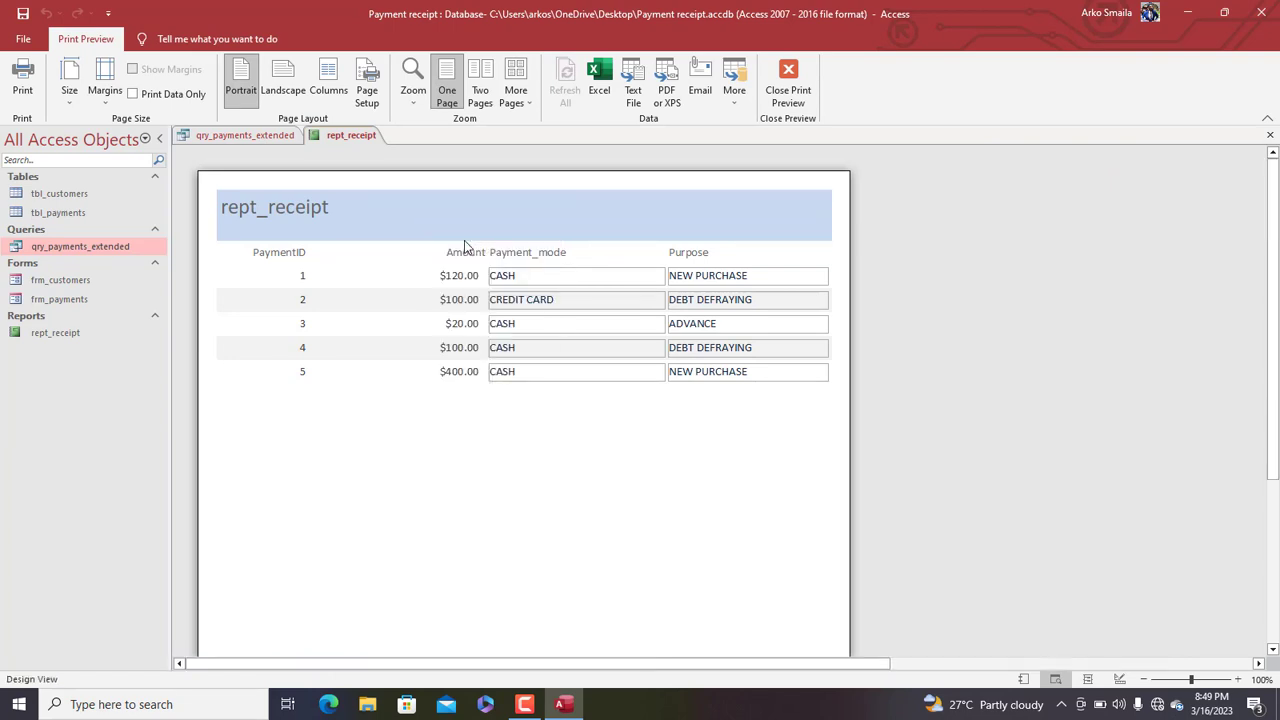
click(301, 193)
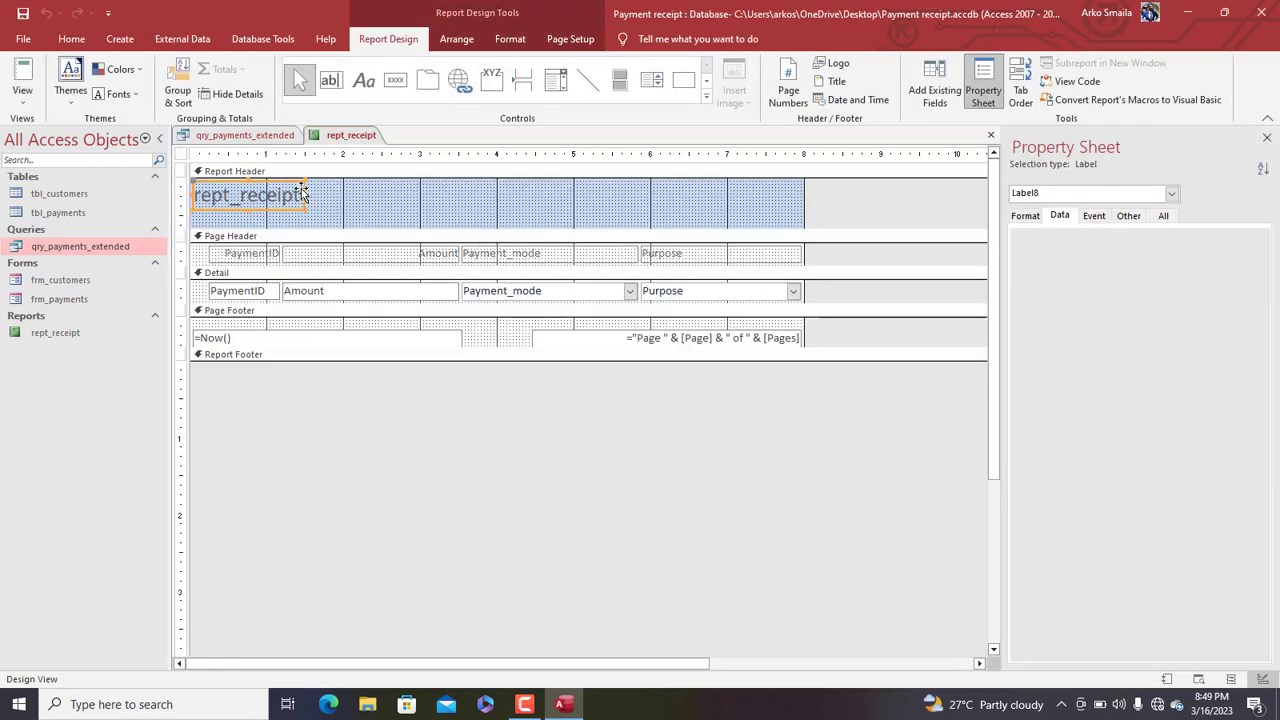
Delete the rept_receipt title label and give the Report Header a white fill
key(Delete)
click(506, 197)
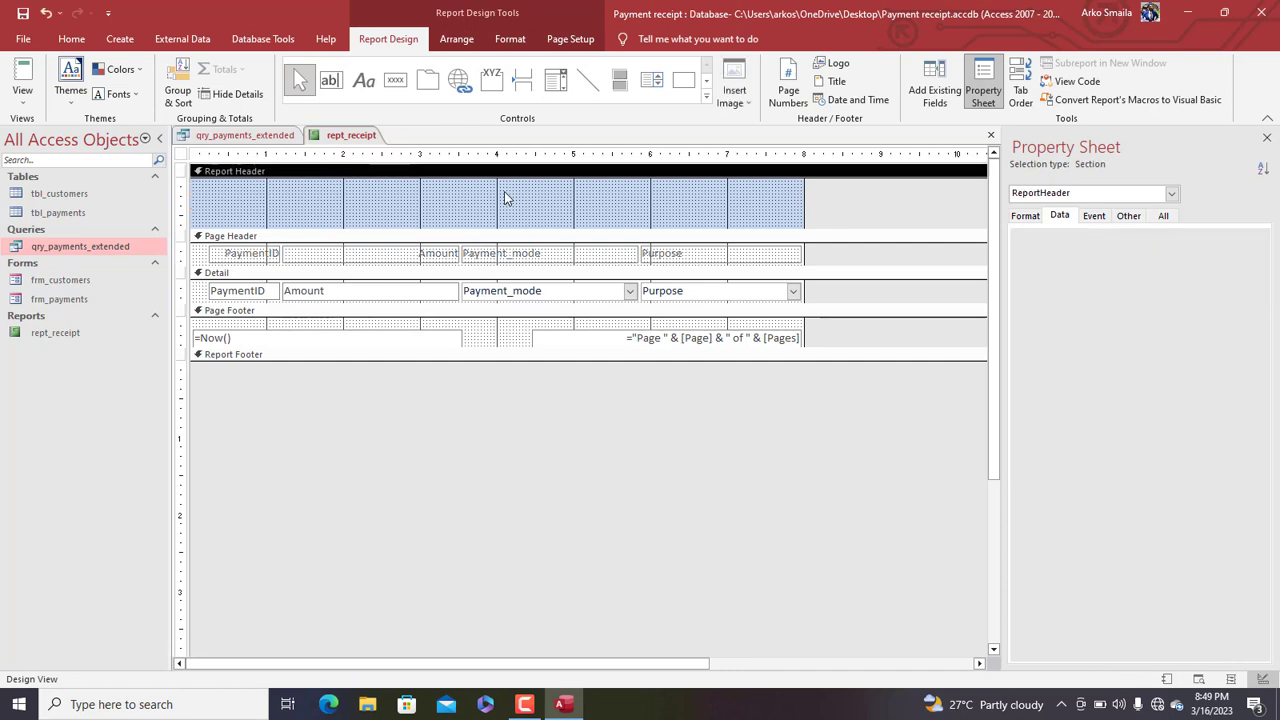
click(526, 42)
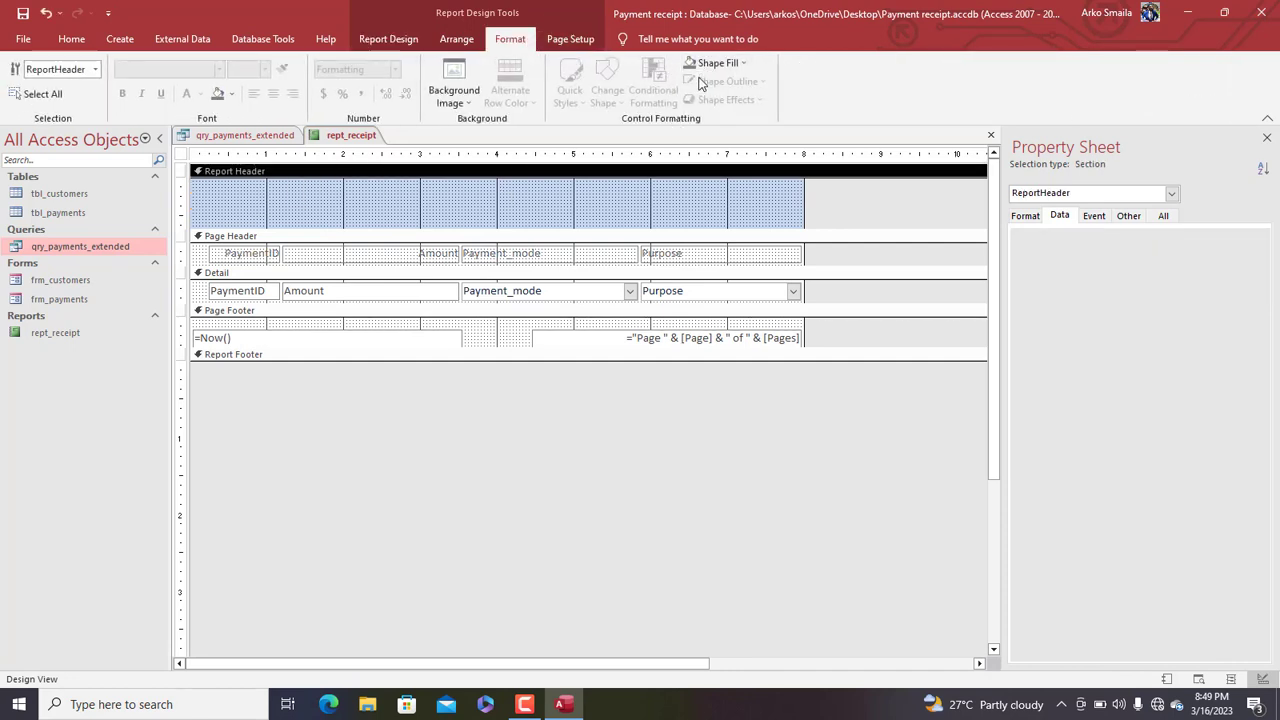
click(712, 63)
click(690, 119)
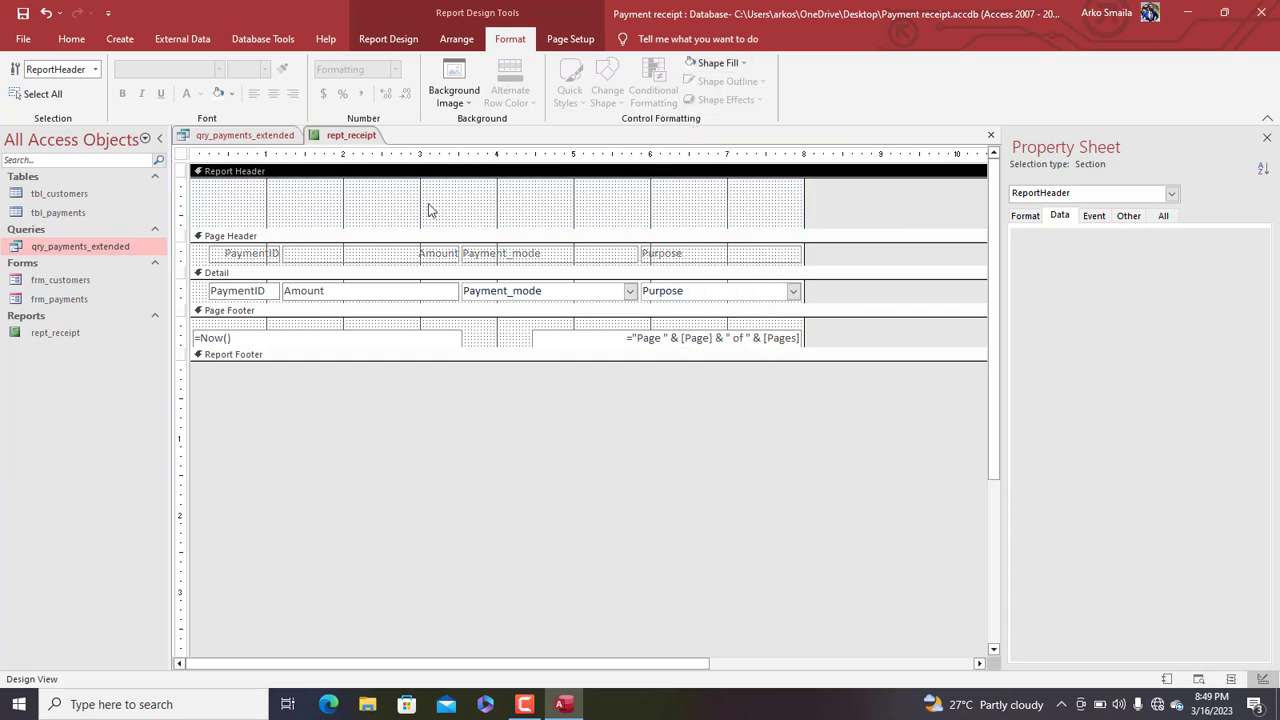
Shift the Amount and Payment_mode columns left and narrow Payment_mode
drag(430, 210, 373, 290)
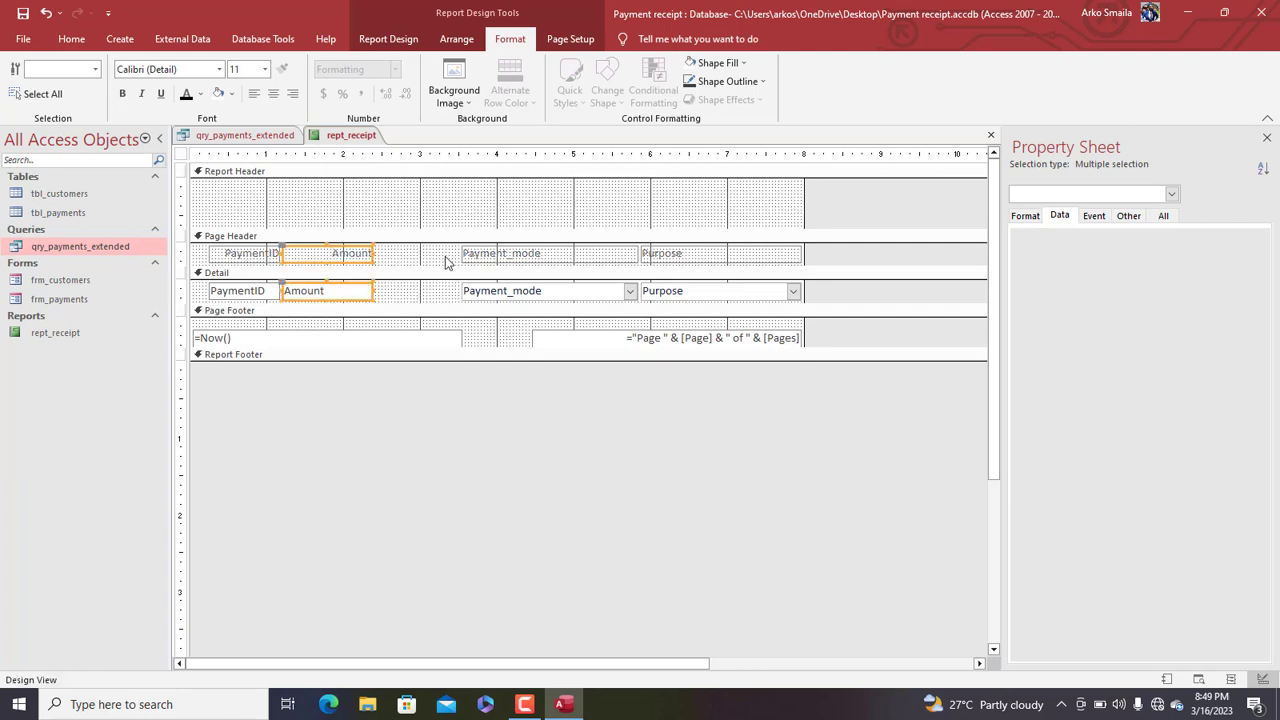
drag(463, 263, 438, 290)
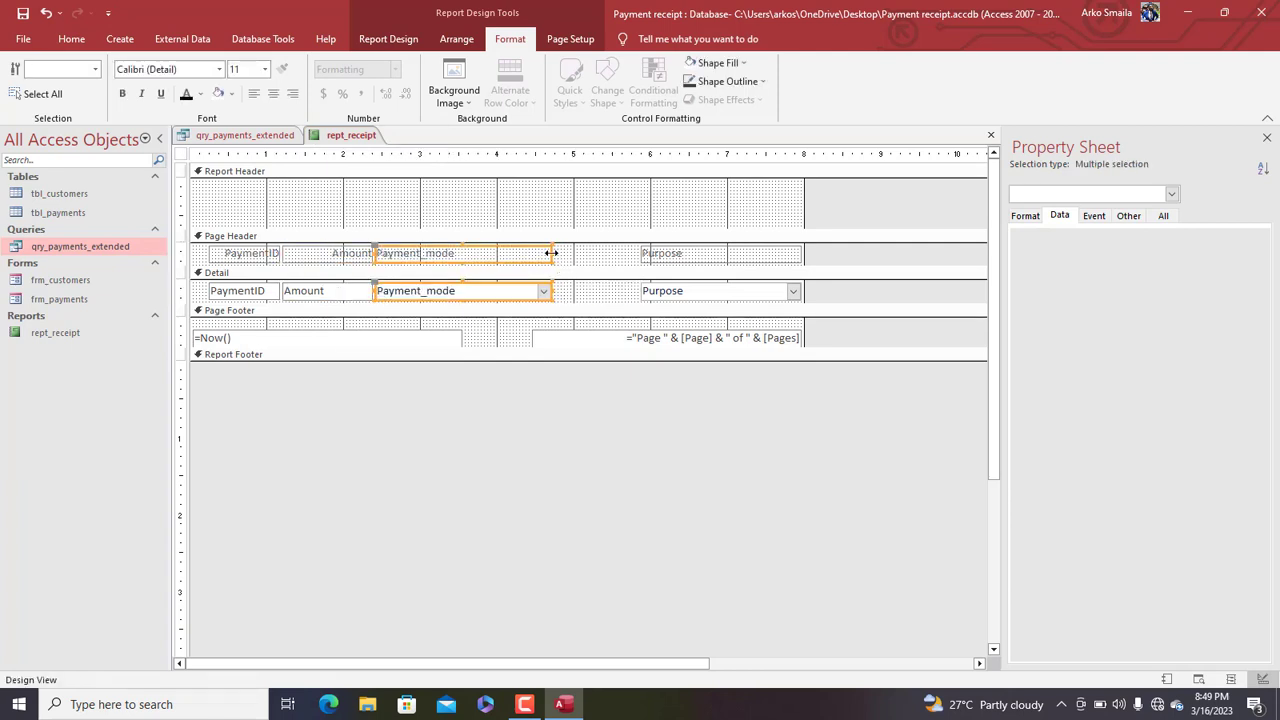
drag(535, 252, 470, 252)
Delete the date and page-number boxes from the Page Footer
click(181, 337)
key(Delete)
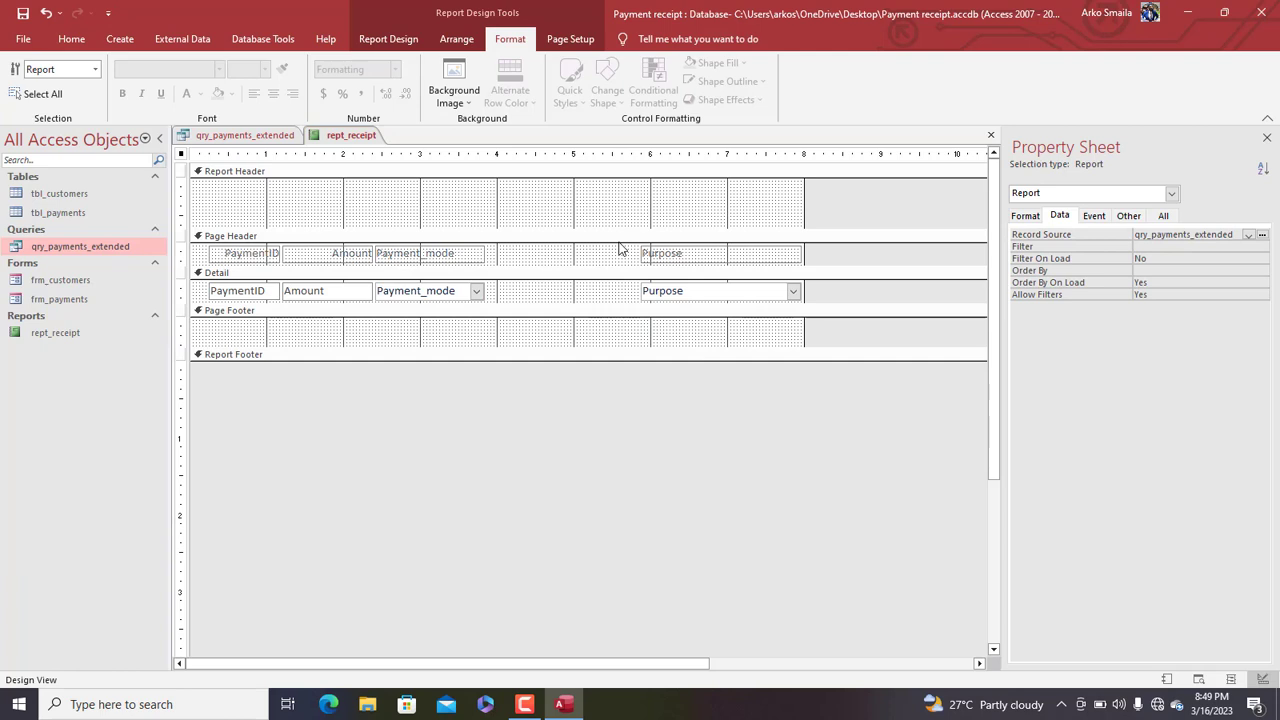
key(ctrl+z)
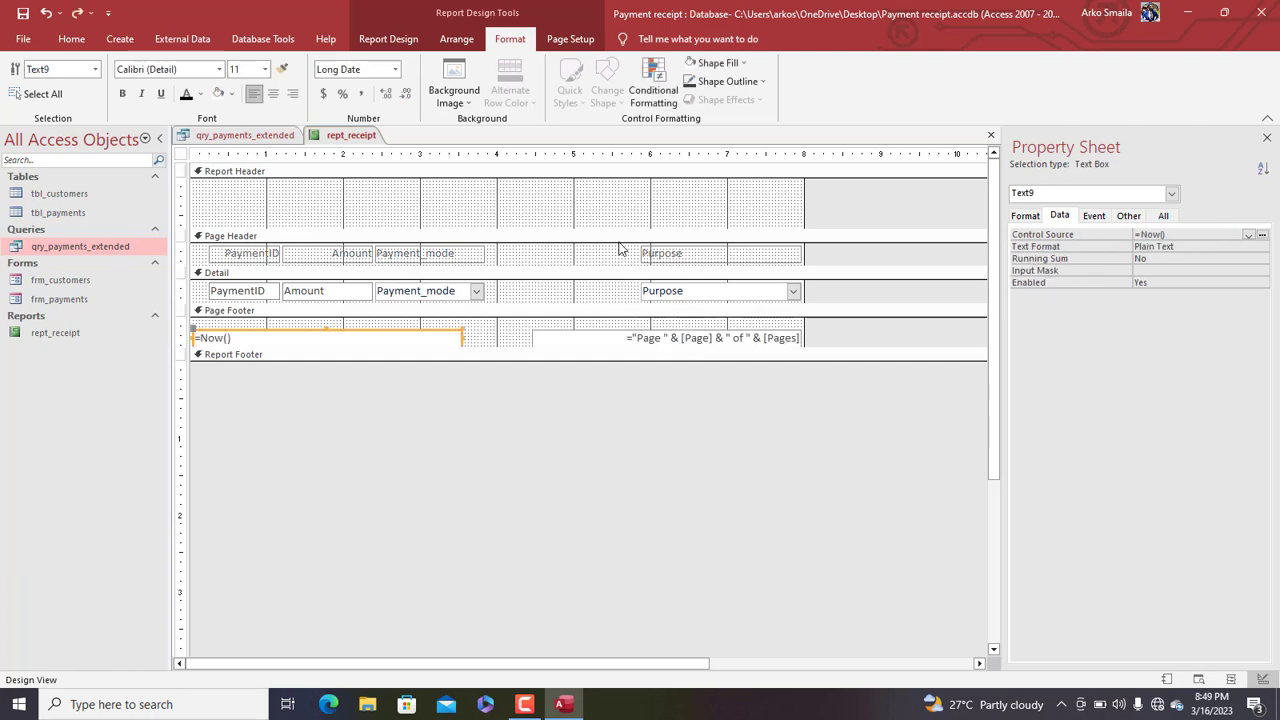
click(181, 341)
key(Delete)
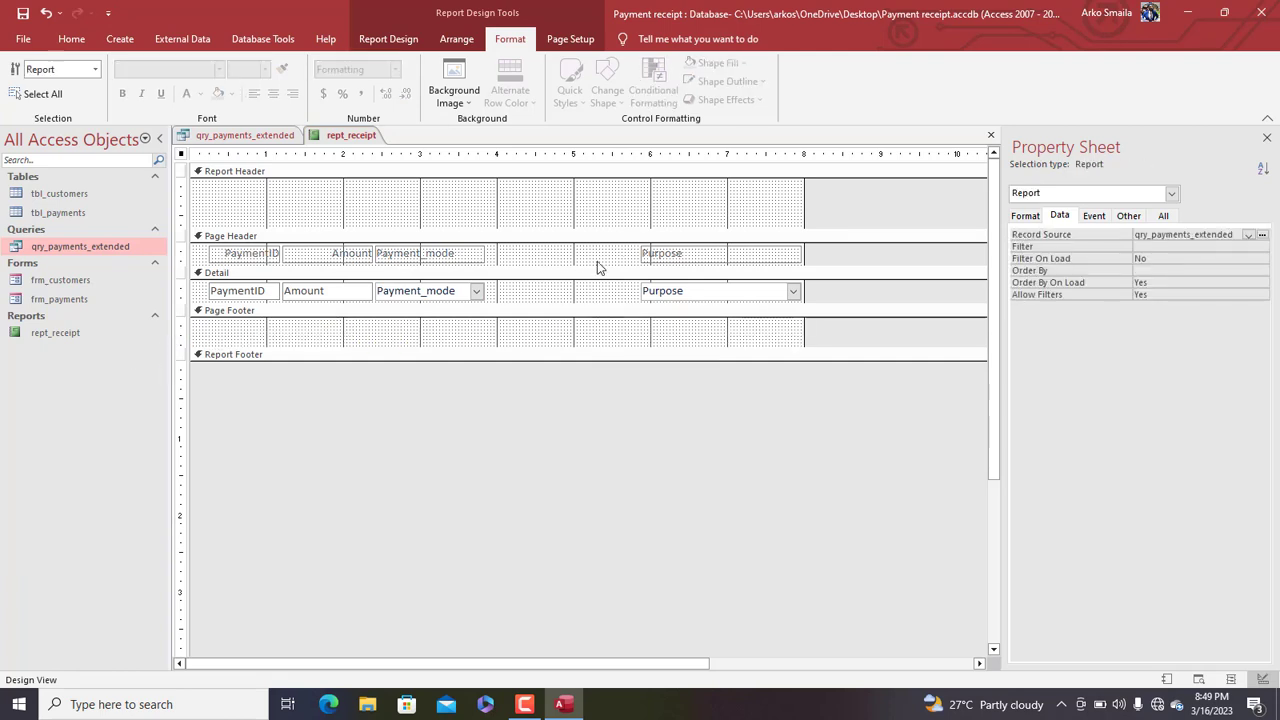
Move Purpose beside Payment_mode, narrow the report, and set all columns to size 12
drag(601, 257, 536, 294)
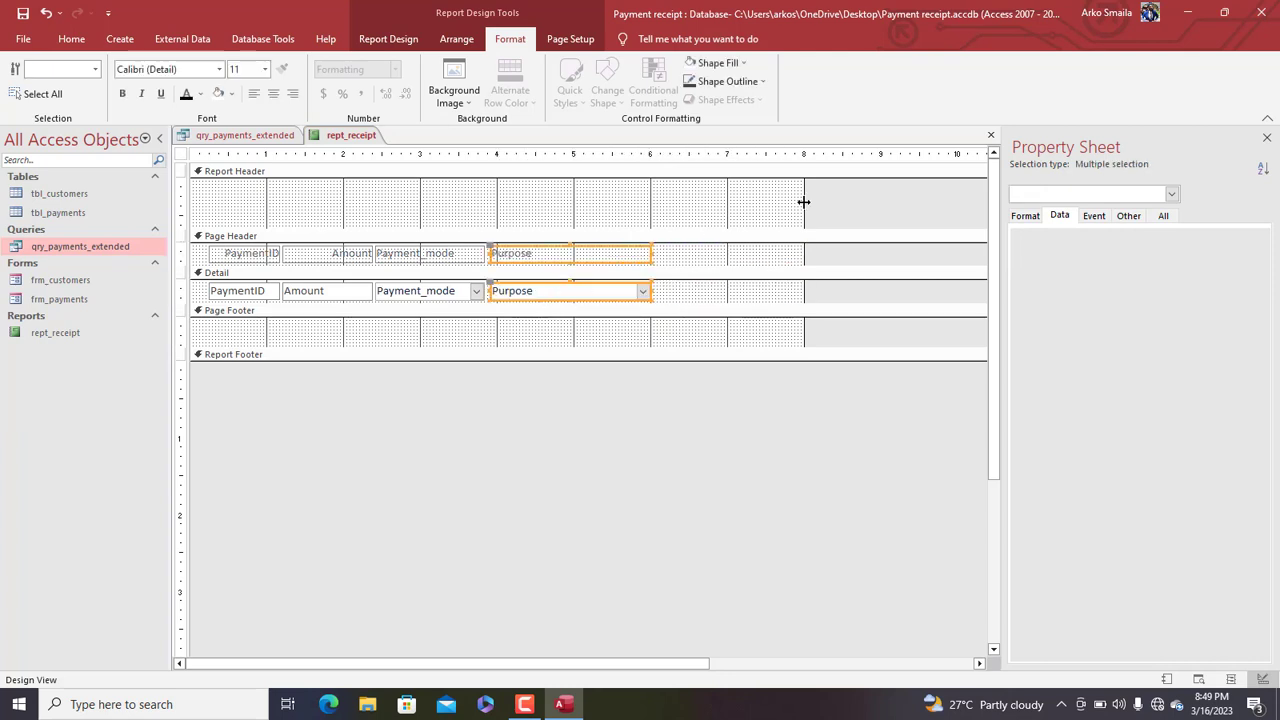
drag(803, 201, 662, 208)
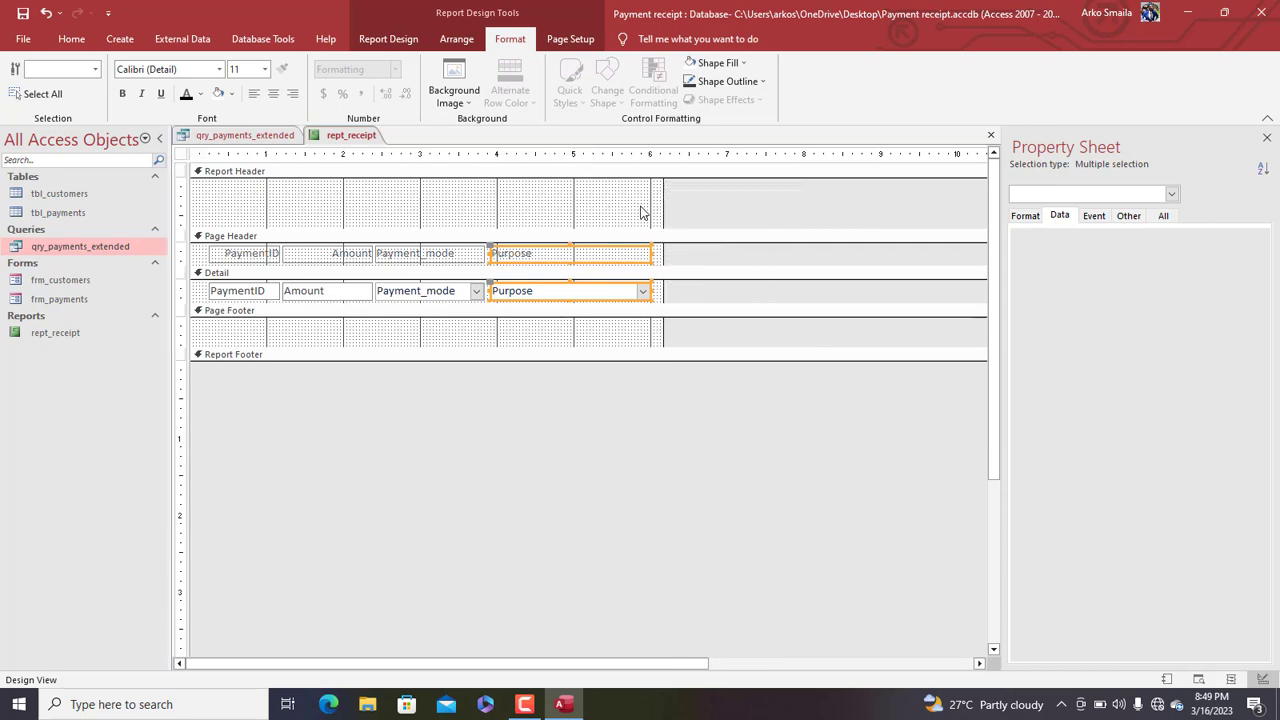
drag(640, 153, 226, 153)
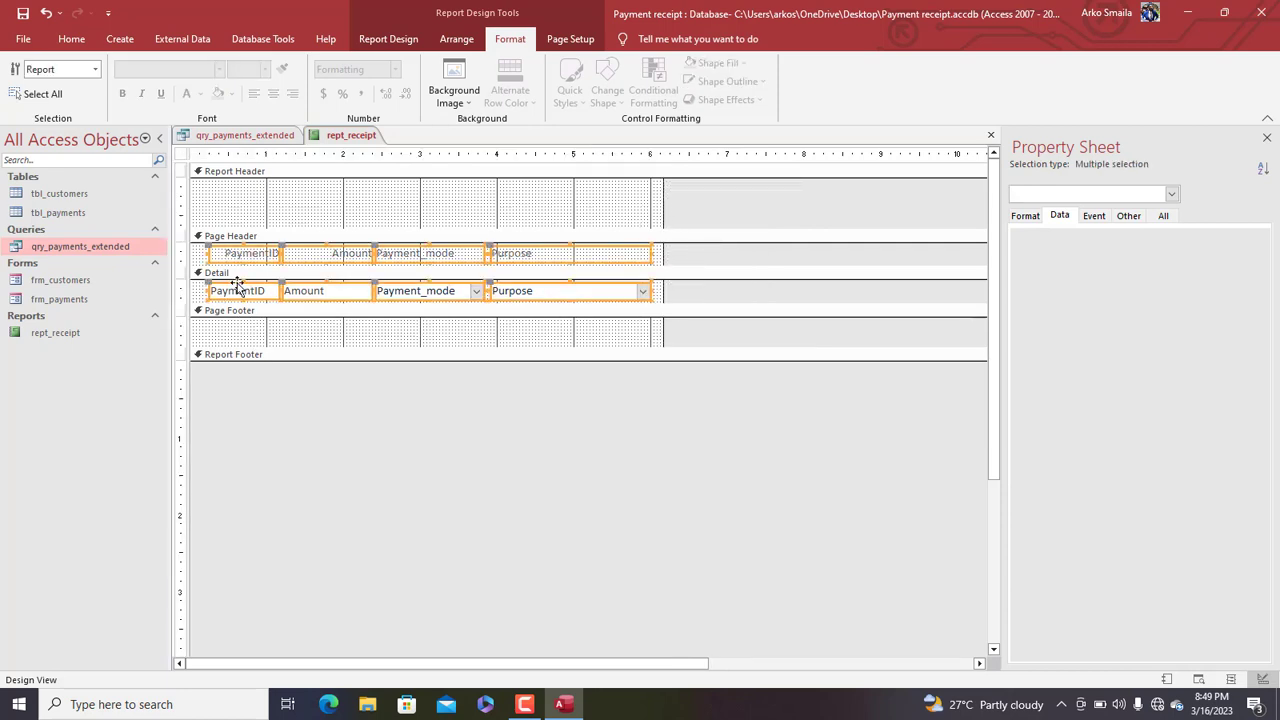
click(264, 70)
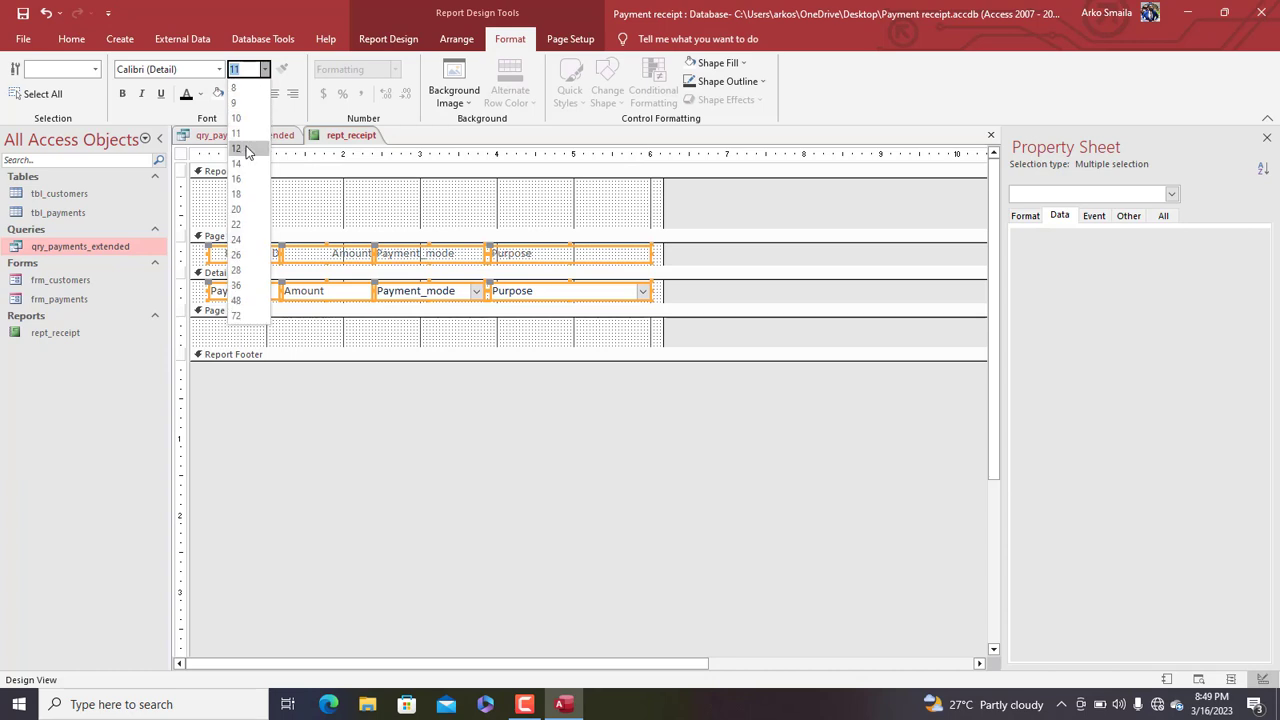
click(244, 148)
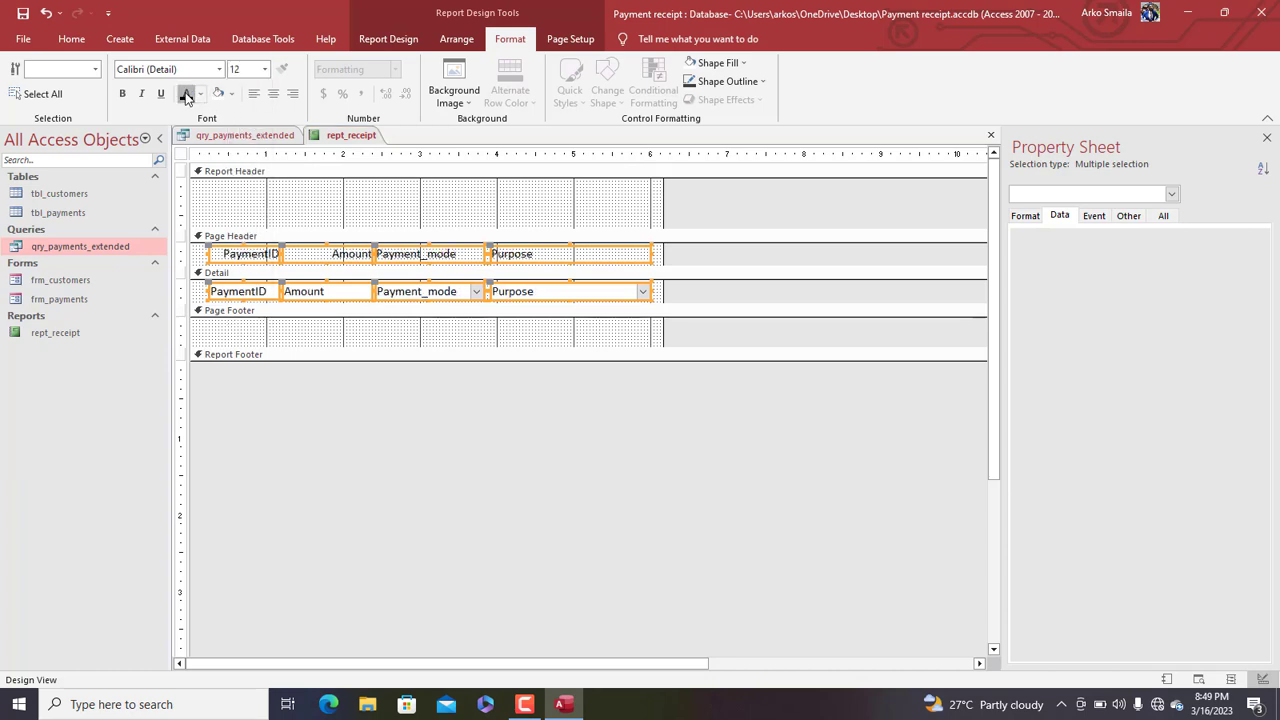
click(252, 180)
Make the Page Header column headings bold and centred
click(186, 254)
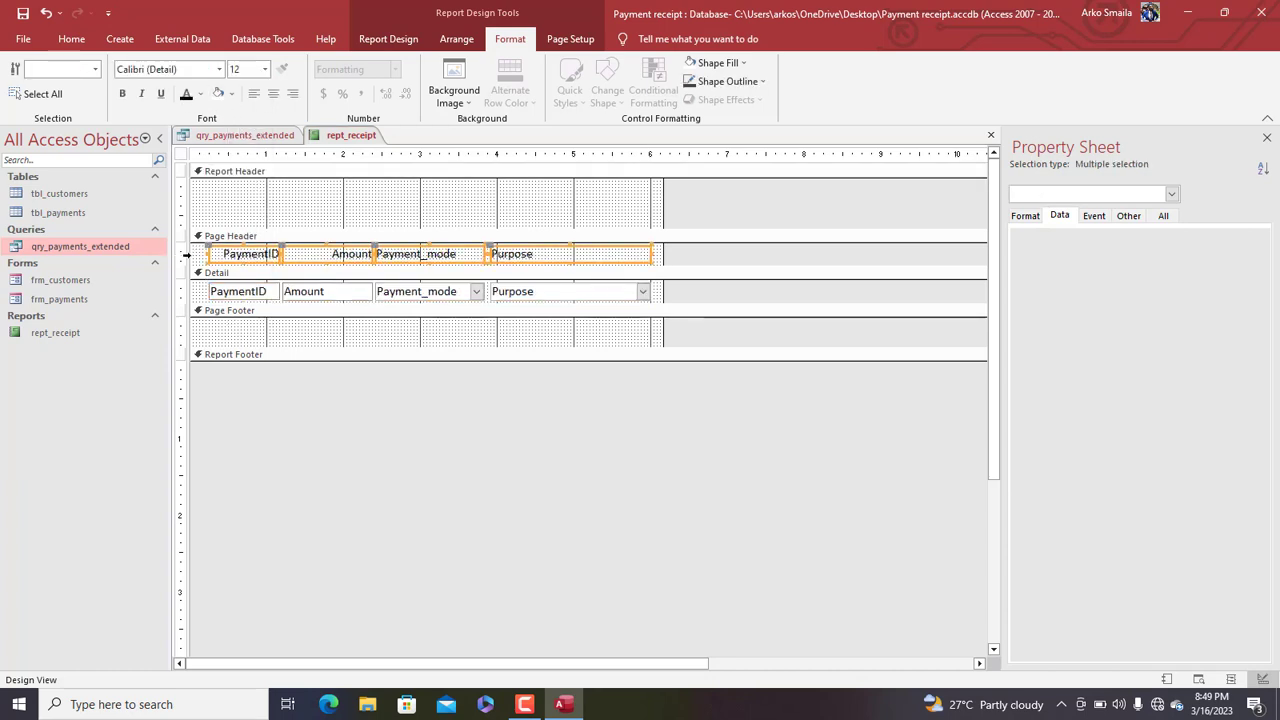
key(ctrl+b)
key(ctrl+e)
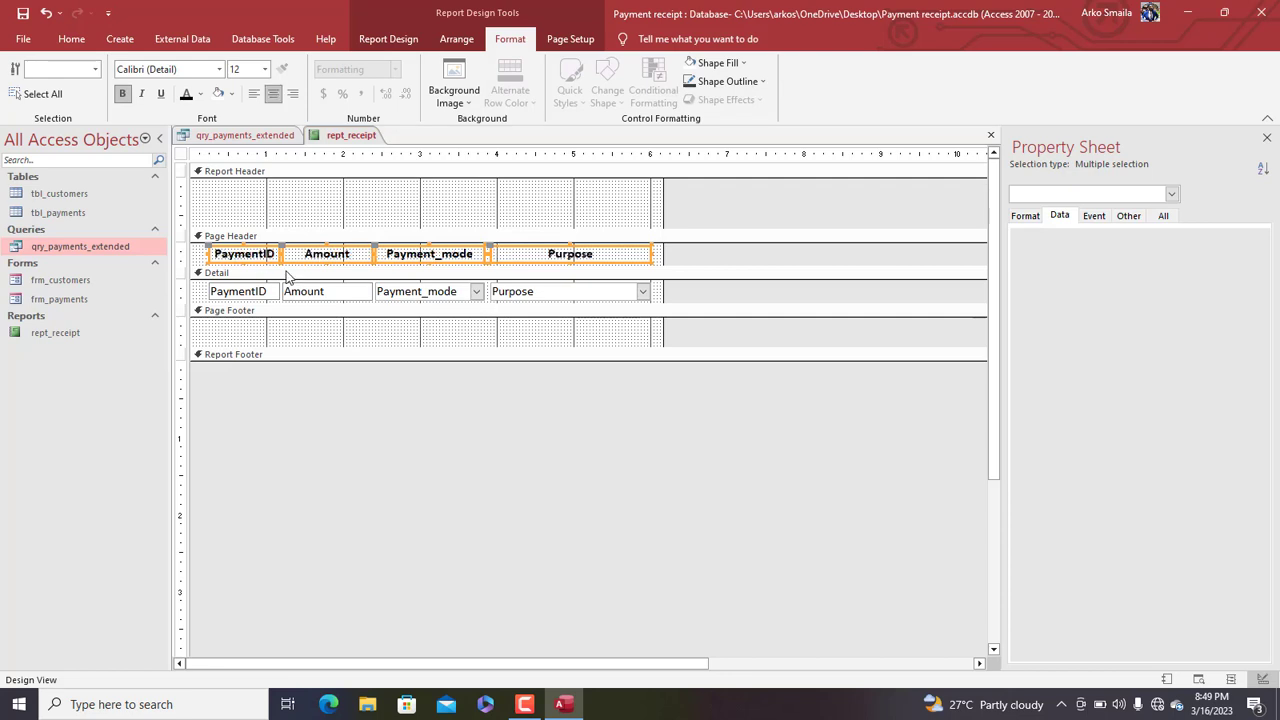
click(183, 291)
click(398, 205)
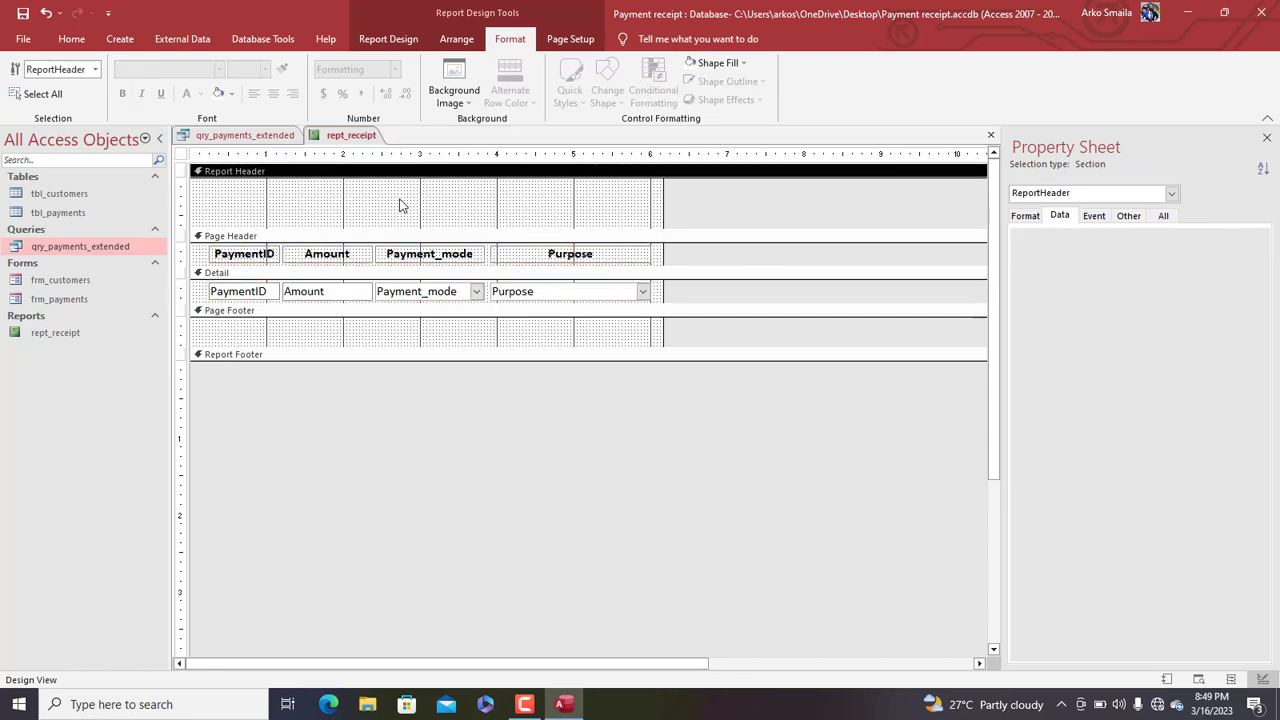
right_click(202, 291)
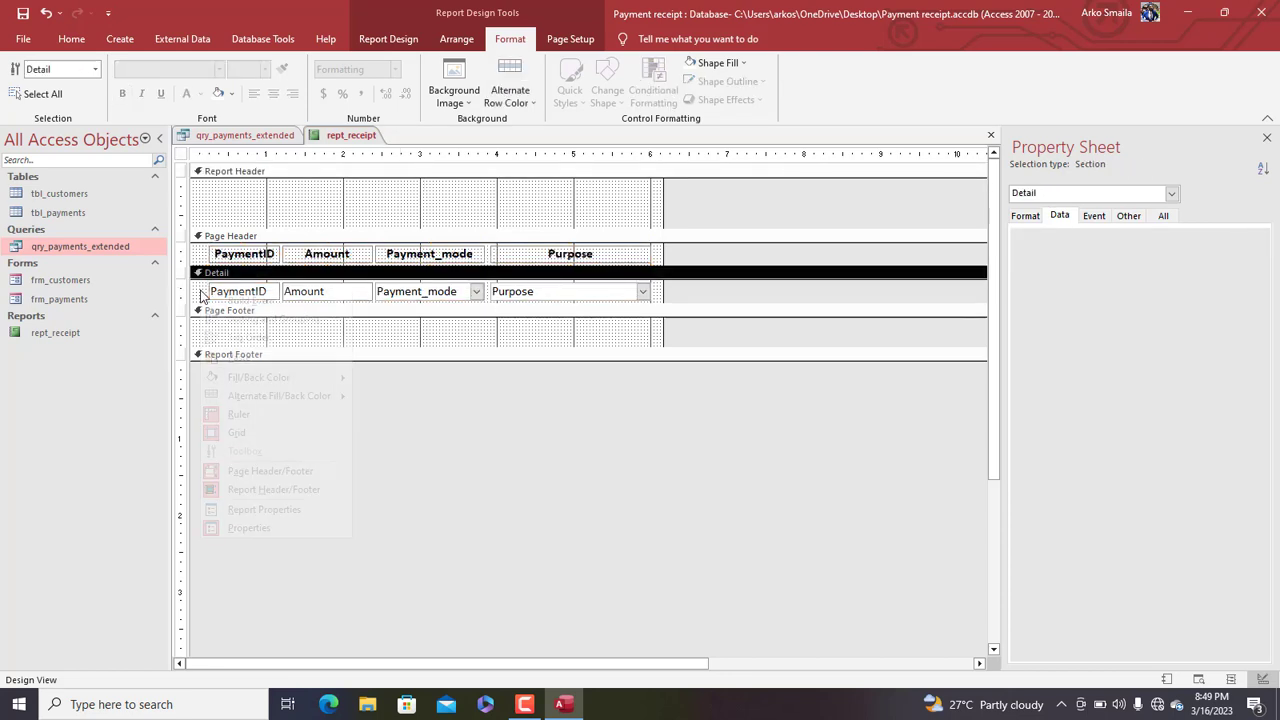
Give the Detail rows an alternate fill colour and make the Report Header taller
mouse_move(288, 394)
click(385, 400)
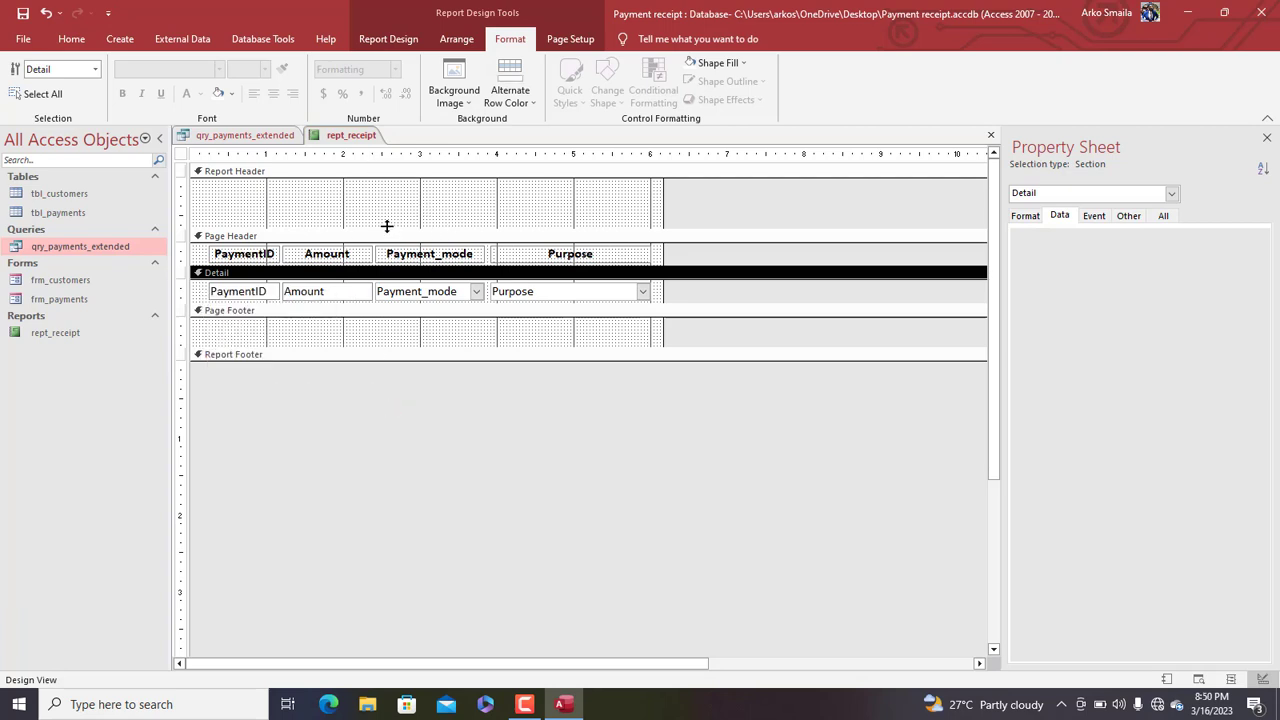
drag(387, 226, 390, 274)
click(349, 340)
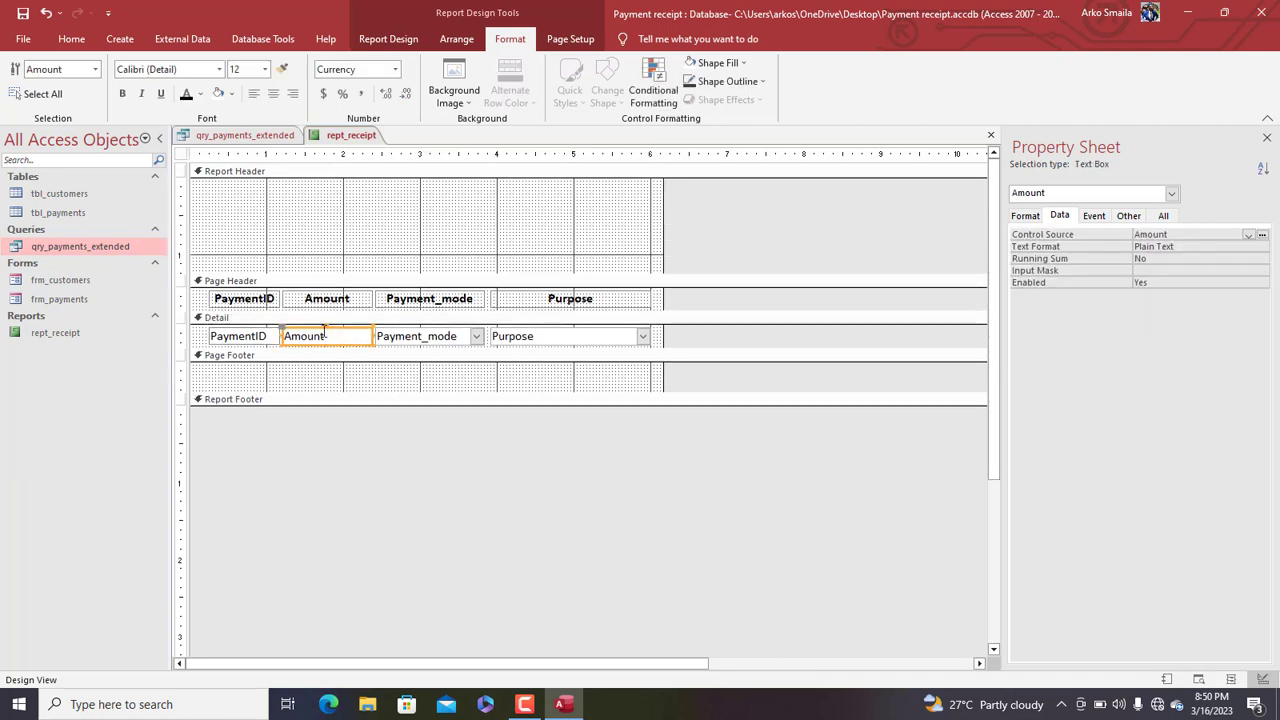
Add a bold =Sum([Amount]) total to the Report Footer with a 'Grand total:' label beside it
click(390, 39)
click(222, 69)
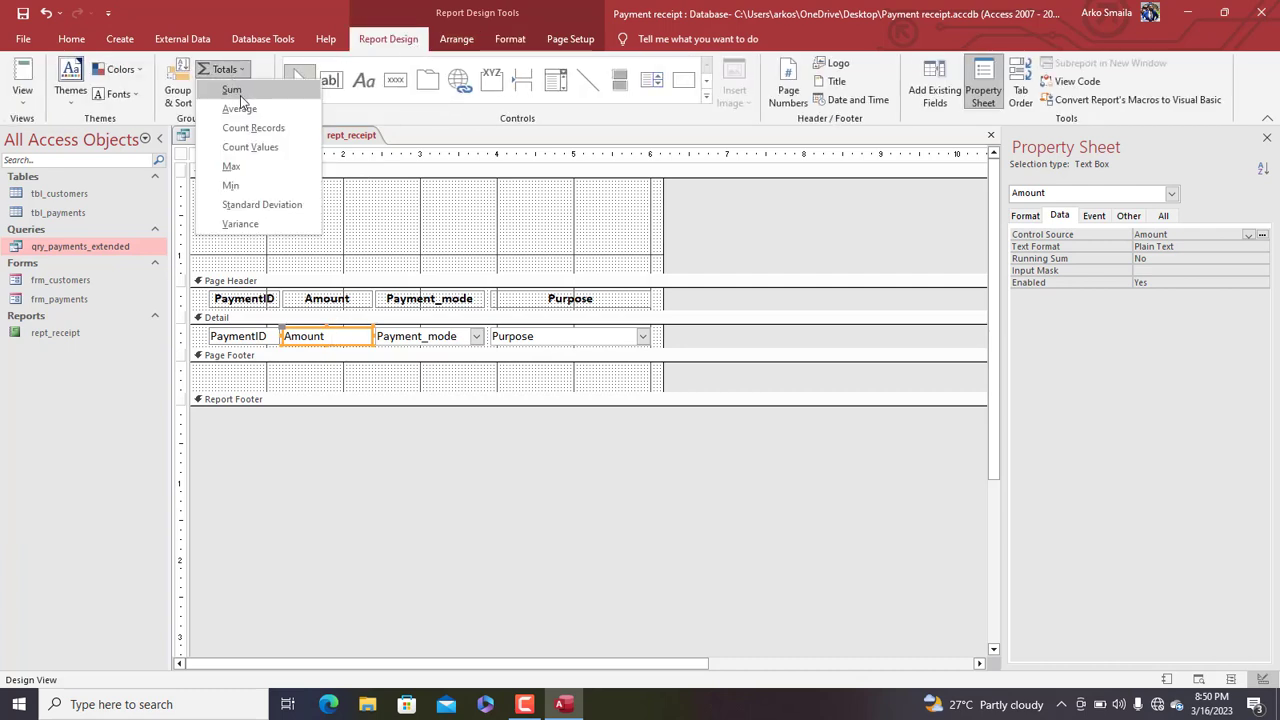
click(236, 91)
click(332, 415)
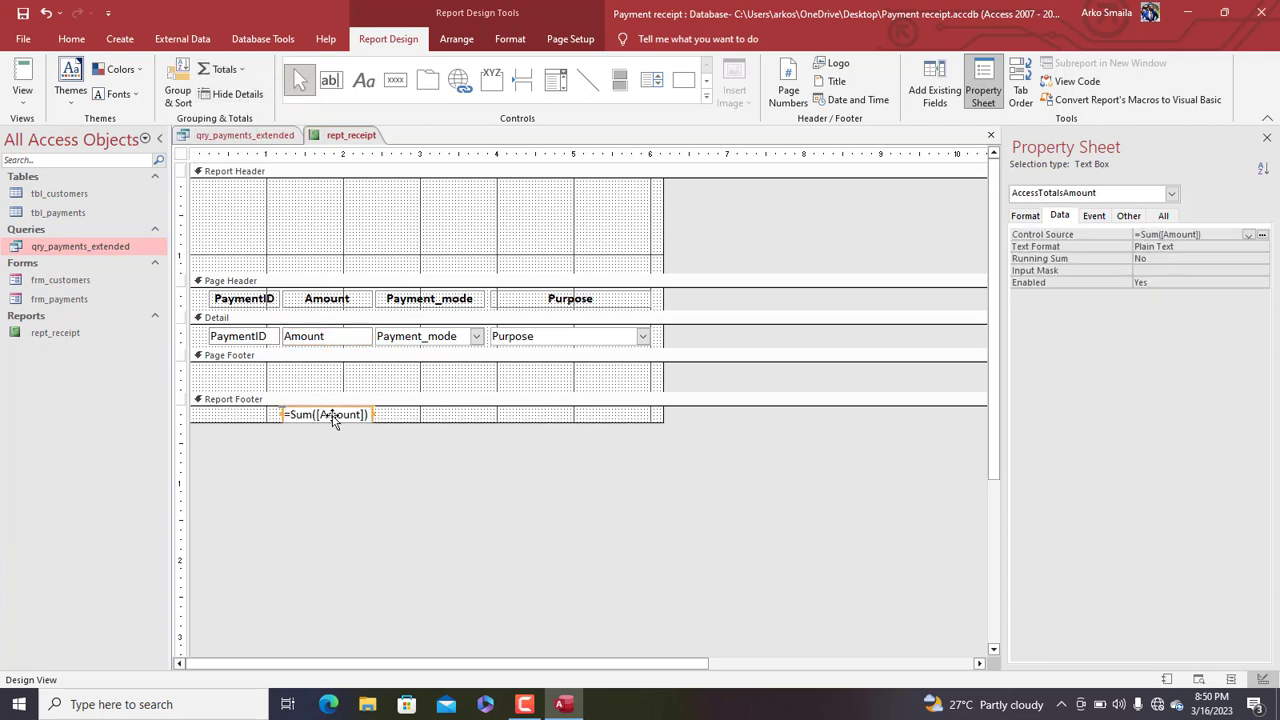
click(270, 416)
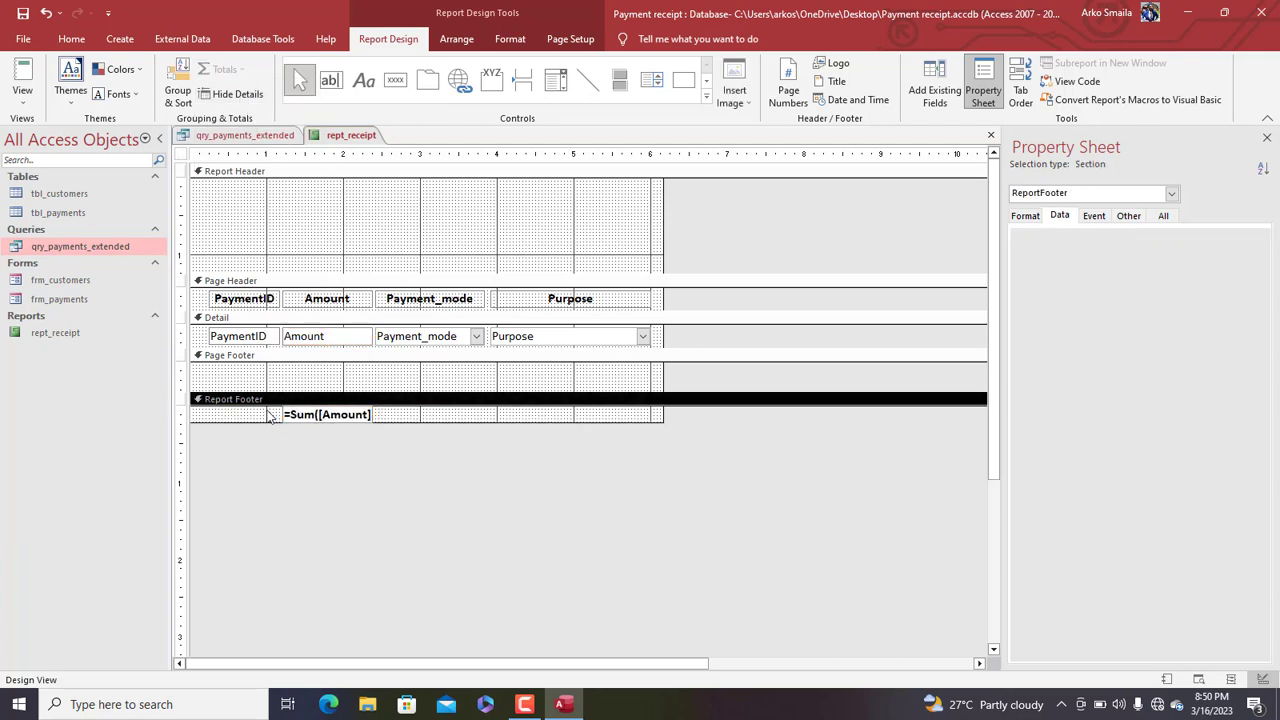
click(363, 80)
drag(200, 406, 284, 424)
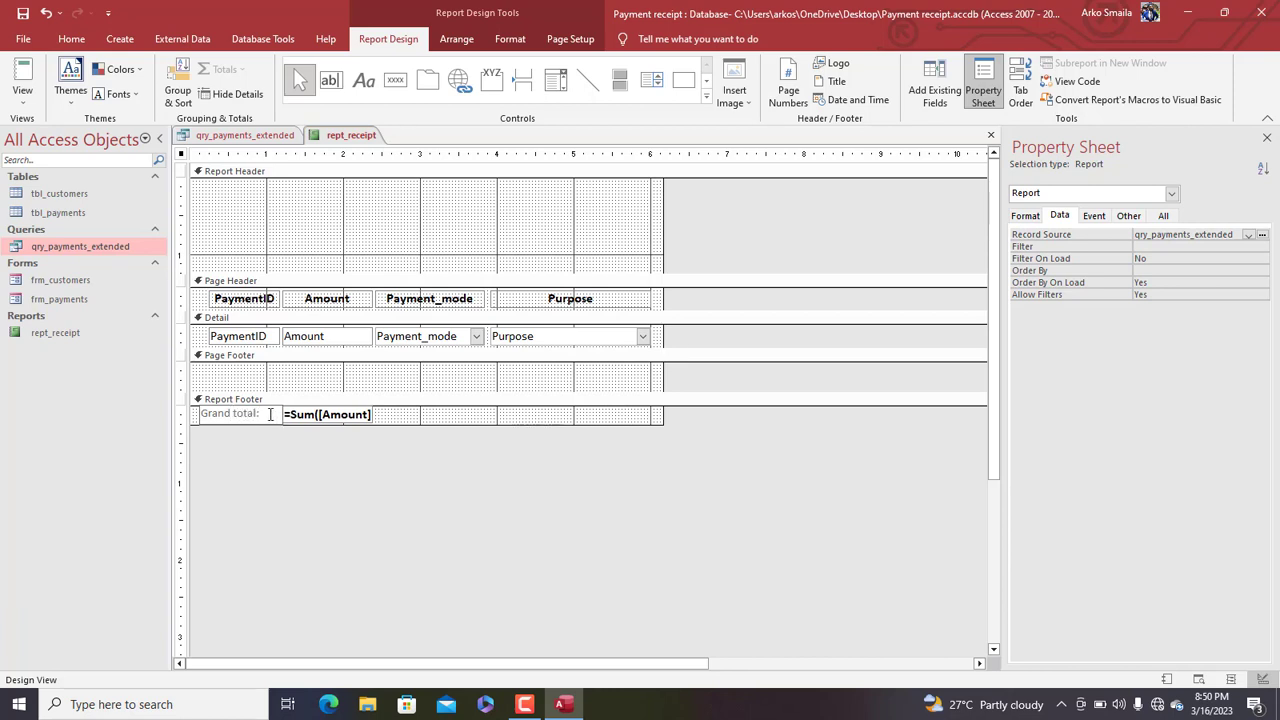
Make the Grand total label in the Report Footer bold
click(420, 416)
click(308, 409)
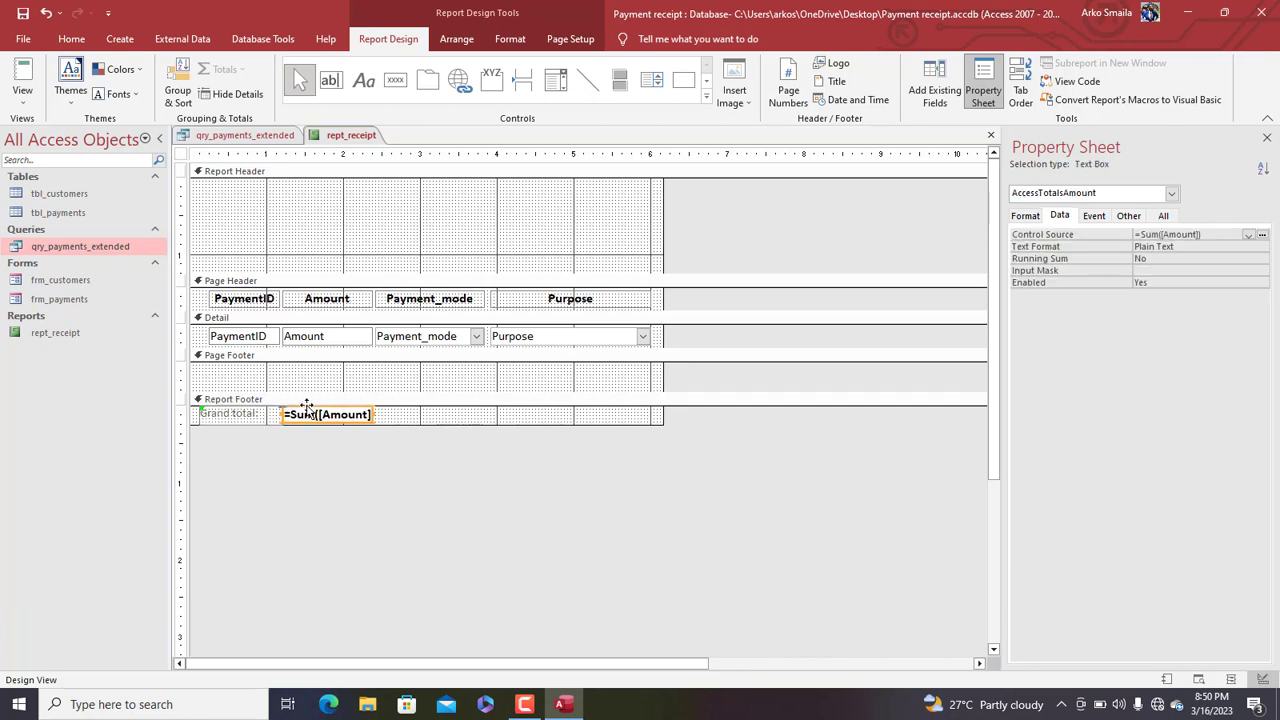
click(271, 416)
click(306, 416)
click(337, 416)
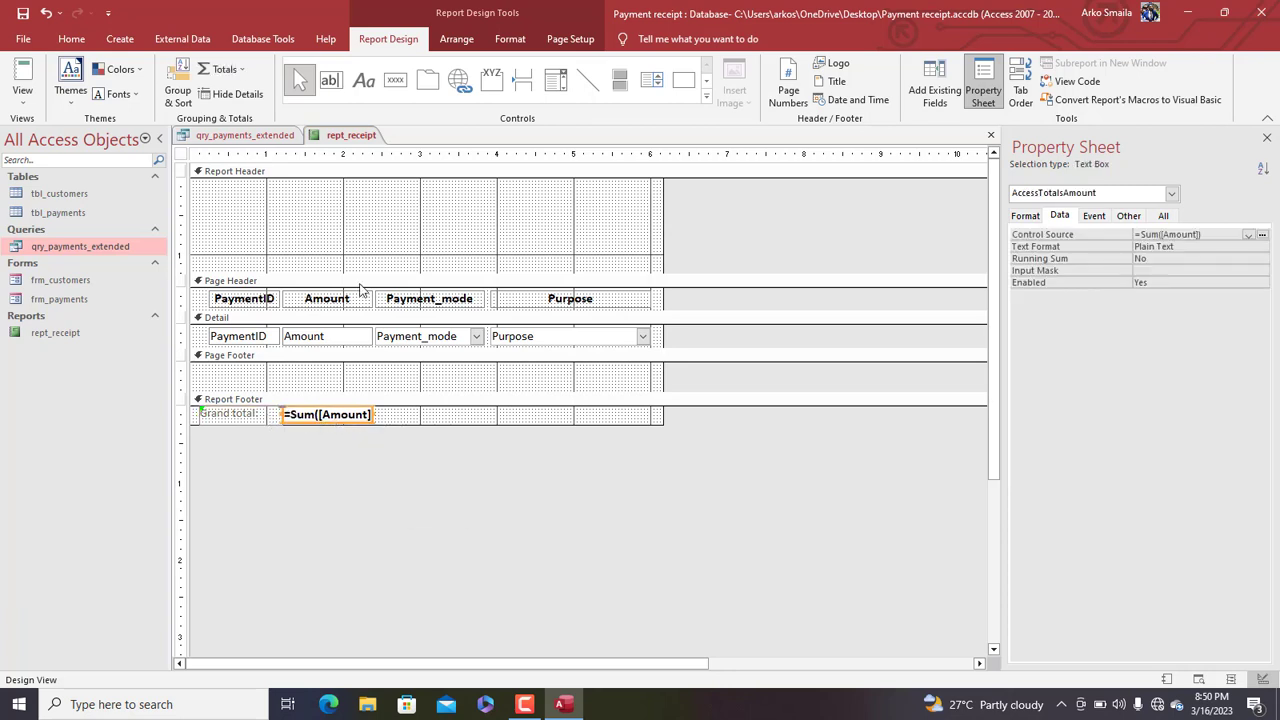
click(510, 38)
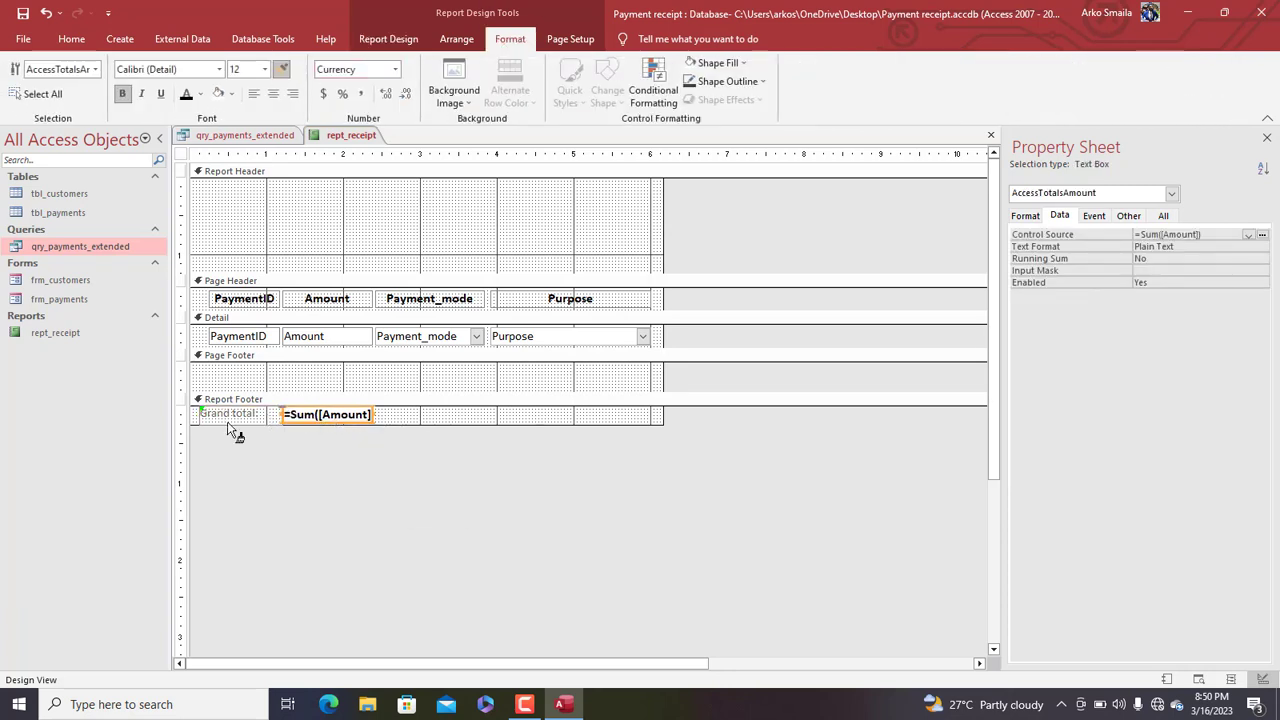
click(260, 415)
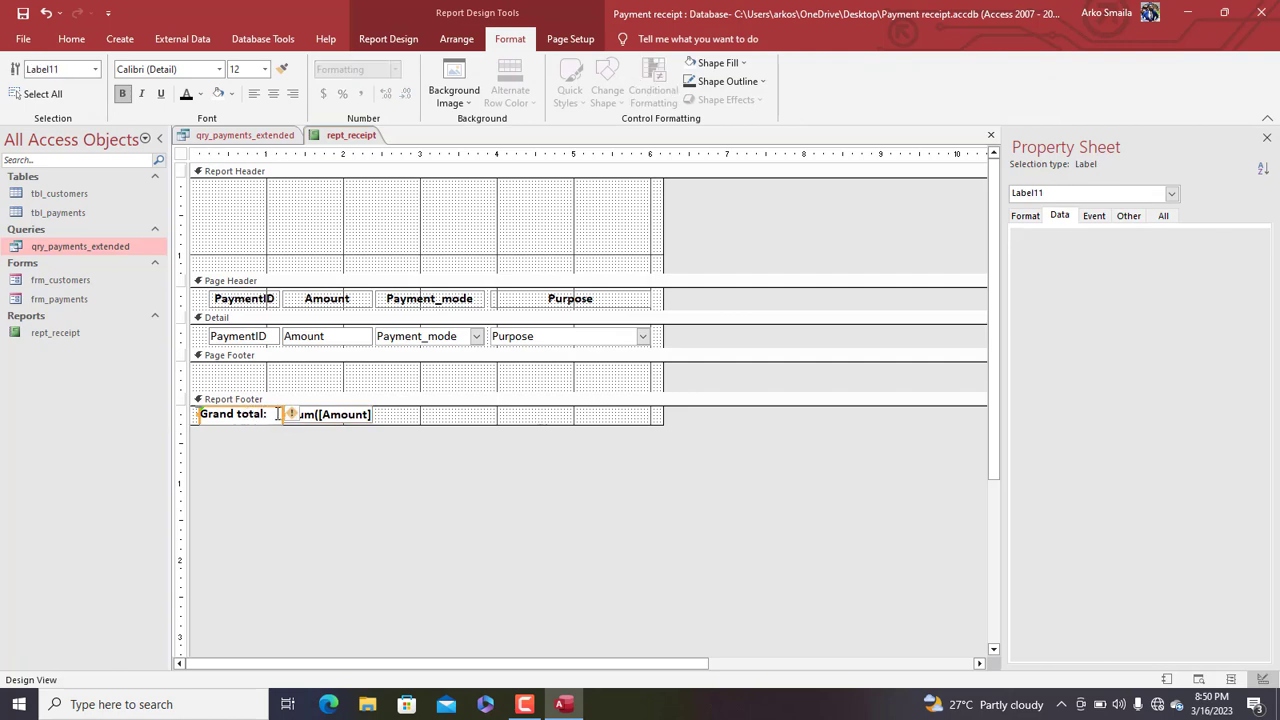
Give the total box a green fill with white text and preview it showing $740.00
click(330, 415)
click(718, 62)
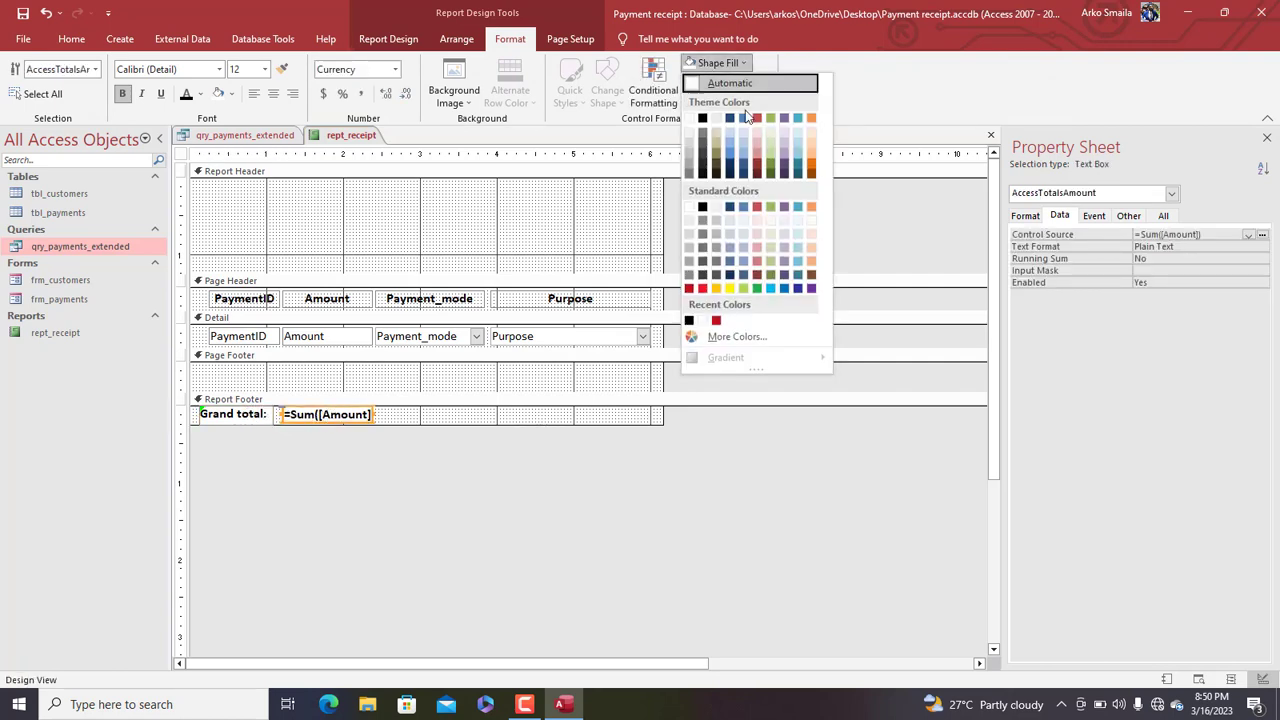
click(770, 119)
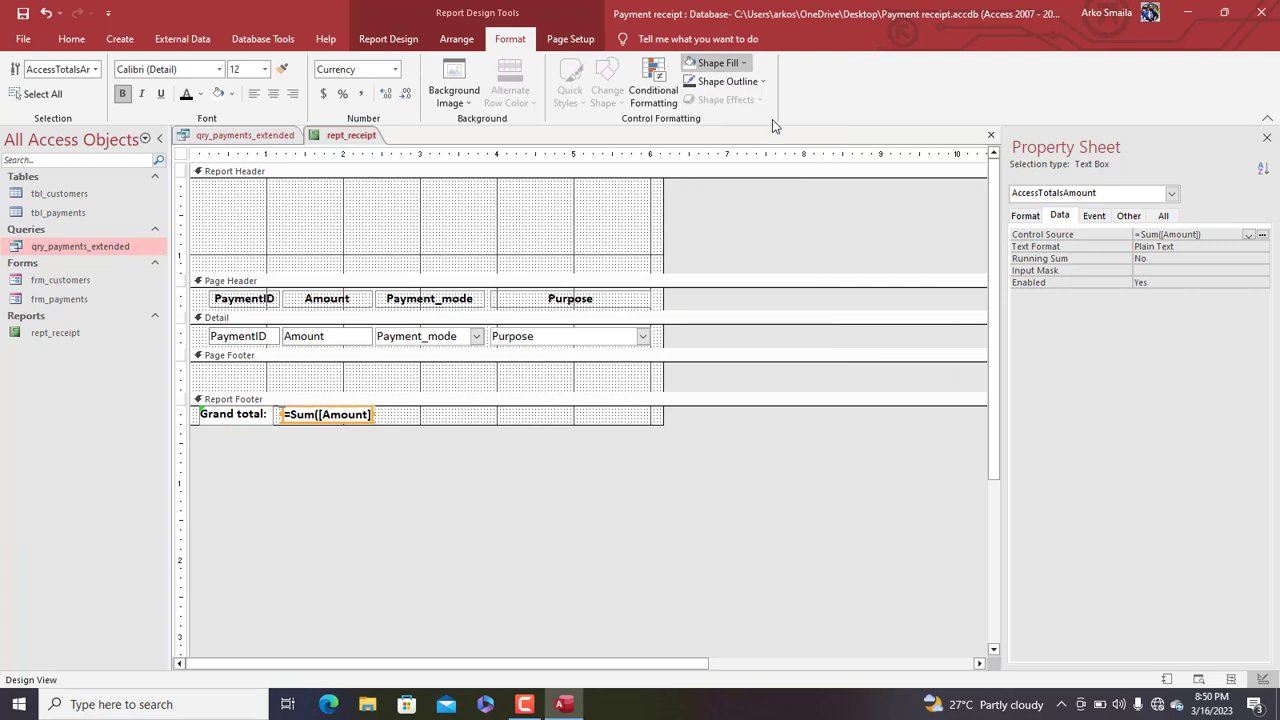
click(200, 93)
click(185, 151)
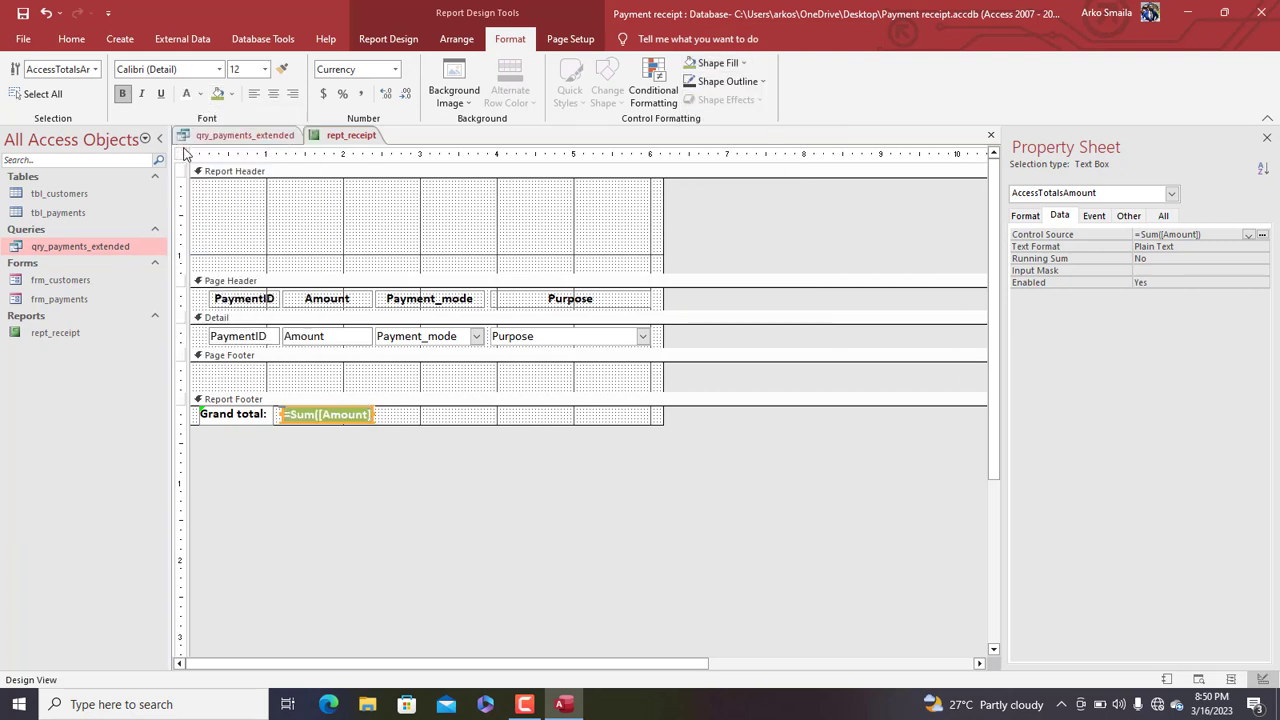
right_click(332, 136)
click(376, 205)
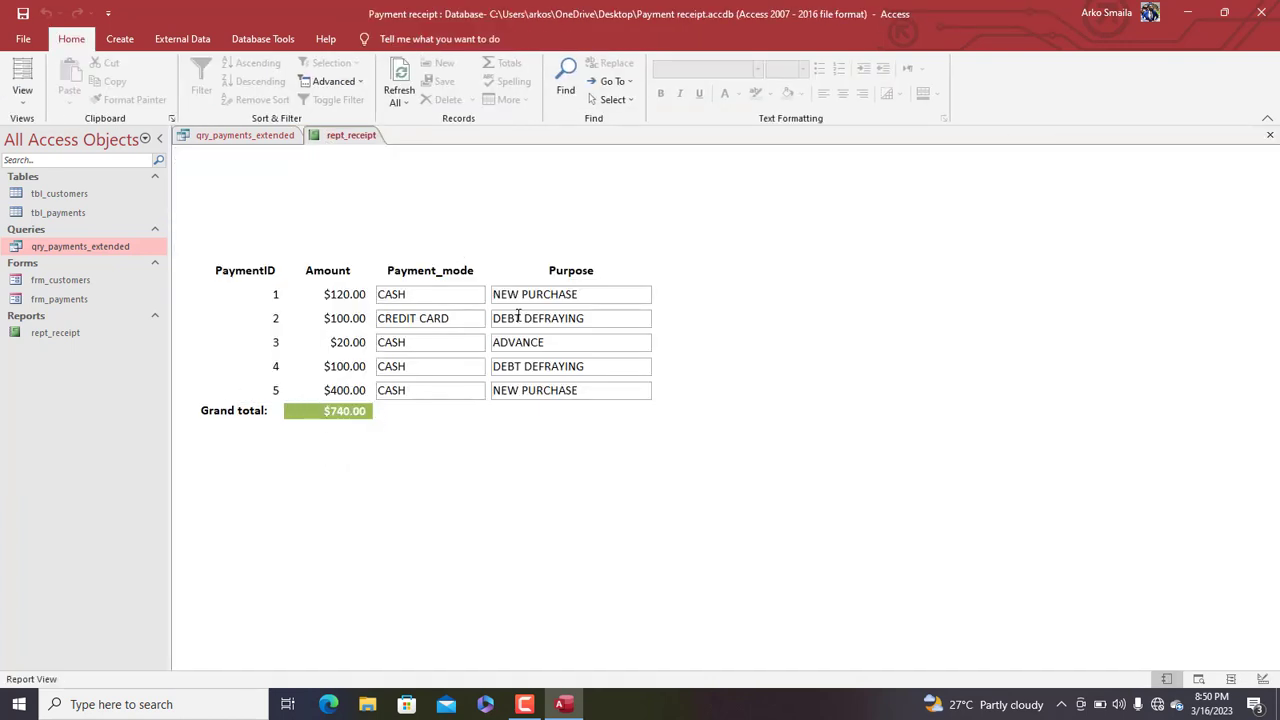
Left-align the PaymentID values, check them in Report View, then return to Design View
right_click(533, 211)
click(585, 246)
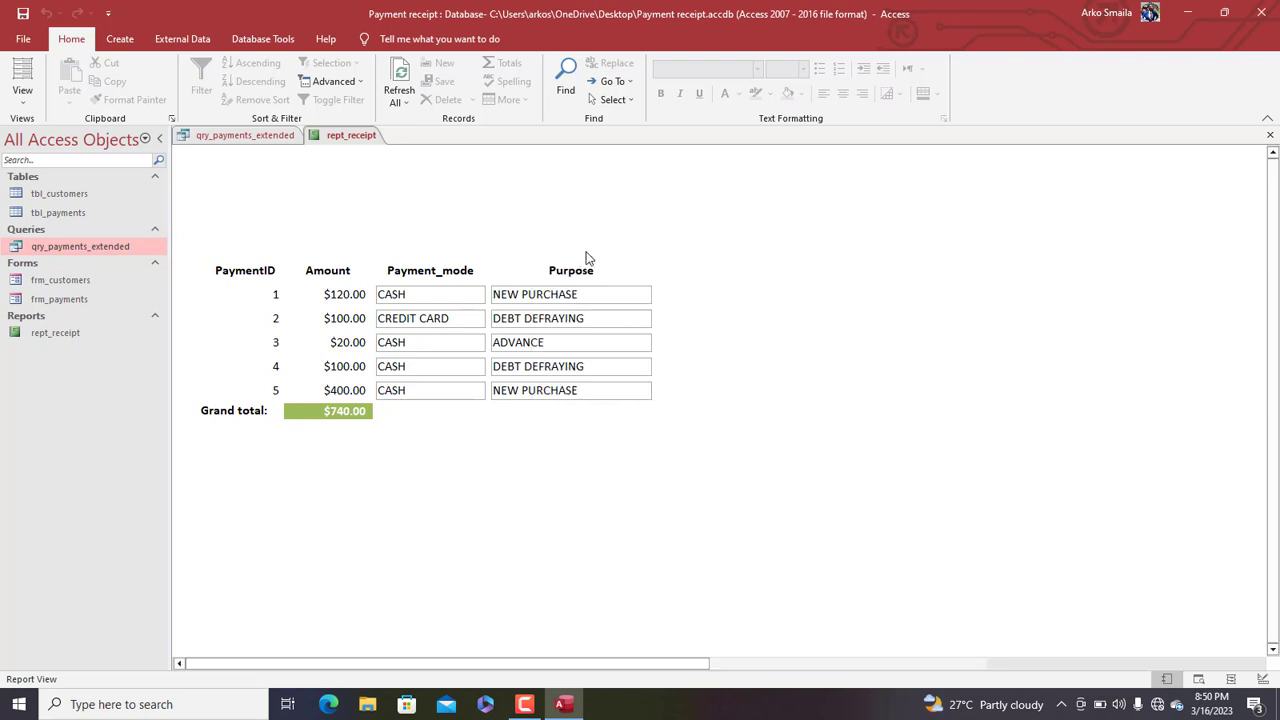
click(264, 341)
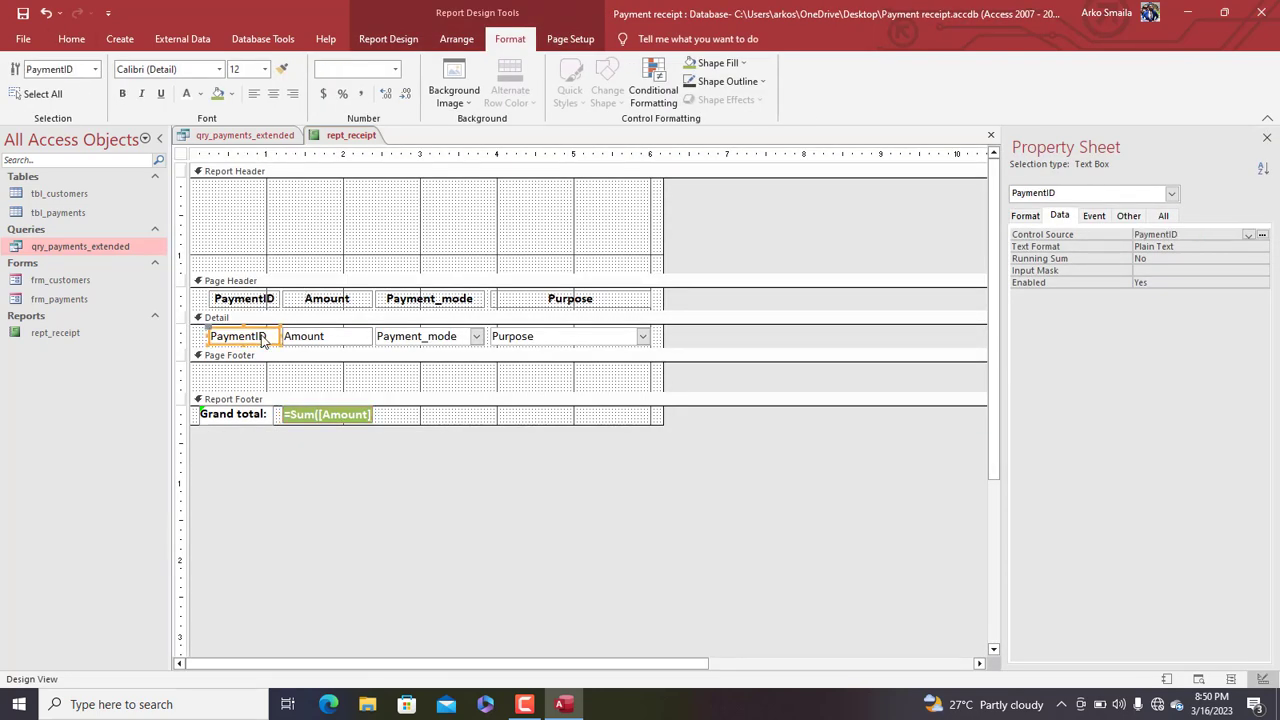
click(273, 94)
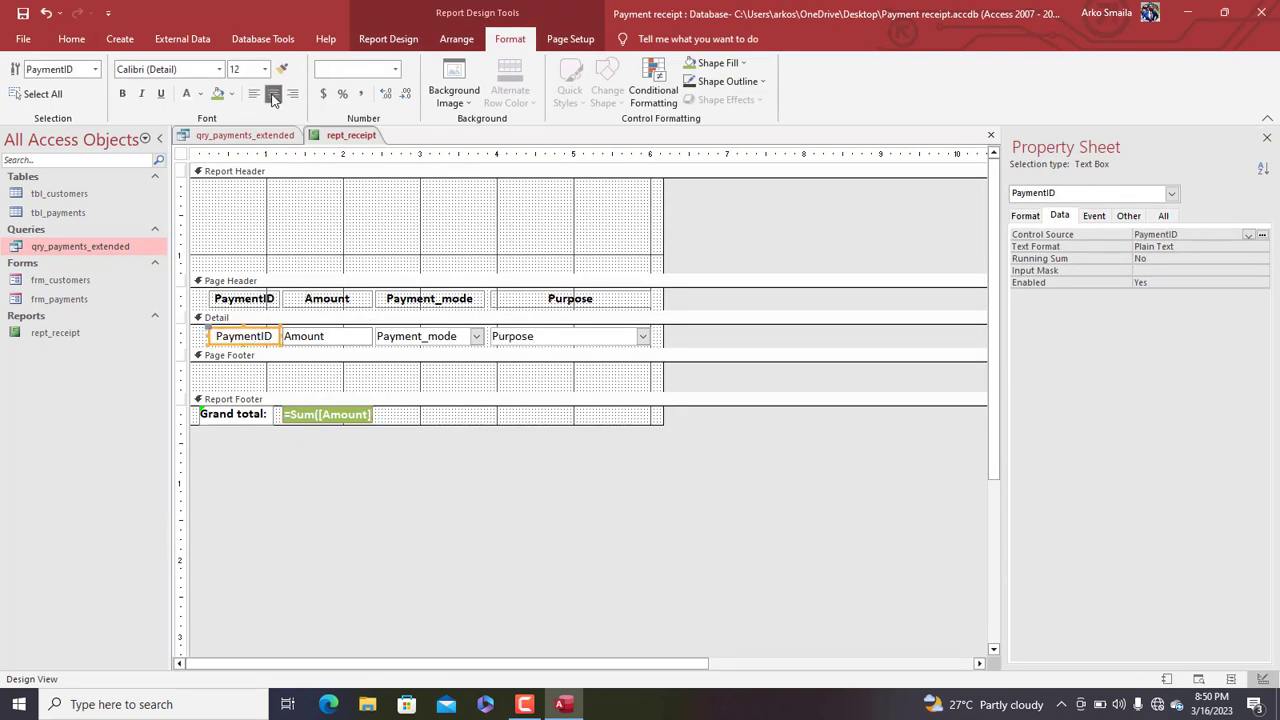
click(254, 94)
right_click(357, 134)
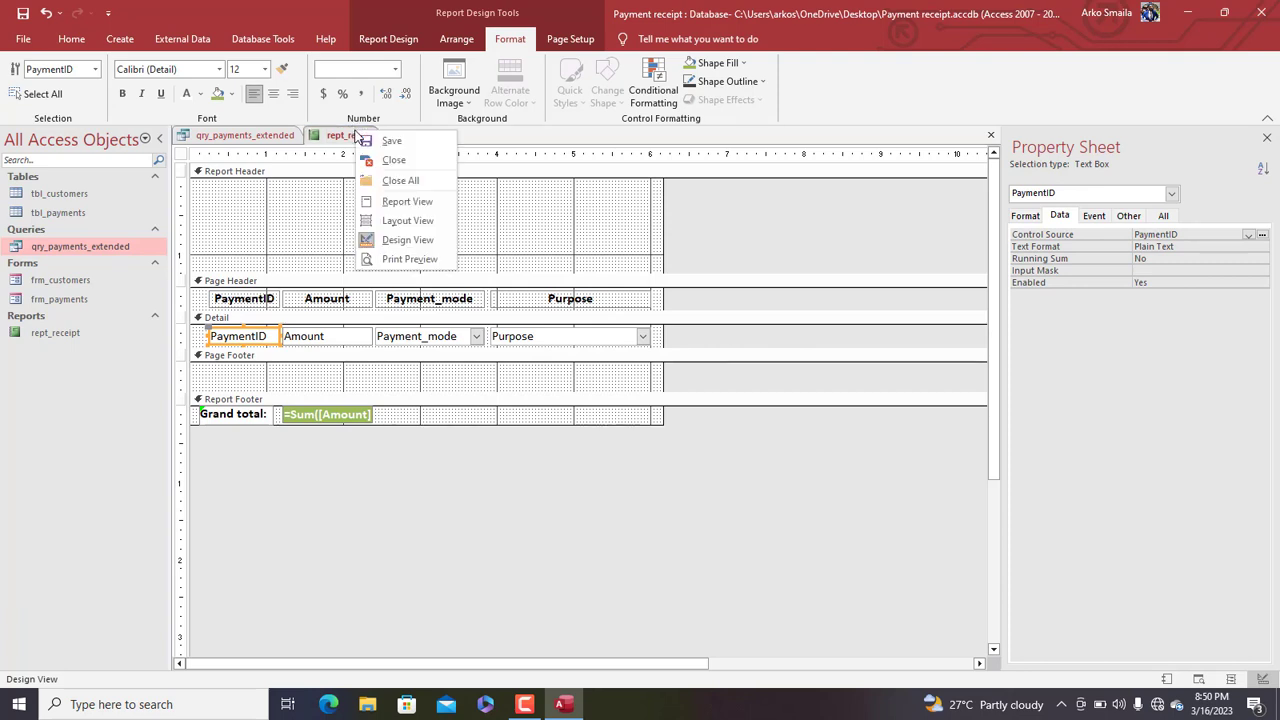
click(385, 203)
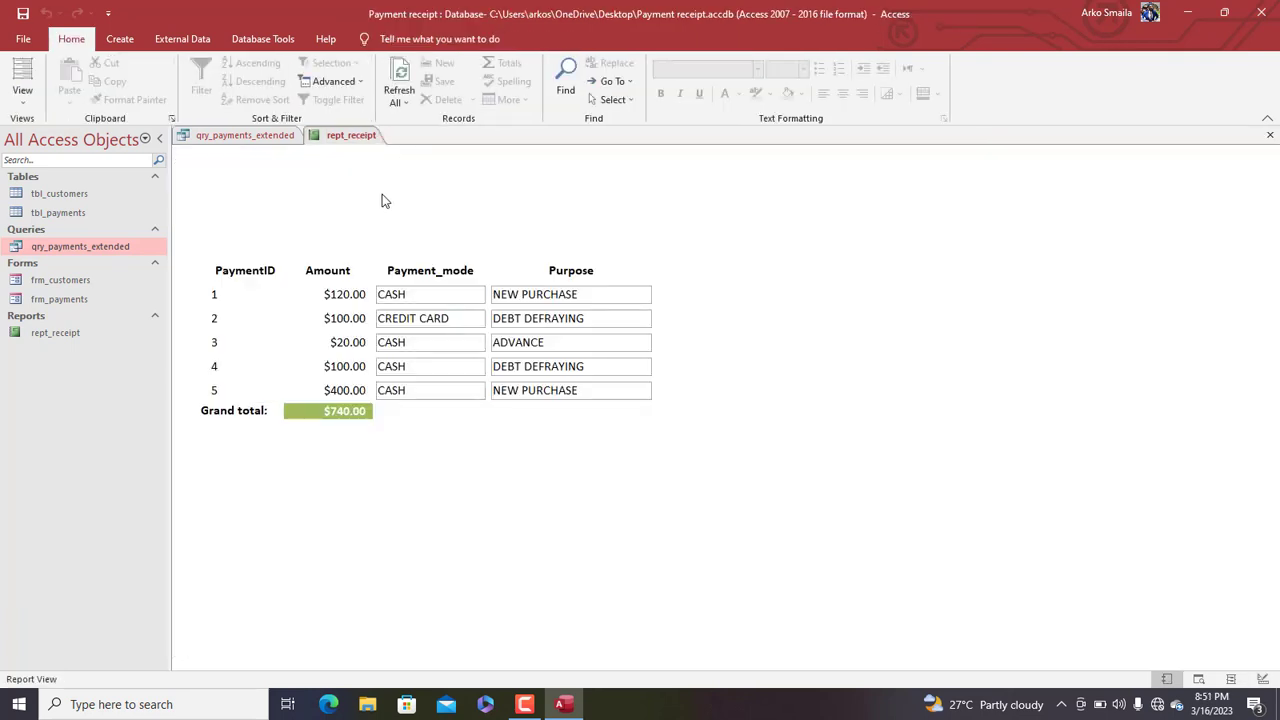
right_click(382, 197)
click(422, 224)
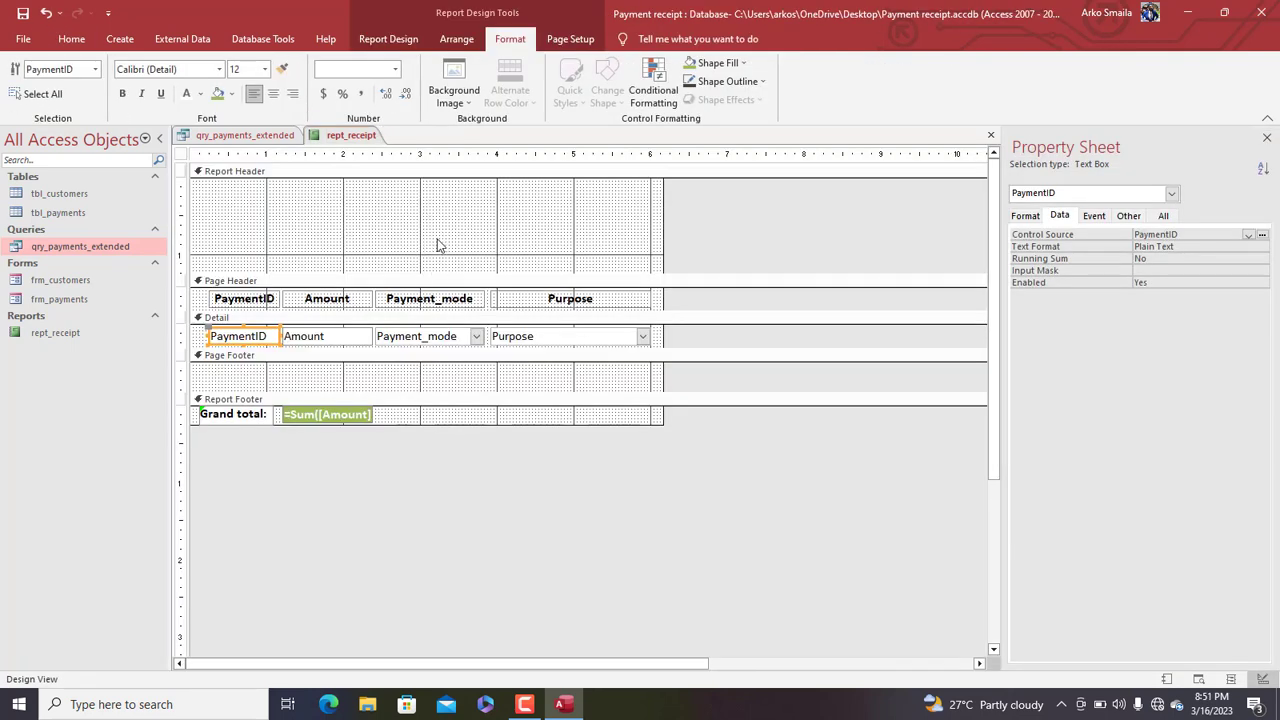
click(435, 264)
Enlarge the Report Header and drag in PaymentDate, PaymentTime, CustomerName, Telephone, Gender and Address
drag(438, 288, 448, 385)
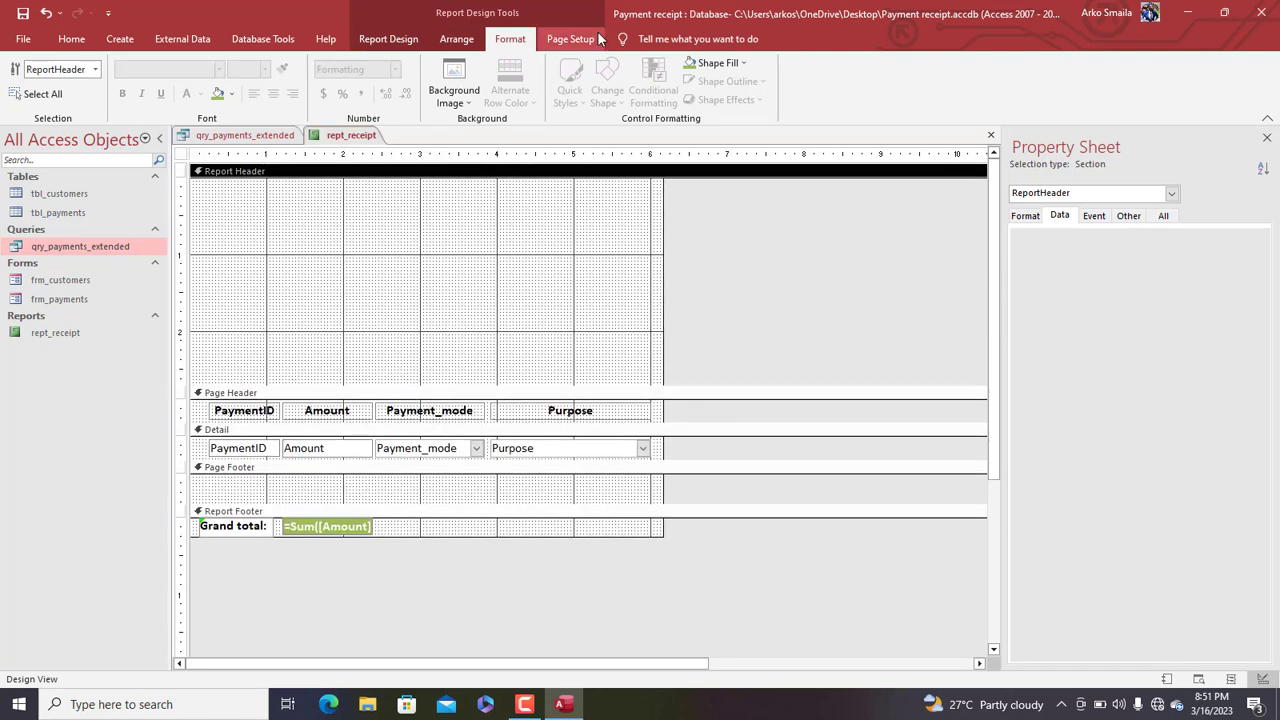
click(948, 181)
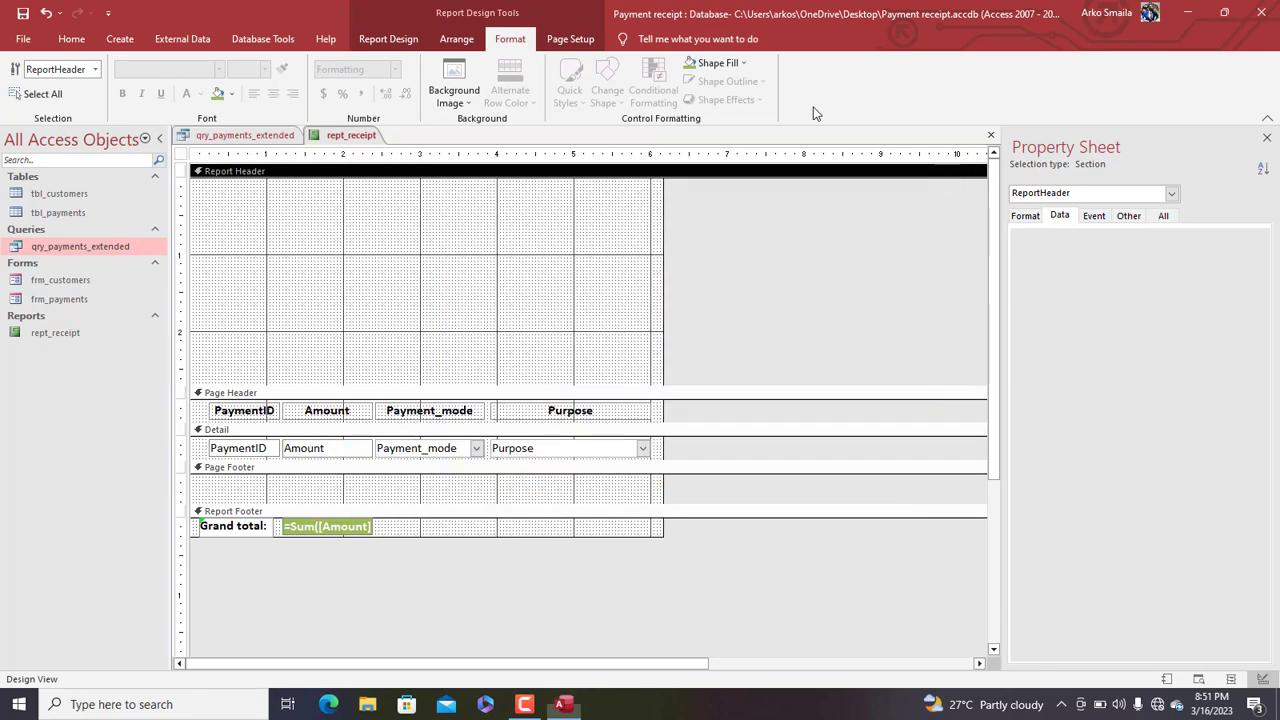
click(402, 39)
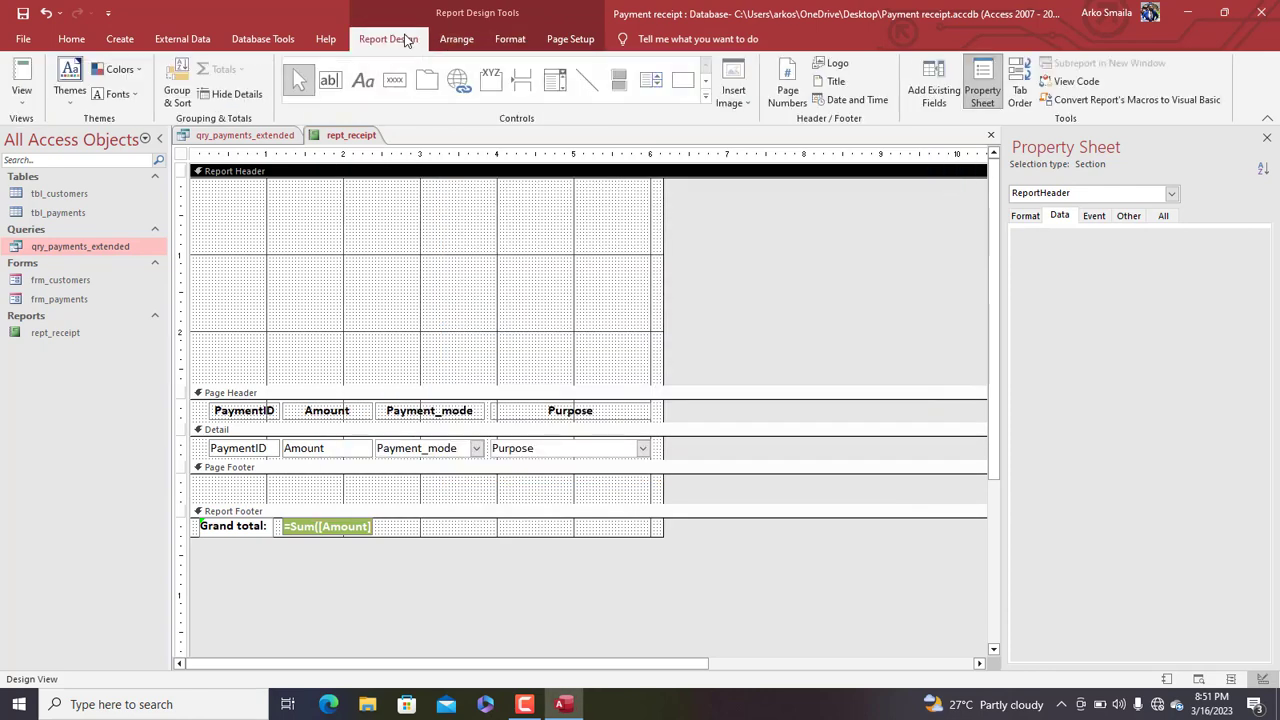
click(930, 88)
click(1060, 218)
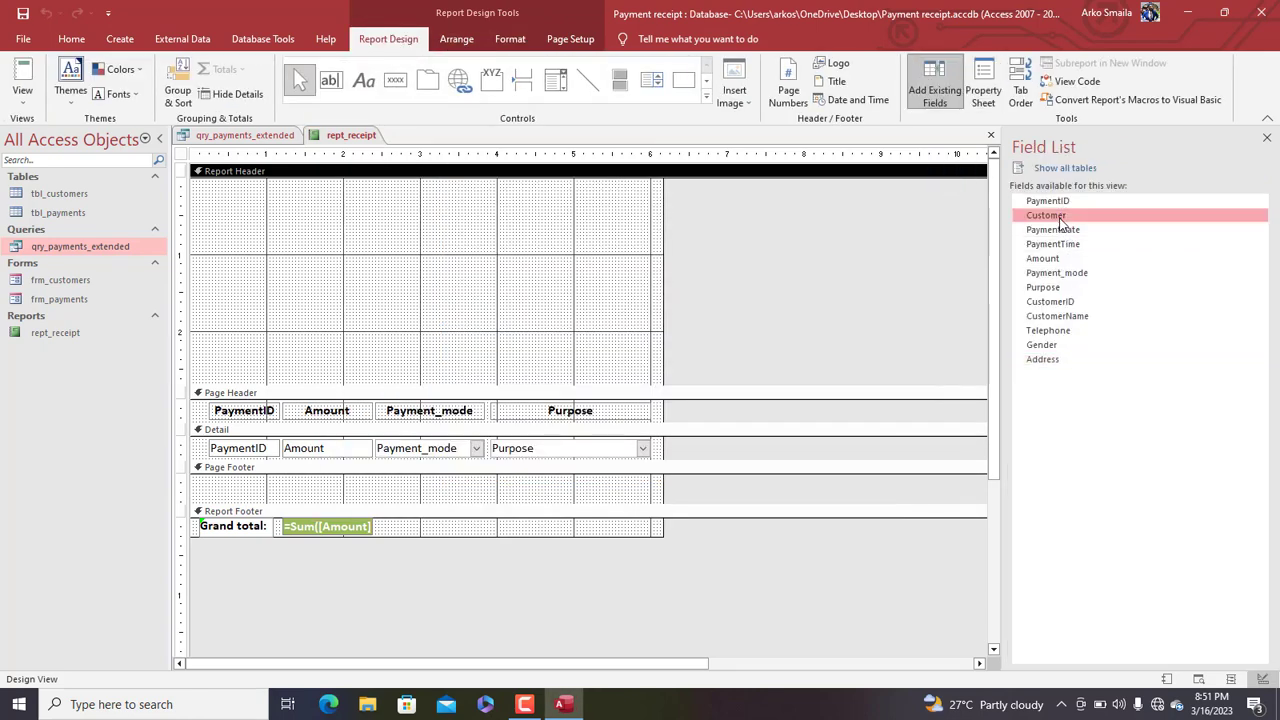
click(1065, 317)
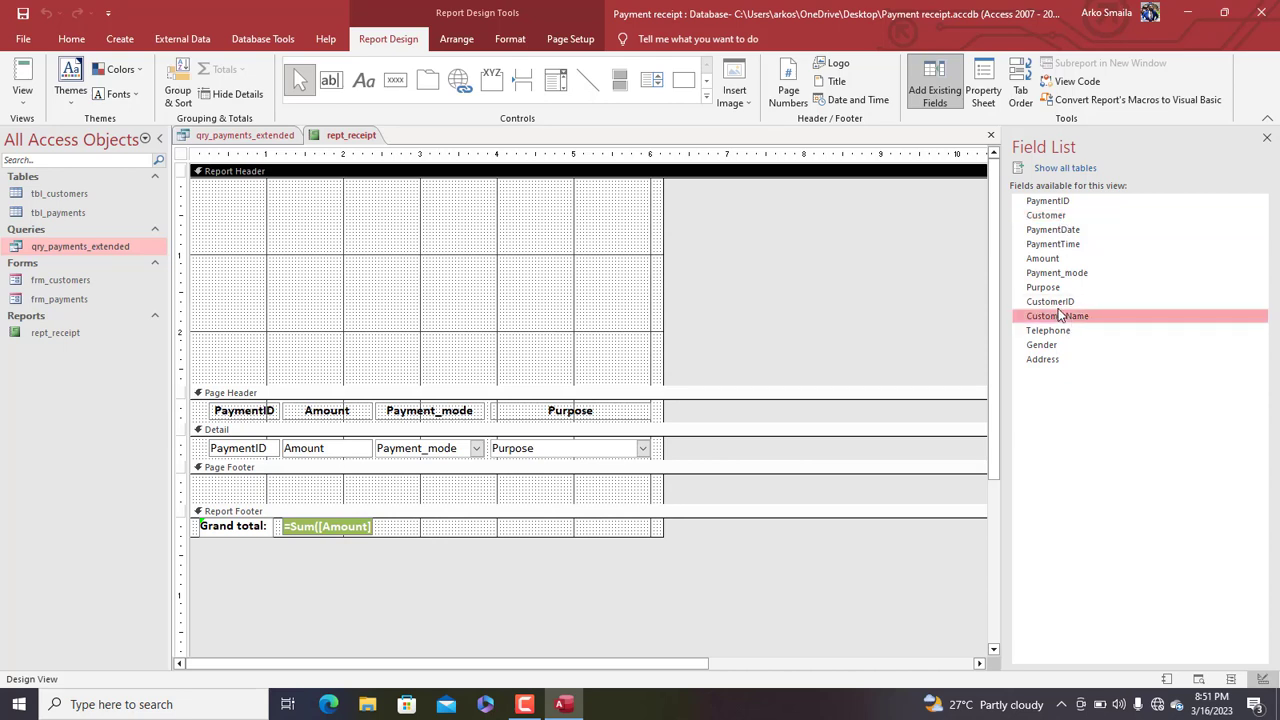
ctrl+click(1060, 331)
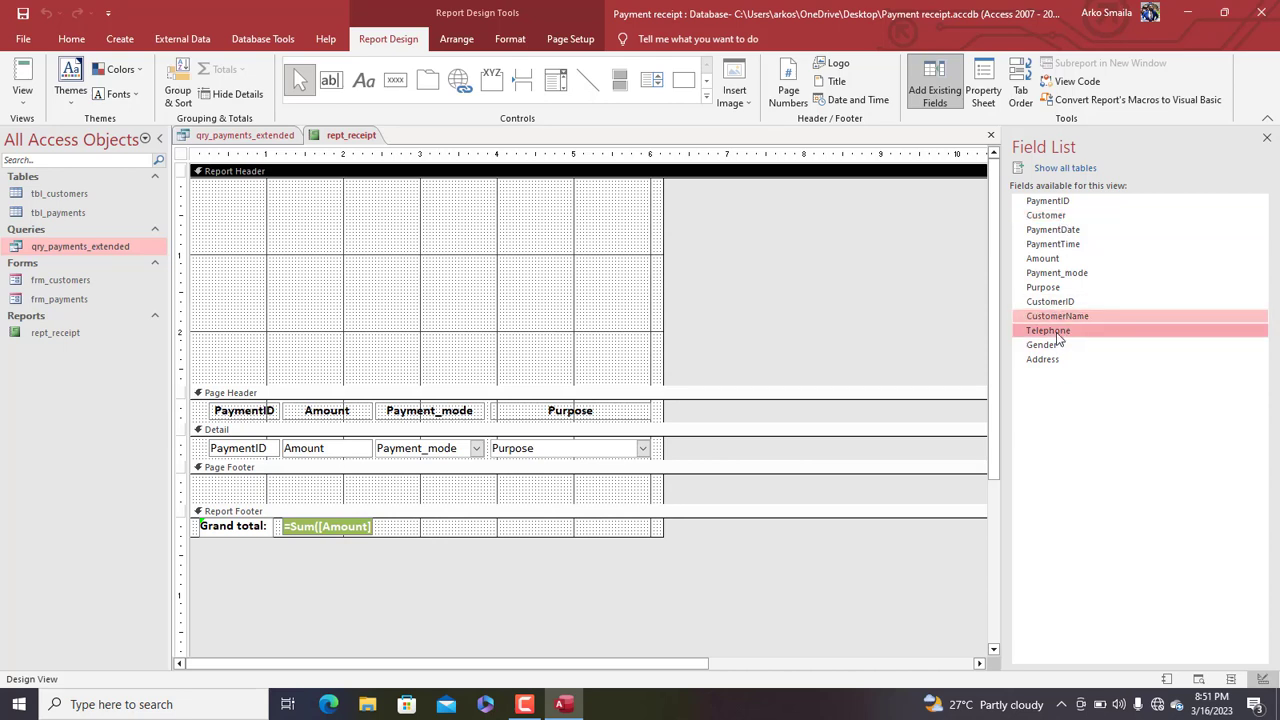
ctrl+click(1052, 345)
ctrl+click(1055, 361)
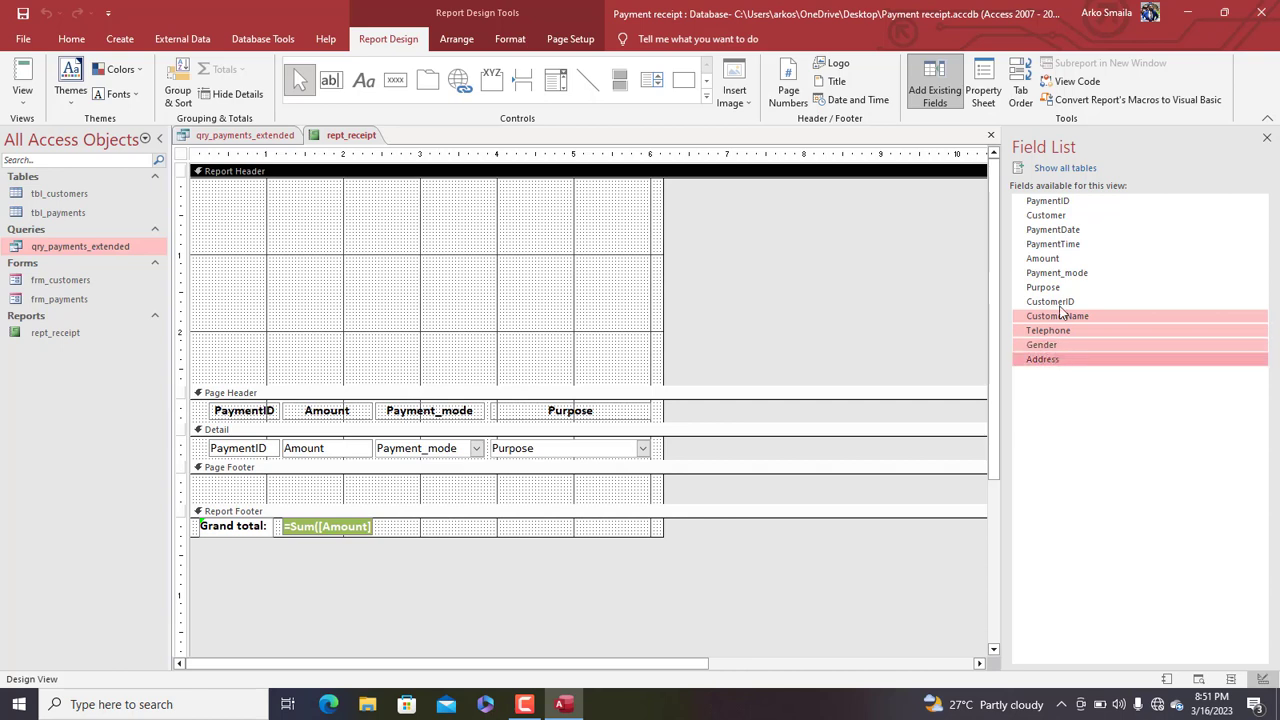
ctrl+click(1066, 231)
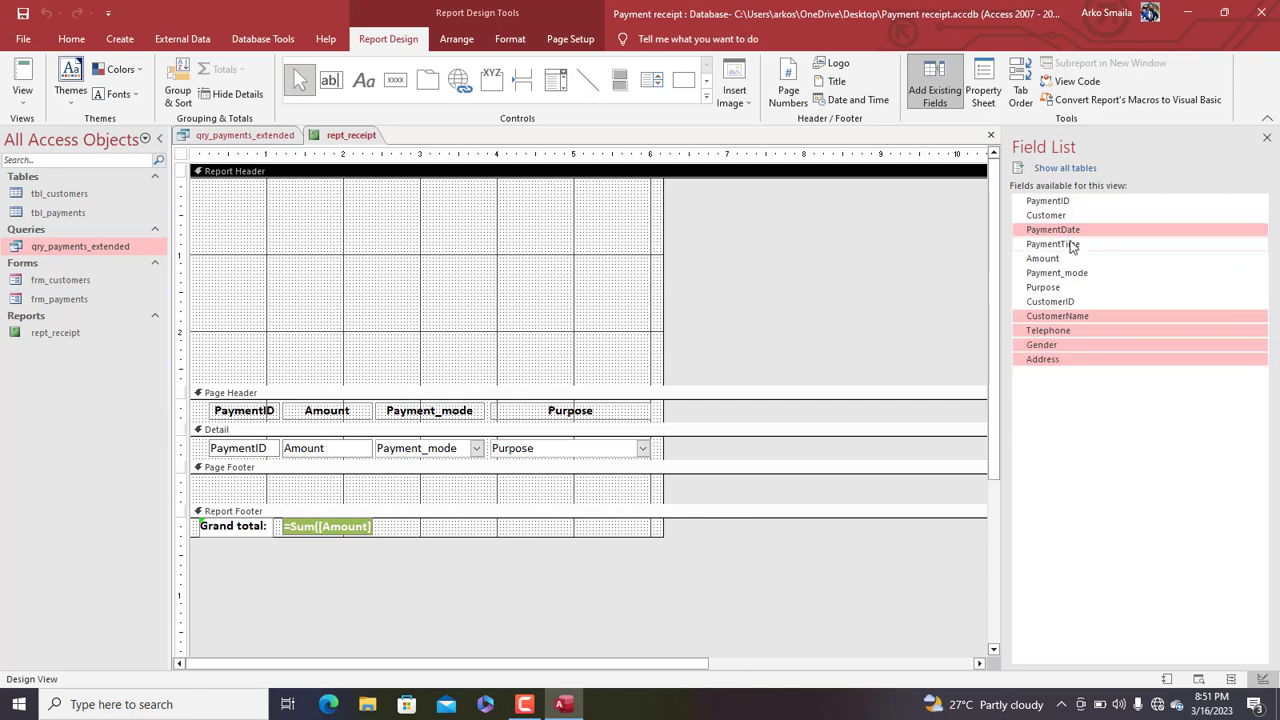
ctrl+click(1072, 246)
drag(1070, 246, 358, 302)
click(428, 294)
Tighten the spacing of the customer detail fields and widen their six text boxes
click(357, 338)
key(Up)
key(Up)
key(Up)
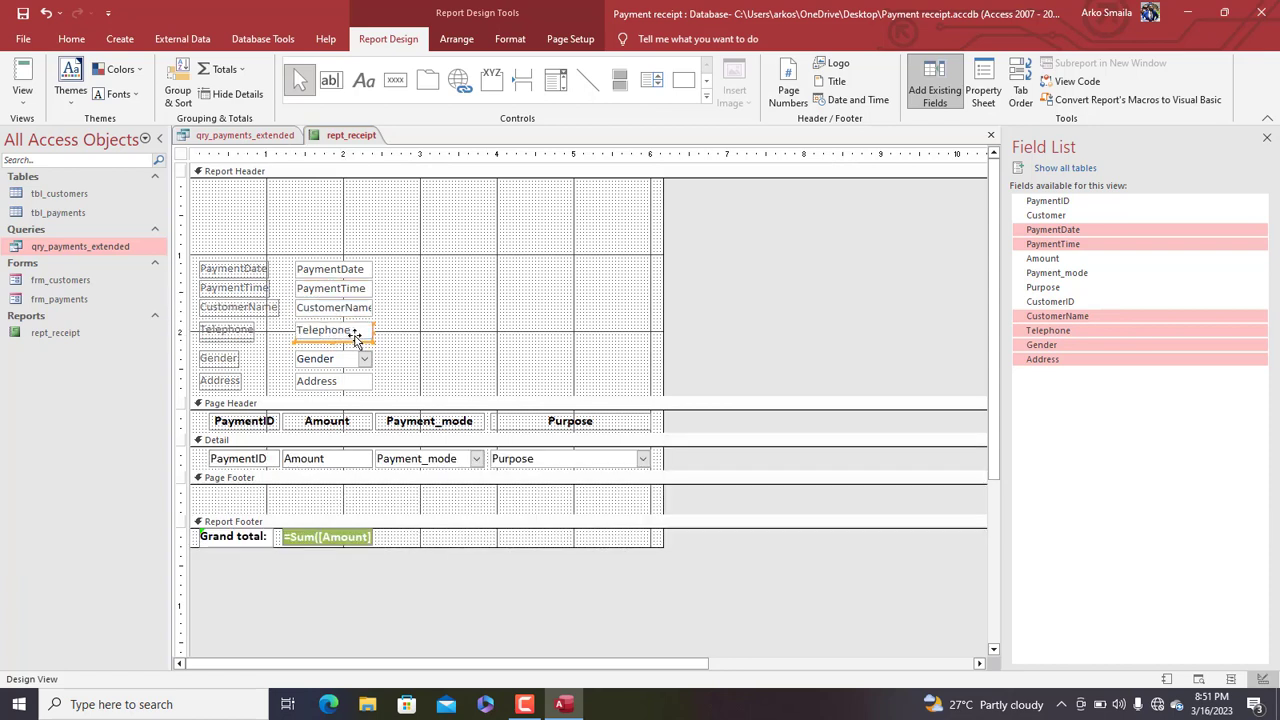
click(357, 360)
key(Up)
key(Up)
key(Up)
key(Up)
key(Up)
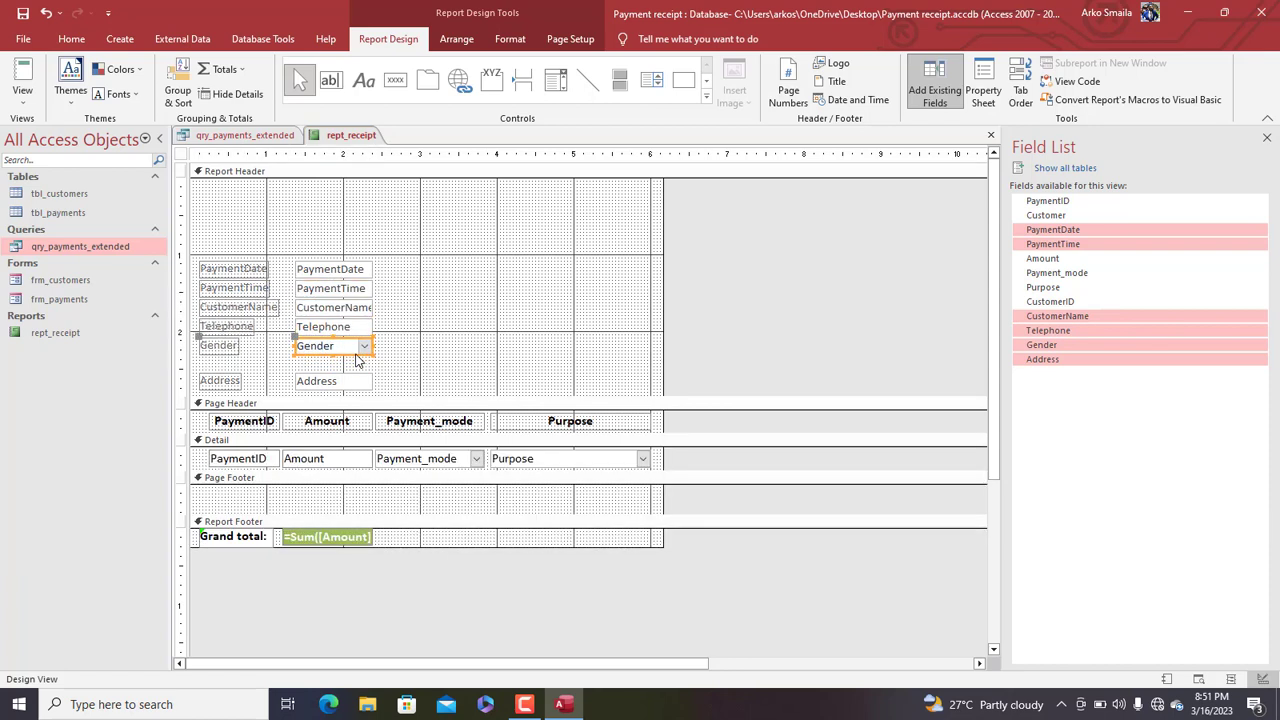
click(357, 378)
key(Up)
key(Up)
key(Up)
key(Up)
key(Up)
key(Up)
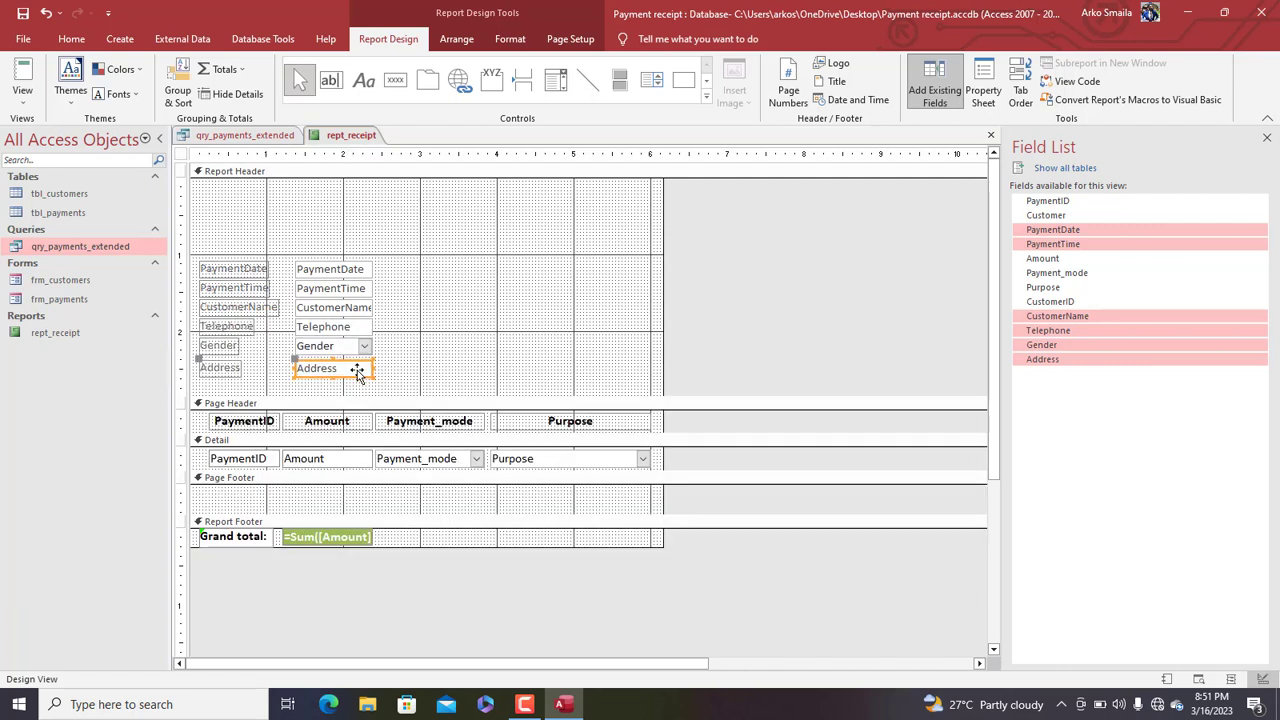
drag(408, 374, 335, 264)
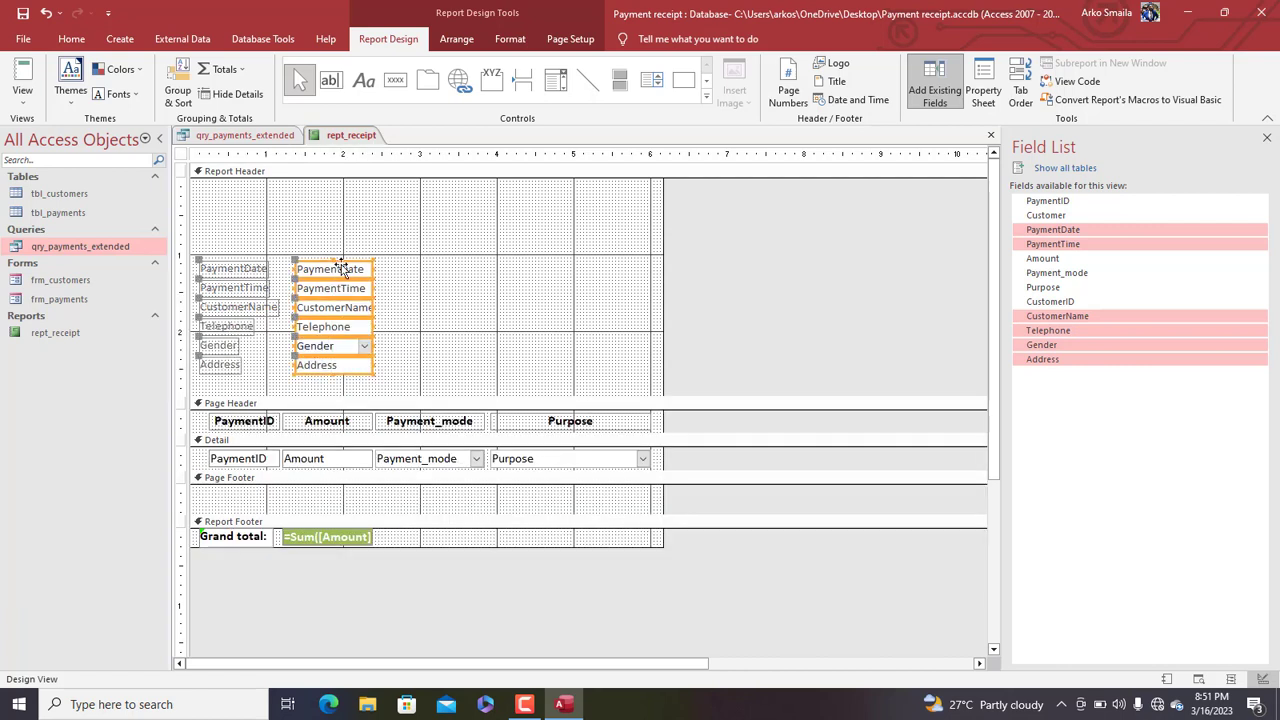
drag(413, 268, 494, 280)
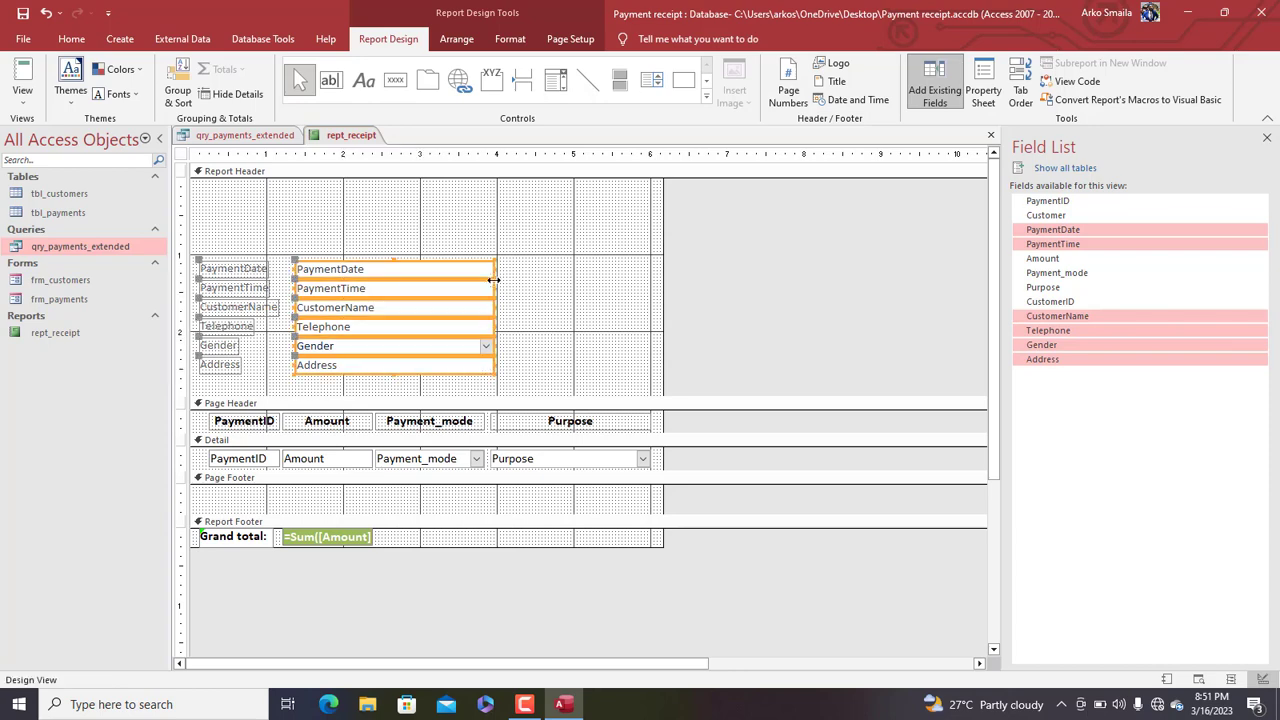
key(Down)
key(Down)
key(Down)
key(Down)
key(Down)
key(Down)
key(Down)
key(Down)
key(Down)
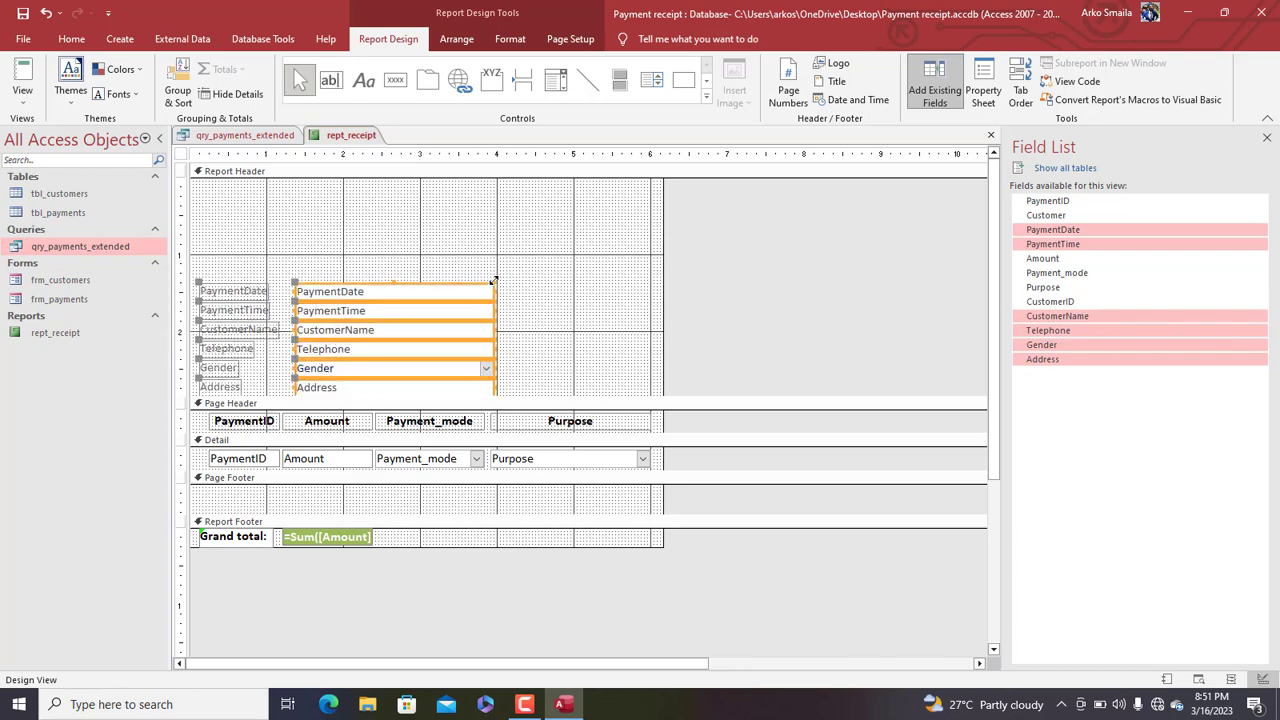
key(Up)
key(Up)
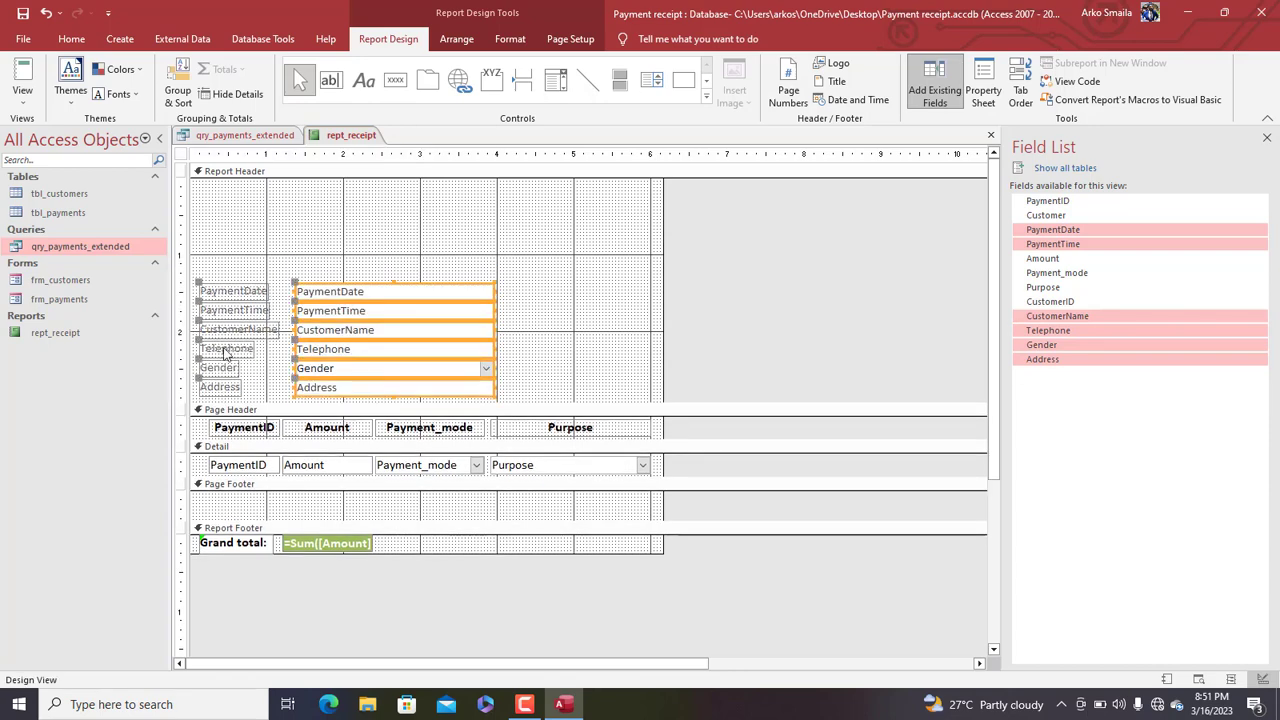
Size the six customer field labels to the widest one and widen them slightly
drag(238, 257, 219, 388)
right_click(219, 388)
mouse_move(293, 492)
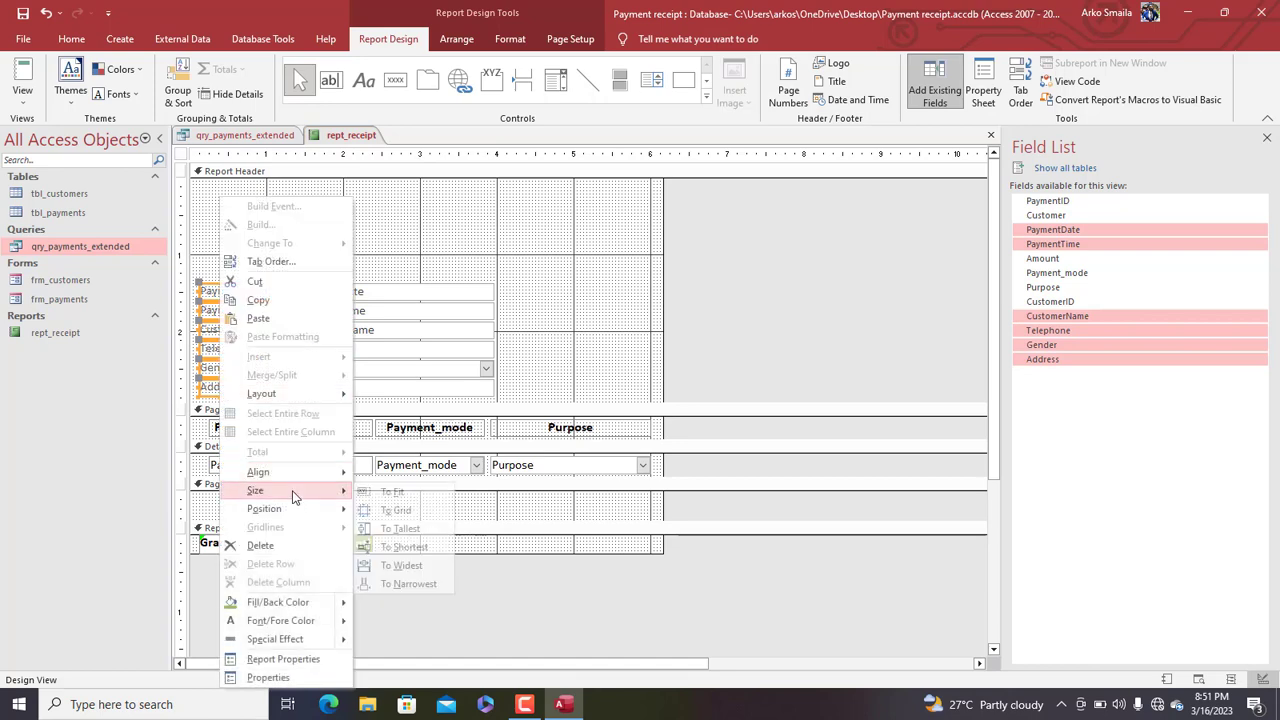
click(400, 565)
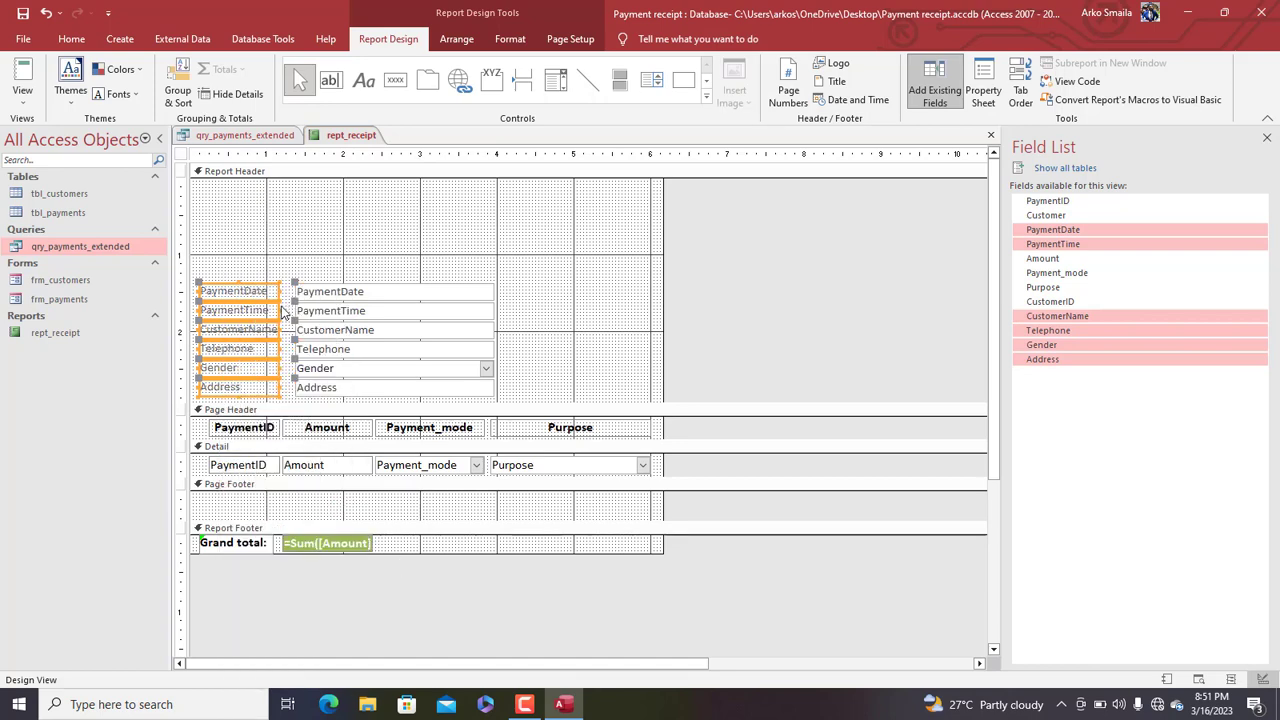
drag(284, 312, 289, 313)
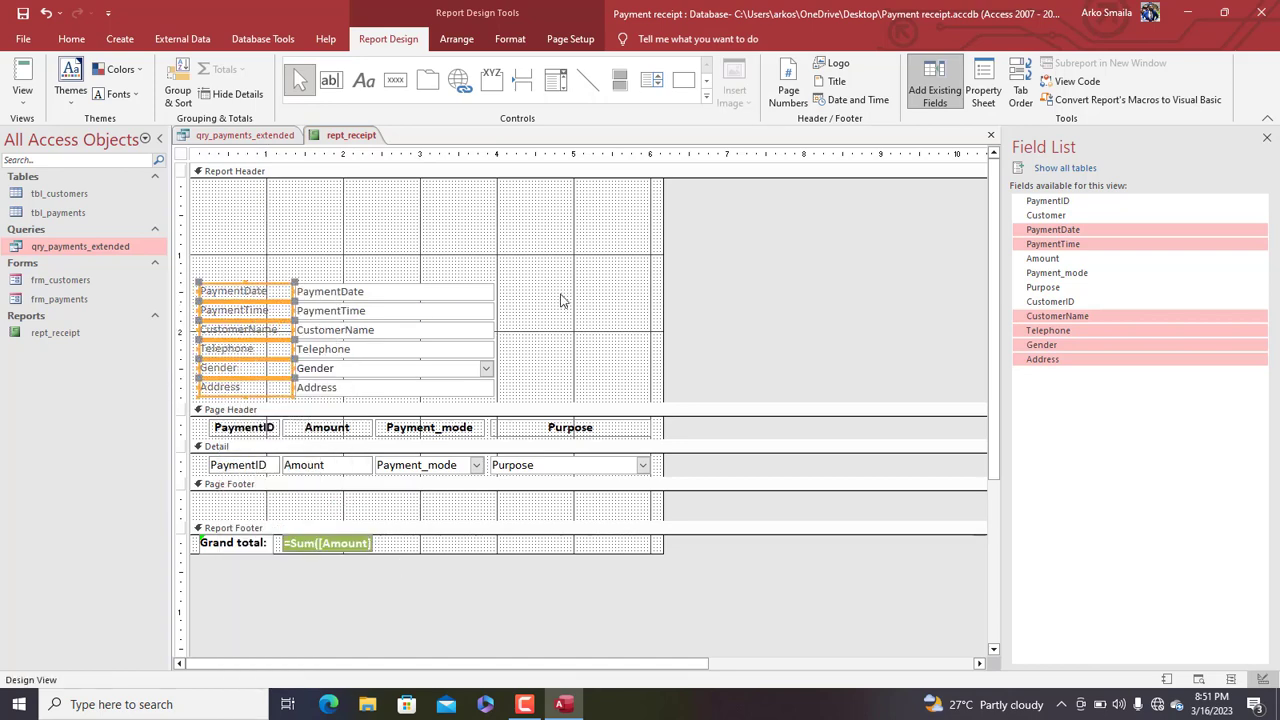
Make the customer labels and fields black and shift the block slightly right
drag(563, 287, 236, 404)
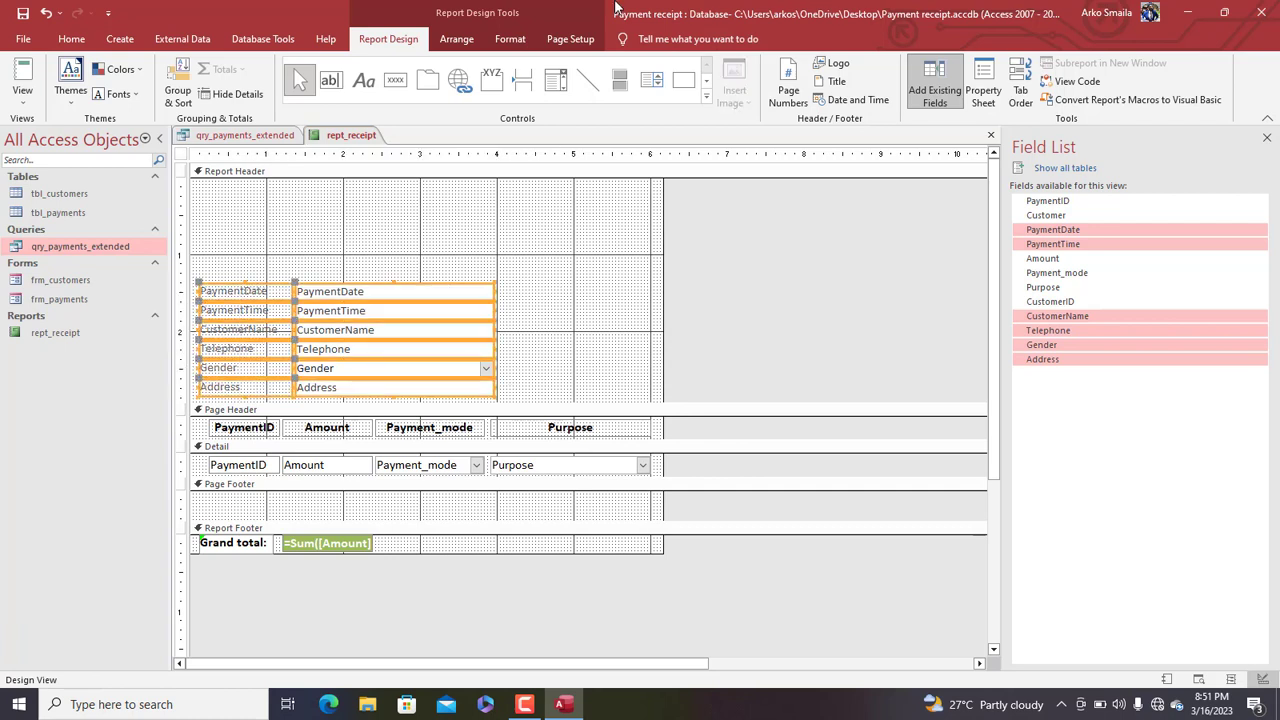
click(510, 38)
click(200, 93)
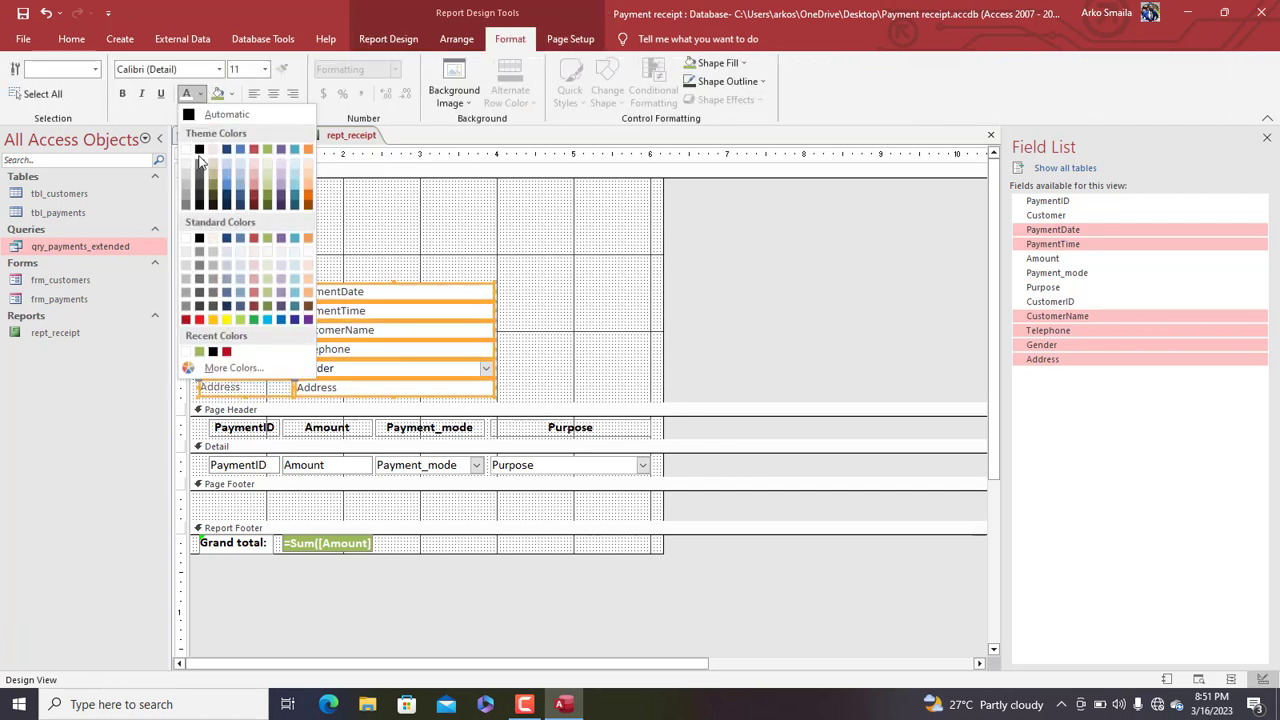
click(210, 155)
drag(323, 295, 333, 293)
click(276, 258)
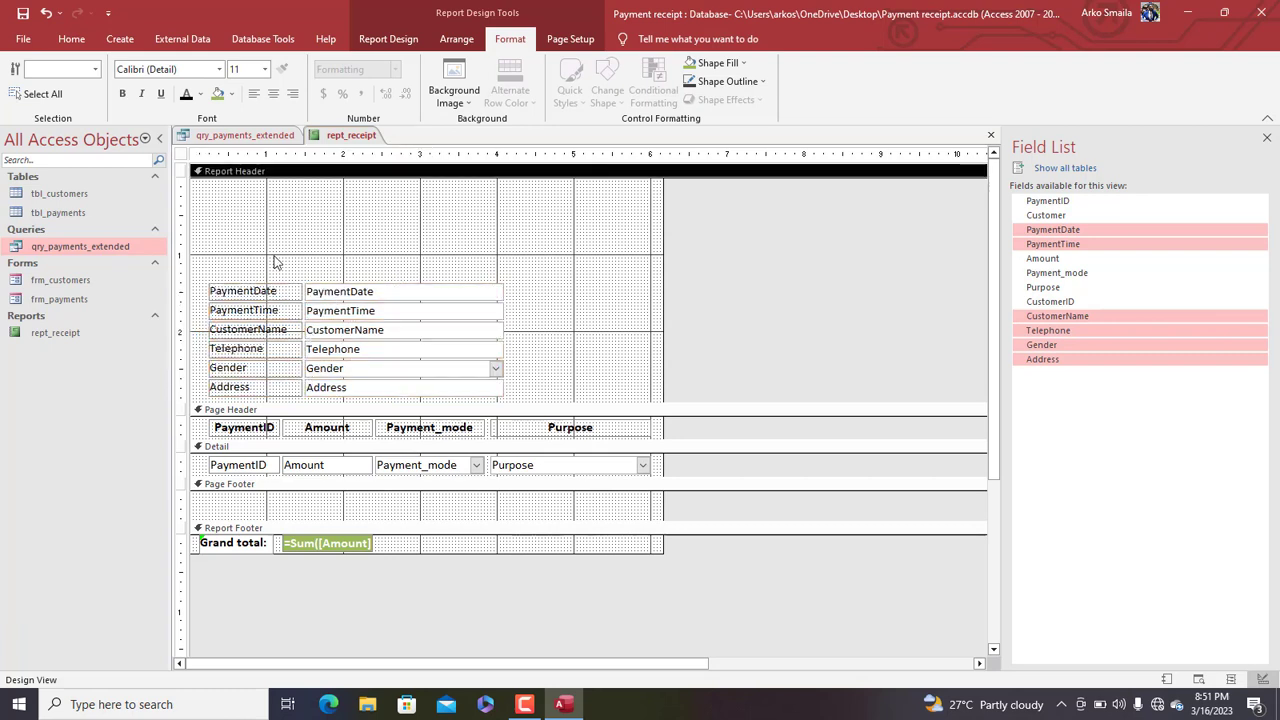
Preview rept_receipt with real data in Report View, then switch back to Design View
right_click(349, 138)
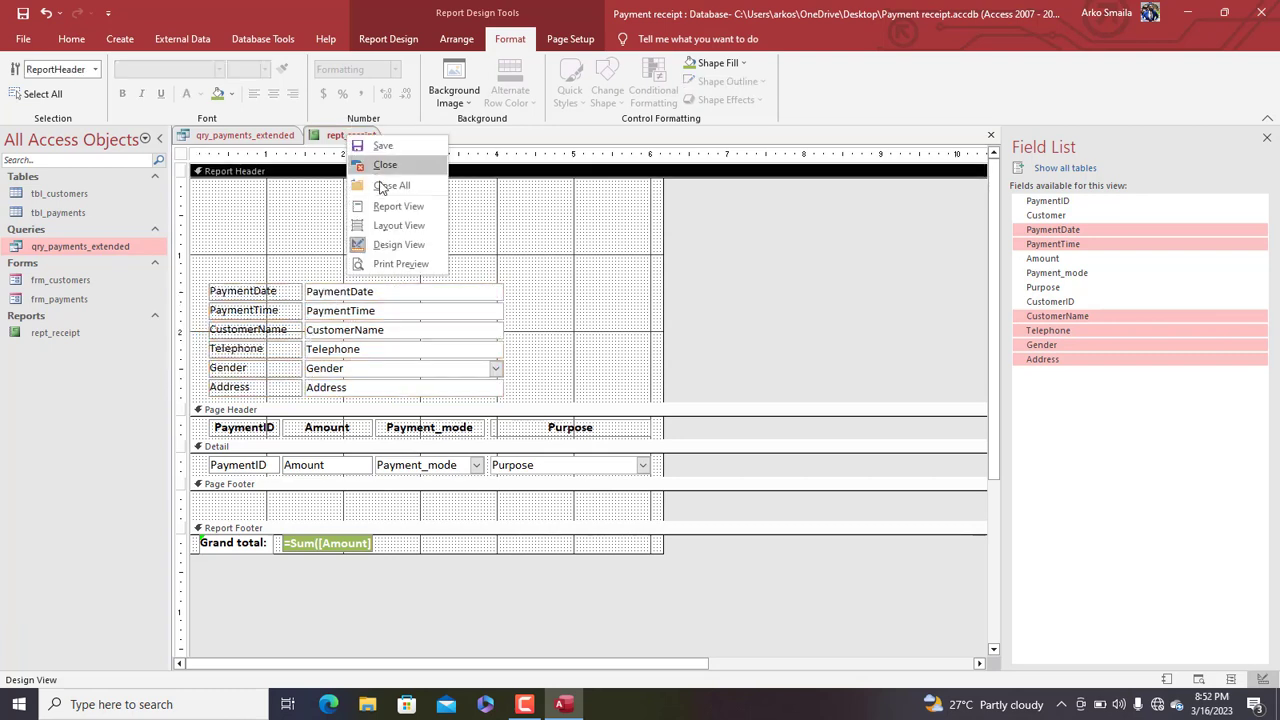
click(388, 206)
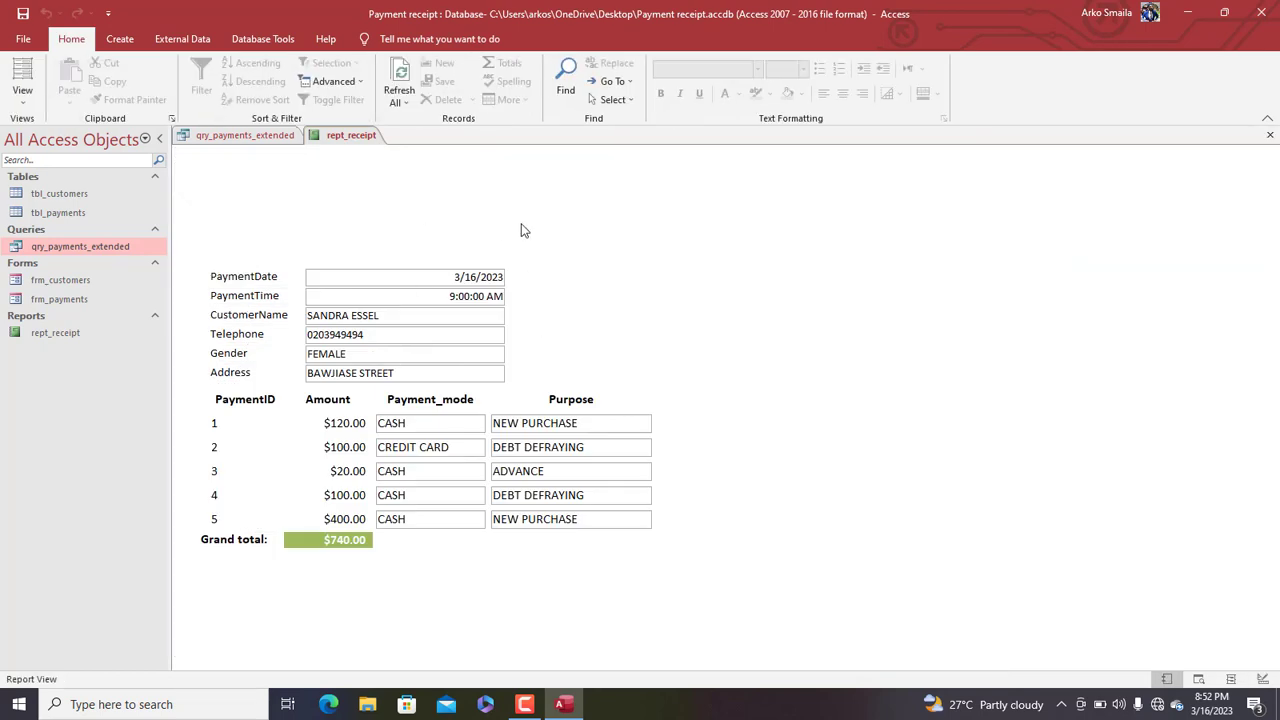
right_click(279, 212)
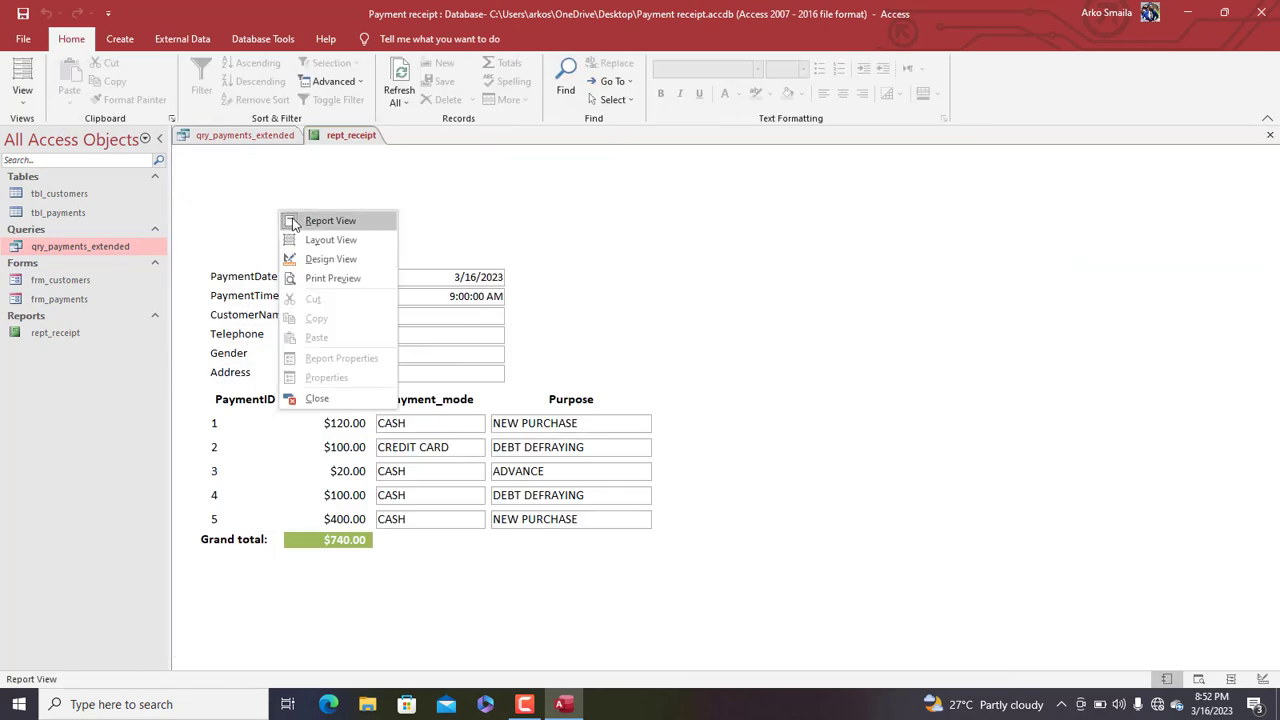
click(337, 262)
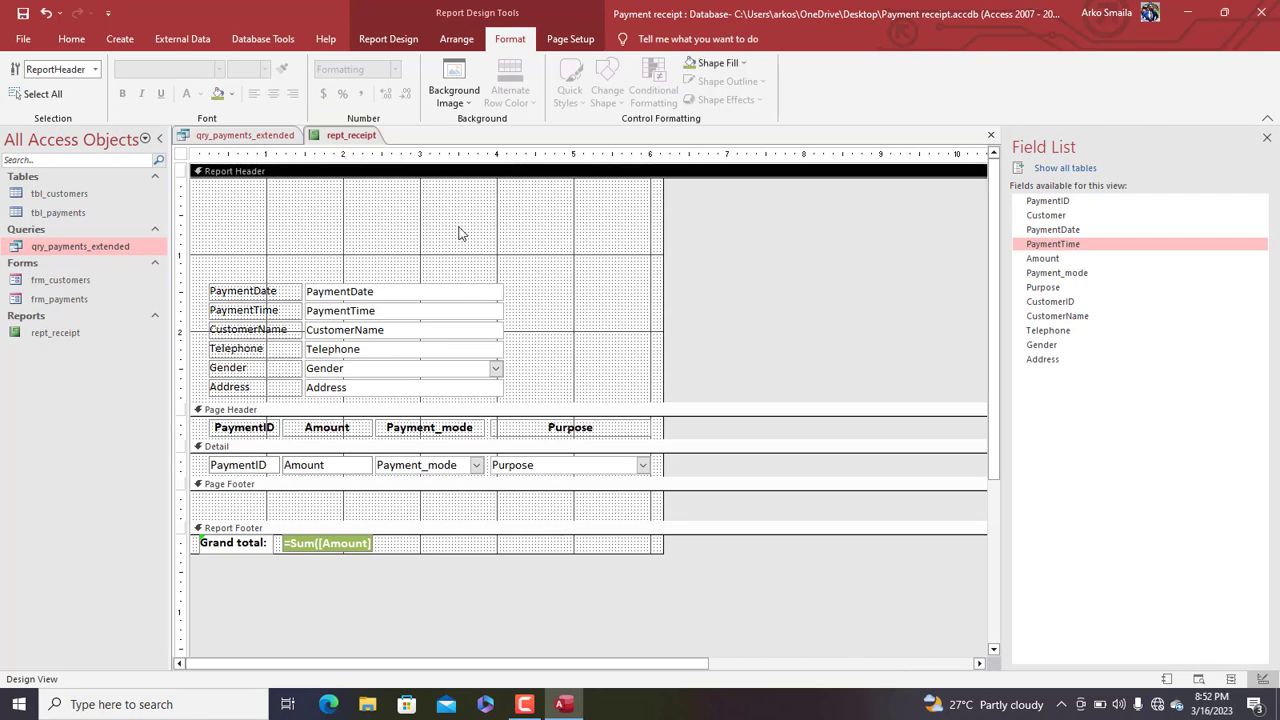
Draw an empty label box at the top of the Report Header
click(372, 40)
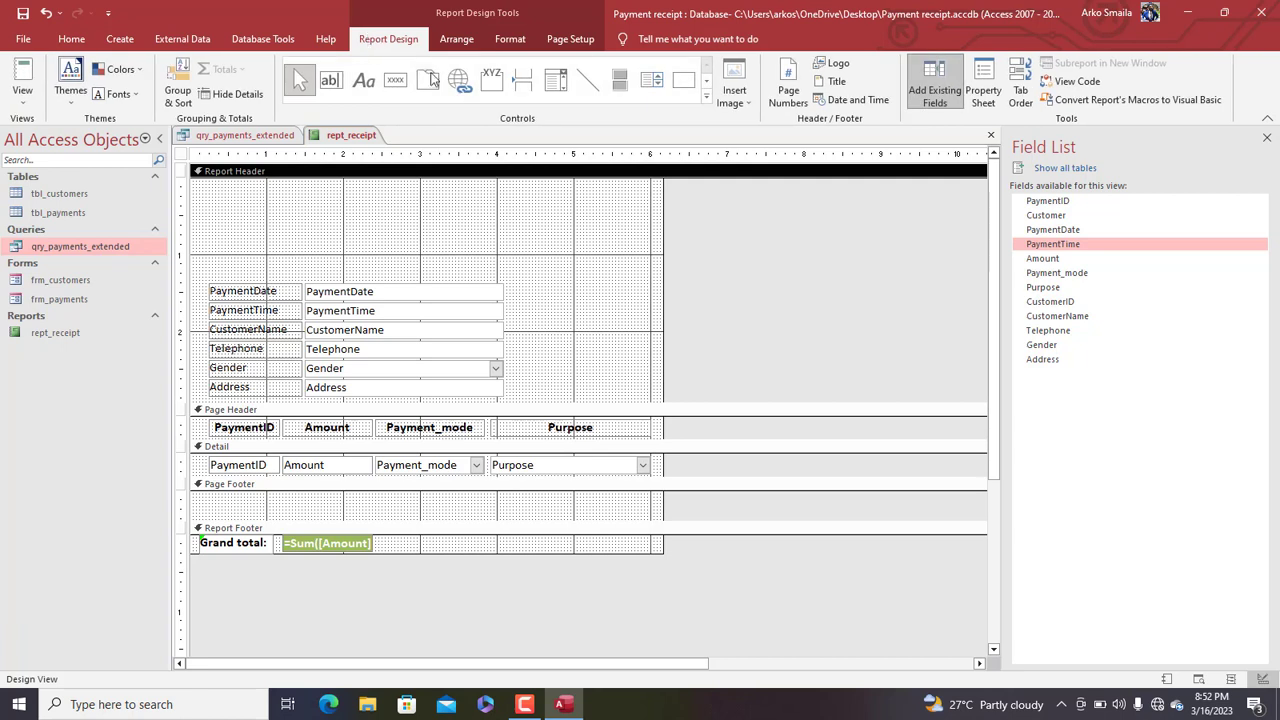
click(364, 80)
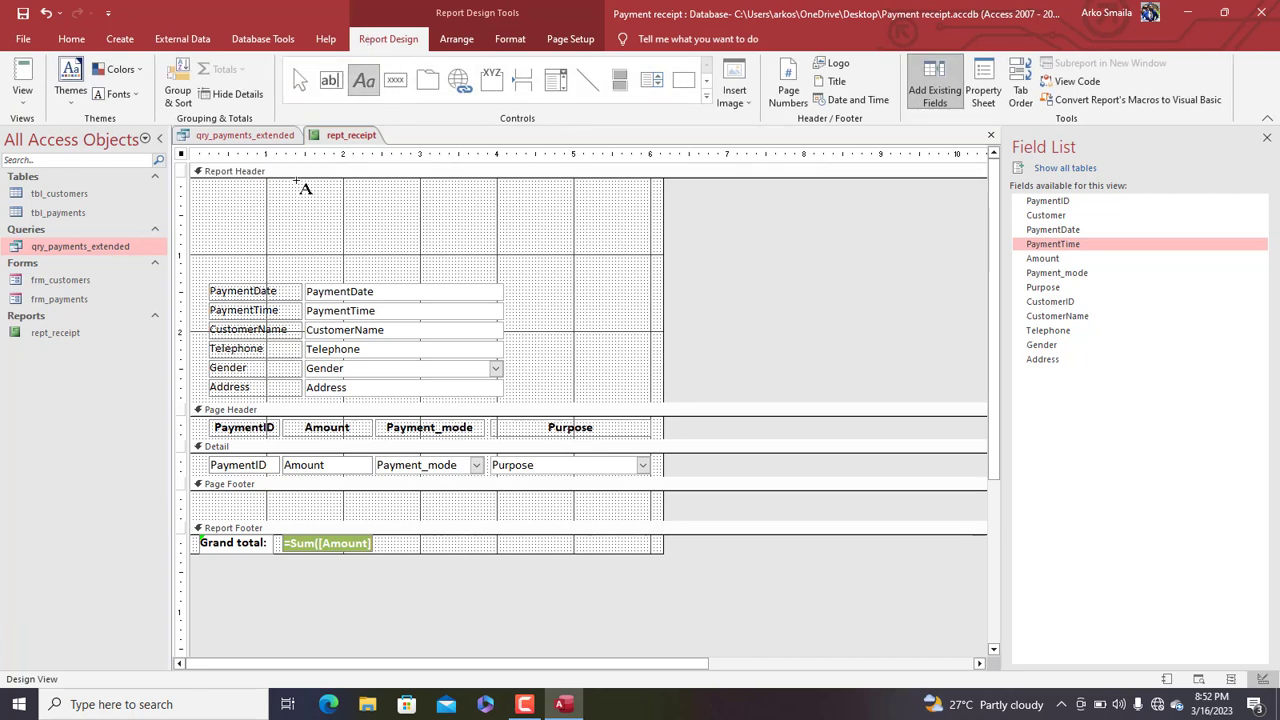
drag(556, 198, 583, 218)
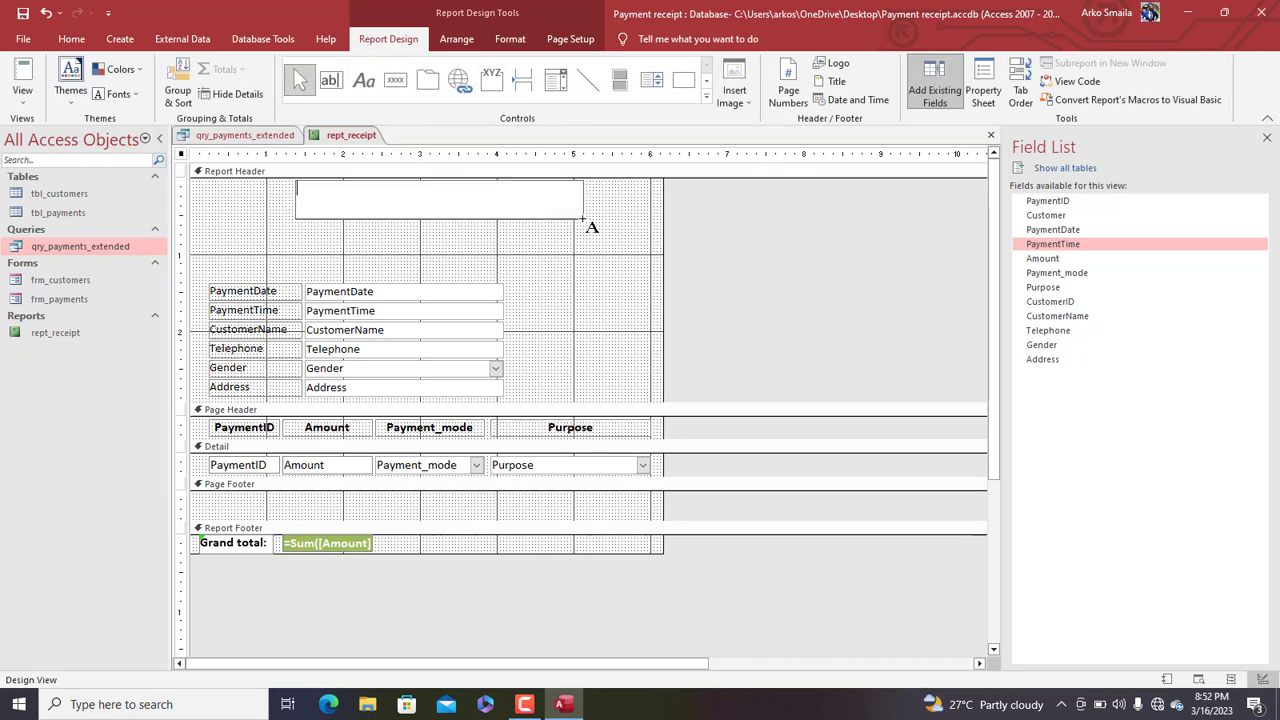
Enter MARY GRACE SUPERMARKET as the title label's text
text(MARY GRACE SUPERMARKET)
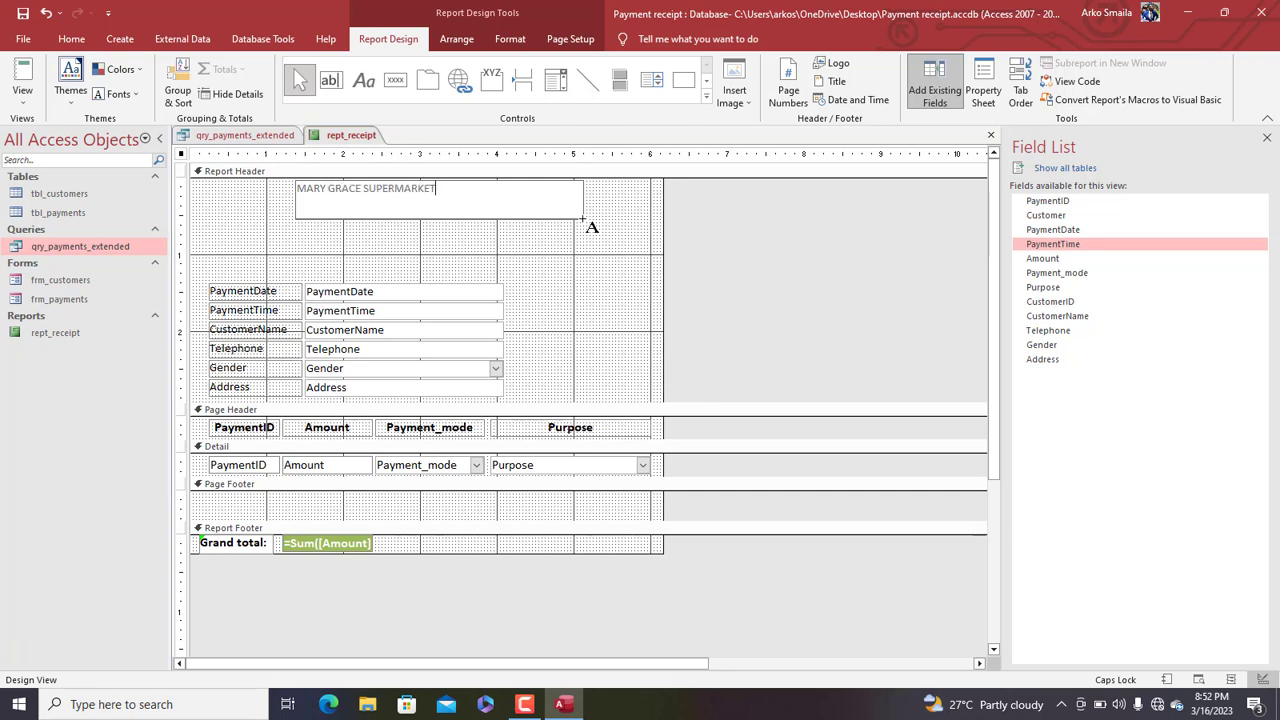
key(Tab)
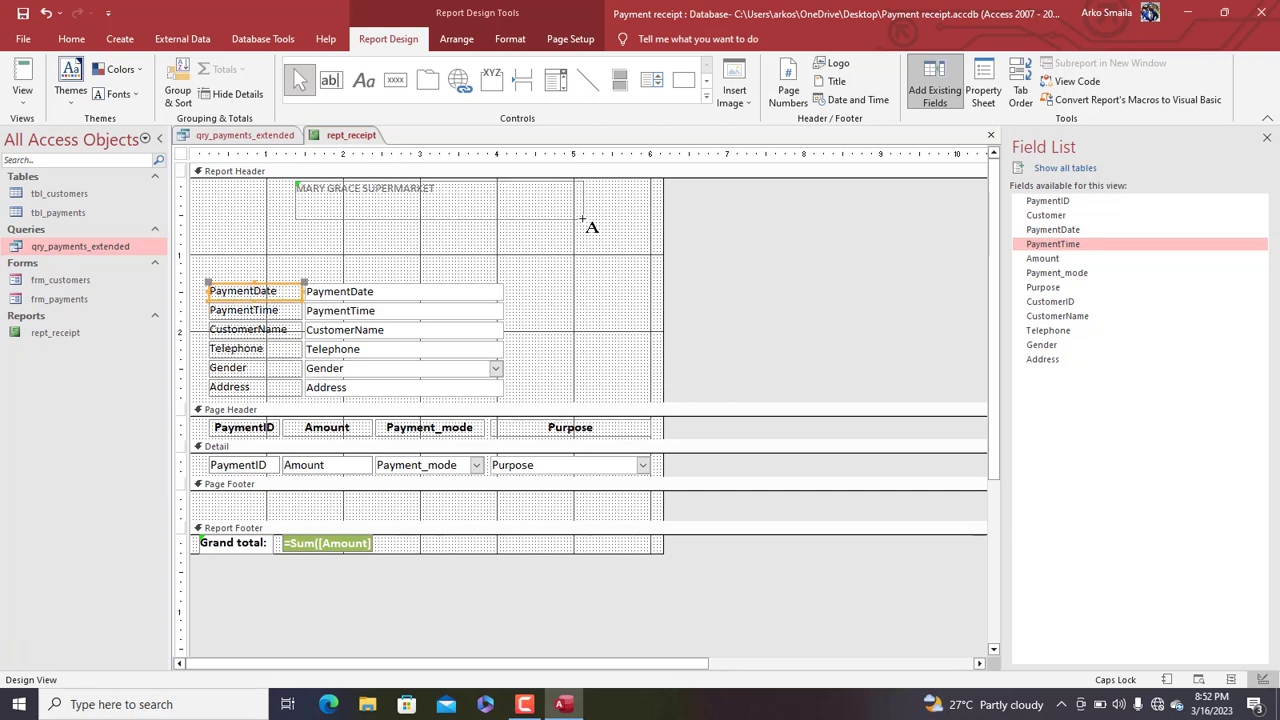
click(468, 205)
Set the title to 22 pt and centre it, shorten the label, and paste two copies below it
click(510, 39)
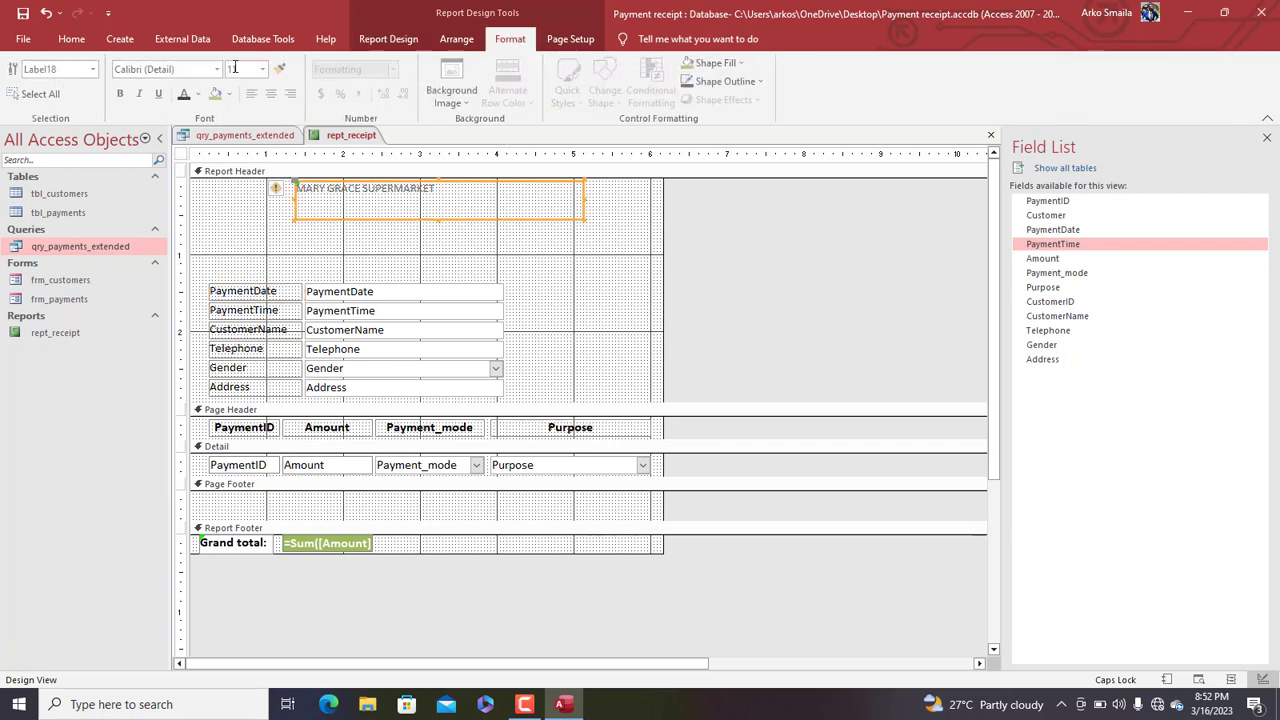
click(265, 69)
click(237, 239)
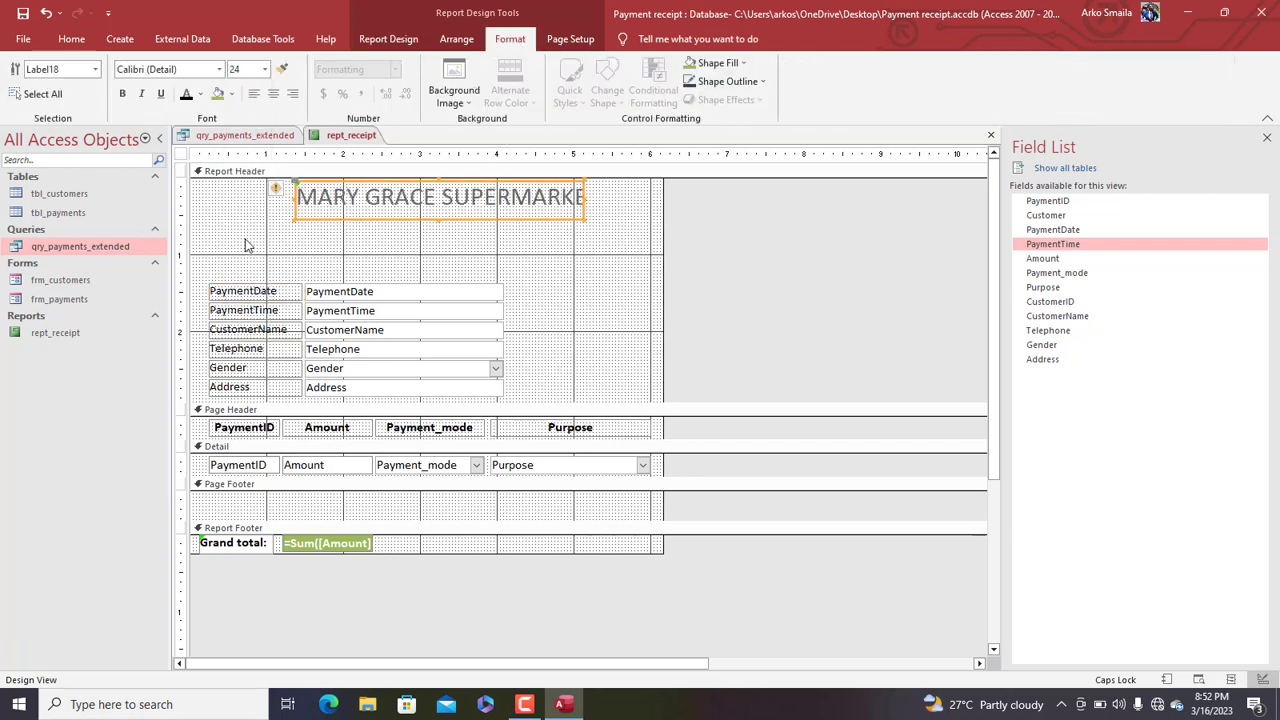
click(265, 69)
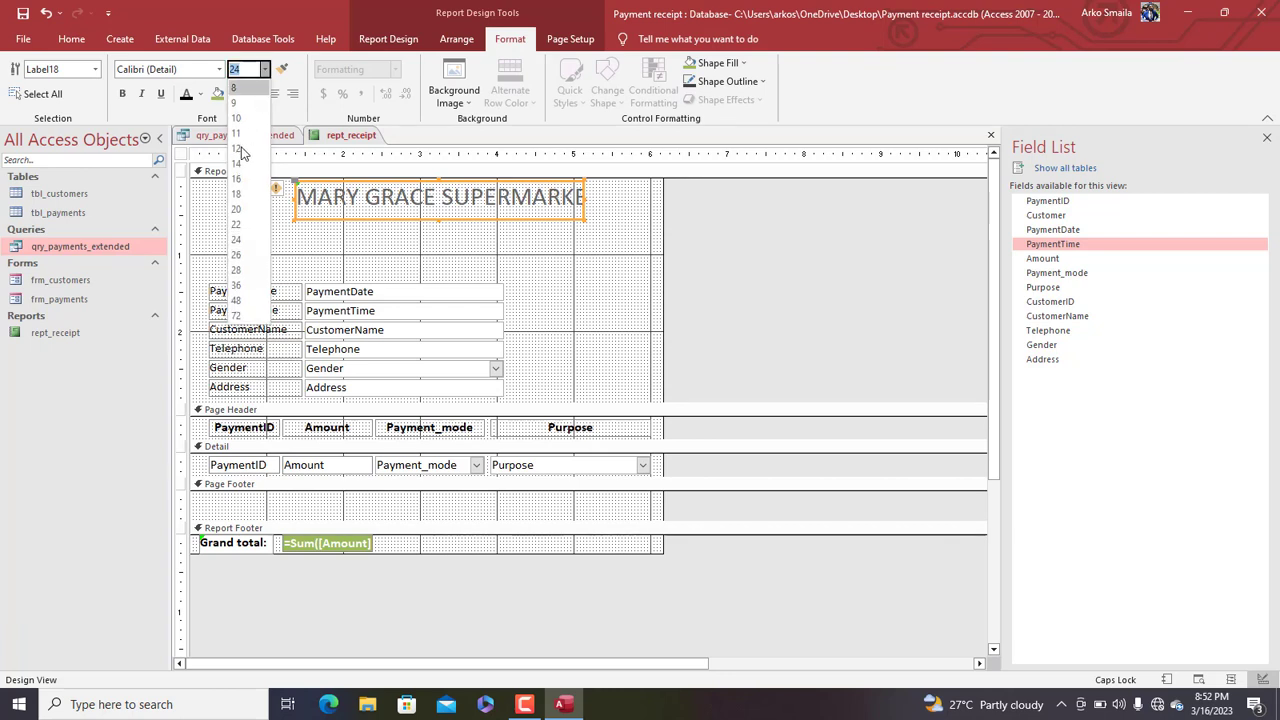
click(238, 224)
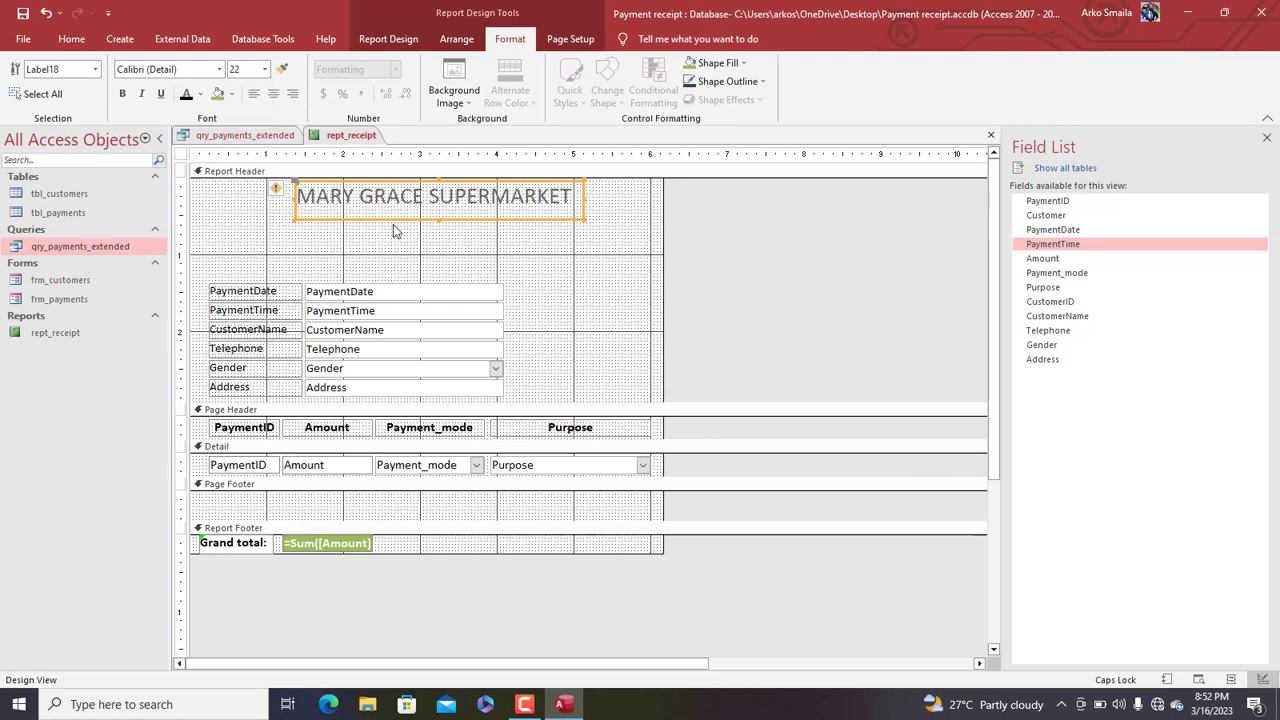
key(ctrl+e)
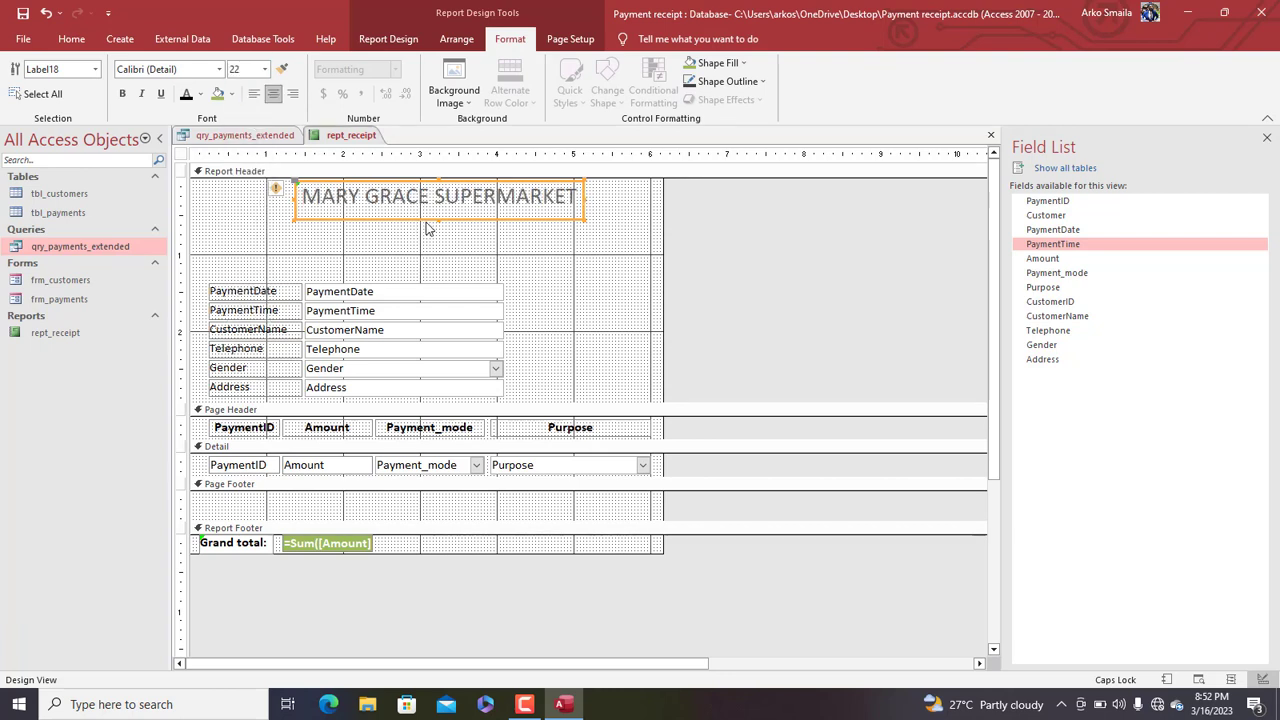
drag(440, 218, 435, 209)
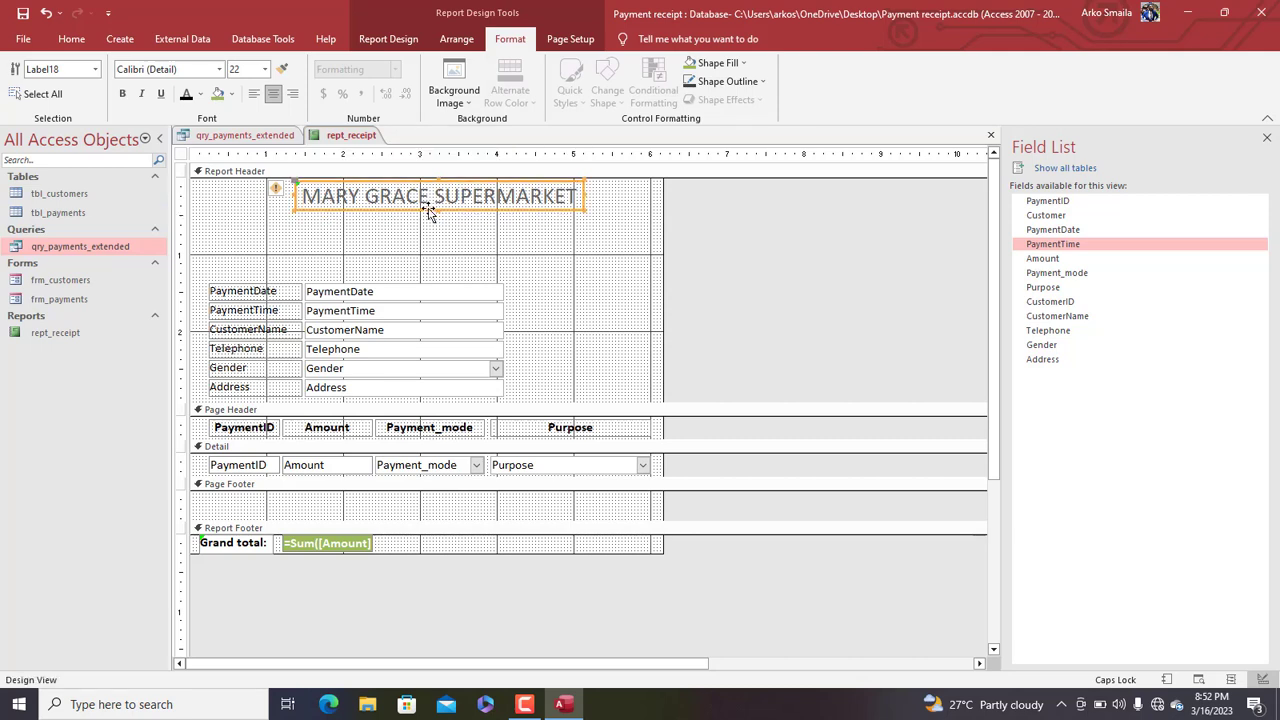
key(ctrl+v)
key(ctrl+v)
Make the two title copies 12 pt and stack the third snugly under the middle one
click(483, 233)
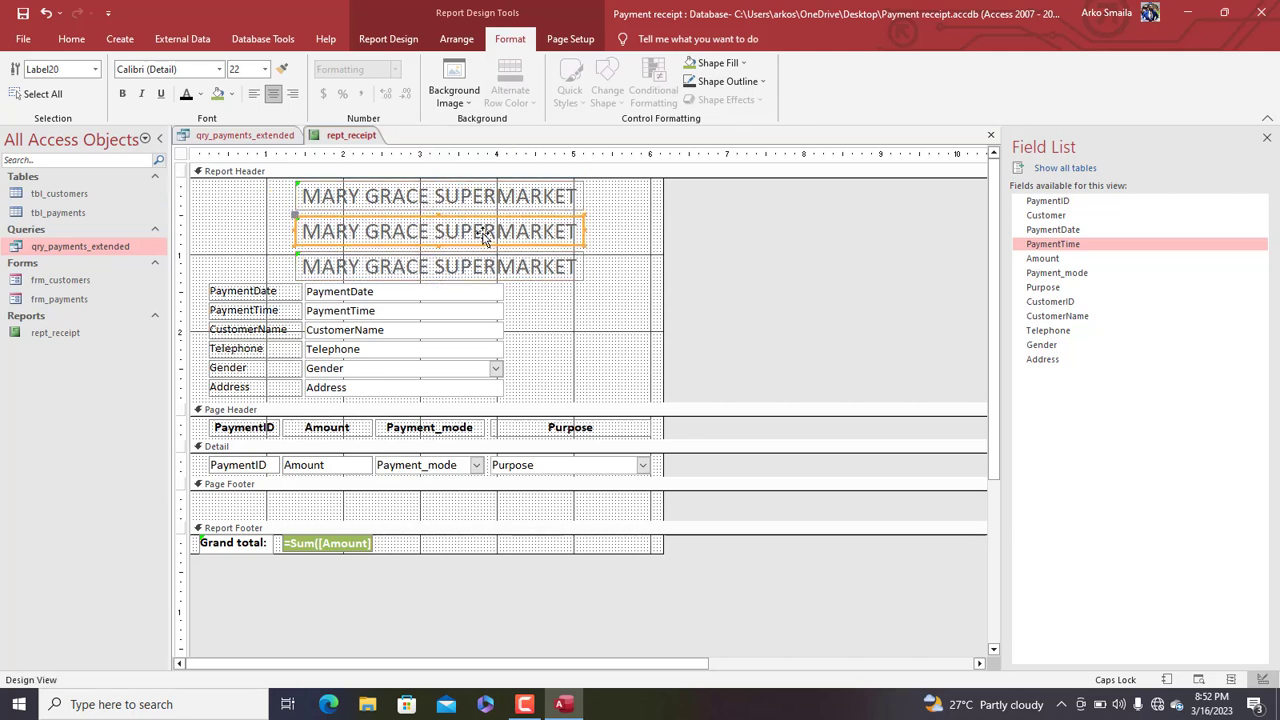
drag(489, 270, 489, 262)
shift+click(450, 236)
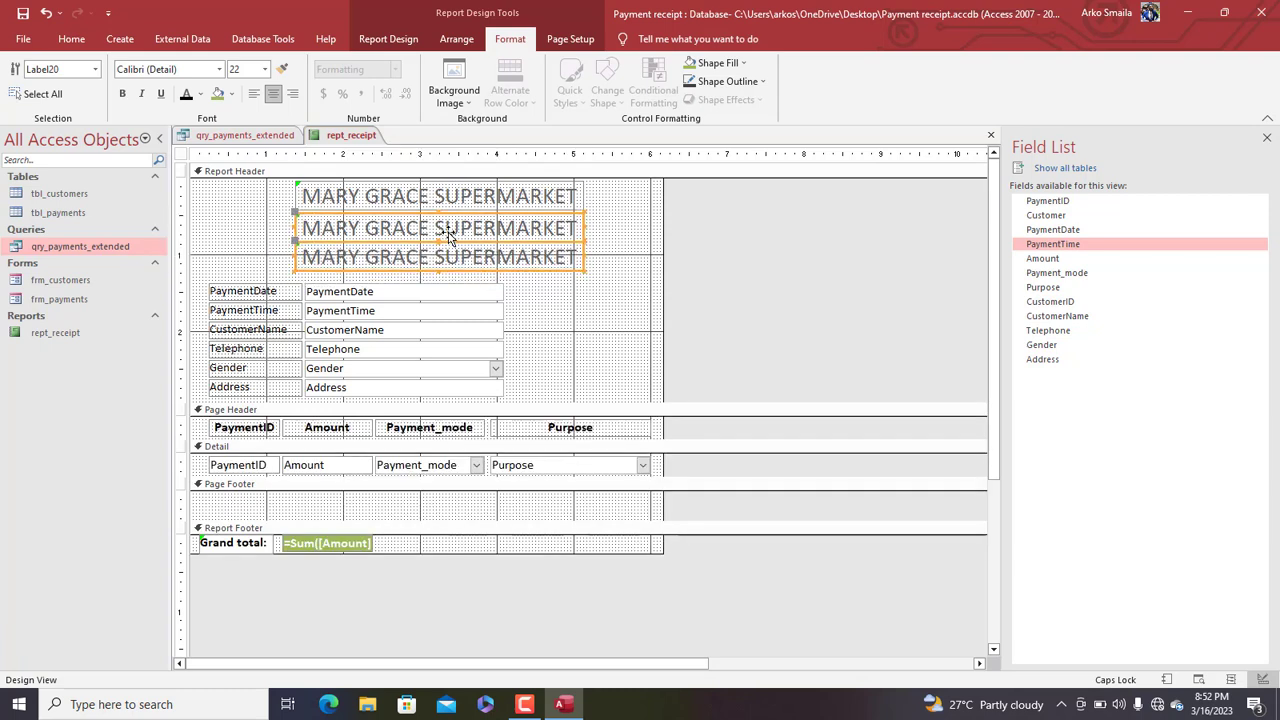
click(265, 68)
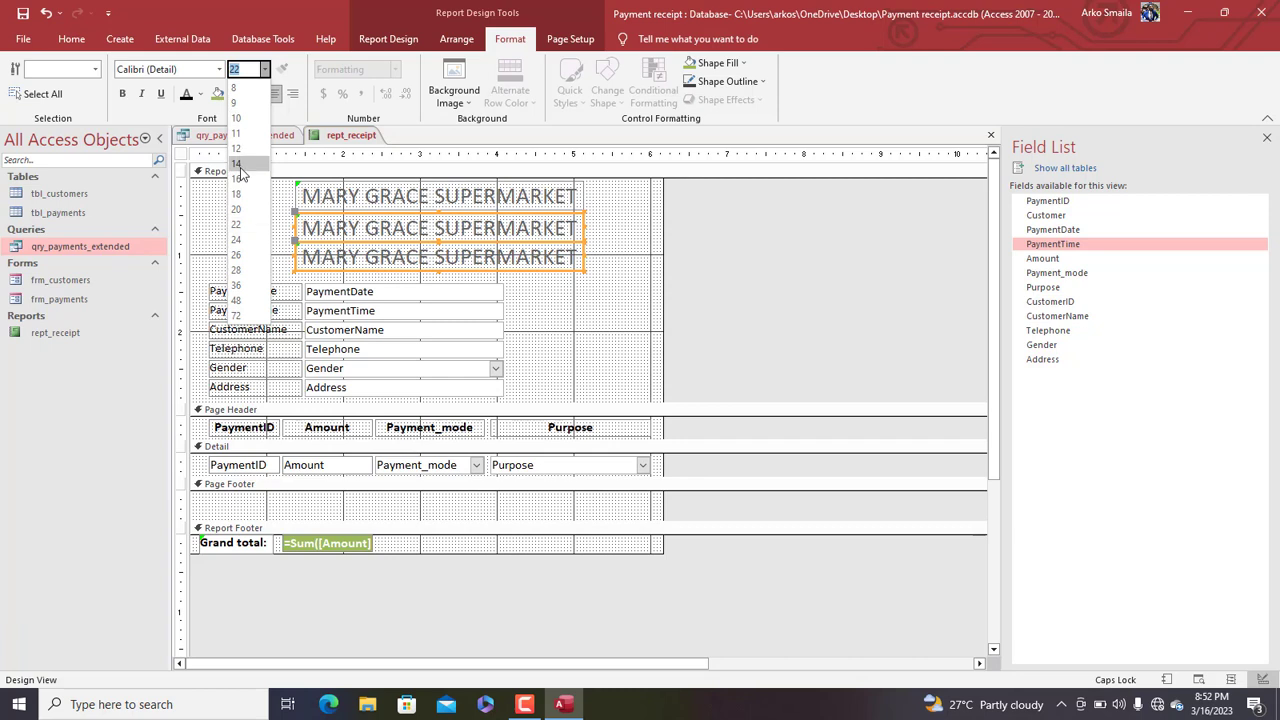
click(245, 148)
click(615, 226)
click(493, 233)
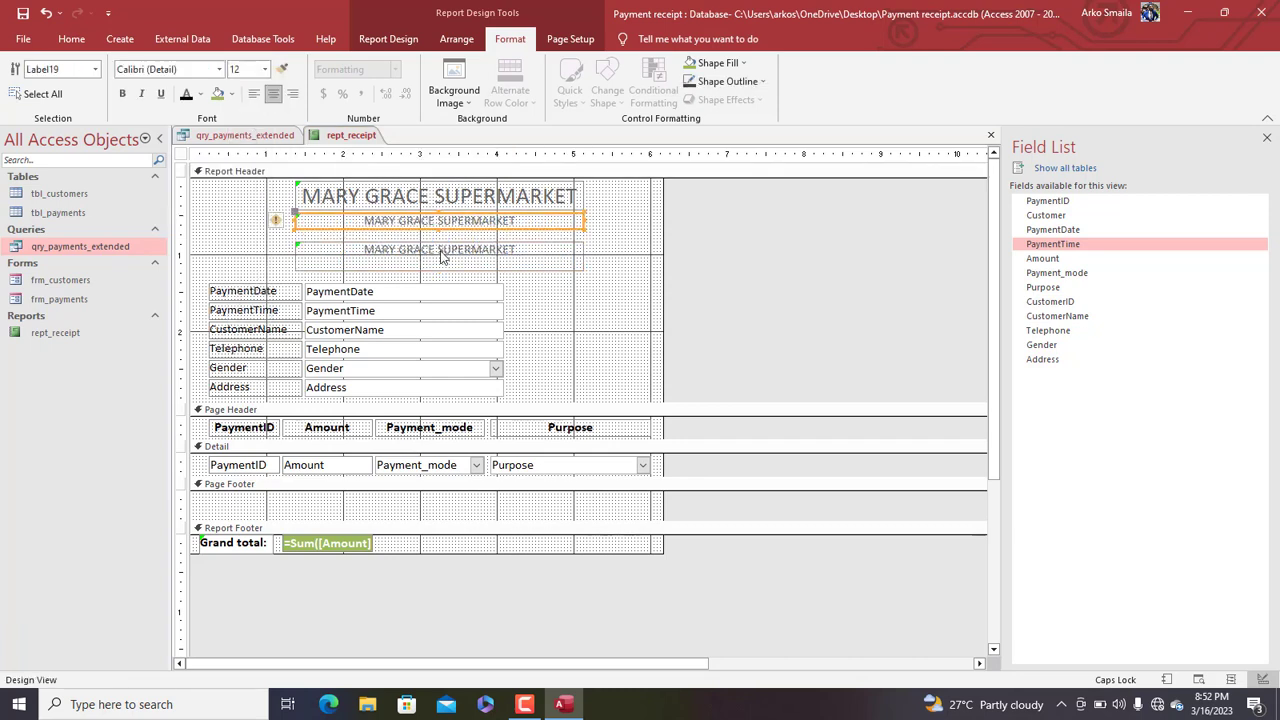
click(443, 260)
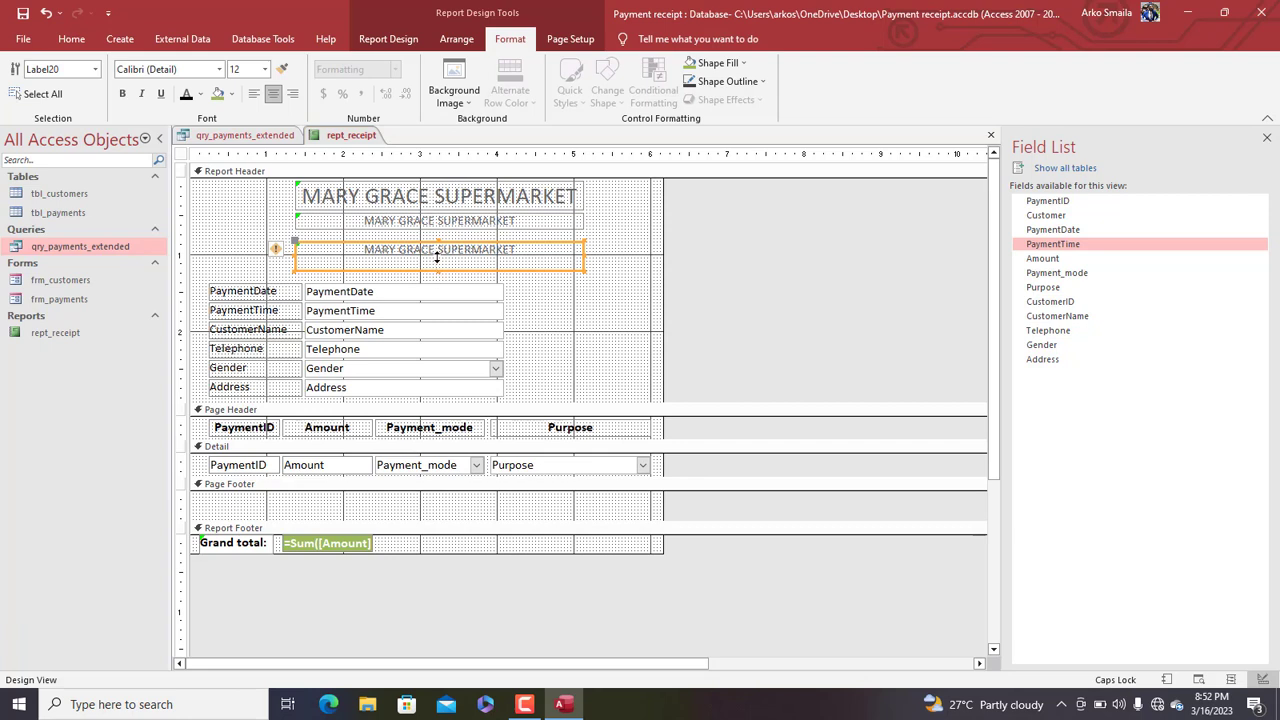
drag(437, 258, 435, 256)
key(Up)
key(Up)
key(Up)
key(Up)
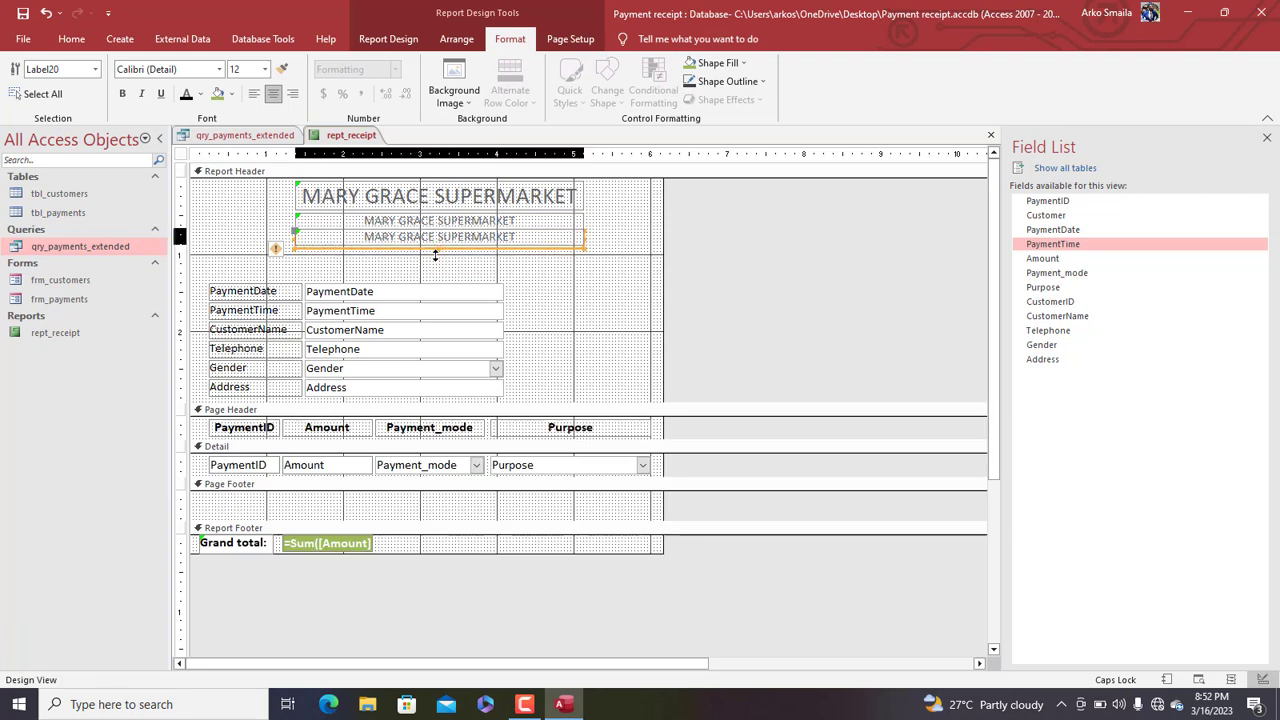
Replace the middle copy's text with 'Location: Kumasi, Bantama'
click(534, 220)
drag(534, 220, 298, 192)
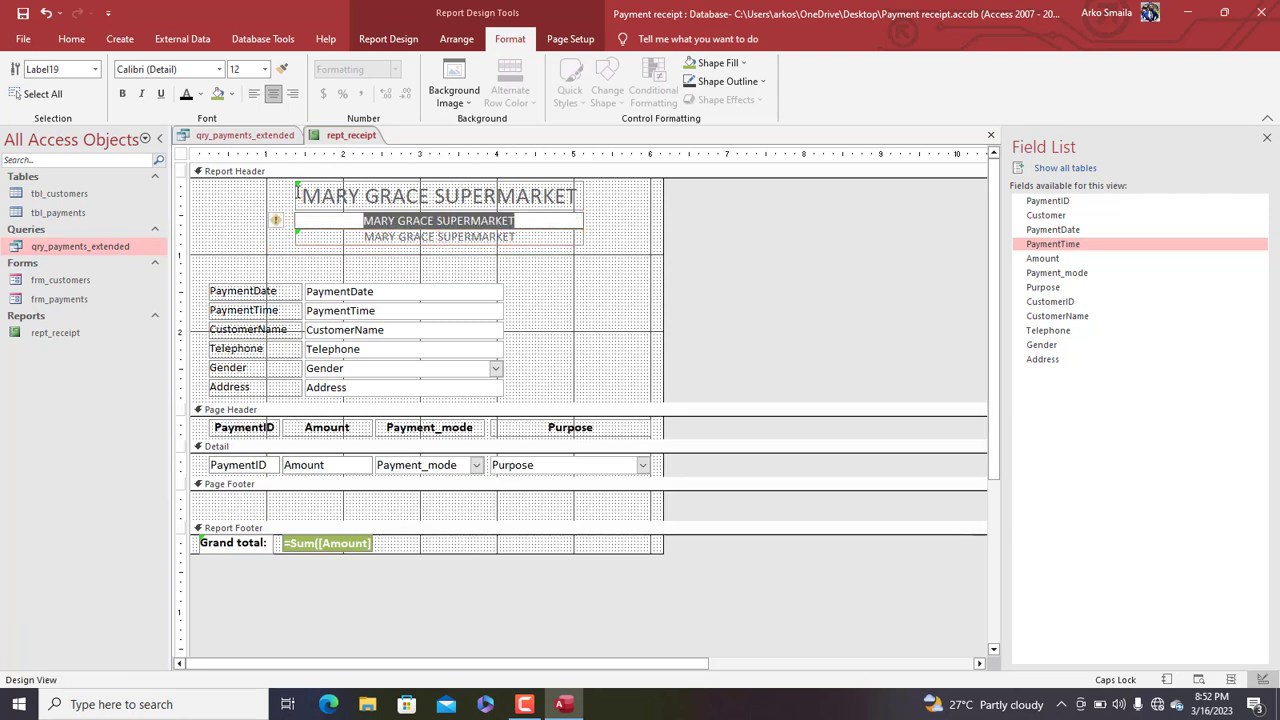
text(10)
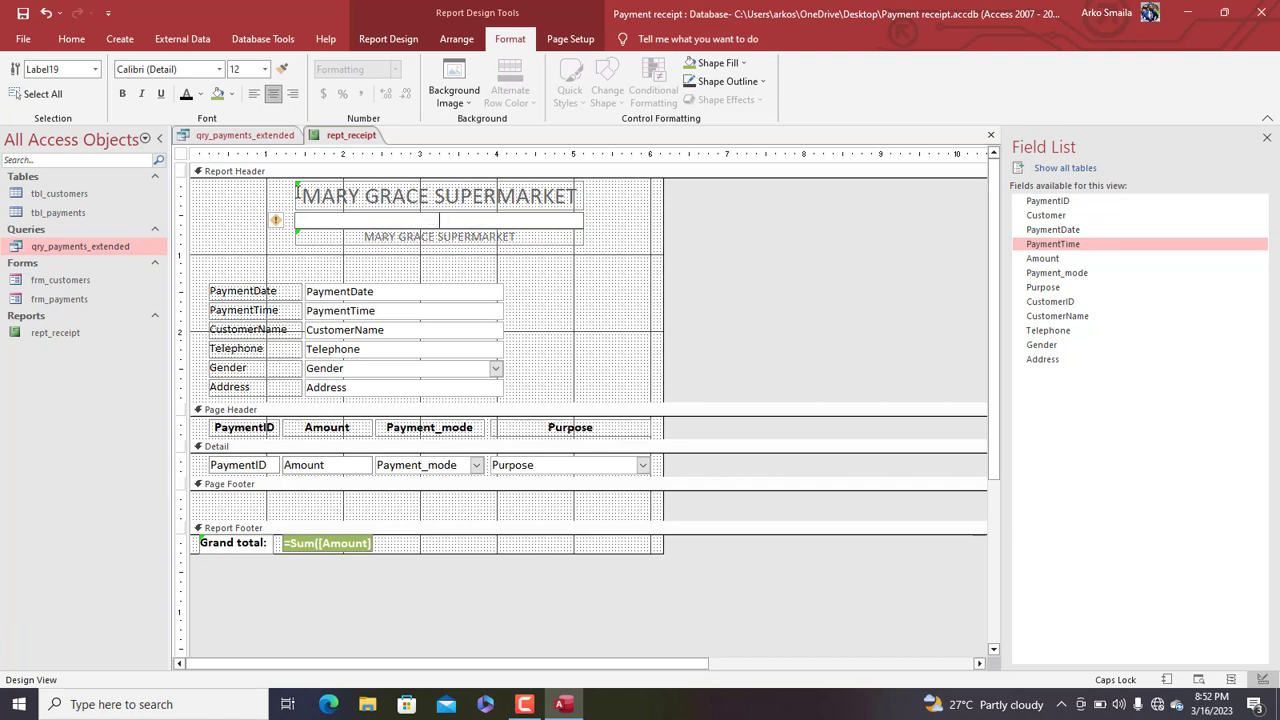
text(ocation: Kumasi,)
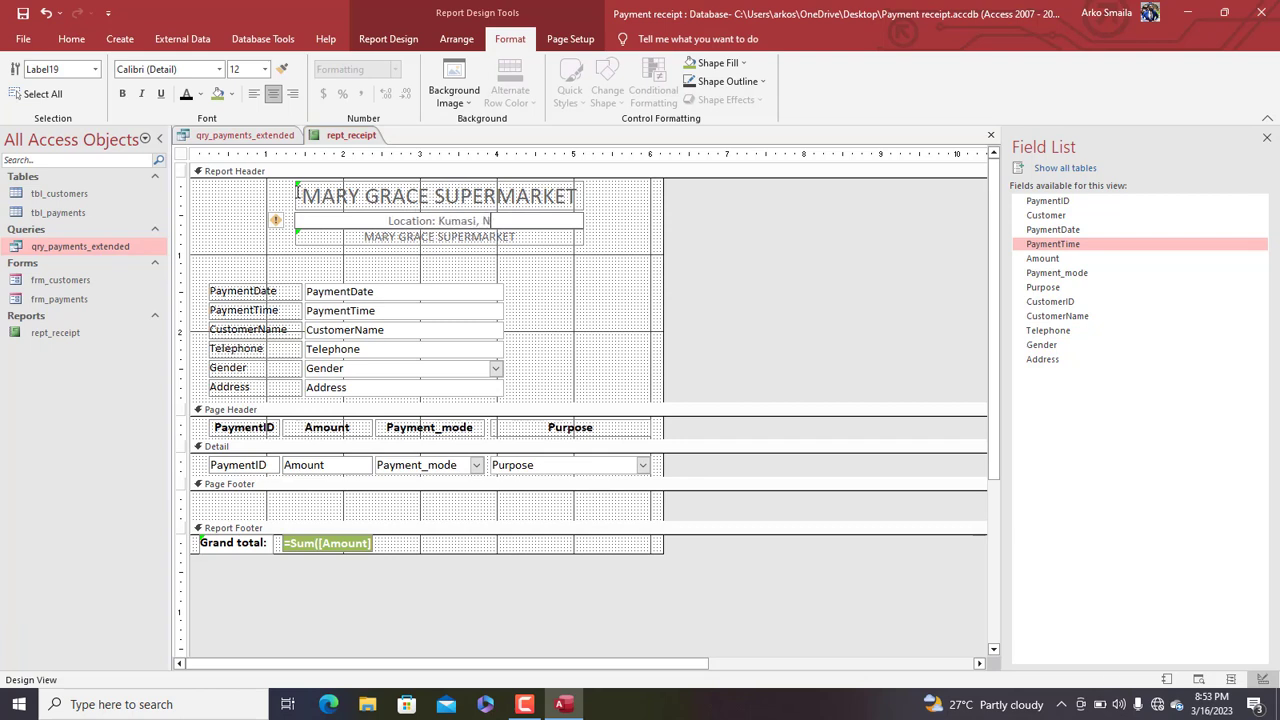
text( Bantama)
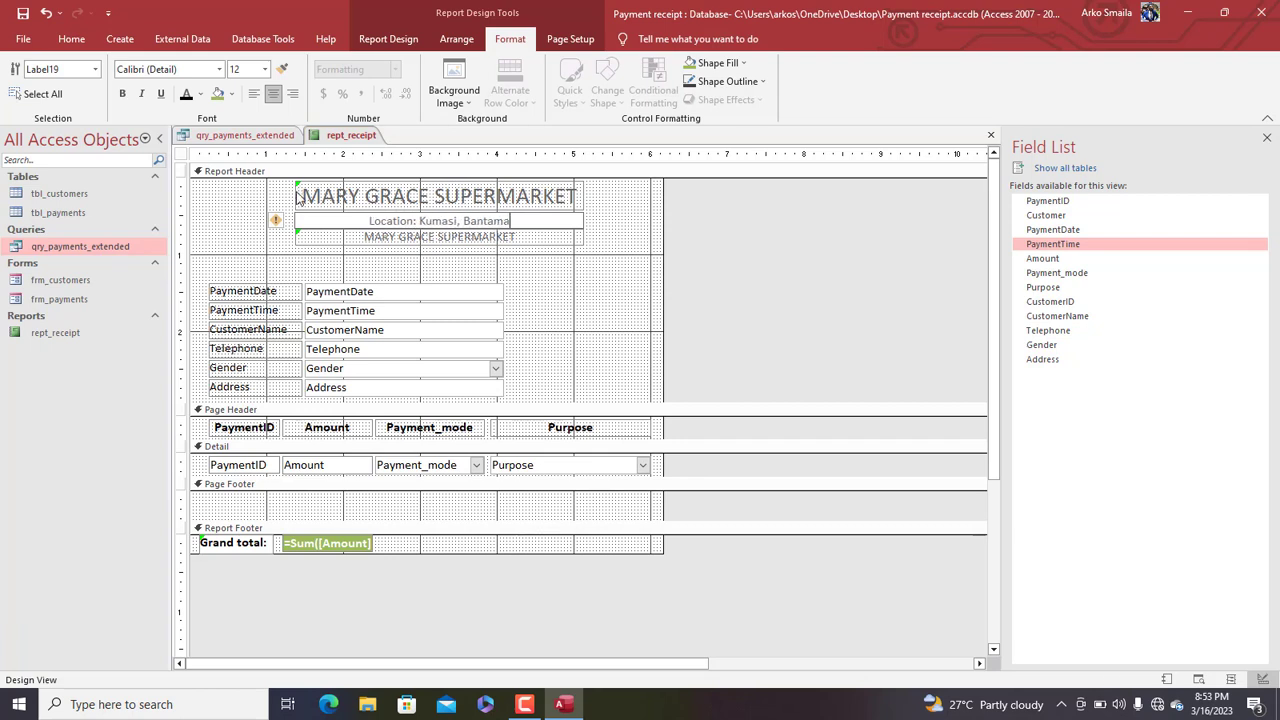
Replace the third copy's text with a 'Tel:' line holding the supermarket's phone number
click(529, 237)
drag(529, 237, 332, 225)
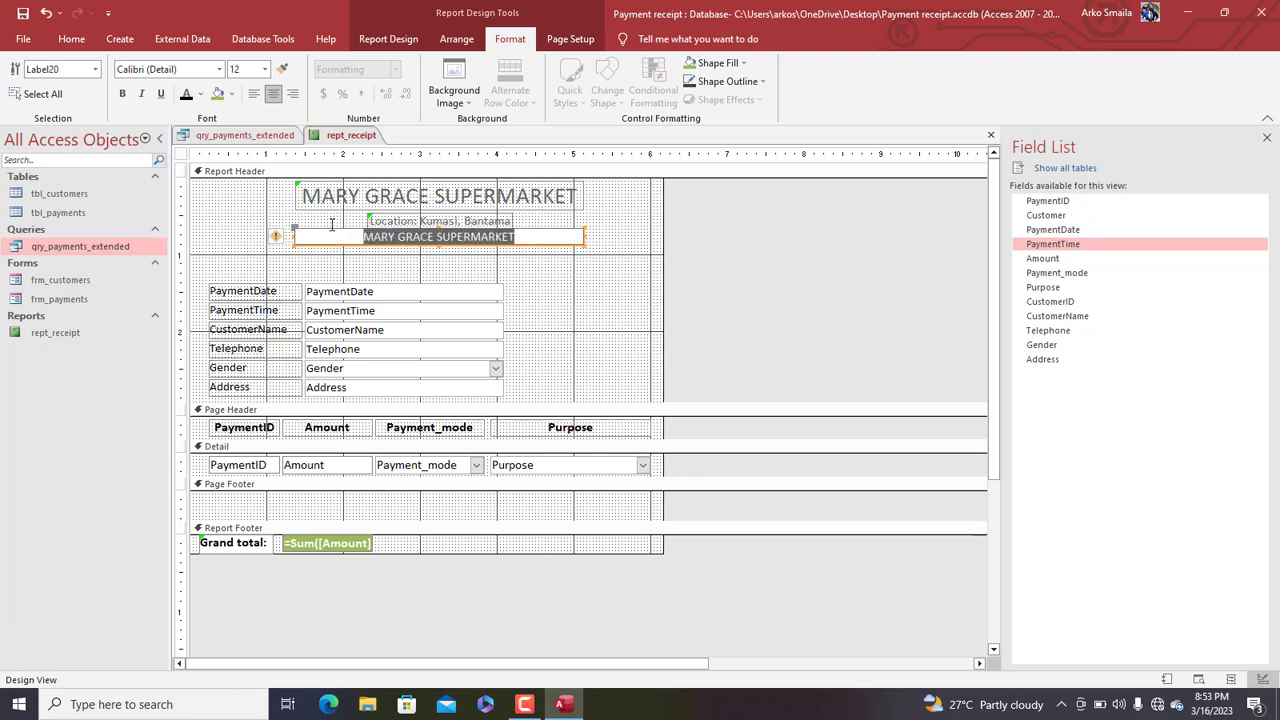
text(Tel:)
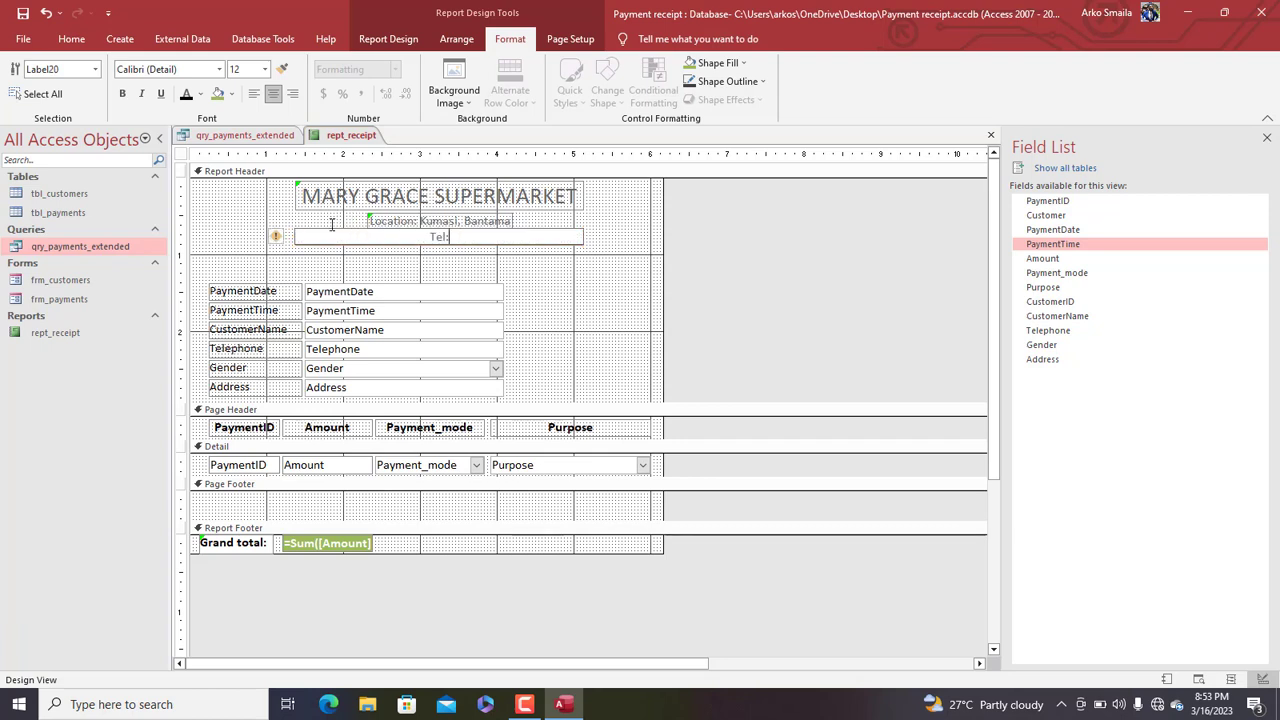
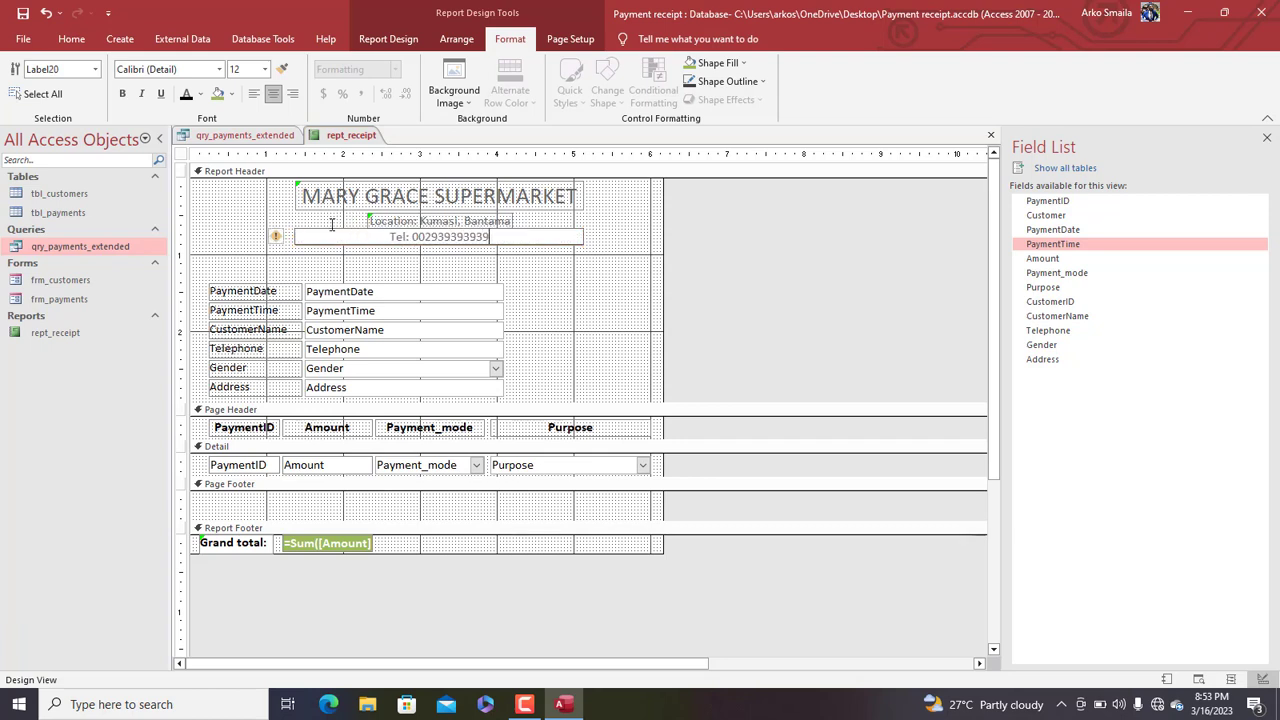
click(525, 262)
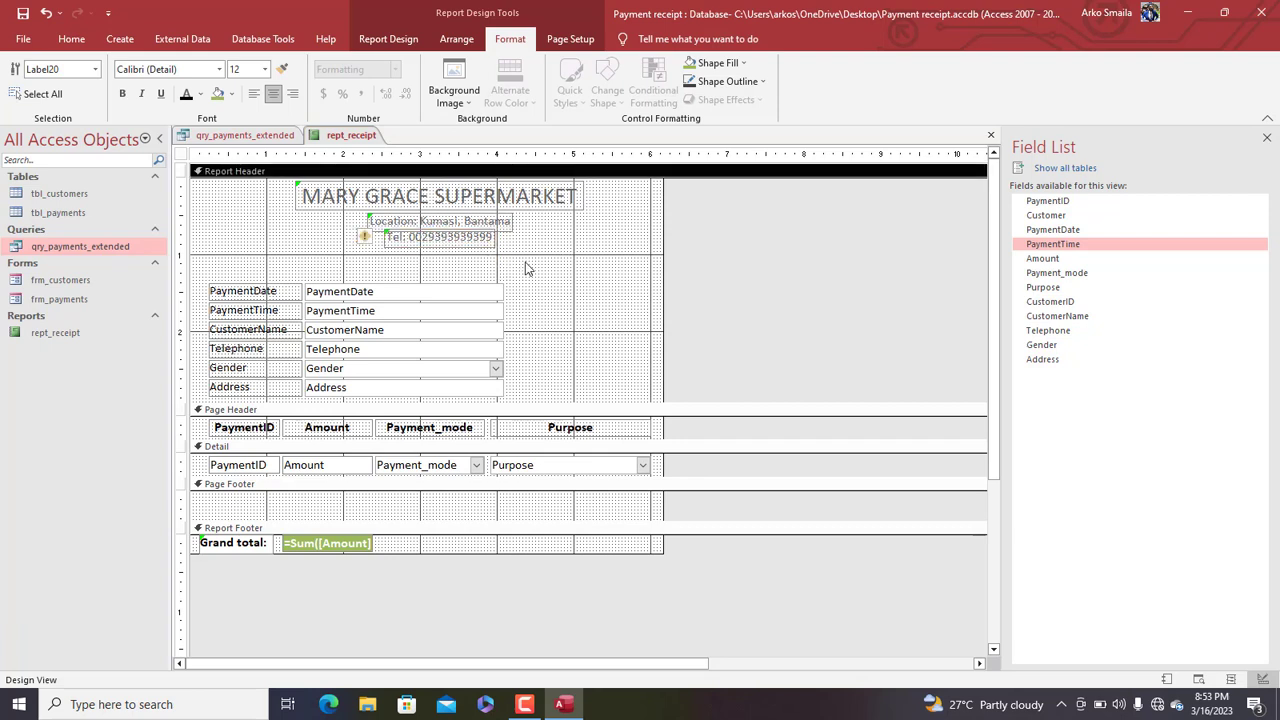
Select the three header lines together and shift them to the left
click(471, 239)
drag(537, 254, 355, 194)
key(Left)
key(Left)
key(Left)
key(Left)
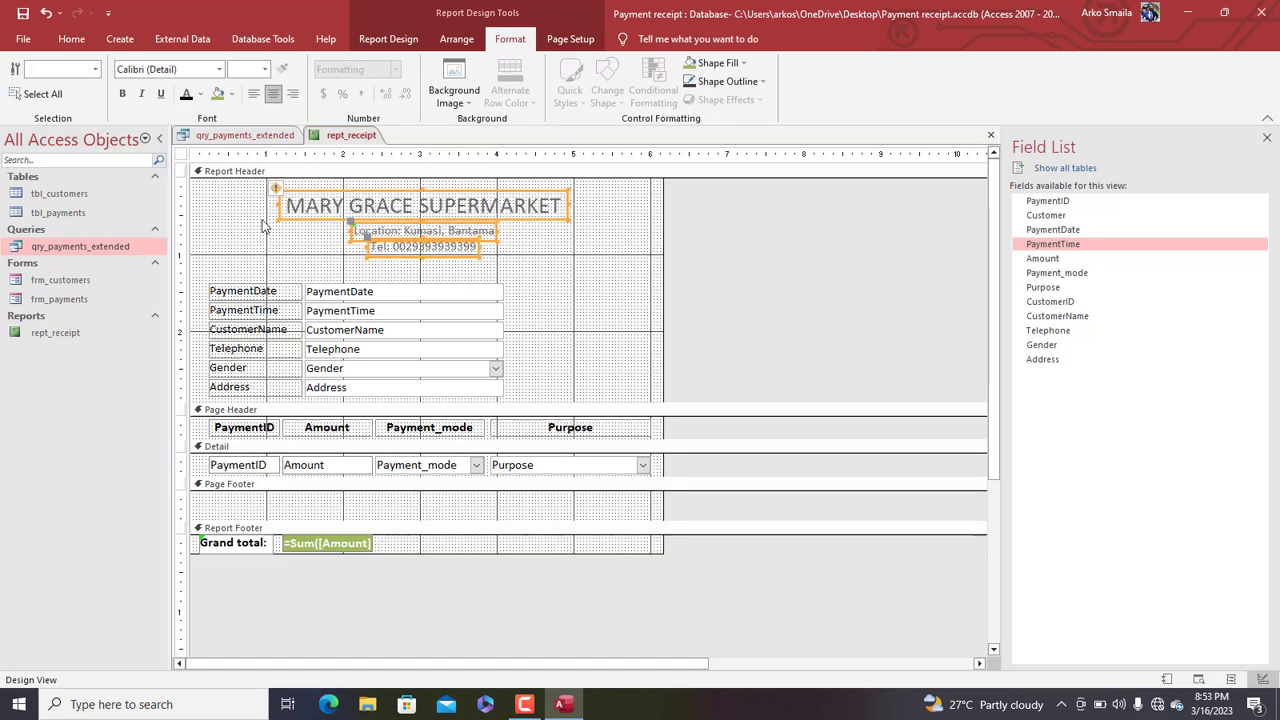
click(603, 233)
Make the MARY GRACE SUPERMARKET title bold
click(527, 208)
key(ctrl+b)
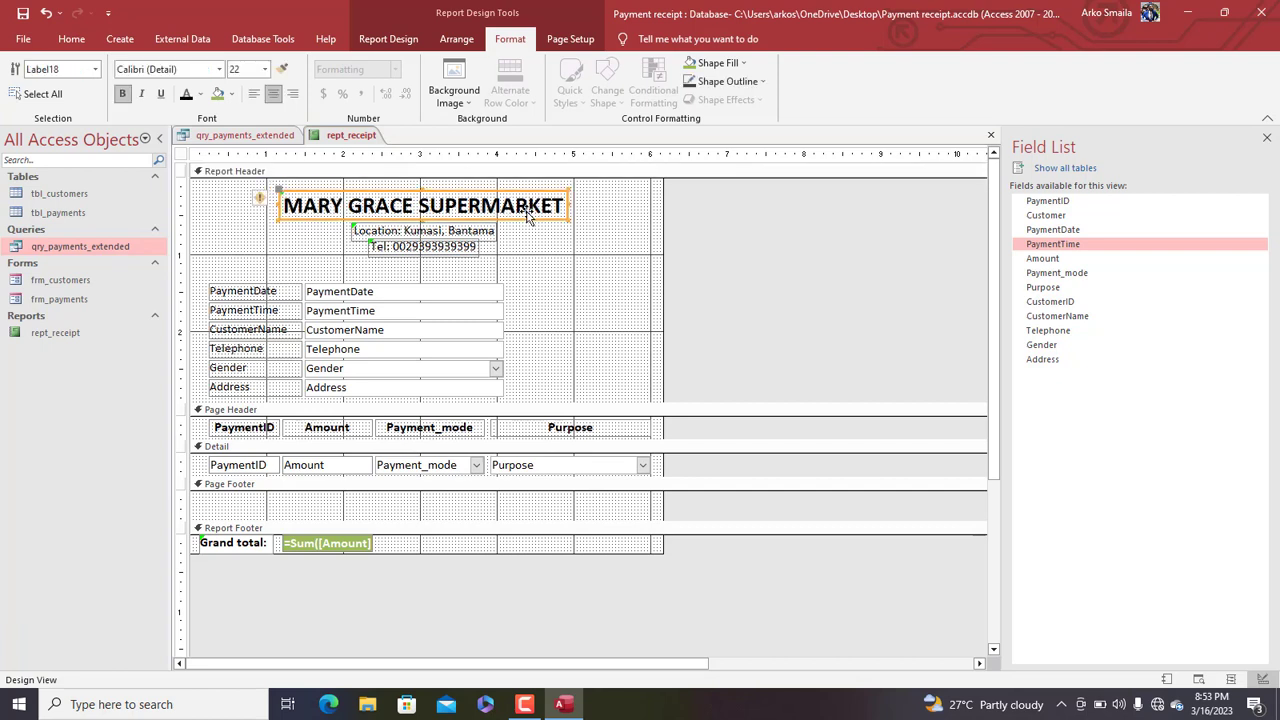
click(566, 243)
Preview the receipt with its data in Report View, then return to Design View
right_click(350, 135)
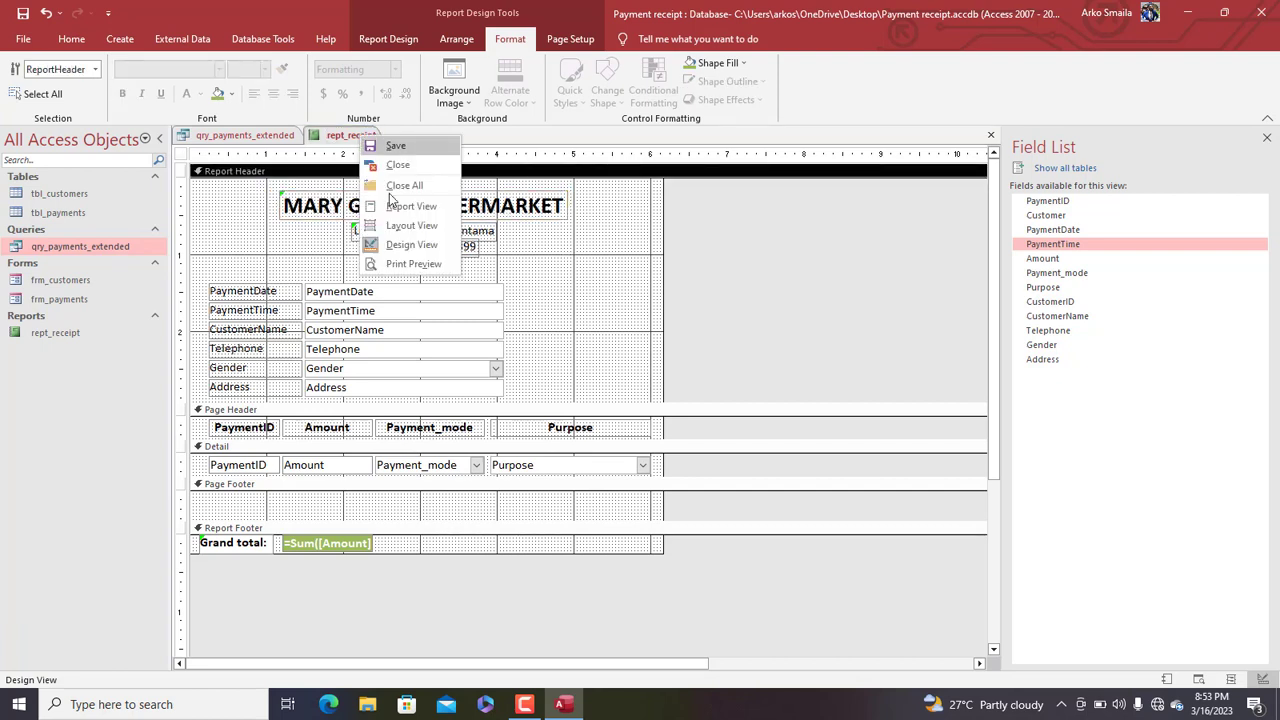
click(397, 209)
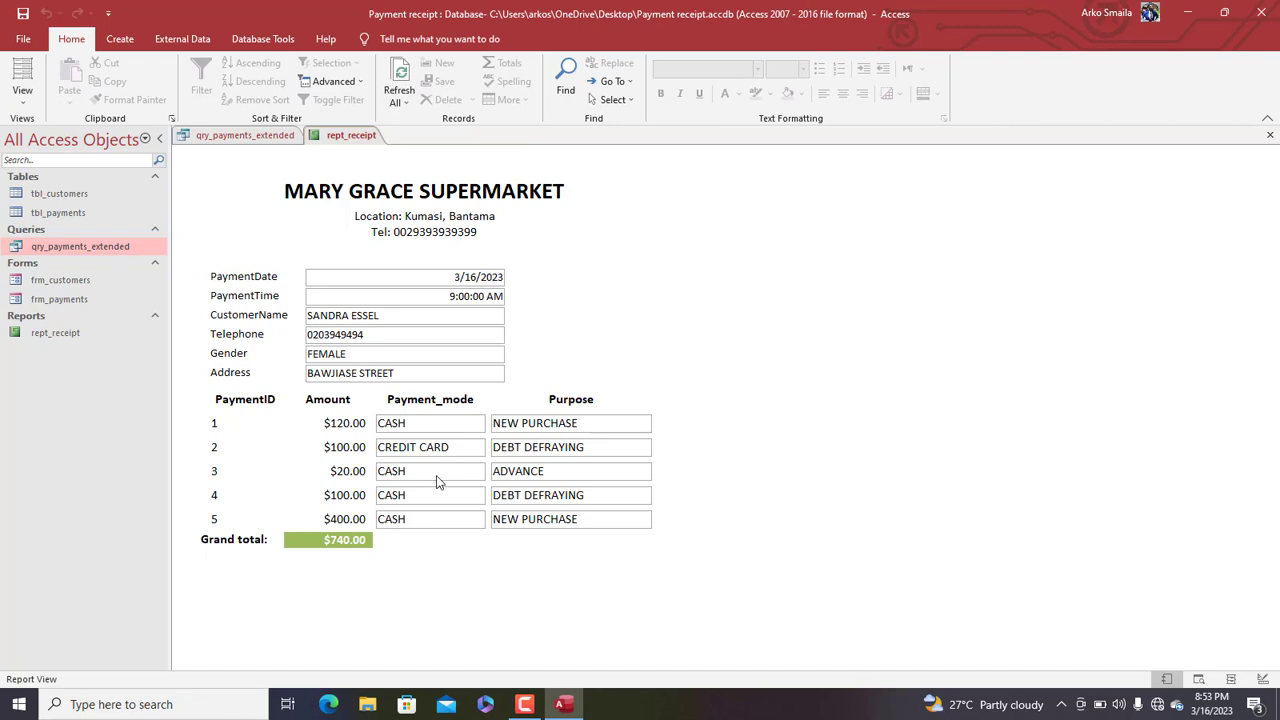
right_click(669, 187)
click(725, 228)
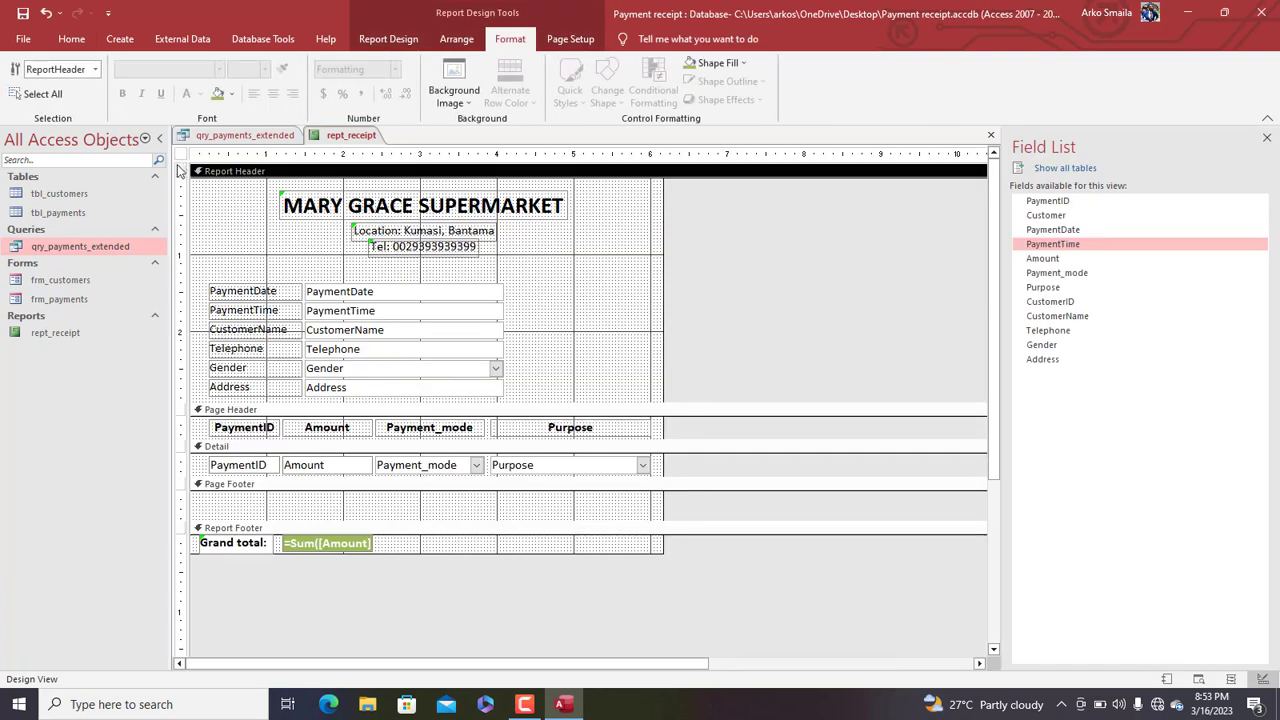
Set the report's Auto Center property to Yes in the Property Sheet
double_click(181, 154)
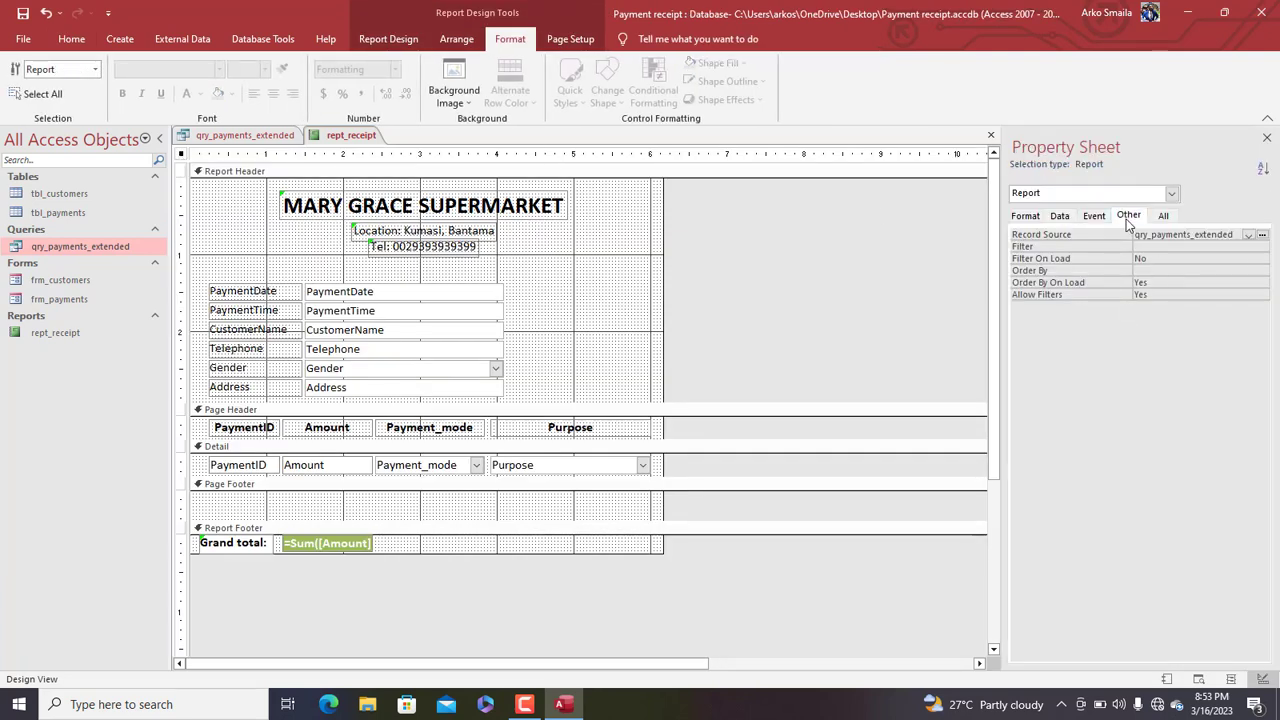
click(1128, 216)
click(1163, 233)
click(1021, 216)
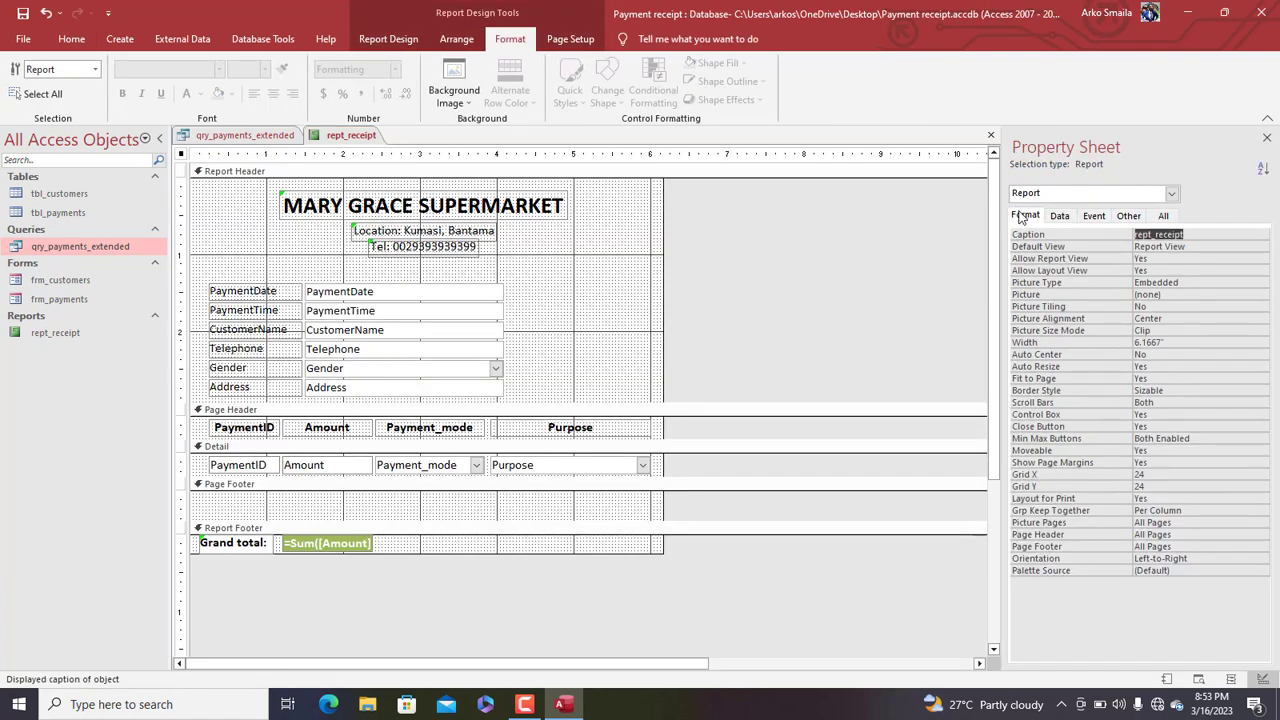
click(1176, 354)
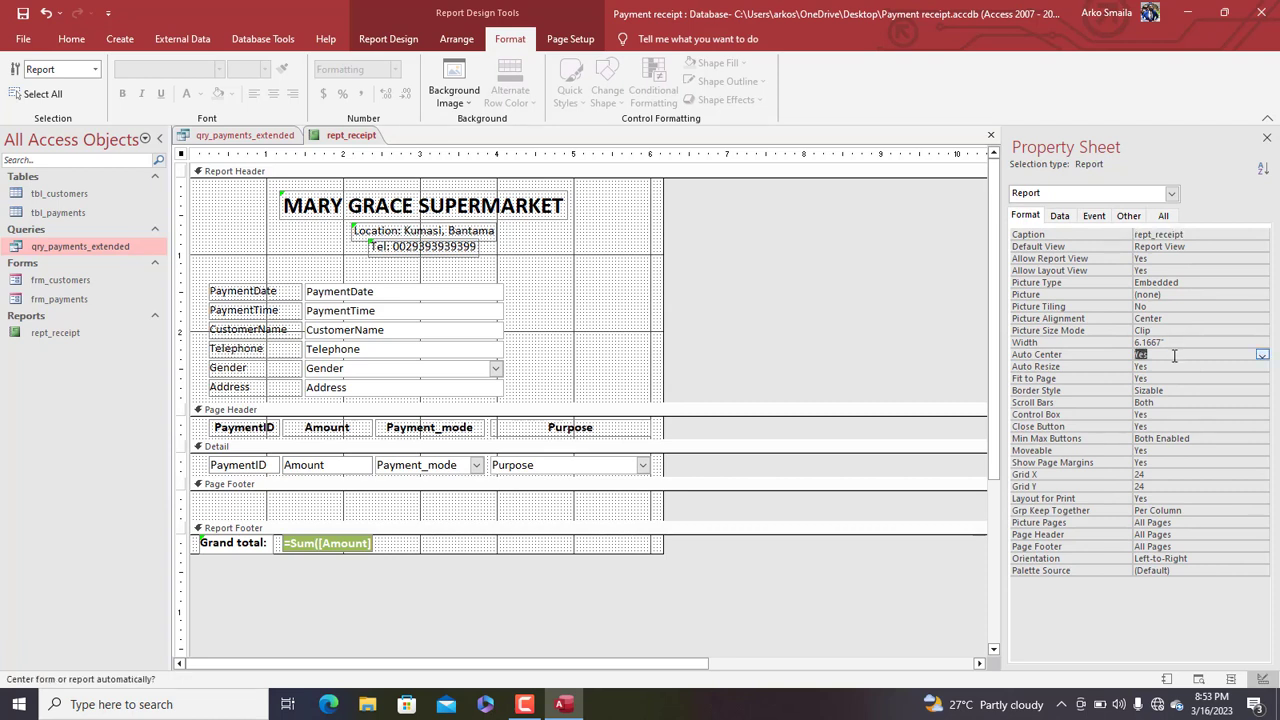
Save the rept_receipt report
right_click(352, 137)
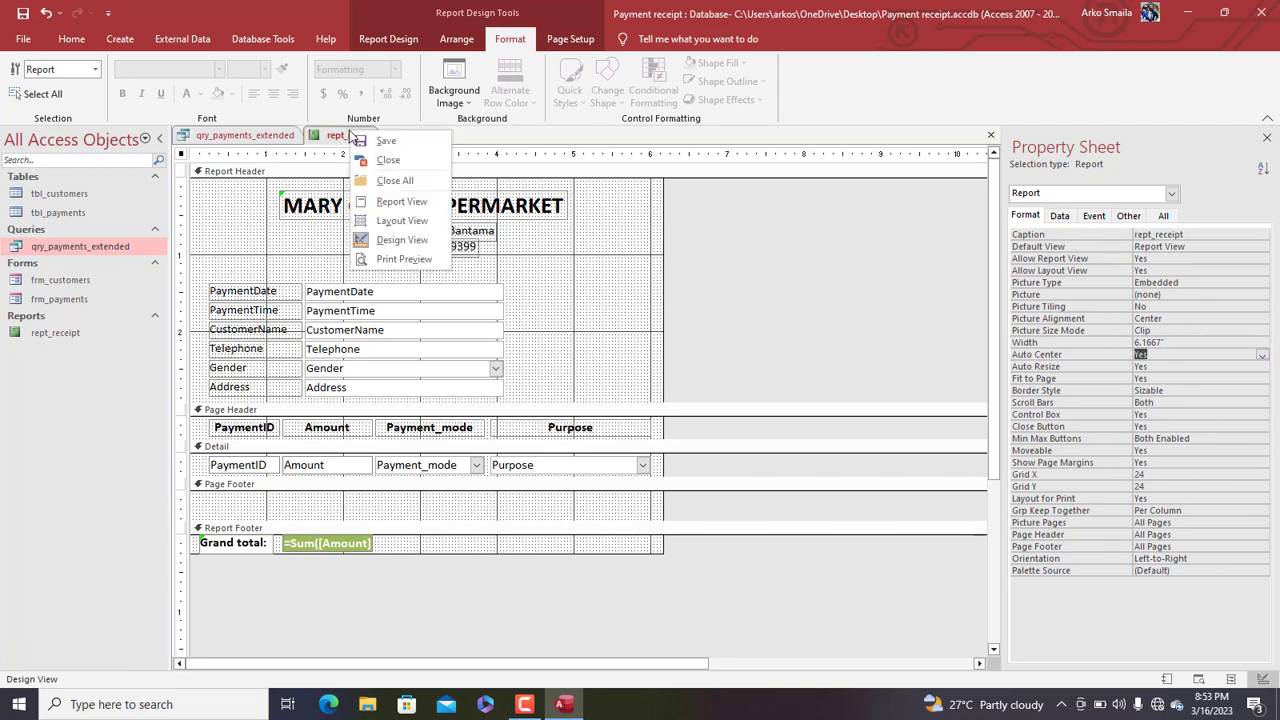
click(366, 139)
right_click(366, 139)
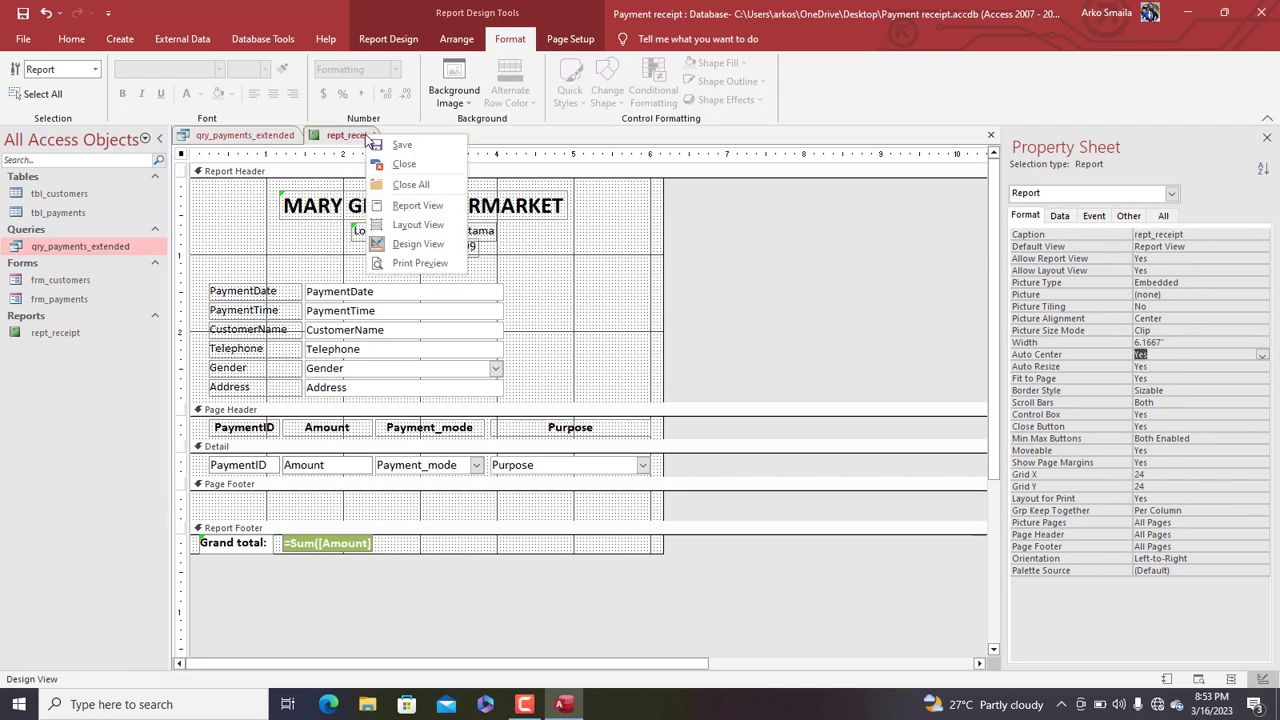
click(572, 316)
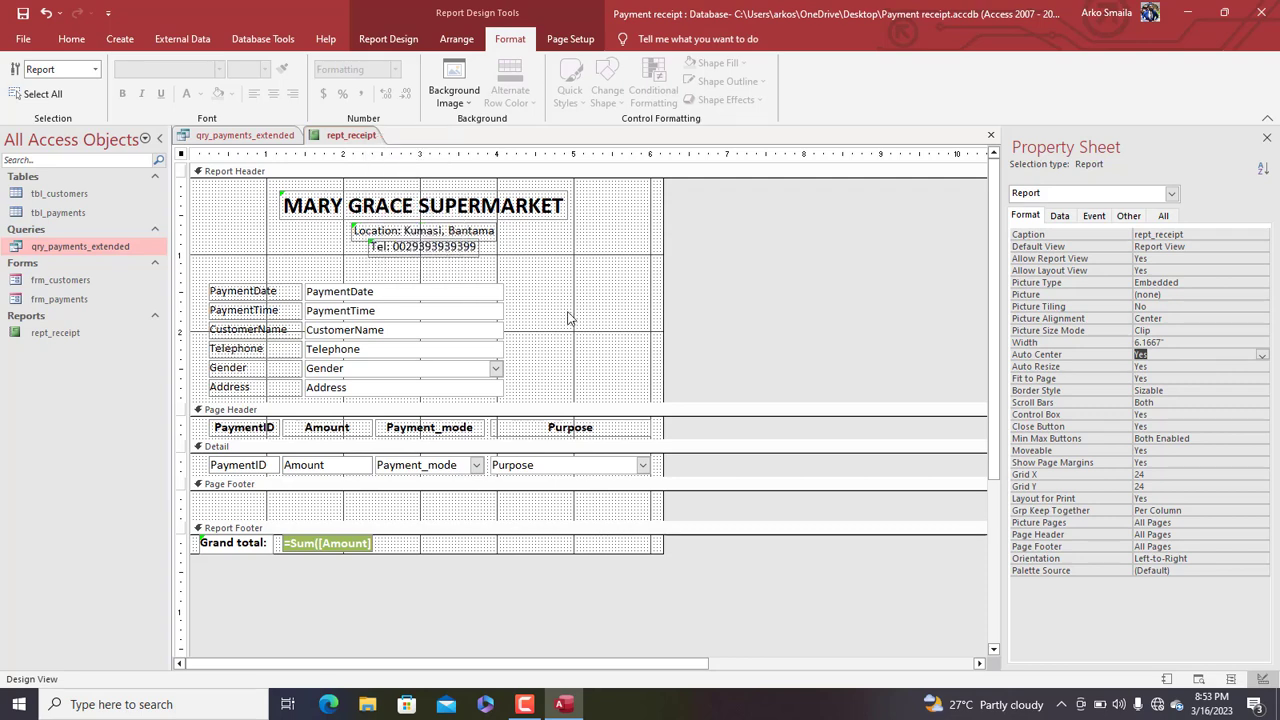
click(388, 39)
Add a small command button captioned Print to the right of the customer details
click(396, 82)
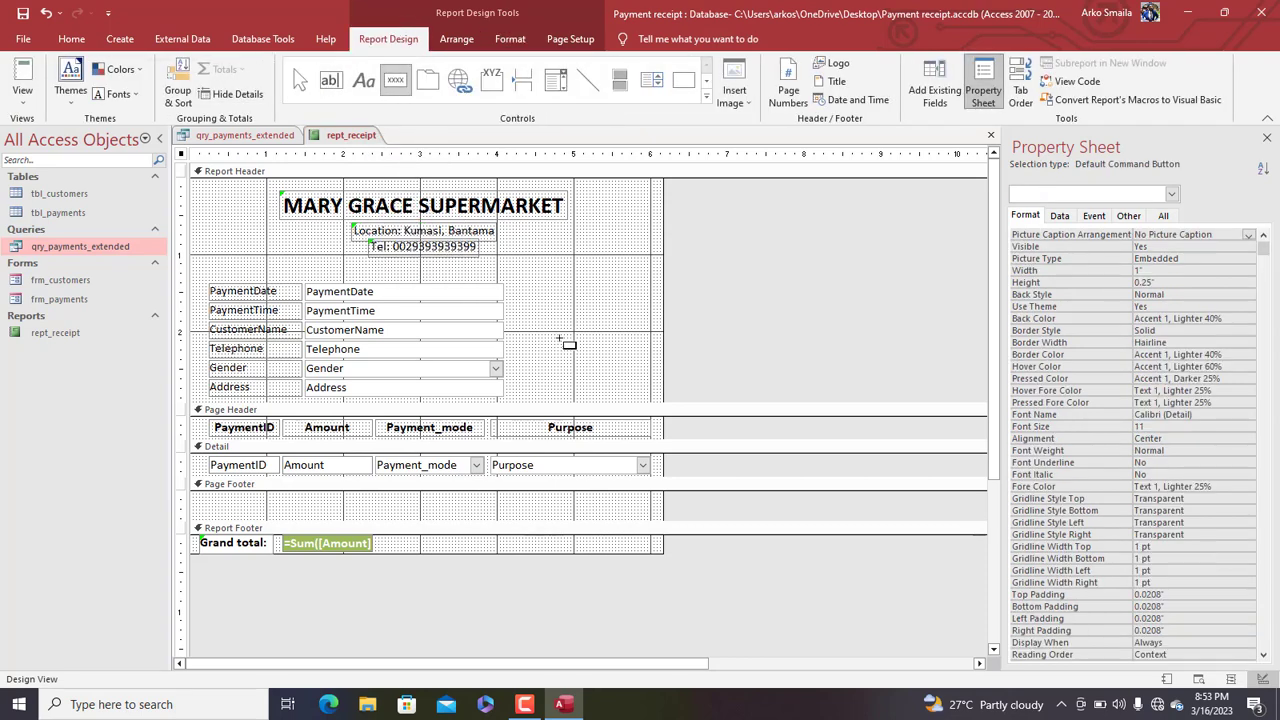
drag(538, 304, 617, 340)
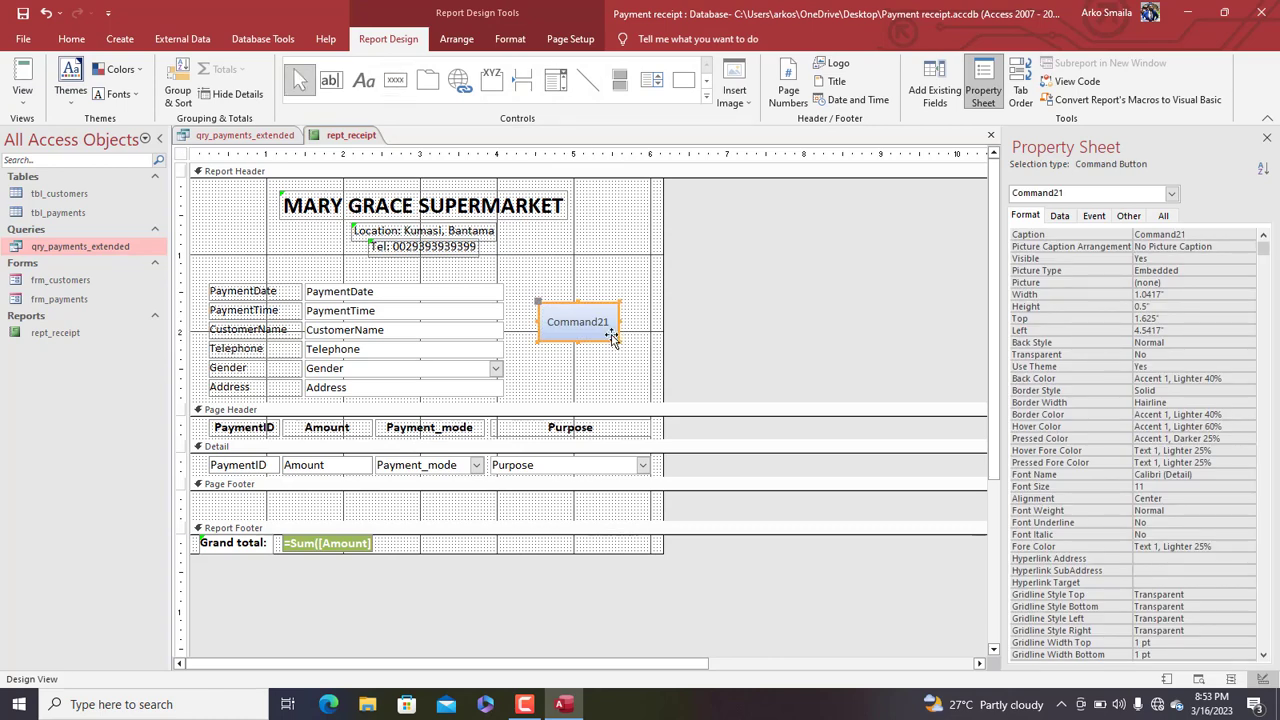
click(588, 327)
text(Print)
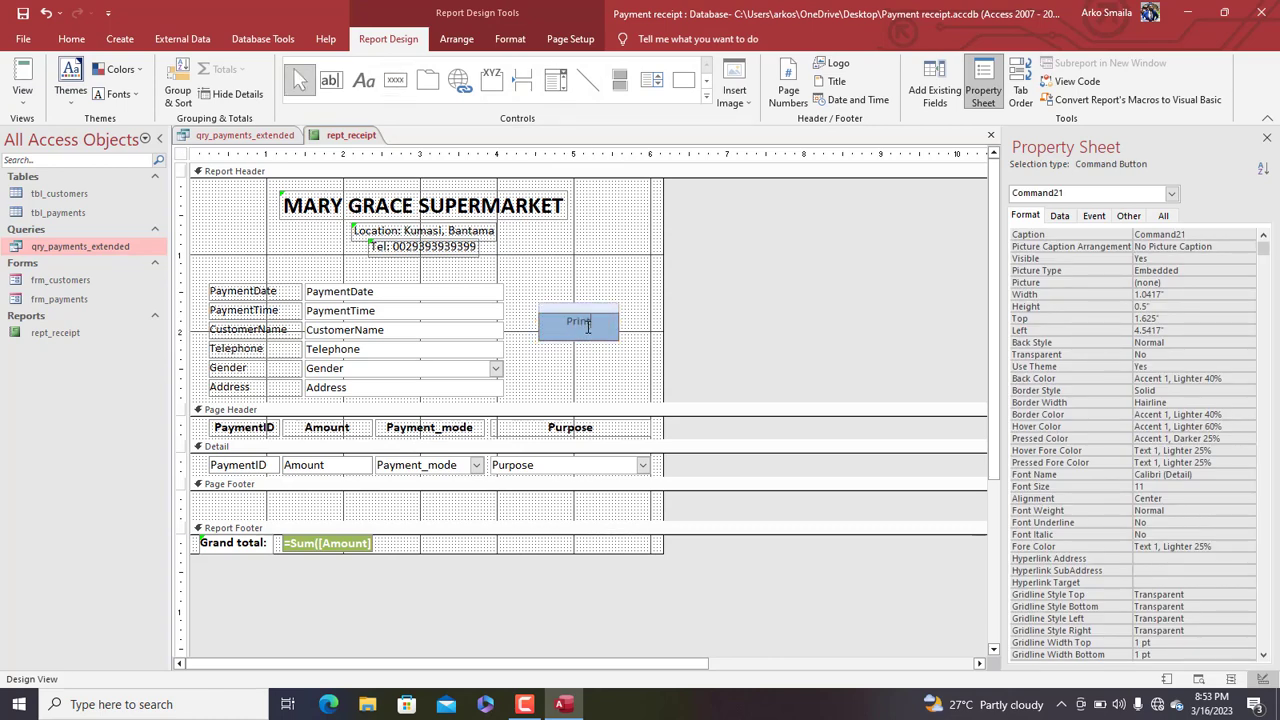
key(Tab)
click(588, 331)
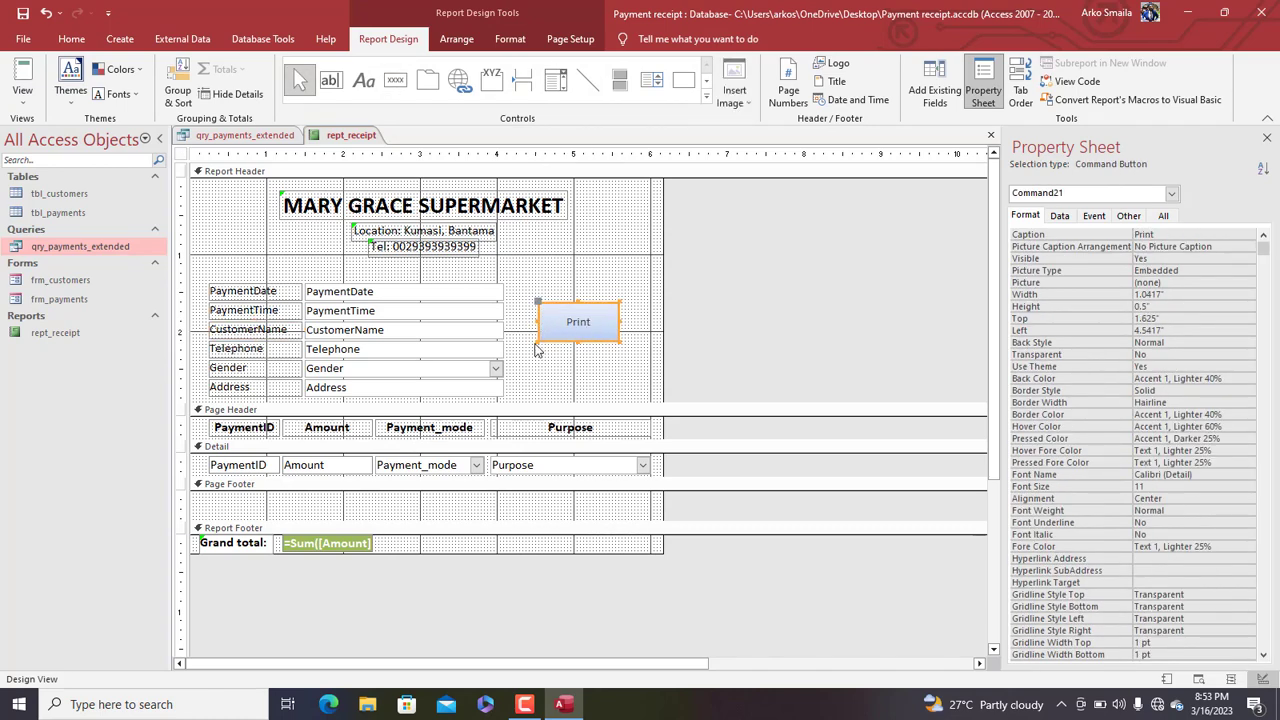
drag(538, 343, 568, 330)
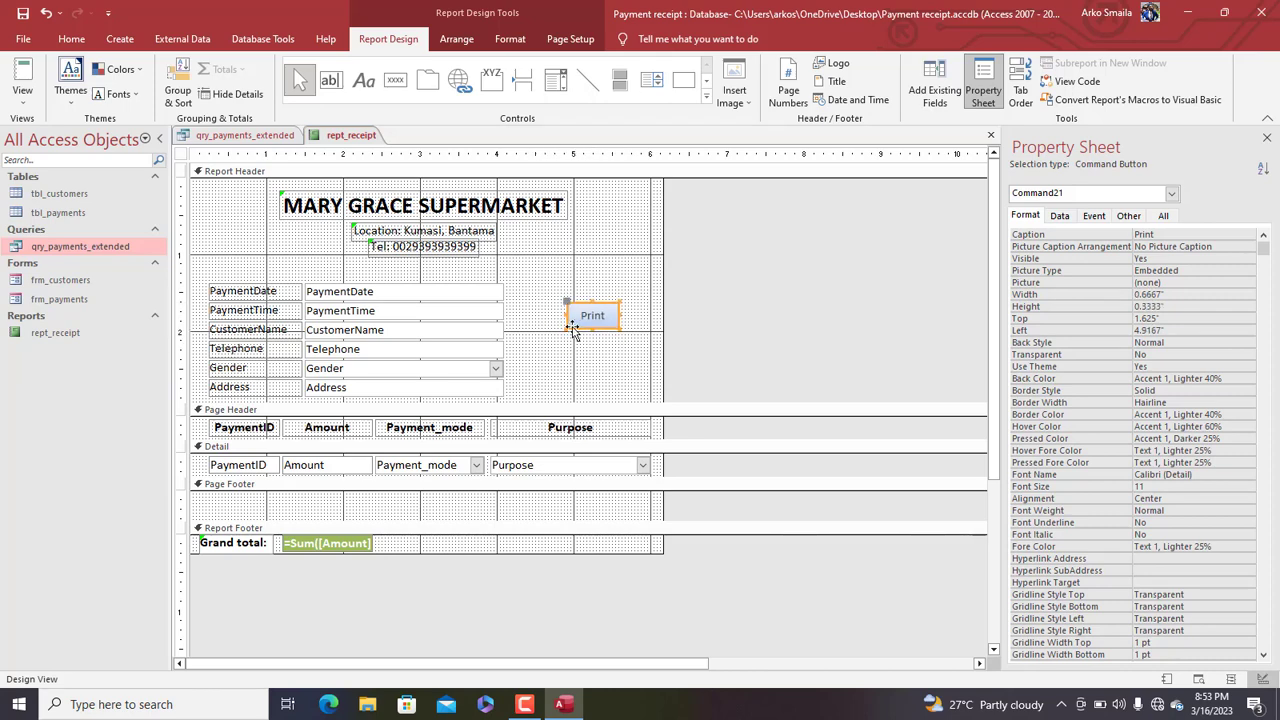
Give the Print button a click macro running PrintObject, then save and close the macro
right_click(588, 318)
click(648, 207)
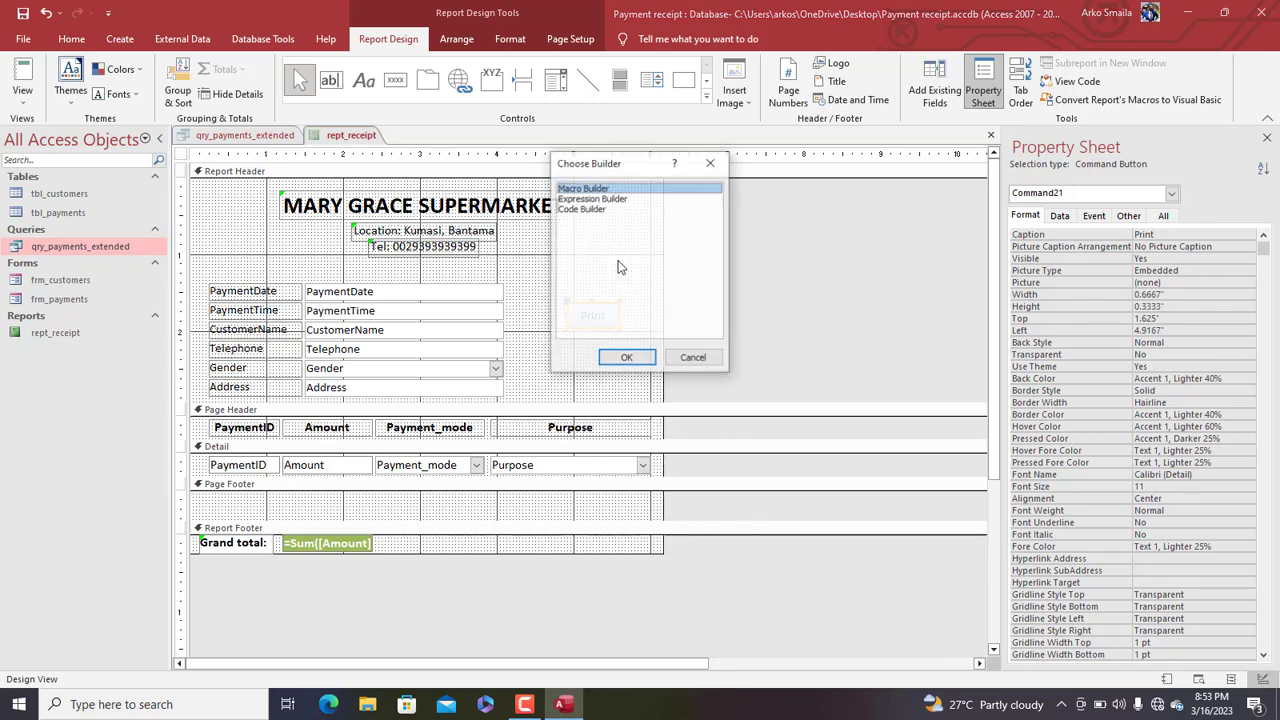
click(627, 358)
text(prin)
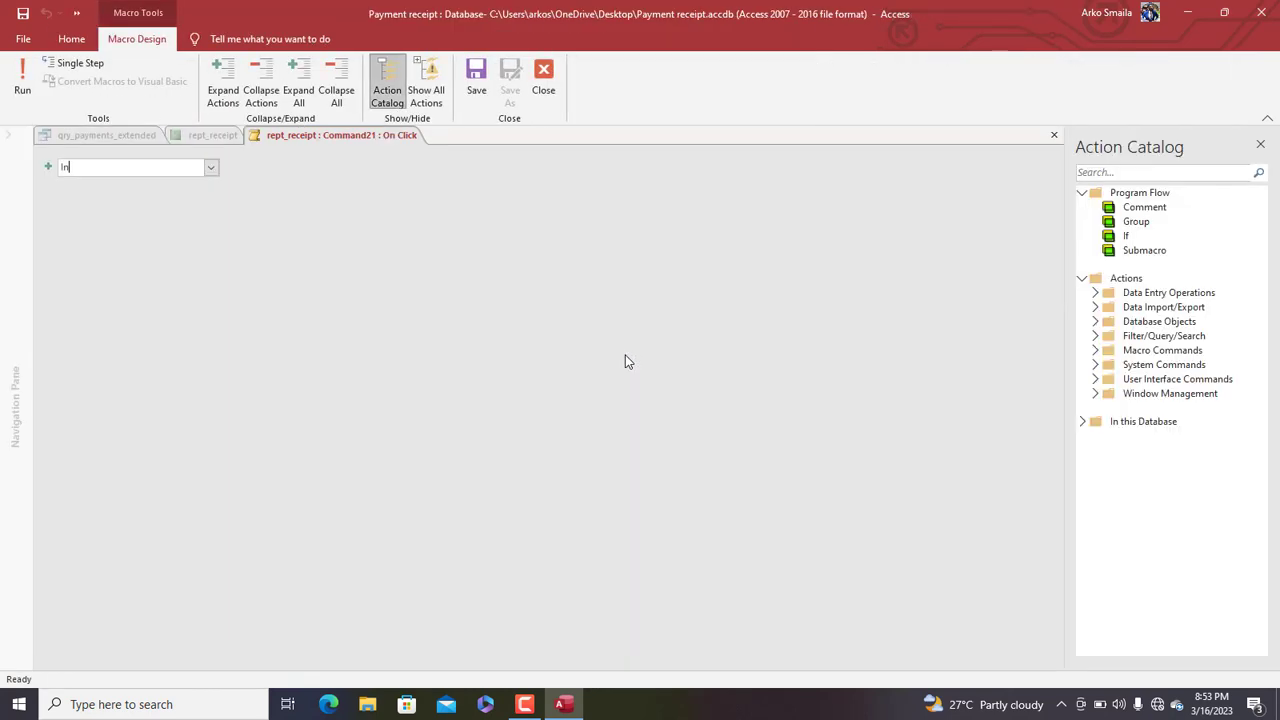
text(PrintObject)
key(Return)
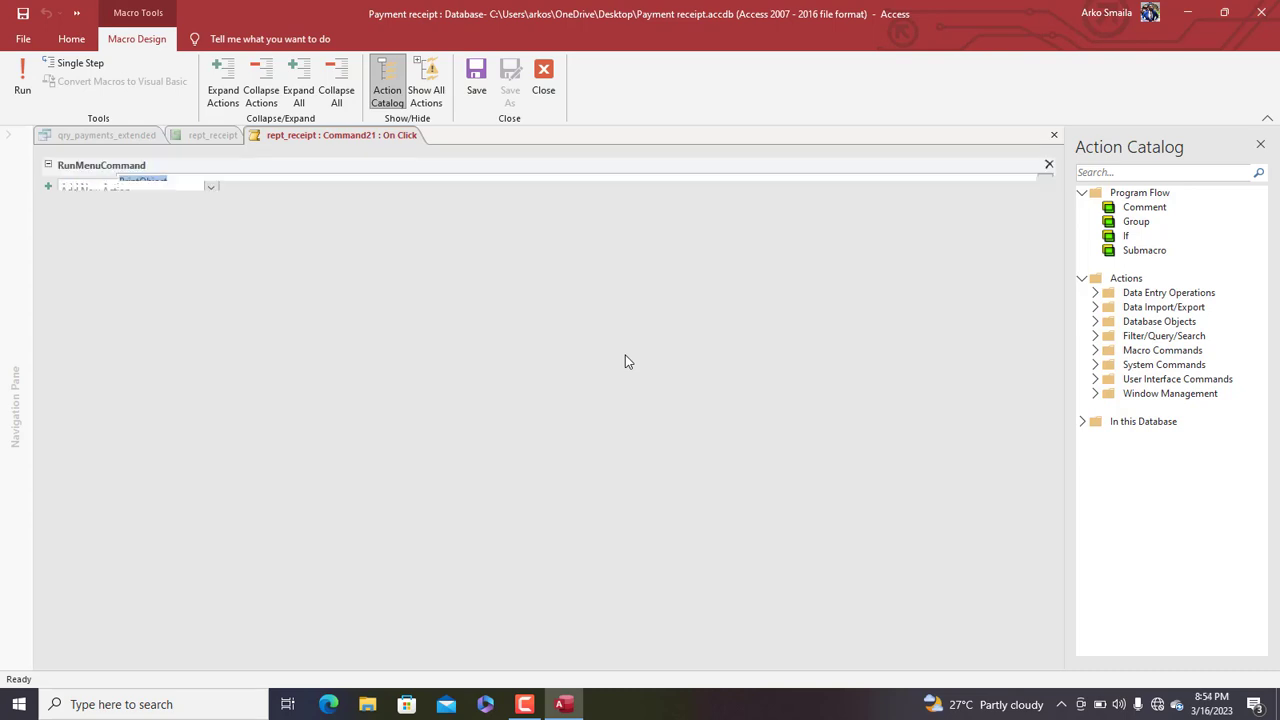
click(476, 90)
click(543, 84)
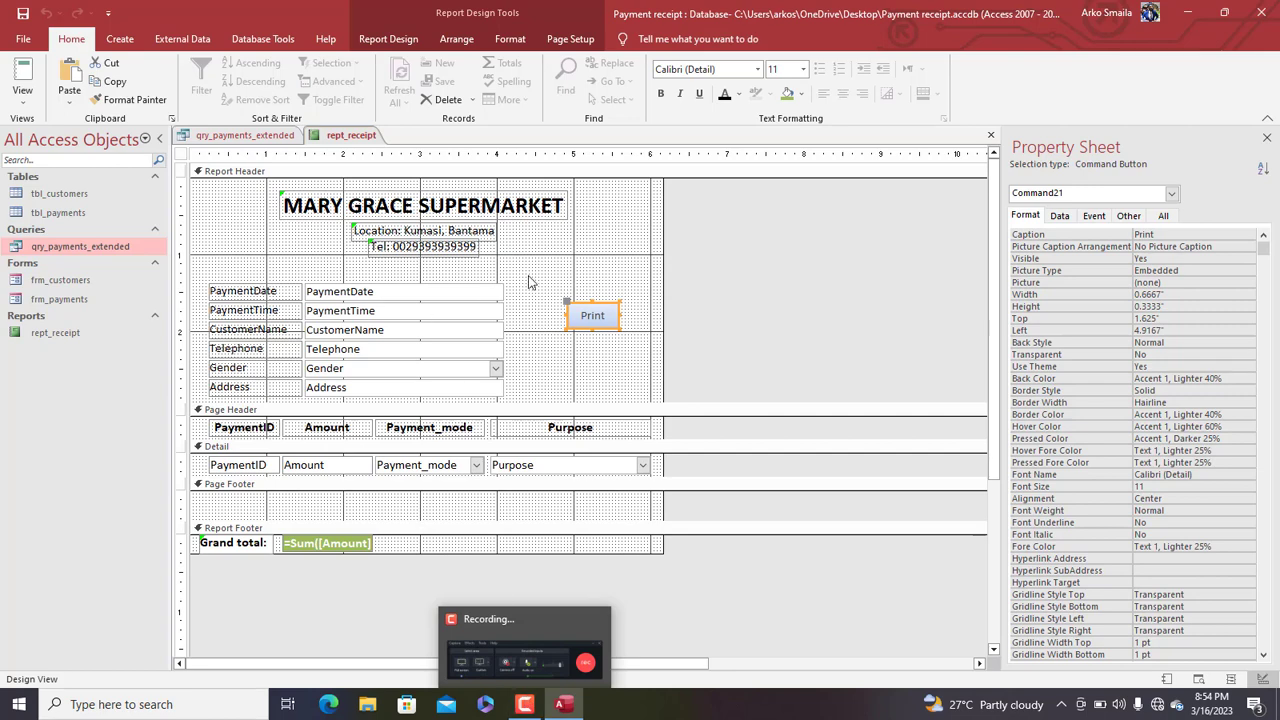
right_click(308, 140)
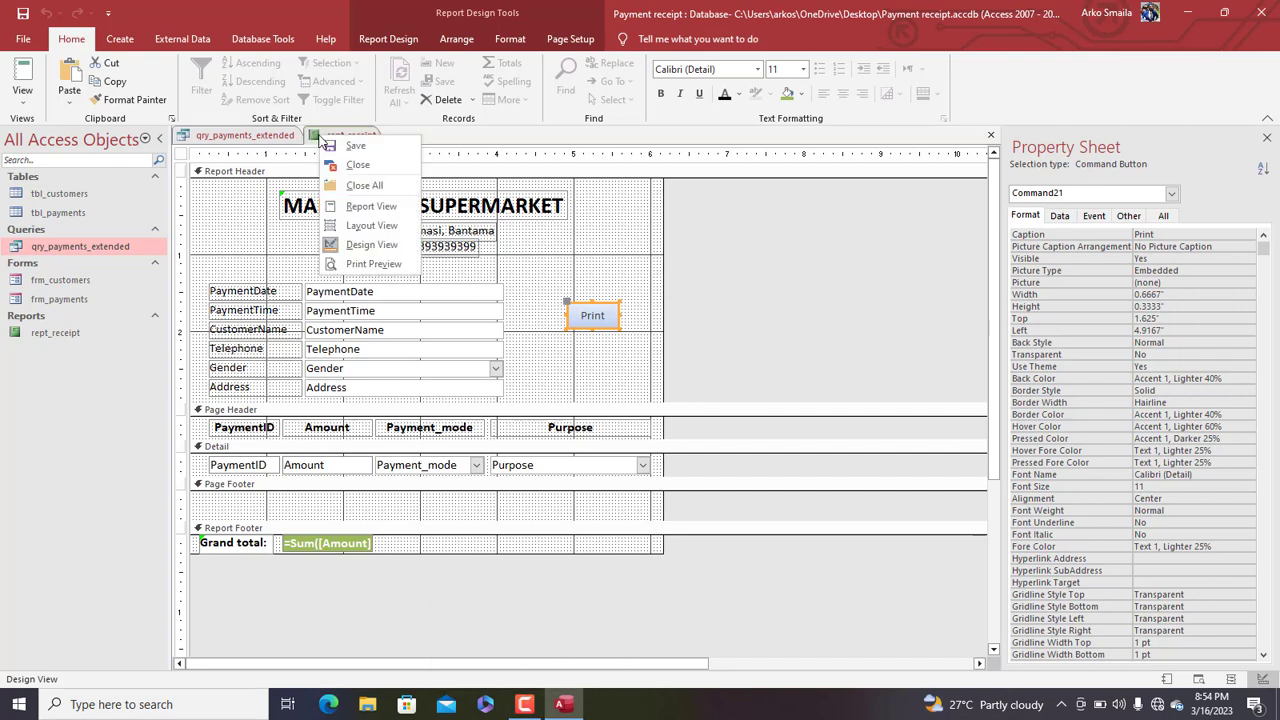
click(350, 206)
drag(468, 155, 581, 39)
click(714, 211)
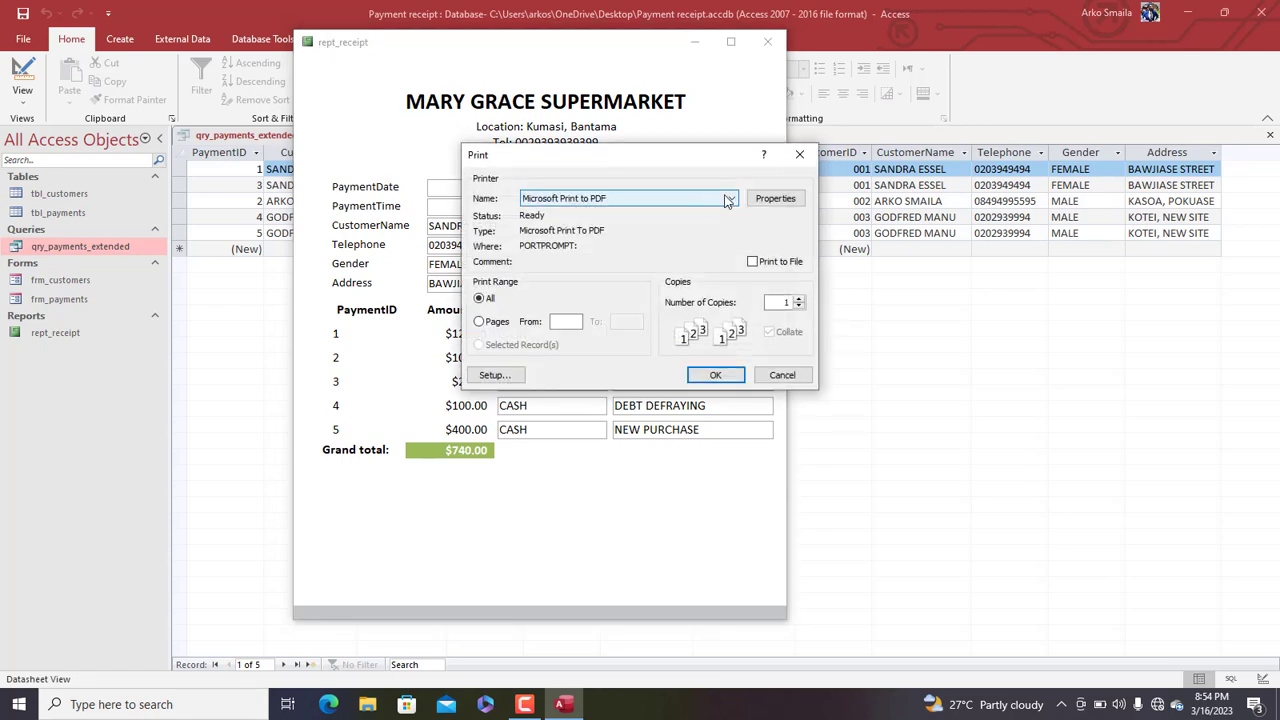
click(799, 156)
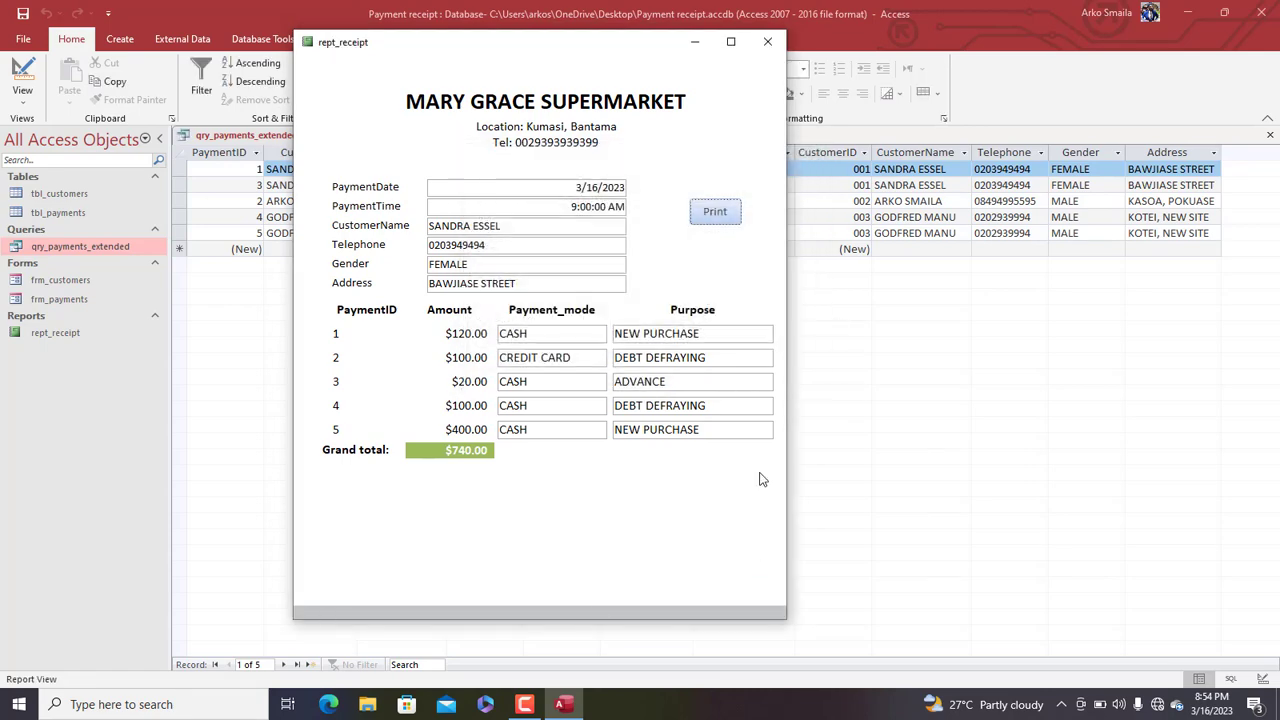
right_click(477, 64)
click(510, 108)
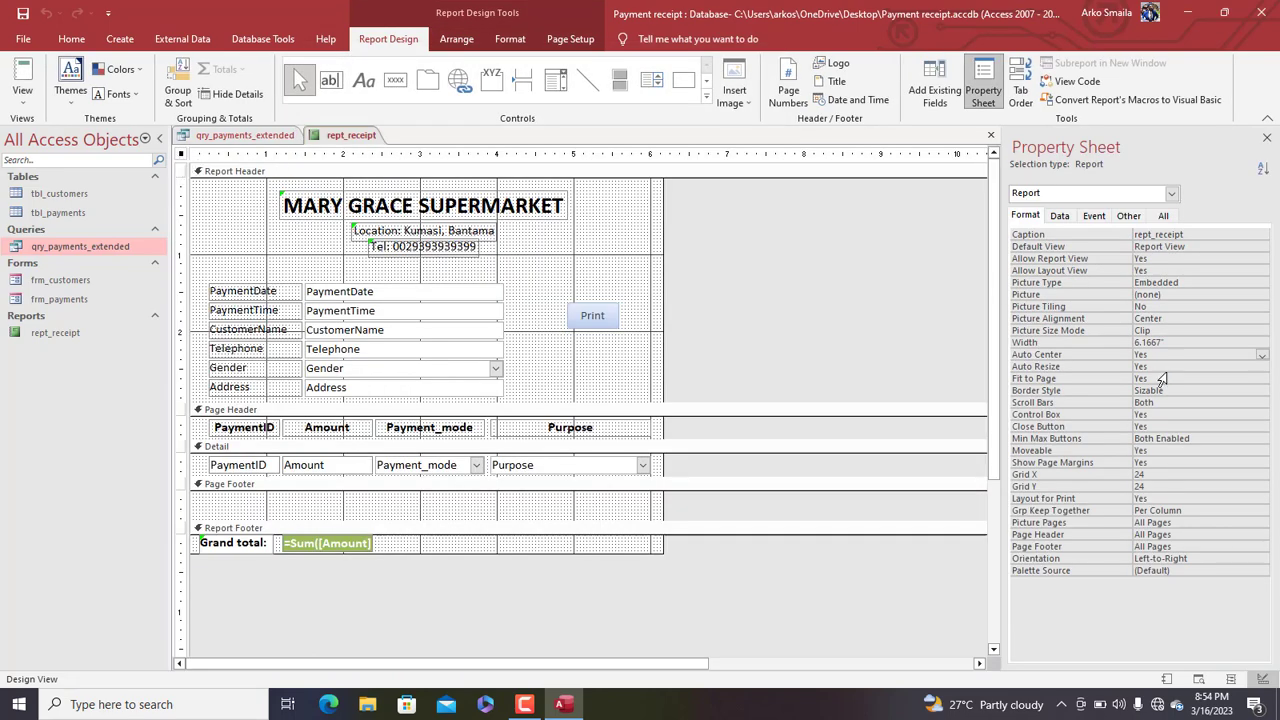
click(1163, 404)
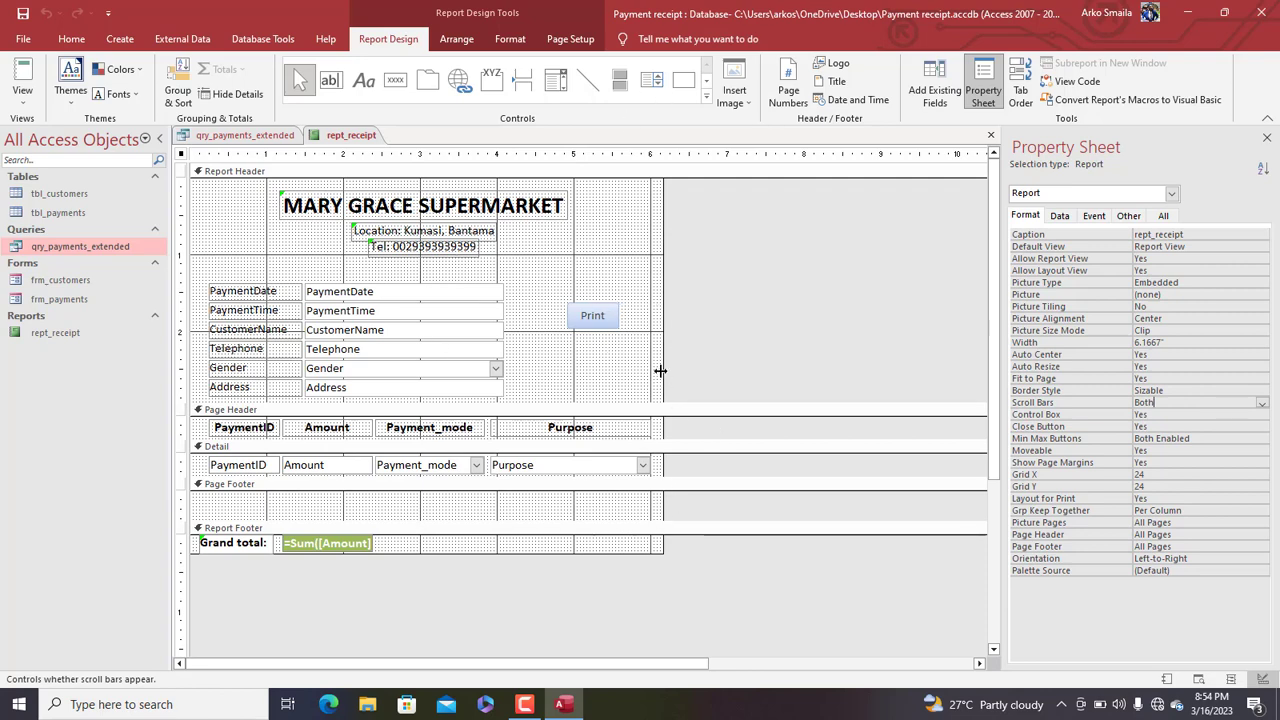
Set the rept_receipt report's Scroll Bars property to Neither
click(1263, 405)
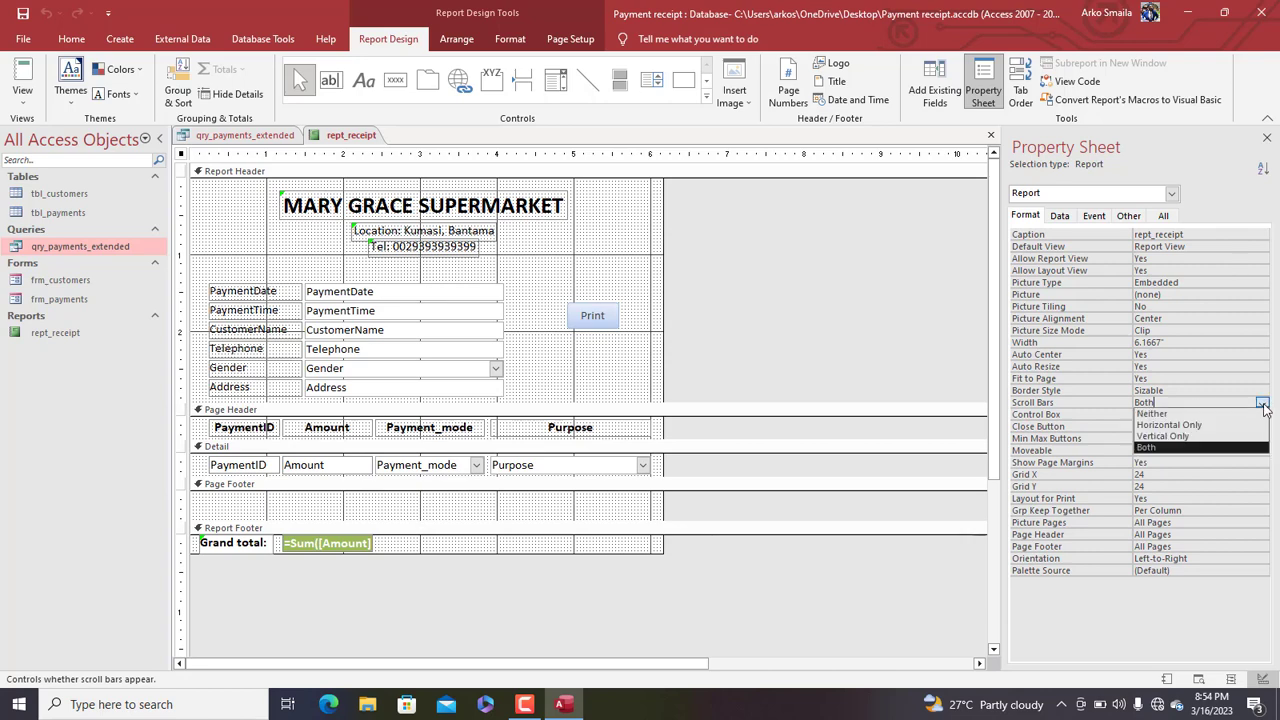
click(1178, 425)
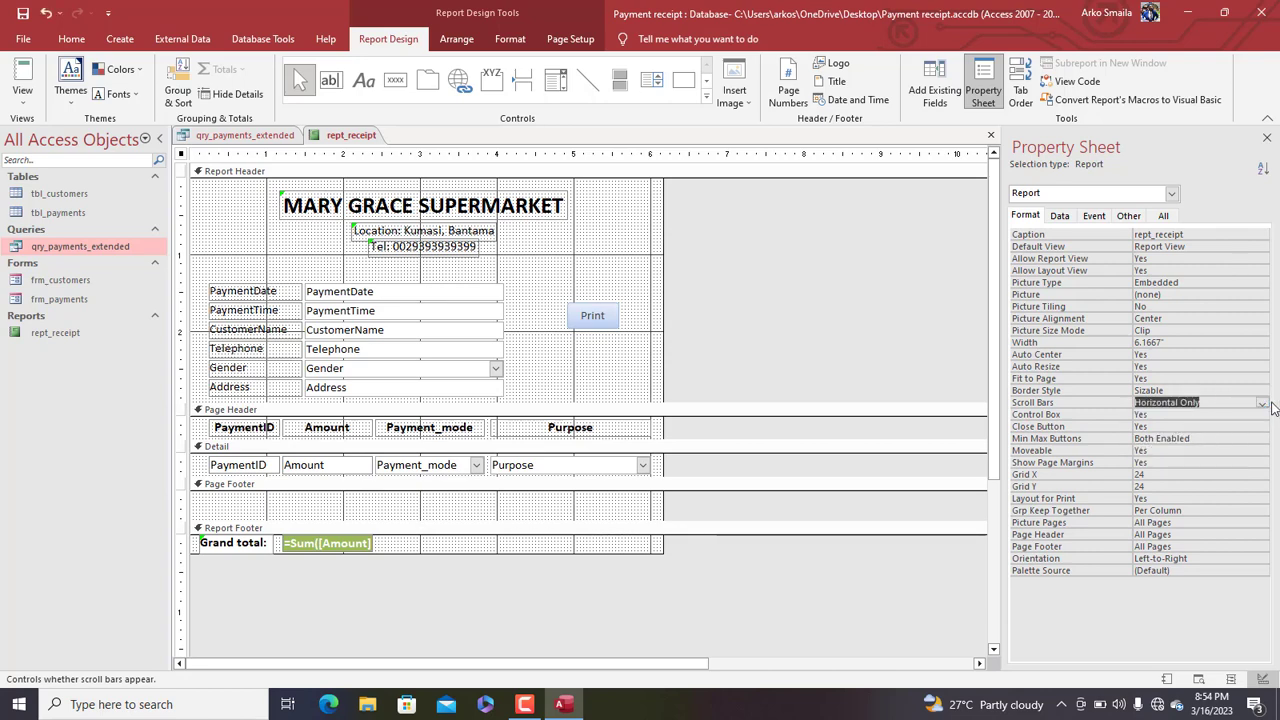
click(1263, 404)
click(1213, 416)
Close all open objects and open the frm_payments form
right_click(350, 137)
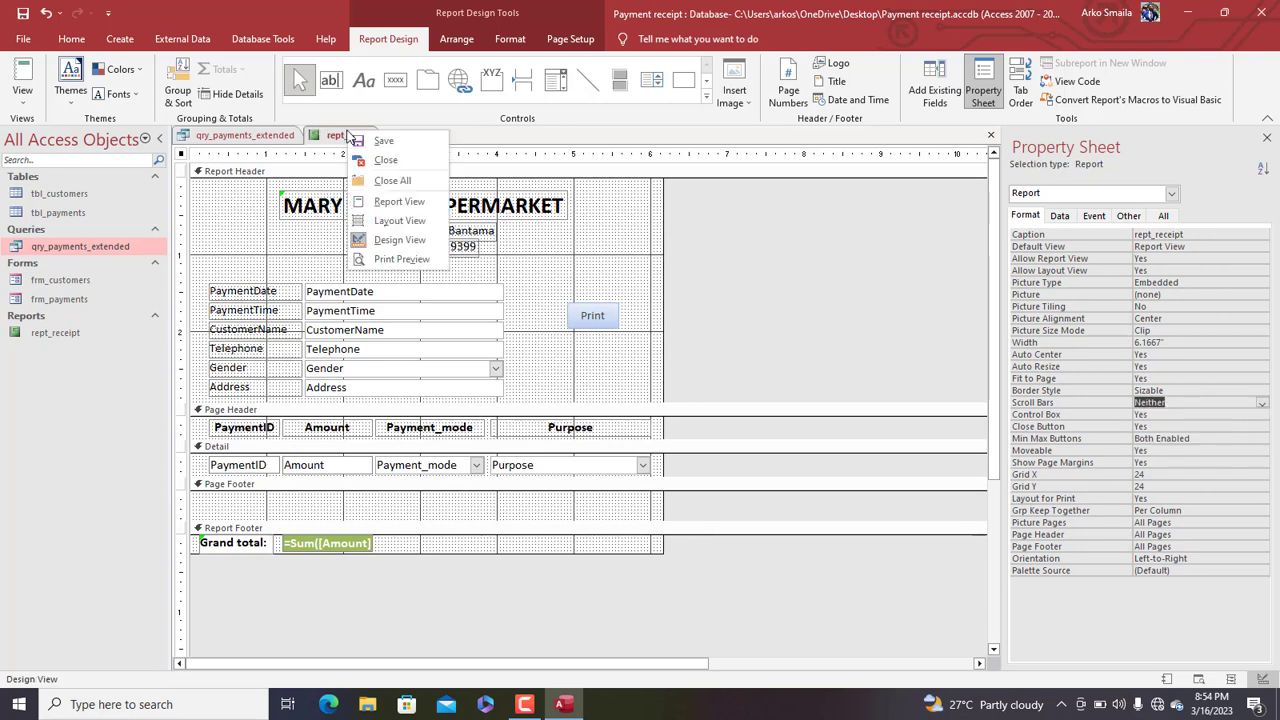
click(378, 184)
double_click(76, 299)
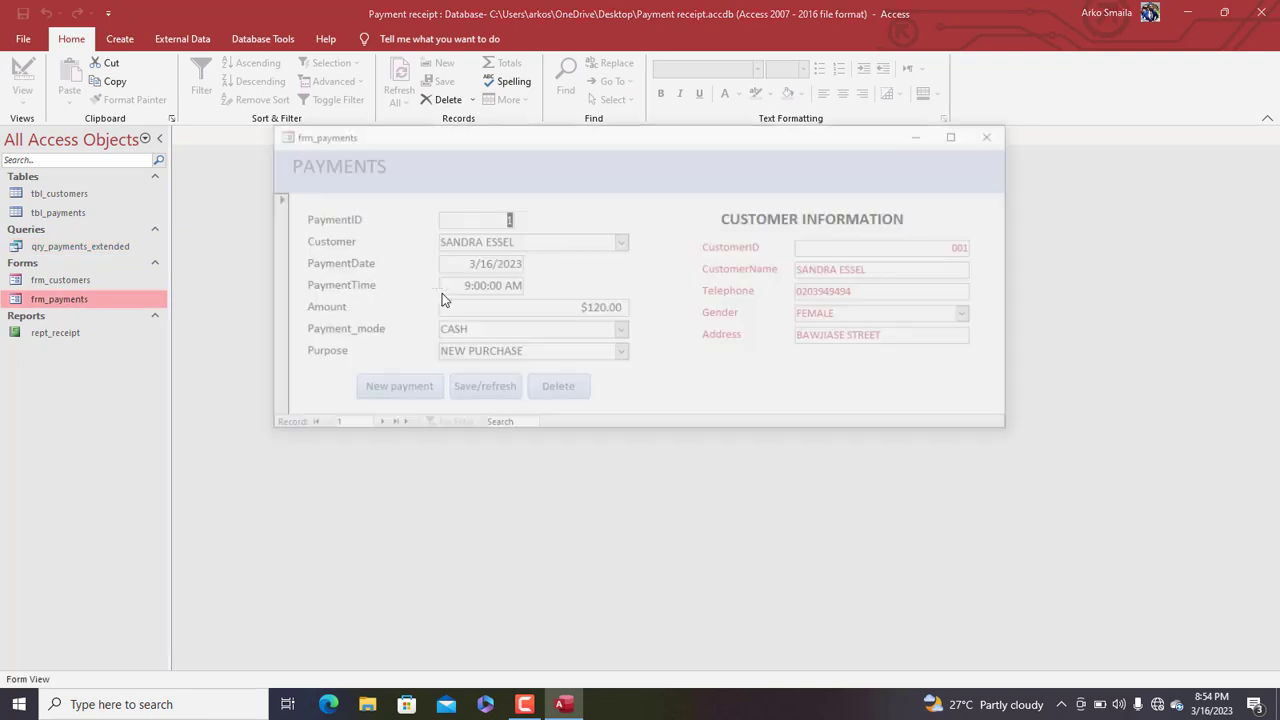
right_click(590, 196)
In frm_payments Design View, draw a button below the customer information without the wizard
click(630, 232)
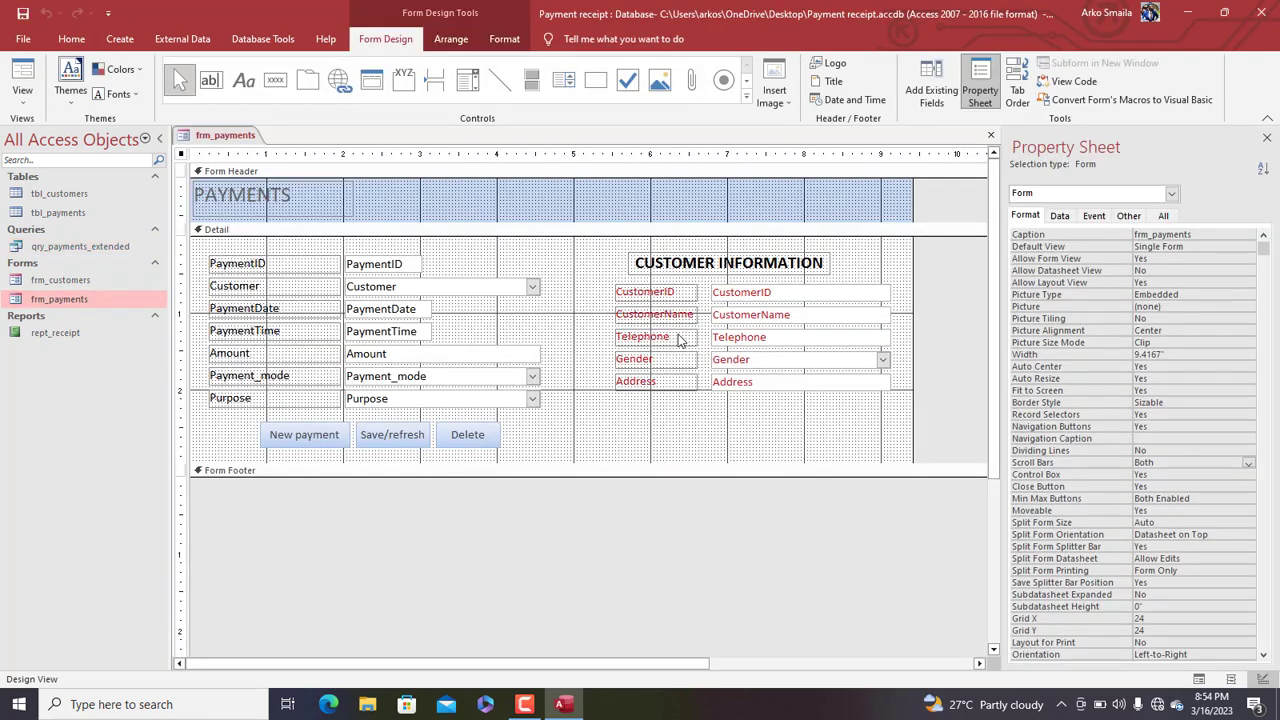
click(276, 80)
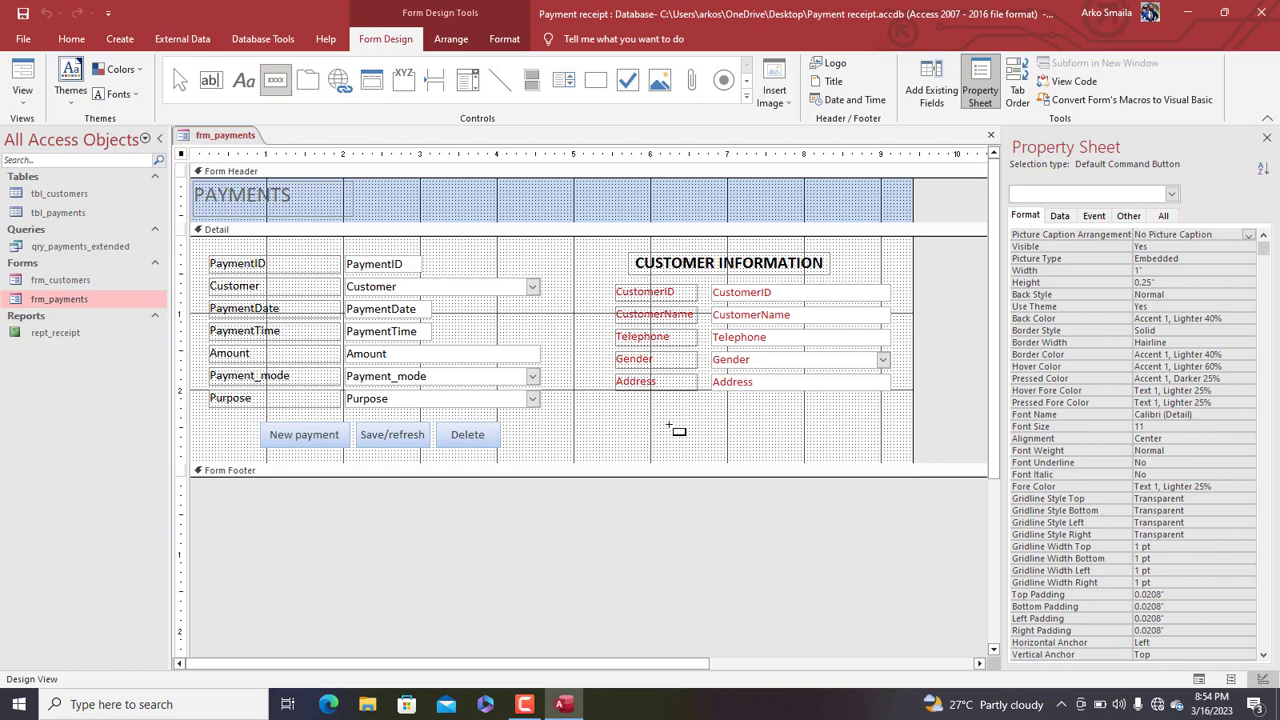
drag(669, 431, 744, 460)
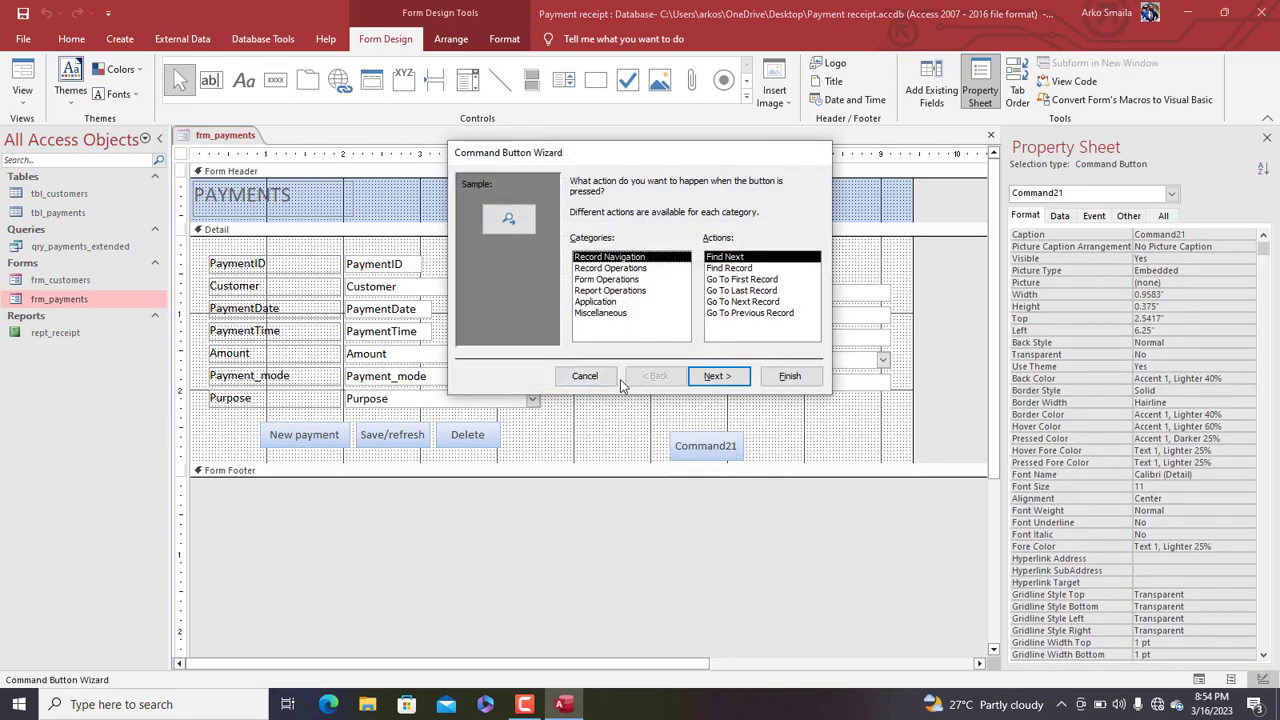
click(592, 378)
key(Up)
key(Up)
key(Right)
key(Right)
key(Right)
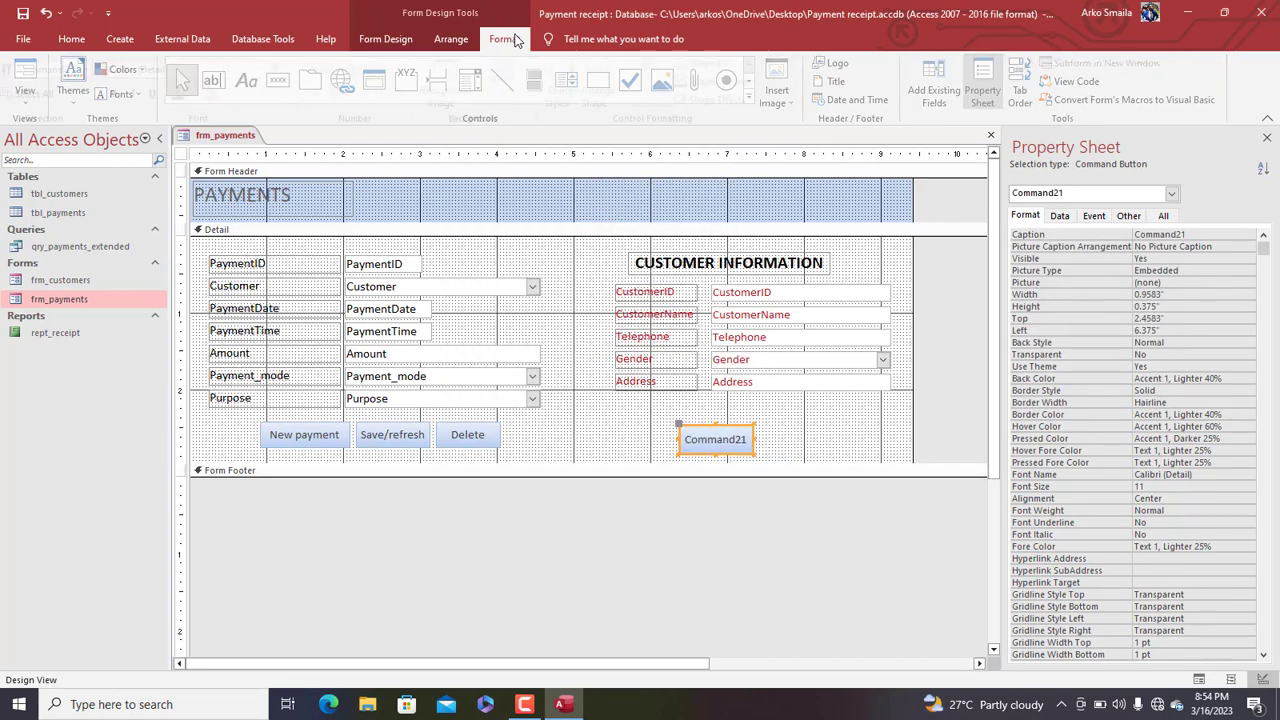
Give the new button a teal Quick Style and caption it 'Print receipt'
click(504, 38)
click(583, 100)
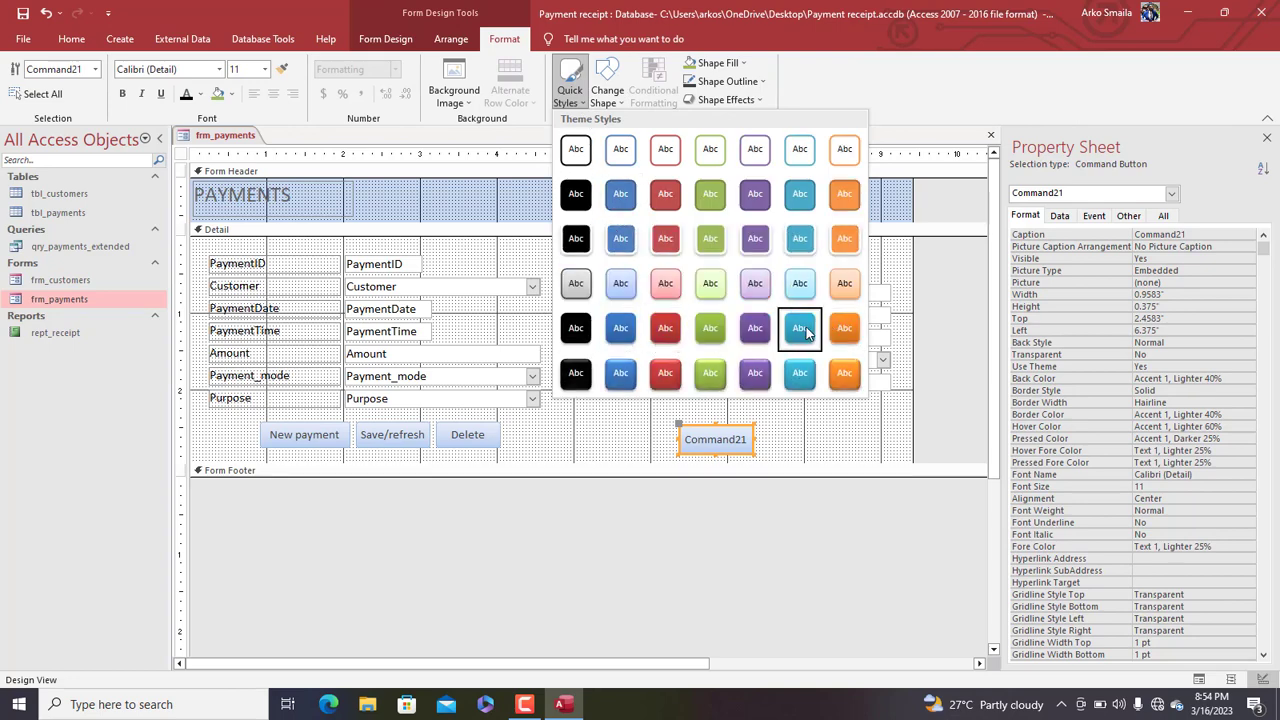
click(800, 327)
click(724, 438)
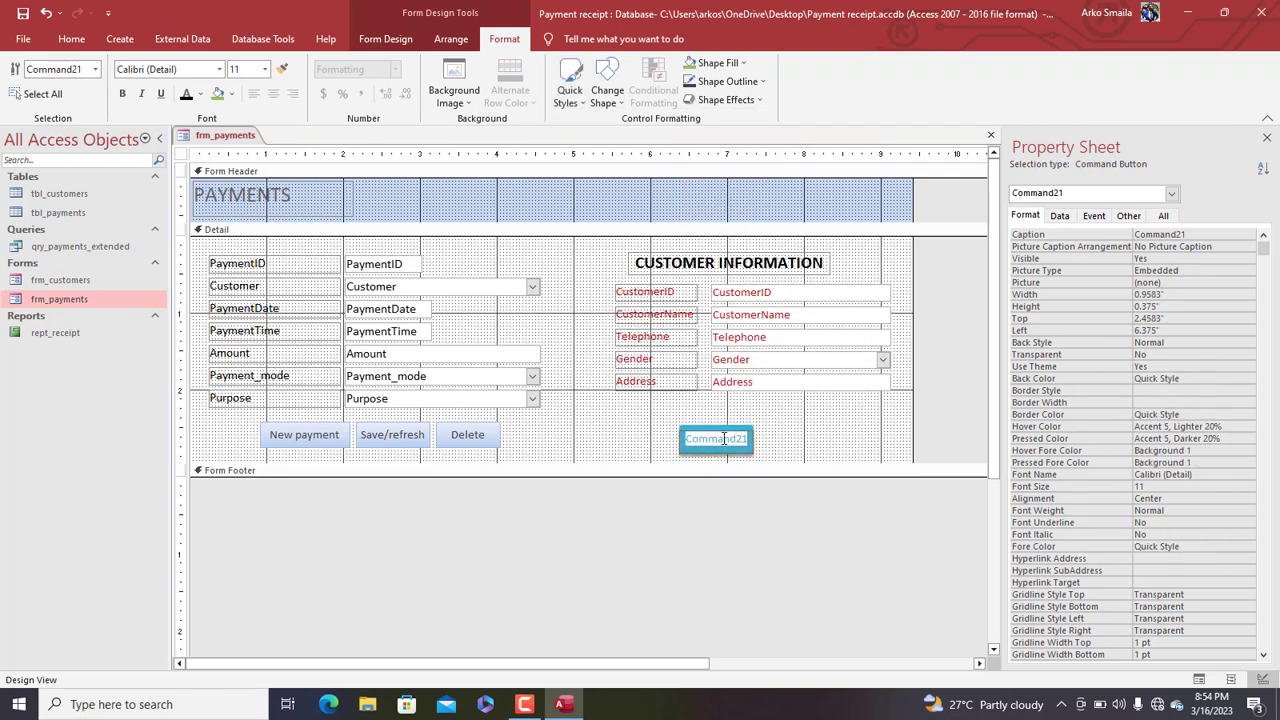
text(Print rec)
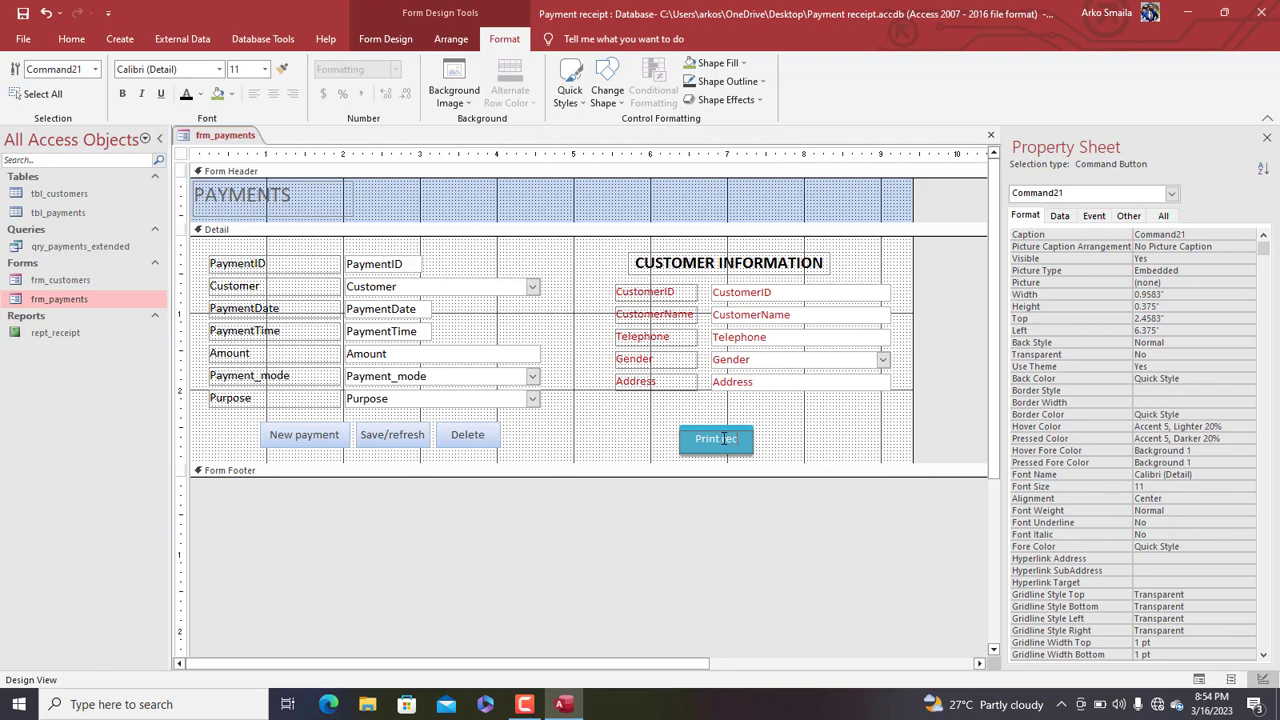
text(eipt)
click(775, 447)
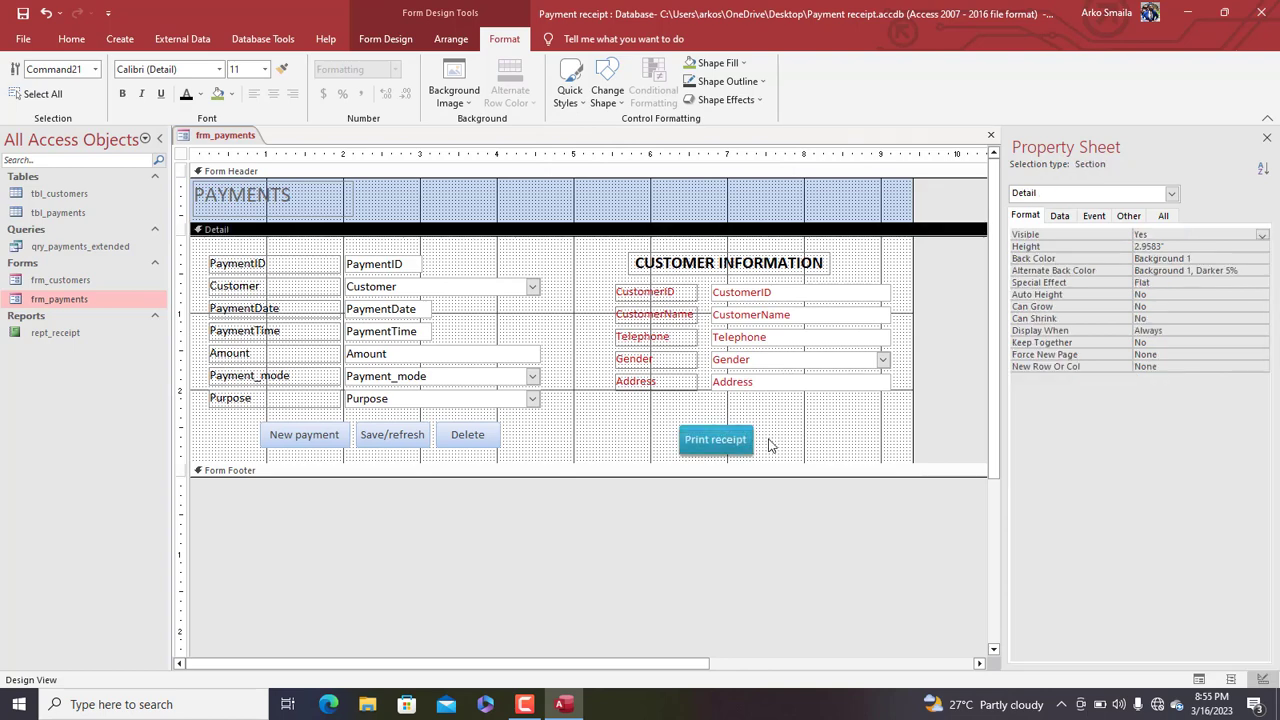
Widen the Print receipt button and set its font size to 14
click(748, 441)
drag(752, 440, 766, 439)
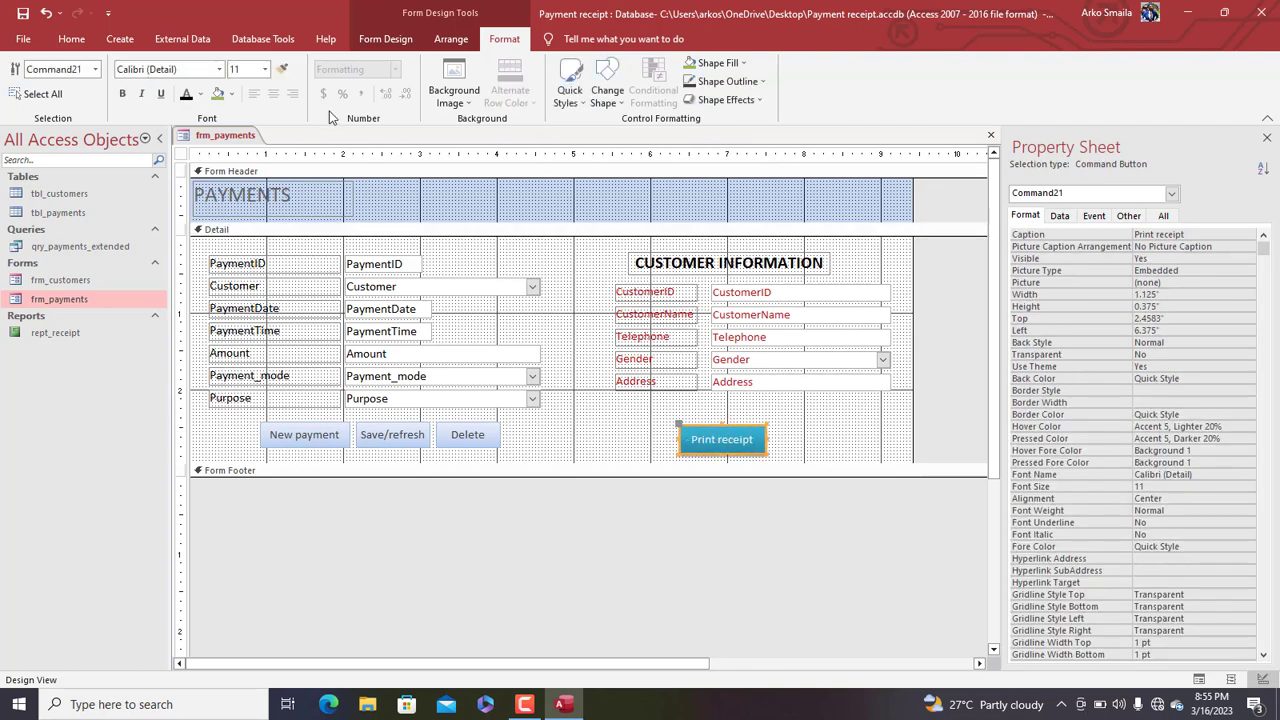
click(265, 69)
click(240, 165)
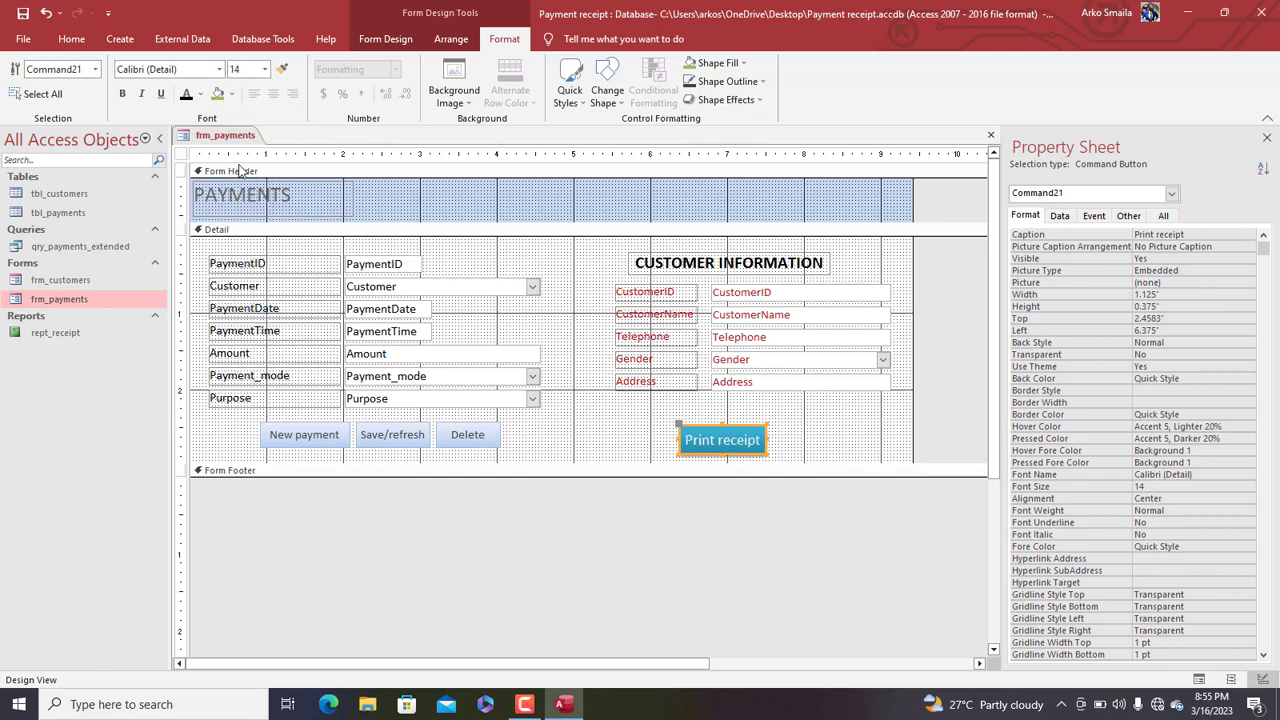
click(805, 430)
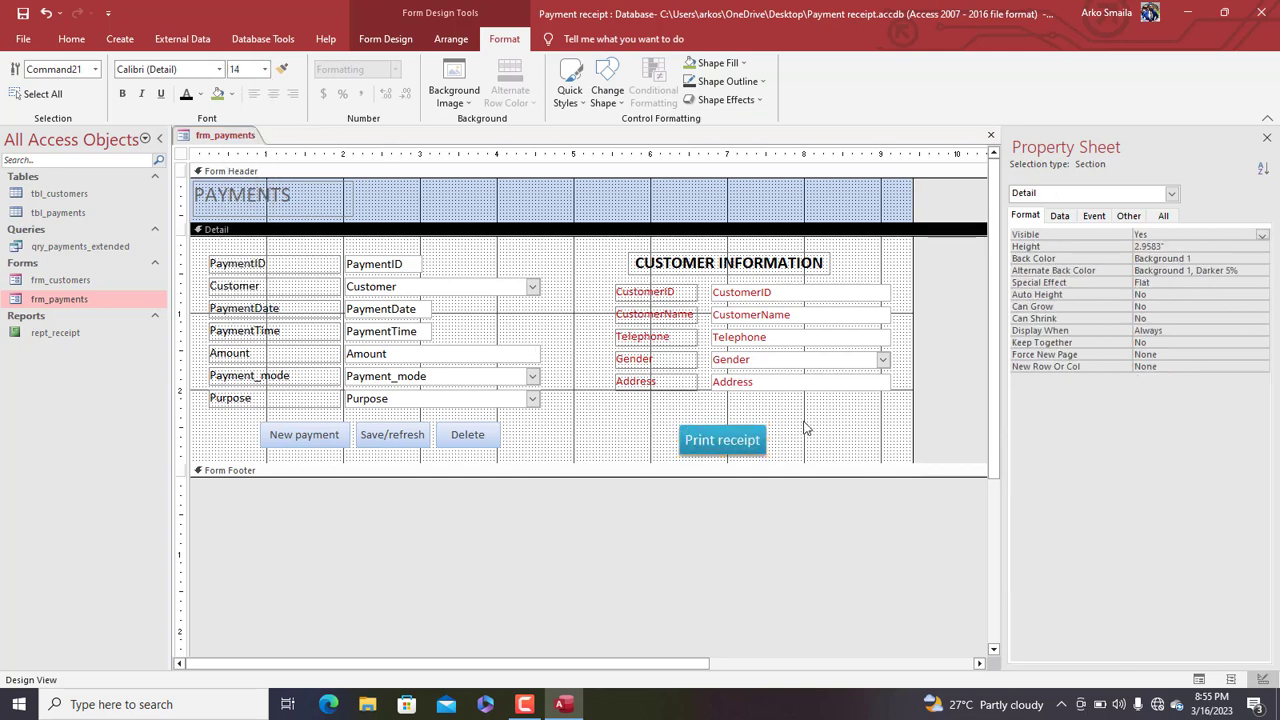
click(748, 441)
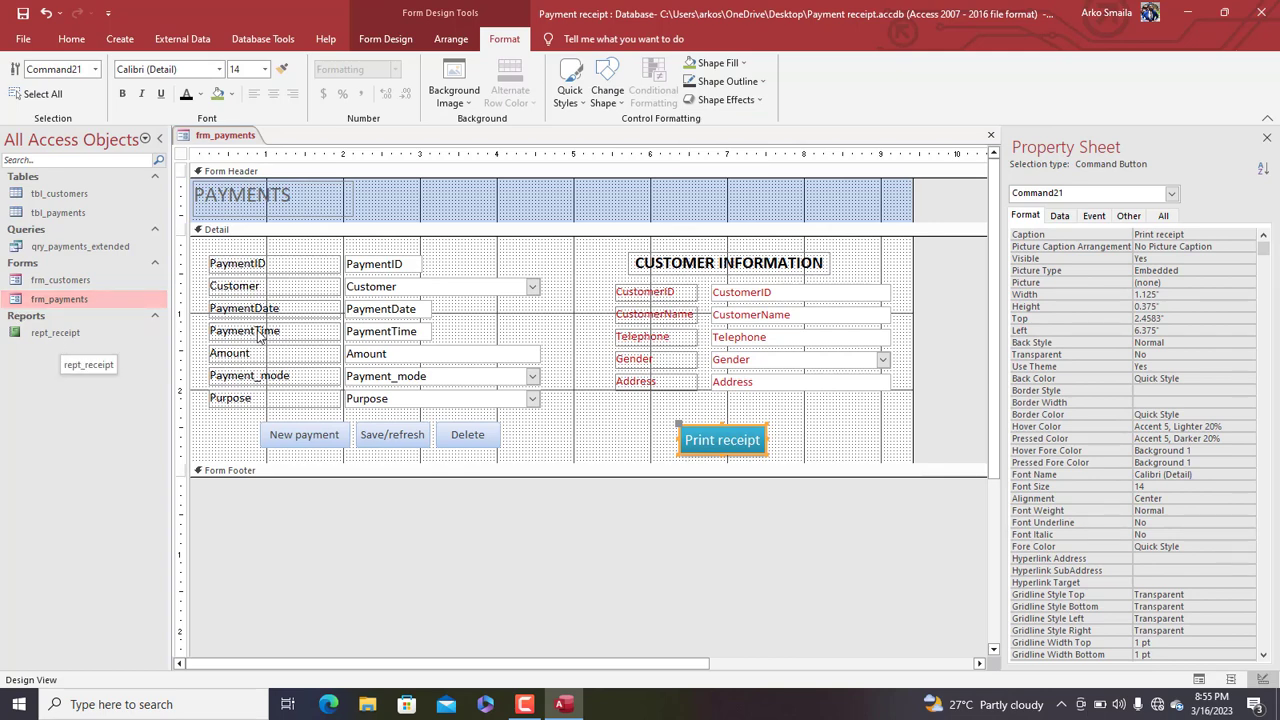
right_click(705, 442)
Build the button's click macro with an OpenReport action for rept_receipt
click(758, 207)
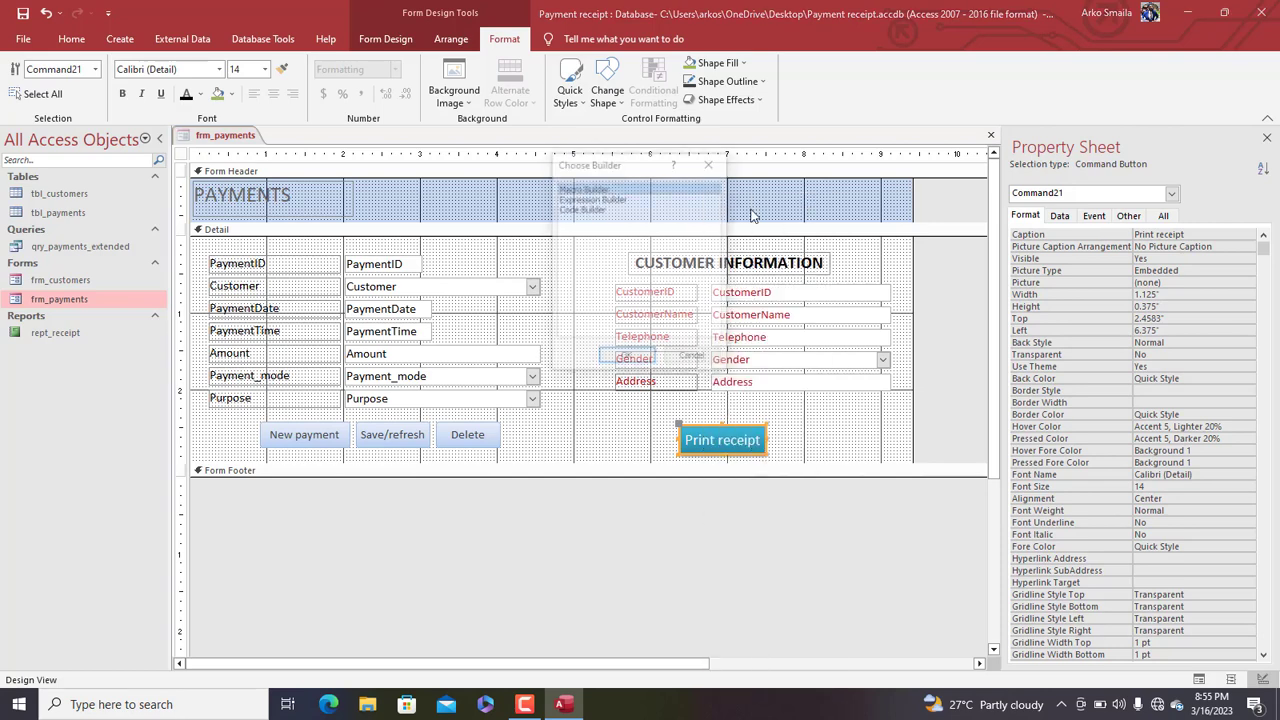
click(618, 358)
text(OpenReport)
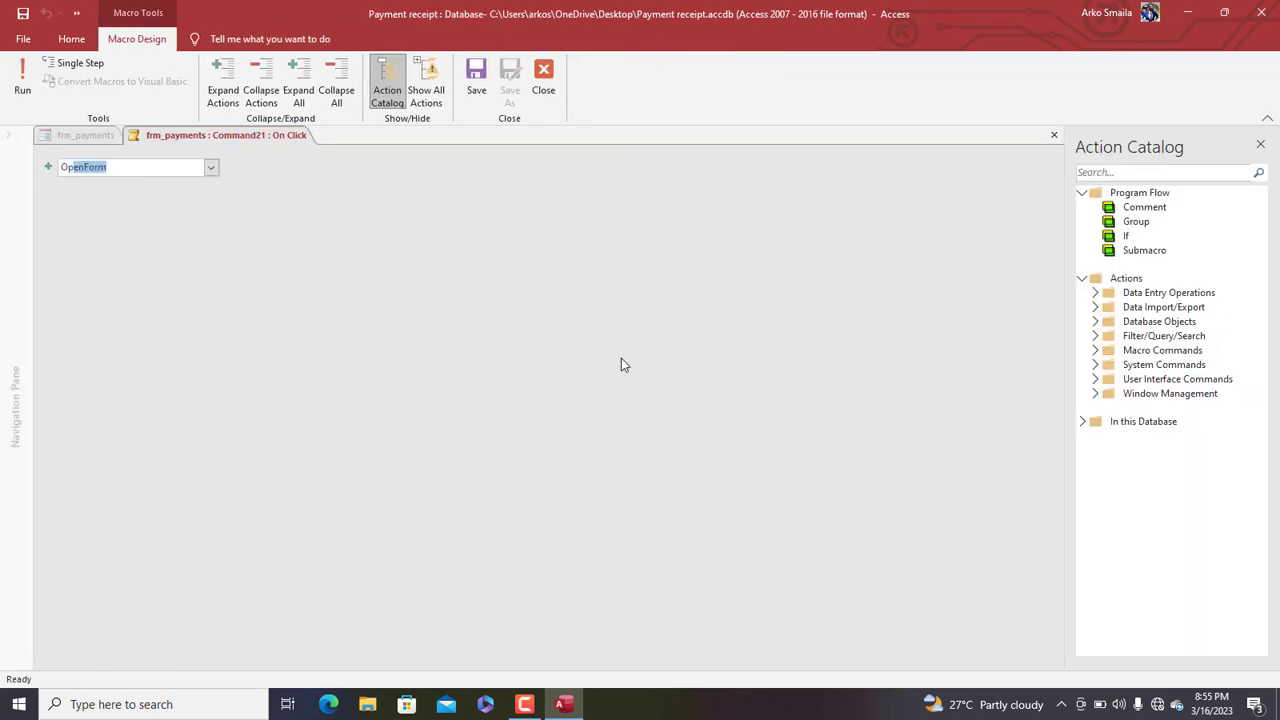
key(Return)
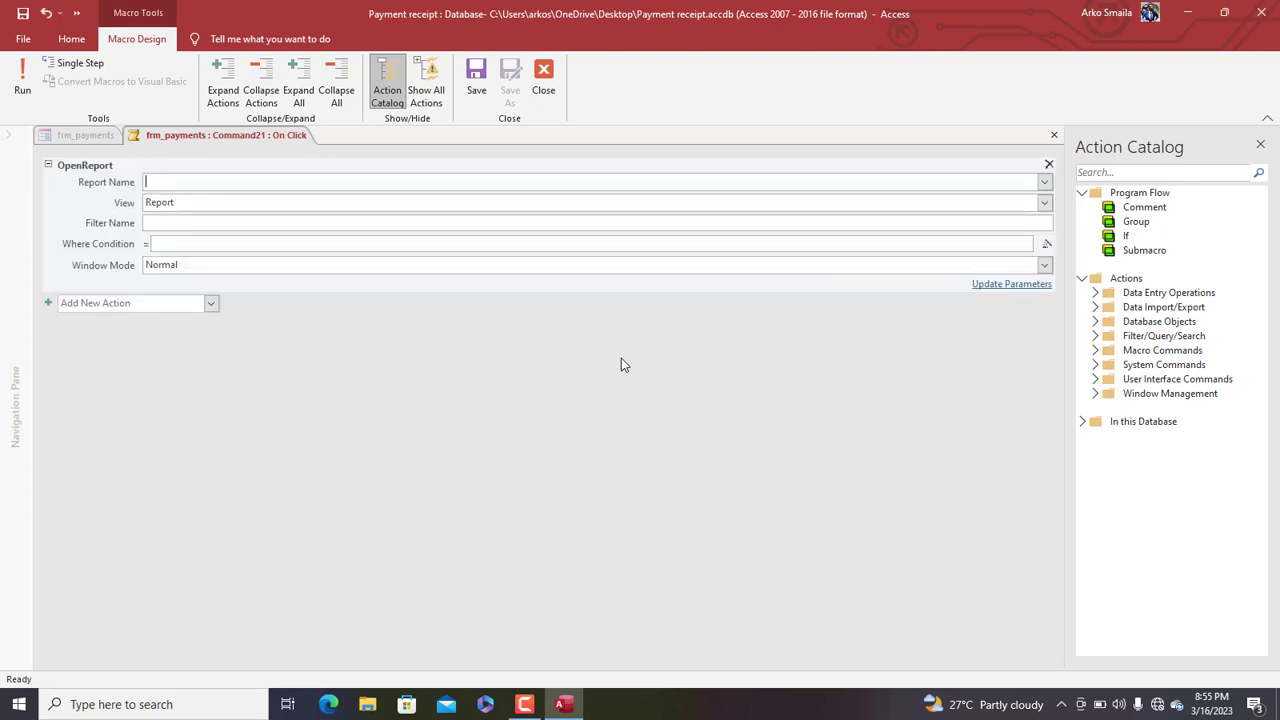
text(rept_receipt)
key(Tab)
key(Tab)
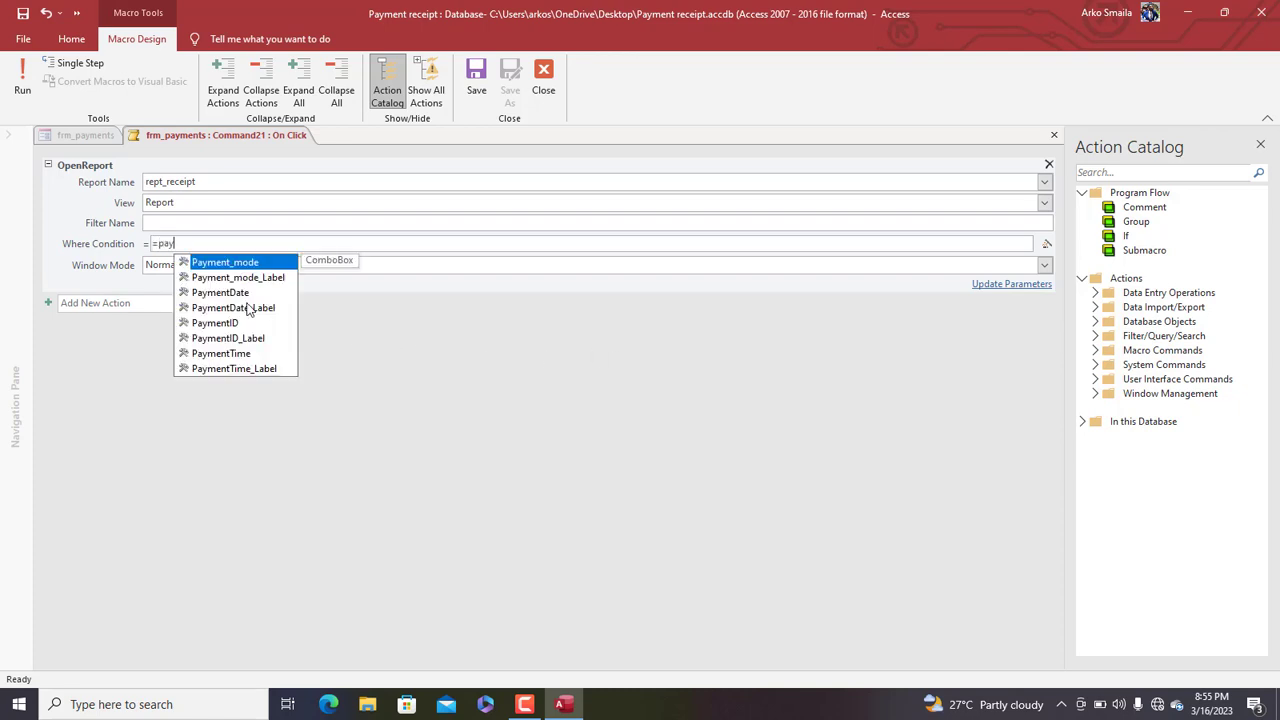
Set the Where Condition to ="[PaymentID]="&[PaymentID], then save and close the macro
double_click(236, 323)
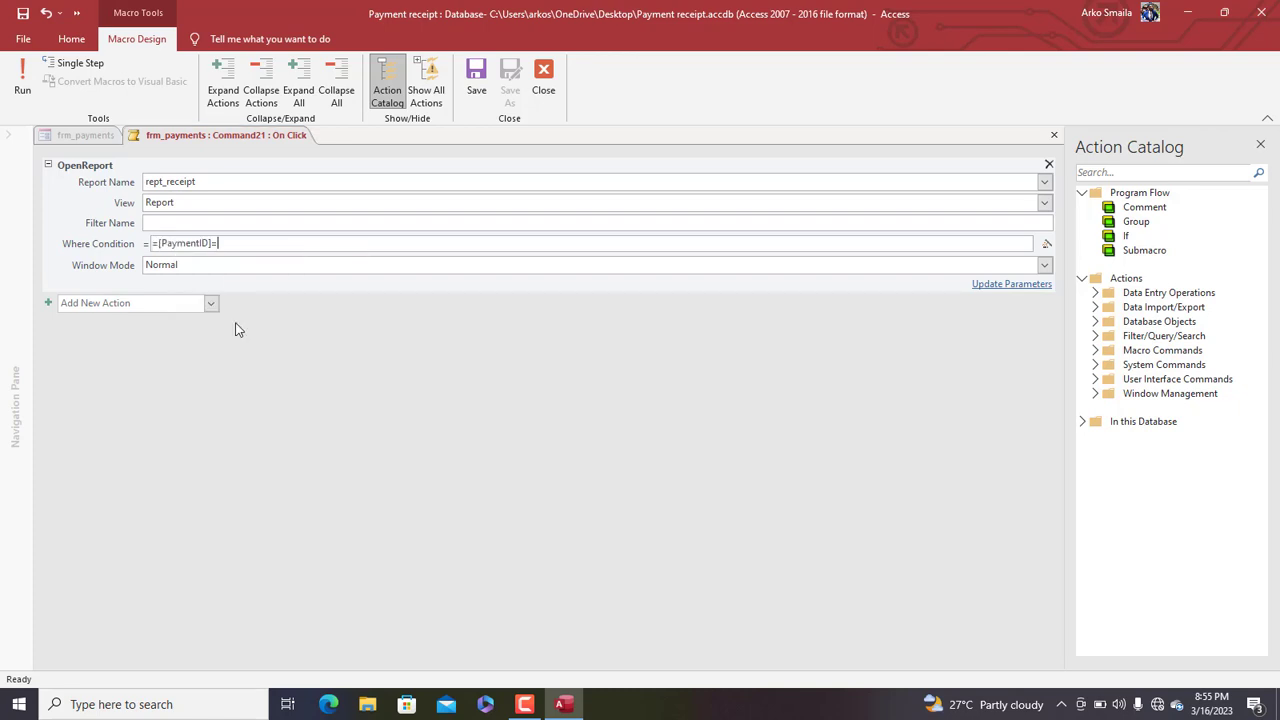
text(=&pay&pay)
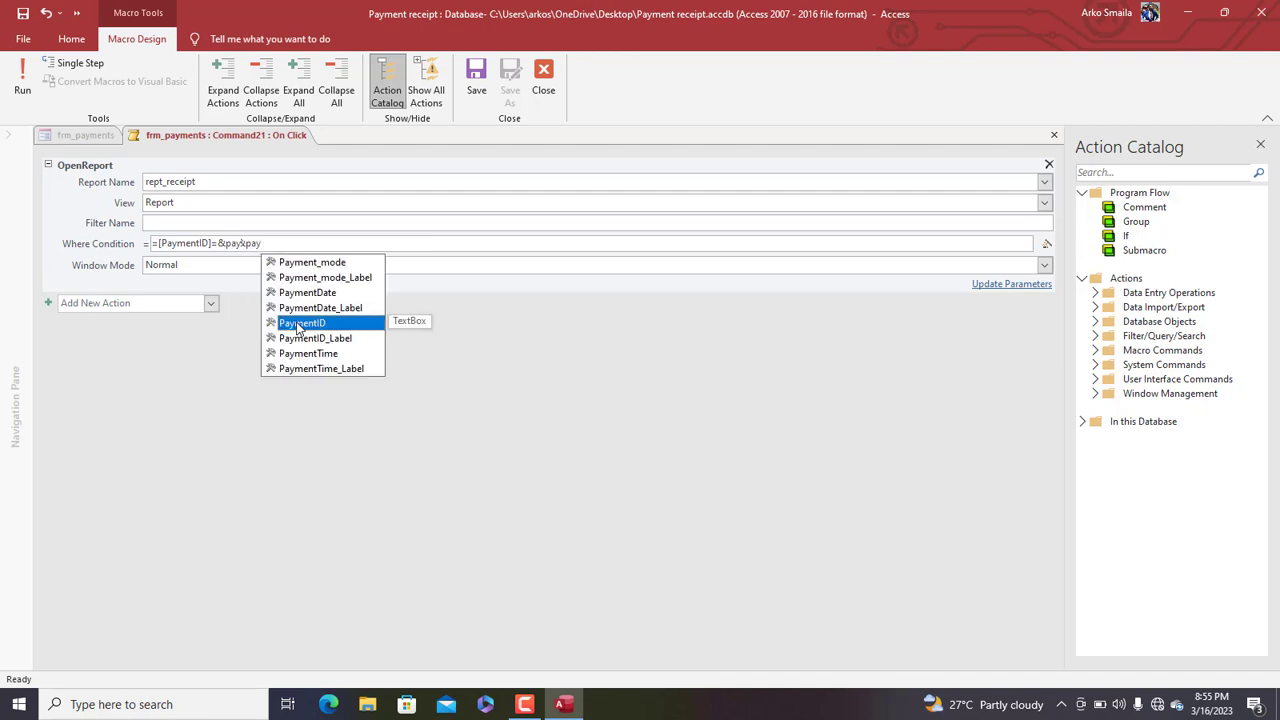
double_click(304, 323)
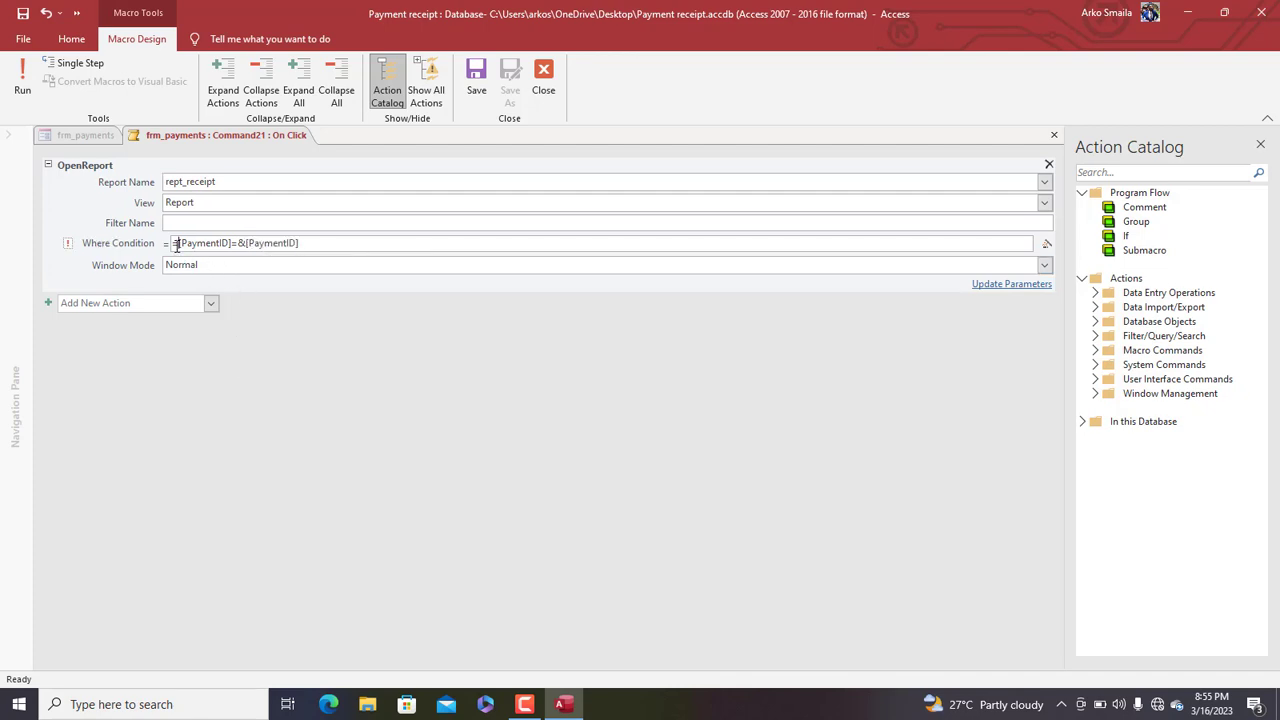
text(")
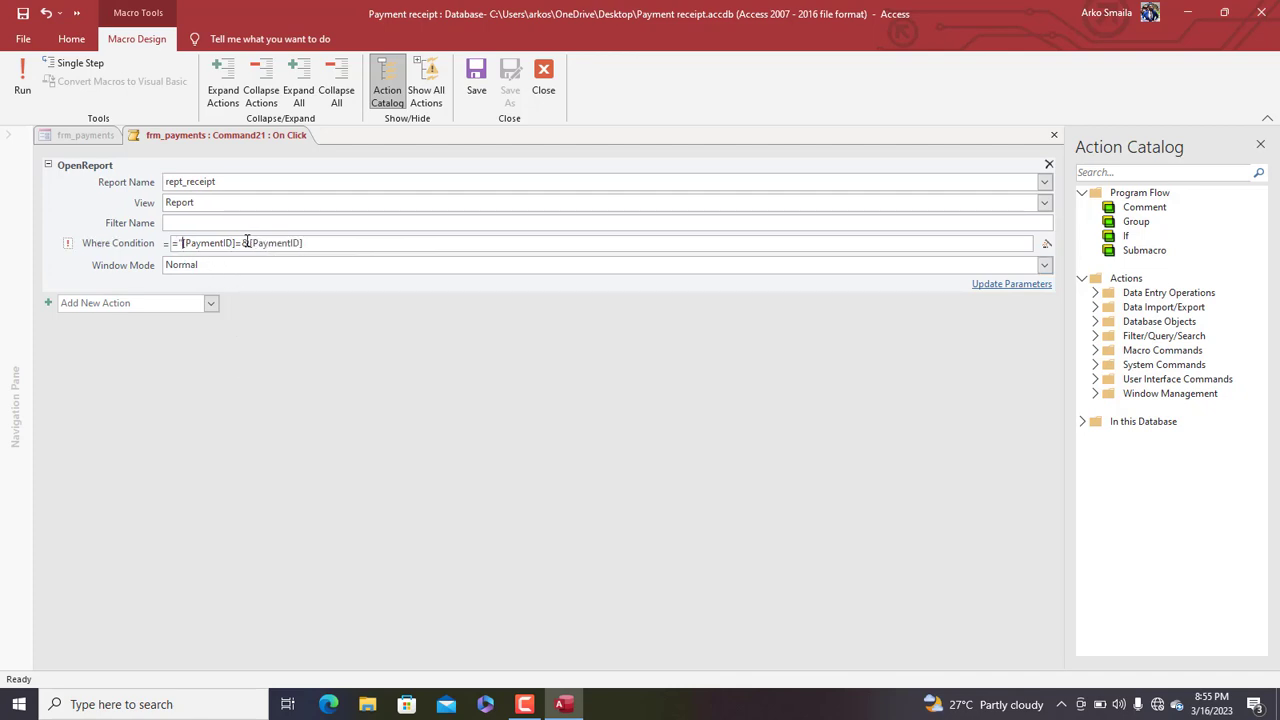
text(")
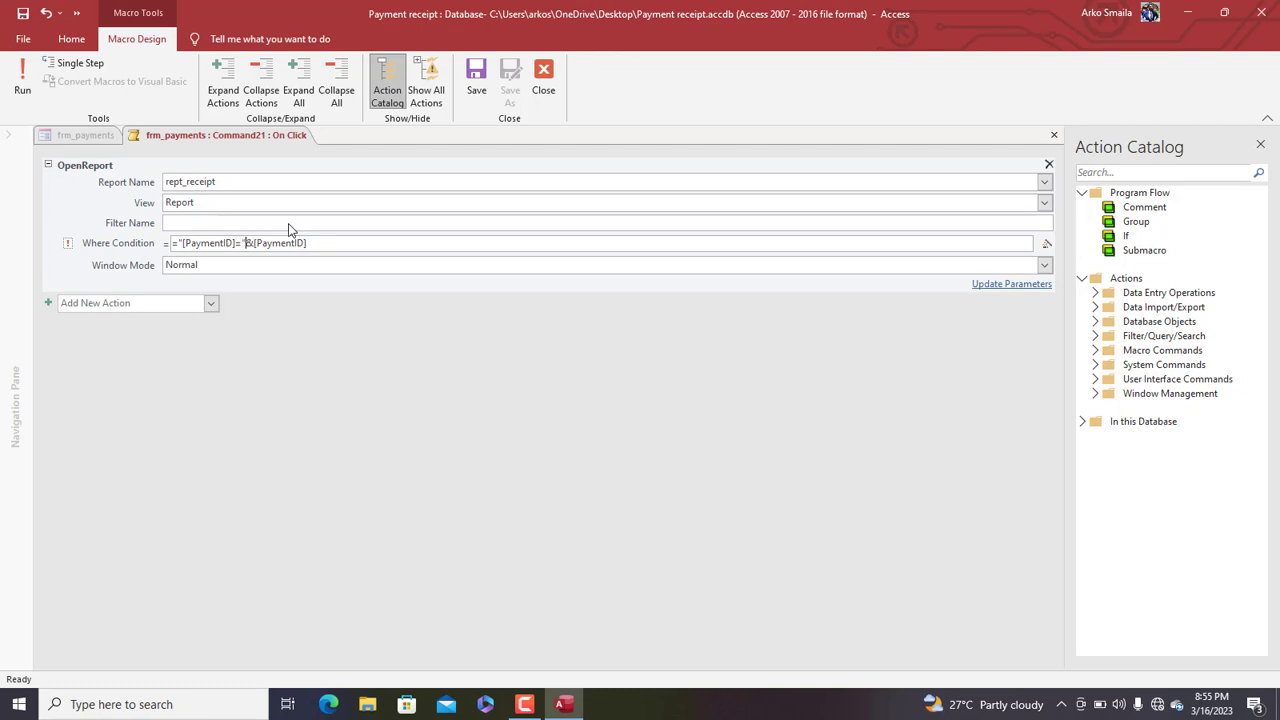
click(476, 78)
click(535, 92)
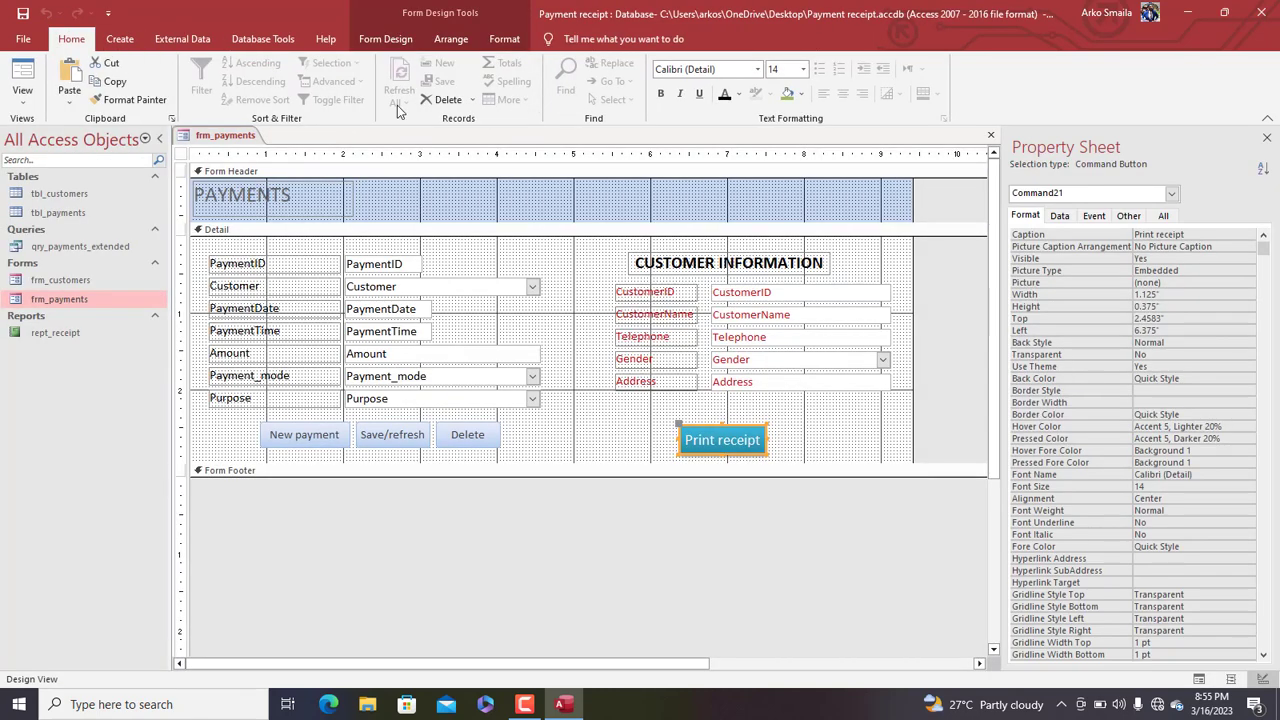
Switch frm_payments to Form View, print the first customer's receipt, then close it
right_click(250, 140)
click(288, 203)
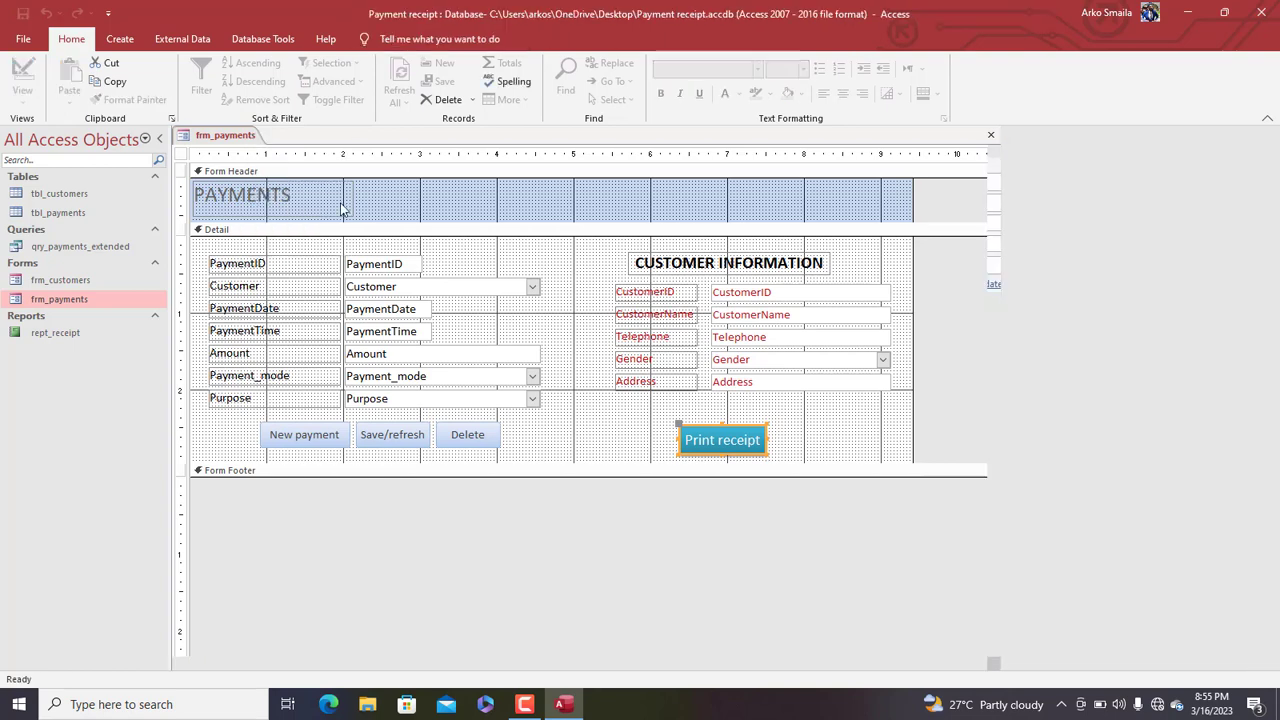
drag(488, 137, 505, 134)
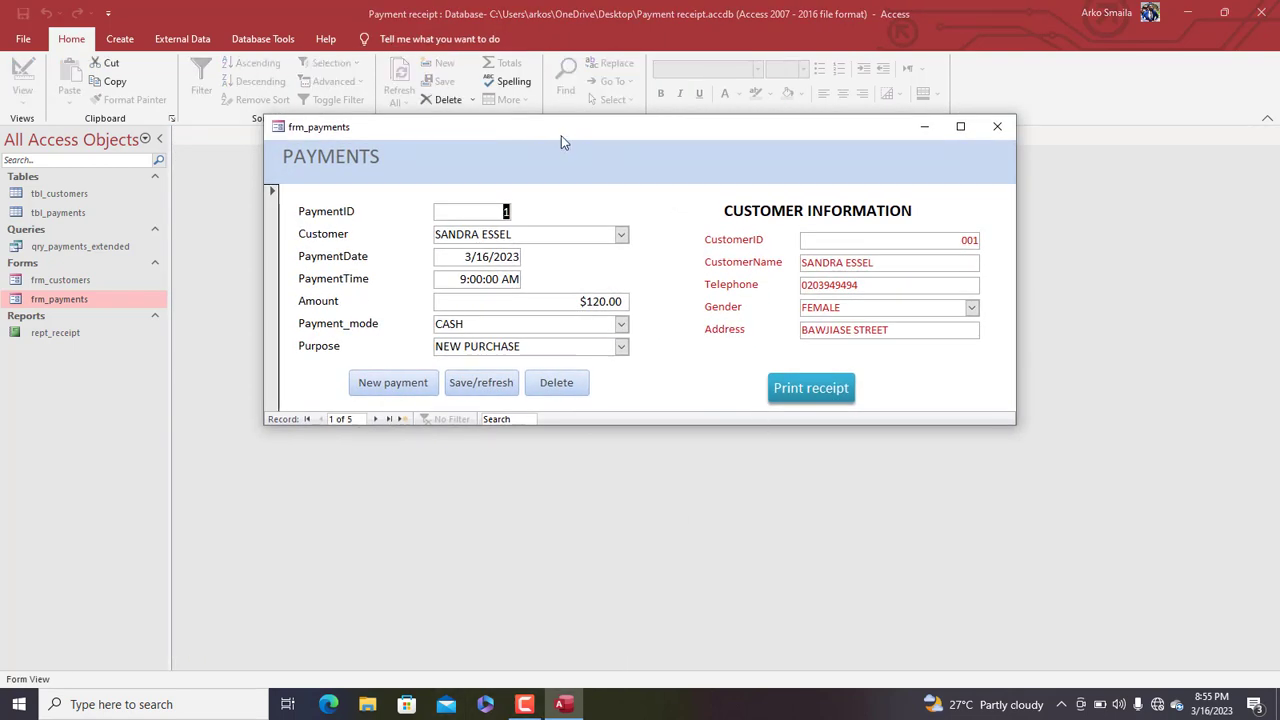
click(798, 389)
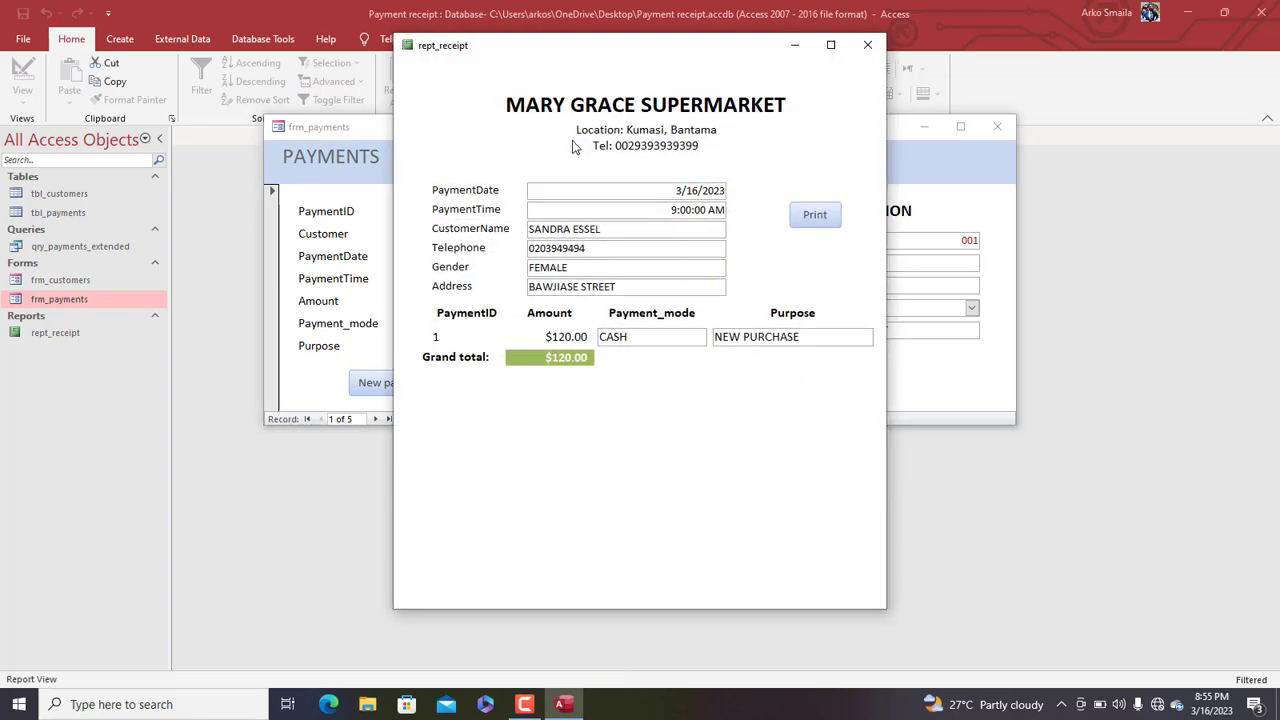
drag(566, 63, 1078, 109)
drag(672, 142, 477, 136)
drag(952, 106, 563, 65)
drag(482, 65, 474, 64)
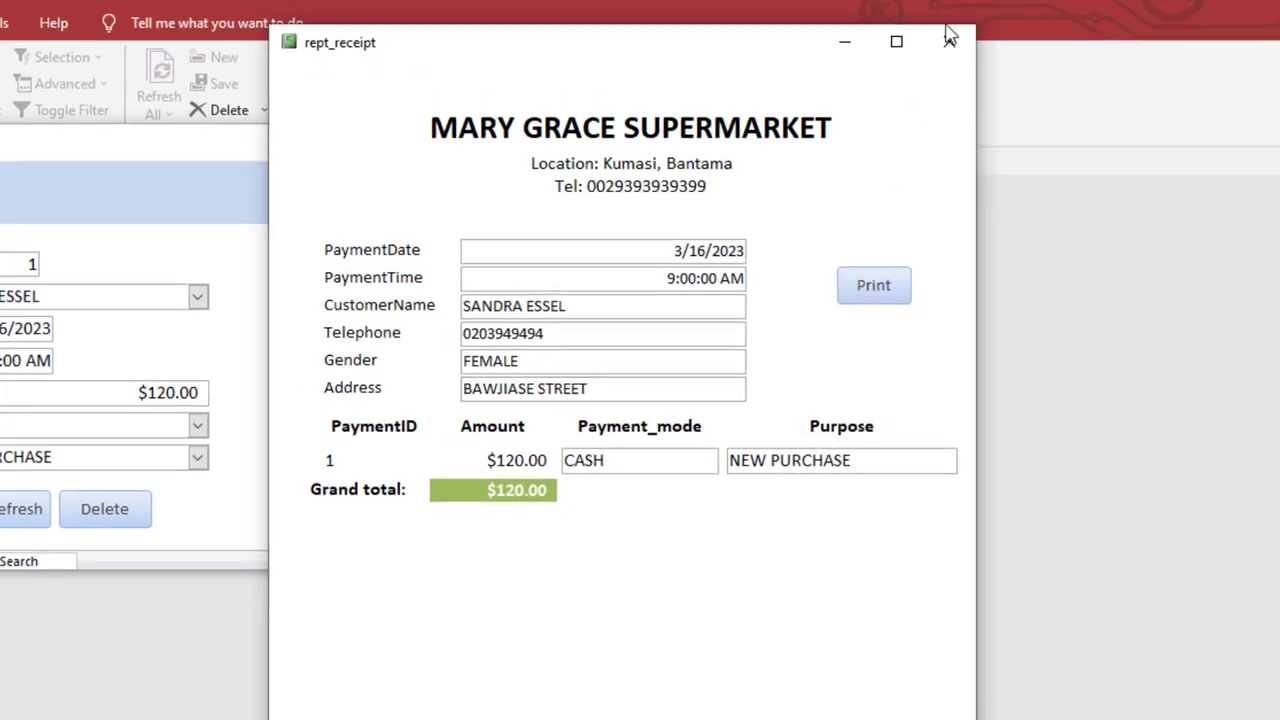
click(950, 38)
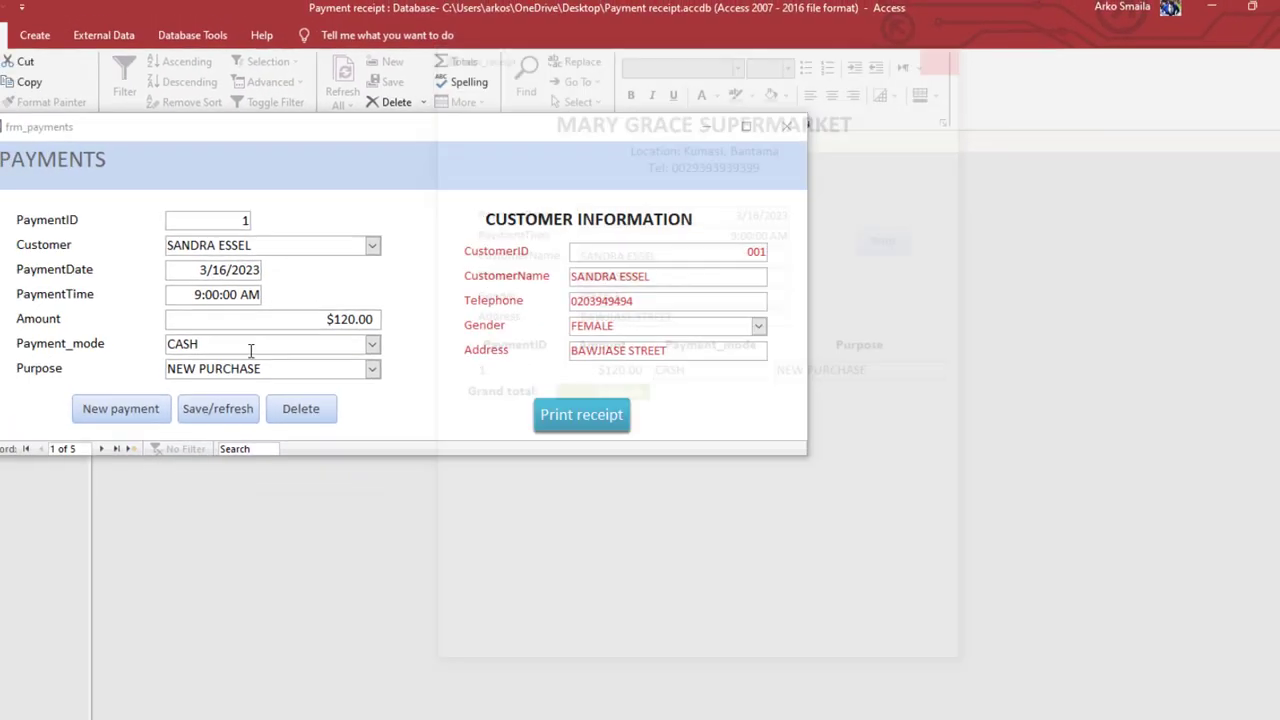
Advance two records, open that customer's receipt, cancel printing, and close it
click(181, 413)
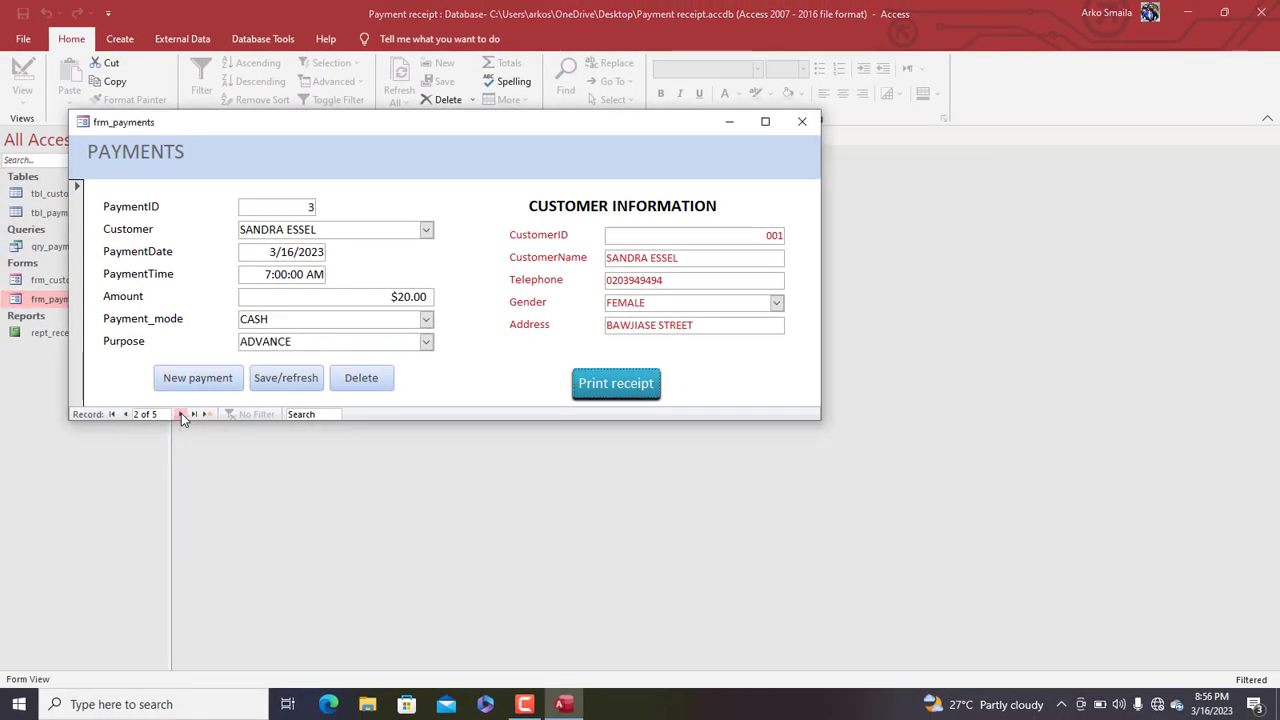
click(181, 413)
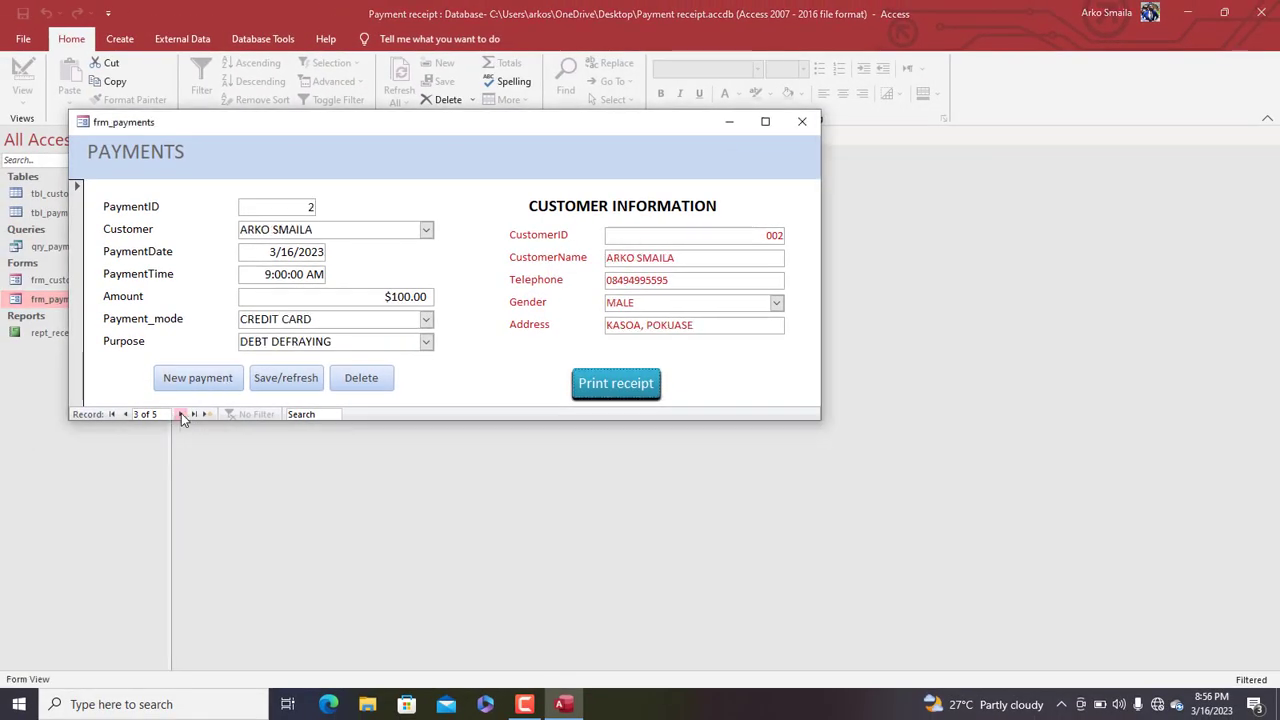
click(645, 387)
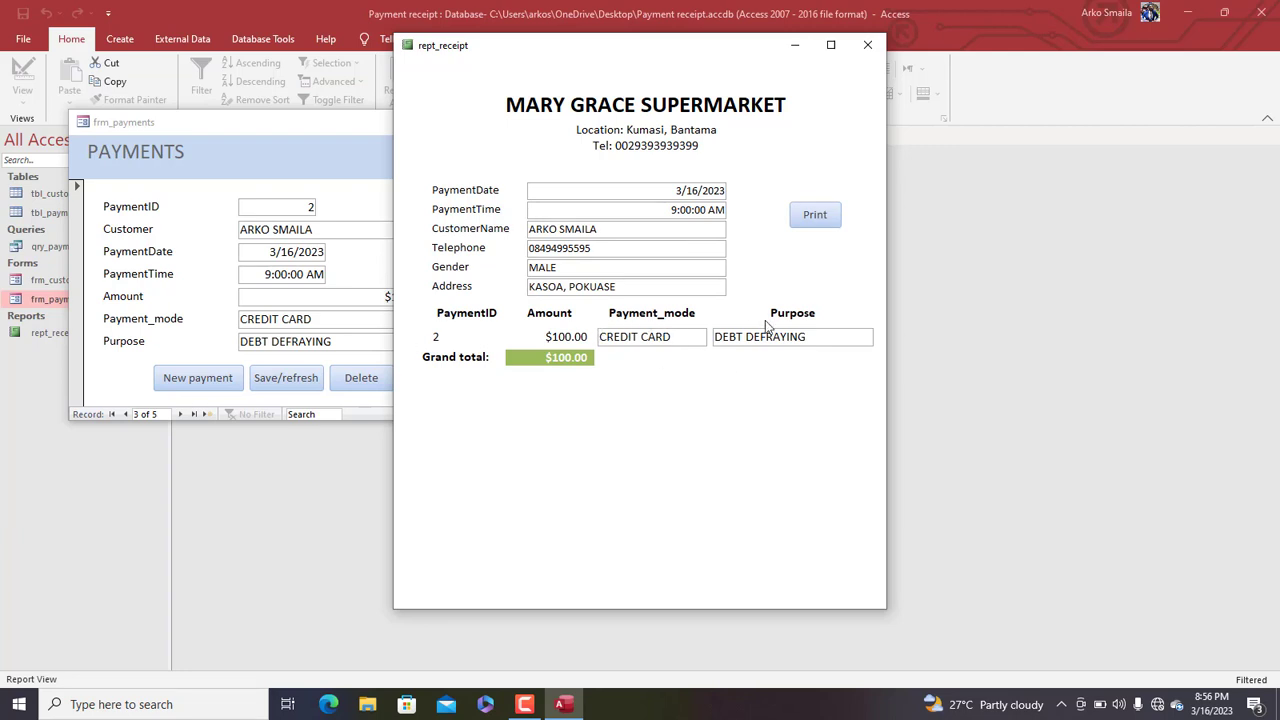
click(812, 214)
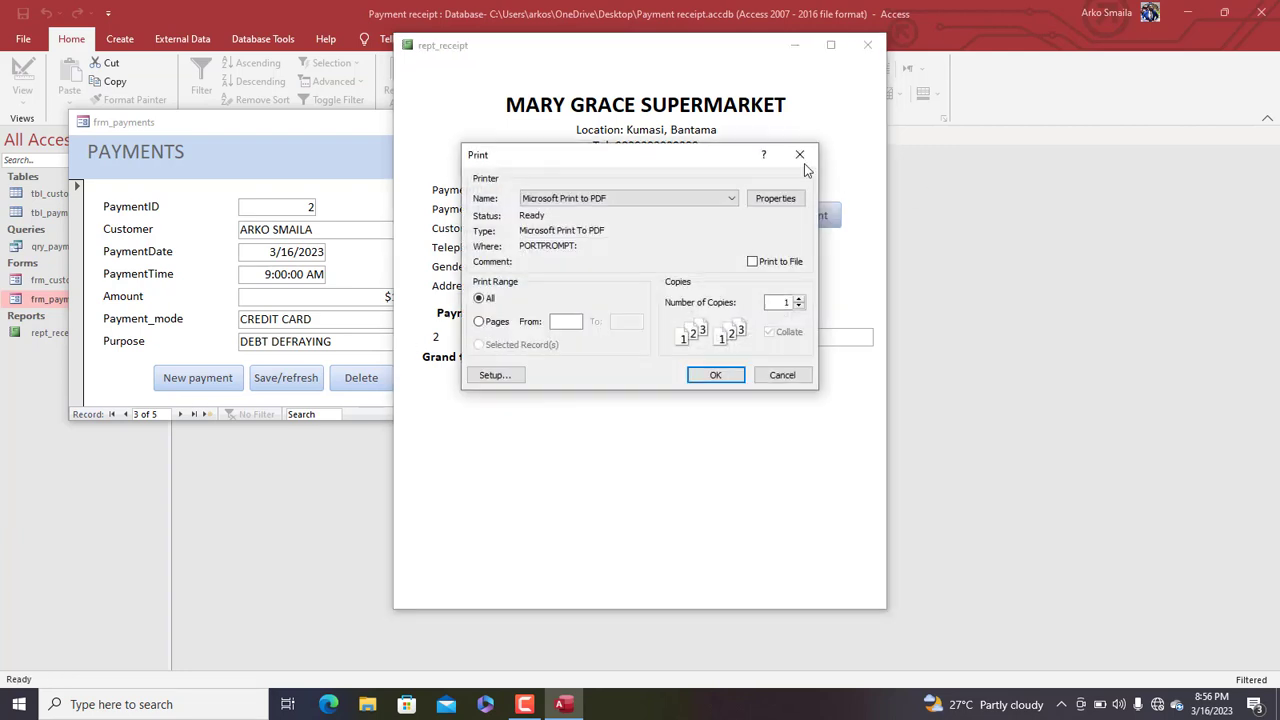
click(805, 157)
click(867, 45)
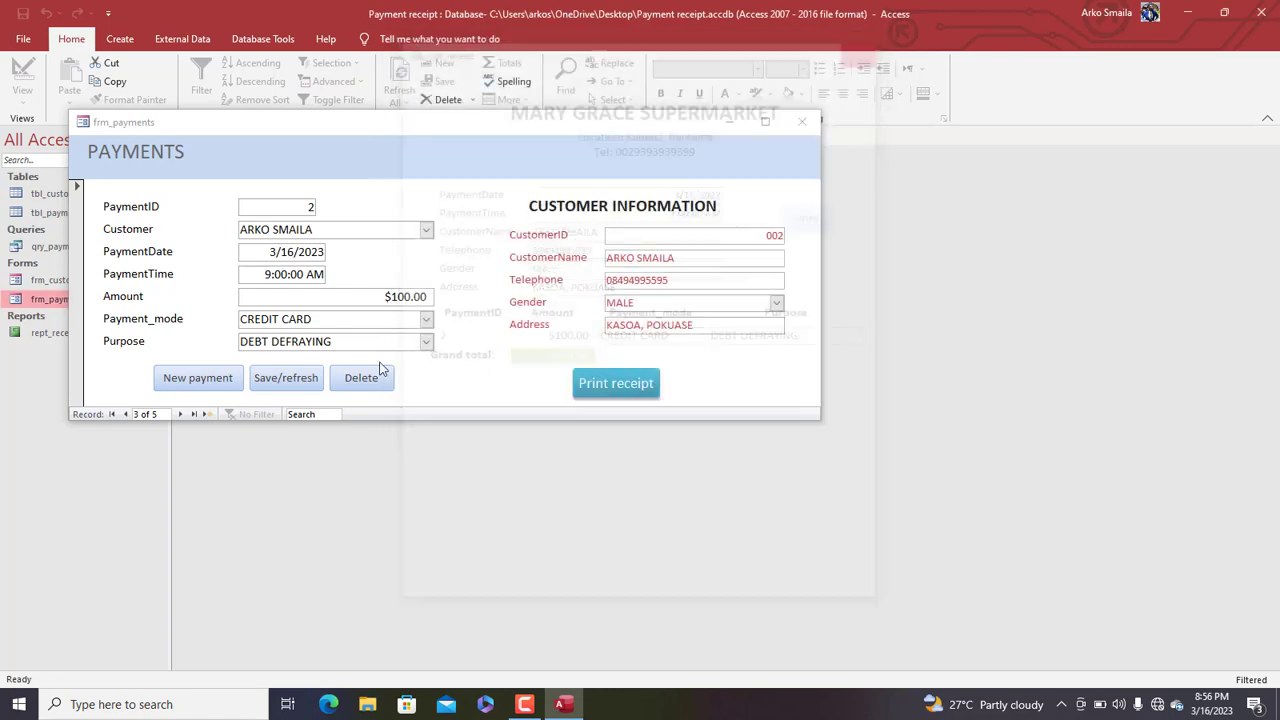
Open the receipt for payment 4, then close the receipt and the payments form
click(181, 416)
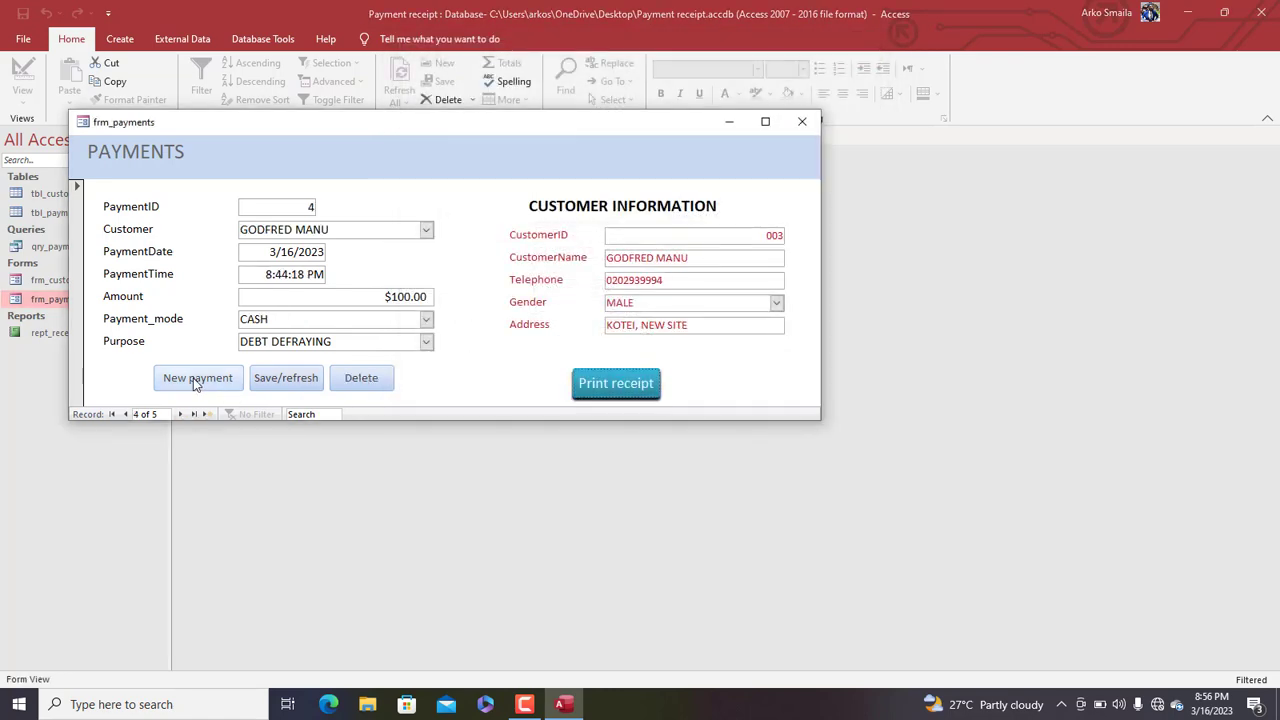
click(598, 383)
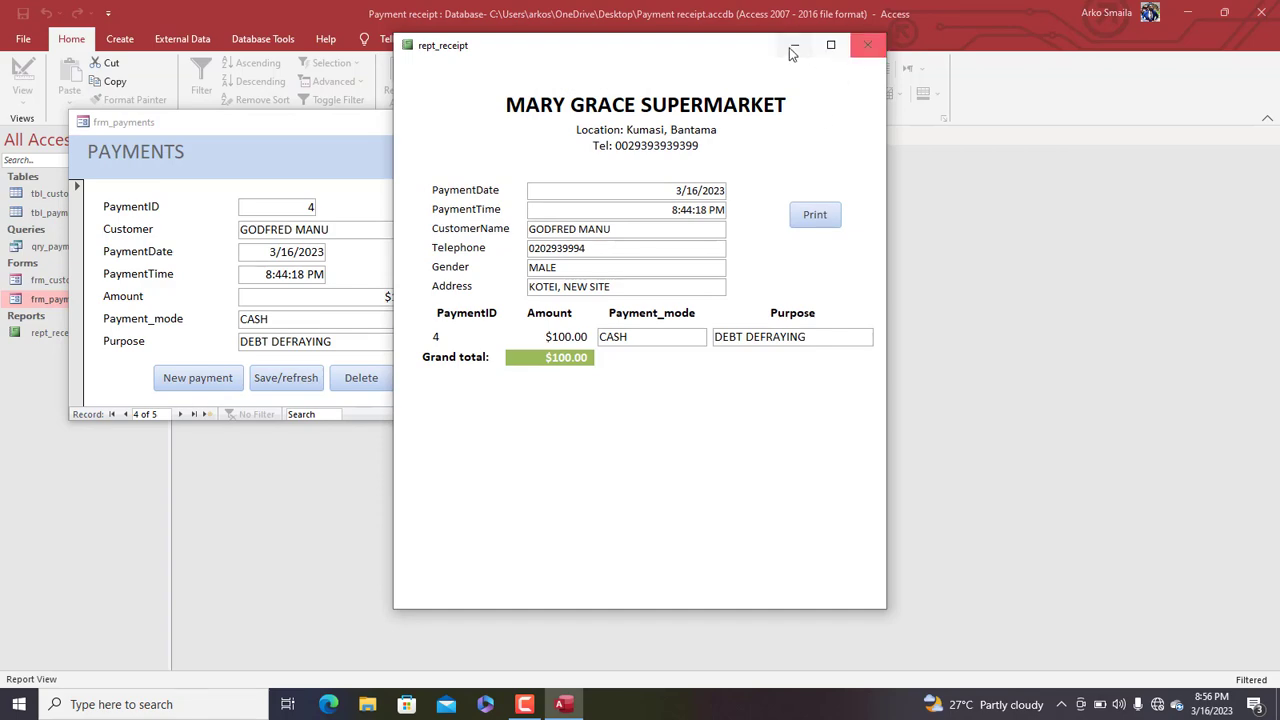
drag(738, 43, 1086, 38)
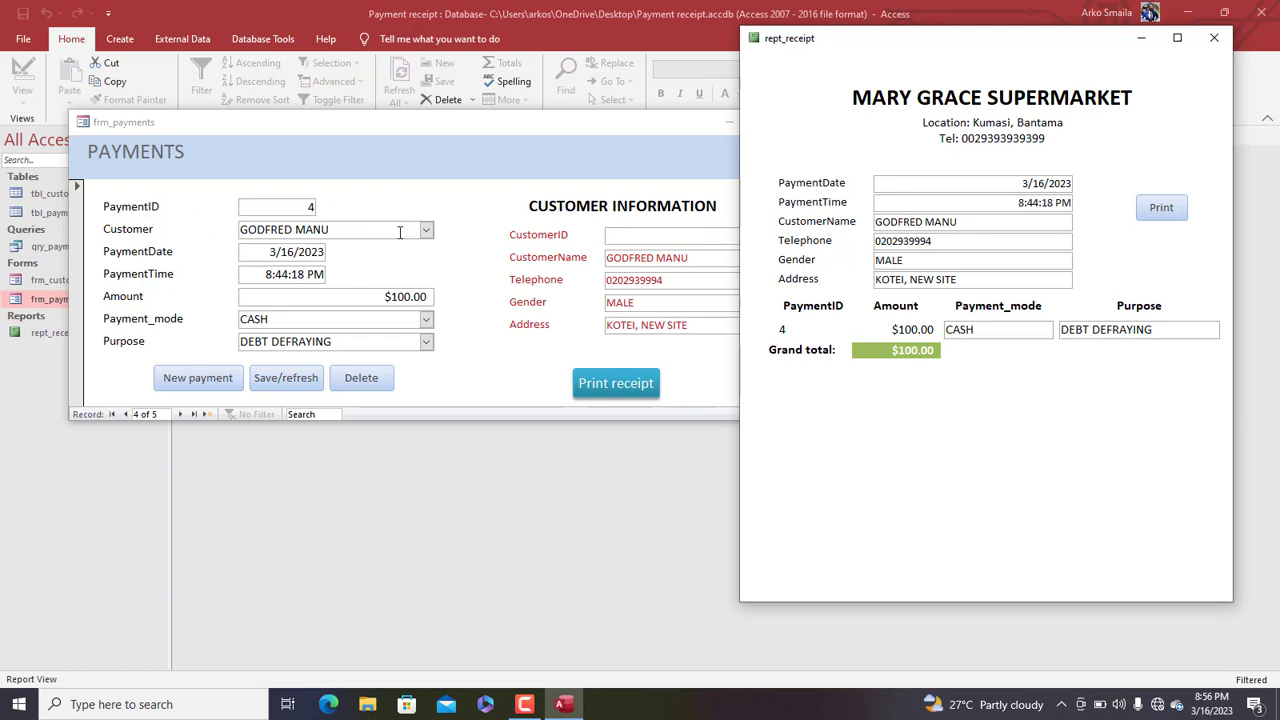
mouse_move(526, 708)
drag(1013, 47, 685, 95)
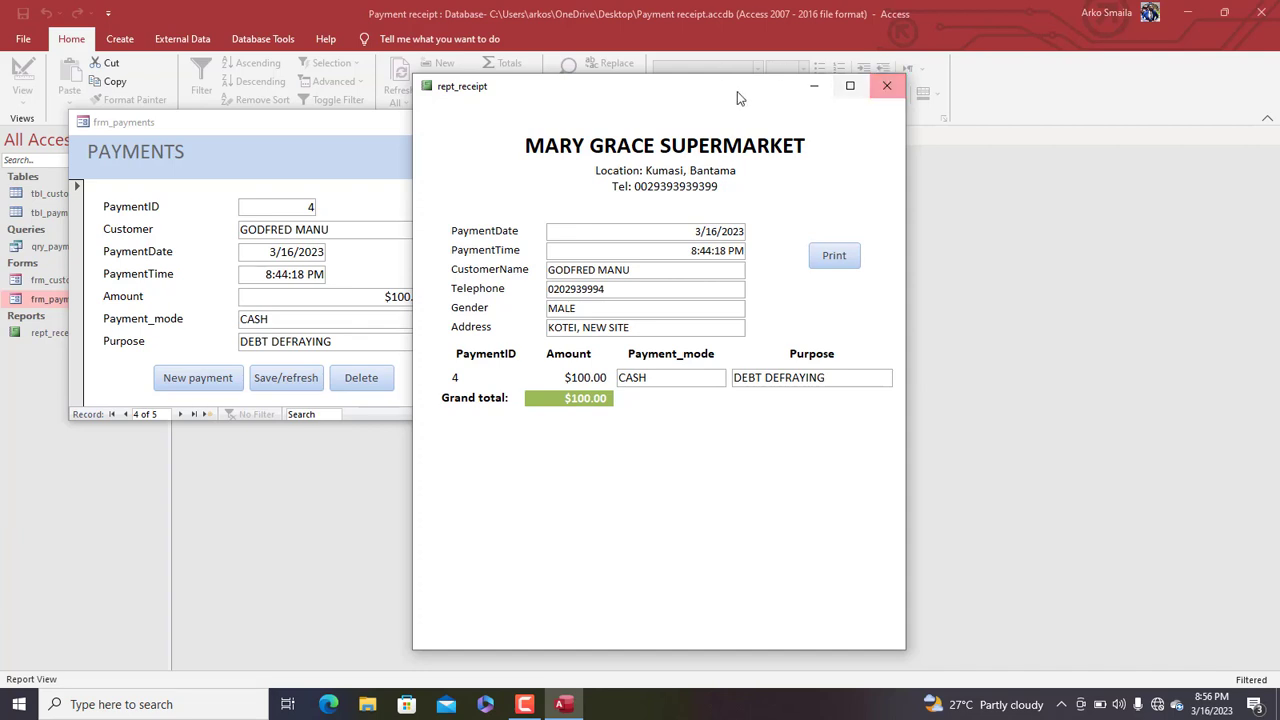
drag(737, 91, 753, 95)
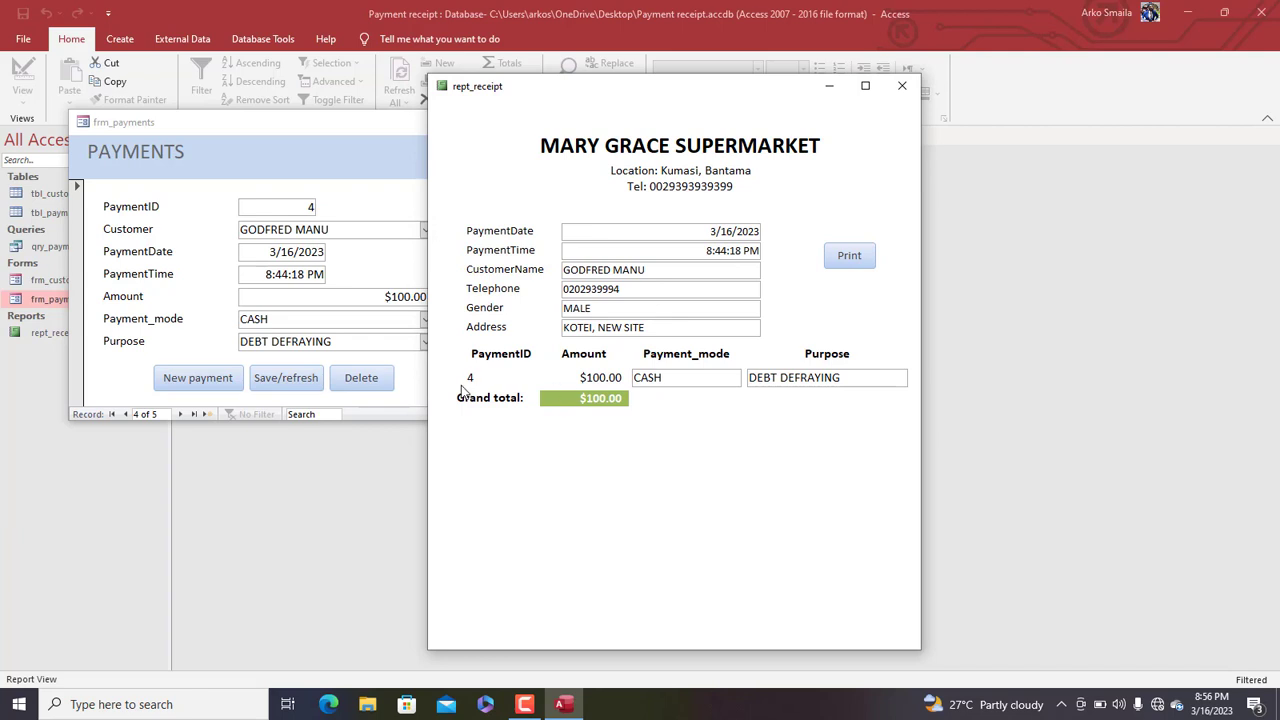
click(899, 94)
click(808, 120)
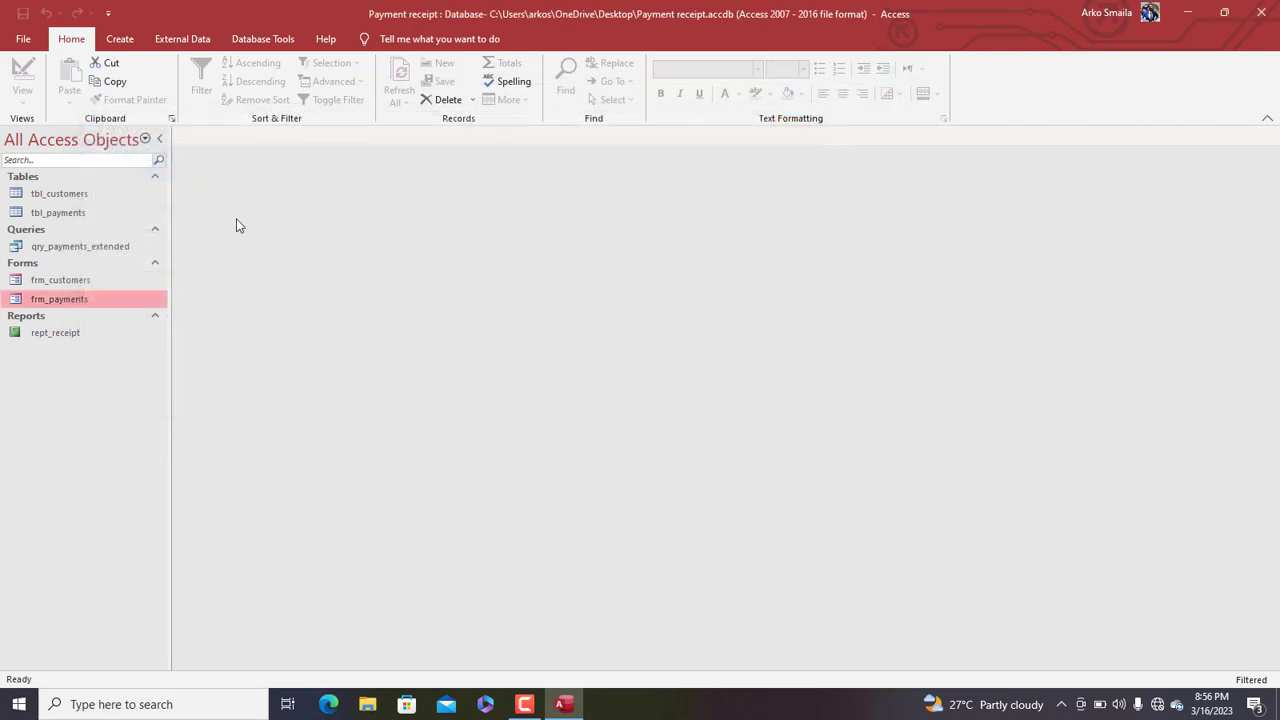
Add a Serial field to qry_payments_extended combining CustomerID and PaymentDate
double_click(73, 246)
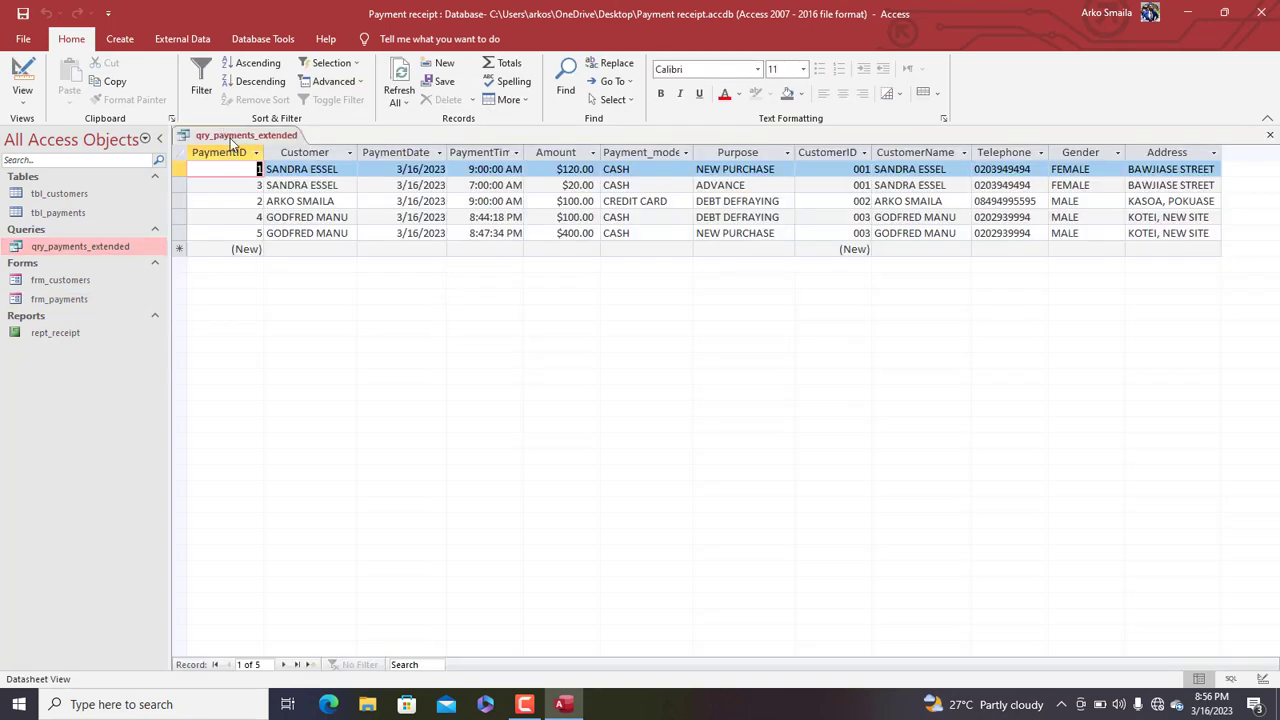
right_click(231, 138)
click(276, 209)
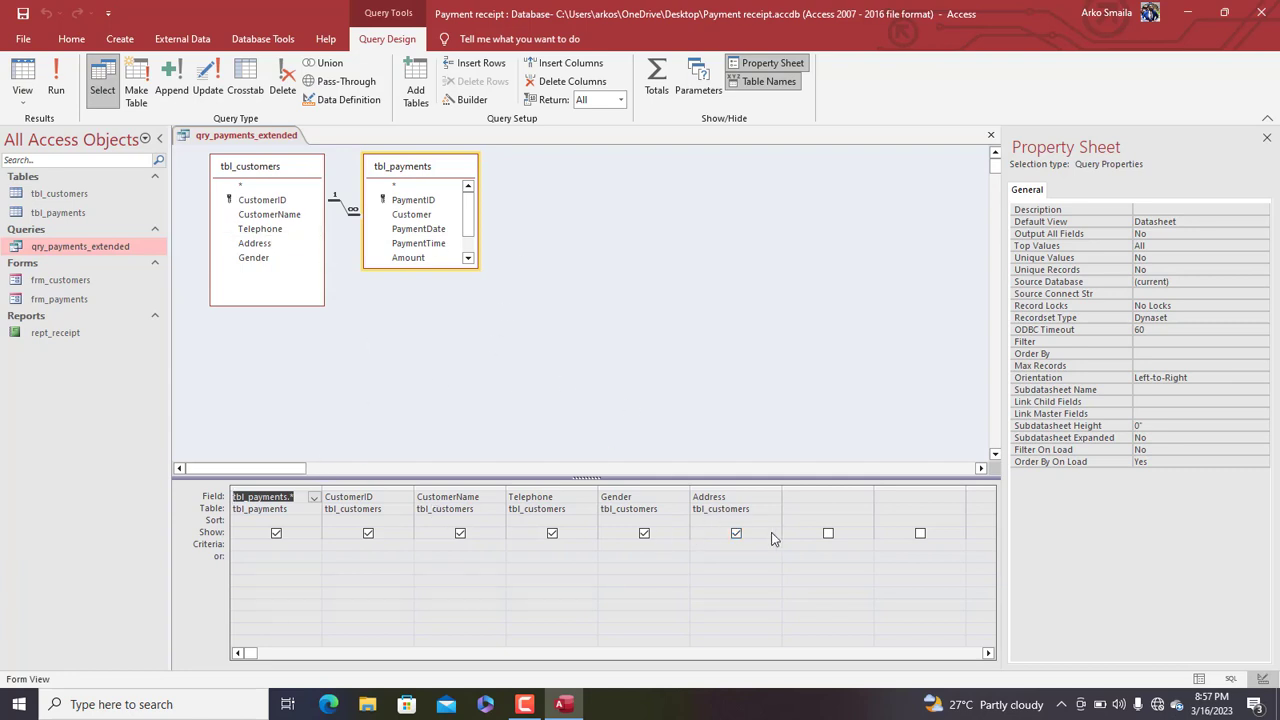
click(815, 501)
right_click(815, 501)
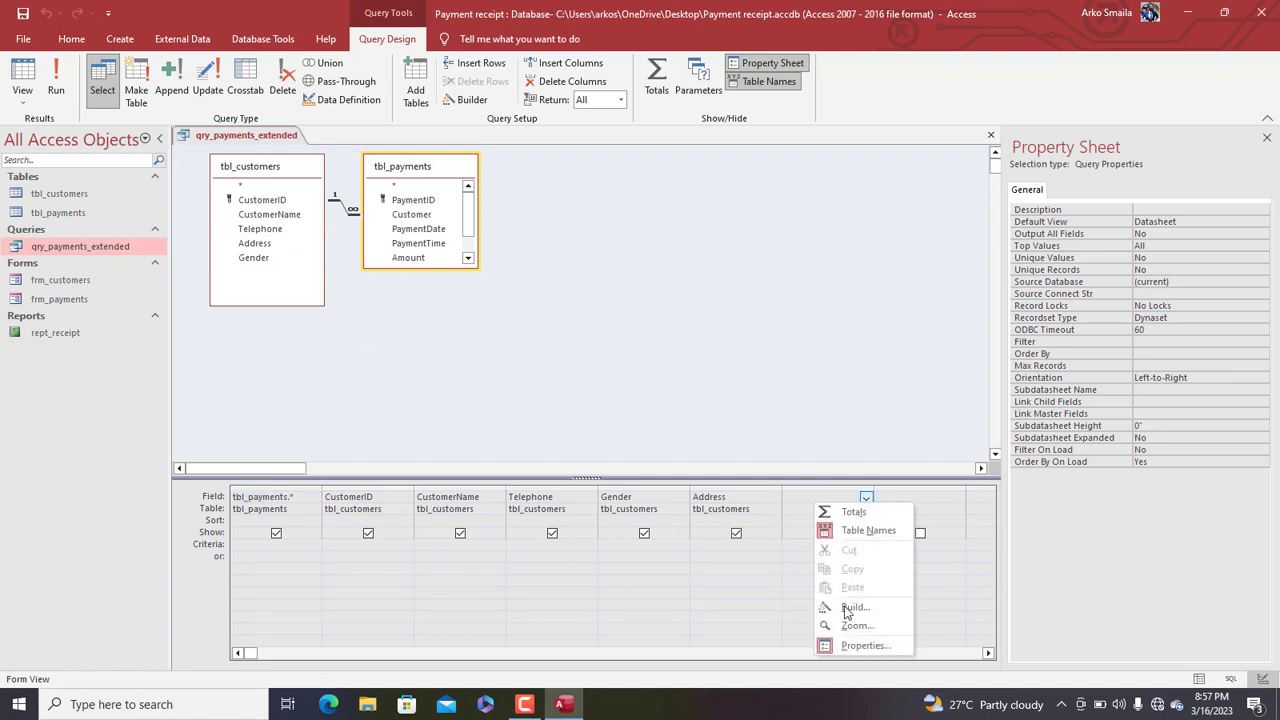
click(848, 607)
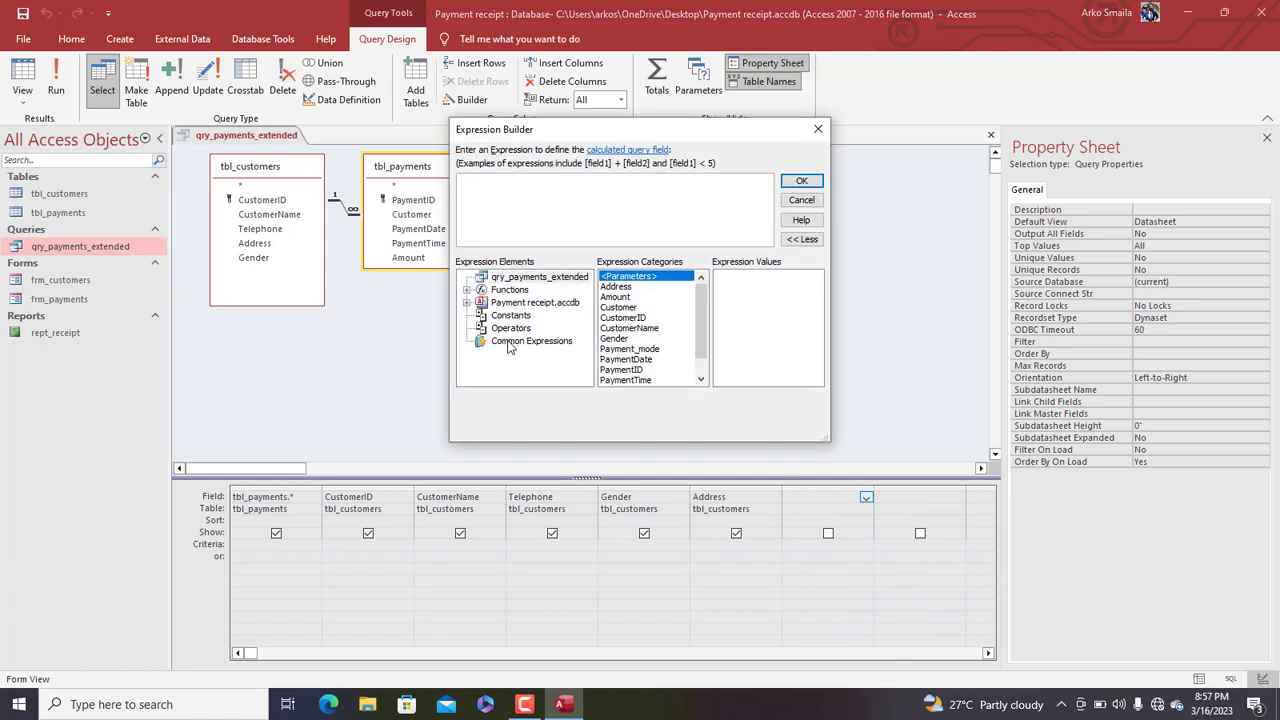
text(Serial:)
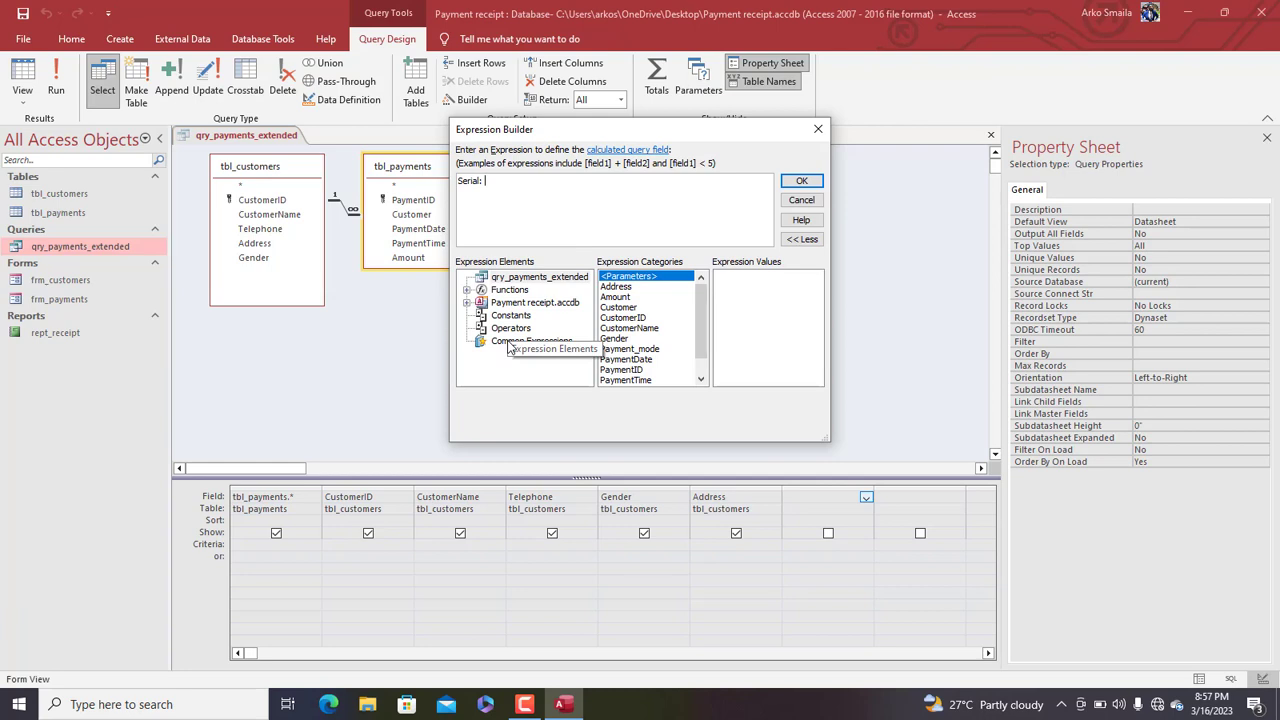
text( cus)
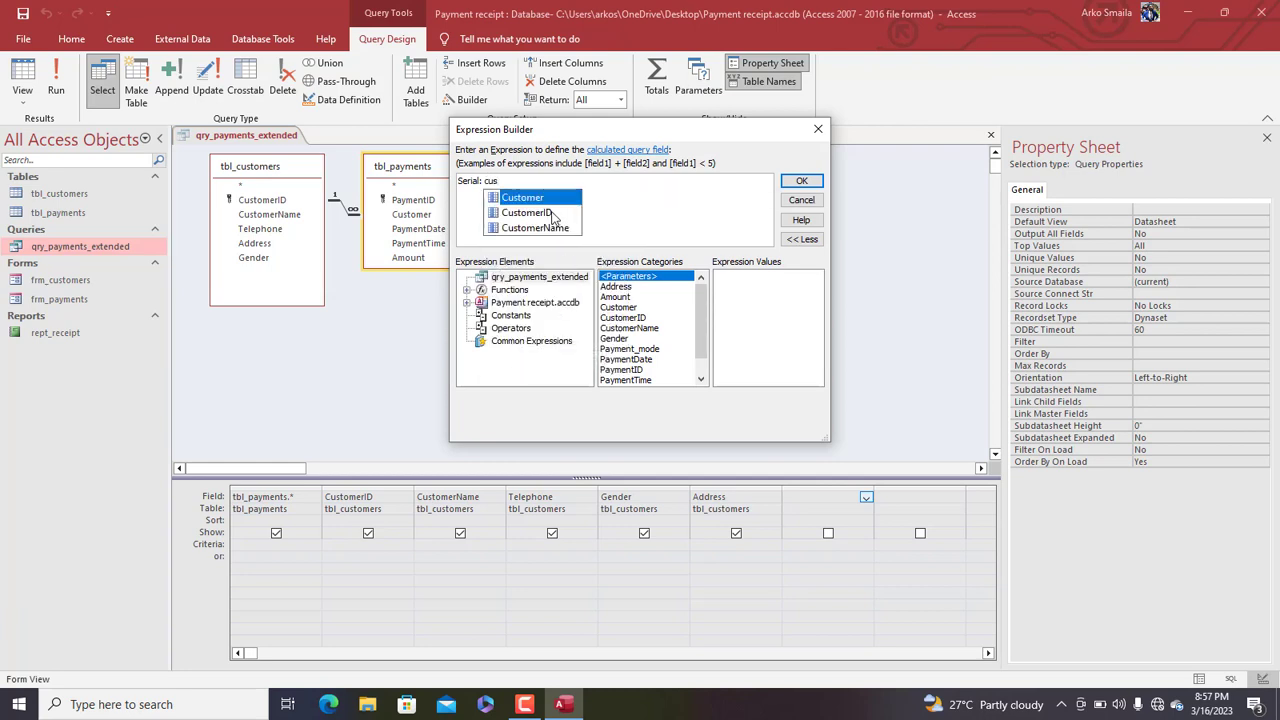
double_click(550, 212)
text(&pay)
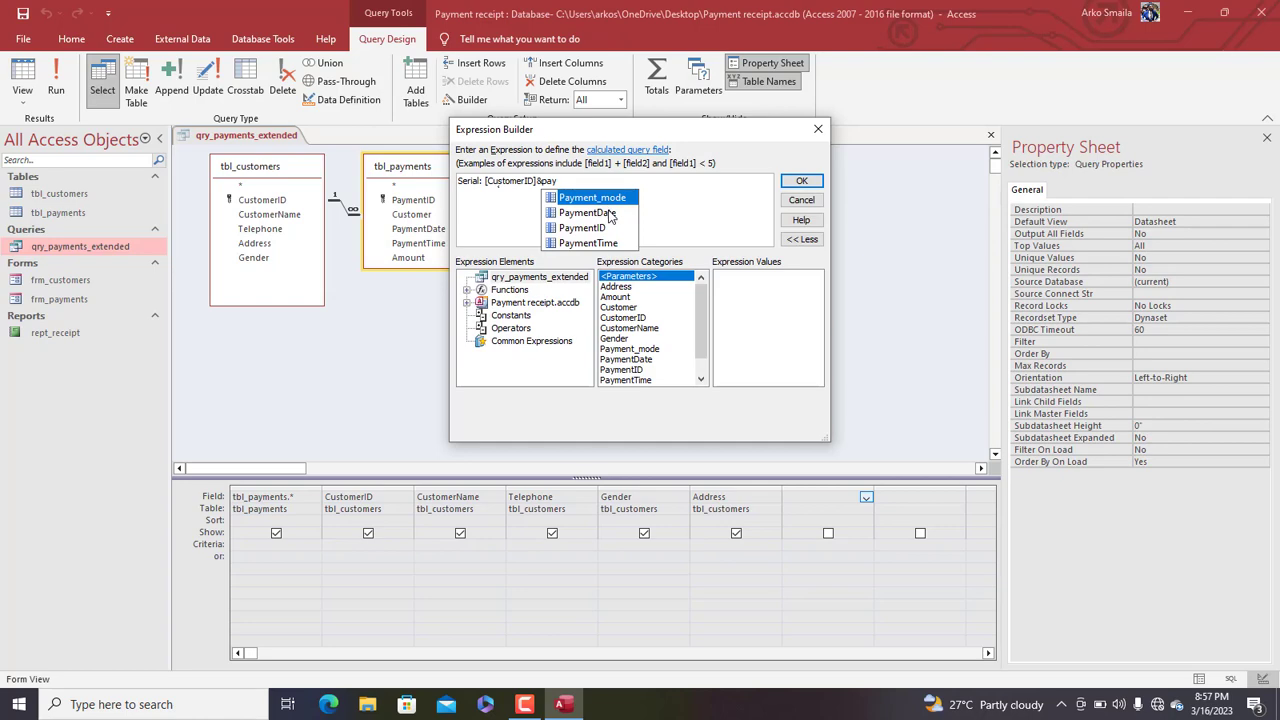
double_click(609, 213)
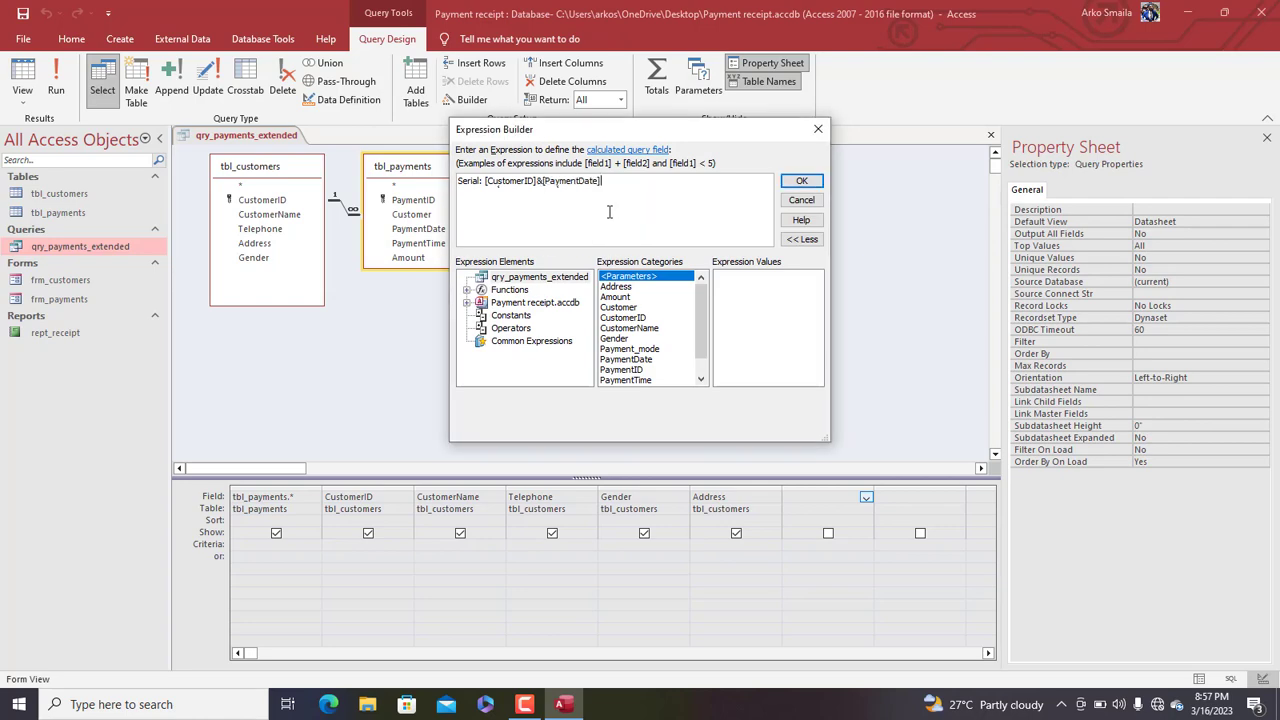
click(801, 180)
Run the query to check the Serial values, then close all objects
click(49, 96)
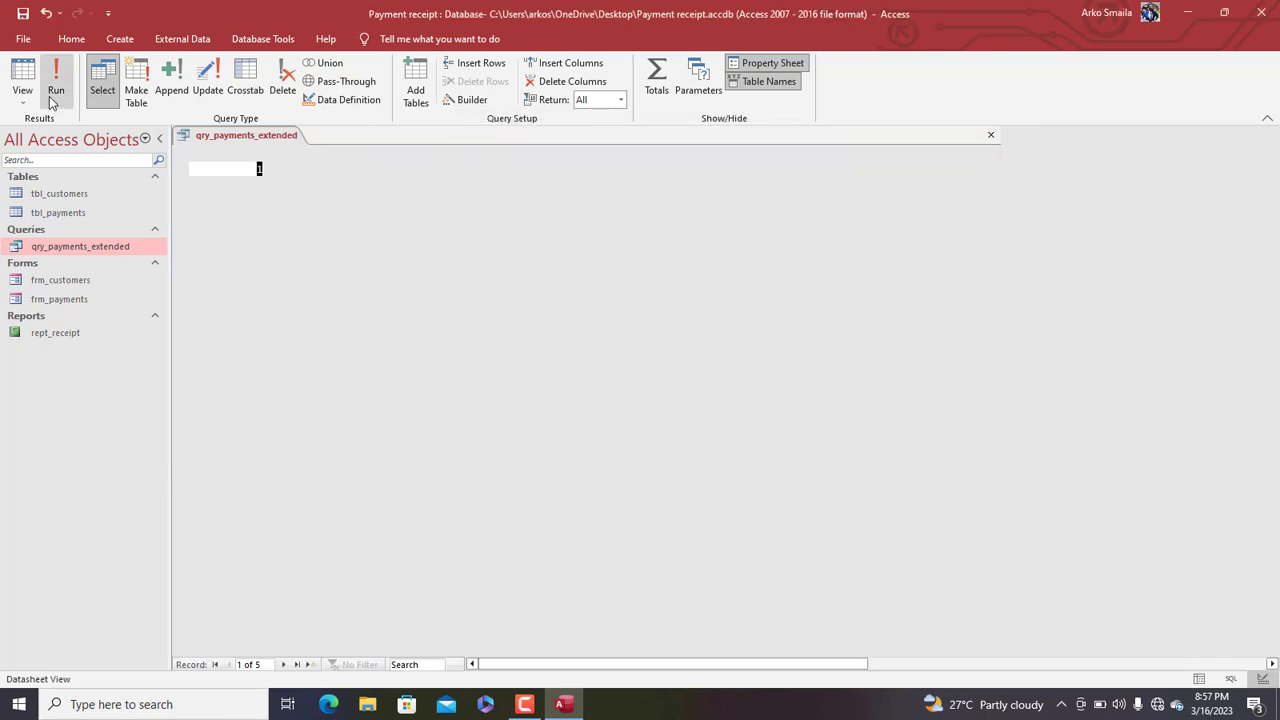
drag(793, 663, 910, 681)
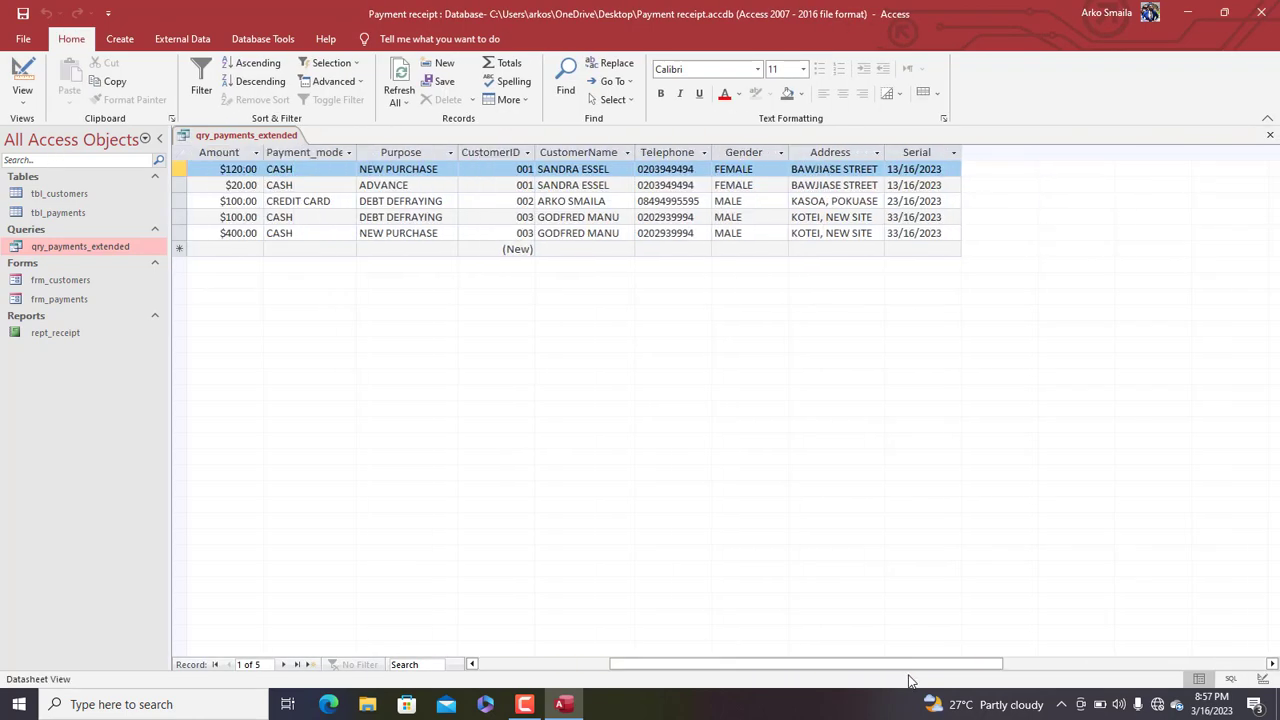
click(950, 187)
drag(947, 187, 875, 165)
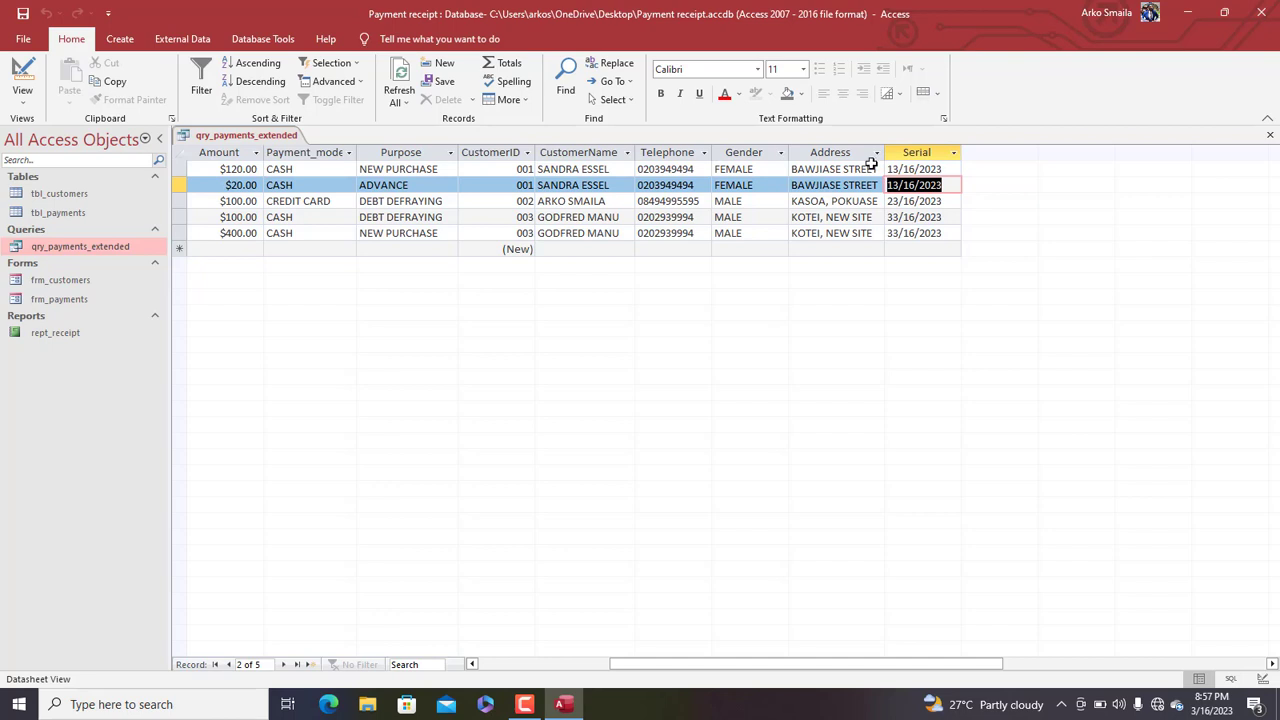
click(939, 185)
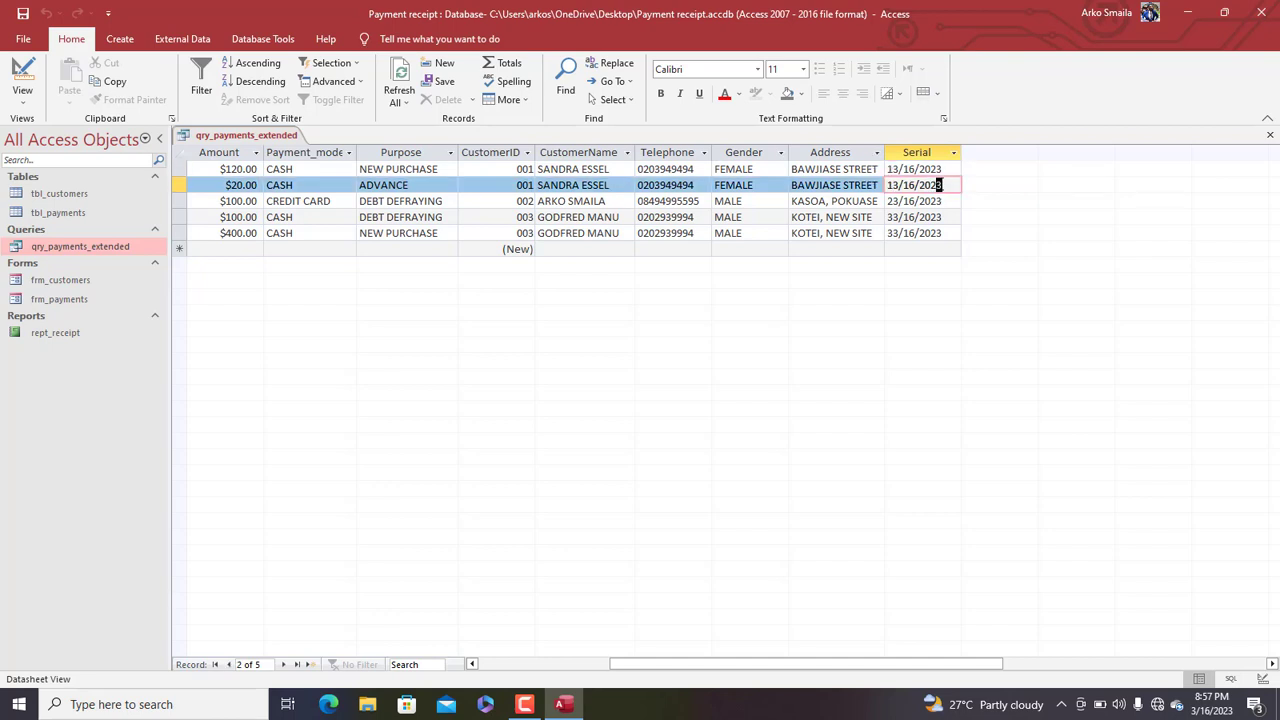
right_click(271, 133)
click(287, 184)
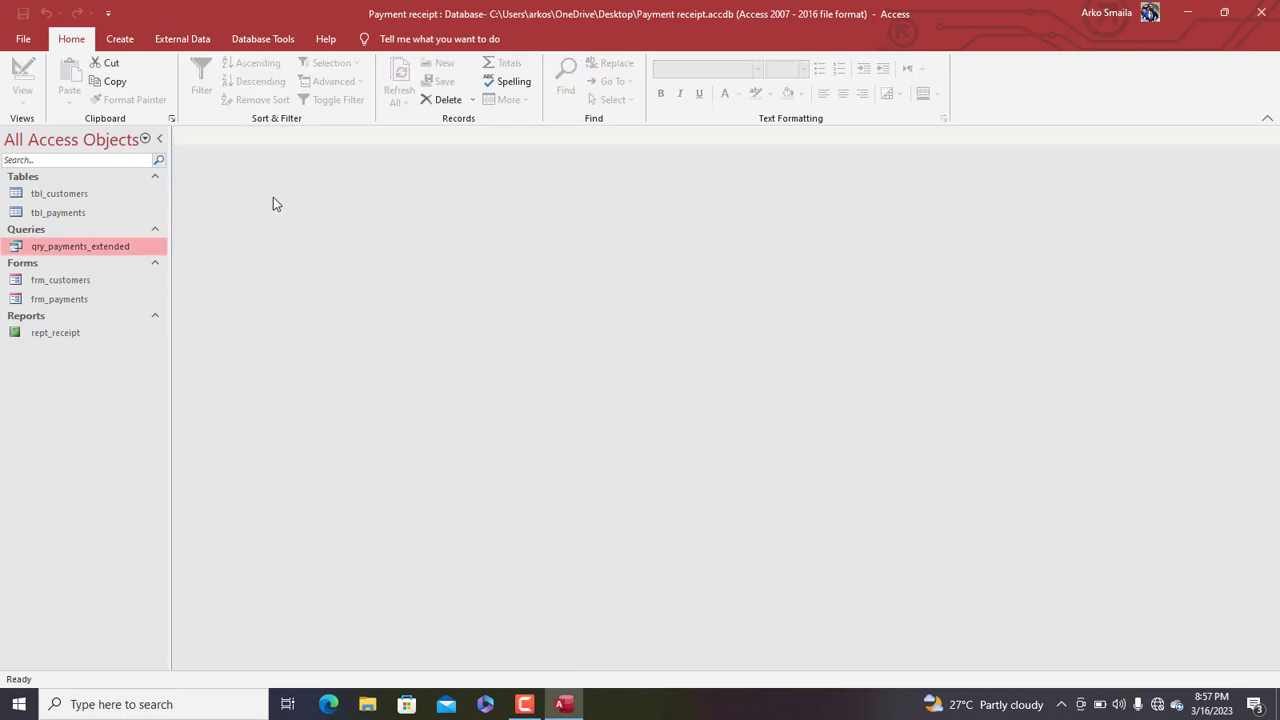
Open rept_receipt in Design View and place the Serial field in the Report Header
right_click(85, 337)
click(122, 383)
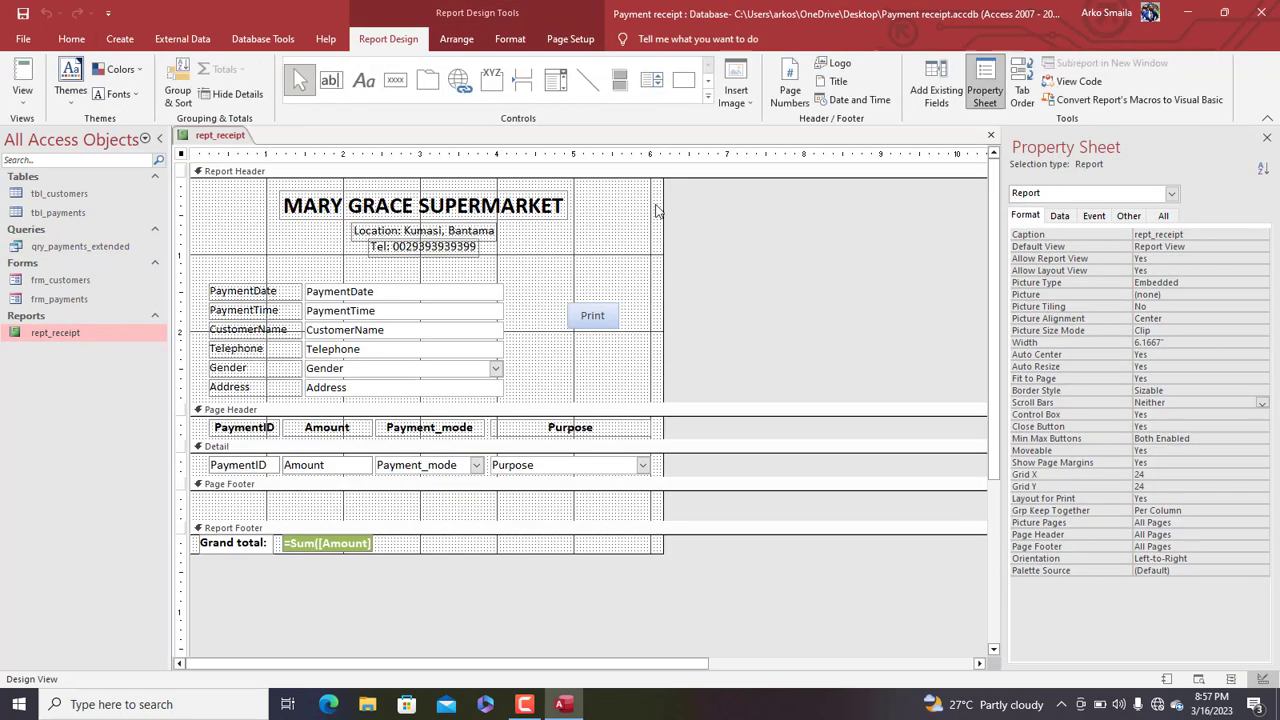
click(935, 85)
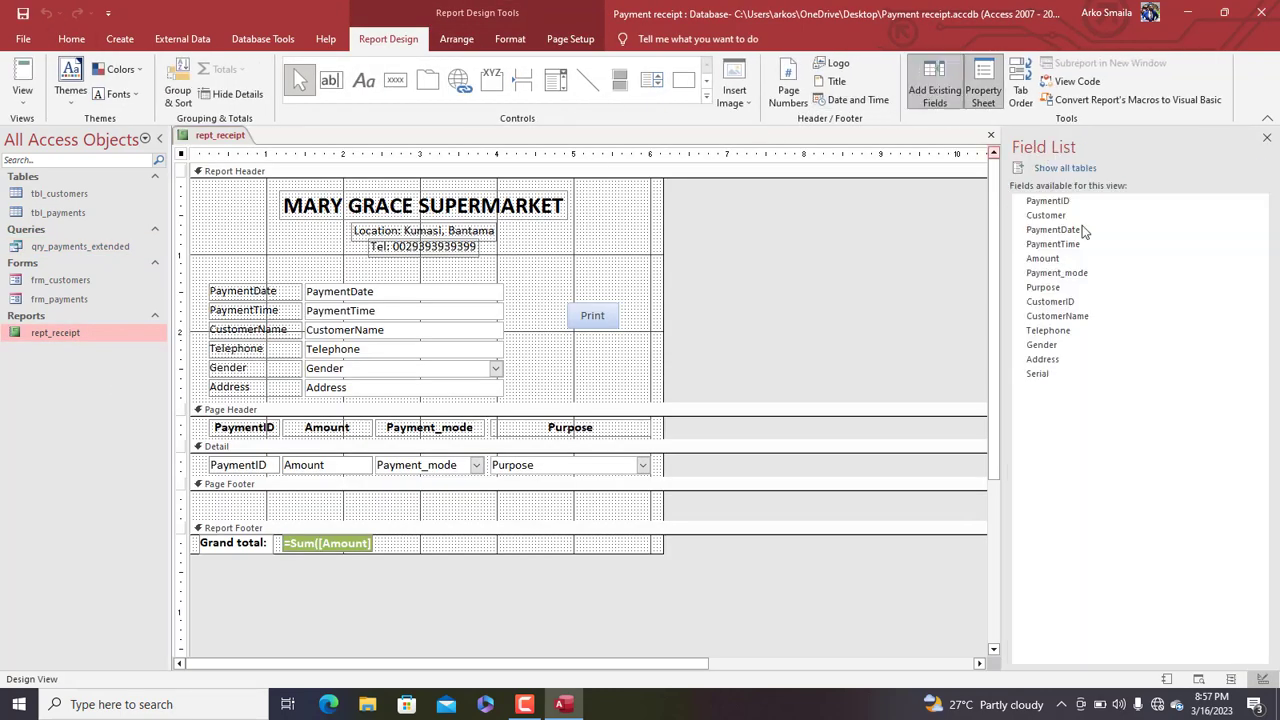
click(1052, 376)
drag(1052, 376, 530, 358)
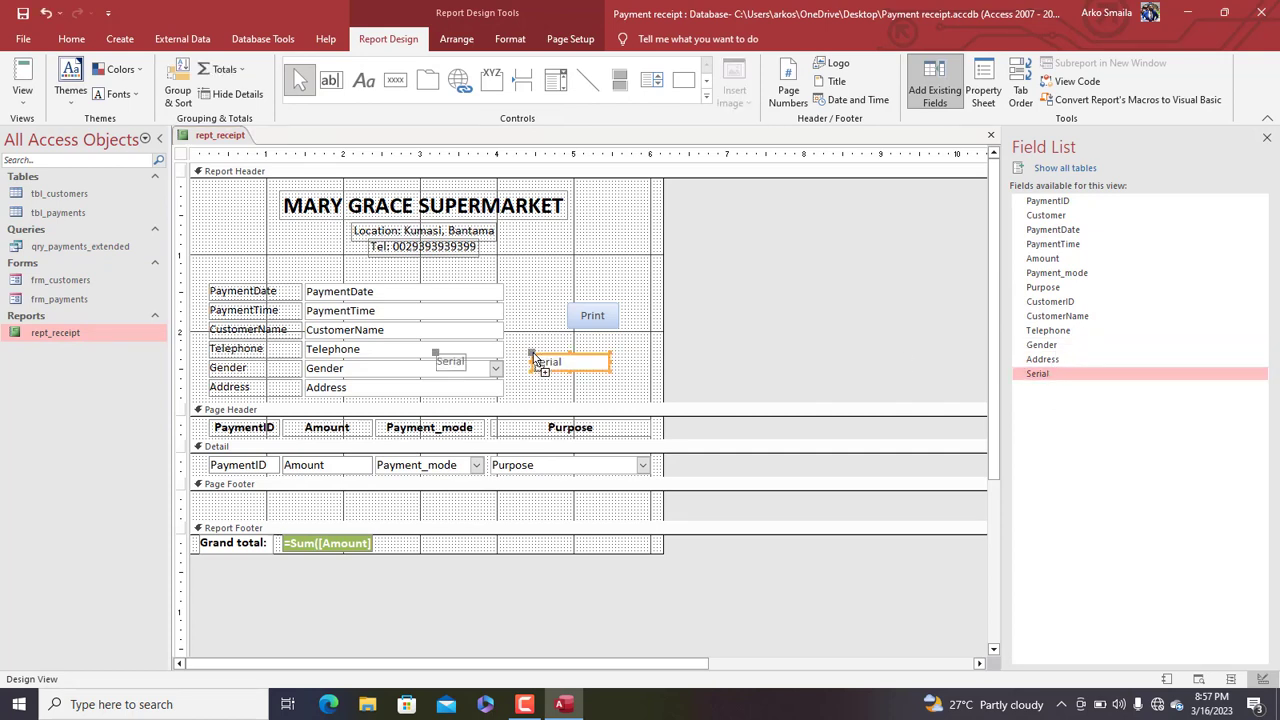
click(444, 358)
drag(438, 354, 529, 354)
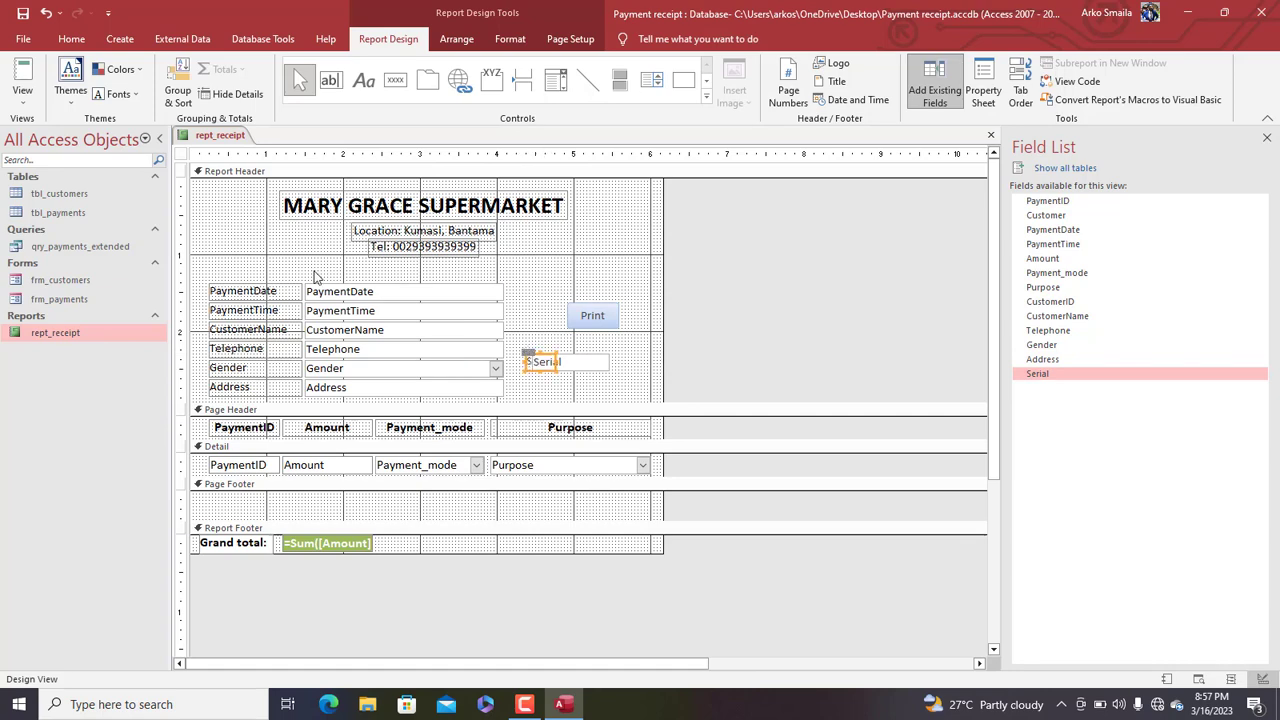
Set the Serial label and text box Visible to No, then close the report
double_click(180, 155)
drag(630, 378, 524, 360)
double_click(1152, 234)
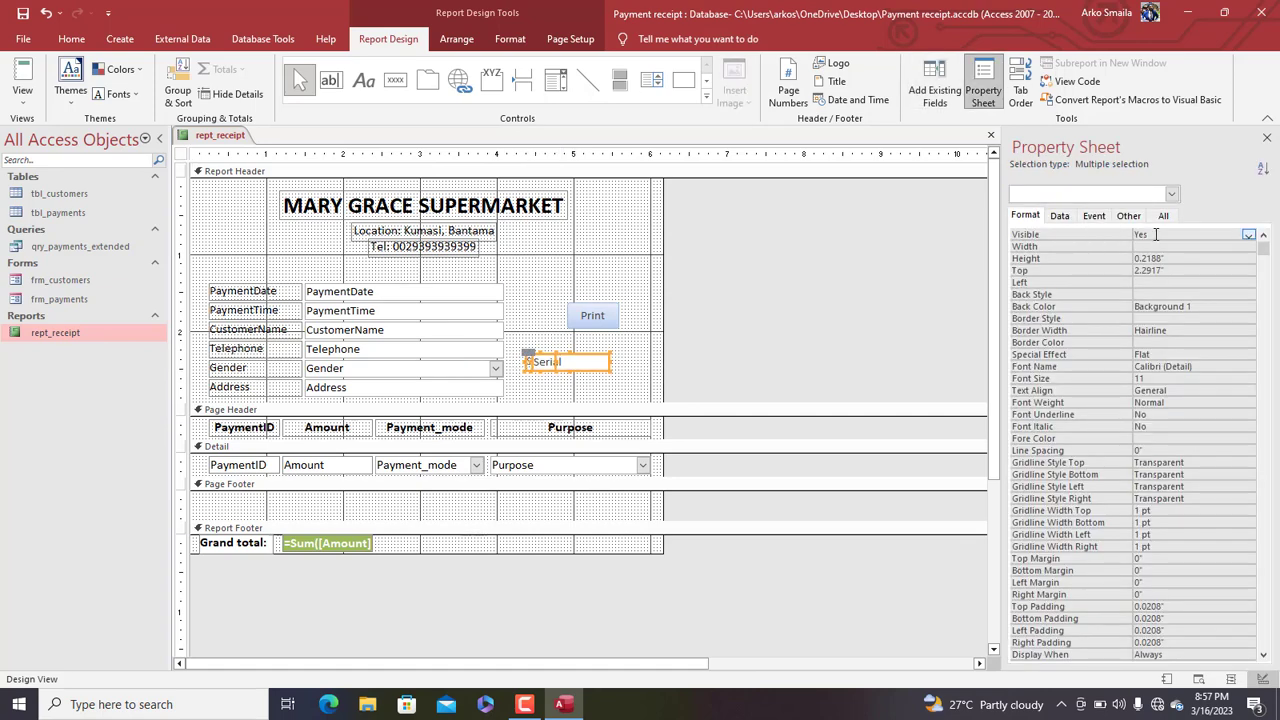
right_click(240, 138)
click(272, 167)
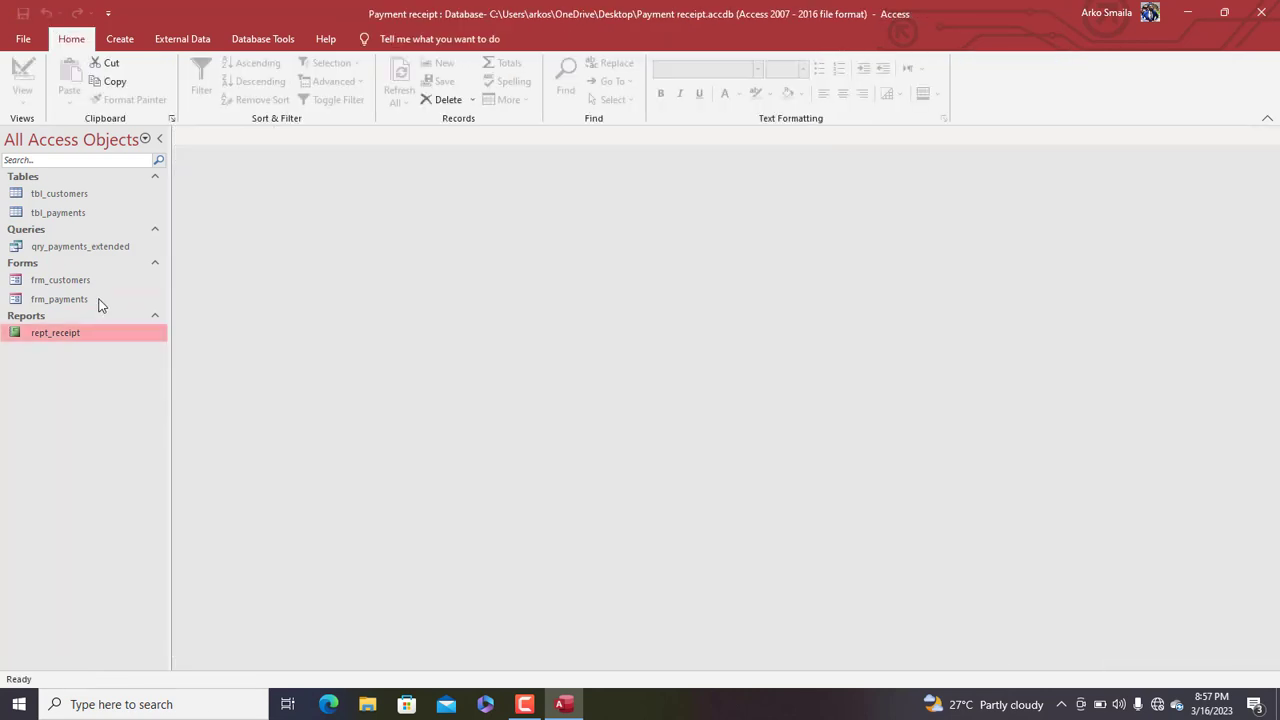
In frm_payments Design View, add the Serial field below Address and make it invisible
right_click(80, 300)
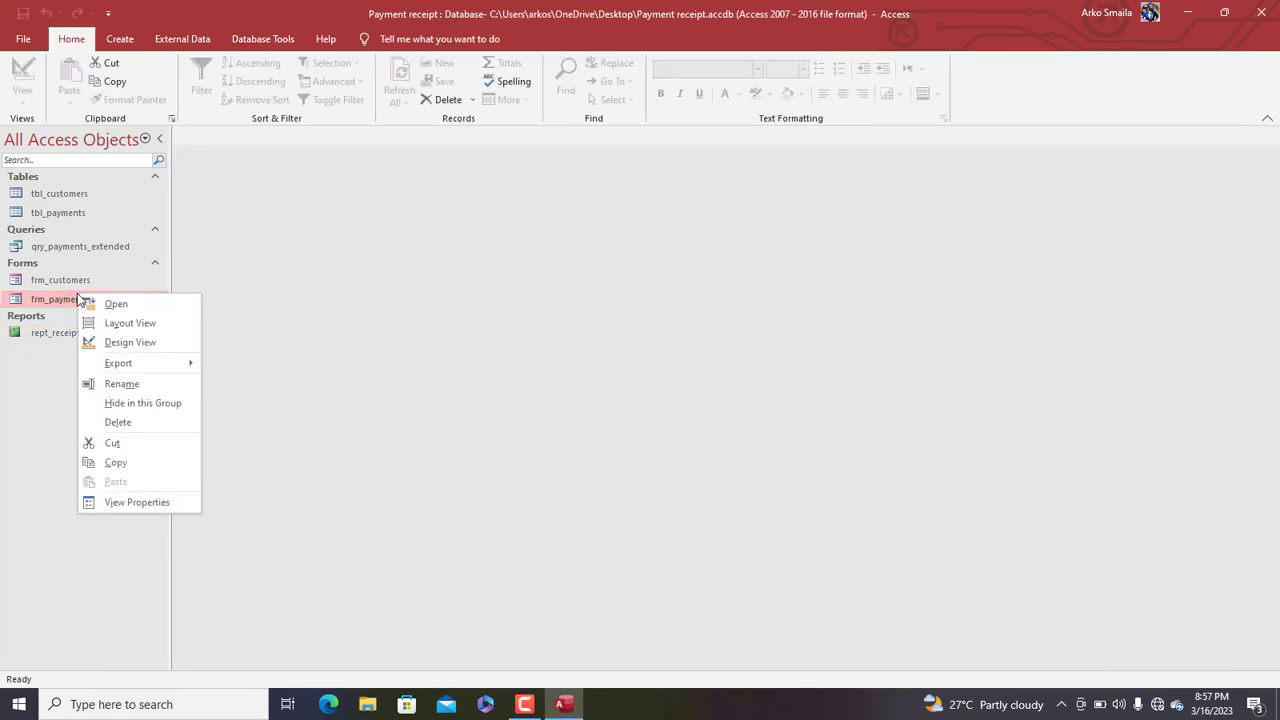
click(110, 343)
click(931, 86)
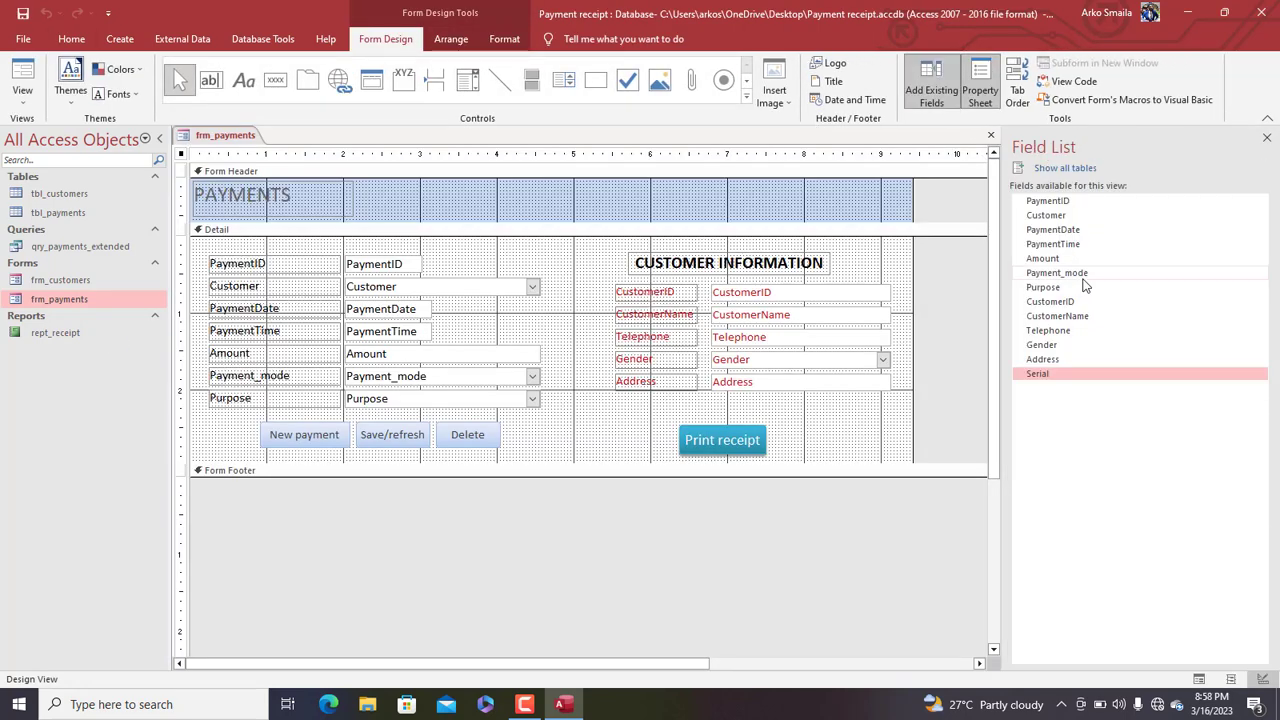
drag(1064, 375, 700, 400)
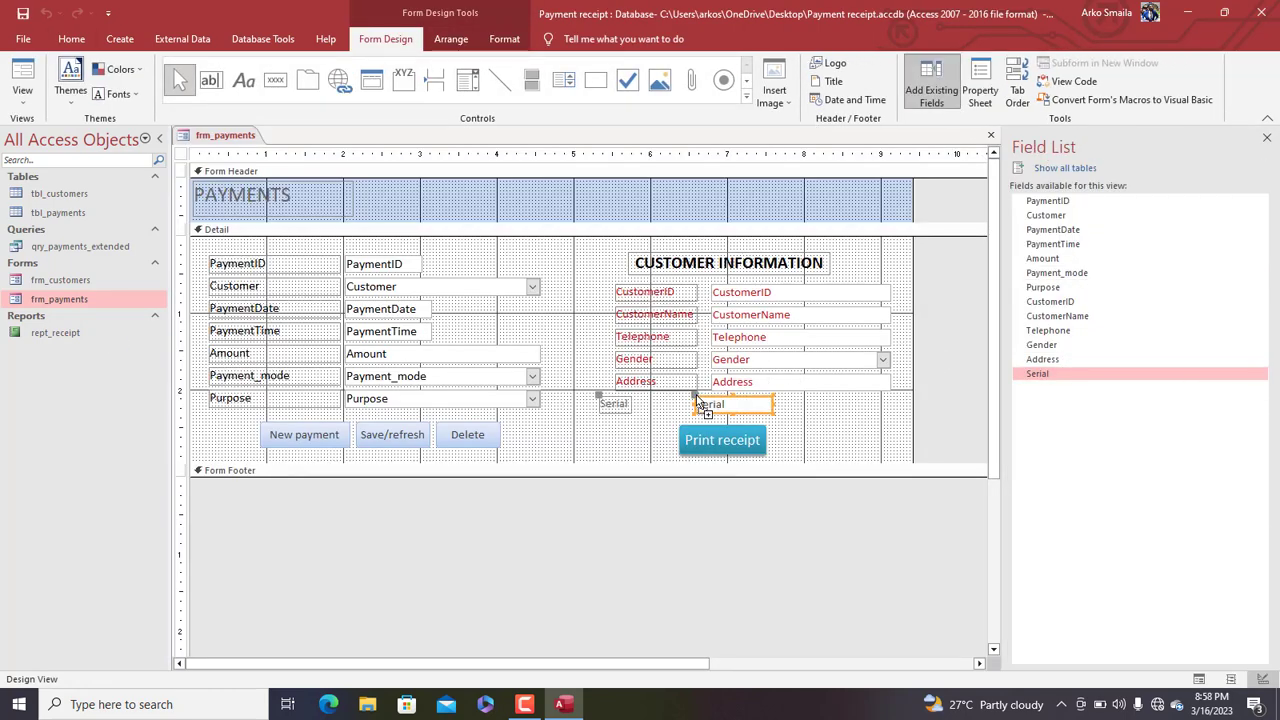
double_click(183, 155)
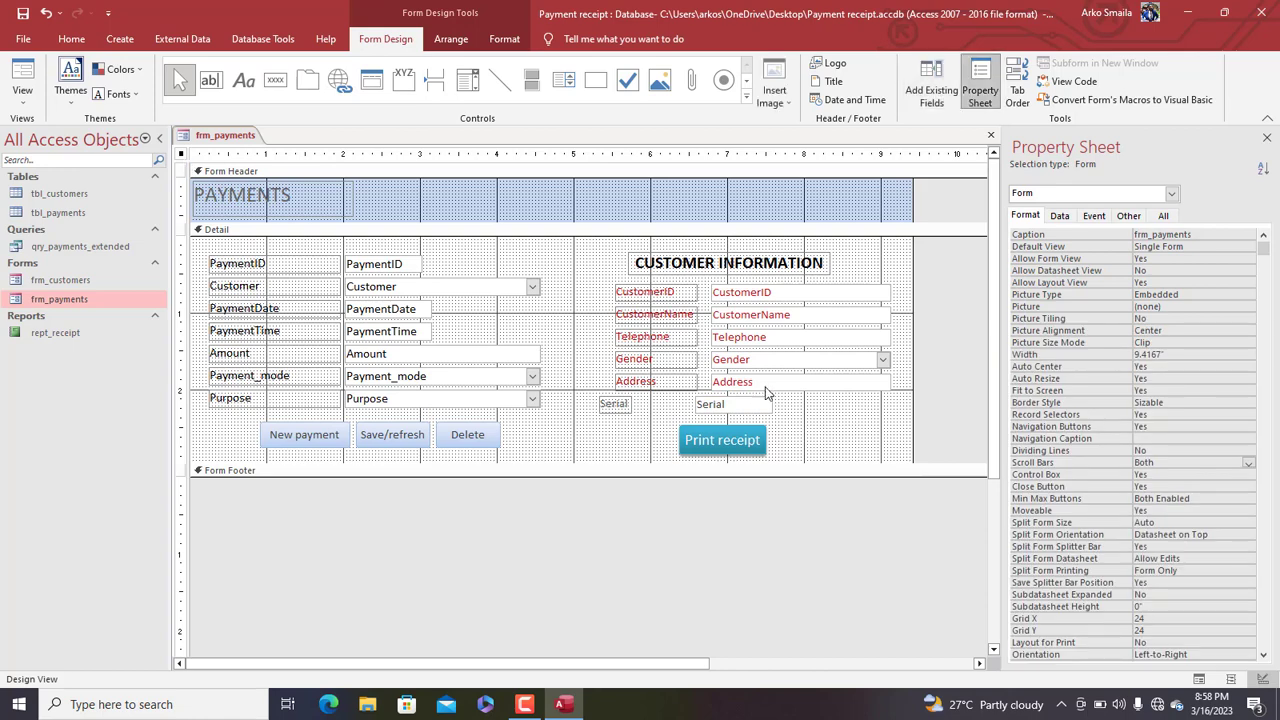
drag(795, 404, 618, 414)
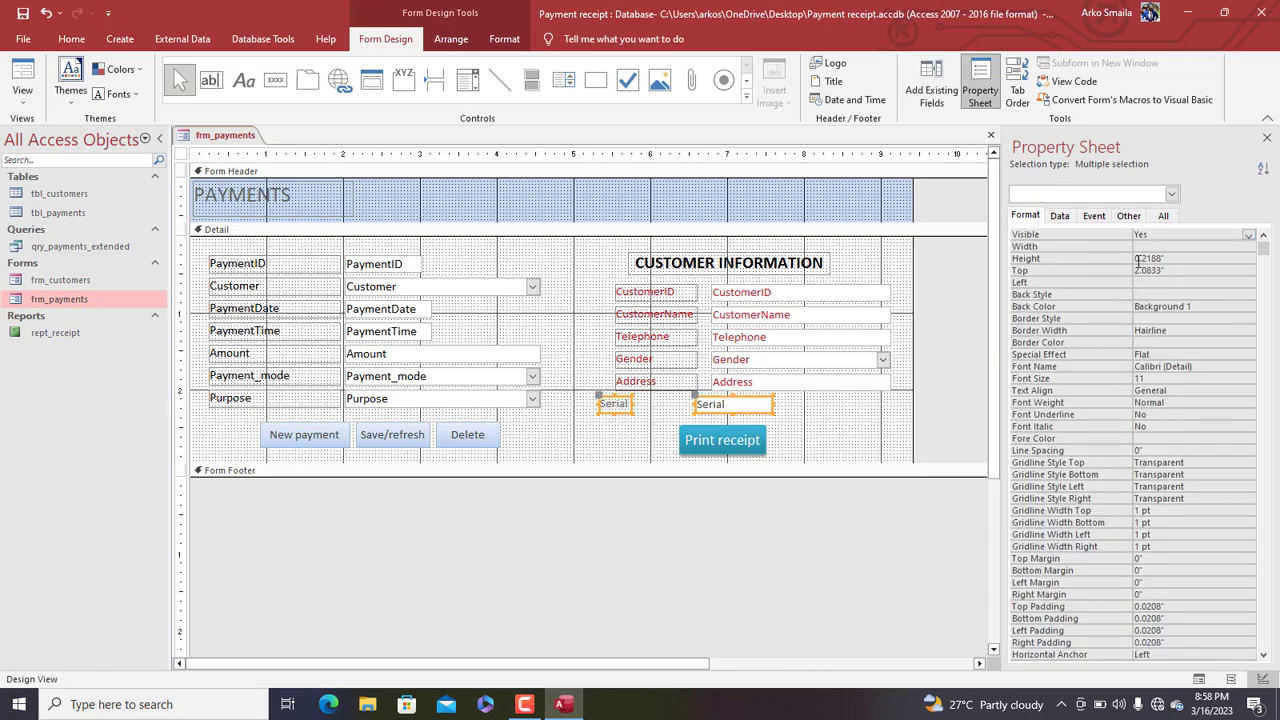
double_click(1166, 235)
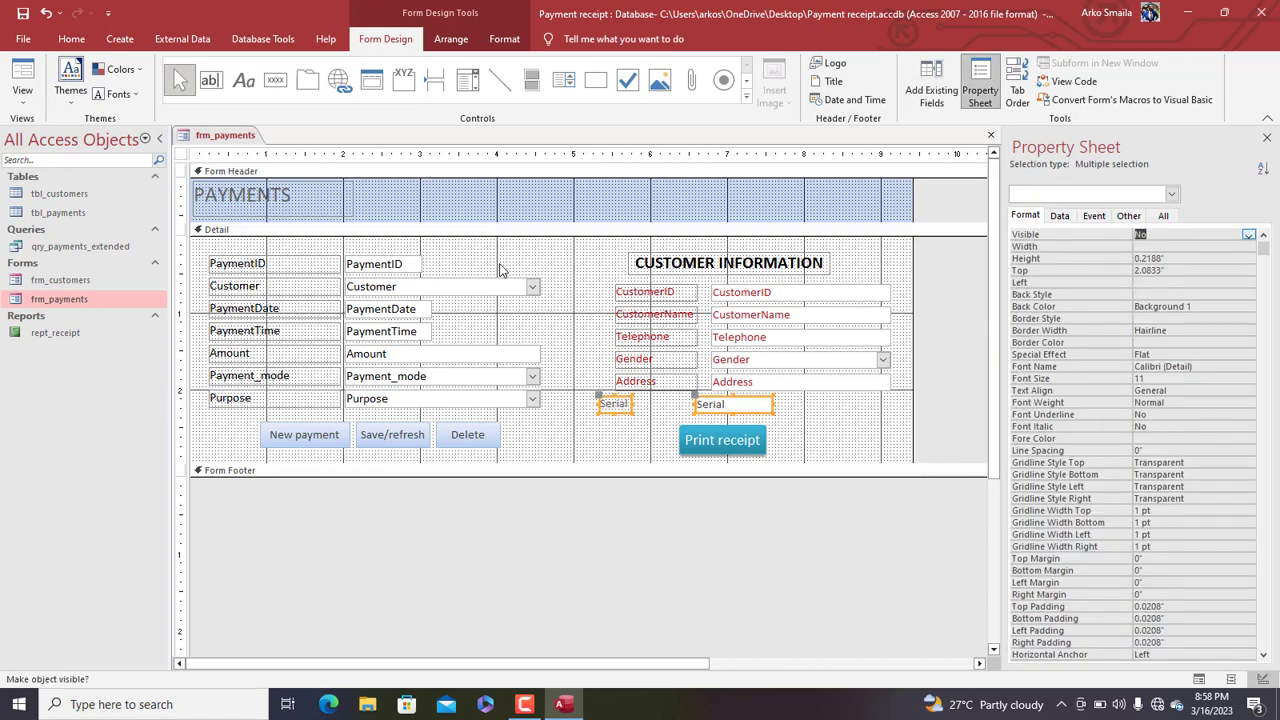
Open the Print receipt button's click macro and select its existing Where Condition
click(724, 440)
right_click(724, 440)
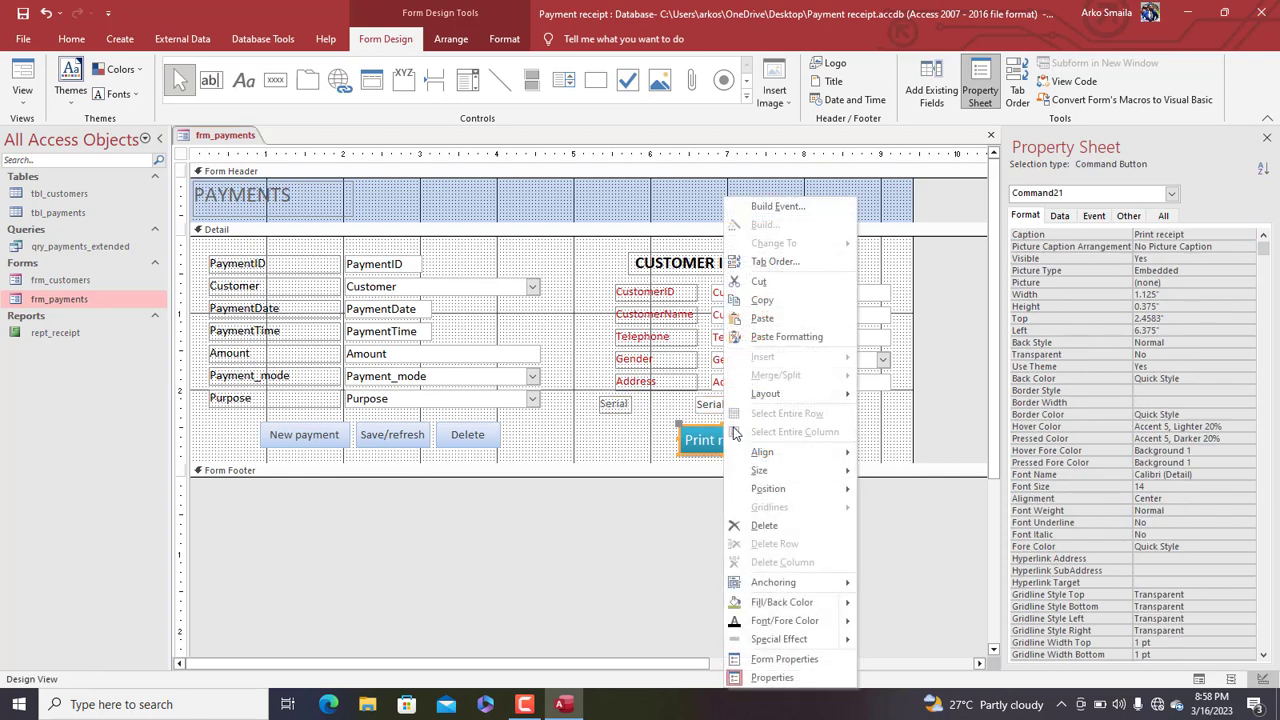
click(708, 456)
click(711, 448)
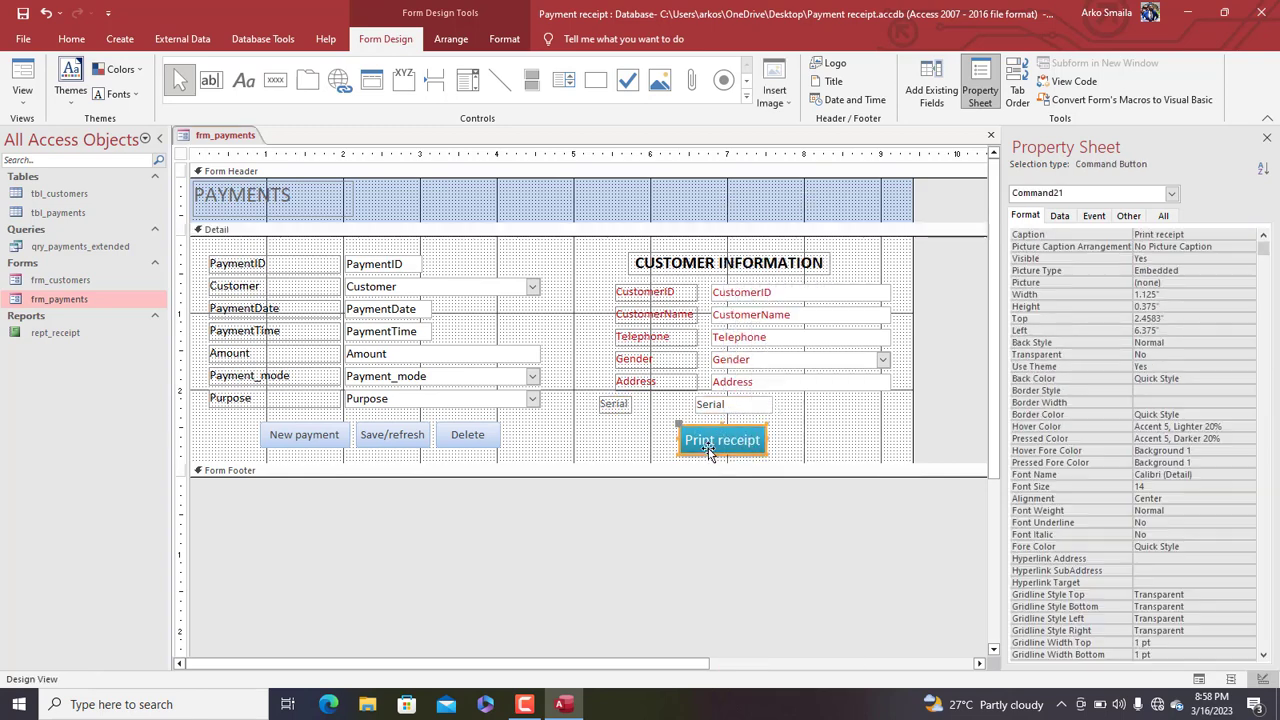
right_click(724, 441)
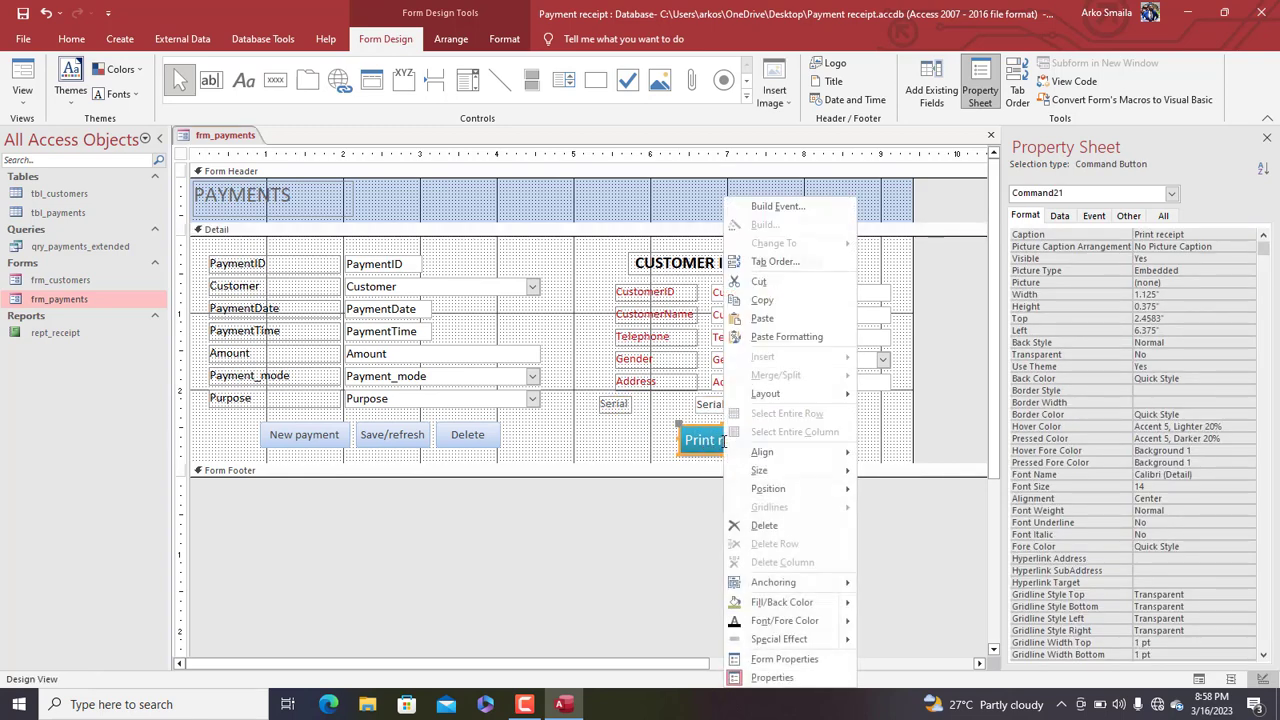
click(769, 211)
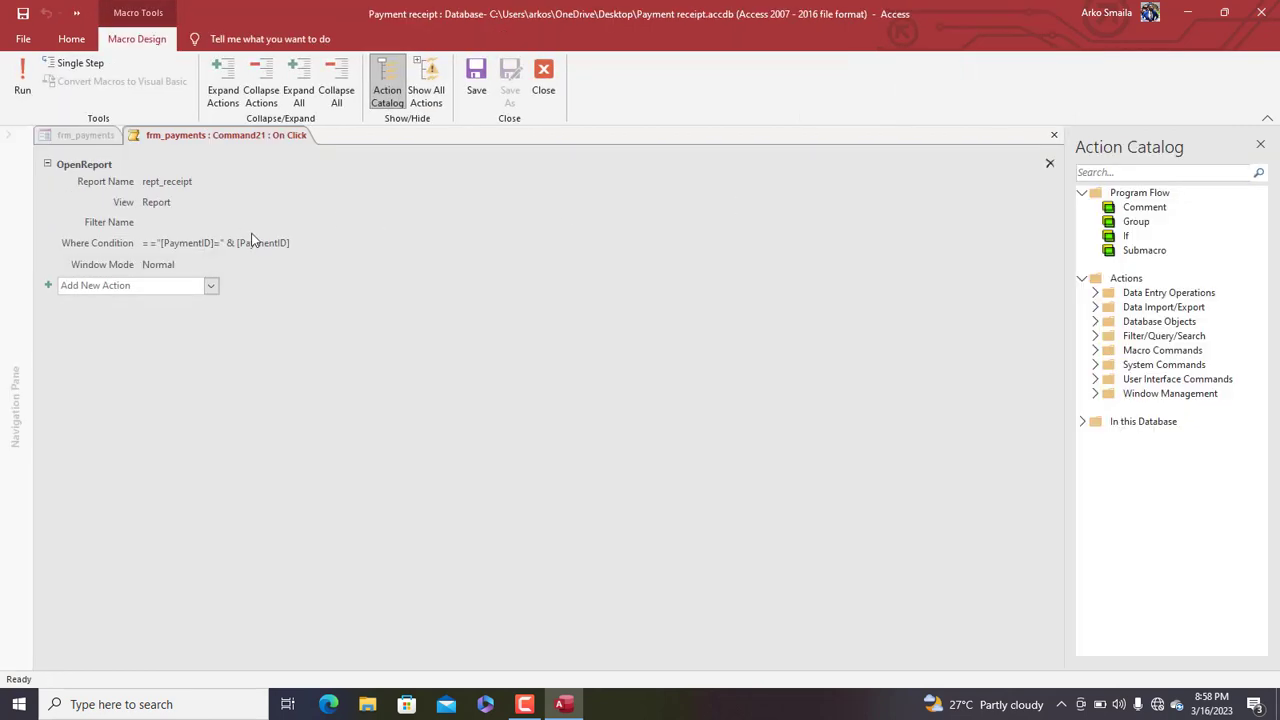
click(311, 243)
drag(311, 243, 113, 240)
Rewrite the Where Condition as ="[Serial]="&""""&[Serial]&"""" and save the macro
text(=)
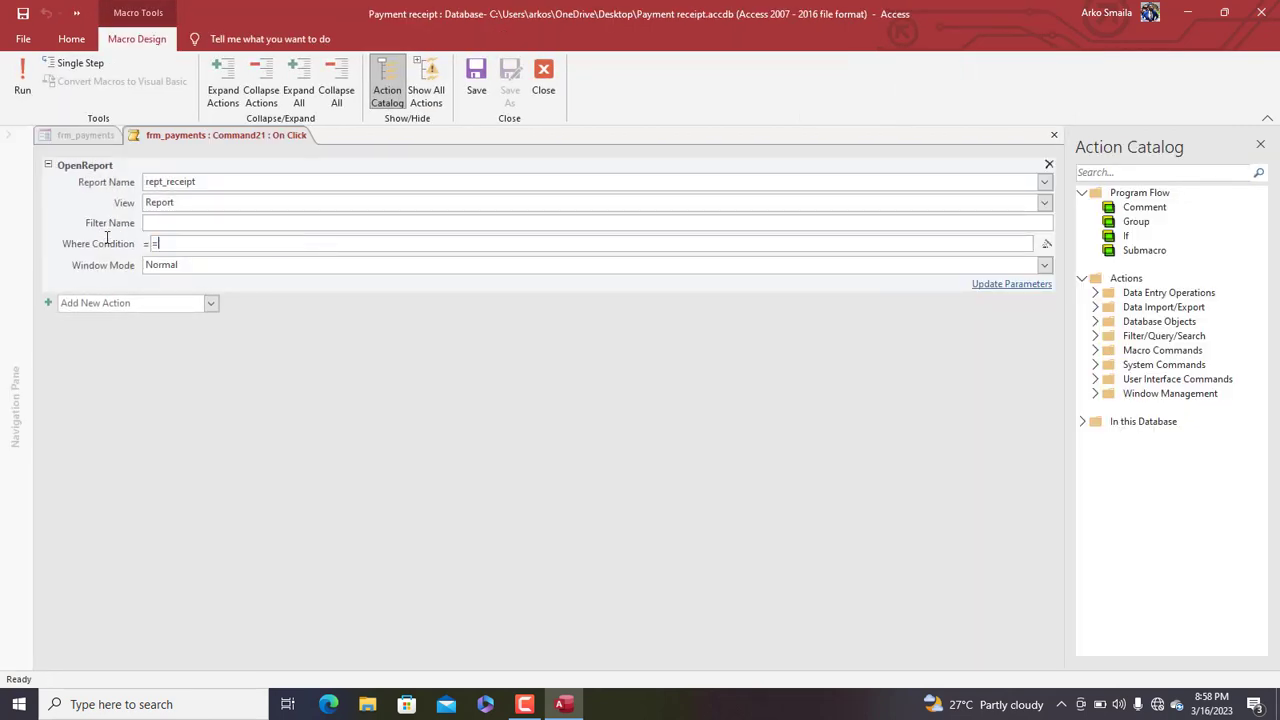
text(seri)
double_click(210, 263)
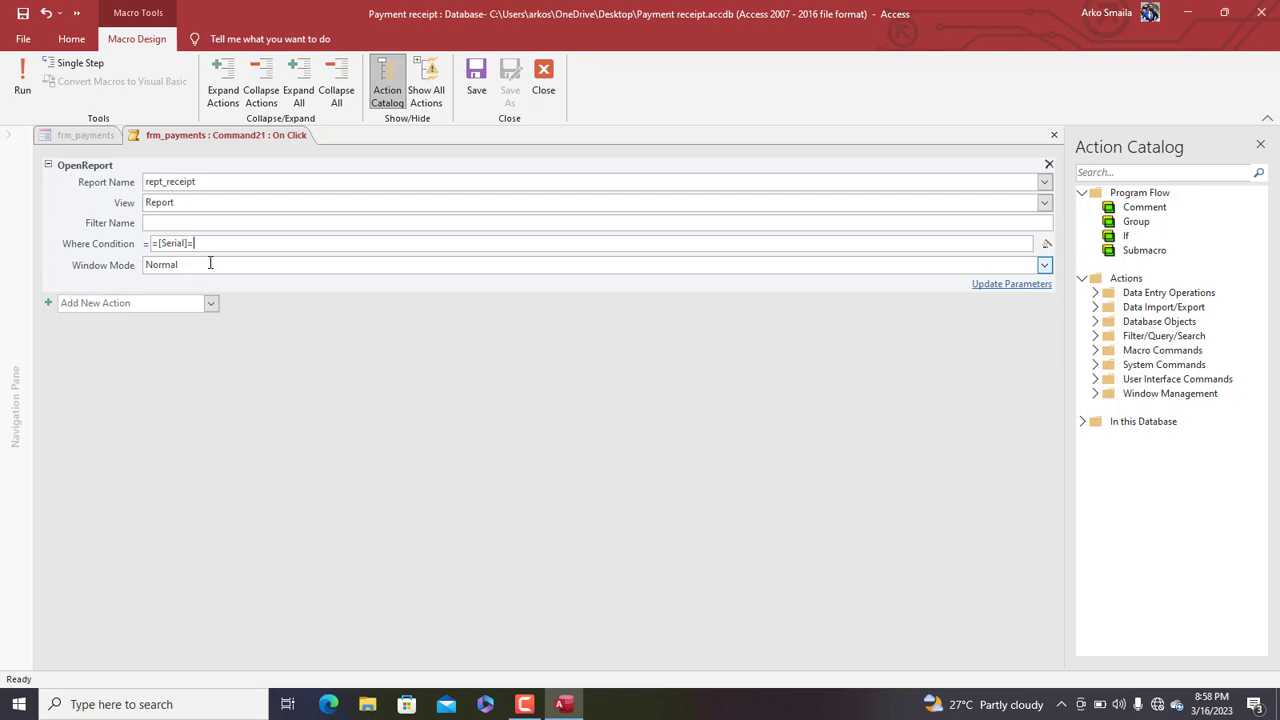
click(210, 264)
text(&7)
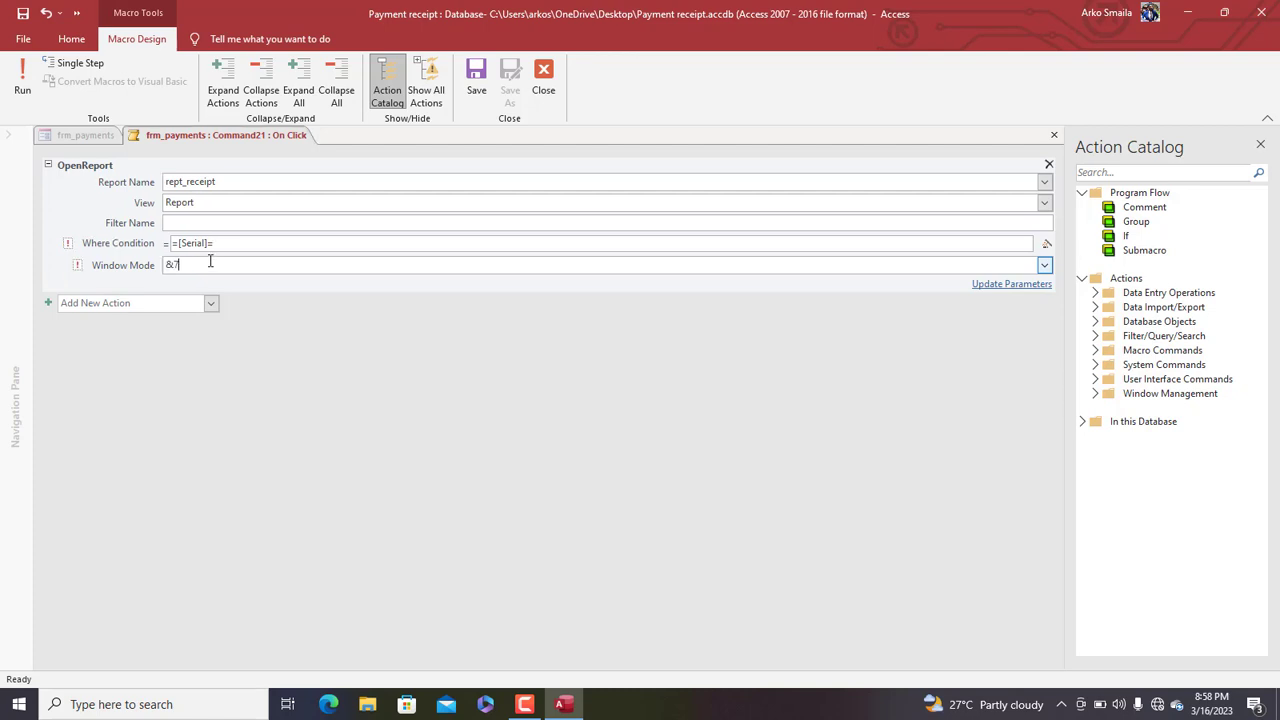
key(ctrl+z)
key(Tab)
click(232, 243)
text(&"""&[Serial]&)
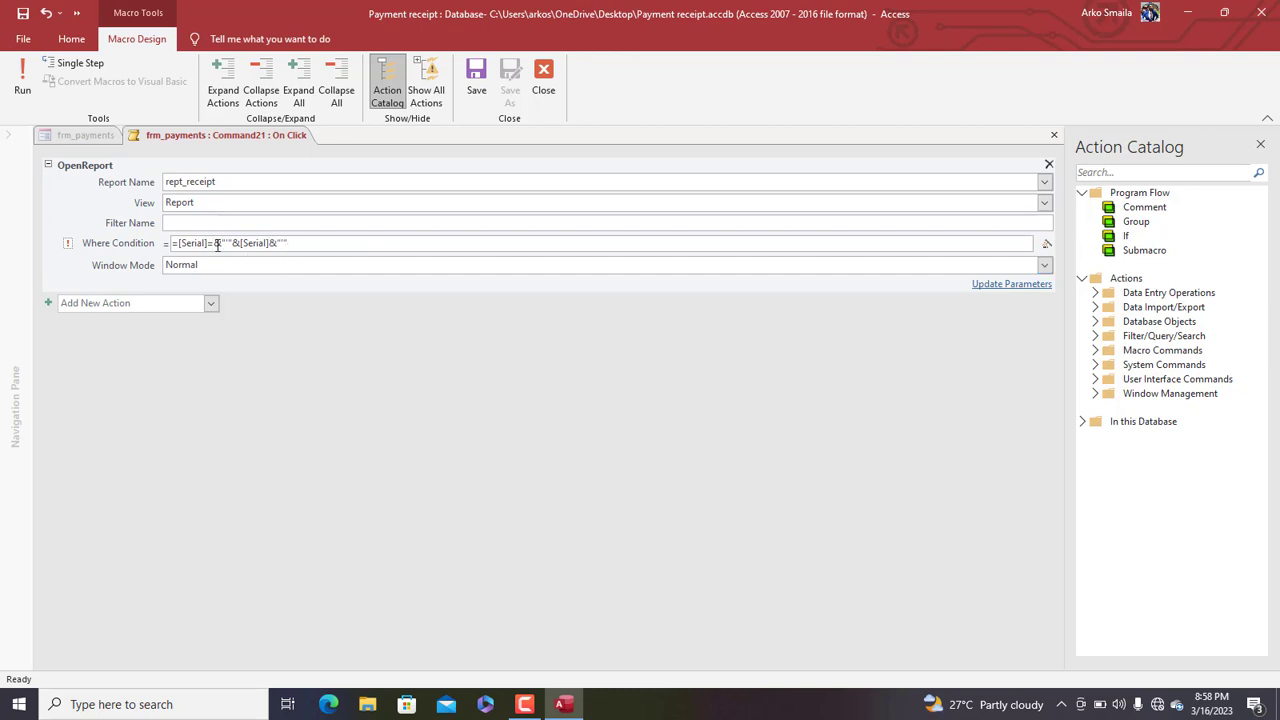
text("")
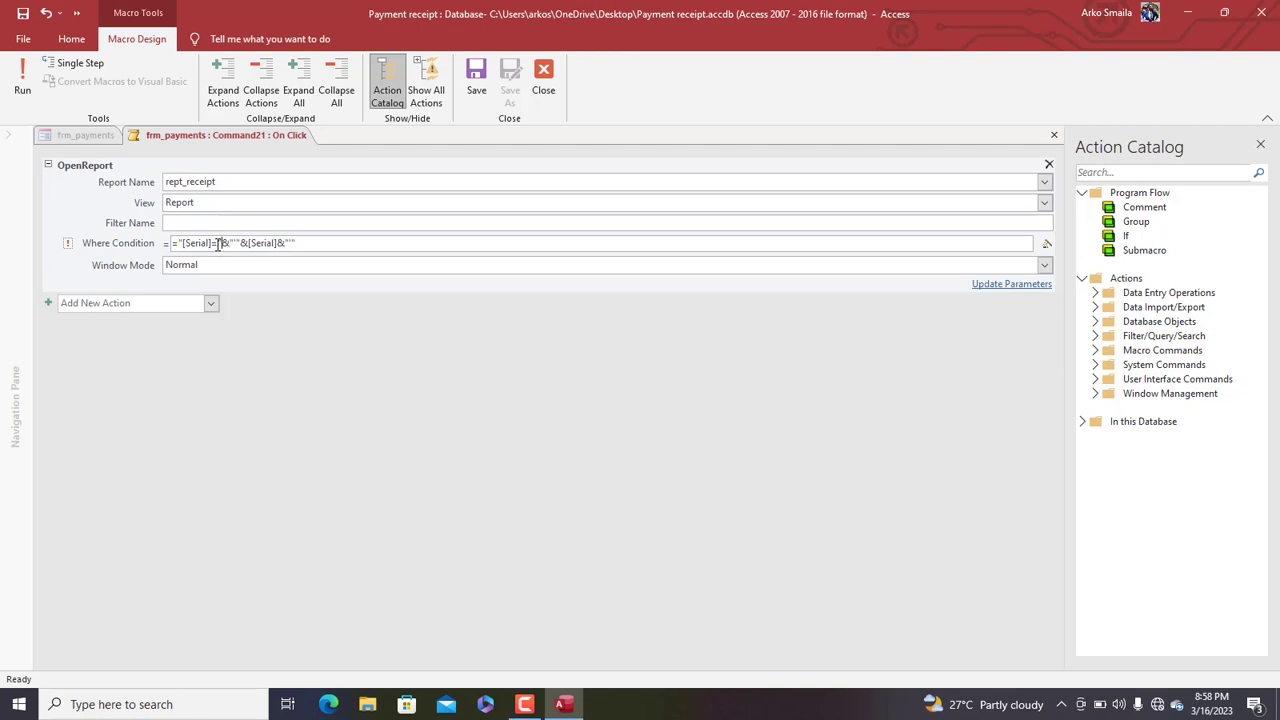
click(483, 75)
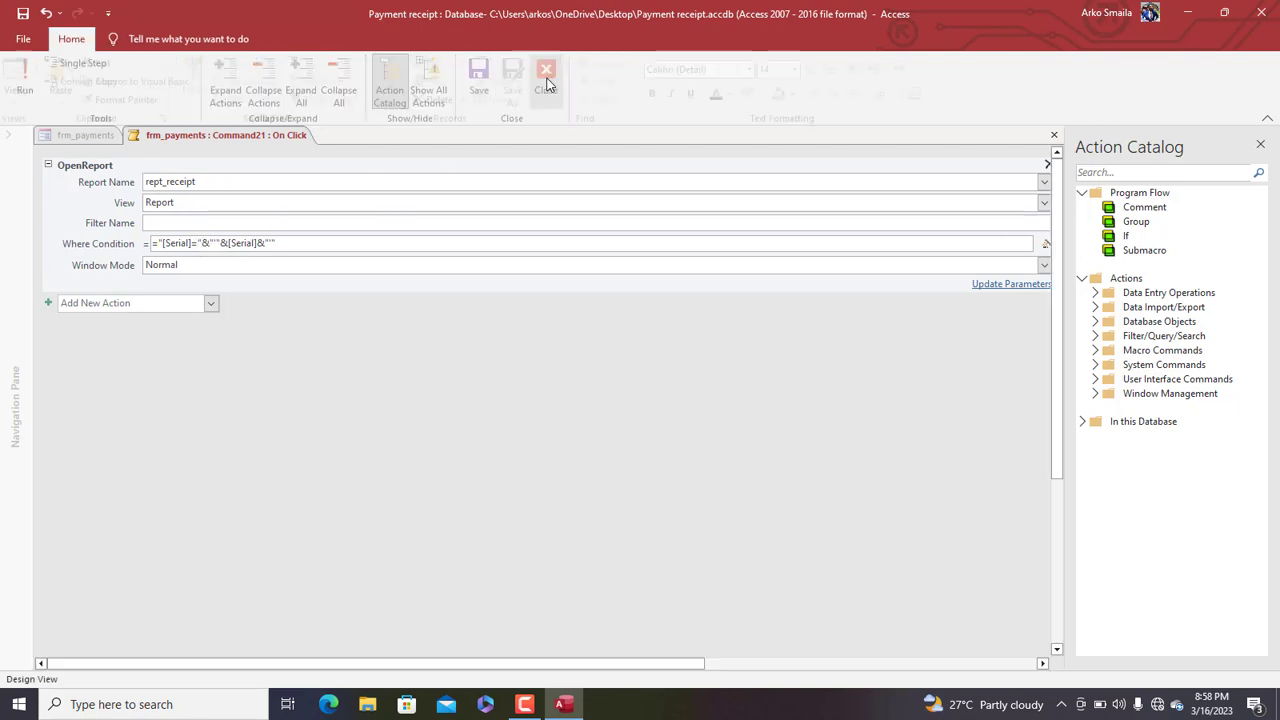
Close the macro, then check the first customer's Serial-filtered receipt totals $140.00 and close it
click(543, 80)
right_click(240, 136)
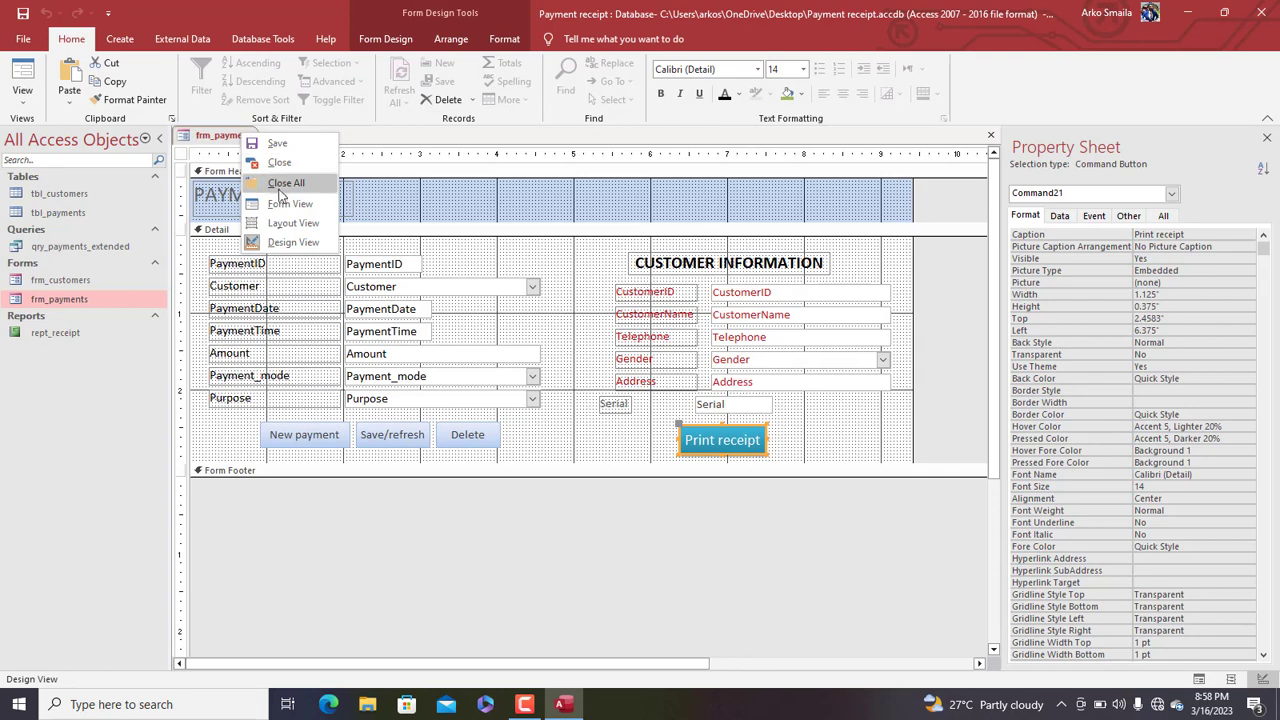
click(289, 203)
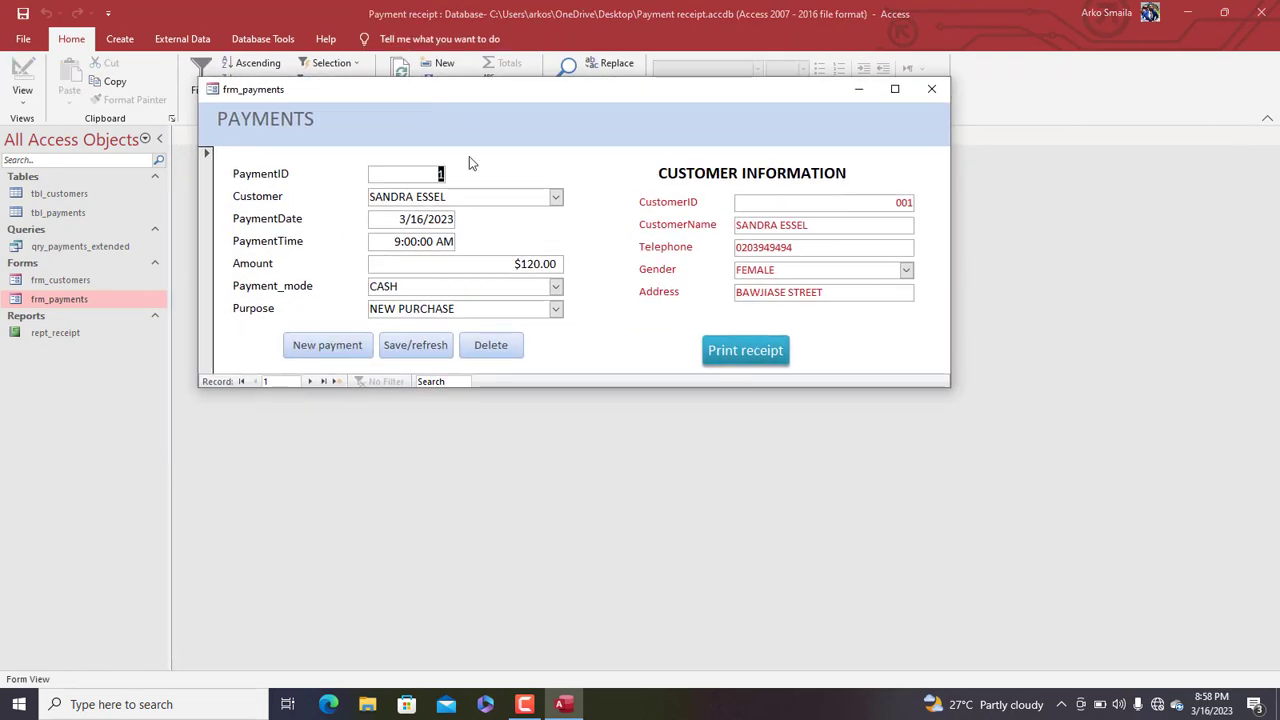
click(740, 350)
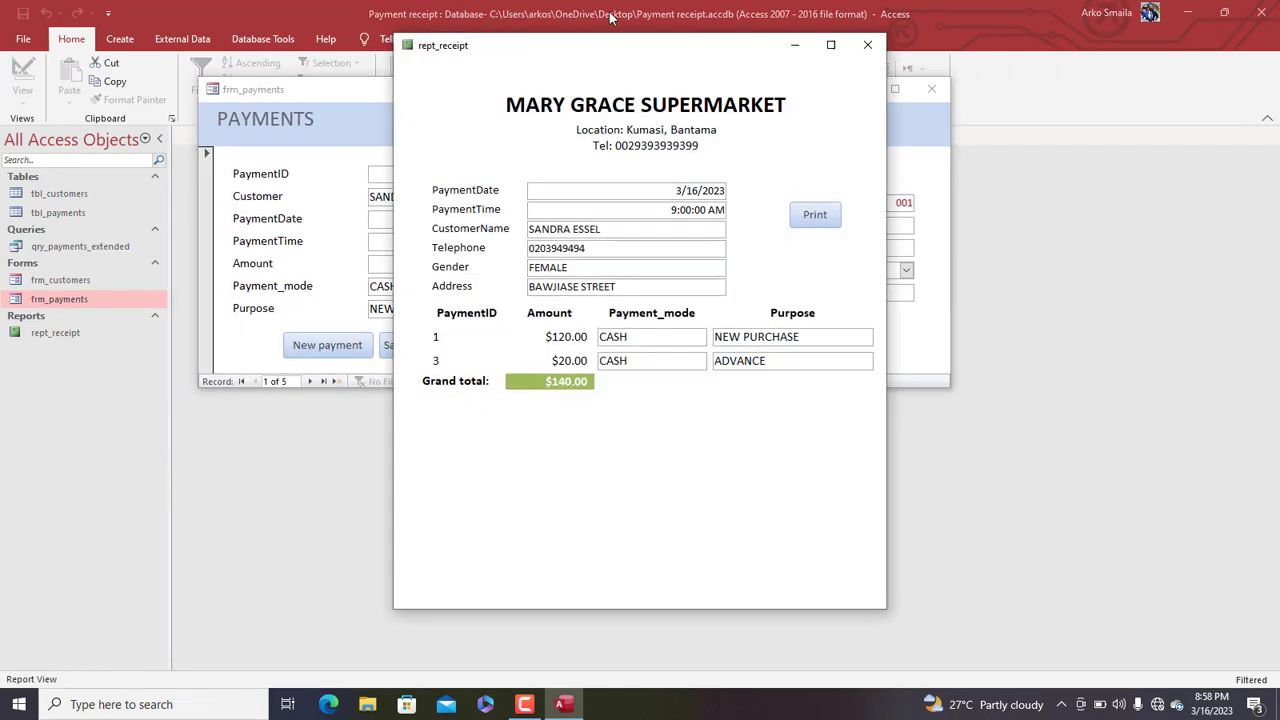
drag(612, 50, 911, 43)
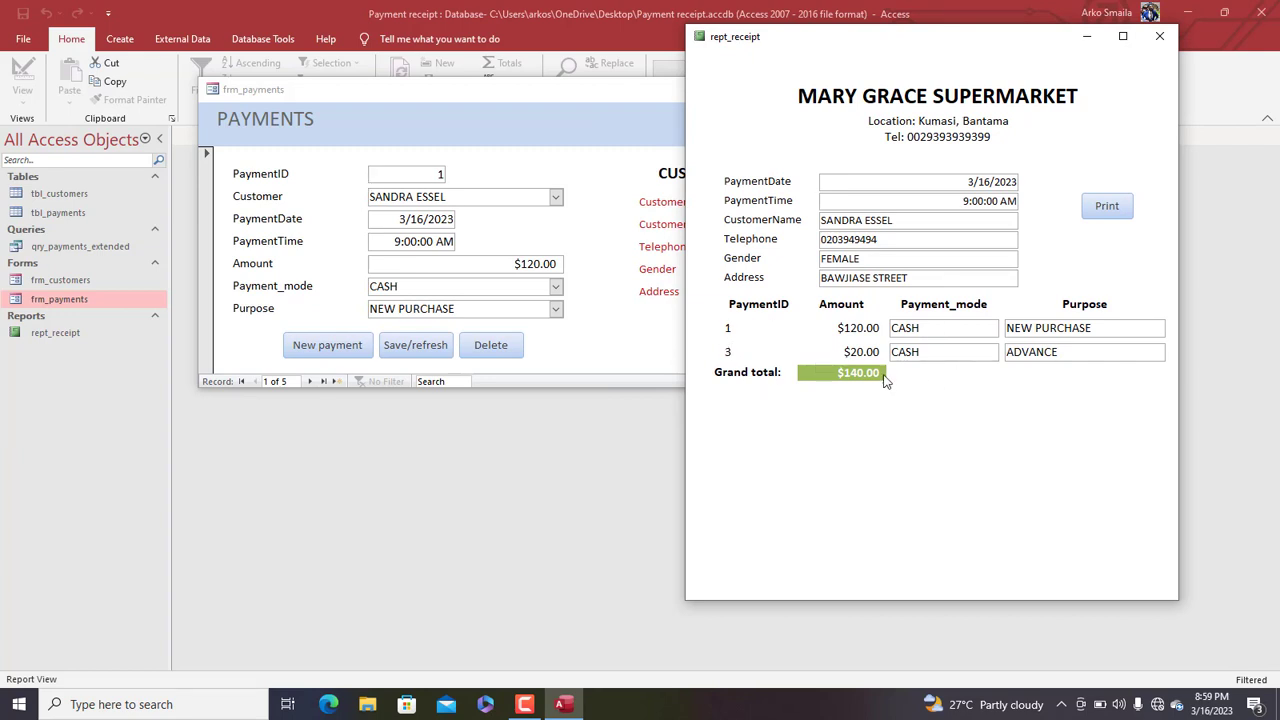
drag(838, 374, 937, 374)
click(1159, 36)
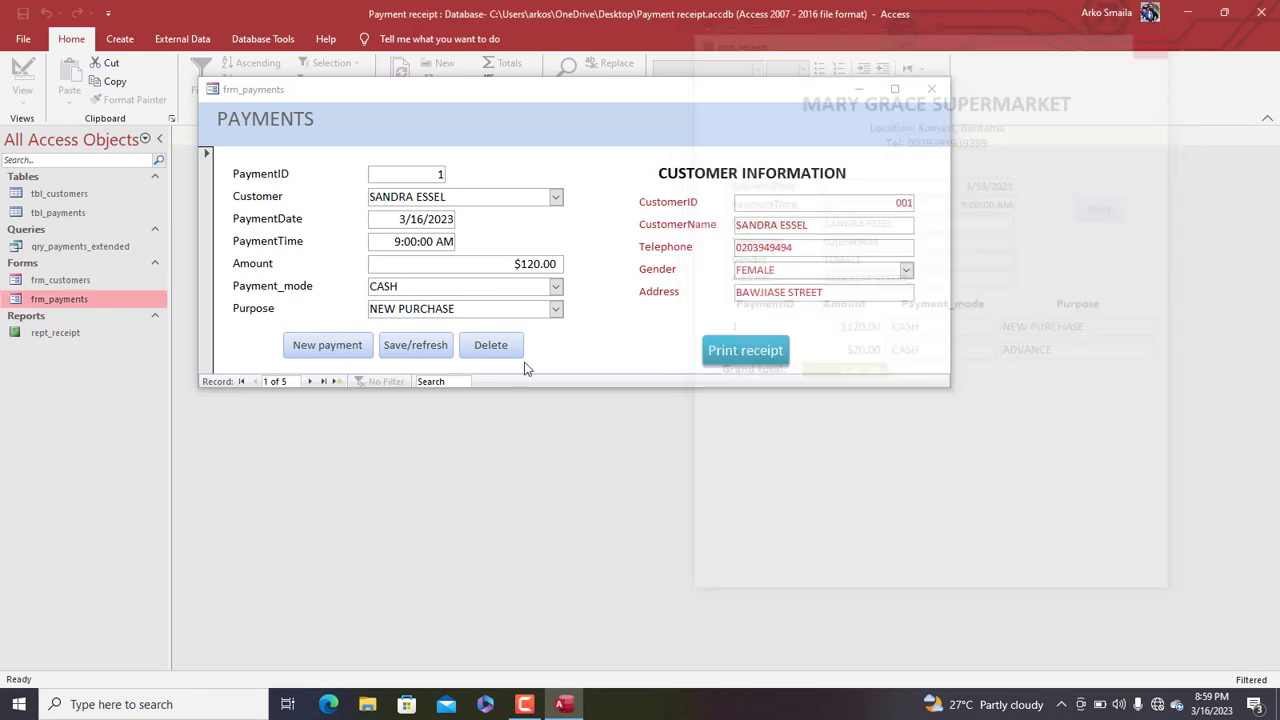
Move to the third payment record, open its receipt, and close it
click(310, 382)
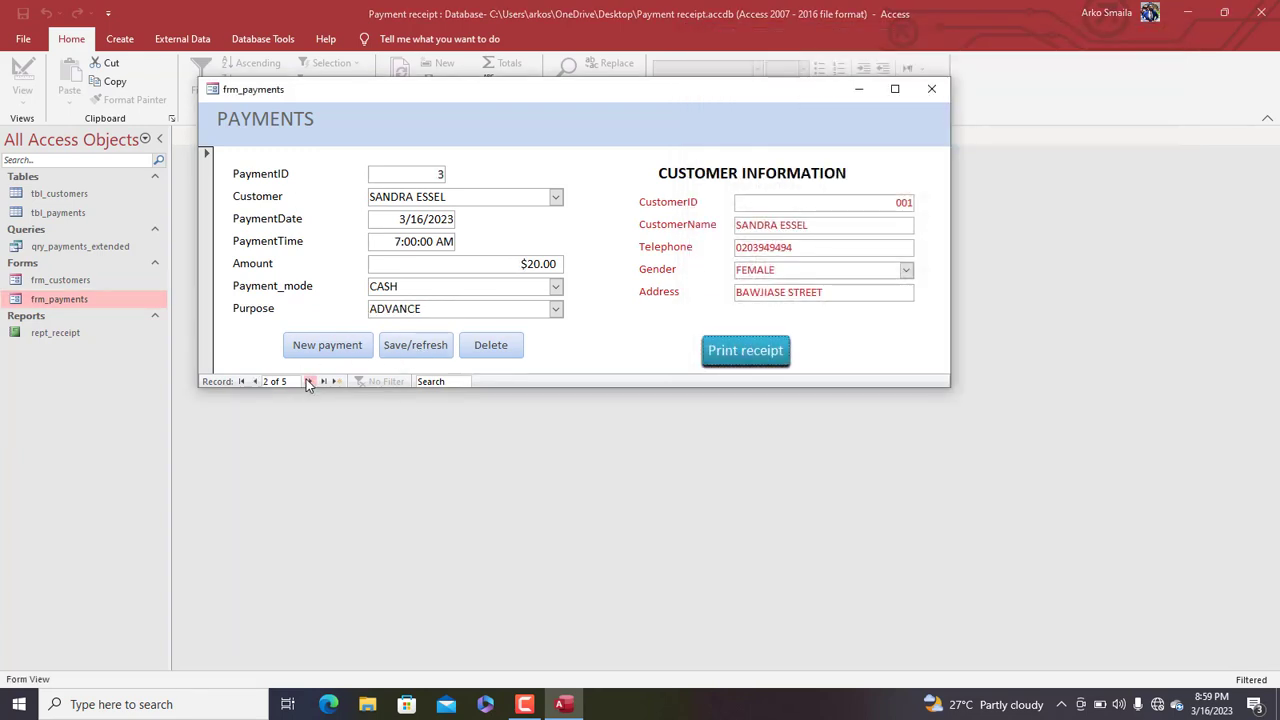
click(310, 382)
click(764, 354)
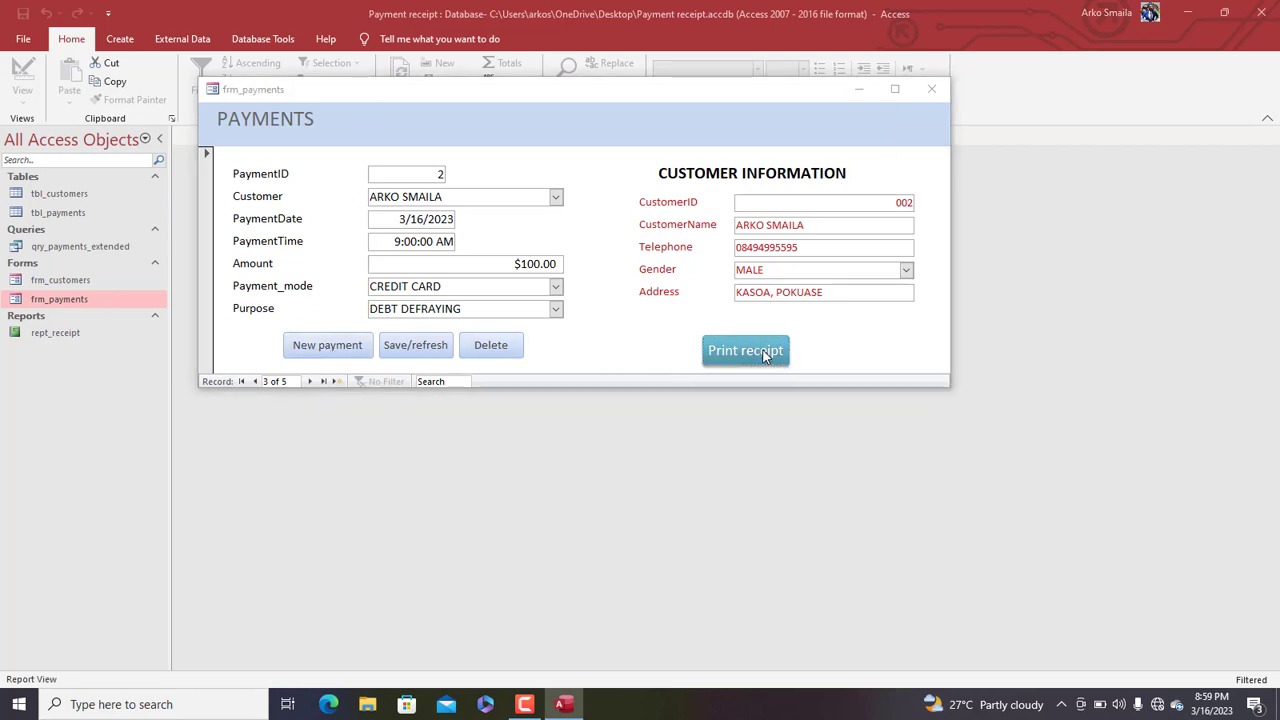
click(872, 48)
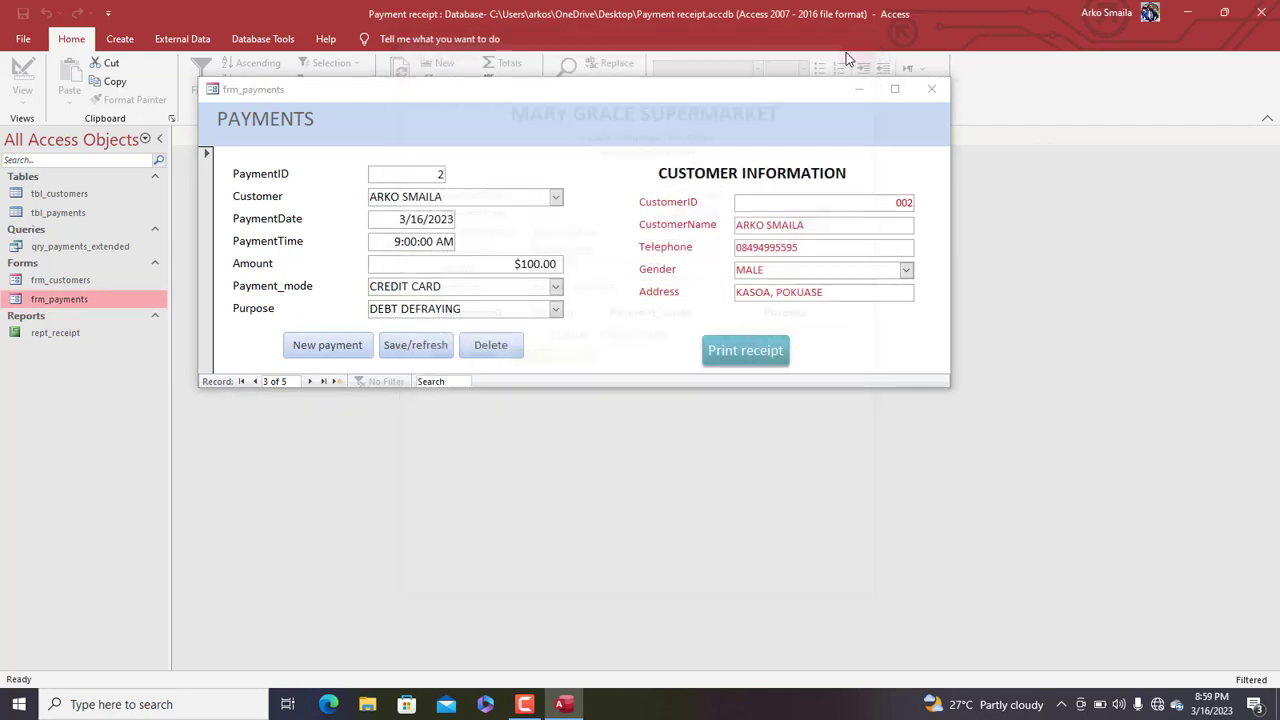
Add and save a new $1,000.00 payment for the second customer with purpose DEBT DEFRAYING
click(318, 358)
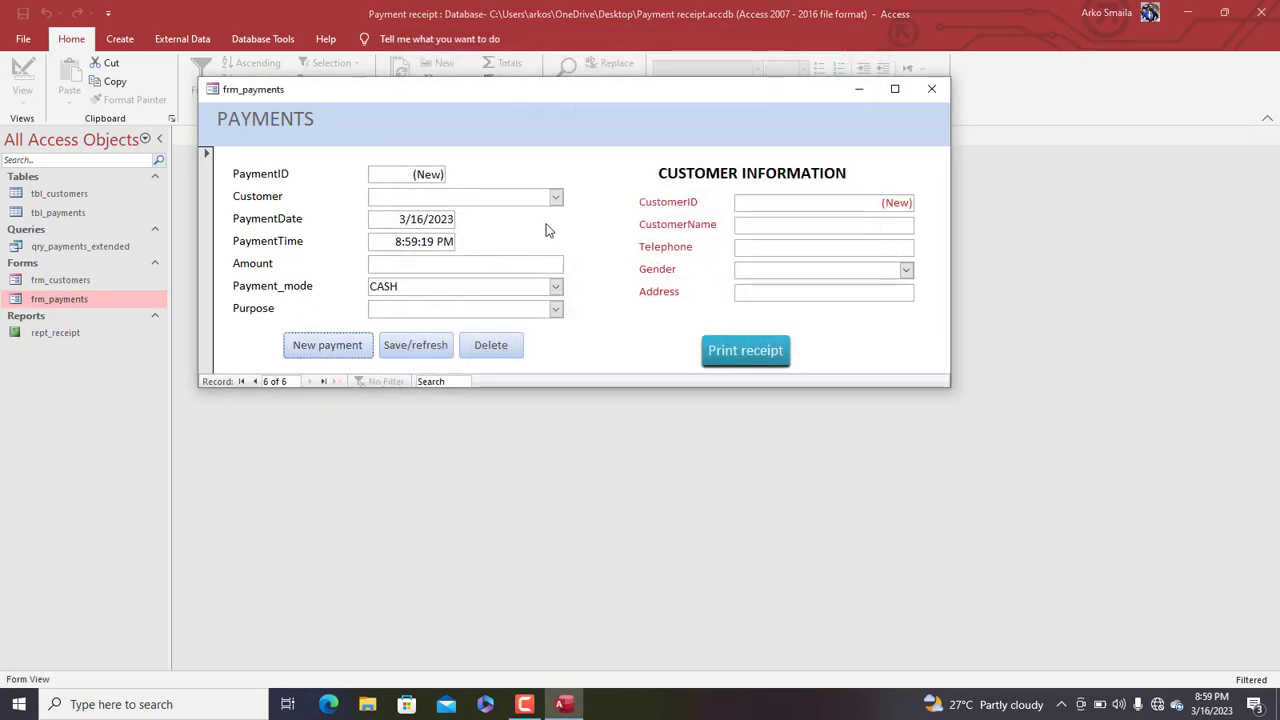
click(559, 194)
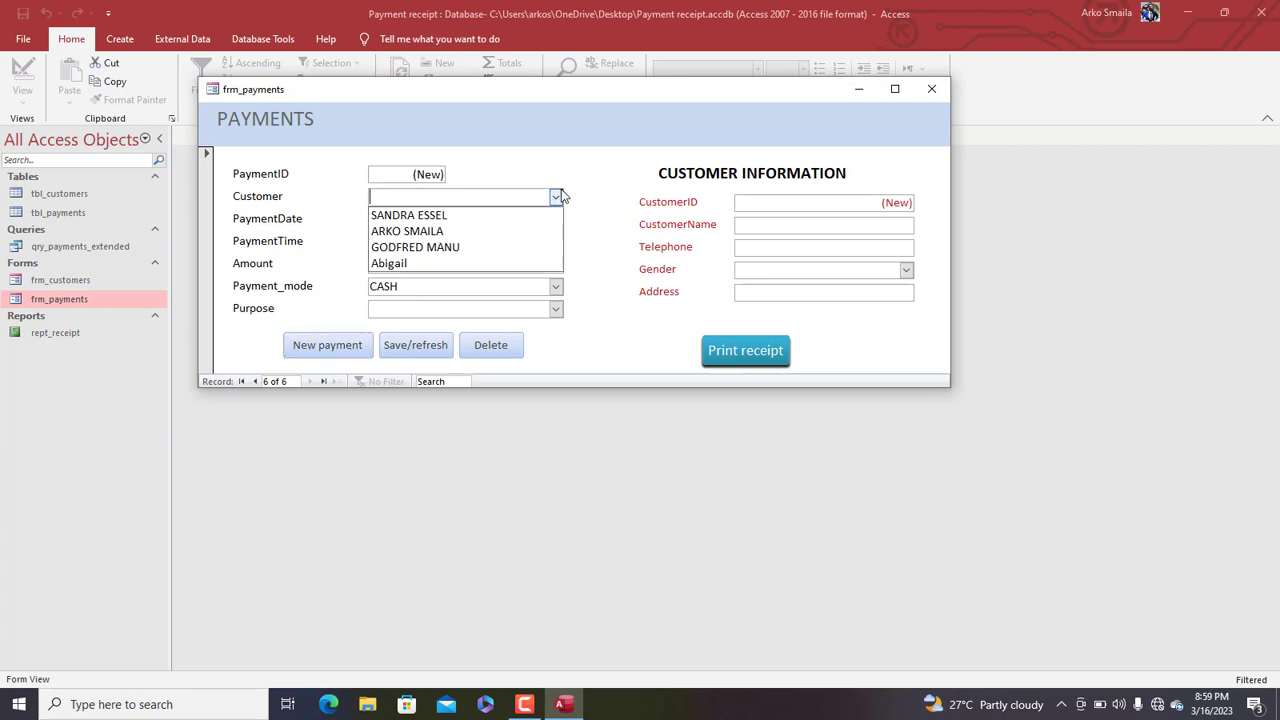
click(504, 231)
click(518, 266)
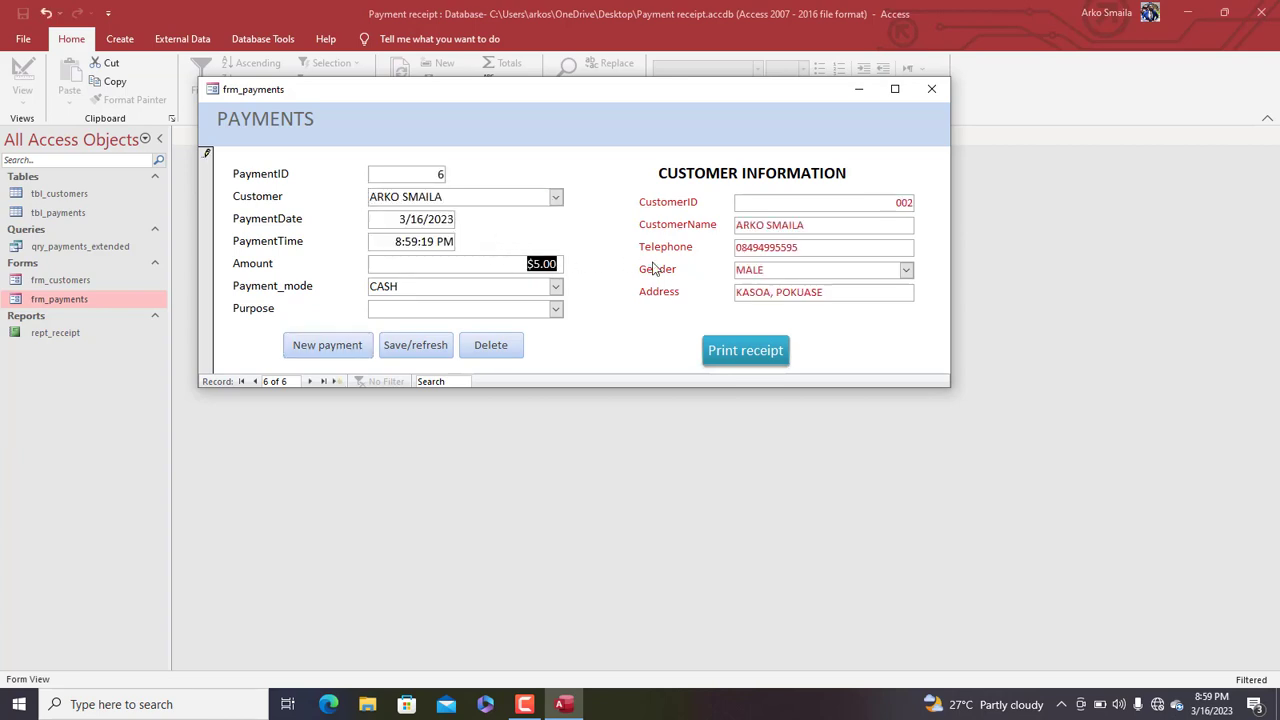
text(1000)
key(Tab)
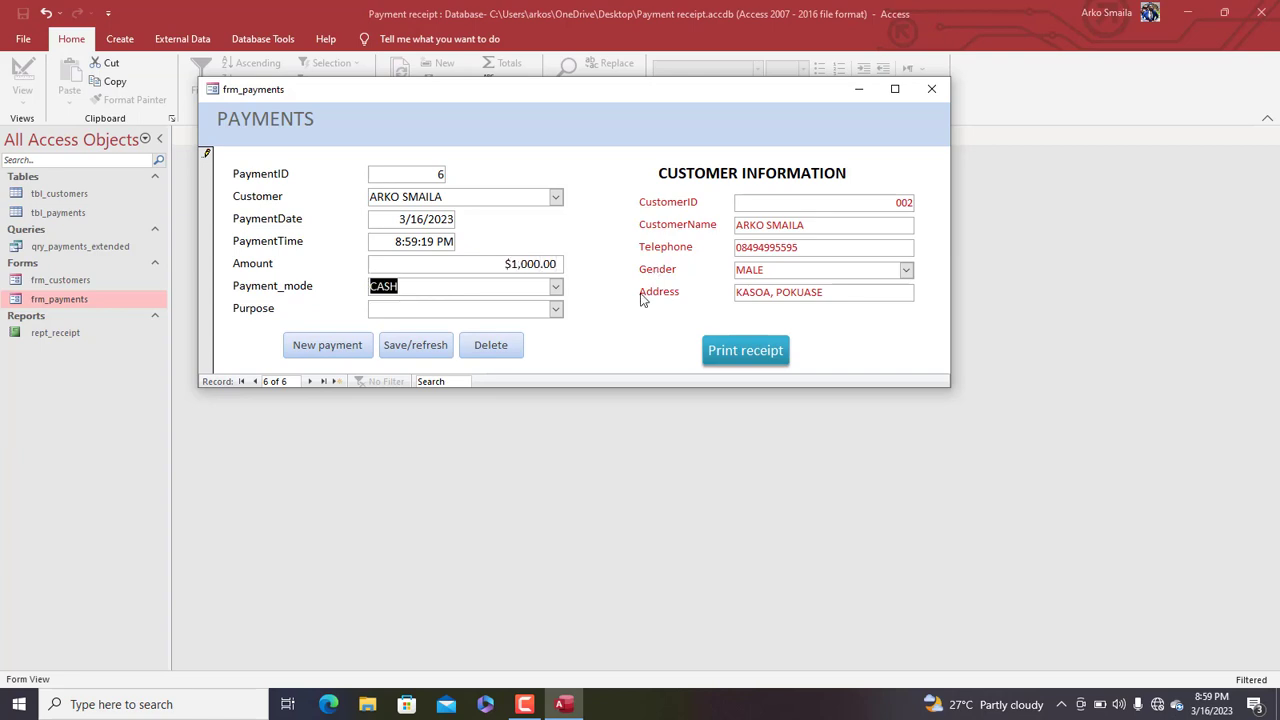
click(555, 310)
click(416, 343)
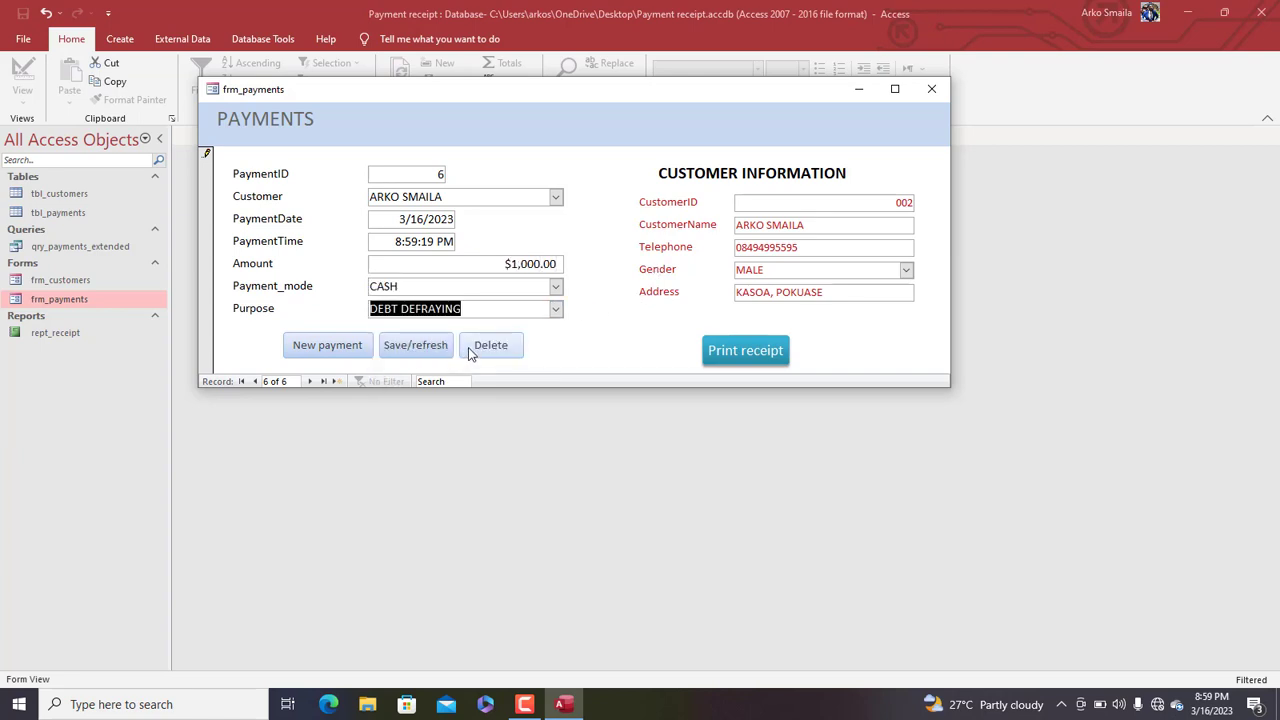
click(447, 348)
Preview the customer's receipt, save and refresh the payment, then check the receipt again
click(720, 354)
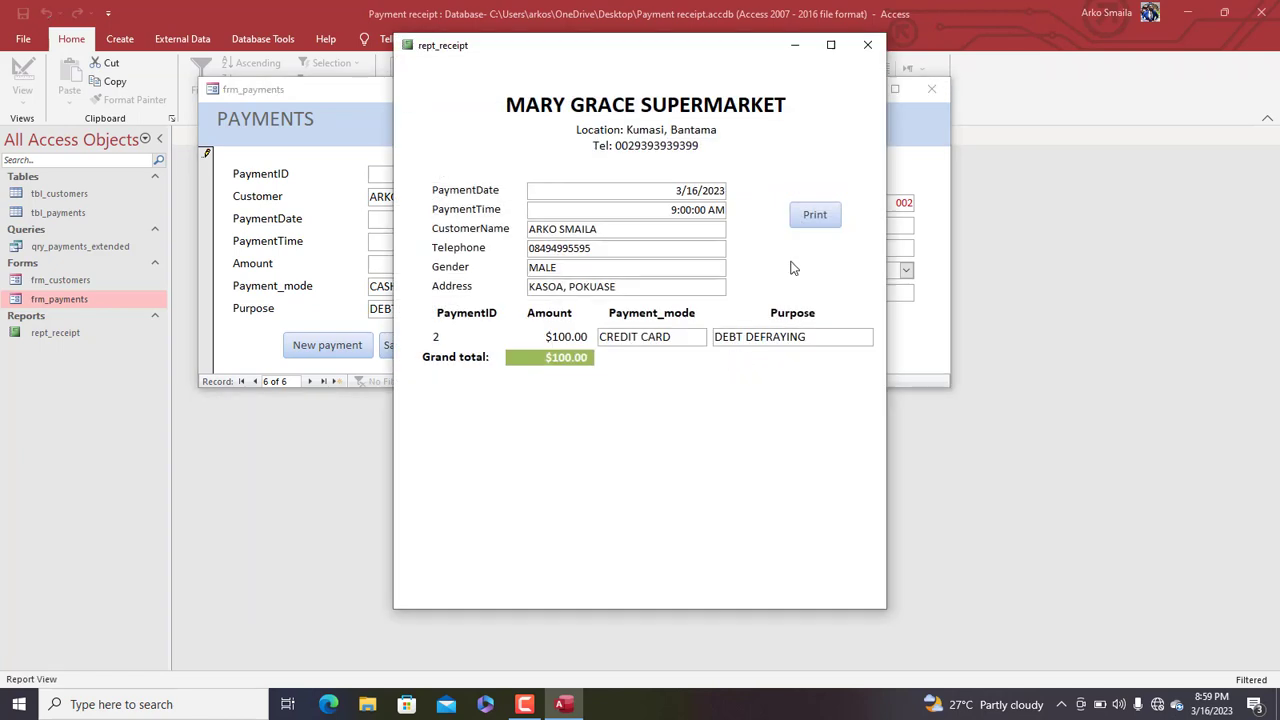
click(867, 44)
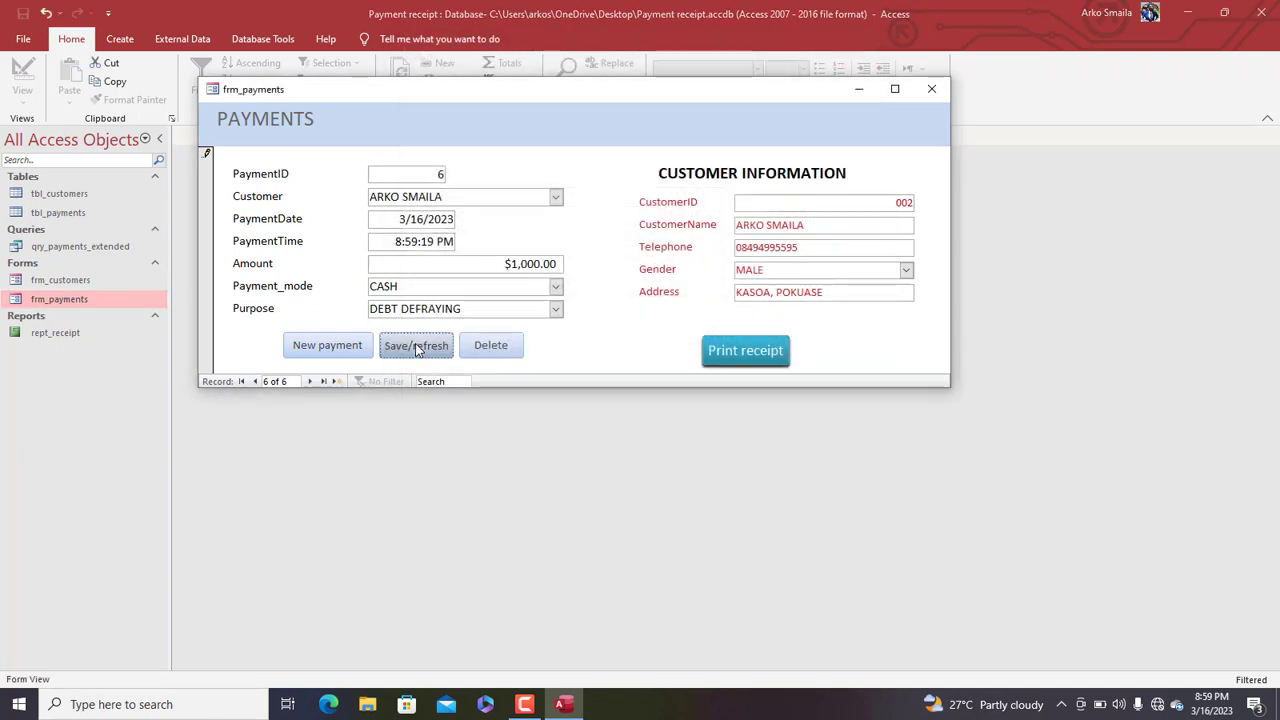
click(403, 220)
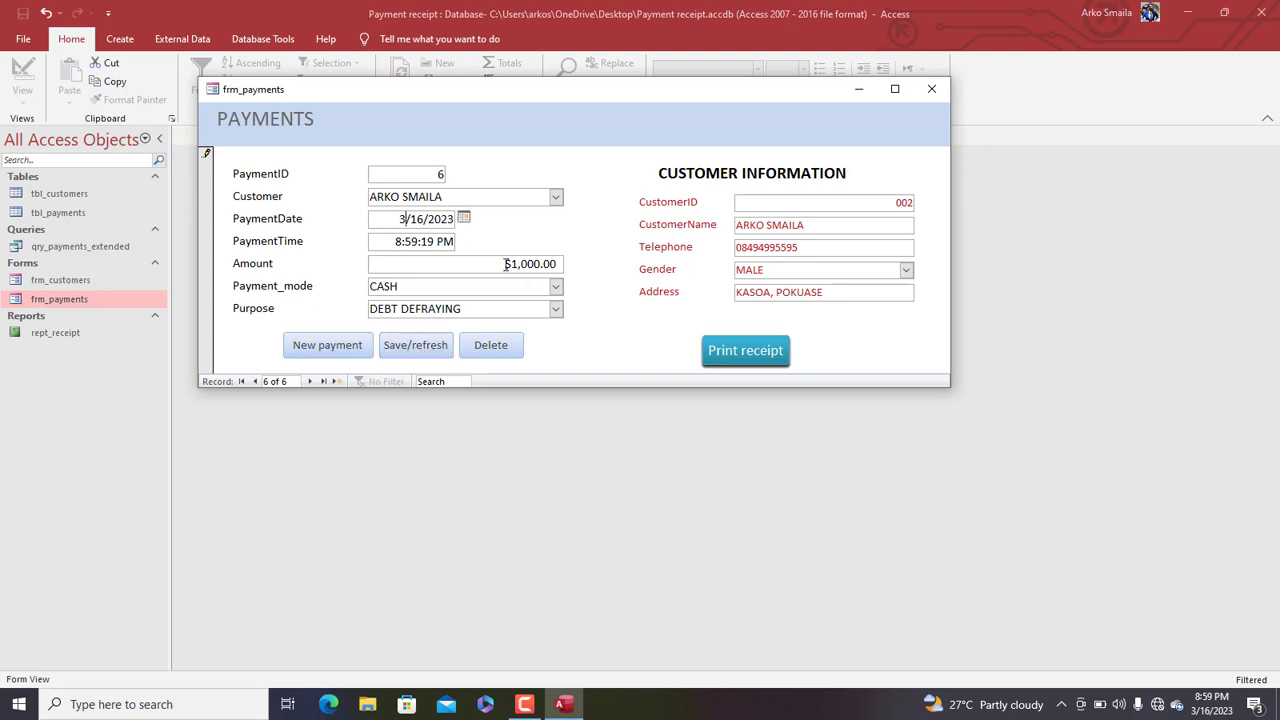
click(751, 350)
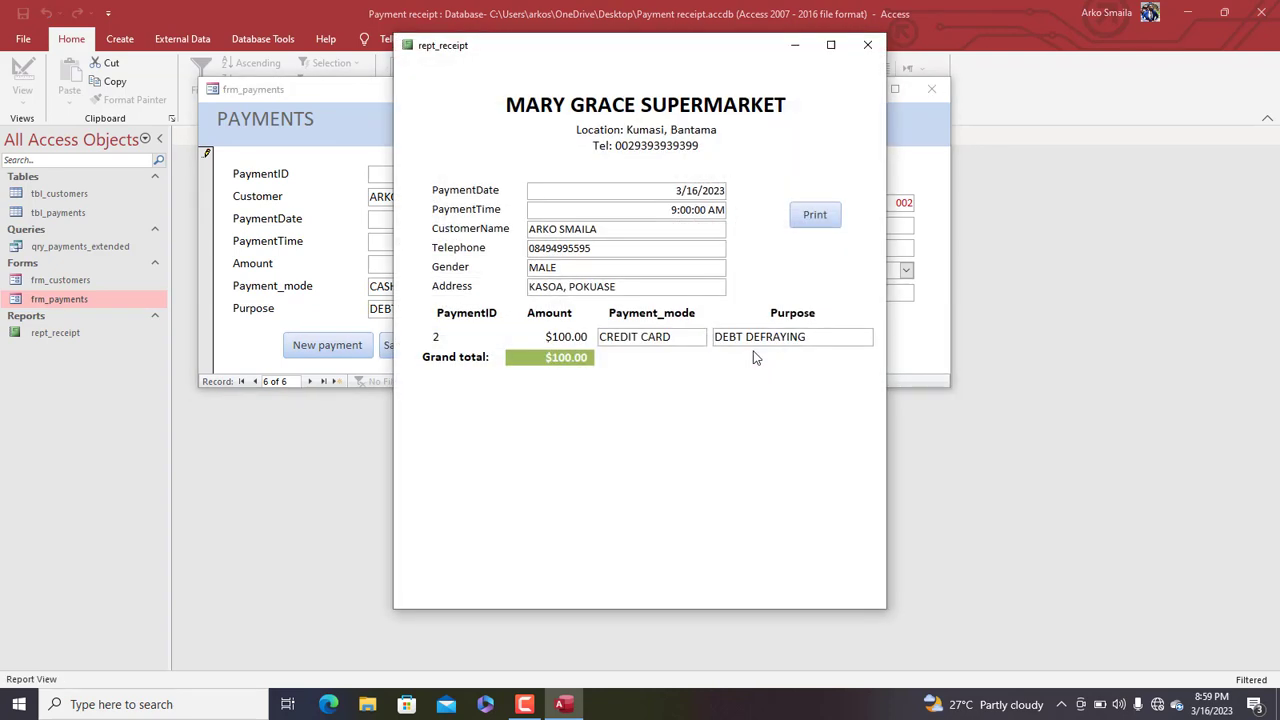
click(867, 45)
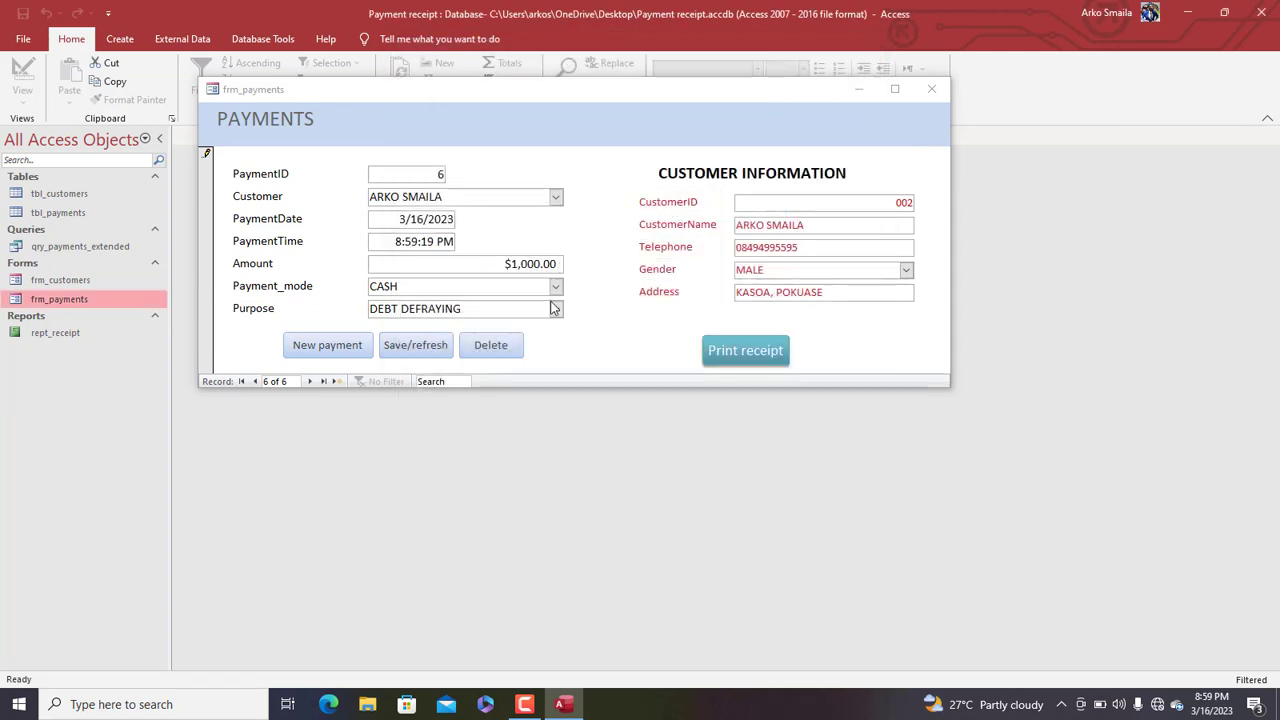
Change the payment's purpose to ADVANCE, save it, review the receipt, and close everything
click(555, 308)
click(470, 360)
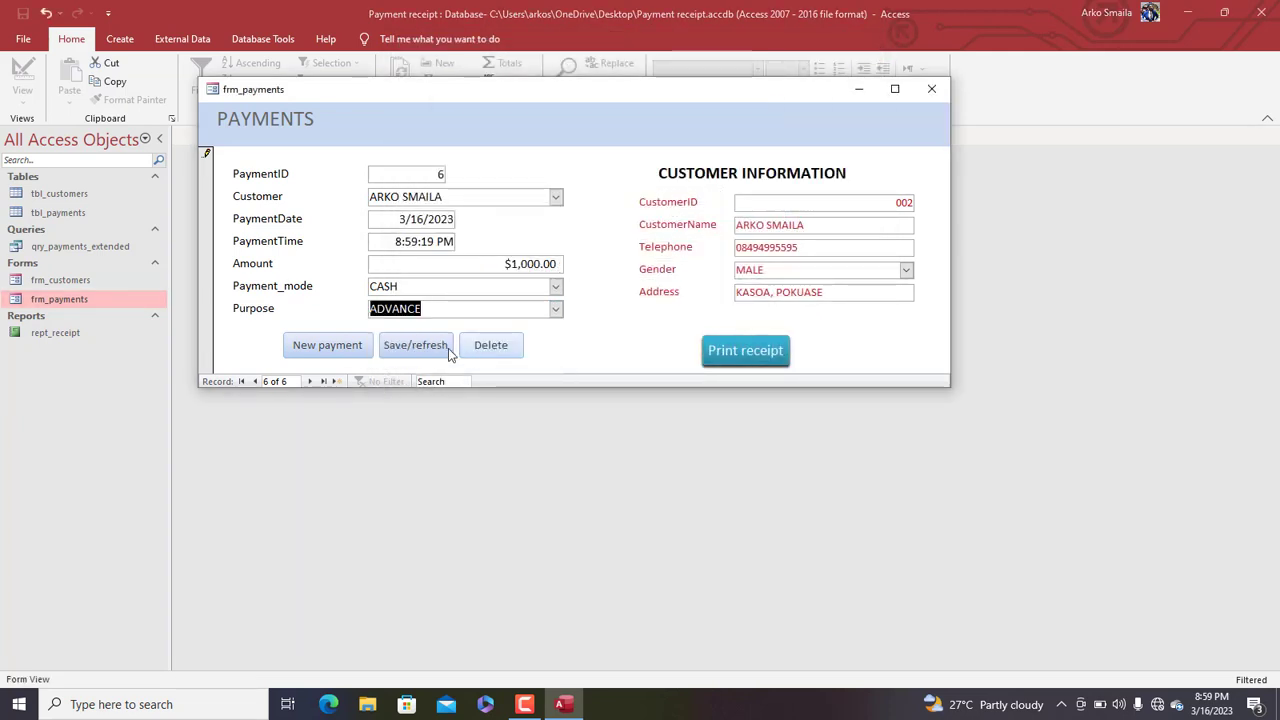
click(448, 348)
click(749, 351)
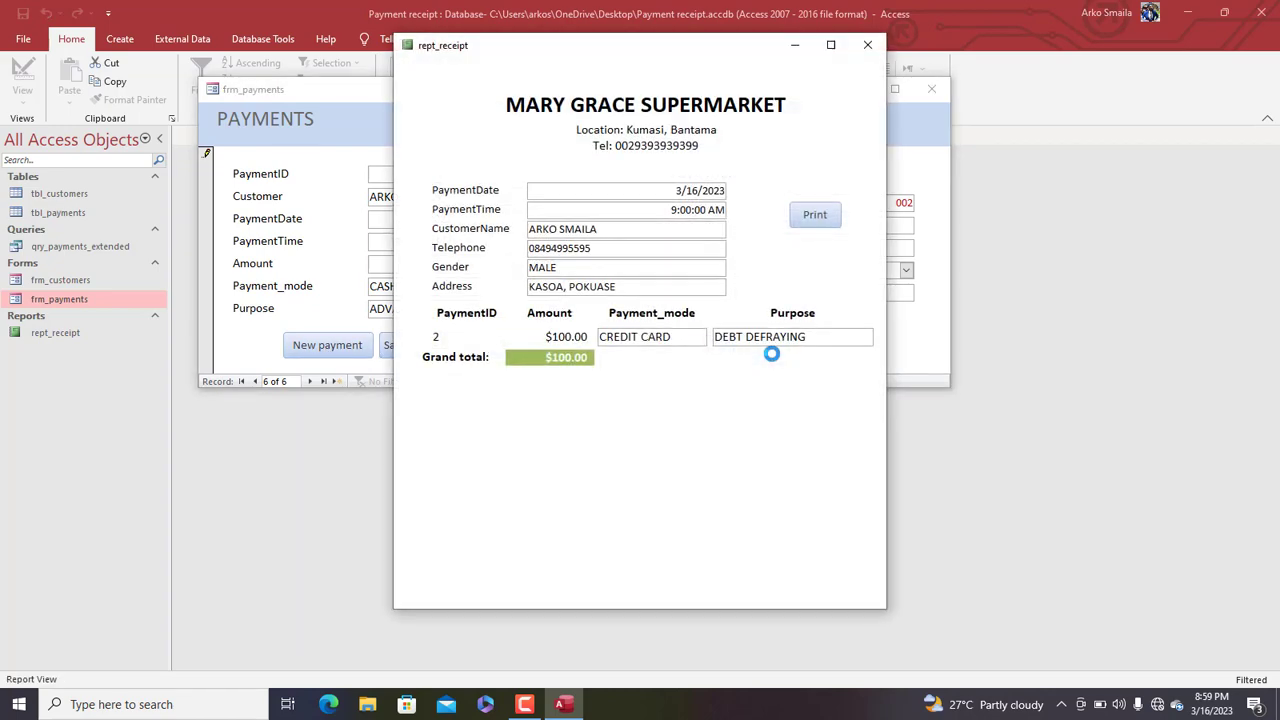
click(867, 45)
click(931, 89)
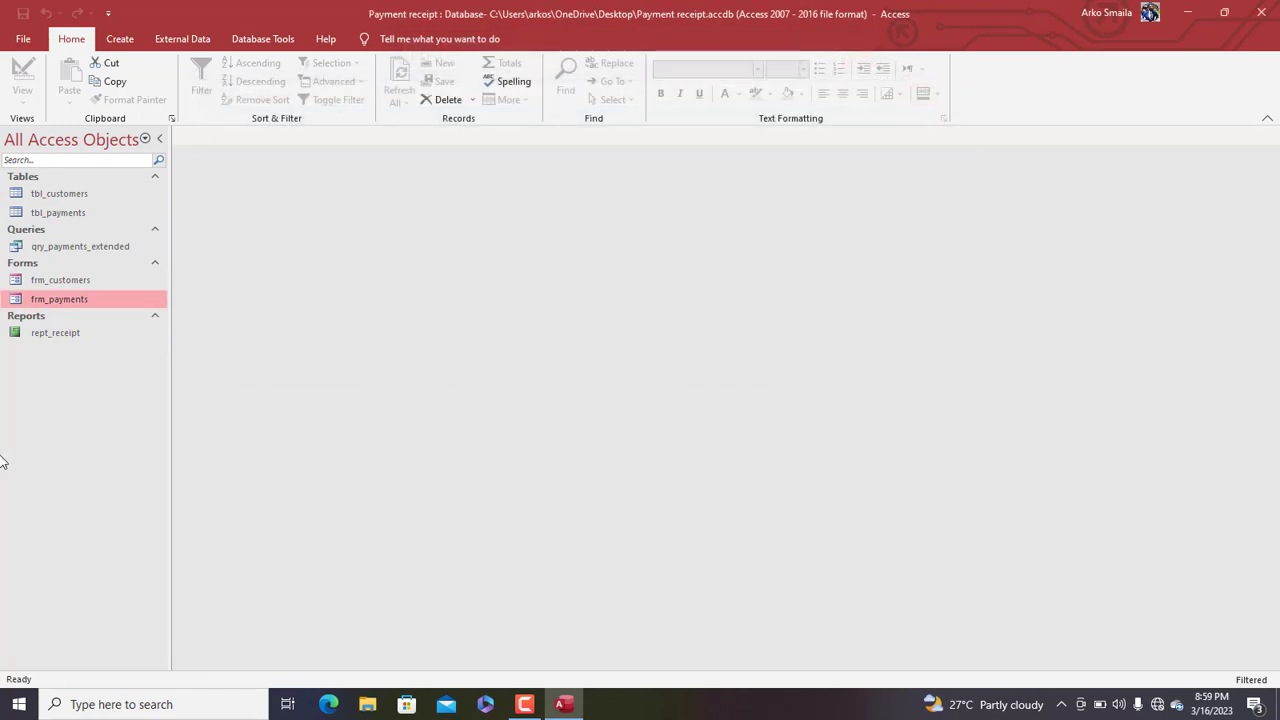
Reopen frm_payments, search by customer name to reach the $1,000.00 payment, and show its receipt
double_click(57, 302)
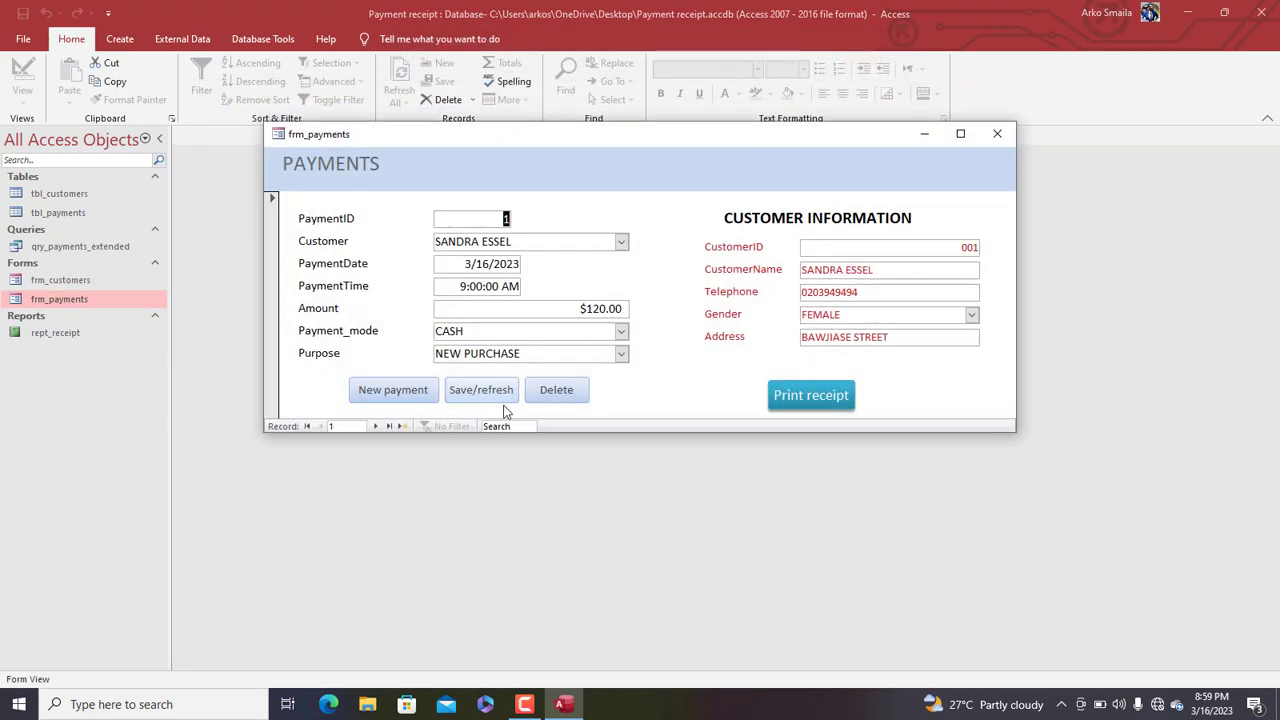
click(504, 428)
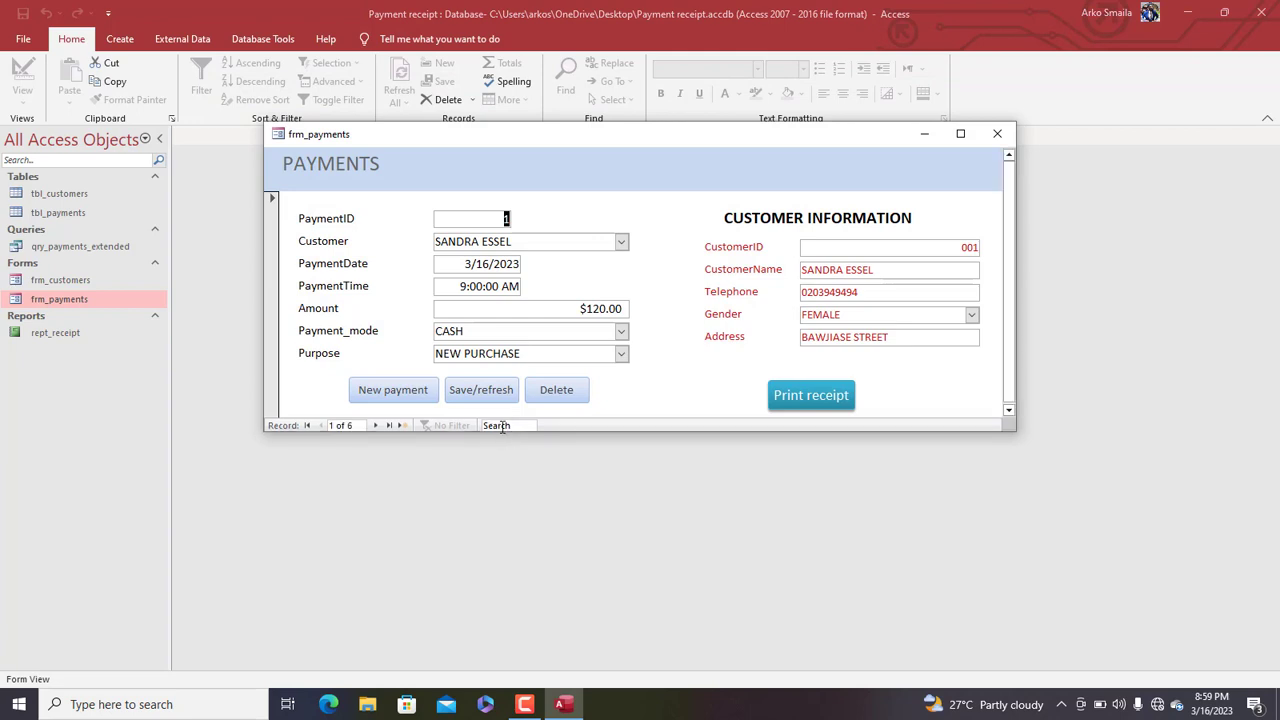
text(arko)
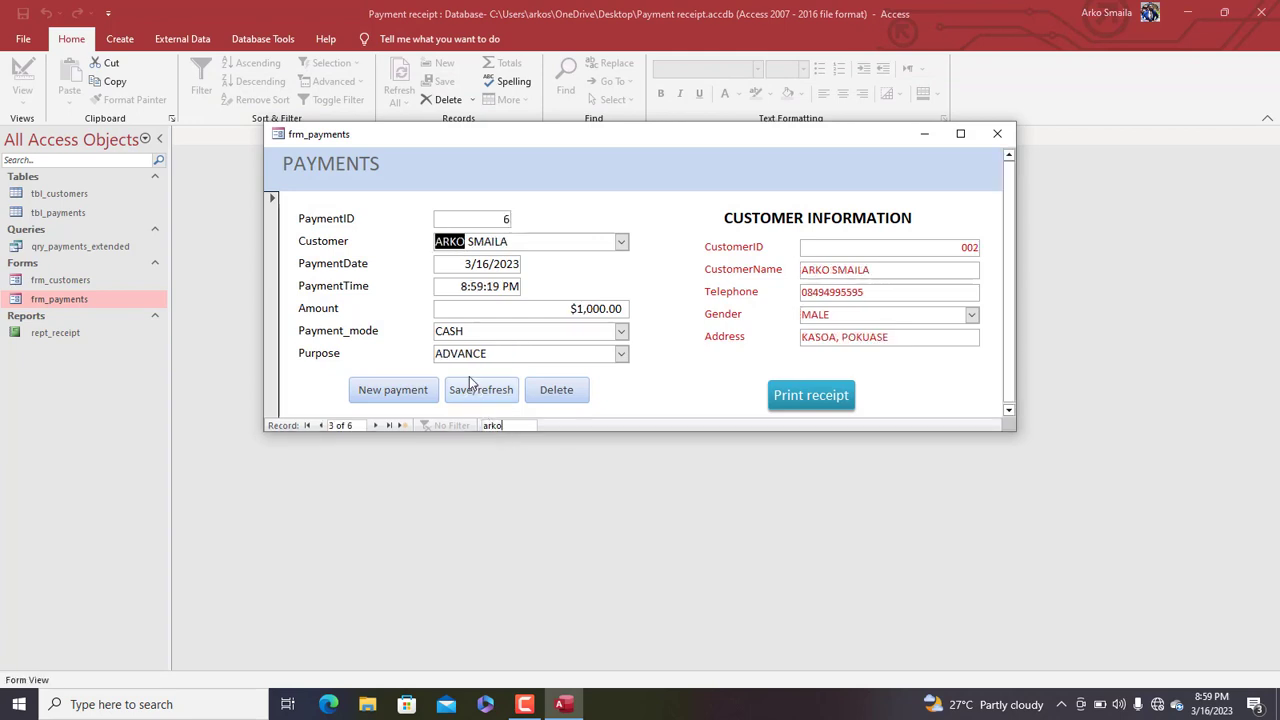
click(376, 426)
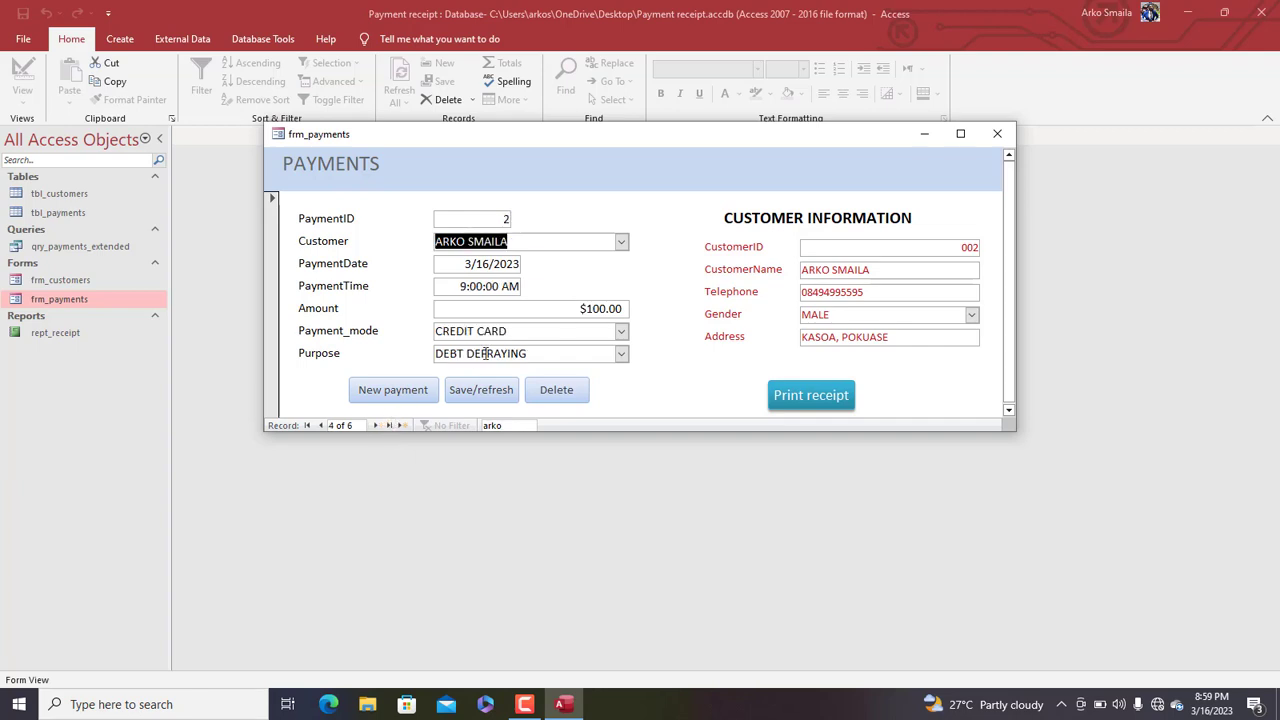
click(322, 425)
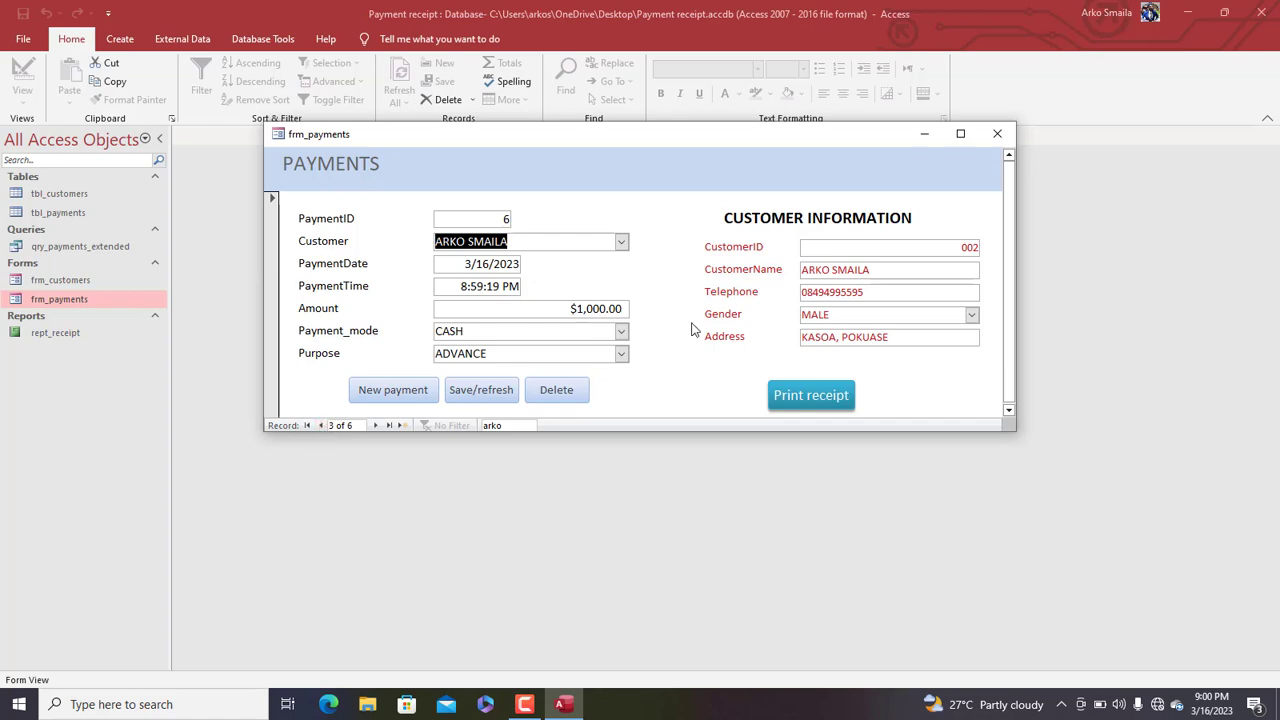
click(805, 394)
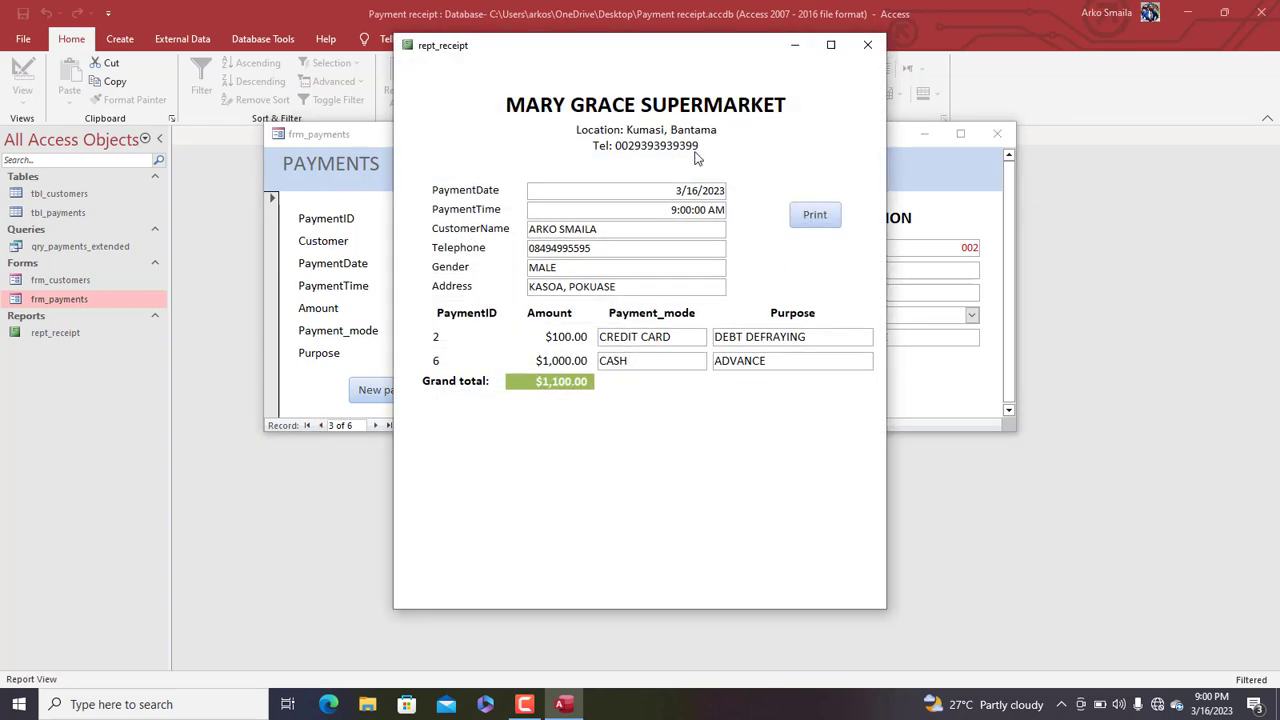
drag(607, 52, 637, 88)
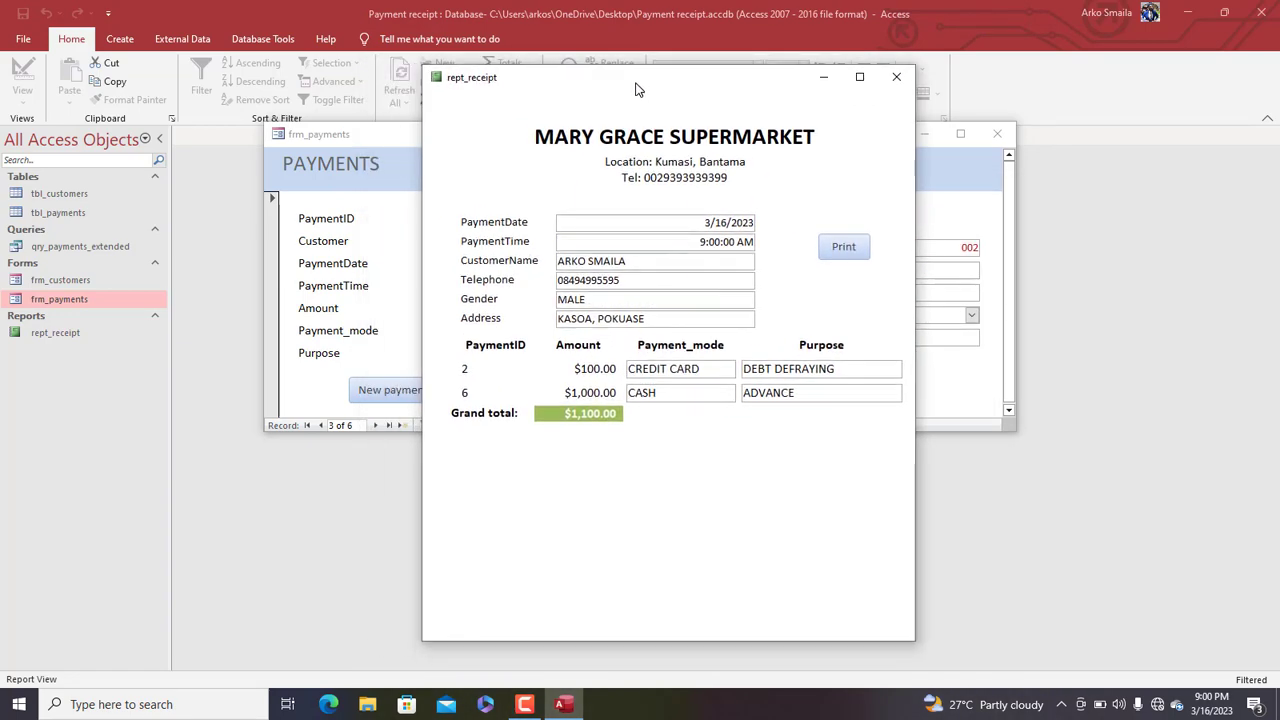